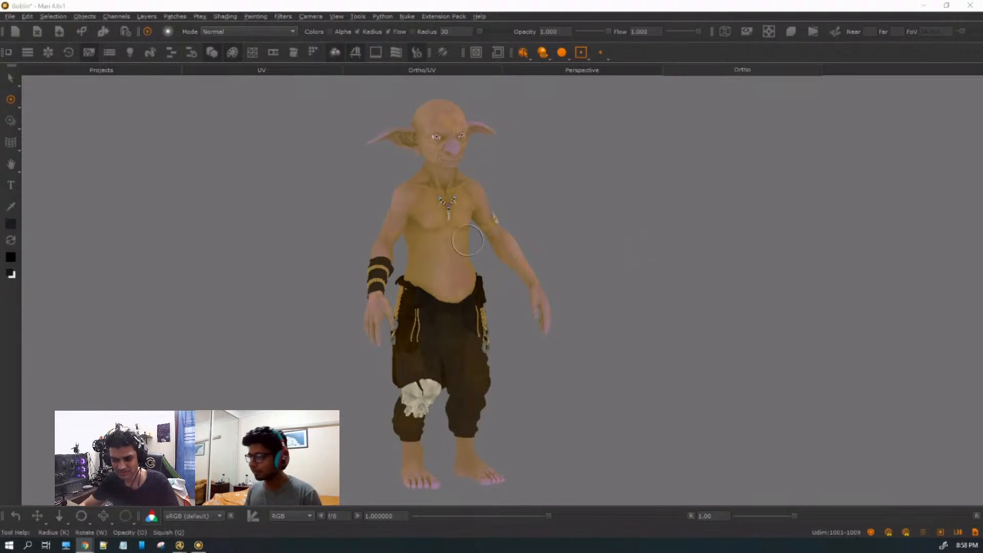
Examine the full textured goblin model from several viewing angles.
middle_click_drag(652, 169, 605, 138)
middle_click_drag(610, 193, 592, 166, "alt")
left_click_drag(599, 192, 621, 185, "alt")
middle_click_drag(621, 186, 621, 213, "alt")
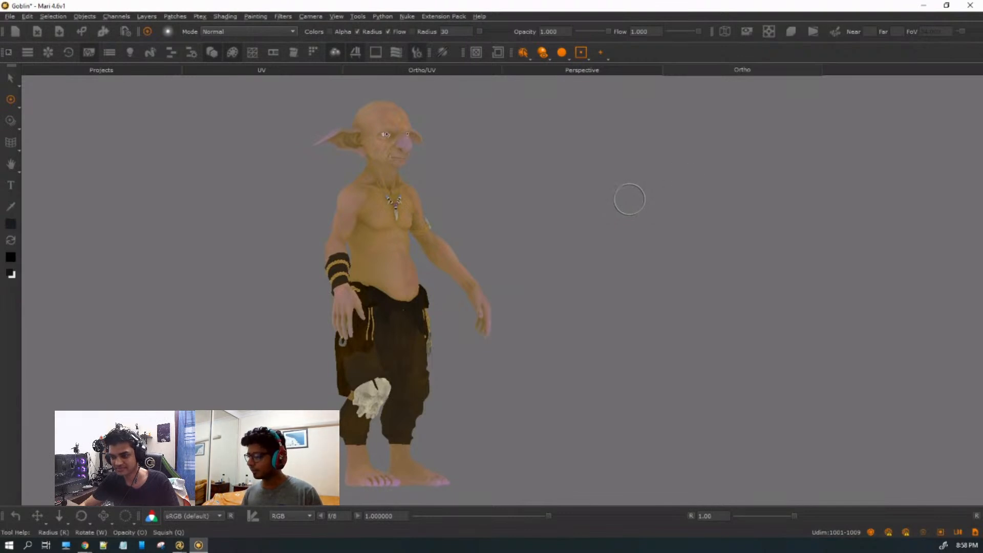
middle_click_drag(643, 186, 662, 187)
left_click_drag(651, 187, 613, 187, "alt")
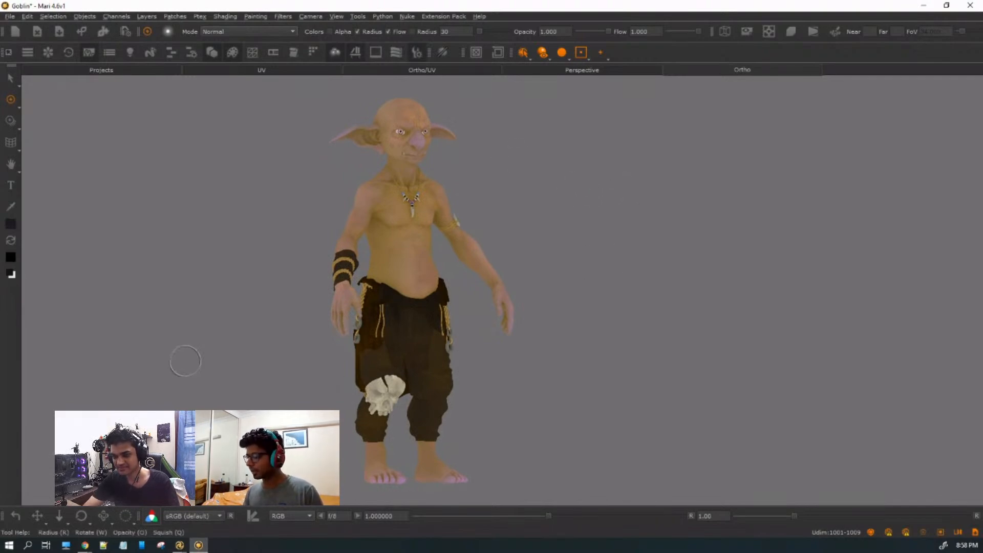
Examine the painted skin detail on the goblin's head, ear, eyes and nose up close.
right_click_drag(389, 283, 481, 322, "alt")
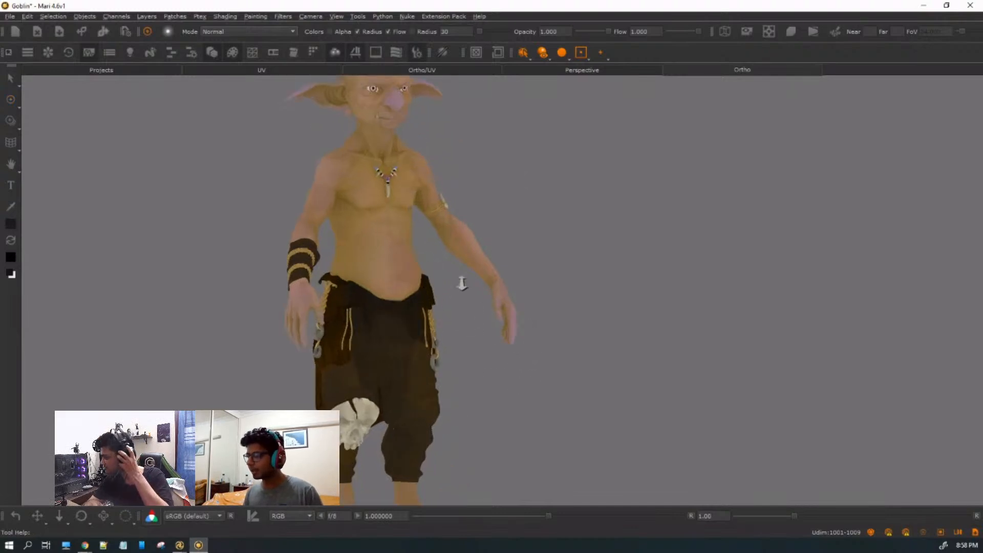
middle_click_drag(481, 322, 528, 403, "alt")
right_click_drag(419, 285, 594, 331, "alt")
left_click_drag(528, 342, 551, 337, "alt")
right_click_drag(553, 336, 530, 336, "alt")
middle_click_drag(588, 320, 676, 309, "alt")
right_click_drag(633, 318, 624, 328, "alt")
middle_click_drag(645, 346, 645, 338, "alt")
left_click_drag(465, 298, 439, 277, "alt")
right_click_drag(441, 276, 506, 279, "alt")
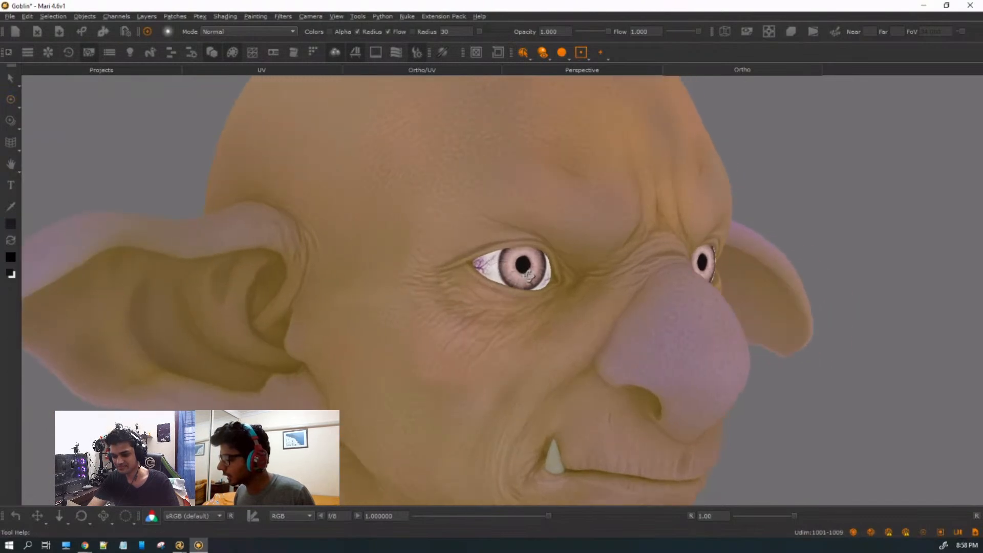
left_click_drag(506, 279, 527, 277, "alt")
right_click_drag(528, 276, 491, 277, "alt")
left_click_drag(504, 282, 512, 269, "alt")
Examine the textures on the goblin's torso, accessories, trousers, knee skull and feet.
middle_click_drag(553, 436, 532, 154, "alt")
left_click_drag(544, 358, 496, 383, "alt")
middle_click_drag(534, 419, 474, 375, "alt")
middle_click_drag(499, 441, 389, 239, "alt")
middle_click_drag(481, 330, 671, 141, "alt")
middle_click_drag(526, 407, 476, 254, "alt")
right_click_drag(584, 416, 583, 328, "alt")
middle_click_drag(583, 305, 601, 143, "alt")
middle_click_drag(559, 424, 565, 193, "alt")
middle_click_drag(563, 351, 587, 235, "alt")
right_click_drag(608, 369, 547, 376, "alt")
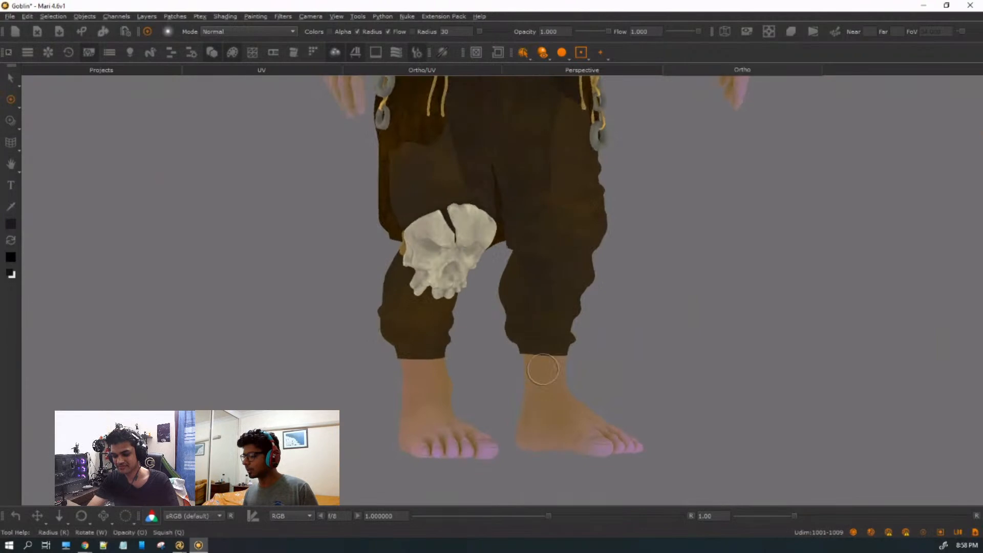
middle_click_drag(546, 384, 539, 378, "alt")
middle_click_drag(625, 109, 590, 208, "alt")
right_click_drag(590, 208, 537, 192, "alt")
middle_click_drag(536, 165, 522, 303, "alt")
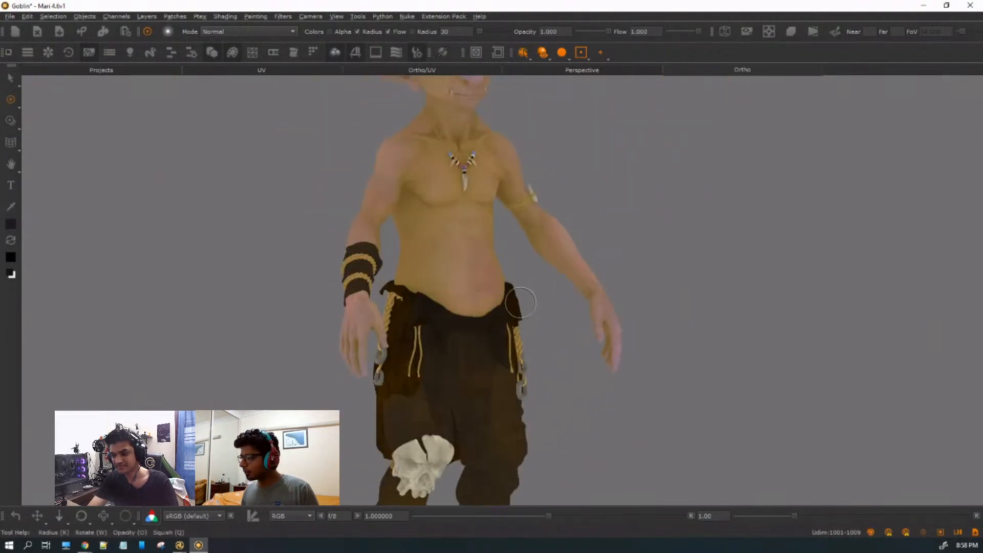
right_click_drag(553, 275, 522, 265, "alt")
middle_click_drag(521, 263, 518, 307, "alt")
right_click_drag(517, 306, 483, 304, "alt")
middle_click_drag(515, 329, 436, 293, "alt")
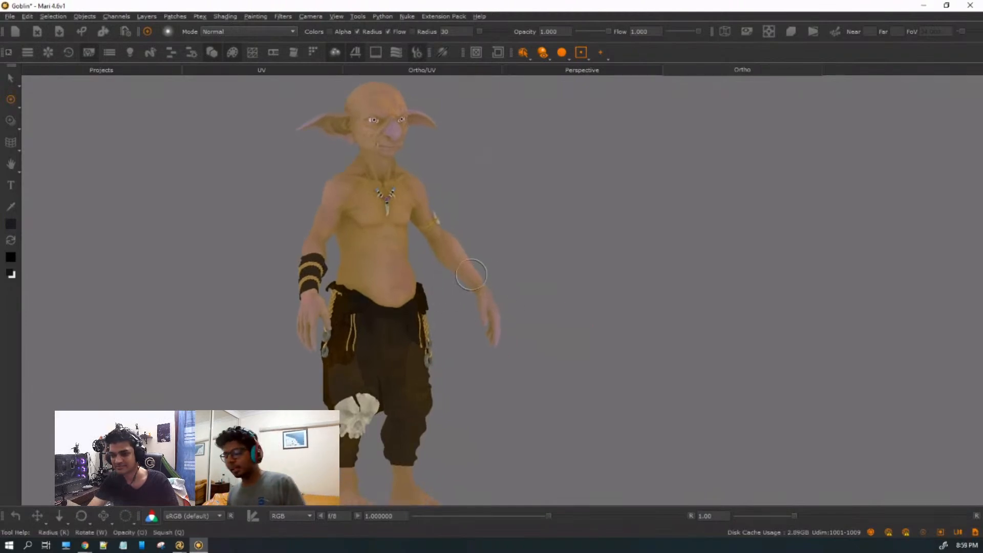
Switch to Katana, enlarge the Monitor showing the full-body goblin render, and set its view transform to rec709.
key("alt+Tab")
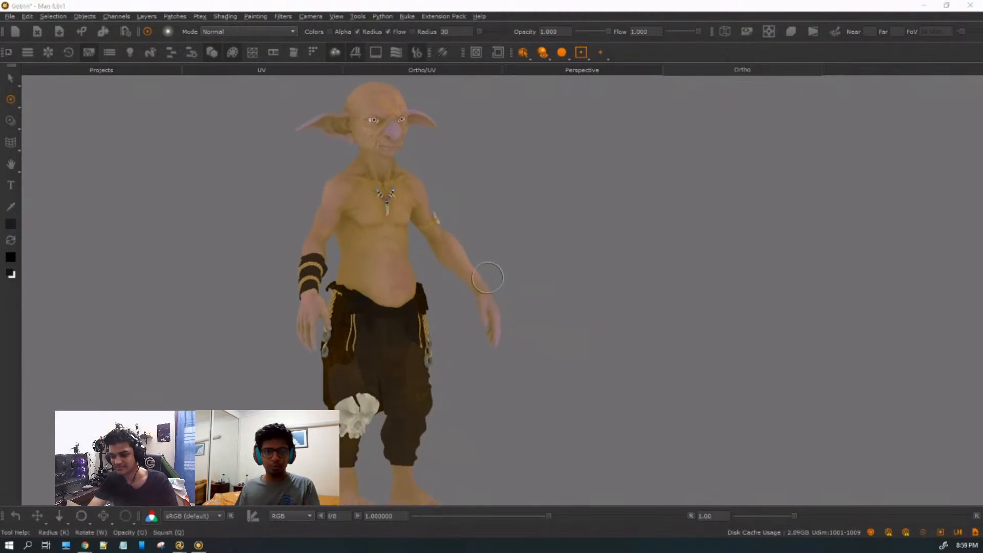
key("space")
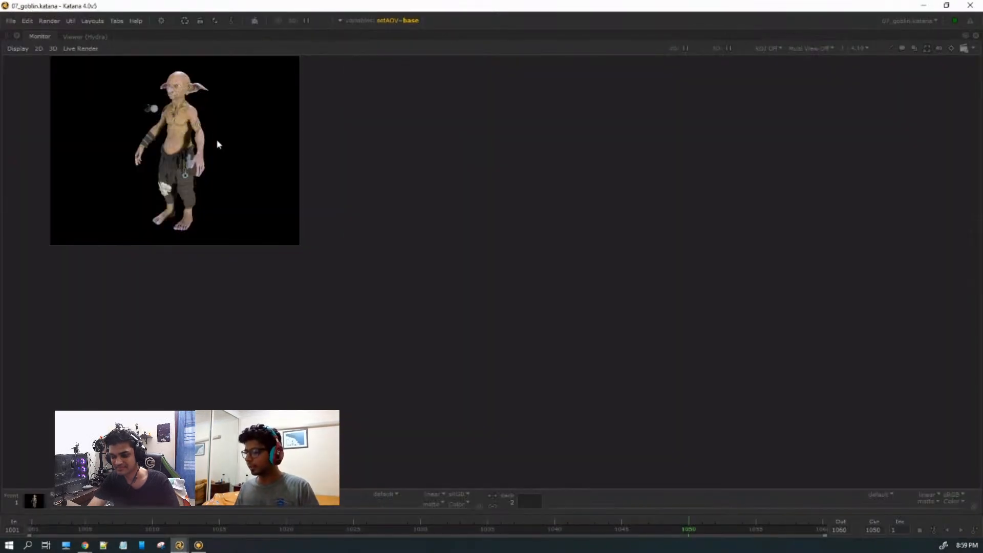
scroll(217, 141, "up", 3)
key("f")
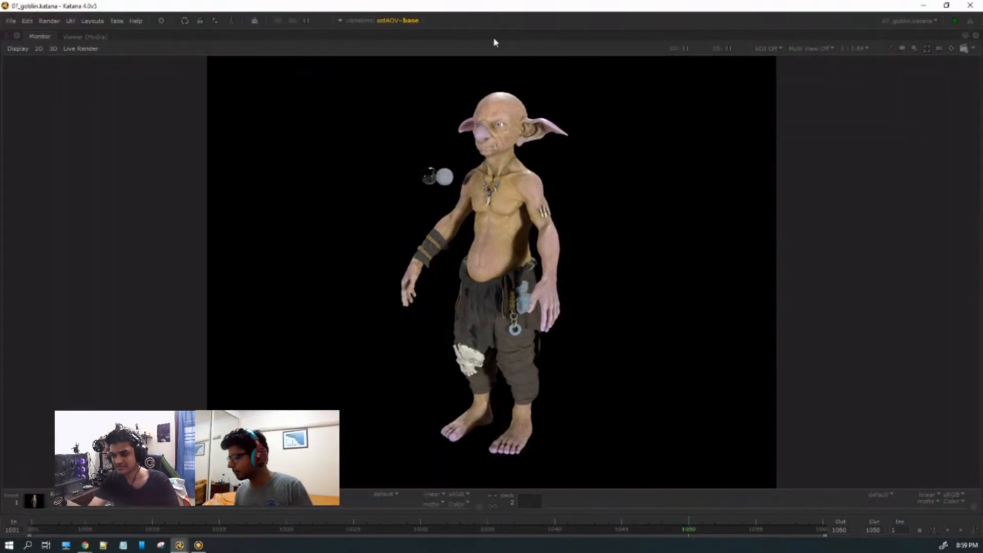
scroll(517, 98, "up", 3)
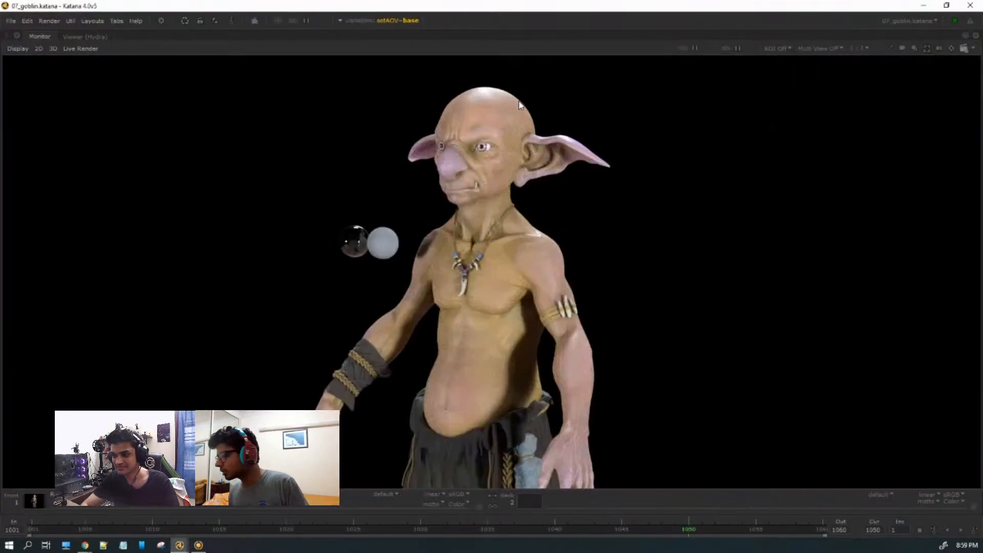
left_click(467, 495)
left_click(484, 438)
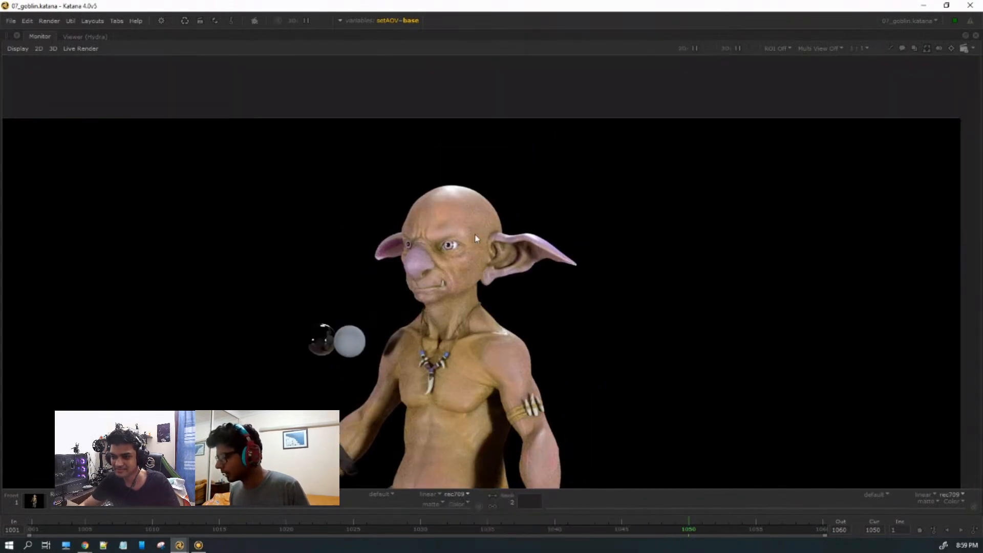
Examine the full-body render's head, chest, clothing and feet.
scroll(476, 238, "up", 1)
scroll(513, 347, "down", 1)
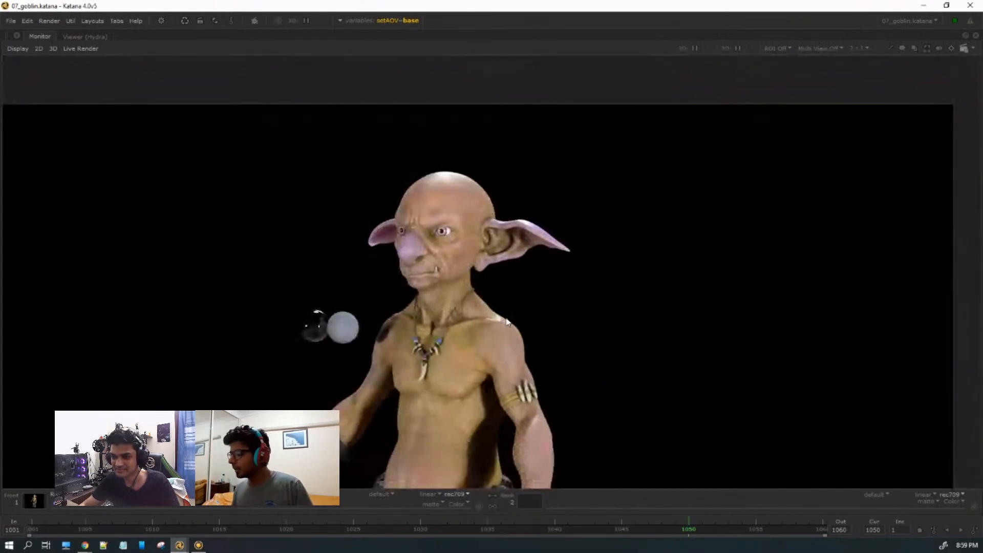
left_click_drag(402, 6, 454, 4)
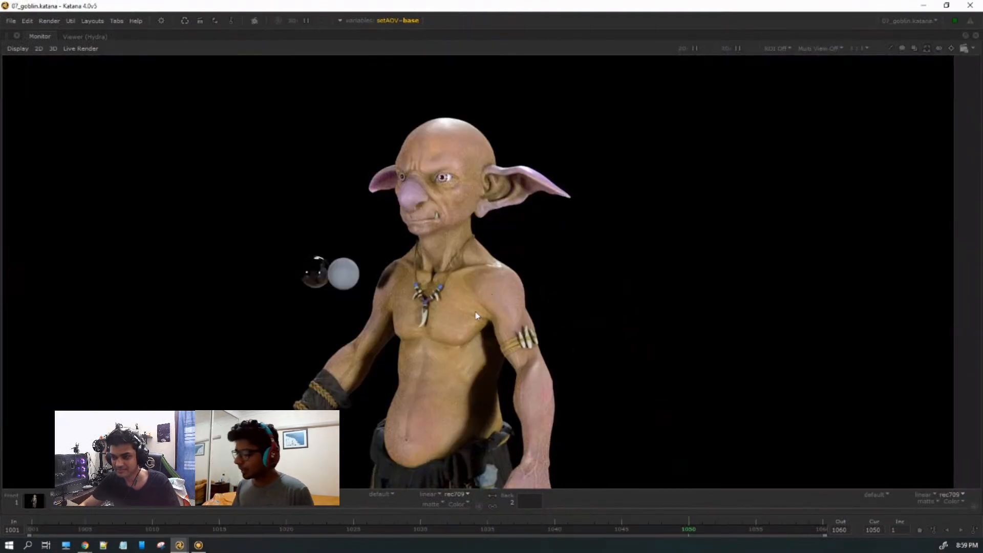
middle_click_drag(485, 368, 492, 223)
middle_click_drag(544, 382, 572, 295)
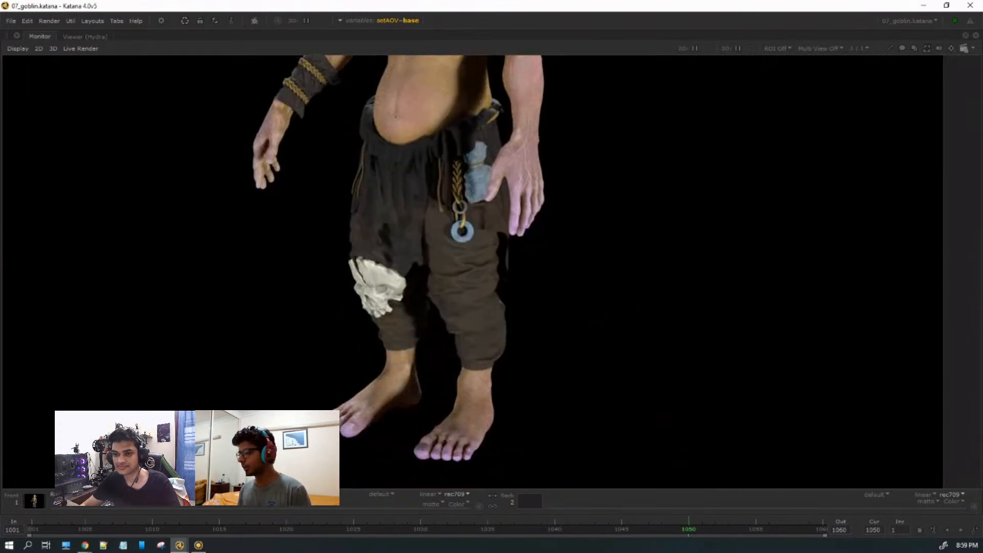
middle_click_drag(522, 202, 551, 341)
scroll(551, 342, "down", 1)
middle_click_drag(541, 277, 531, 287)
scroll(511, 300, "up", 1)
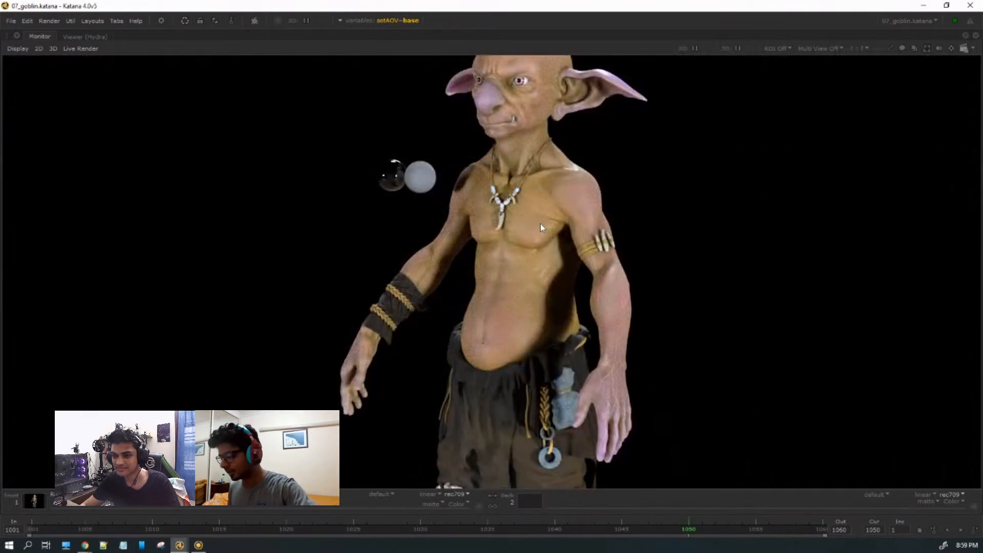
Flip through the stored goblin renders and compare the face close-up with the bust showing the necklace.
key("Page_Down")
key("Page_Up")
key("Page_Down")
middle_click_drag(551, 211, 547, 239)
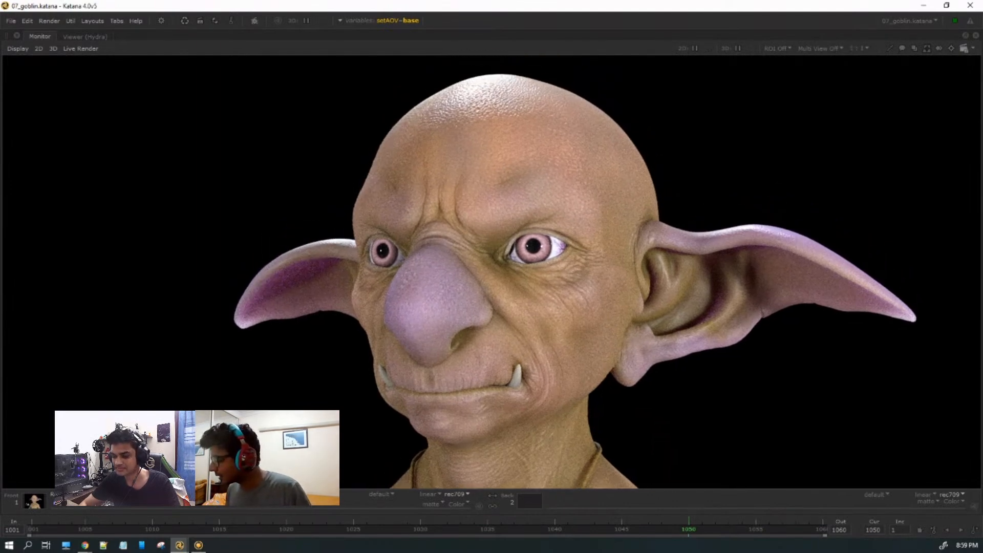
key("Page_Up")
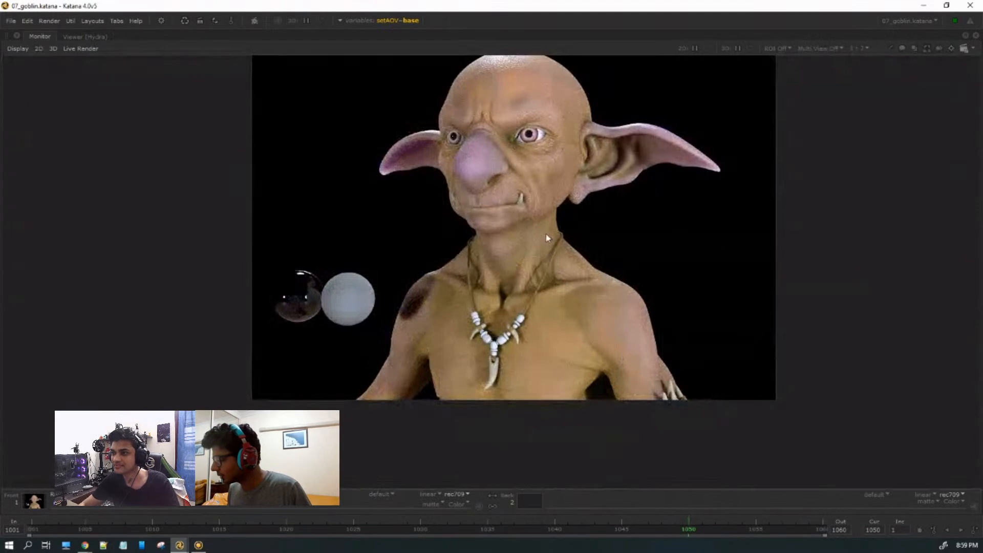
scroll(544, 225, "up", 1)
middle_click_drag(551, 202, 522, 137)
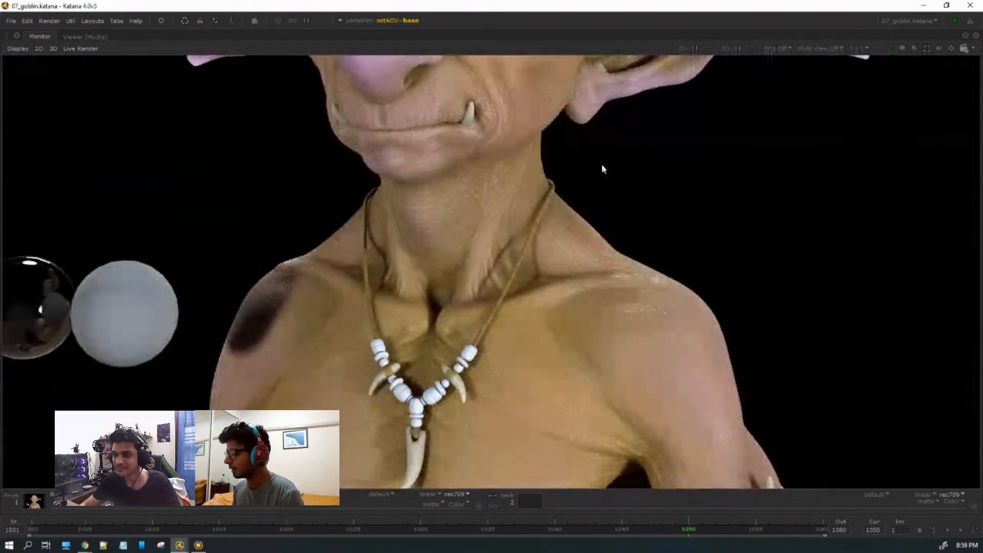
key("Page_Down")
scroll(472, 201, "up", 2)
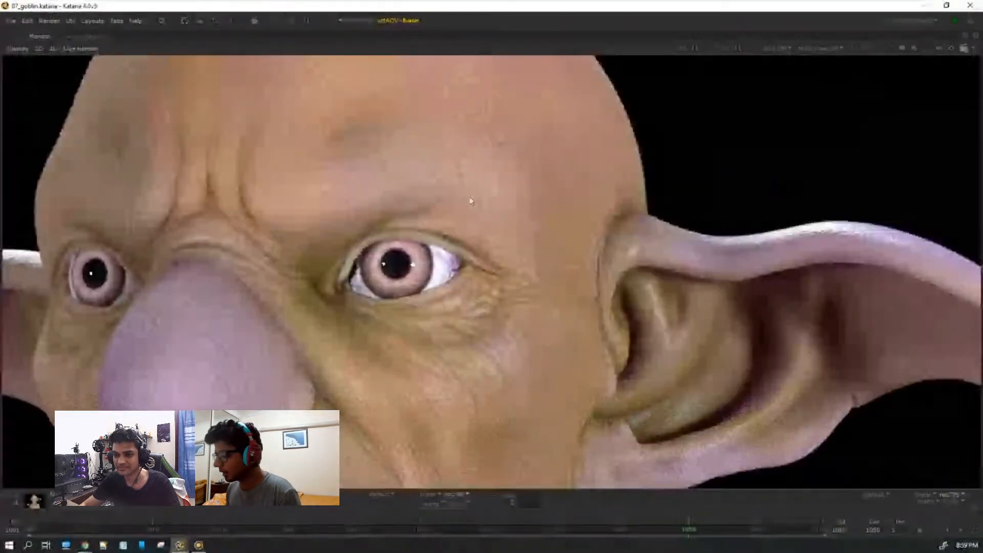
scroll(353, 279, "down", 1)
middle_click_drag(347, 460, 413, 260)
scroll(414, 261, "down", 5)
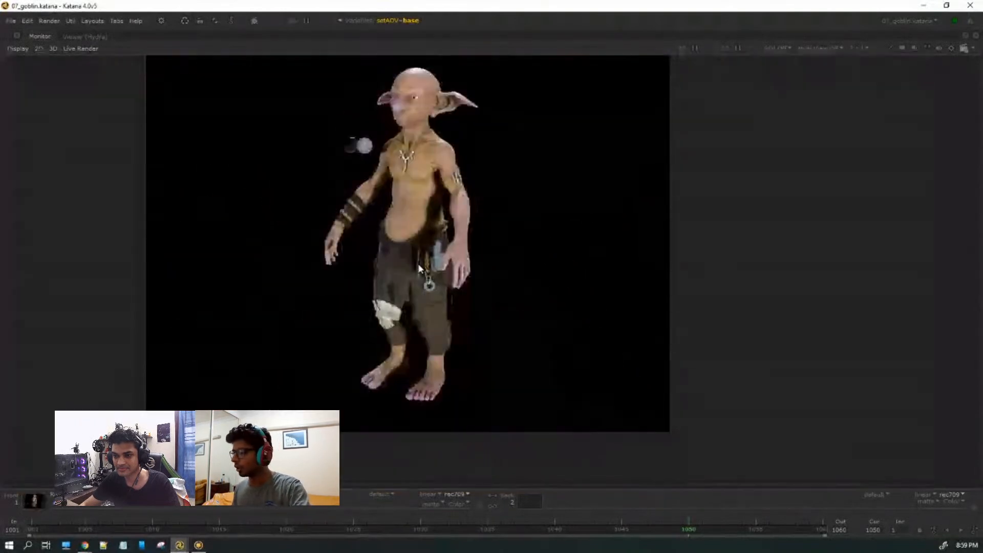
Inspect the belt ornaments, hand, necklace and tooth armband in the full-body render.
scroll(418, 263, "up", 4)
scroll(408, 267, "up", 2)
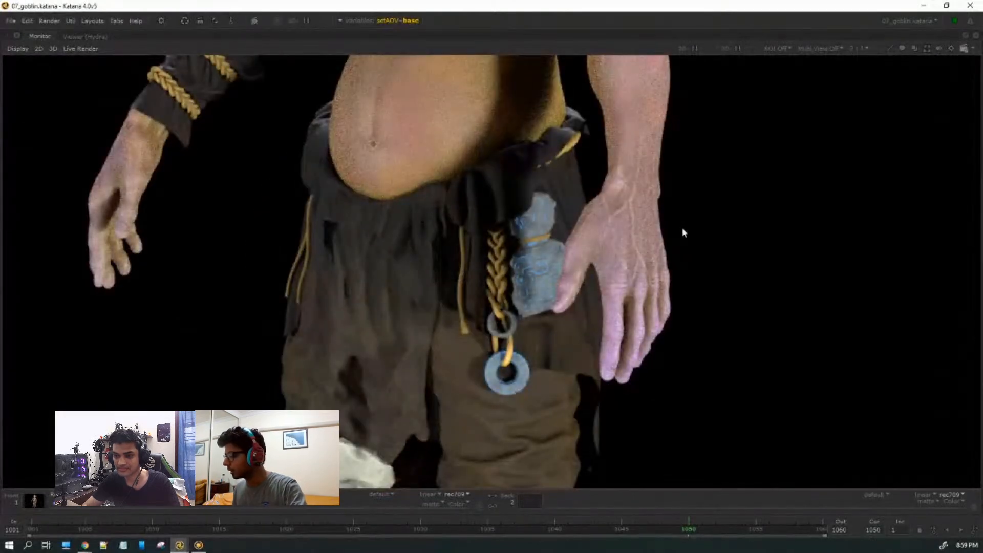
middle_click_drag(523, 81, 533, 336)
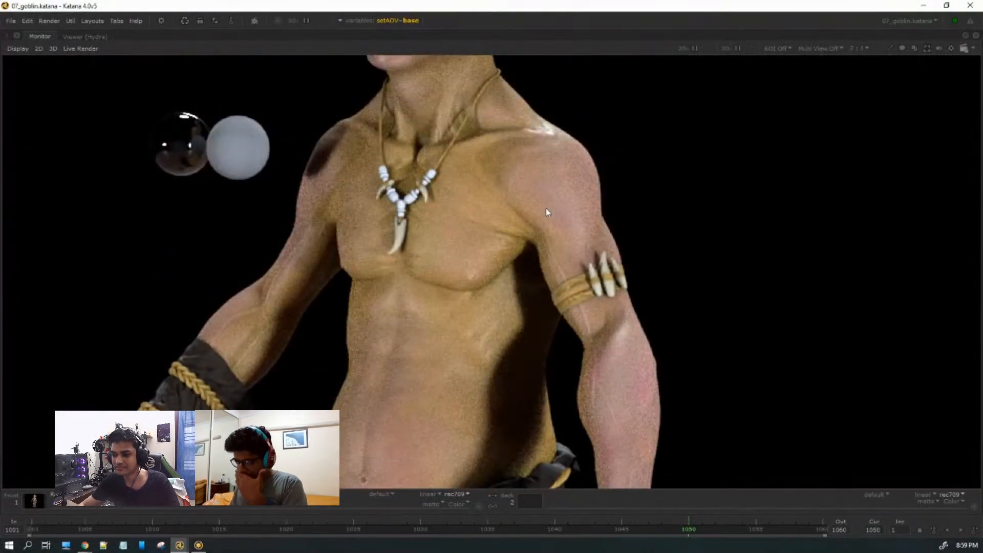
middle_click_drag(738, 458, 585, 139)
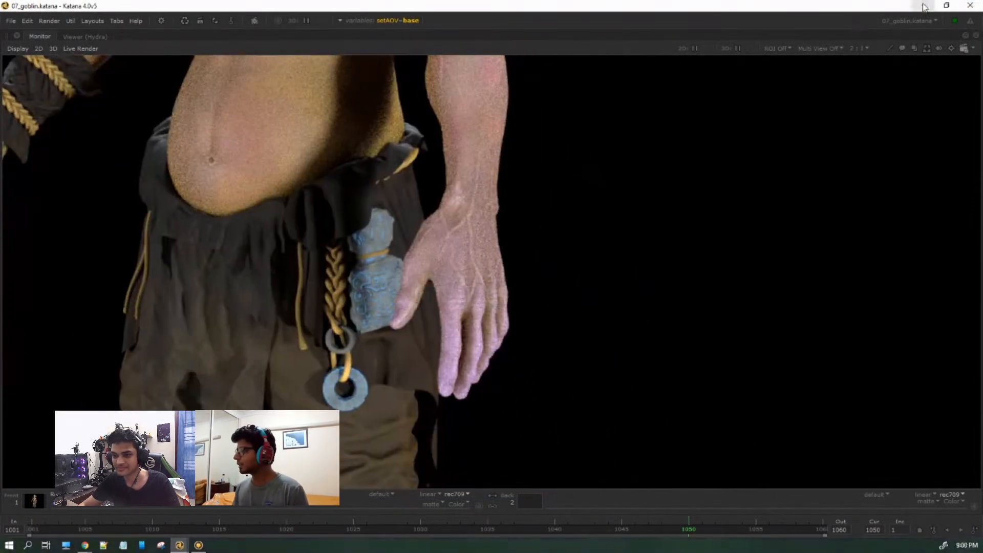
Restore Katana's multi-pane layout, fit the whole render in the Monitor, and minimize Katana to return to Mari.
key("space")
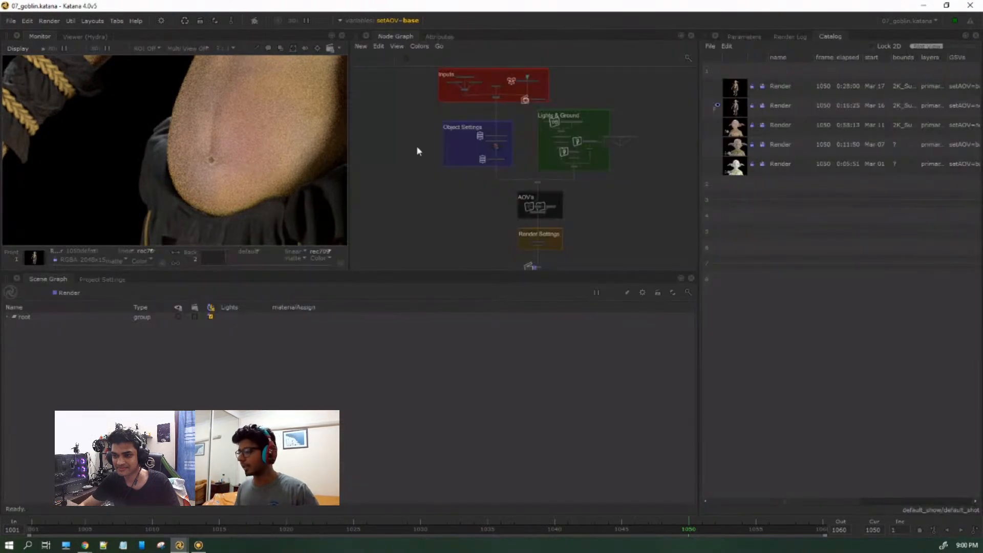
key("f")
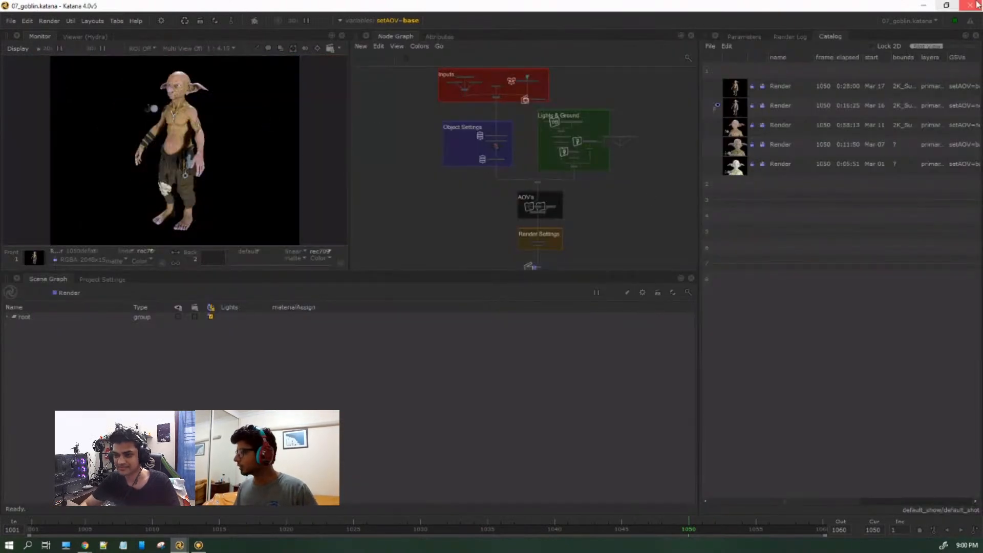
left_click(924, 7)
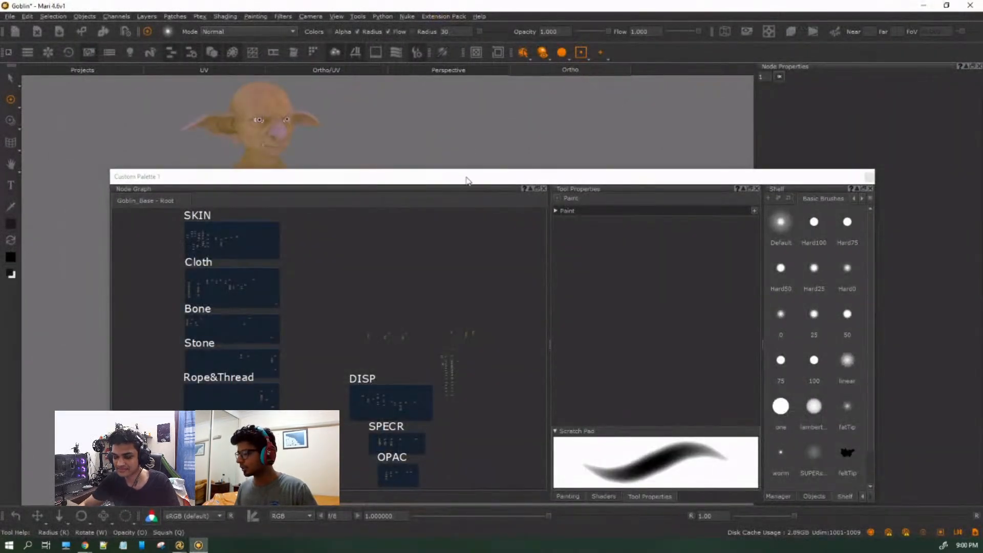
Move the Custom Palette higher and examine the DISP, SPECR and OPAC groups in its Node Graph.
left_click_drag(467, 180, 474, 112)
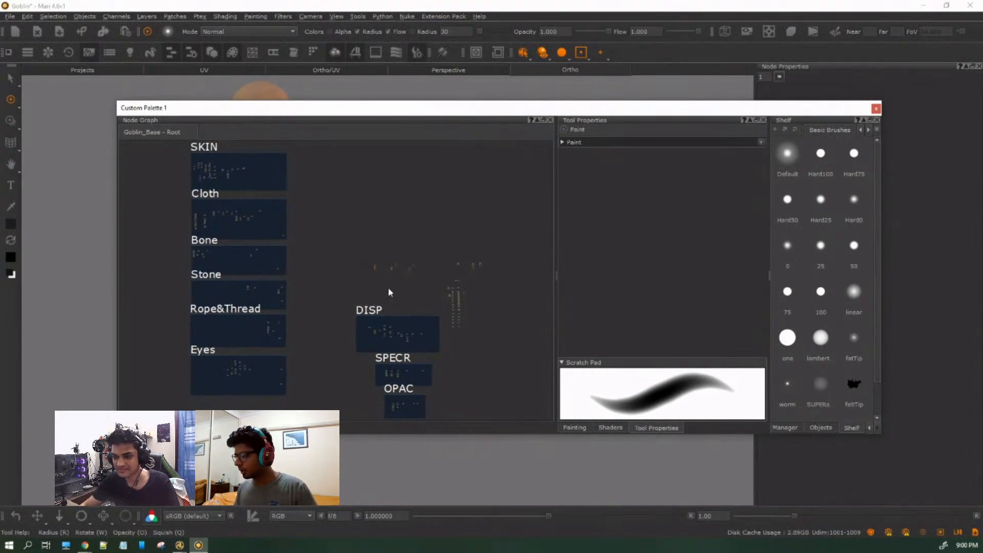
left_click_drag(349, 304, 446, 465)
middle_click_drag(486, 365, 478, 305)
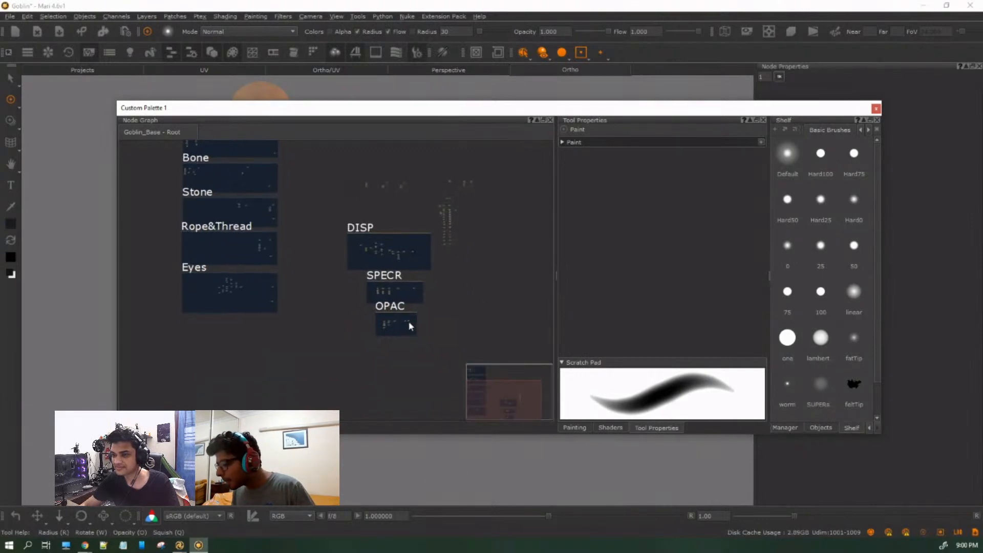
left_click_drag(410, 322, 413, 380)
left_click_drag(333, 352, 437, 220)
key("f")
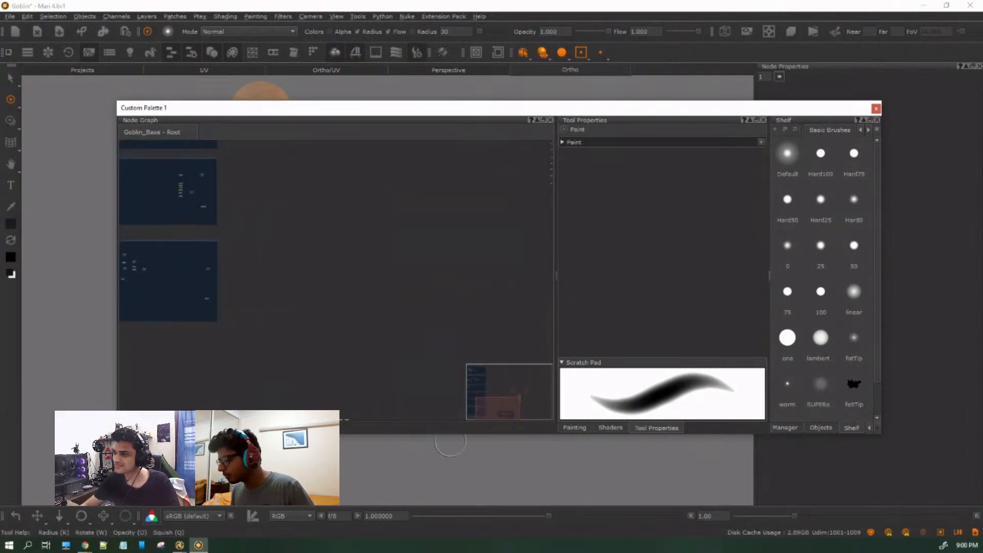
scroll(379, 340, "down", 5)
middle_click_drag(406, 295, 414, 350)
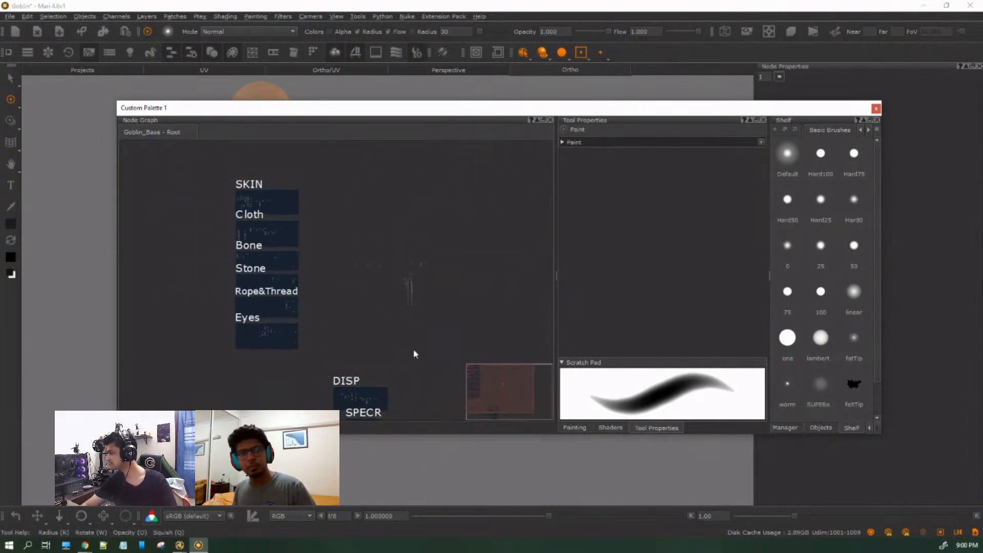
Look over the SKIN to Eyes node groups and move the Custom Palette aside to uncover the goblin model.
key("alt+Tab")
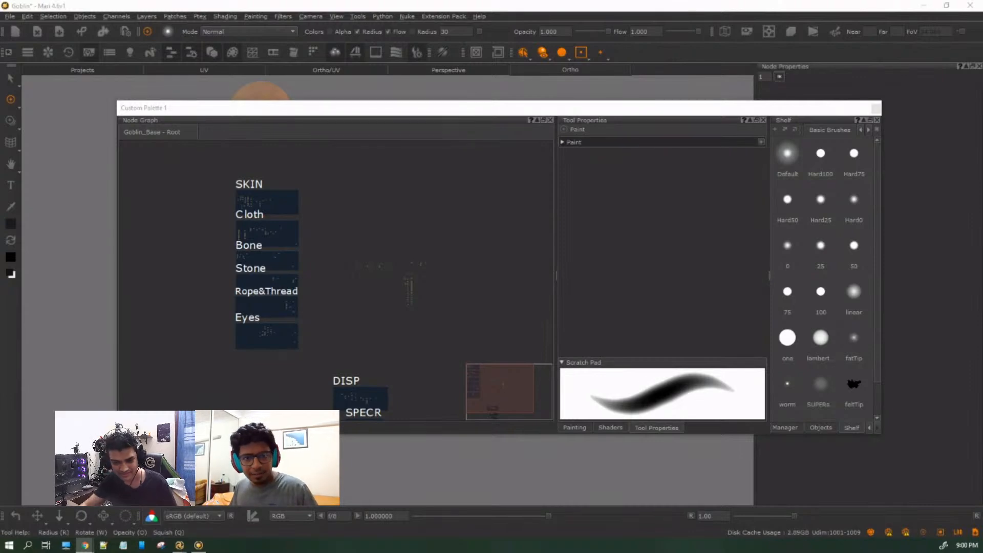
left_click_drag(182, 145, 526, 363)
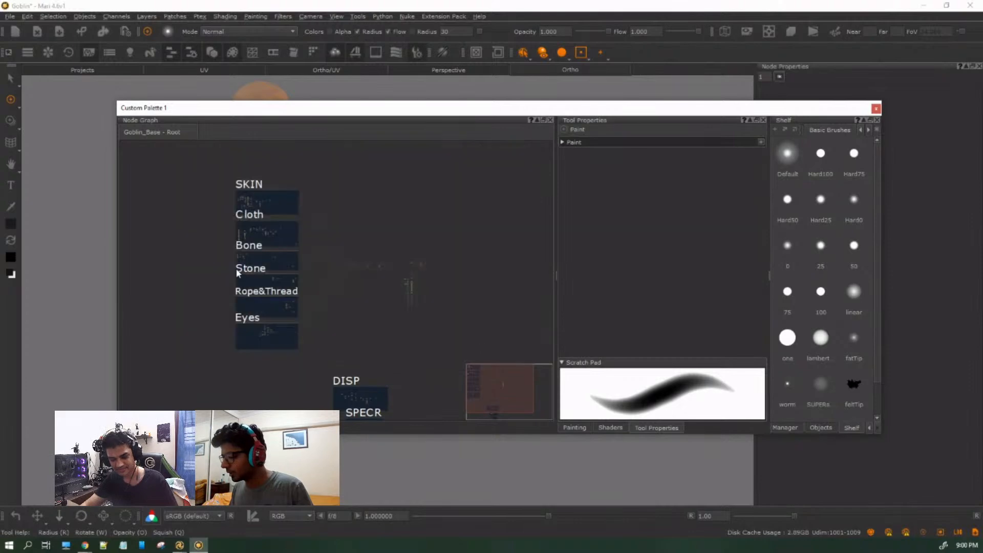
scroll(237, 272, "up", 3)
middle_click_drag(281, 179, 261, 218)
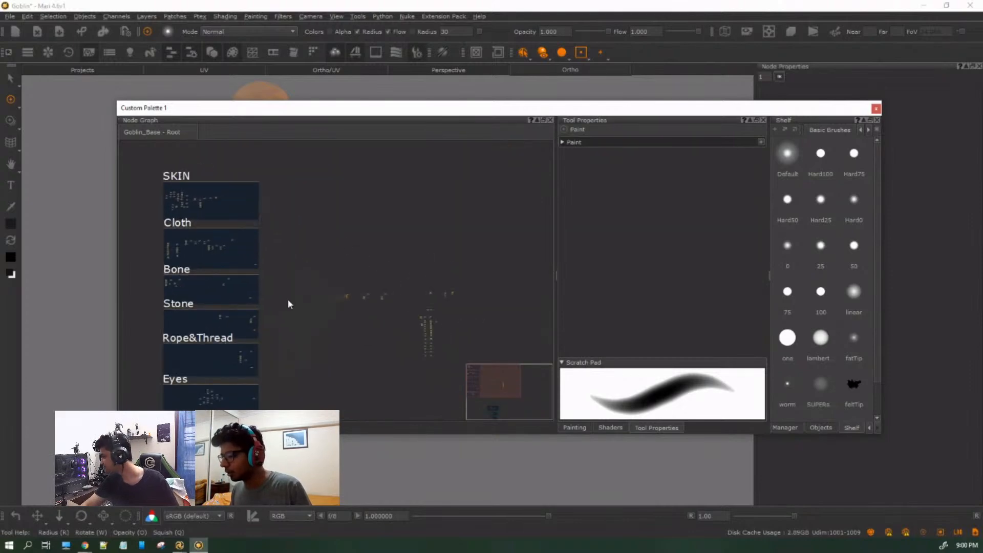
left_click_drag(319, 113, 607, 111)
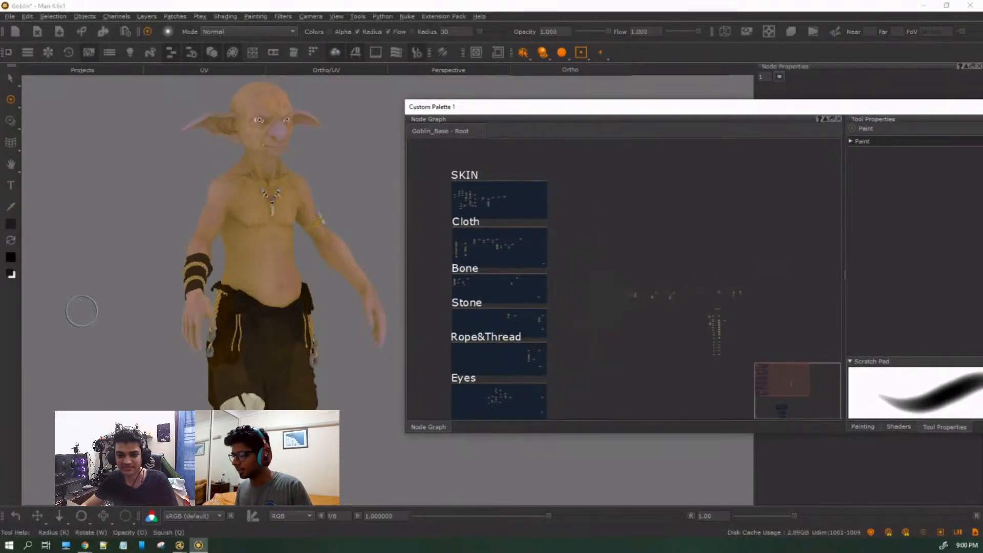
Locate the projection node above the ZDISP nodes in the Node Graph and show its output on the goblin.
scroll(539, 378, "down", 2)
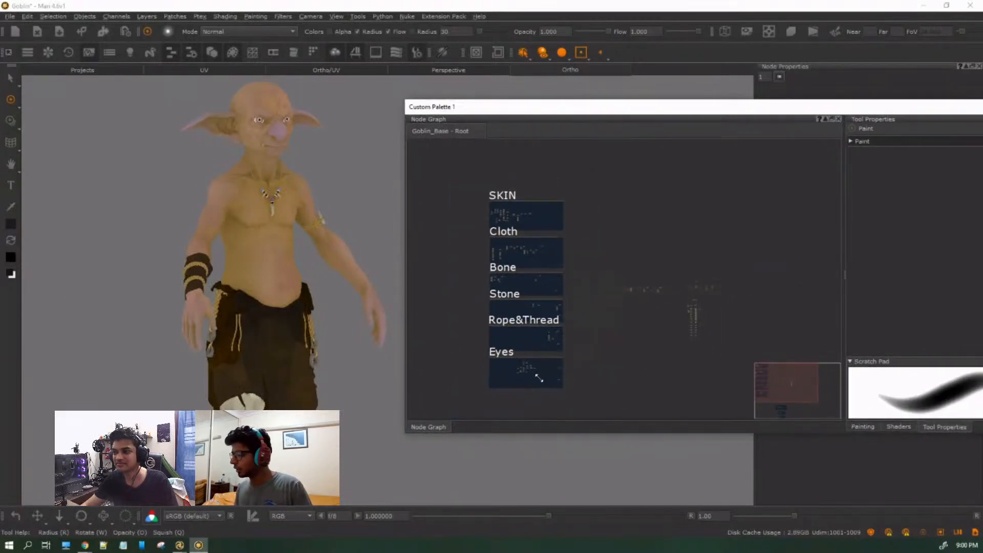
scroll(664, 320, "up", 4)
middle_click_drag(737, 340, 421, 239)
scroll(523, 247, "up", 4)
middle_click_drag(520, 275, 638, 276)
left_click_drag(543, 250, 646, 435)
scroll(604, 259, "up", 3)
scroll(604, 259, "up", 8)
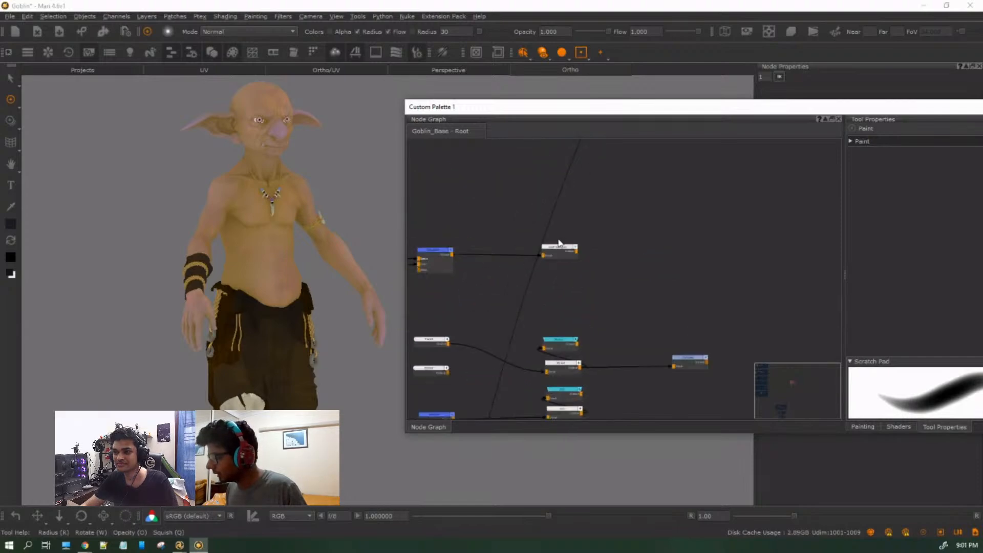
scroll(561, 245, "up", 4)
scroll(521, 286, "down", 4)
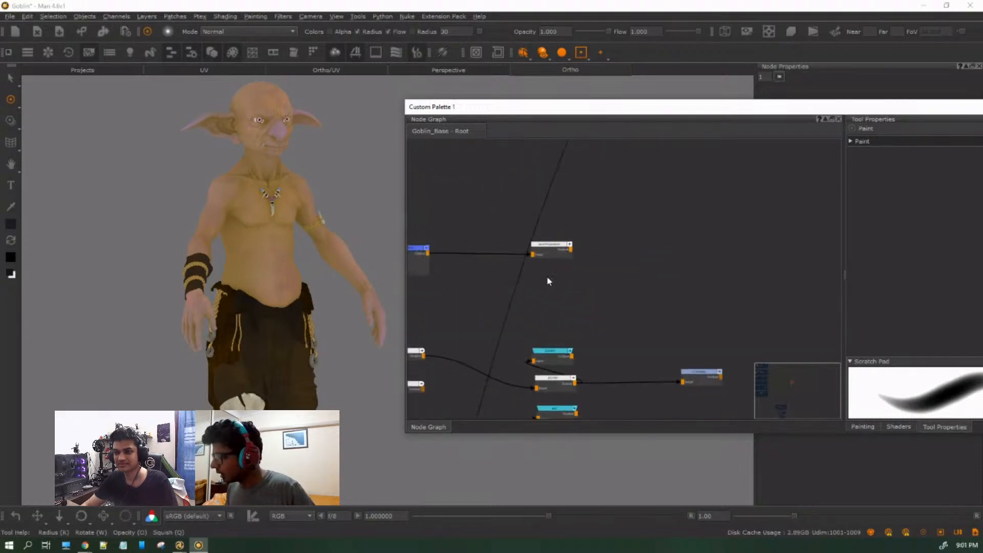
key("1")
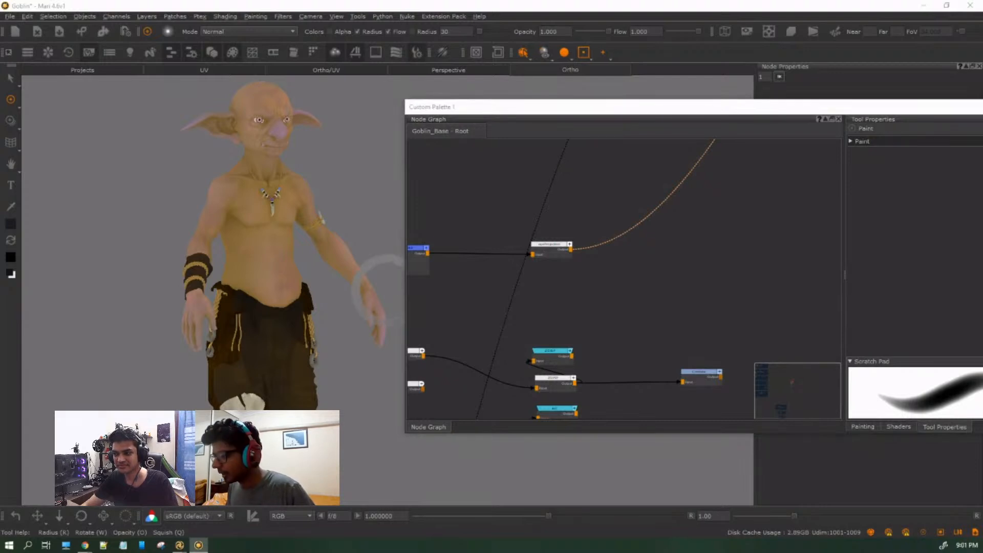
Preview the ZDISP output on the model and select its matching radio node.
middle_click_drag(615, 346, 622, 289)
left_click(560, 327)
scroll(561, 328, "down", 2)
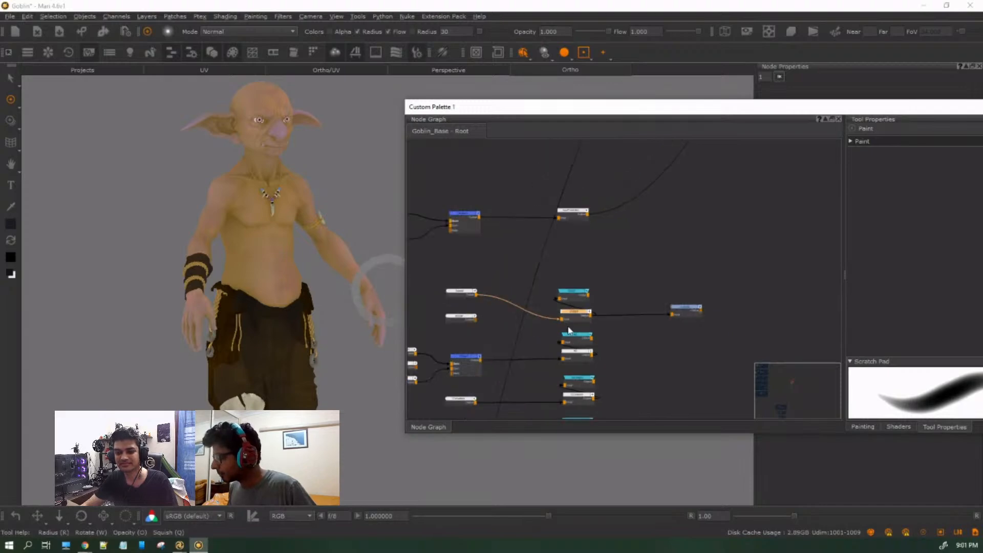
scroll(586, 324, "up", 3)
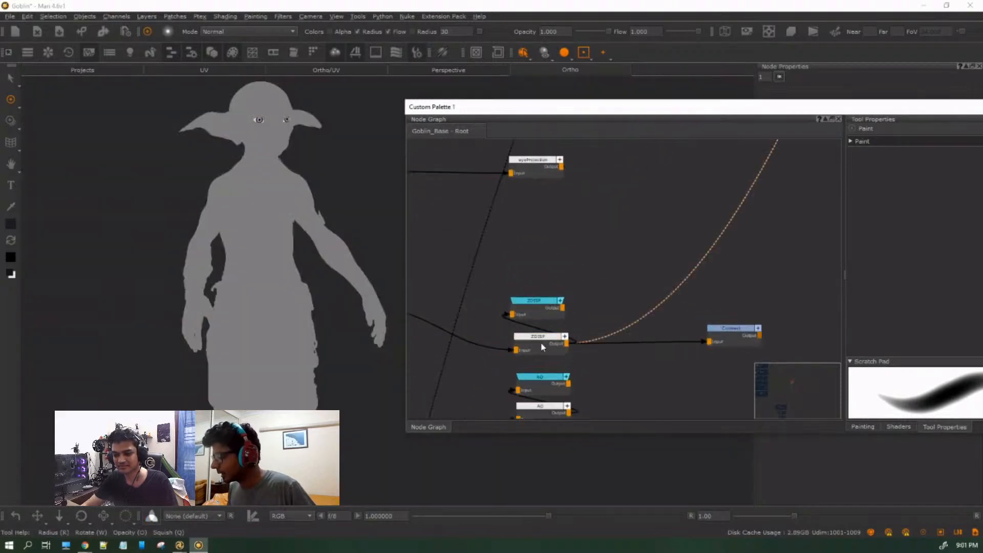
middle_click_drag(636, 381, 615, 305)
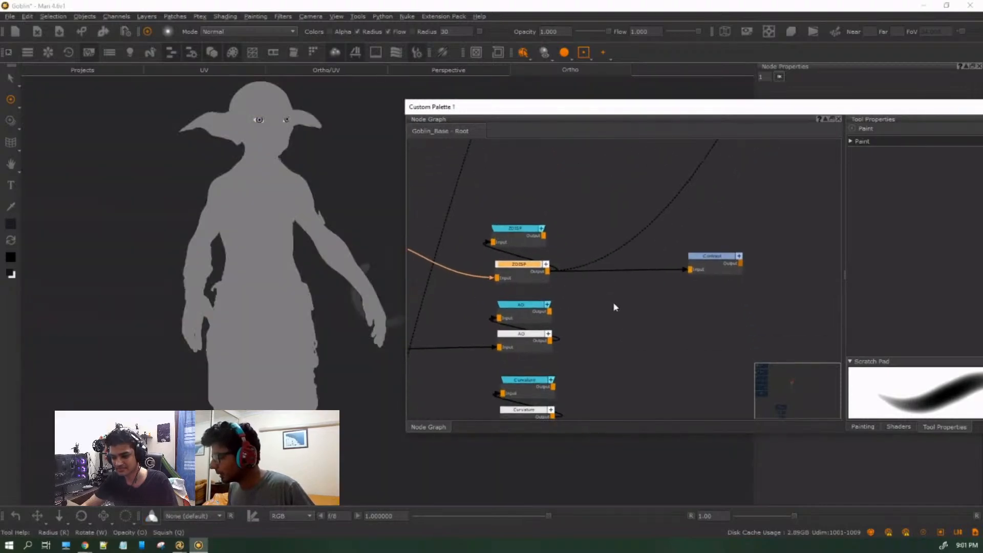
left_click(511, 236)
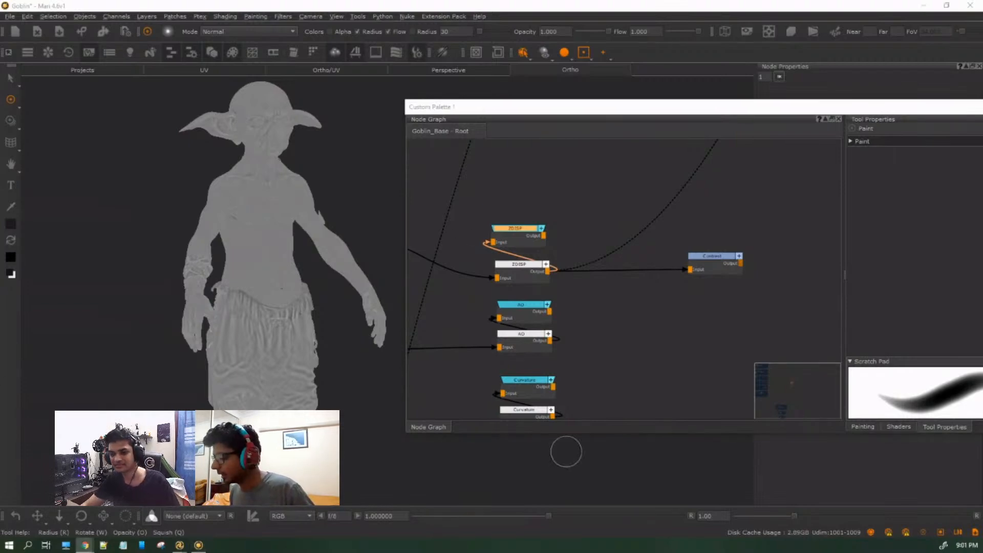
Examine how the merge chain leads to the column of utility map nodes in the Node Graph.
scroll(605, 251, "down", 3)
scroll(604, 251, "down", 10)
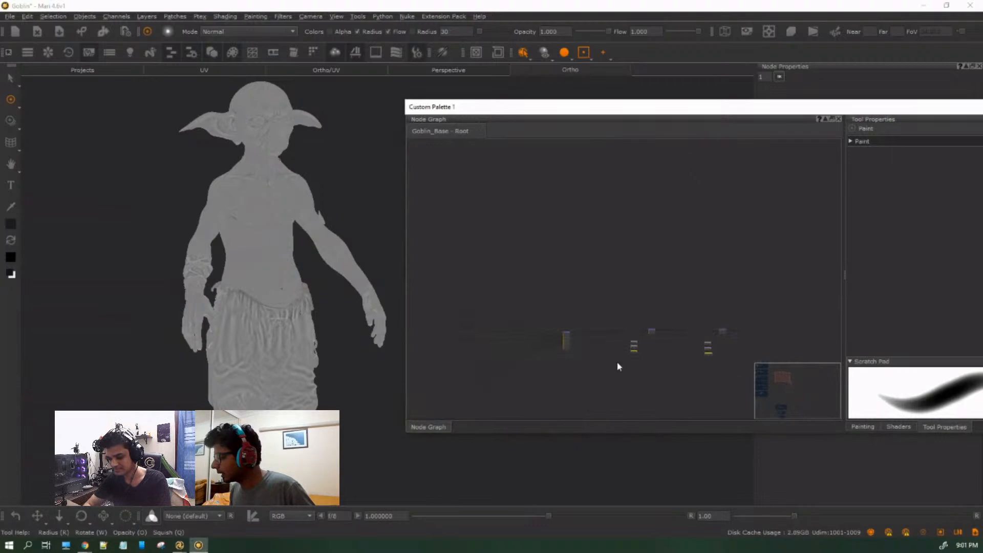
scroll(705, 359, "up", 5)
middle_click_drag(711, 393, 513, 258)
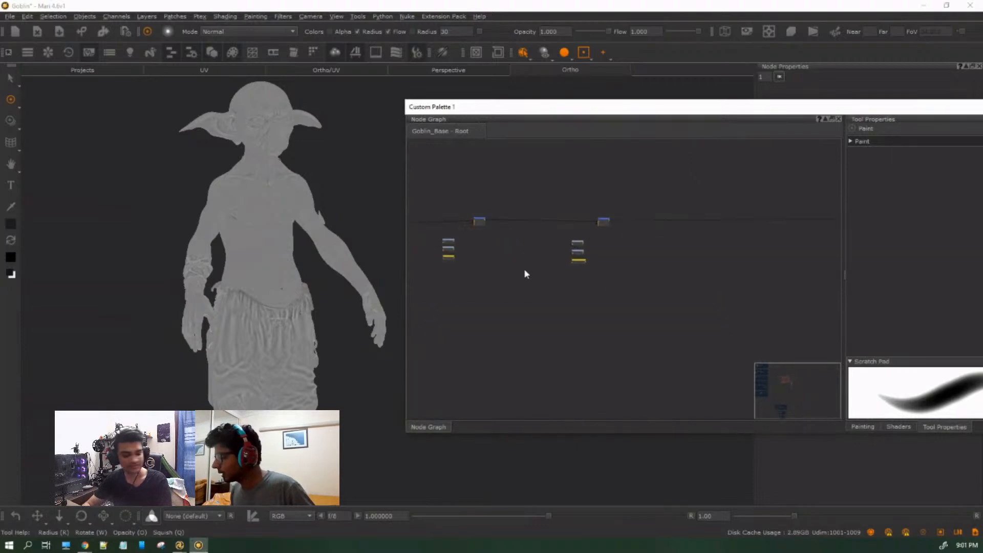
middle_click_drag(655, 374, 346, 202)
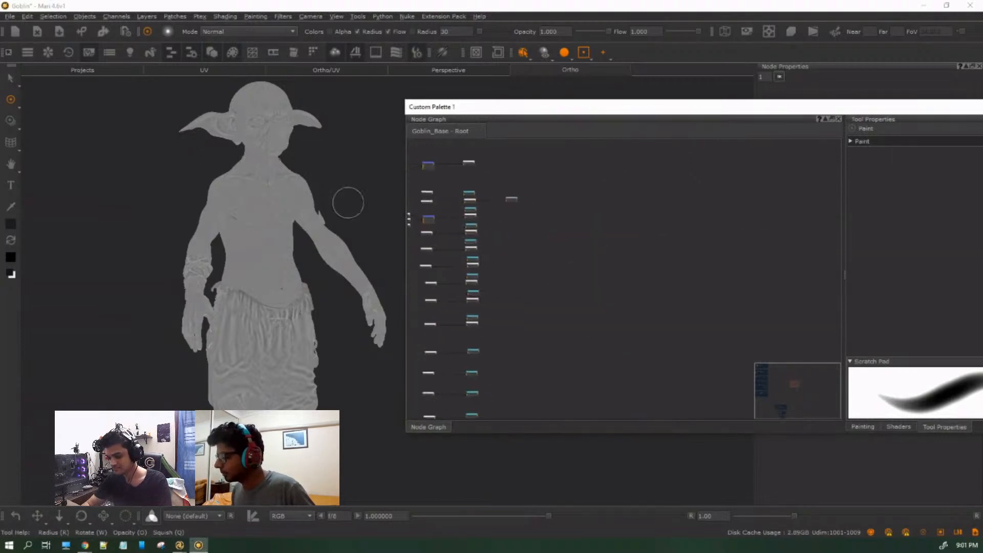
scroll(449, 199, "up", 5)
middle_click_drag(450, 199, 836, 281)
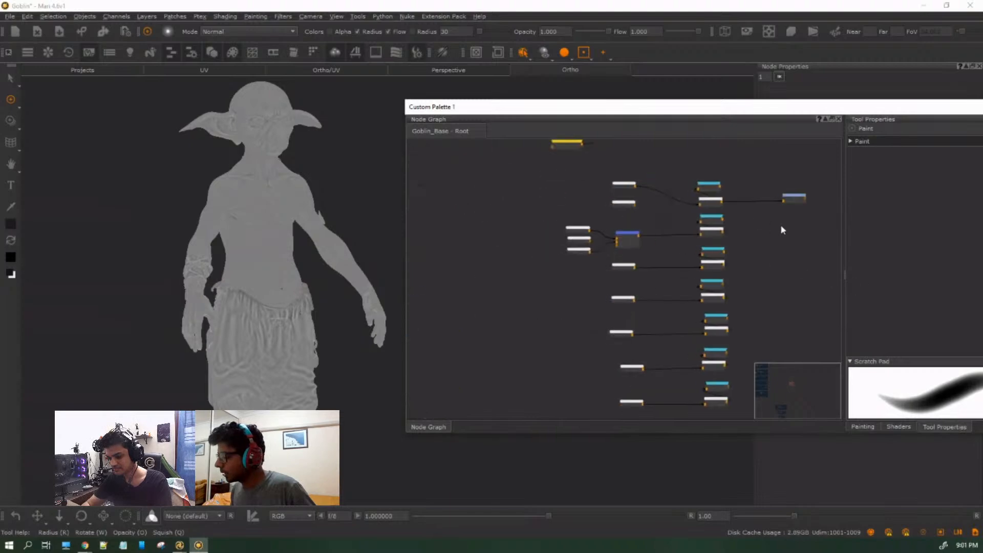
middle_click_drag(772, 223, 733, 251)
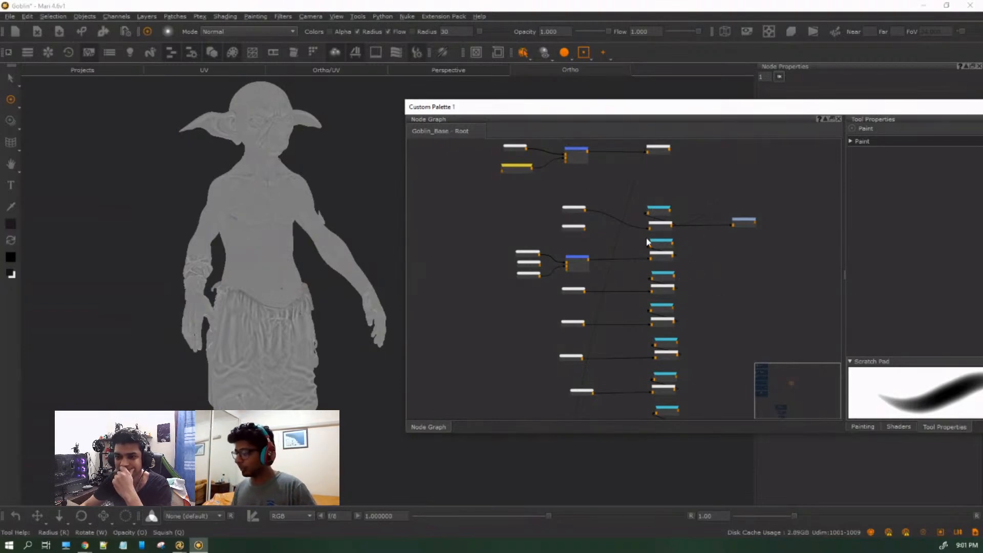
Review the AO, Curvature, NORM and POS utility nodes and preview the ambient occlusion map on the goblin.
scroll(657, 228, "up", 3)
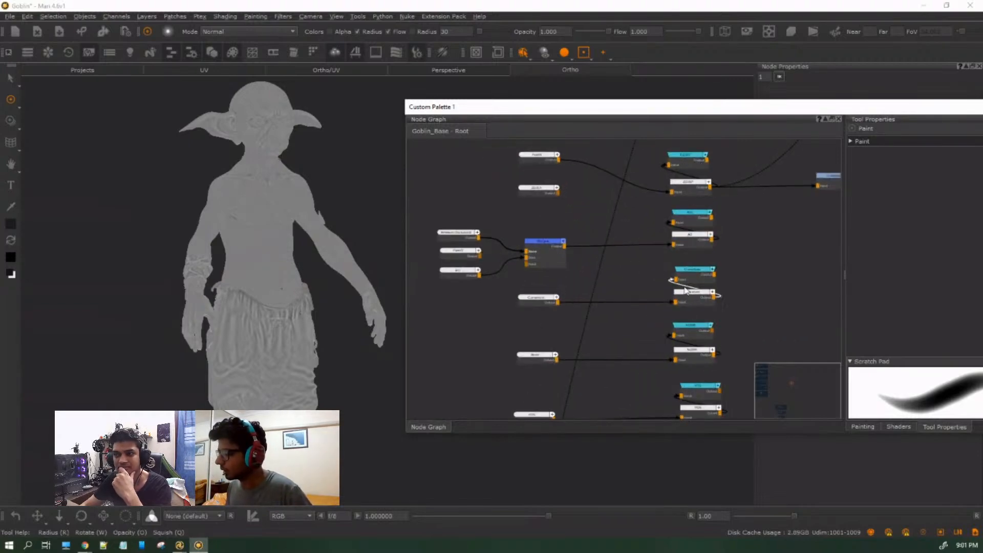
middle_click_drag(753, 270, 694, 266)
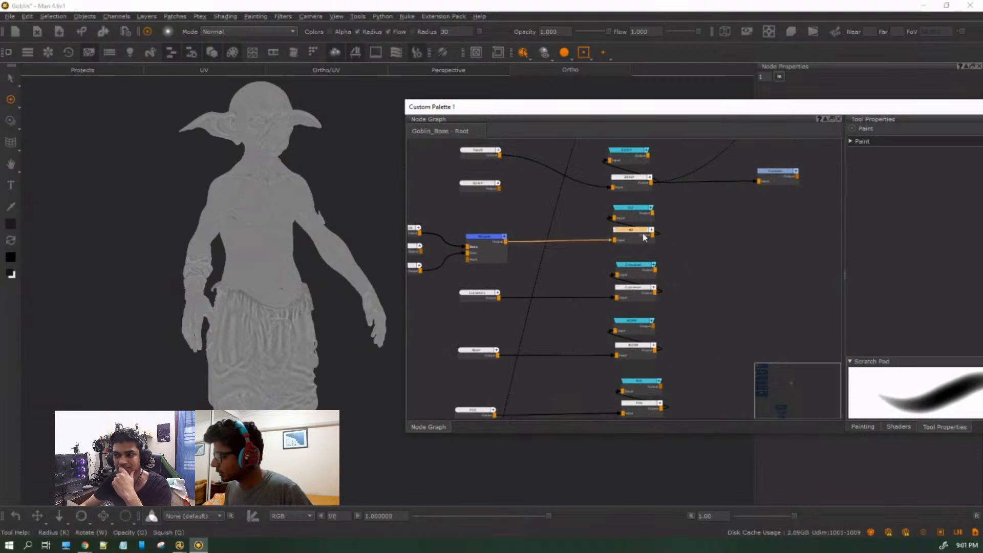
left_click(648, 297)
scroll(661, 301, "down", 4)
middle_click_drag(677, 305, 643, 205)
scroll(614, 225, "up", 5)
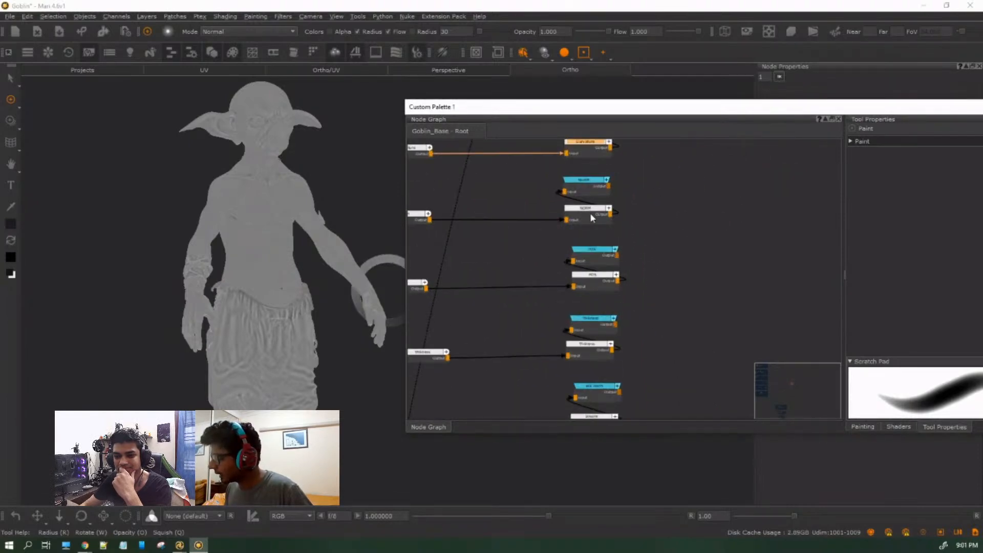
left_click(590, 213)
left_click(607, 284)
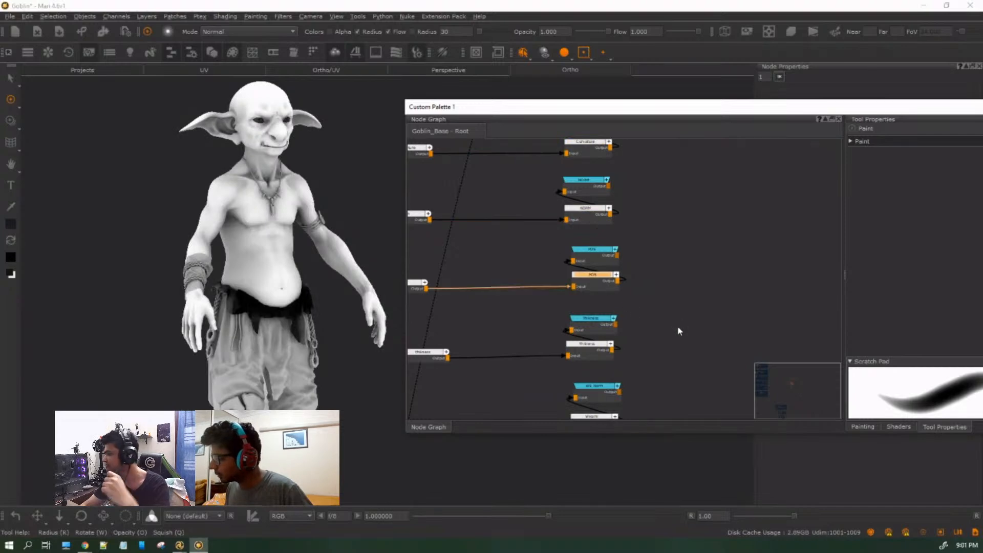
Inspect the thickness nodes and the rest of the utility map column down to the isolation masks.
middle_click_drag(677, 325, 663, 274)
left_click(572, 301)
middle_click_drag(649, 318, 634, 291)
left_click(591, 320)
middle_click_drag(592, 327, 613, 226)
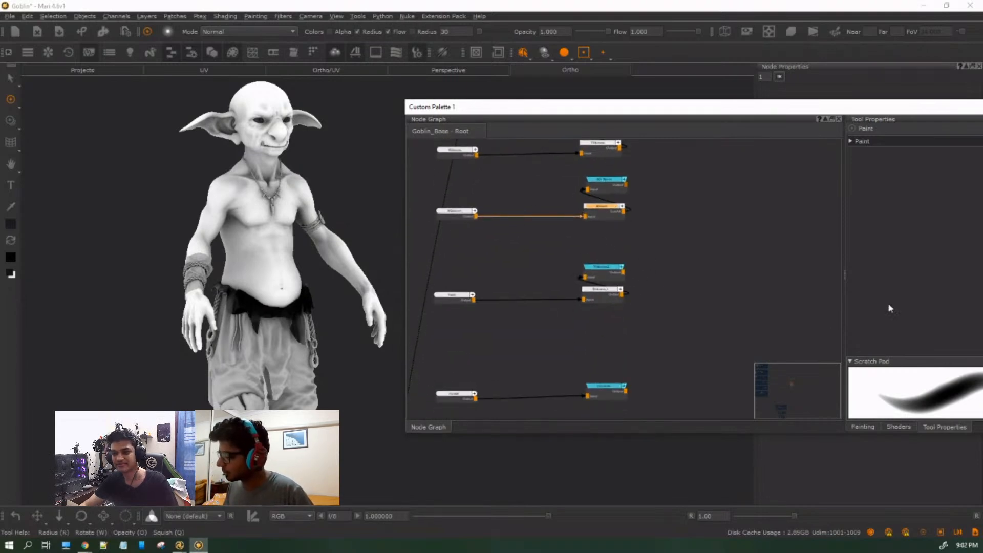
middle_click_drag(660, 302, 665, 233)
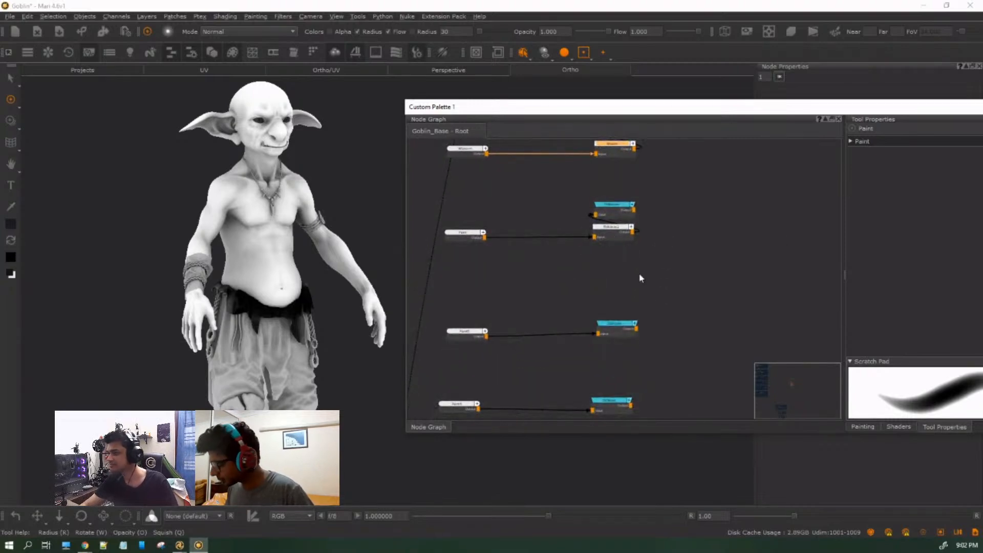
Preview the ISOcloth, ISObone and ISOstone masks on the goblin and look over the remaining isolation nodes.
middle_click_drag(475, 287, 477, 286)
scroll(643, 238, "up", 4)
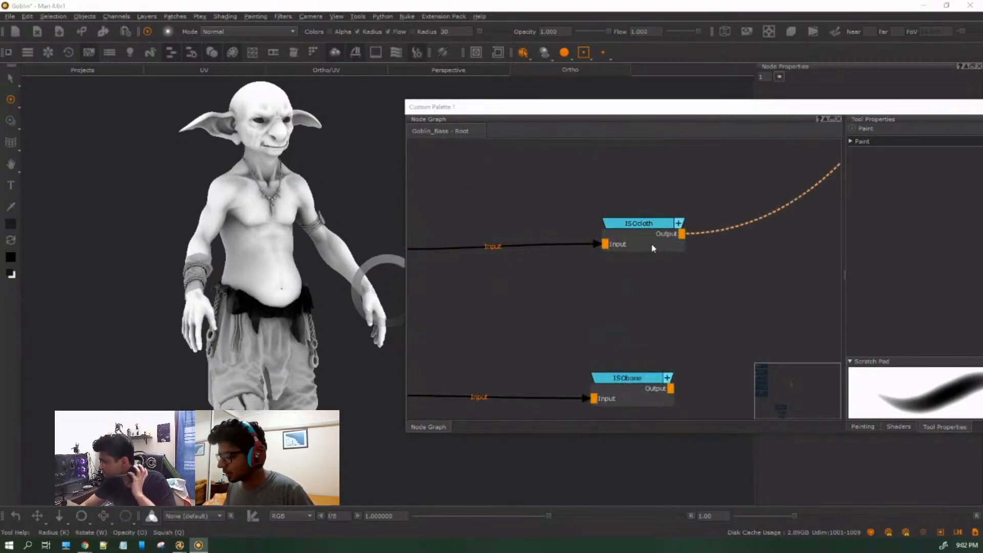
middle_click_drag(694, 316, 693, 181)
key("1")
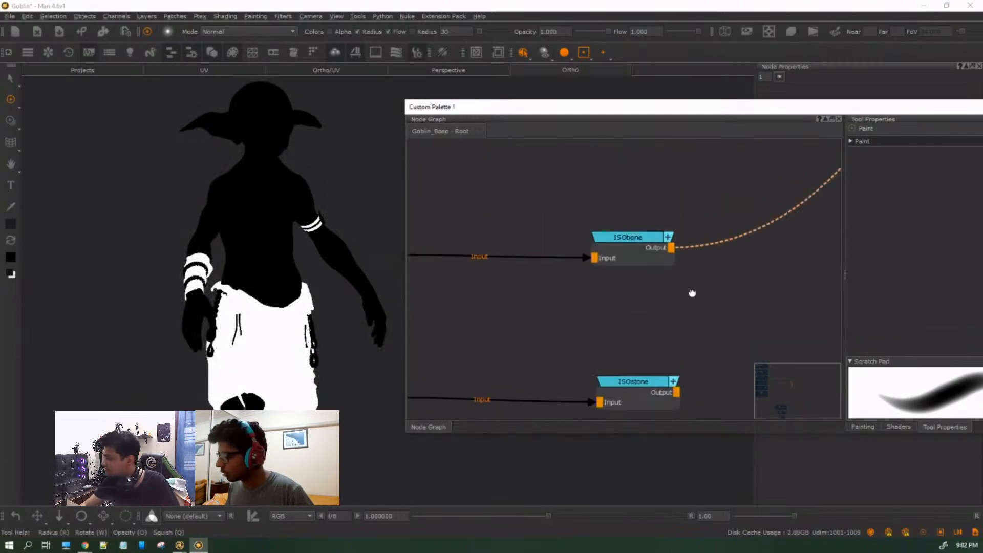
middle_click_drag(691, 293, 689, 266)
key("1")
scroll(699, 321, "down", 6)
middle_click_drag(698, 318, 693, 243)
scroll(644, 281, "down", 4)
middle_click_drag(646, 332, 650, 251)
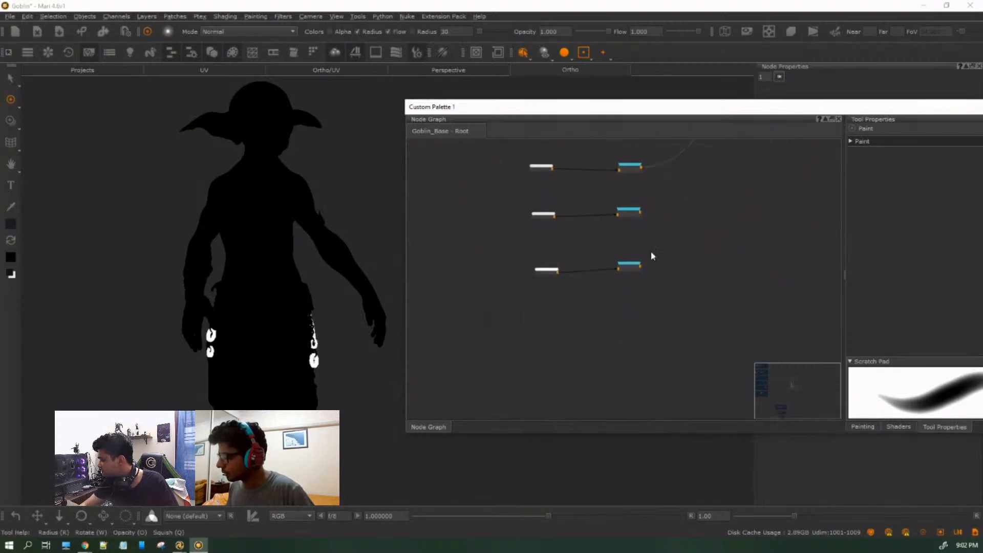
Return to the overview of the SKIN, Cloth, Bone, Stone, Rope&Thread and Eyes groups in the Node Graph.
left_click_drag(607, 191, 739, 362)
scroll(649, 278, "down", 8)
middle_click_drag(494, 142, 629, 374)
middle_click_drag(564, 311, 830, 403)
scroll(583, 293, "down", 4)
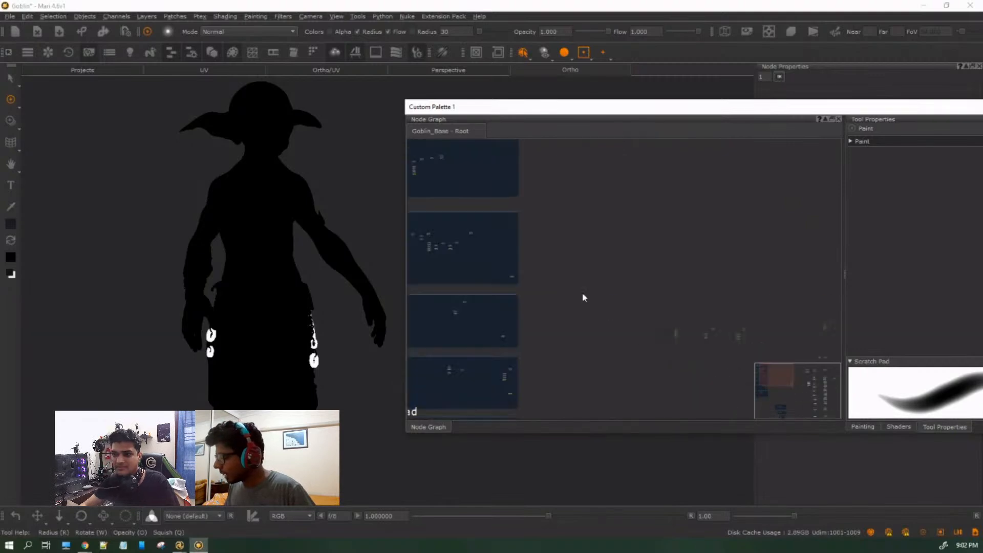
scroll(617, 281, "down", 2)
scroll(486, 183, "down", 2)
left_click_drag(449, 174, 606, 527)
scroll(608, 233, "down", 1)
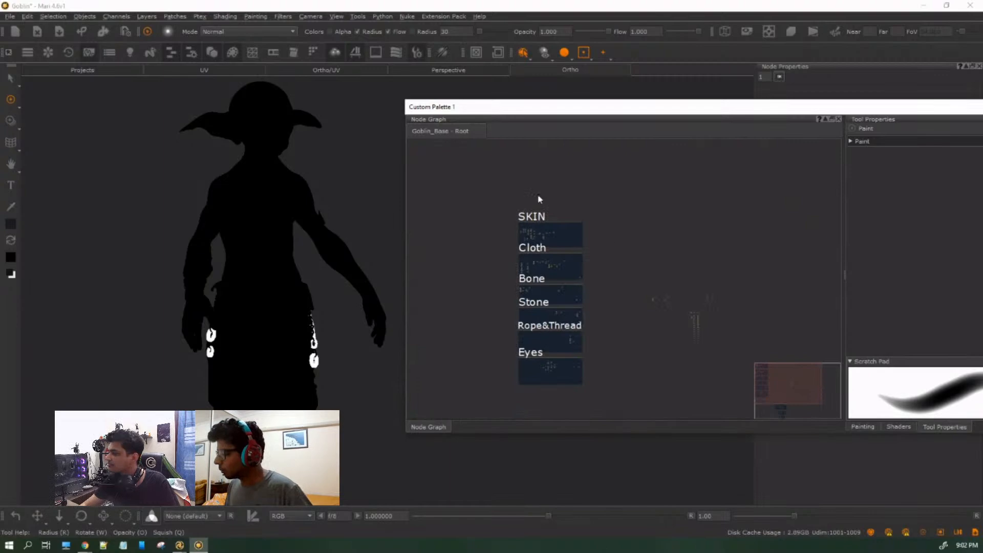
scroll(523, 204, "up", 2)
mouse_move(606, 225)
middle_mouse_down()
mouse_move(619, 234)
mouse_move(621, 220)
middle_mouse_up()
left_click_drag(444, 151, 608, 210)
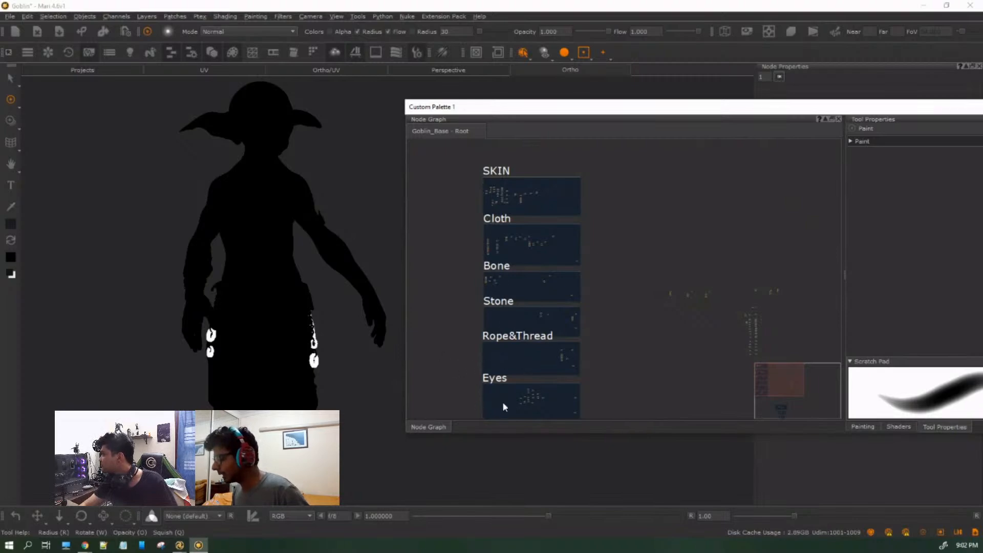
Find the MultiMixer node that combines the material groups and select it.
middle_click_drag(588, 377, 546, 290)
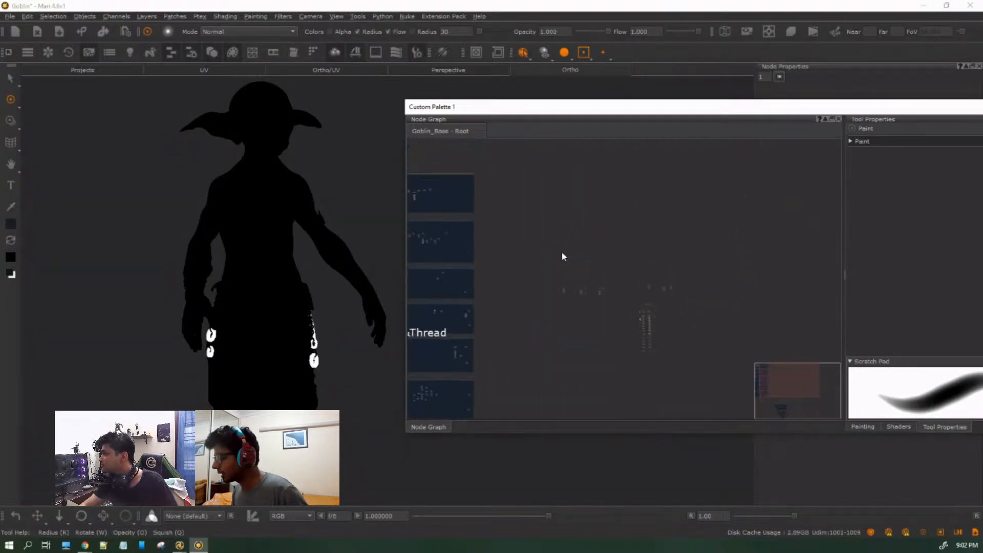
scroll(563, 287, "up", 10)
middle_click_drag(491, 271, 732, 268)
scroll(594, 317, "up", 10)
middle_click_drag(617, 384, 544, 199)
scroll(526, 243, "up", 2)
left_click(486, 254)
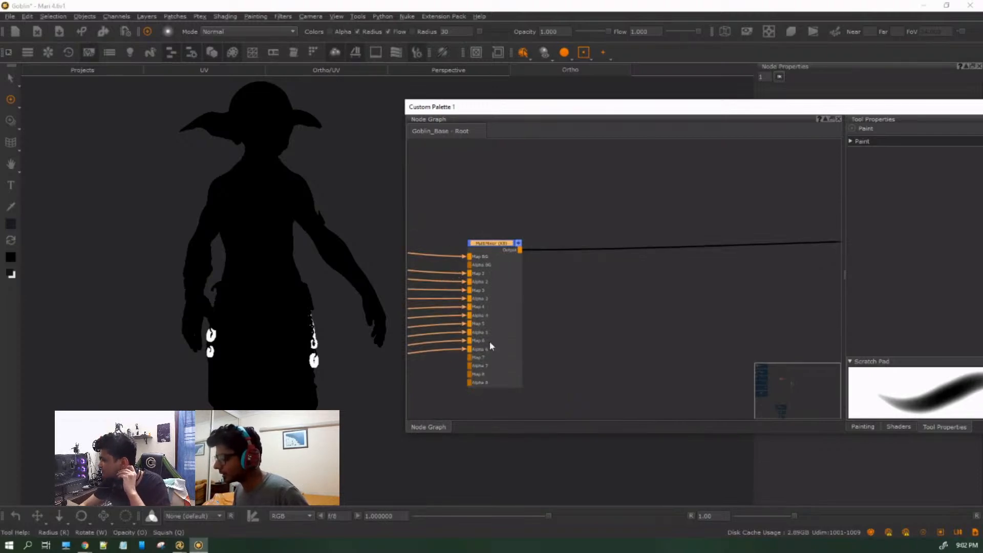
Trace the map and alpha connections feeding the MultiMixer node.
scroll(489, 346, "down", 5)
left_click_drag(551, 237, 442, 419)
scroll(483, 301, "up", 4)
middle_click_drag(536, 294, 860, 232)
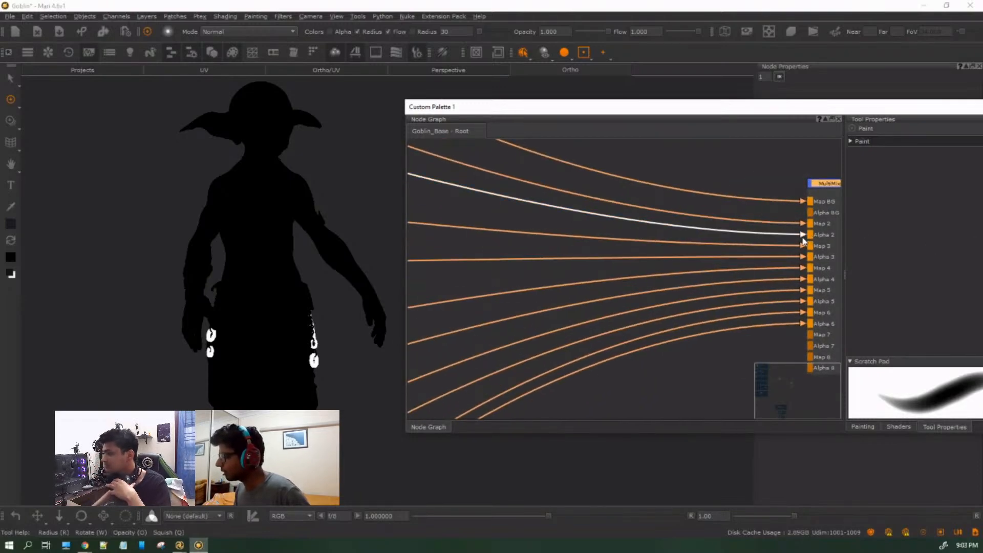
scroll(814, 281, "down", 1)
Follow the MultiMixer output to the Merge2 node and select it.
middle_click_drag(542, 347, 244, 294)
scroll(601, 319, "down", 5)
middle_click_drag(601, 319, 295, 196)
middle_click_drag(546, 213, 707, 354)
scroll(620, 259, "up", 5)
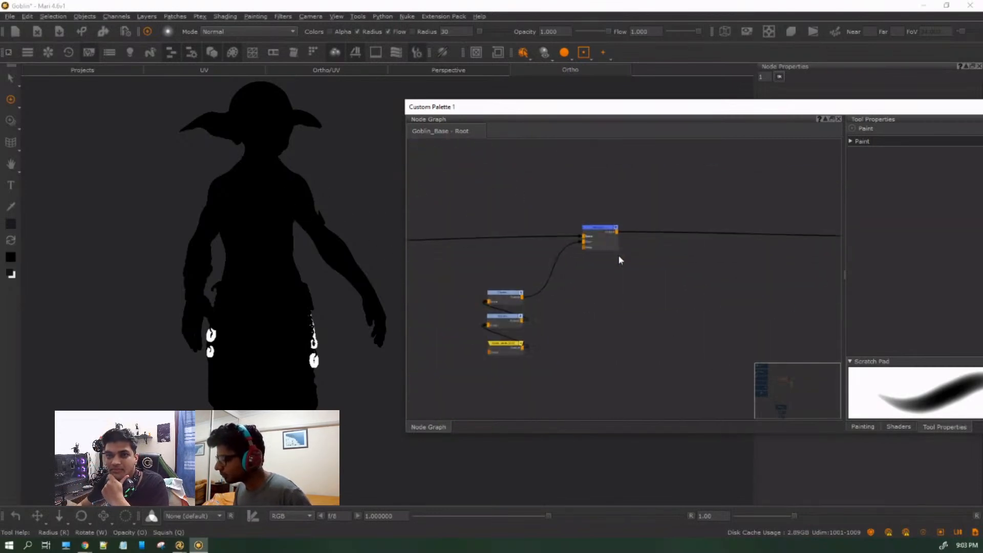
scroll(619, 259, "up", 2)
left_click(566, 207)
Preview the output of the AO node stack that feeds Merge2's Over input.
scroll(567, 206, "down", 2)
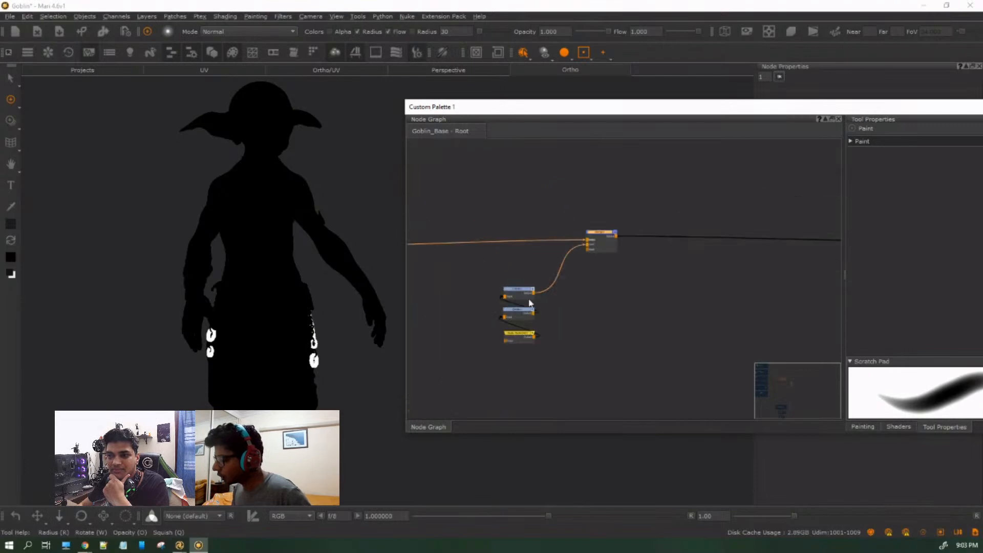
scroll(530, 302, "up", 3)
left_click(426, 302)
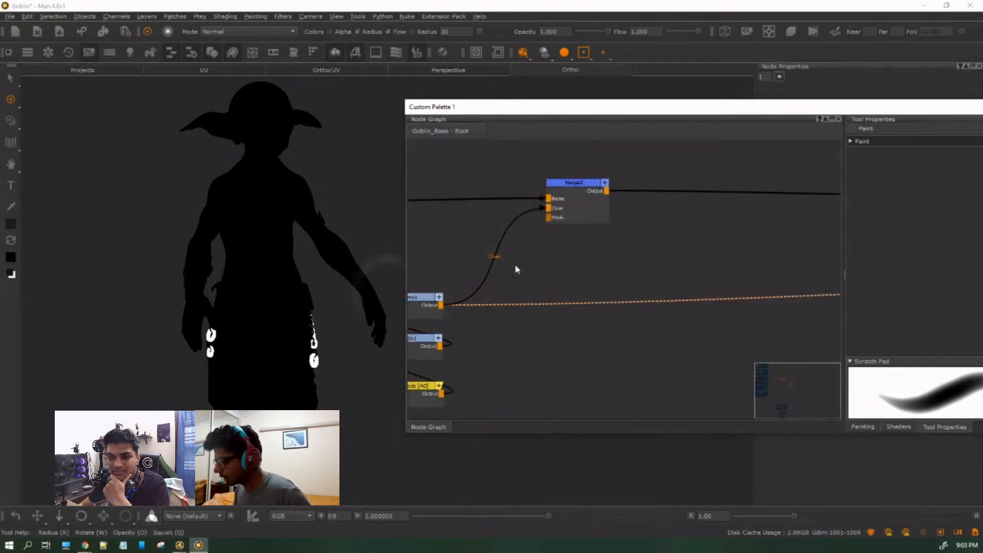
scroll(663, 342, "down", 4)
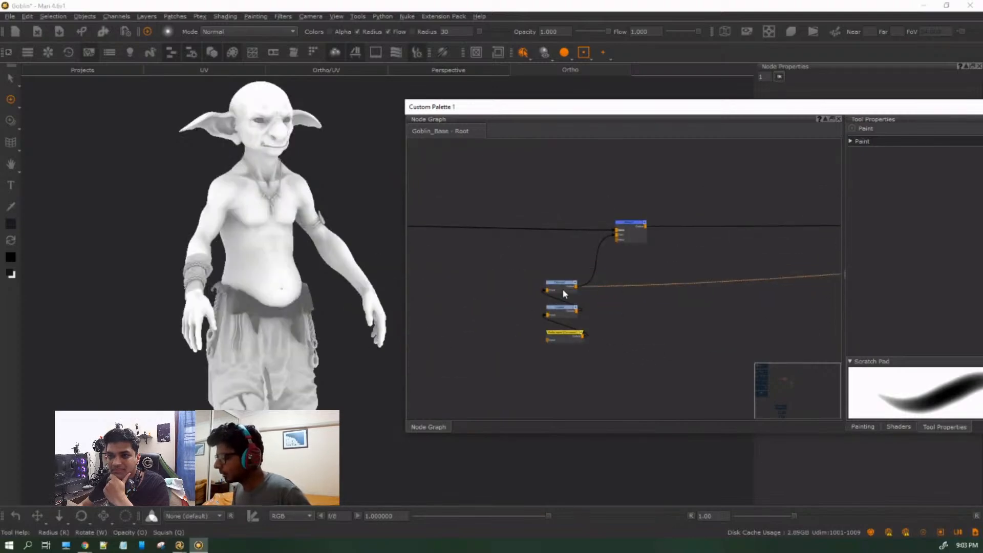
Inspect the node stack feeding Merge3 and select its top node.
left_click(562, 288)
scroll(571, 330, "up", 3)
scroll(572, 352, "down", 8)
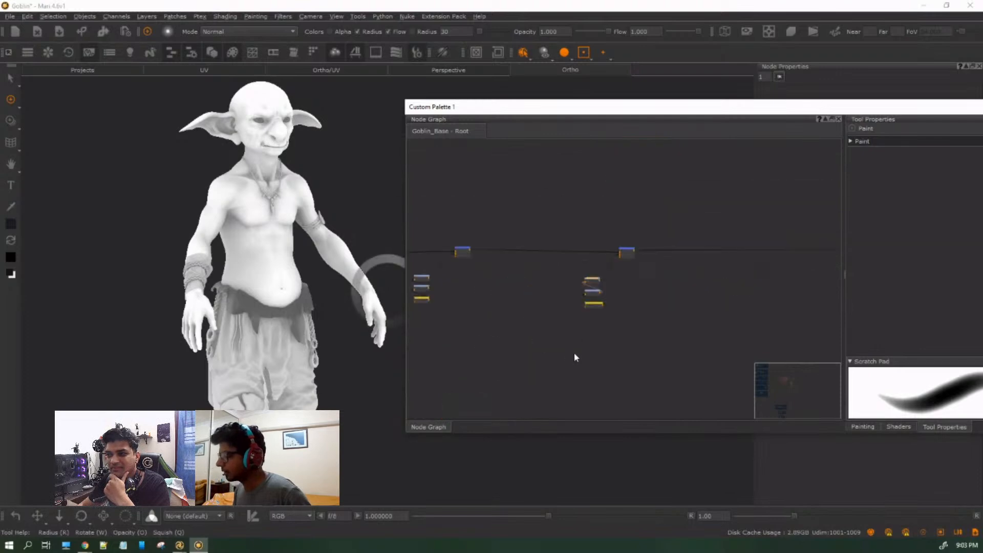
Open the properties of the Merge3 node and move the Custom Palette lower to uncover them.
scroll(492, 322, "up", 8)
double_click(628, 281)
scroll(630, 273, "up", 3)
left_click_drag(764, 109, 709, 250)
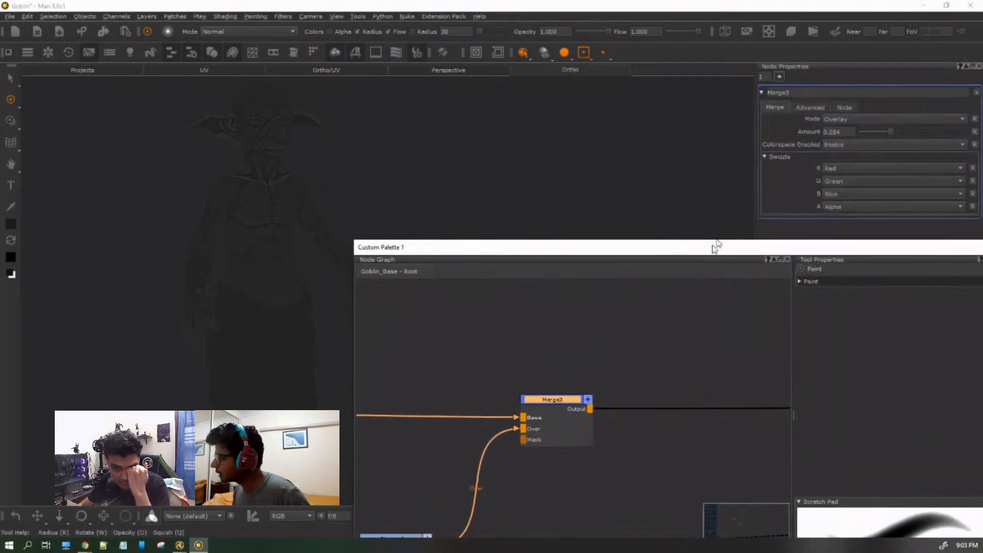
scroll(592, 344, "down", 5)
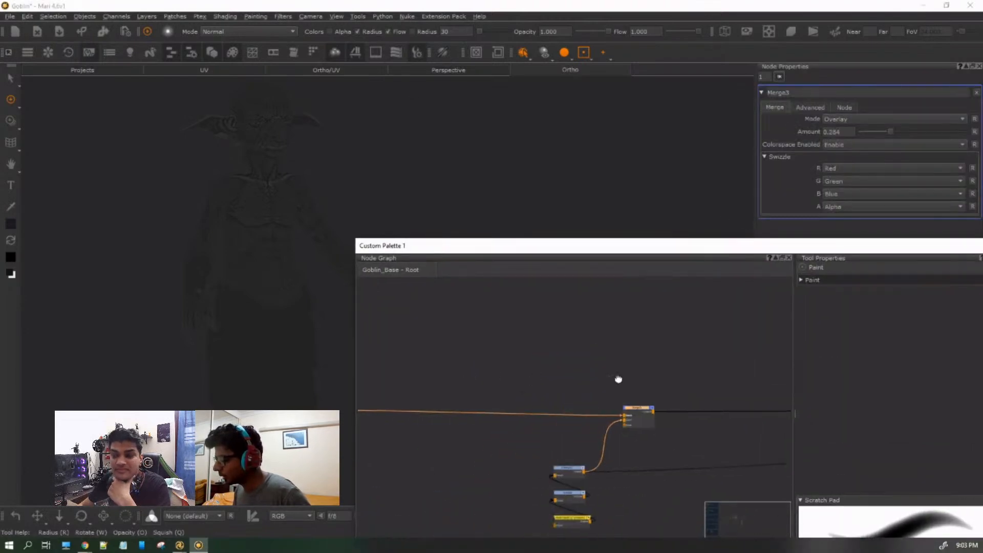
Open the properties of the Merge2 node and inspect the previewed map up close on the goblin's head and shoulders.
left_click(613, 445)
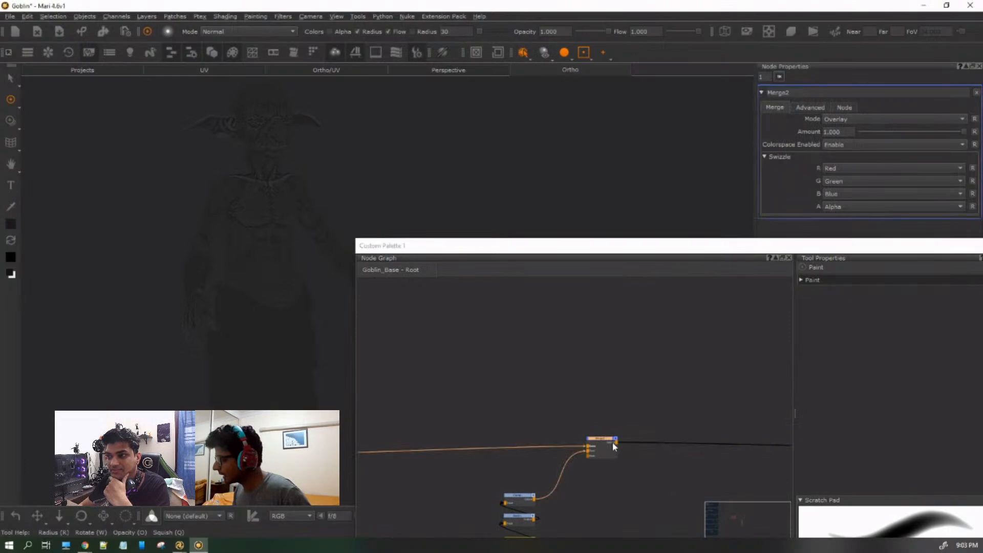
scroll(581, 400, "down", 3)
left_click_drag(564, 385, 753, 445)
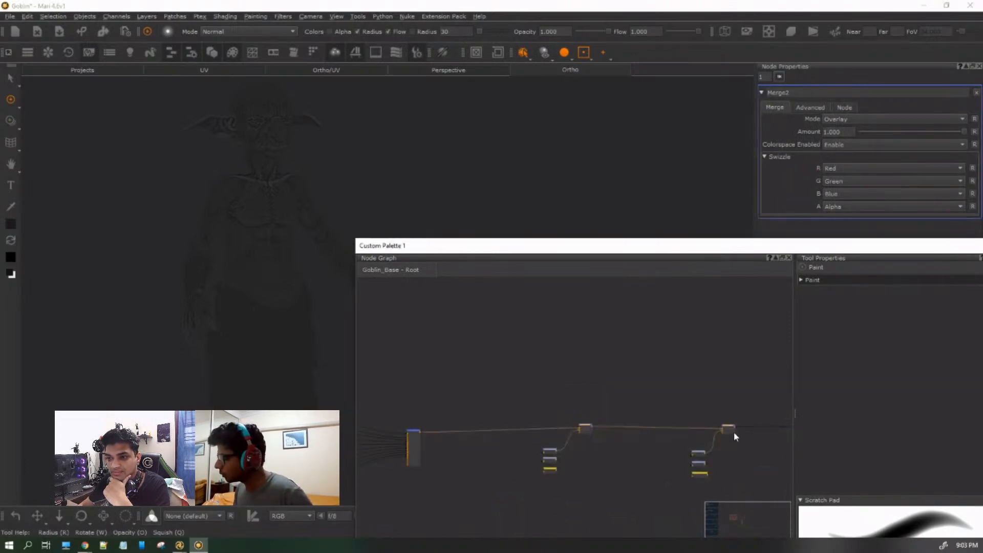
right_click_drag(199, 167, 276, 200, "alt")
middle_click_drag(210, 177, 256, 340, "alt")
right_click_drag(226, 318, 297, 296, "alt")
middle_click_drag(225, 303, 354, 282, "alt")
right_click_drag(222, 268, 149, 261, "alt")
middle_click_drag(202, 225, 199, 334, "alt")
middle_click_drag(263, 388, 240, 383, "alt")
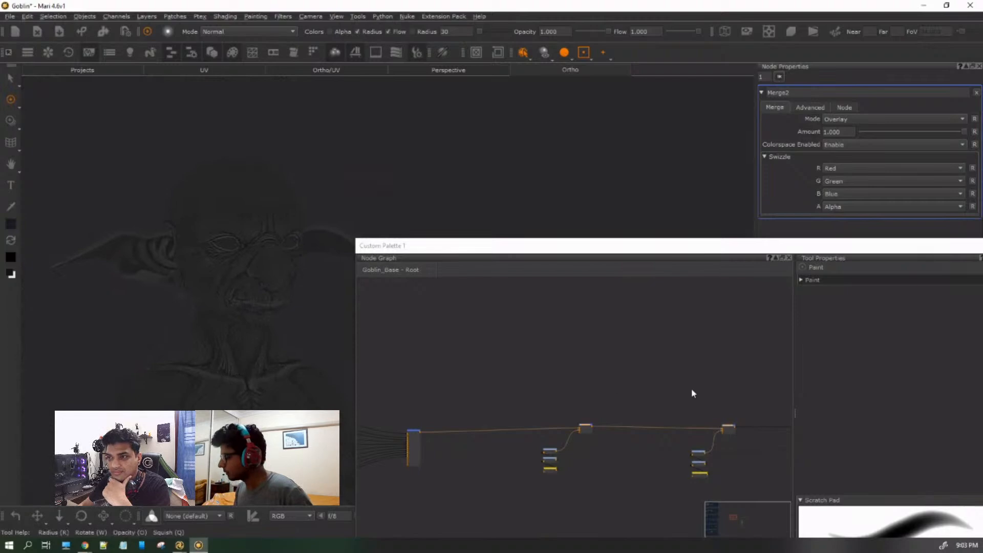
Survey the whole node graph, from the mixer and merge chain to the SKIN and Cloth backdrops.
scroll(692, 389, "down", 8)
scroll(589, 417, "up", 5)
left_click_drag(487, 400, 466, 474)
left_click_drag(497, 387, 465, 458)
scroll(471, 458, "down", 5)
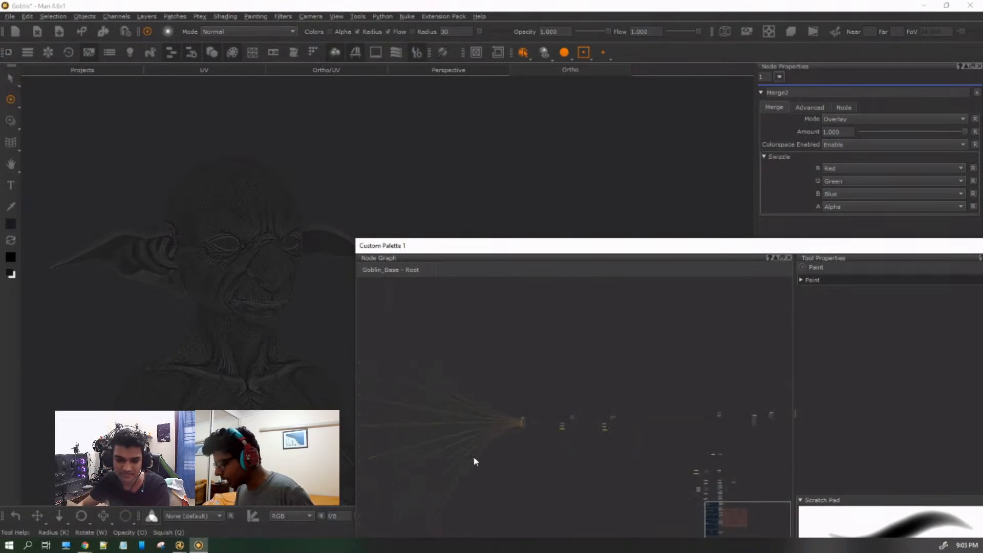
middle_click_drag(464, 347, 645, 525)
left_click_drag(611, 372, 387, 484)
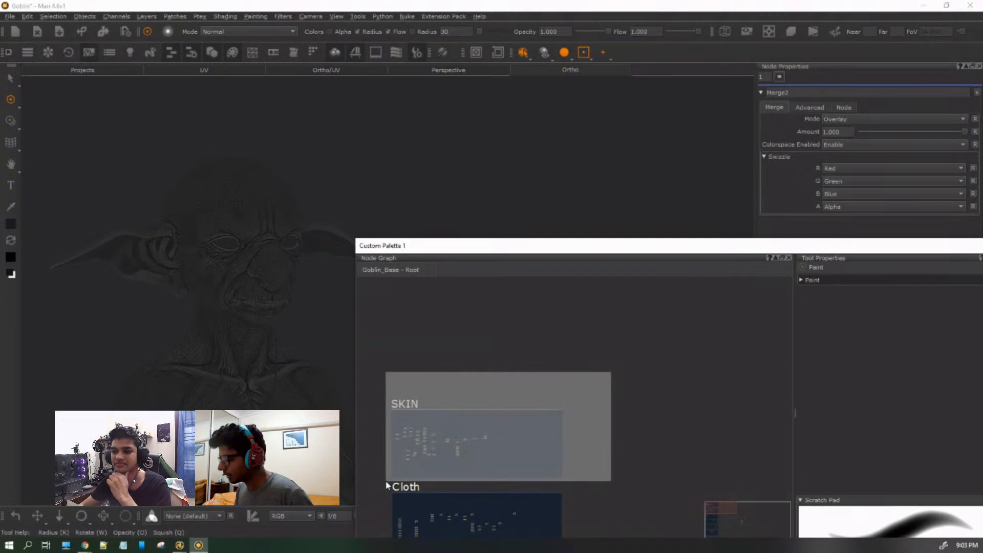
left_click_drag(386, 482, 388, 481)
middle_click_drag(478, 476, 472, 394)
middle_click_drag(589, 429, 574, 414)
scroll(551, 394, "down", 5)
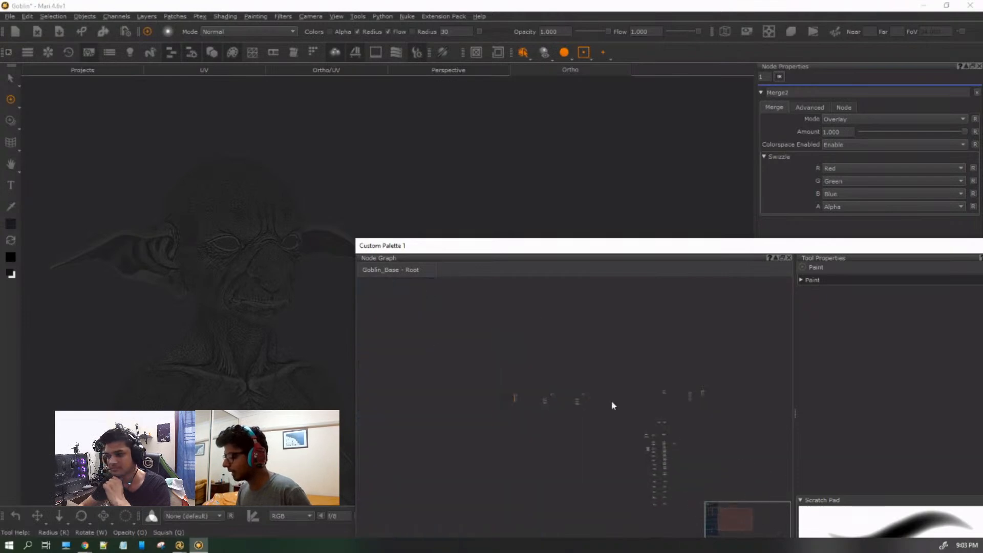
Follow the merge chain downstream to the COL shader input node and open its properties.
left_click_drag(521, 384, 608, 428)
scroll(674, 401, "up", 5)
middle_click_drag(681, 400, 333, 443)
scroll(487, 393, "up", 3)
scroll(487, 392, "up", 2)
middle_click_drag(516, 423, 733, 476)
double_click(556, 408)
scroll(574, 425, "down", 4)
middle_click_drag(592, 443, 553, 440)
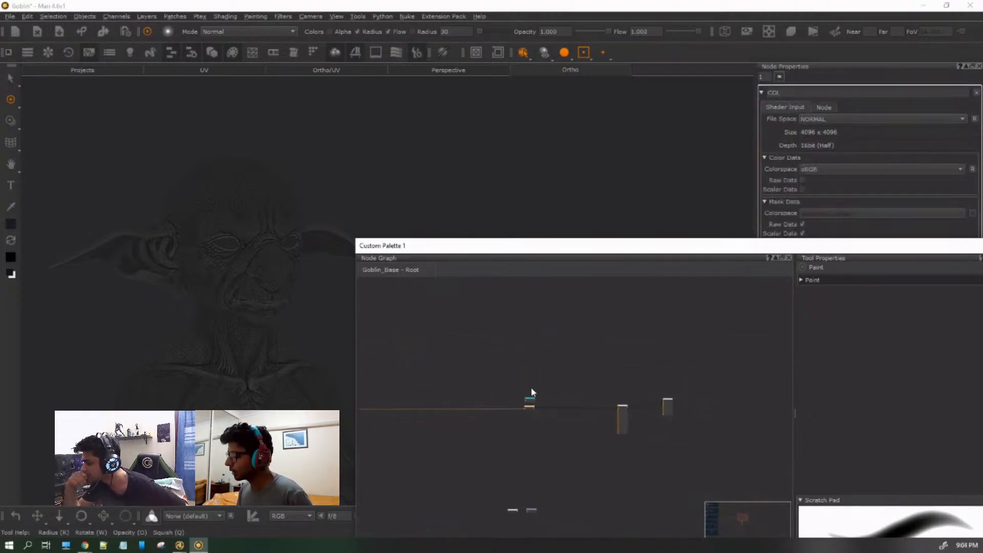
Open the properties of the COLmap radio transmitter above the COL node and preview its output on the goblin.
scroll(531, 390, "up", 5)
double_click(441, 361)
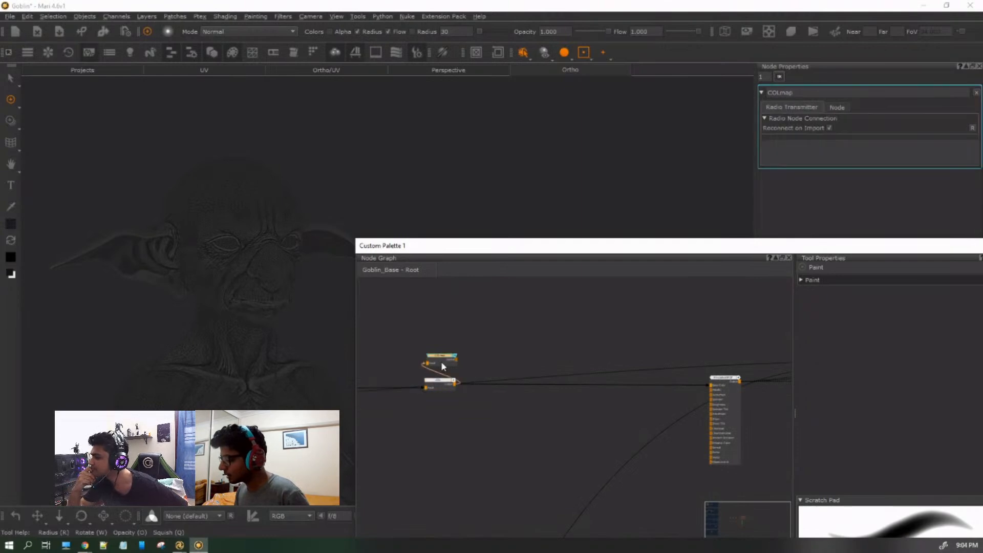
left_click_drag(416, 337, 453, 367)
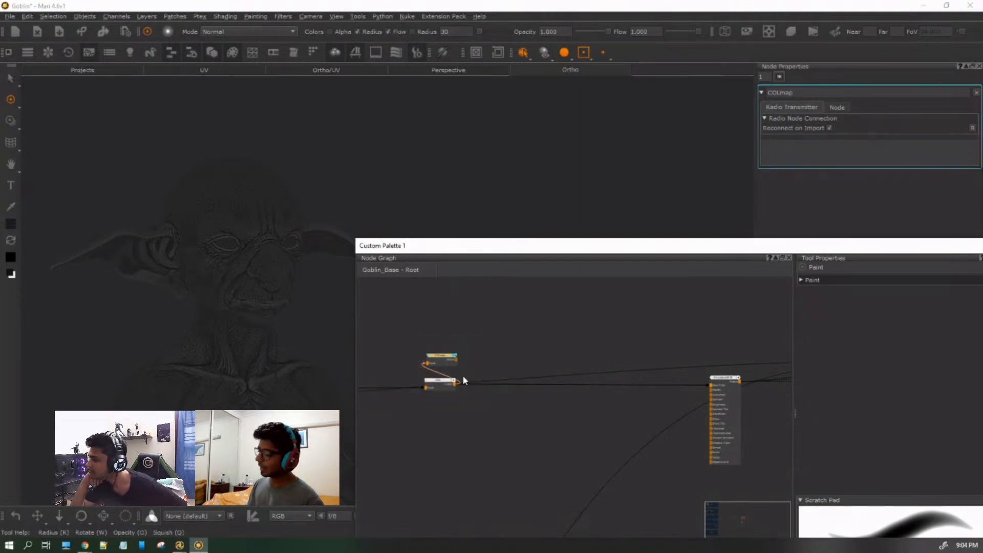
left_click(445, 356)
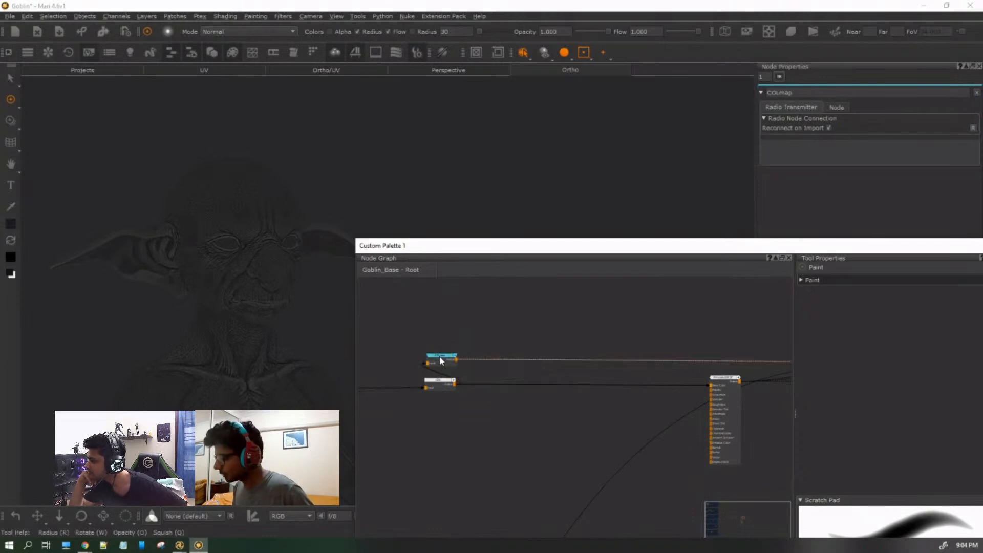
left_click_drag(473, 329, 408, 367)
Examine the SKIN backdrop's node network, starting from the Cloud, HSV and Grade nodes that feed its first merges.
scroll(505, 344, "down", 3)
scroll(503, 346, "down", 6)
middle_click_drag(512, 468, 679, 464)
middle_click_drag(489, 447, 691, 446)
middle_click_drag(524, 336, 639, 528)
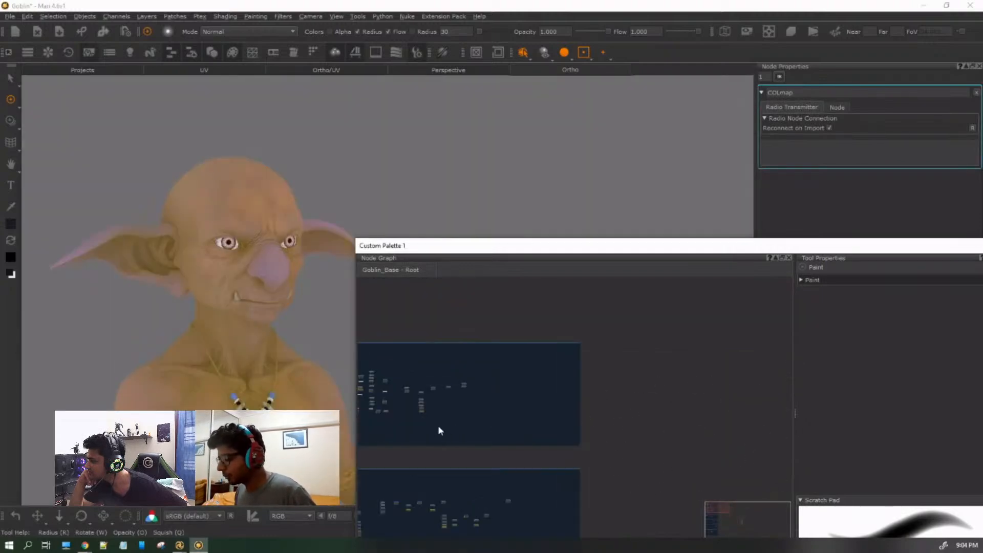
middle_click_drag(439, 430, 521, 438)
scroll(559, 398, "up", 6)
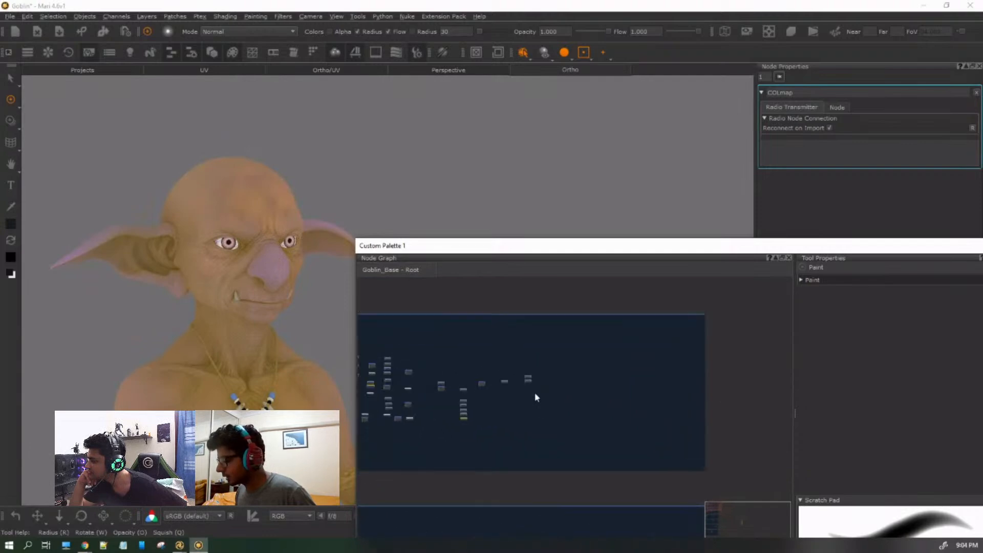
scroll(545, 384, "up", 5)
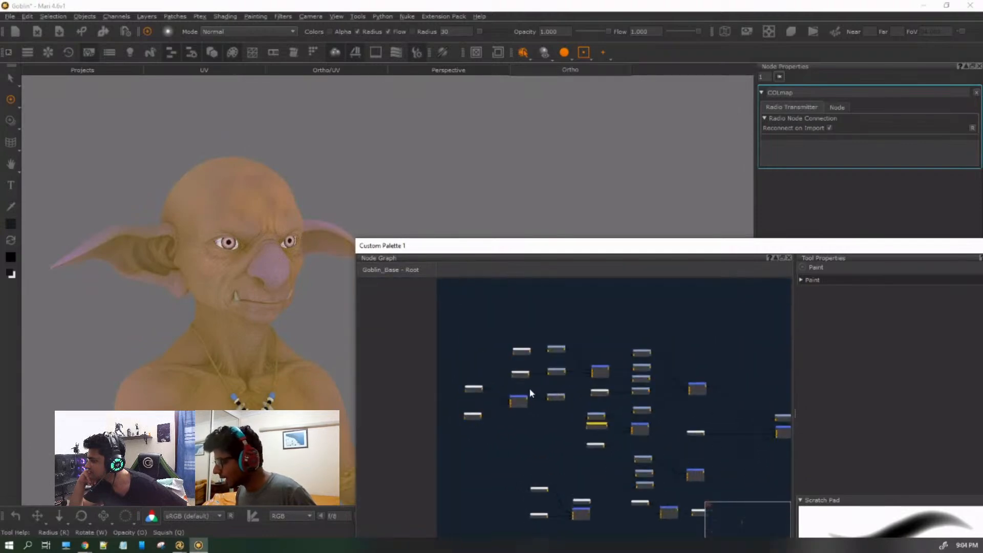
scroll(578, 379, "down", 3)
middle_click_drag(491, 377, 292, 330)
scroll(436, 366, "down", 3)
scroll(433, 372, "up", 3)
middle_click_drag(425, 375, 562, 495)
scroll(453, 401, "up", 3)
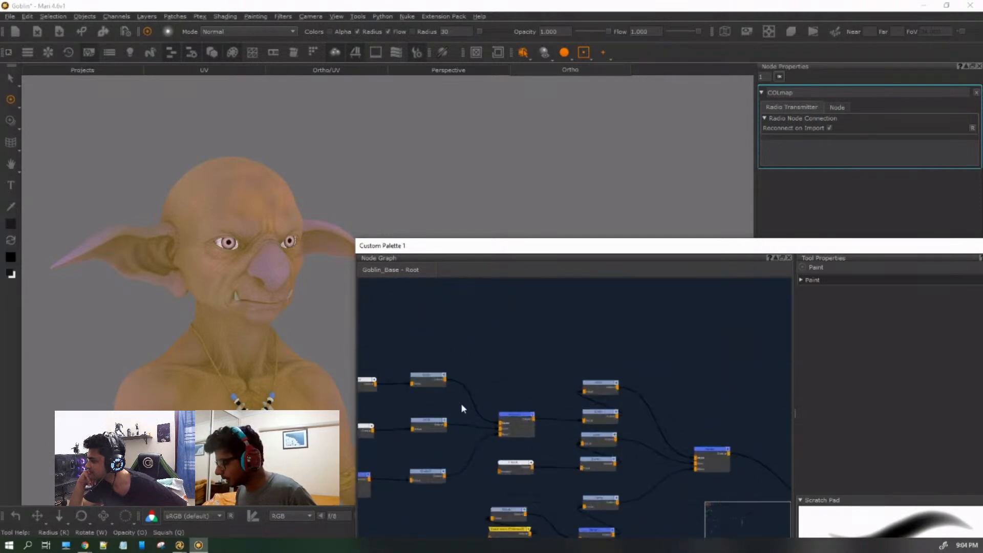
middle_click_drag(494, 400, 592, 345)
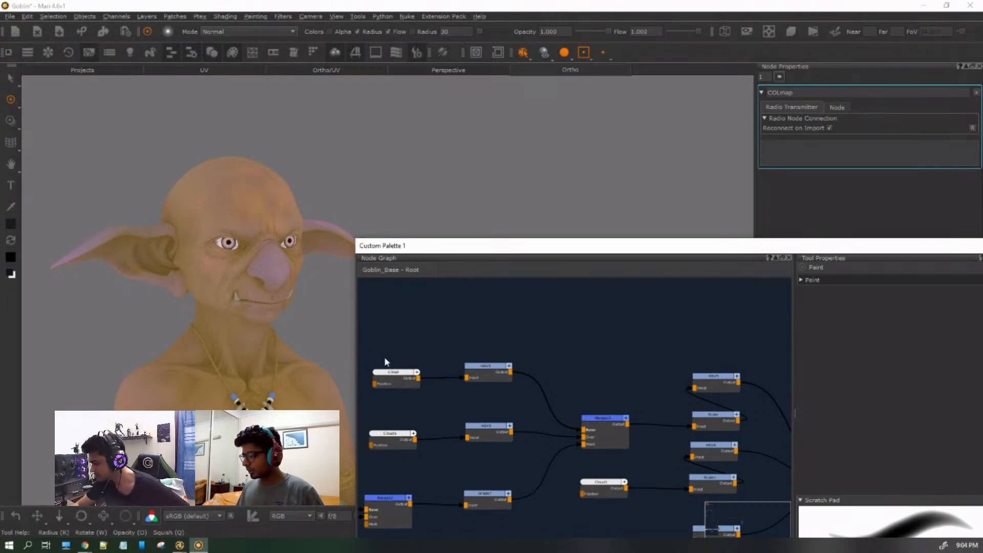
Open the properties of the topmost Cloud node and preview the output of Merge10, which combines the cloud branches.
left_click(405, 382)
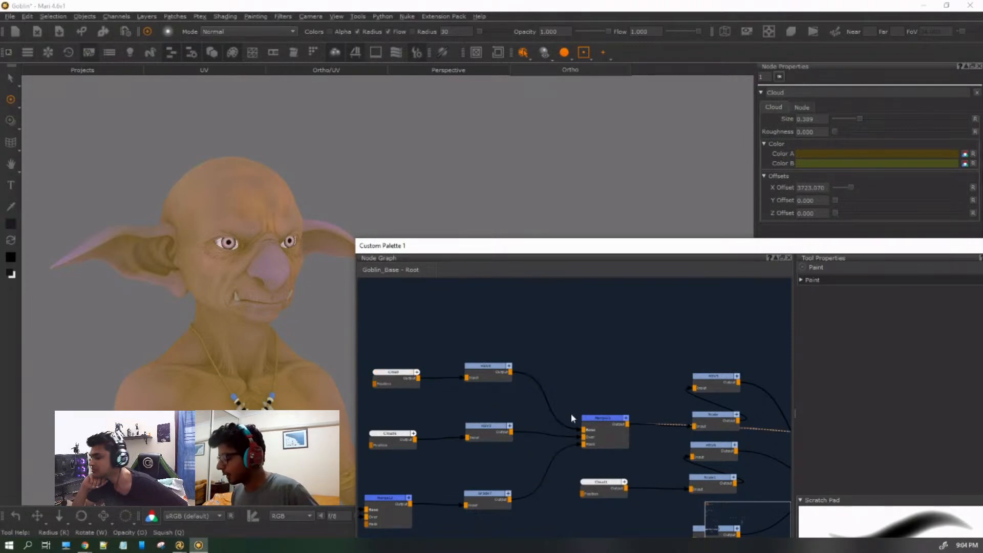
scroll(567, 412, "down", 3)
middle_click_drag(583, 390, 597, 362)
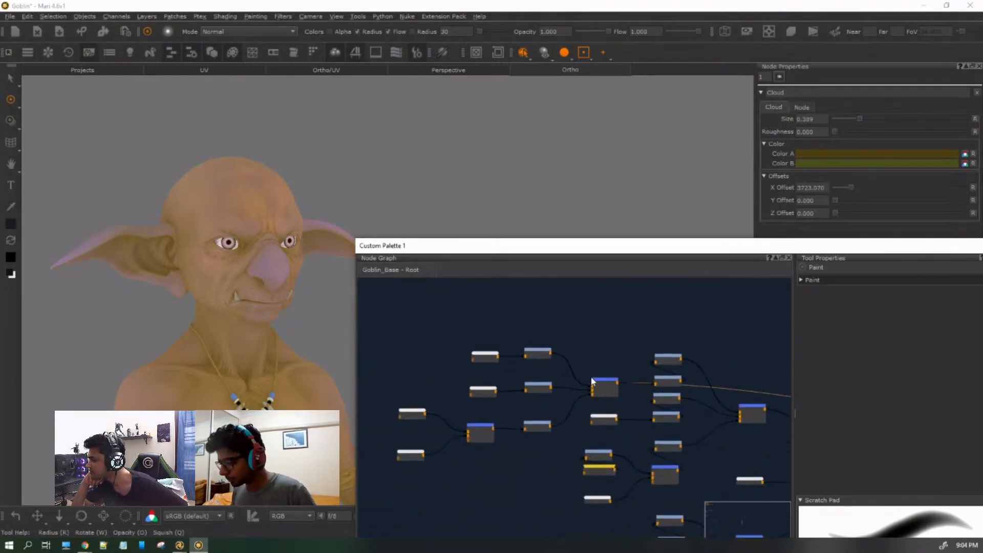
key("v")
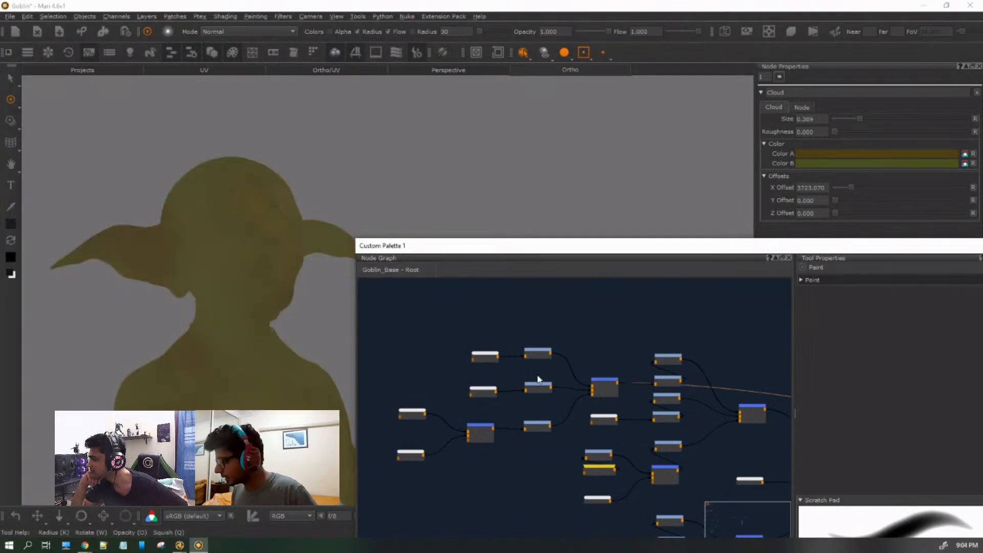
Preview the two Cloud nodes that supply Merge10's Base and Over branches one after the other.
scroll(477, 369, "up", 5)
scroll(487, 365, "down", 4)
left_click(467, 344)
left_click(483, 368)
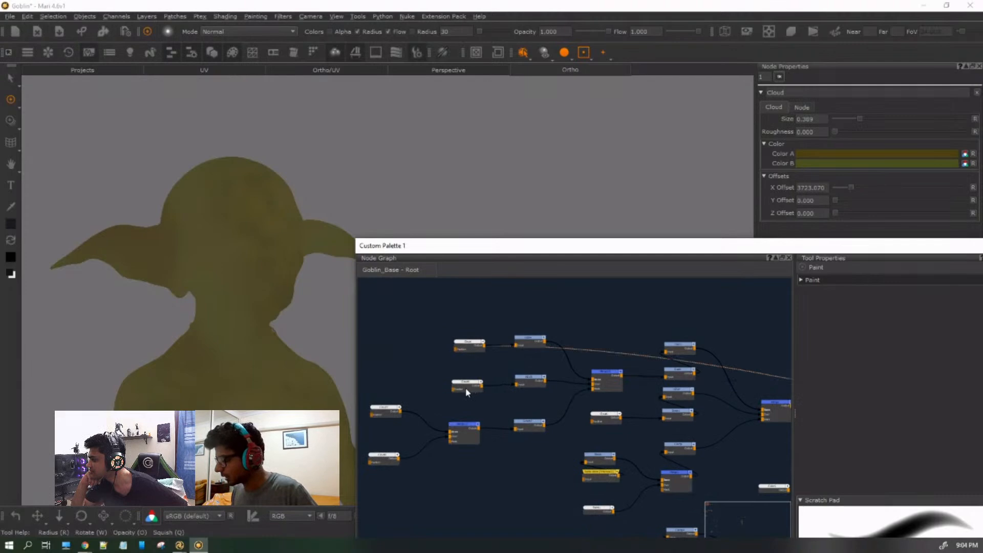
scroll(466, 350, "up", 2)
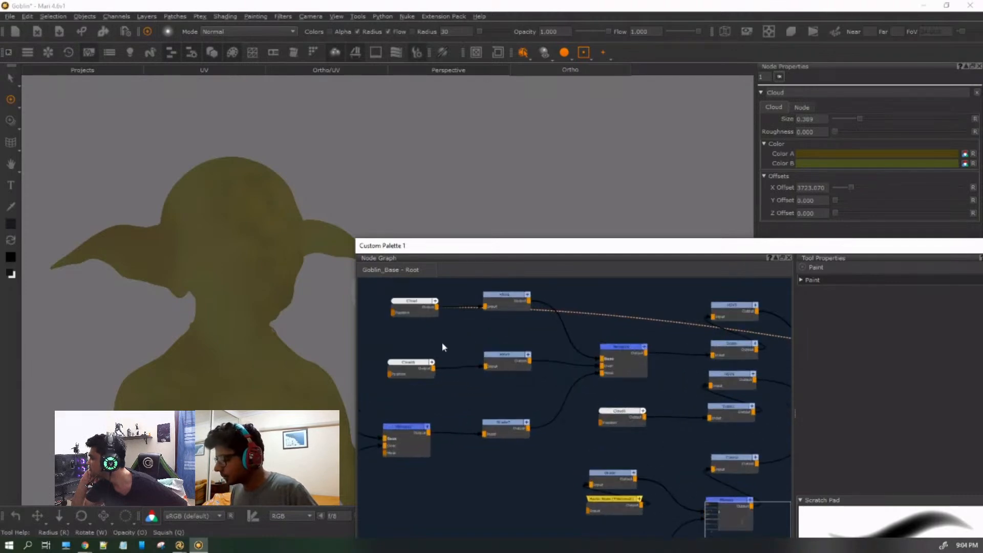
middle_click_drag(442, 343, 501, 366)
left_click(481, 334)
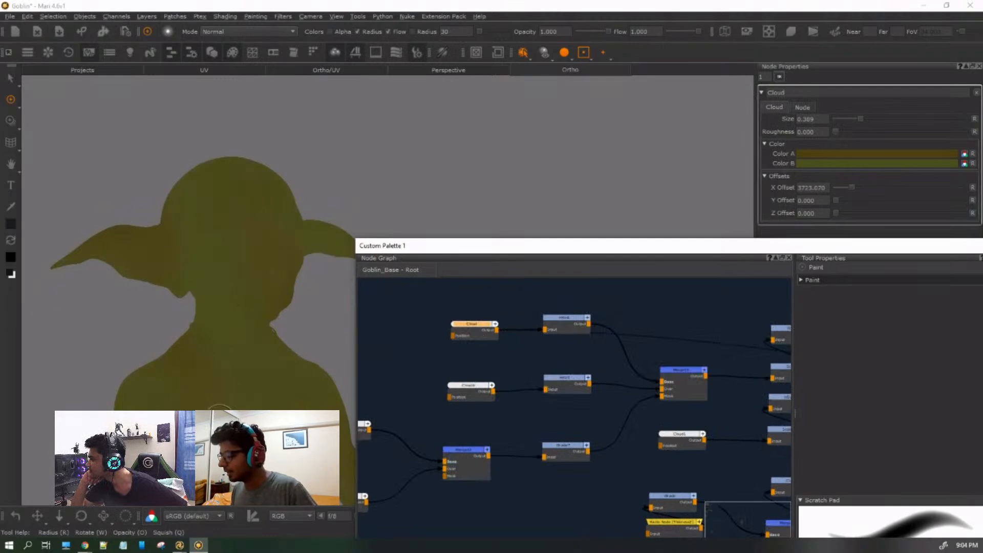
left_click(468, 392)
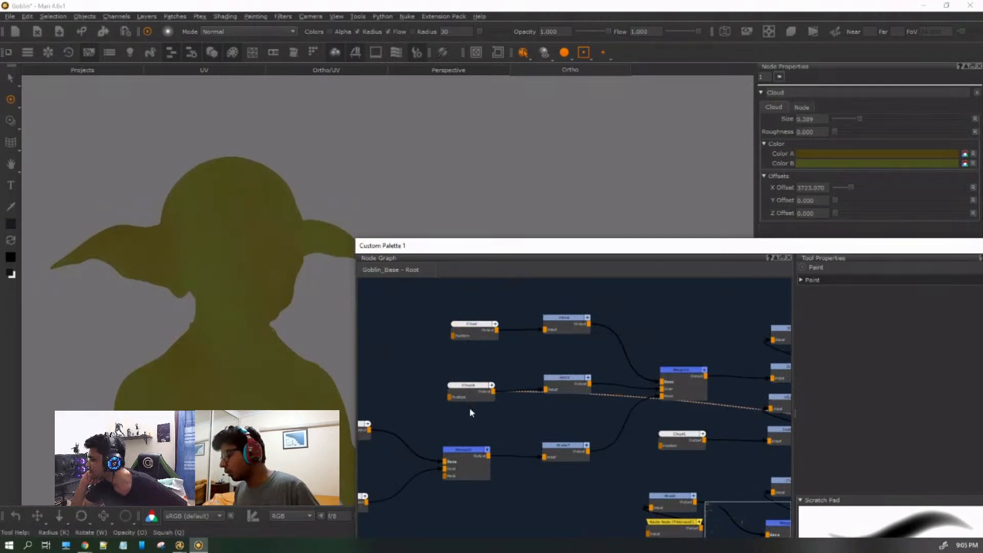
scroll(496, 429, "down", 2)
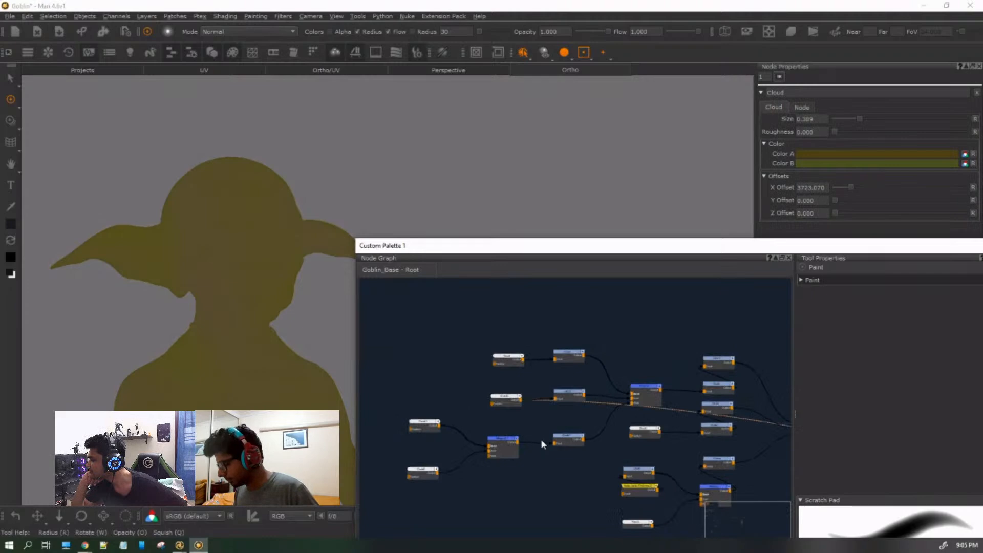
Preview the Grade node connected to Merge10's Mask input.
scroll(541, 439, "up", 3)
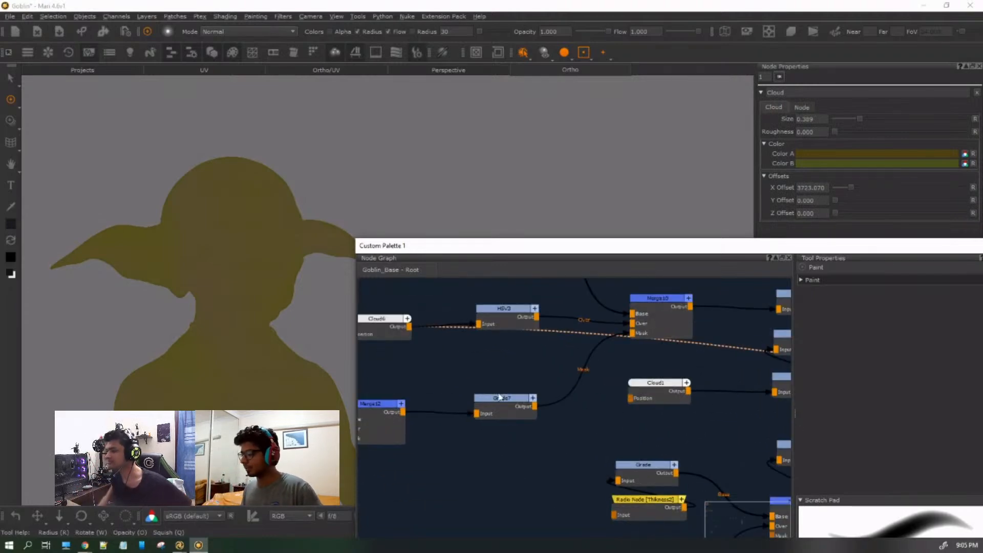
left_click(515, 404)
scroll(513, 408, "down", 3)
scroll(508, 417, "up", 4)
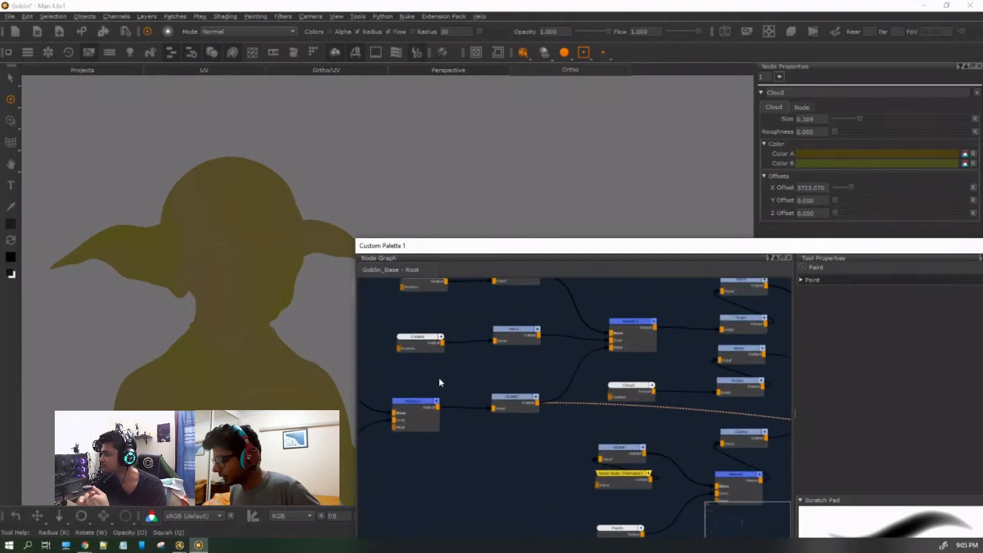
middle_click_drag(440, 365, 514, 370)
scroll(490, 411, "down", 2)
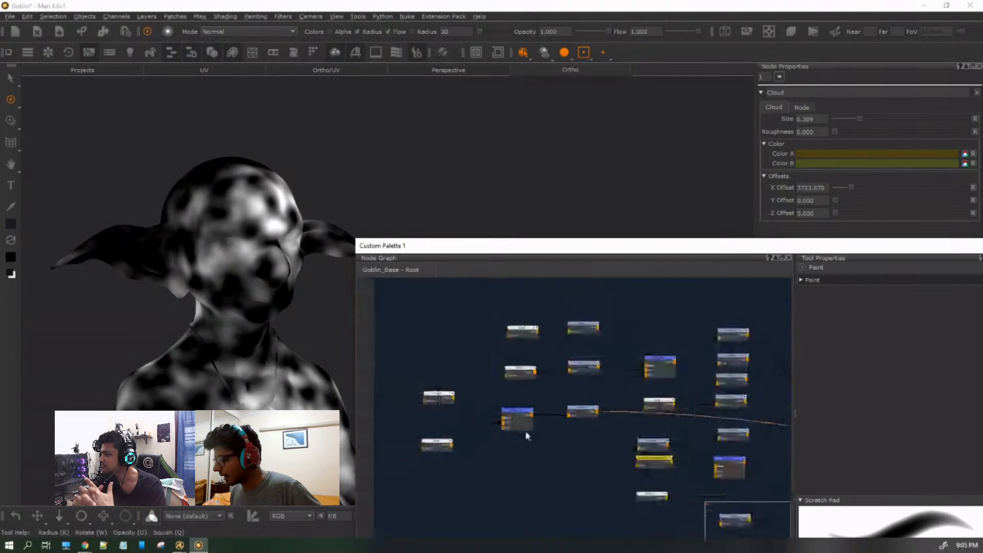
Follow Merge10 downstream and preview the top HSV node that feeds the next merge's Base input.
middle_click_drag(527, 432, 468, 445)
middle_click_drag(616, 362, 518, 373)
scroll(519, 375, "up", 5)
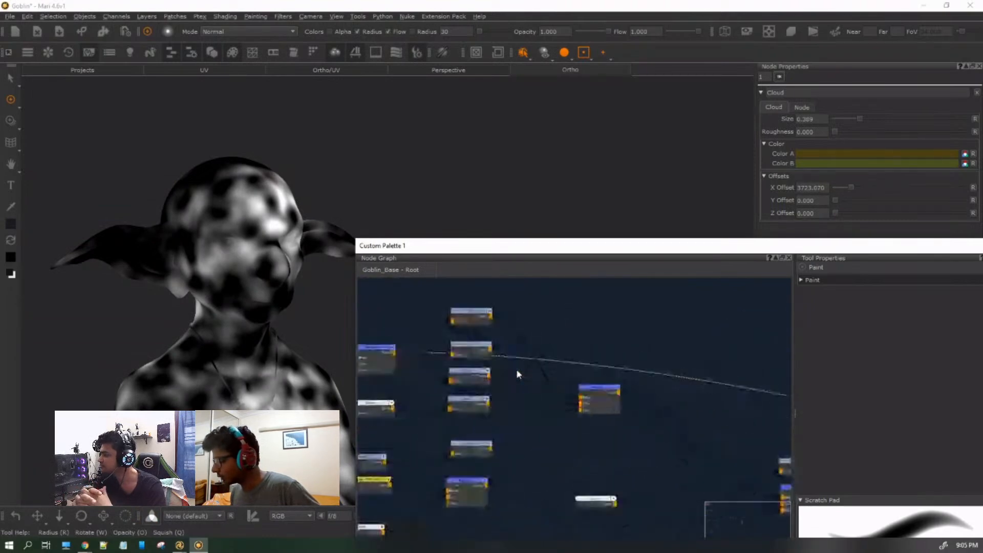
scroll(543, 418, "down", 3)
left_click(484, 313)
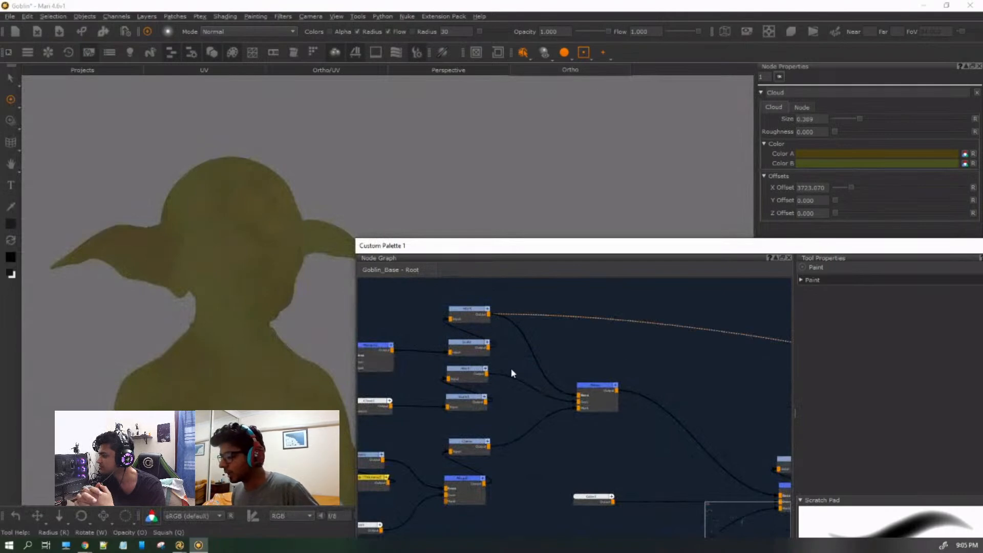
Preview the output of the merge that combines the HSV branches and view it on the goblin's full body.
middle_click_drag(588, 458, 634, 395)
key("v")
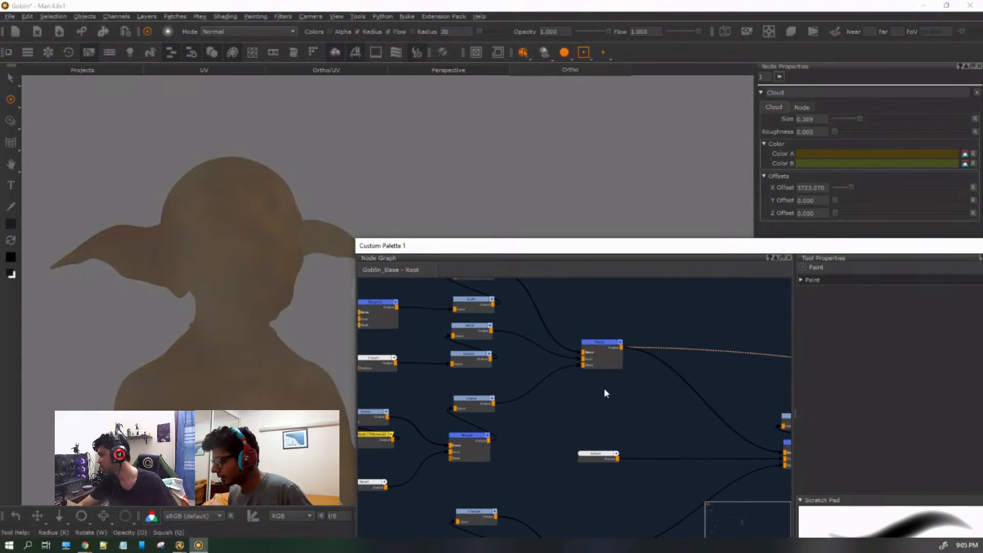
middle_click_drag(504, 381, 566, 386)
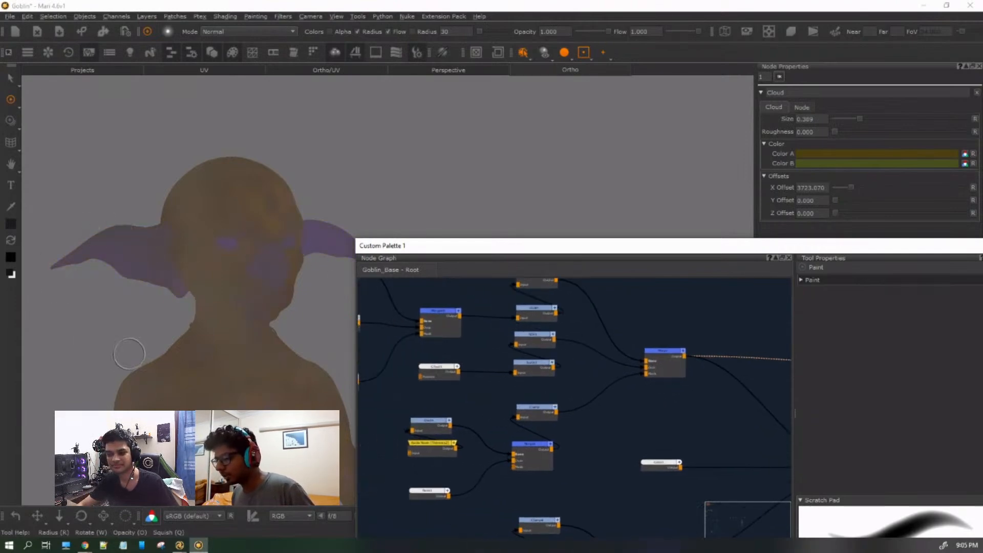
scroll(148, 370, "down", 5)
middle_click_drag(168, 326, 153, 307, "alt")
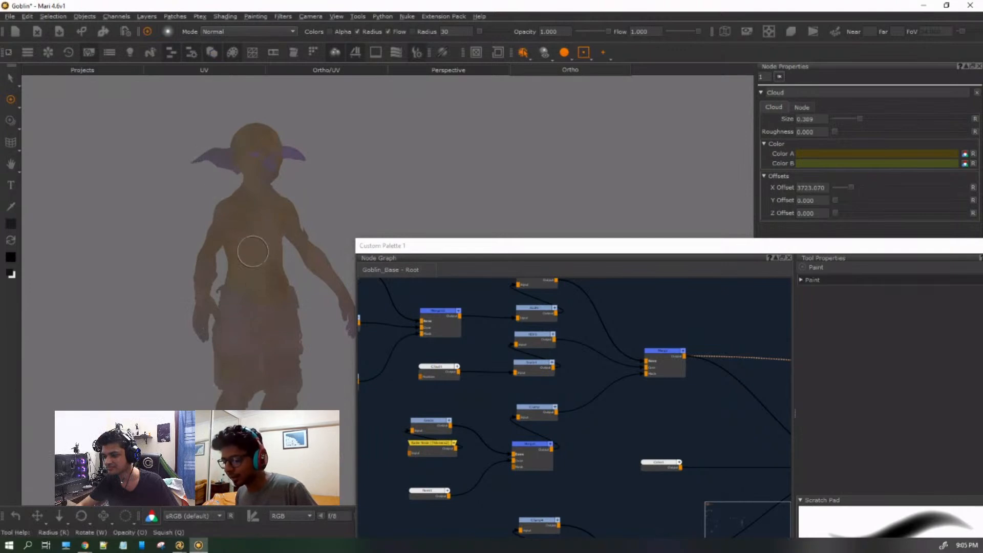
Open File Explorer, bring up the goblin reference image board and frame its whole image collection.
left_click(66, 546)
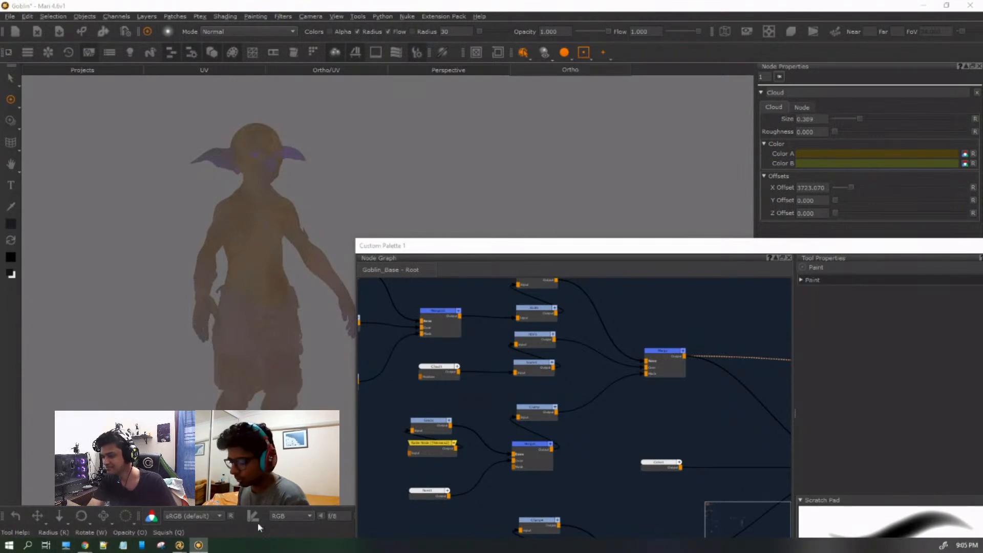
left_click(66, 546)
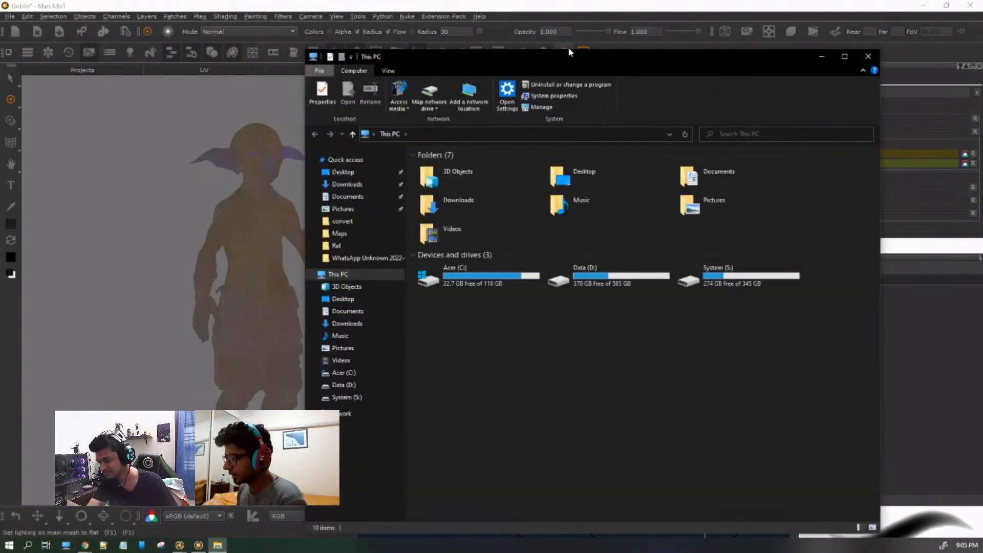
left_click_drag(563, 63, 563, 0)
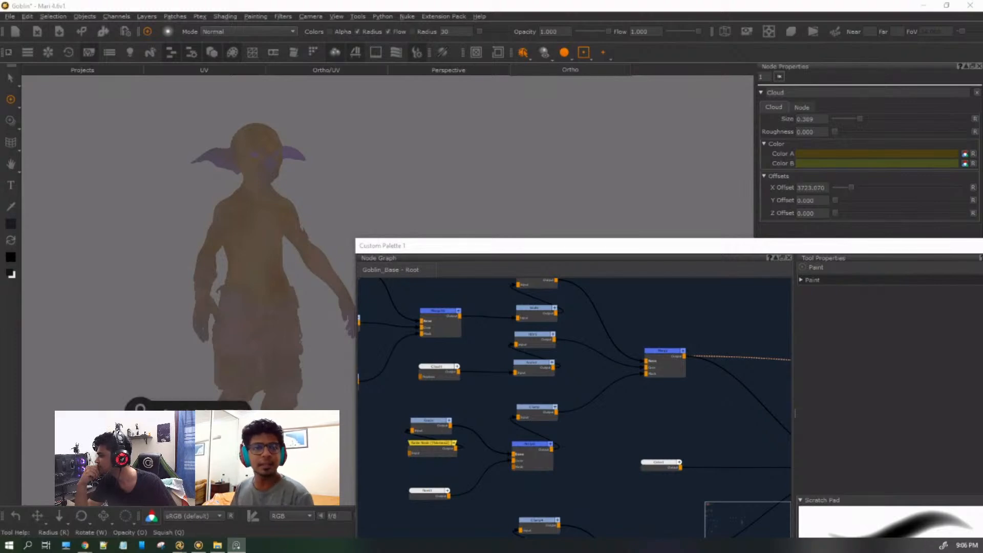
scroll(214, 188, "down", 5)
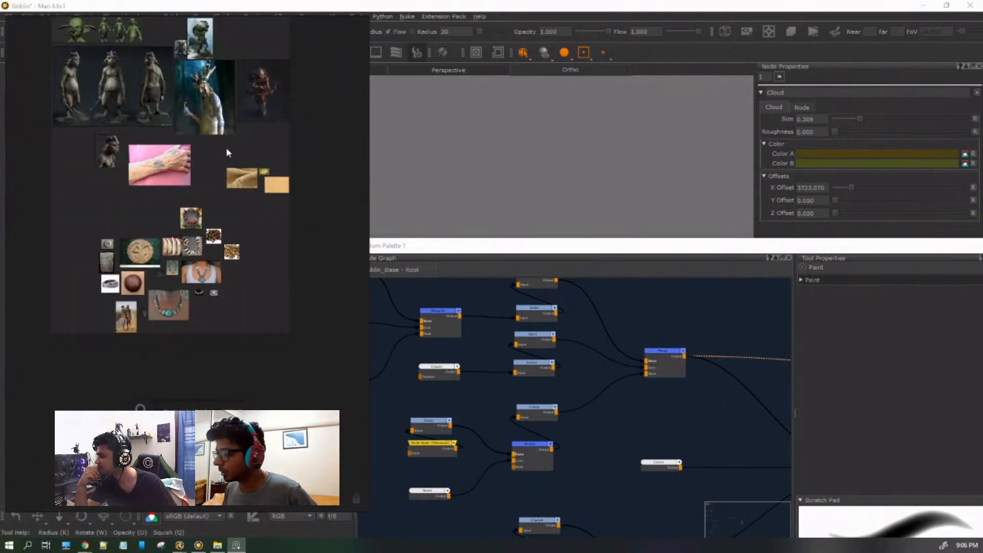
Look over the goblin concept images in the upper rows of the reference board.
scroll(237, 164, "up", 3)
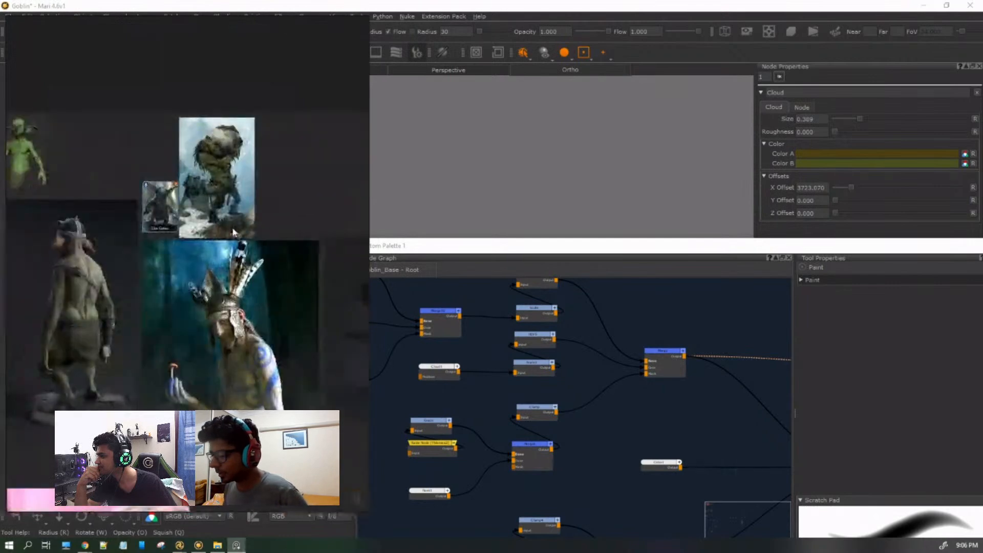
scroll(250, 207, "down", 8)
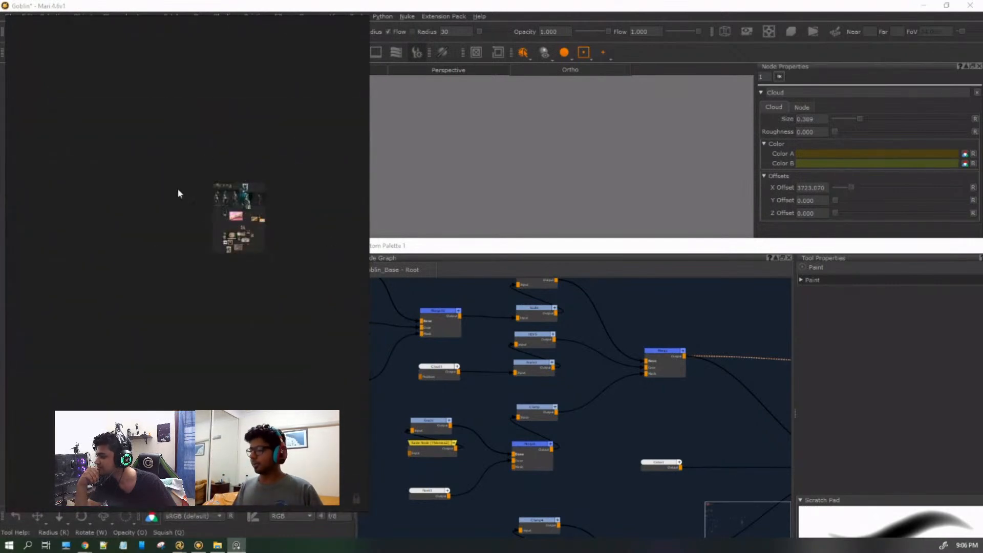
scroll(229, 195, "up", 10)
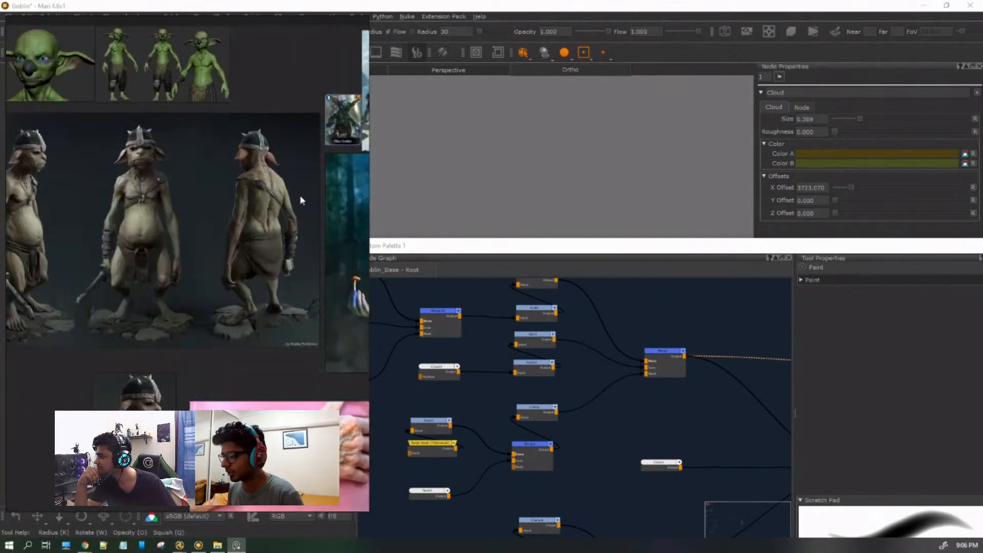
scroll(286, 191, "down", 5)
middle_click_drag(333, 253, 164, 336)
scroll(139, 285, "up", 4)
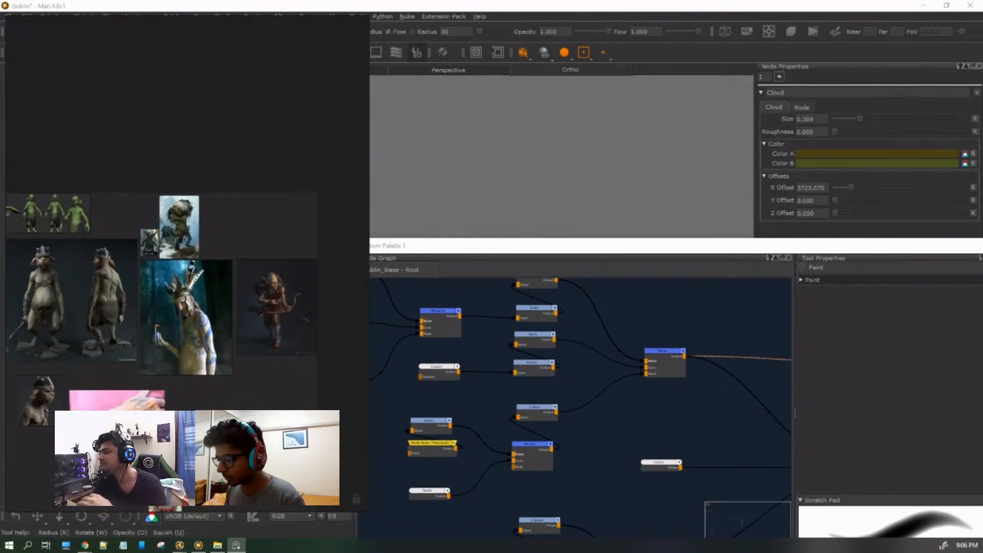
Examine the front view of the helmeted goblin reference from its head down to its legs.
scroll(123, 271, "up", 2)
middle_click_drag(160, 294, 179, 301)
mouse_move(102, 297)
middle_mouse_down()
mouse_move(227, 234)
mouse_move(227, 219)
mouse_move(267, 271)
mouse_move(248, 301)
mouse_move(100, 288)
middle_mouse_up()
middle_click_drag(71, 205, 236, 270)
scroll(162, 262, "up", 5)
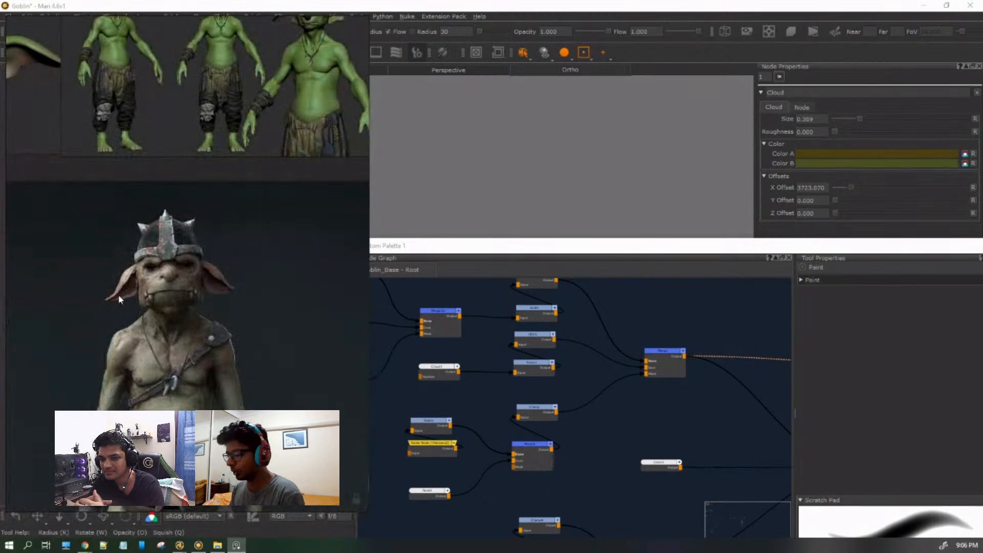
middle_click_drag(201, 406, 252, 287)
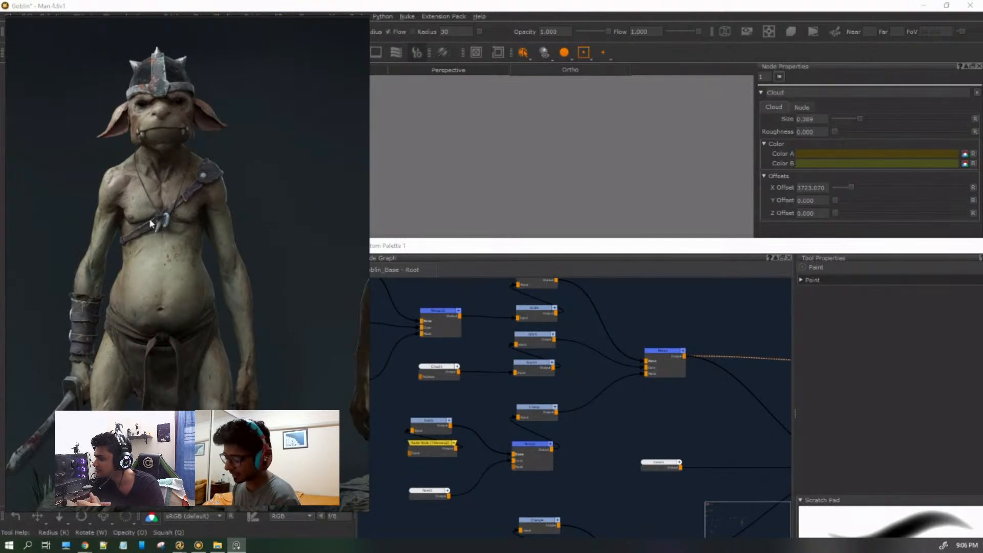
scroll(250, 241, "down", 4)
Examine the back view of the helmeted goblin reference, closing in on its back and shoulders.
middle_click_drag(250, 242, 100, 276)
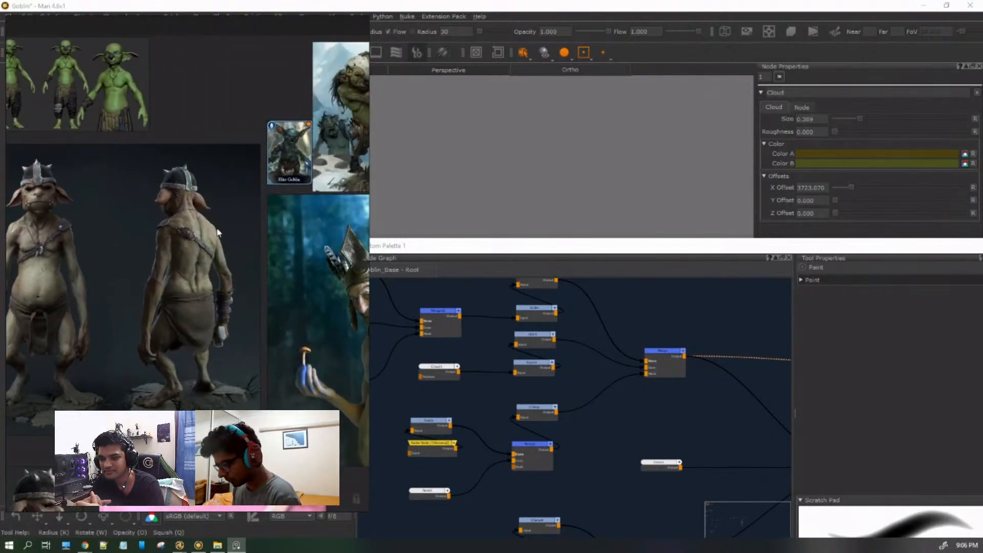
middle_click_drag(209, 207, 137, 211)
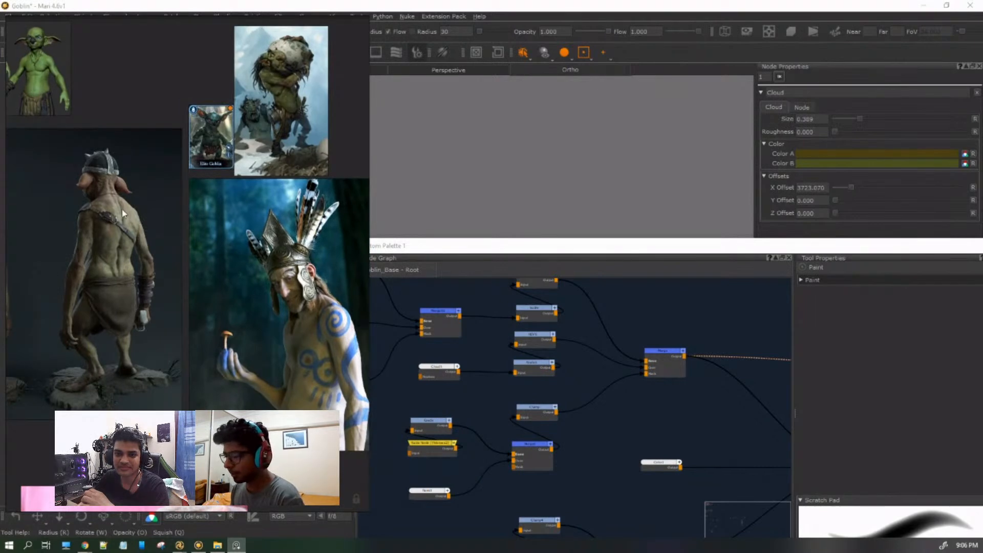
scroll(69, 181, "up", 3)
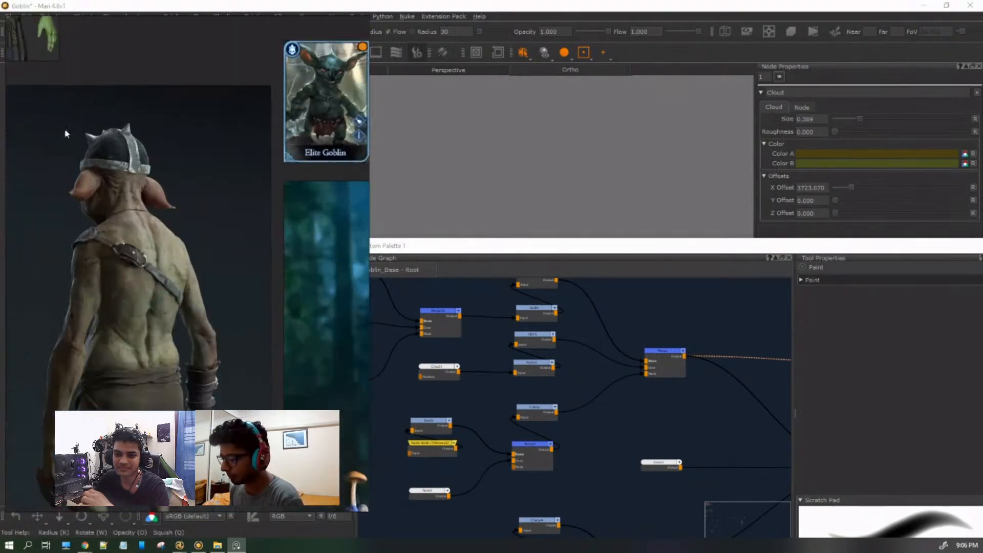
middle_click_drag(240, 343, 106, 258)
Examine the reference of the man in the feathered helmet, covering his face, skin and blue body paint.
scroll(109, 255, "down", 3)
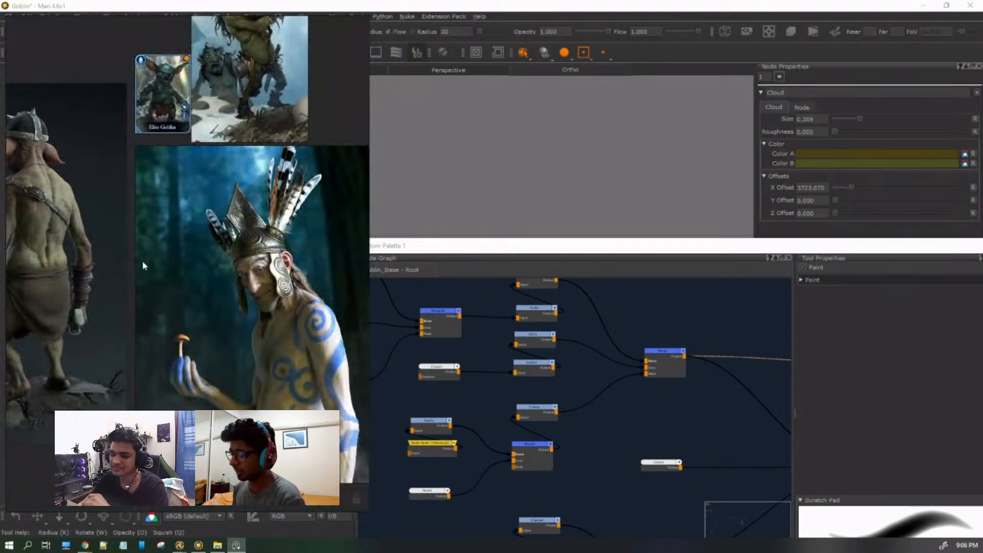
scroll(291, 260, "up", 3)
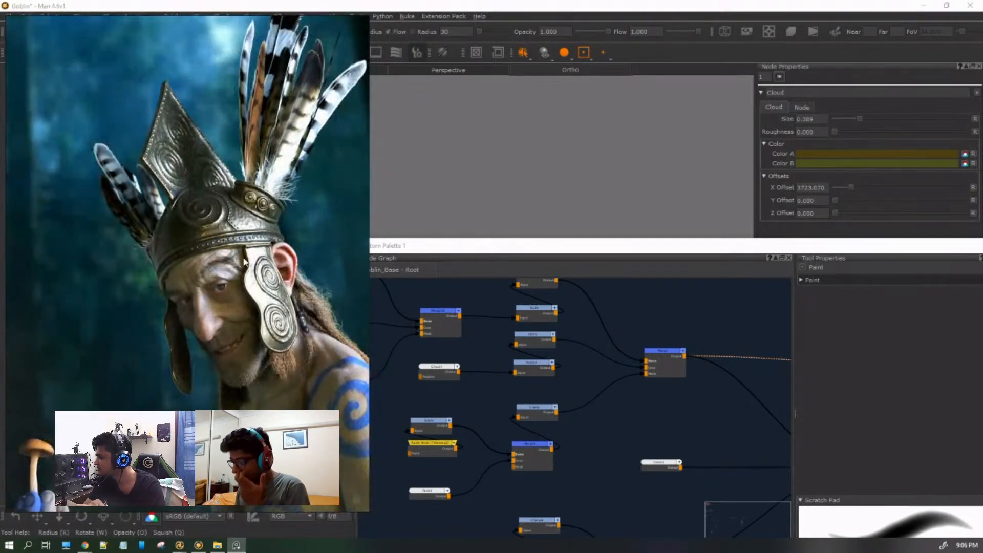
scroll(198, 265, "up", 3)
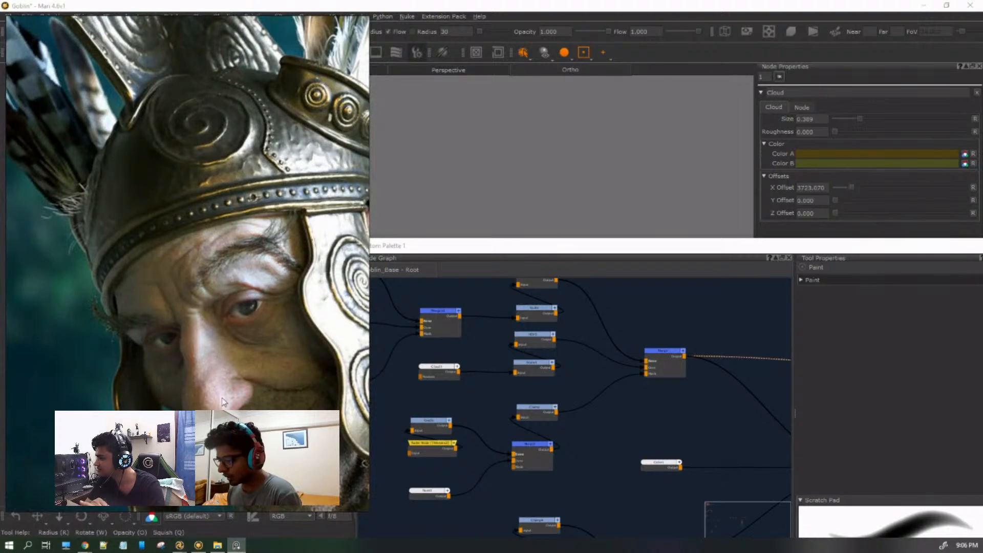
scroll(281, 417, "down", 3)
middle_click_drag(287, 418, 81, 102)
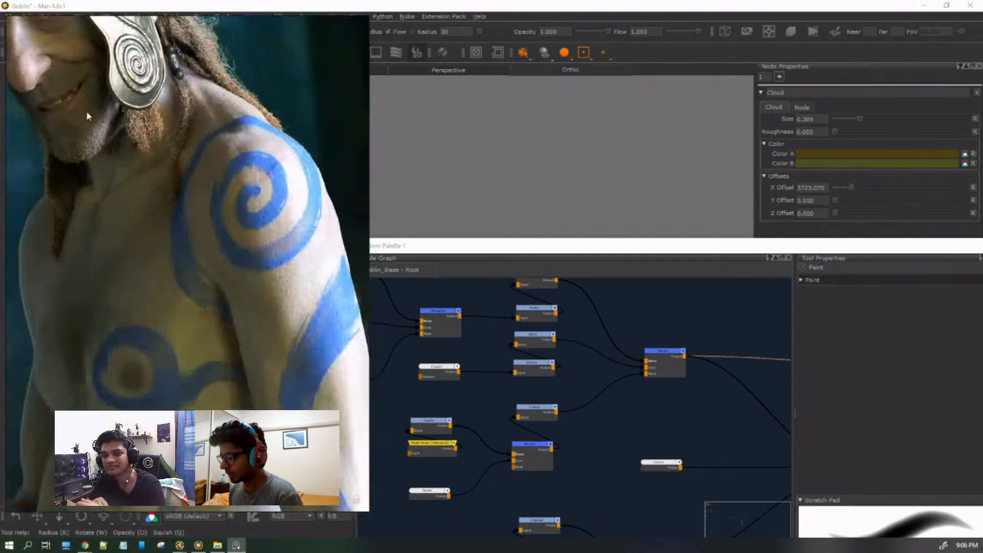
scroll(132, 173, "down", 5)
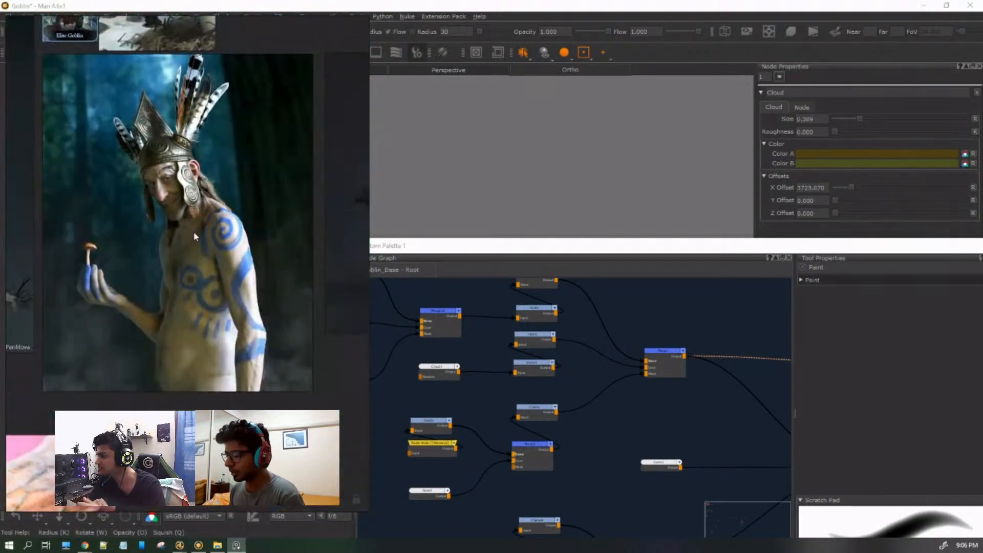
middle_click_drag(120, 203, 322, 333)
Return to Mari's node graph and preview the Clamp node connected to the Mask input of the HSV branches' merge.
middle_click_drag(486, 435, 269, 336)
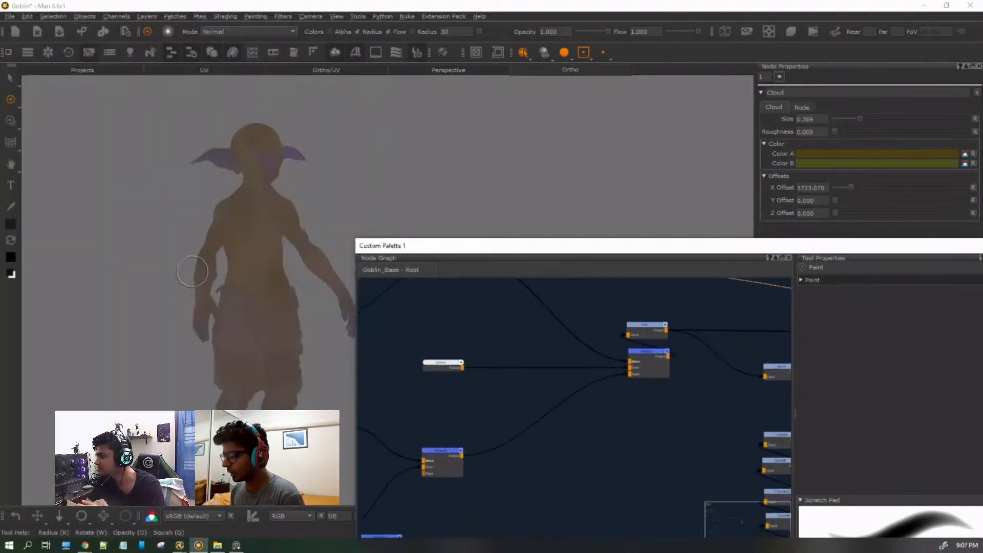
scroll(530, 386, "down", 3)
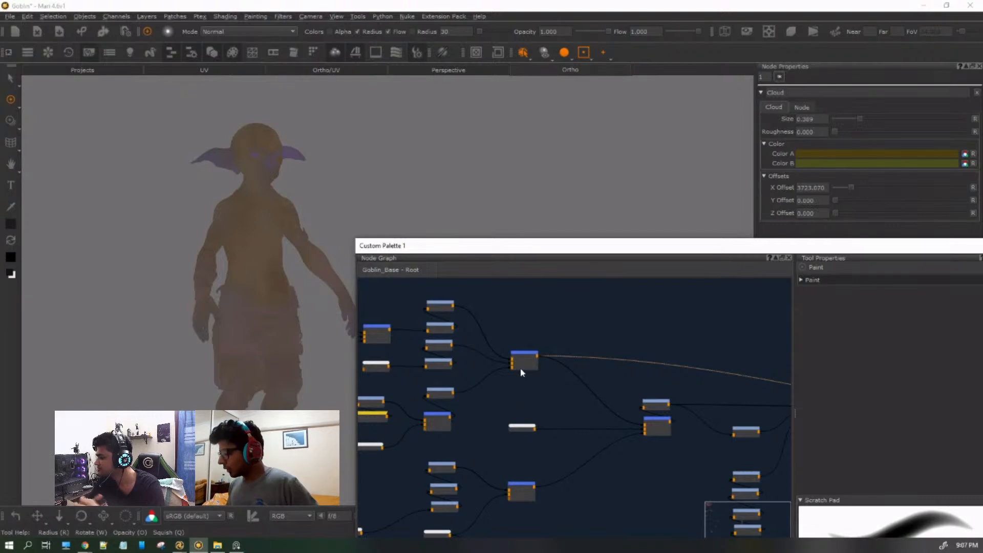
scroll(523, 371, "up", 3)
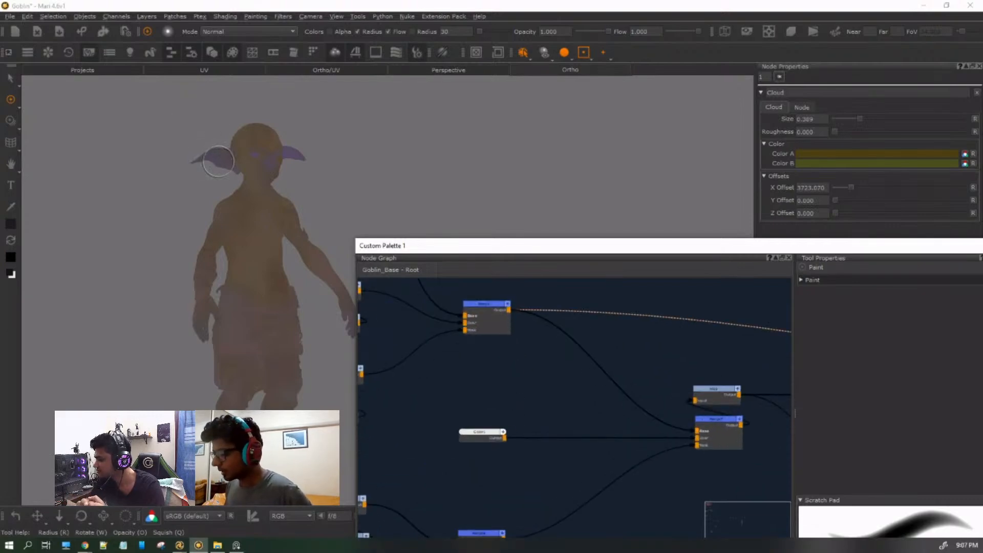
scroll(637, 384, "down", 2)
middle_click_drag(638, 393, 620, 385)
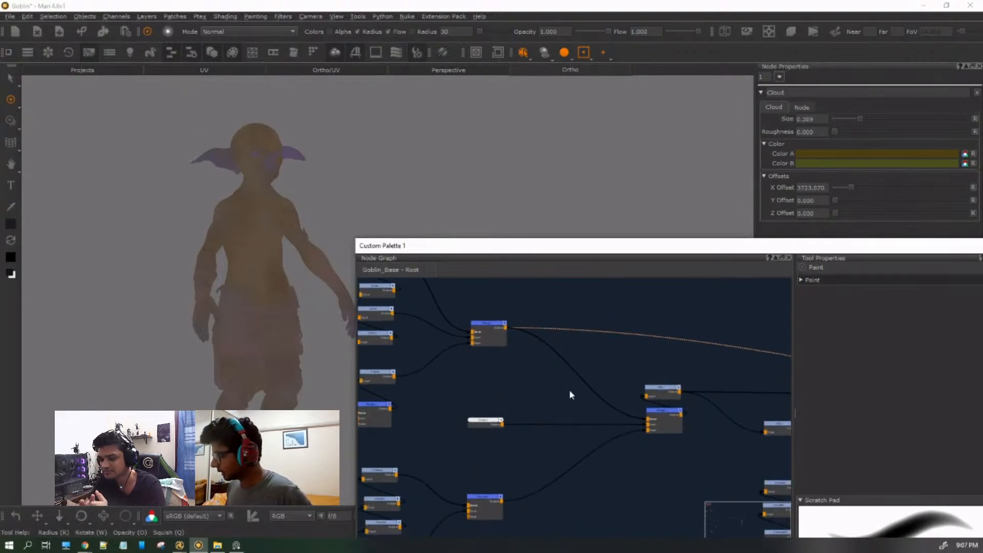
middle_click_drag(470, 401, 514, 365)
left_click(512, 360)
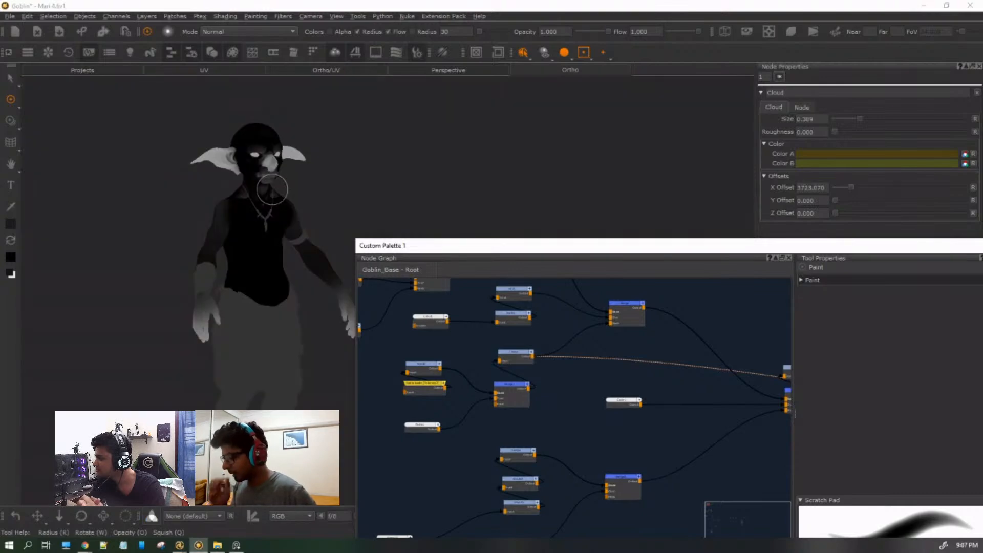
Preview the Radio Node [Thikness2] feeding the Grade node, and return the preview to the merge combining the HSV branches.
scroll(410, 403, "up", 3)
middle_click_drag(390, 371, 567, 422)
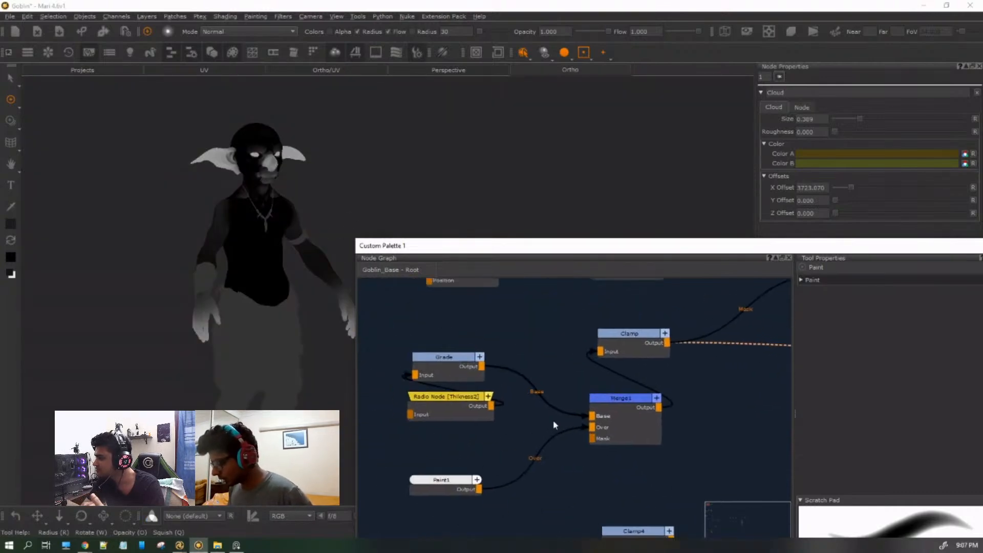
left_click(456, 412)
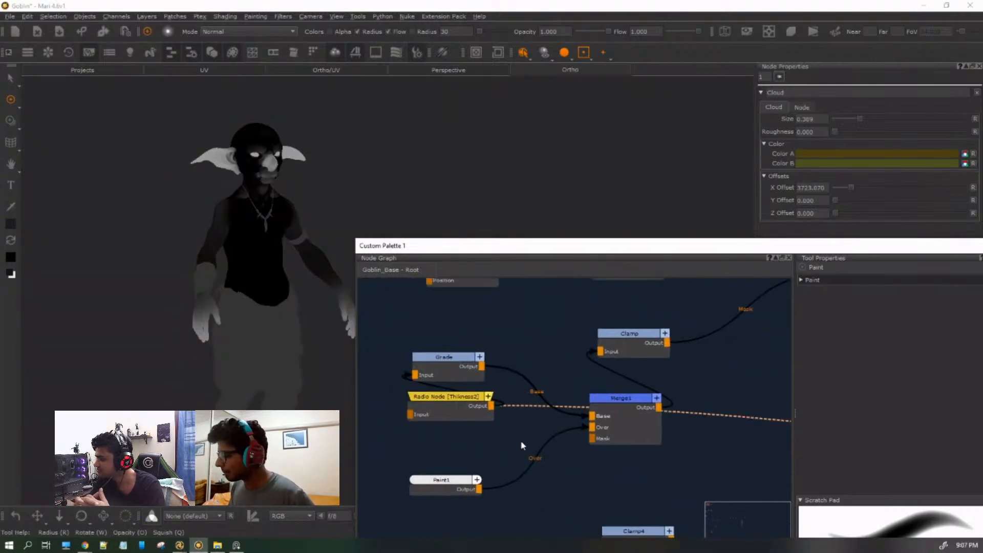
scroll(530, 435, "down", 6)
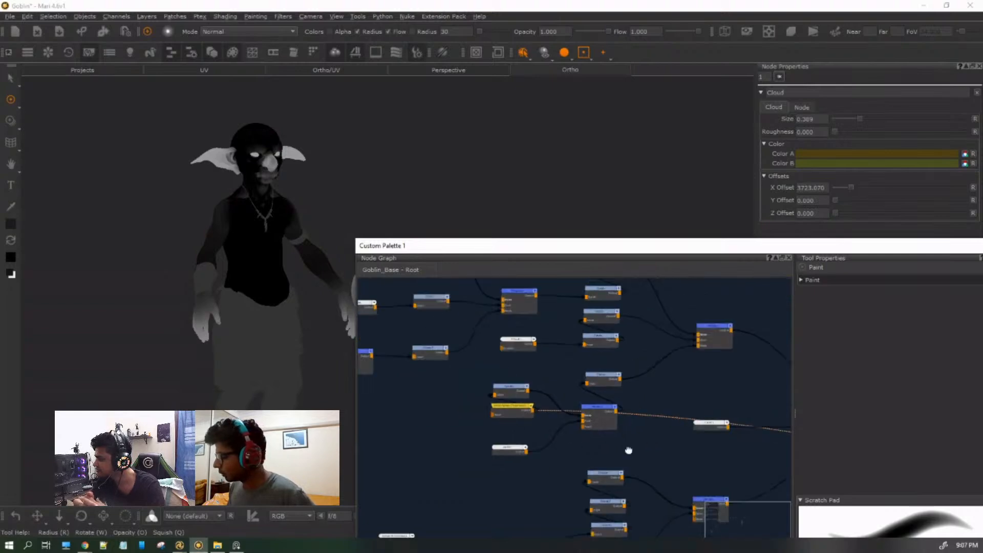
left_click(619, 359)
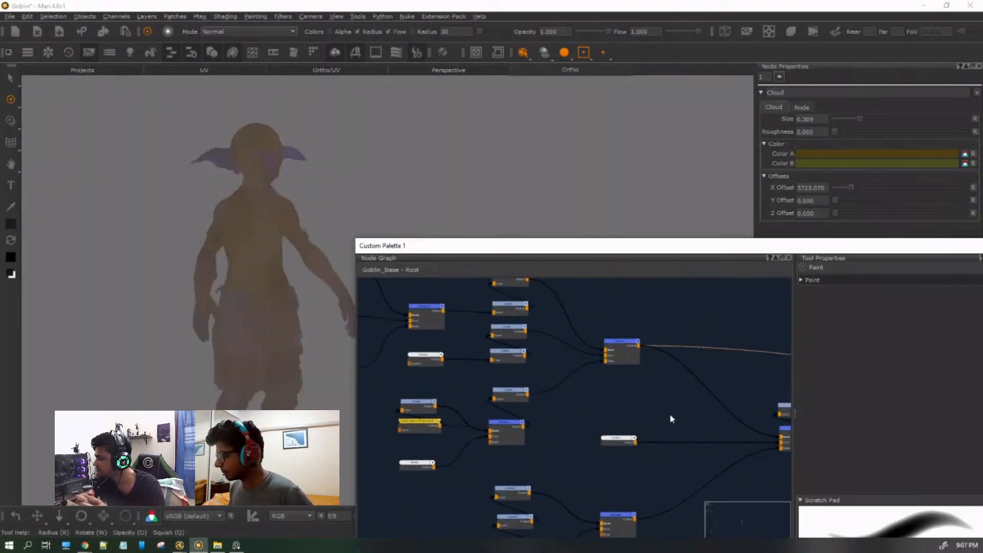
Follow the network downstream and preview the lower merge that feeds the next merge's Mask input.
middle_click_drag(672, 419, 494, 356)
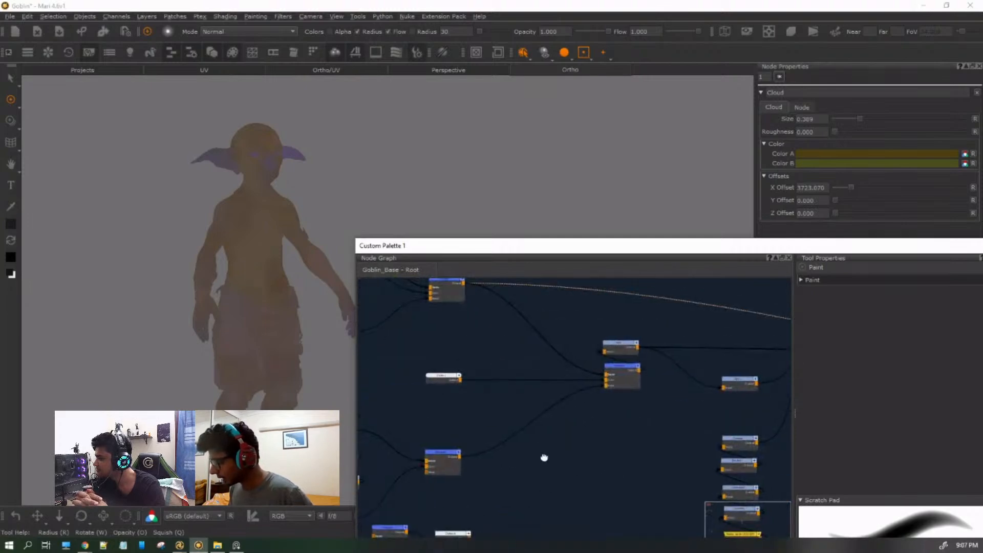
middle_click_drag(522, 475, 518, 429)
left_click(517, 428)
scroll(528, 426, "down", 3)
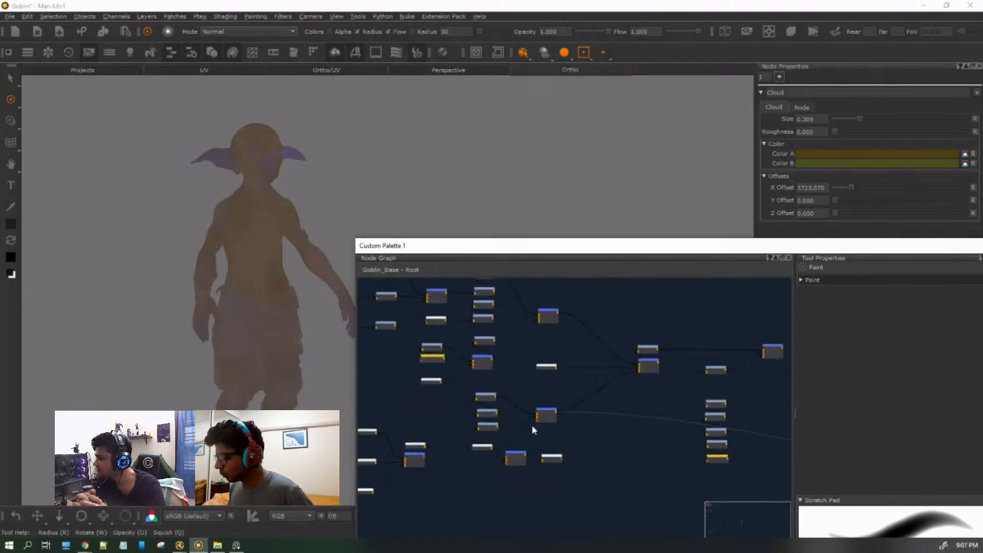
scroll(570, 455, "up", 3)
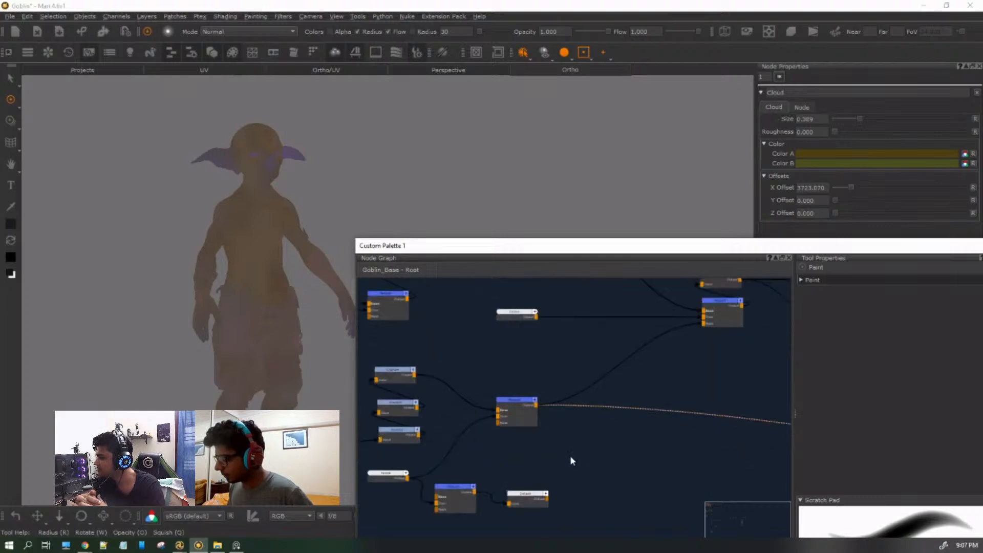
middle_click_drag(577, 465, 600, 438)
scroll(603, 438, "down", 4)
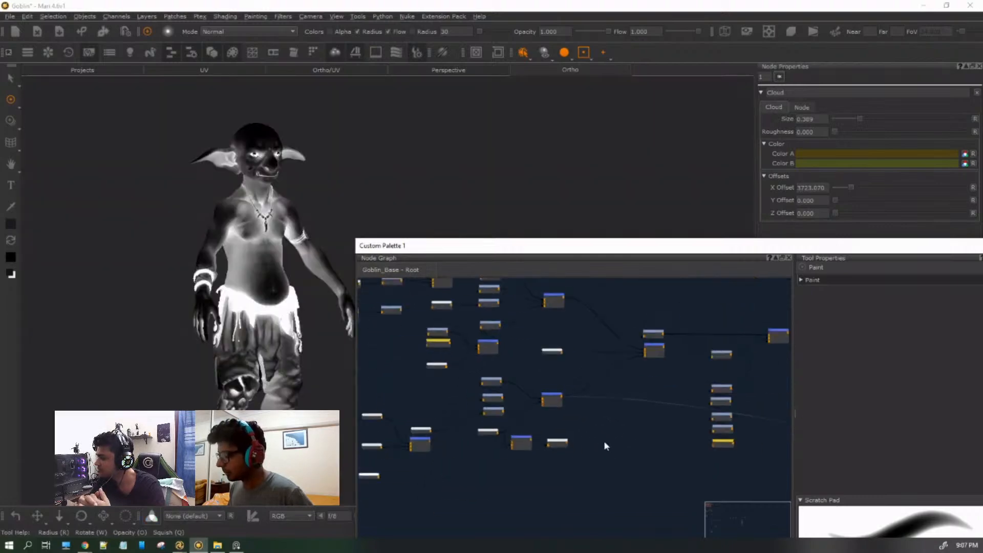
Inspect the color node and the lower merge that feed the next merge's Over and Mask inputs.
left_click_drag(439, 474, 546, 361)
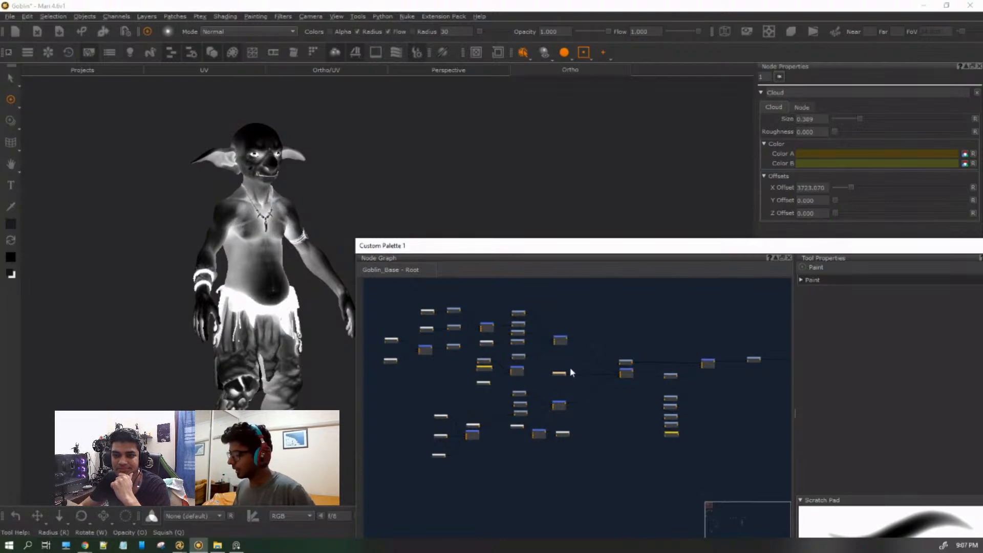
scroll(570, 373, "up", 6)
scroll(590, 423, "down", 6)
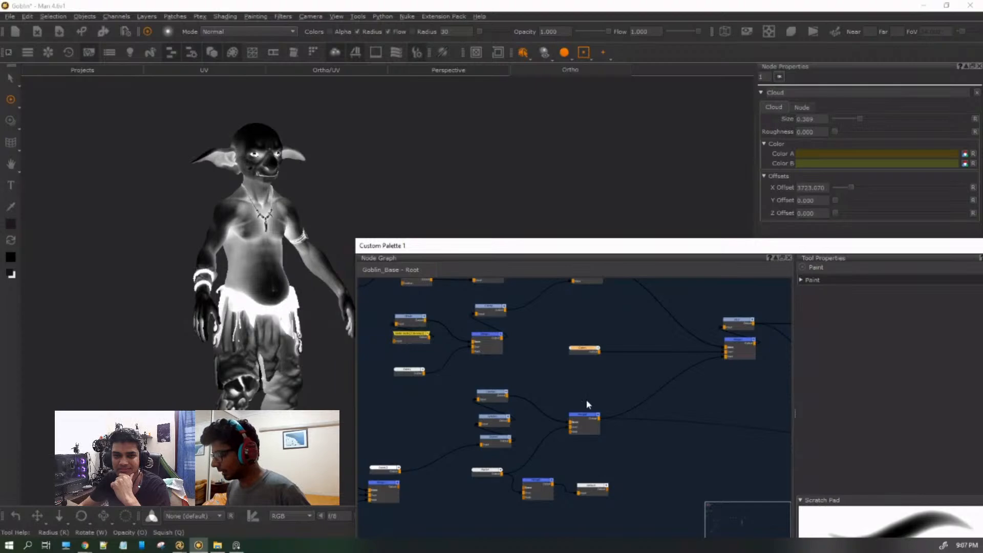
scroll(586, 409, "up", 3)
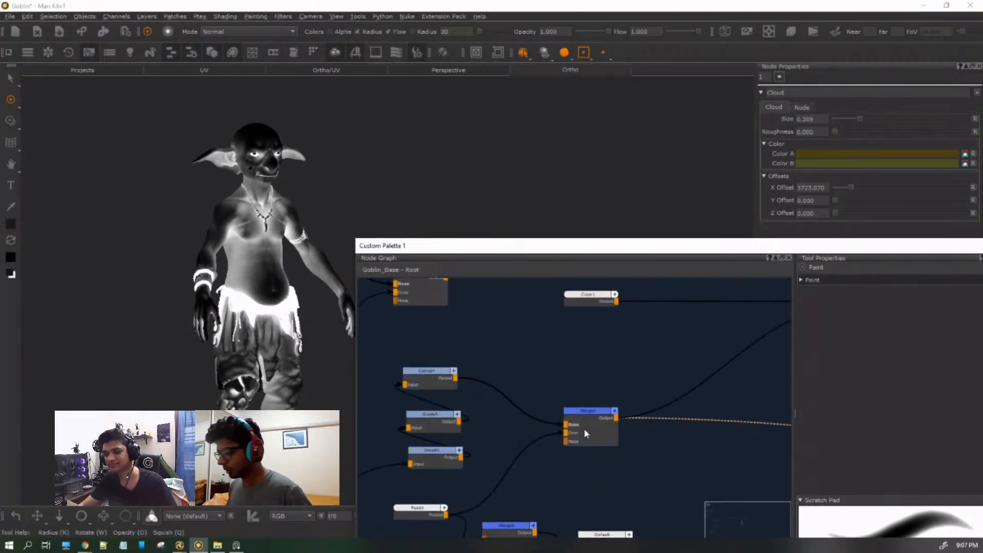
scroll(607, 370, "down", 4)
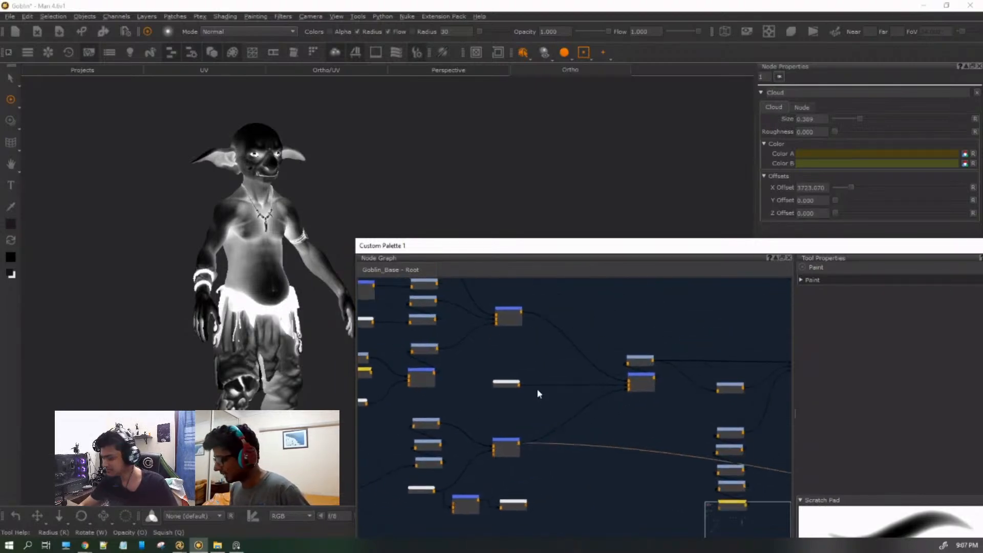
Preview Merge11 on the goblin and inspect its Ambient Occlusion, Paint10 and Paint11 inputs.
middle_click_drag(489, 412, 591, 409)
scroll(552, 451, "up", 4)
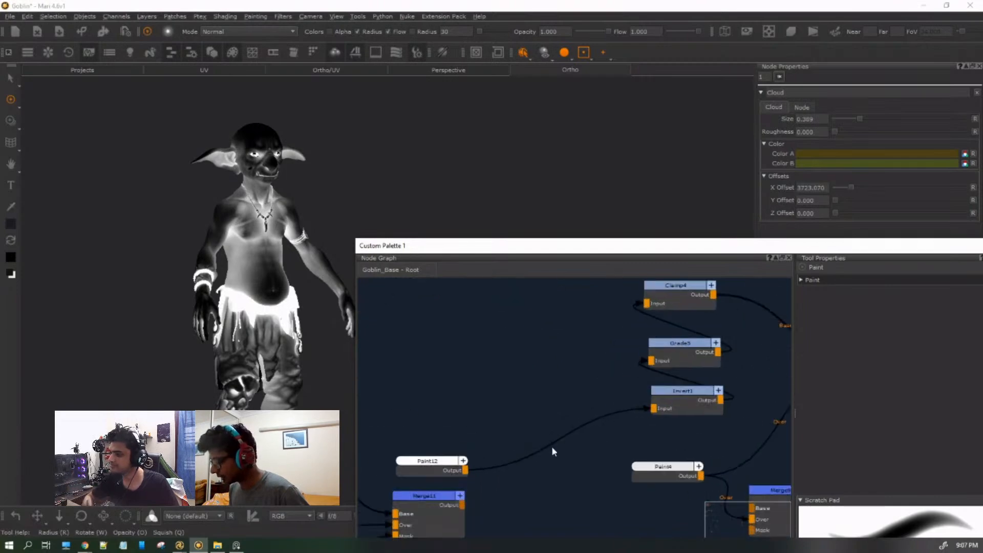
middle_click_drag(487, 500, 621, 398)
key("1")
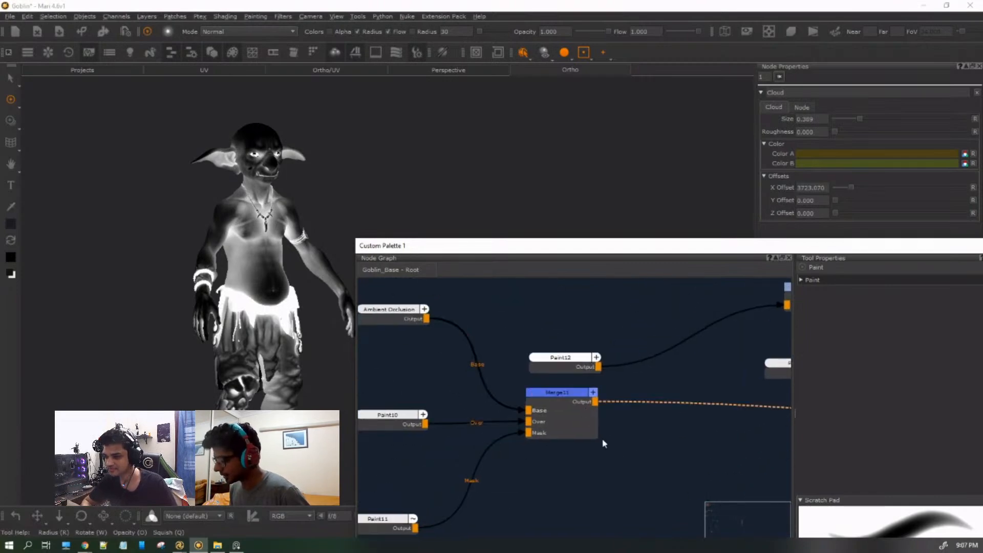
scroll(606, 437, "down", 4)
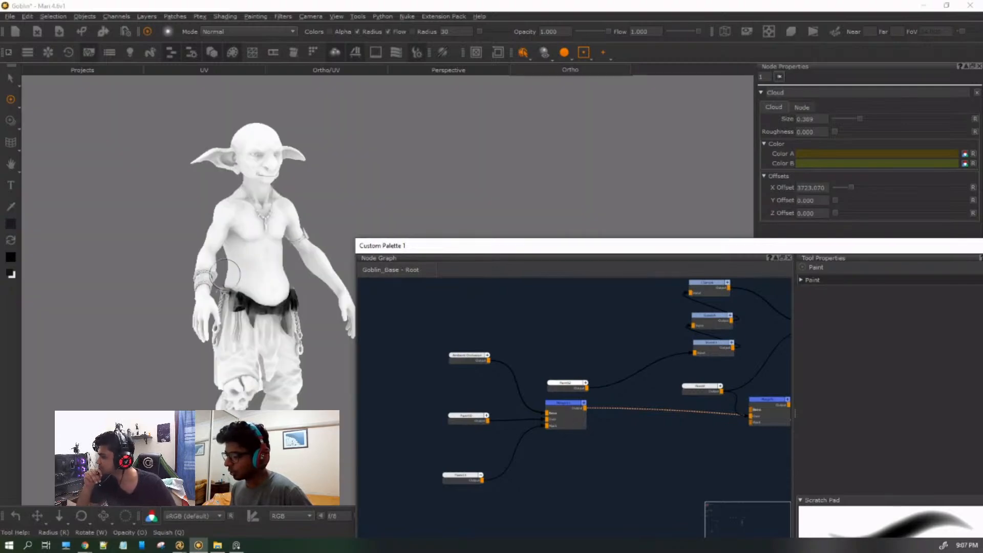
scroll(533, 450, "up", 3)
middle_click_drag(408, 351, 474, 345)
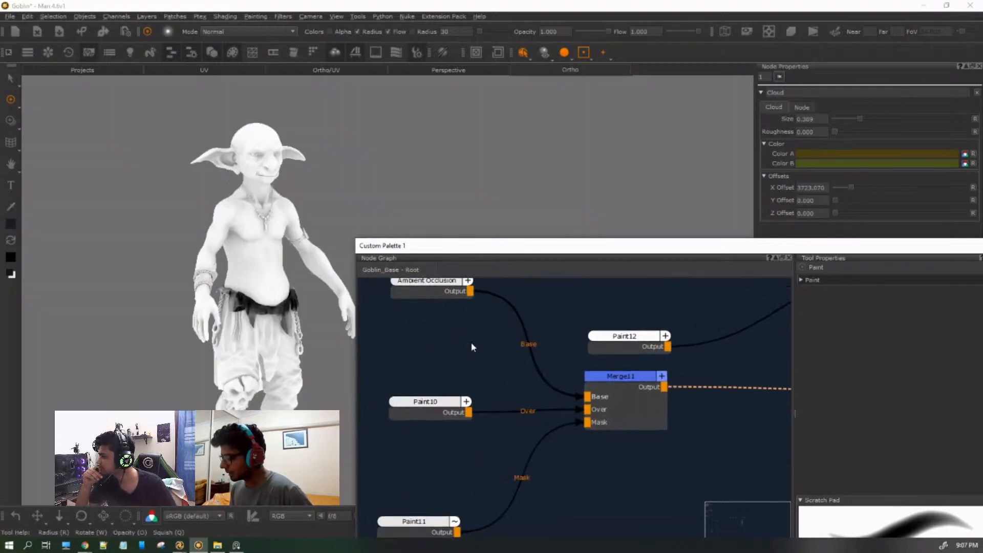
Follow the network downstream from Merge11 and preview the next merge that takes Base, Over and Mask inputs on the goblin.
scroll(447, 443, "down", 6)
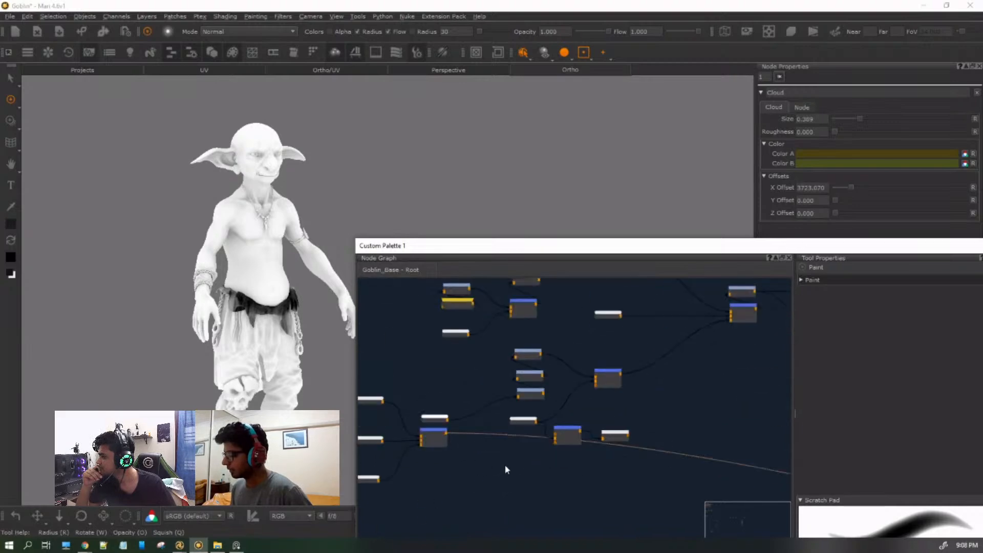
scroll(646, 434, "down", 2)
scroll(652, 415, "up", 5)
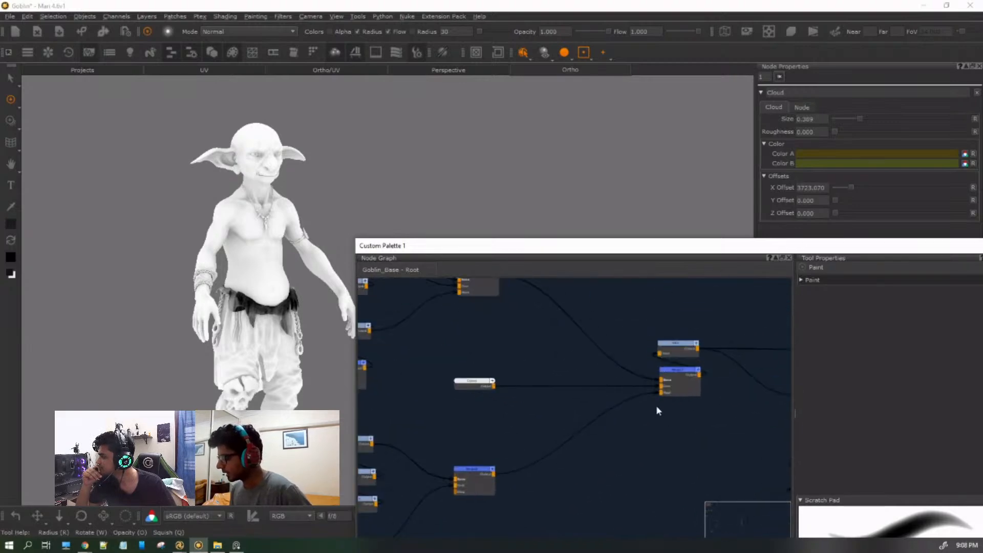
left_click(692, 387)
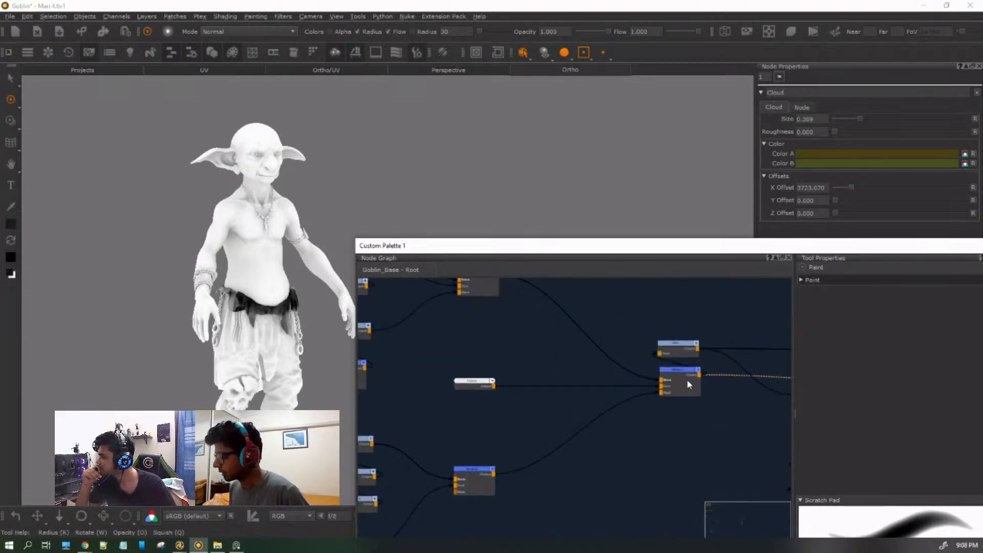
middle_click_drag(702, 439, 578, 483)
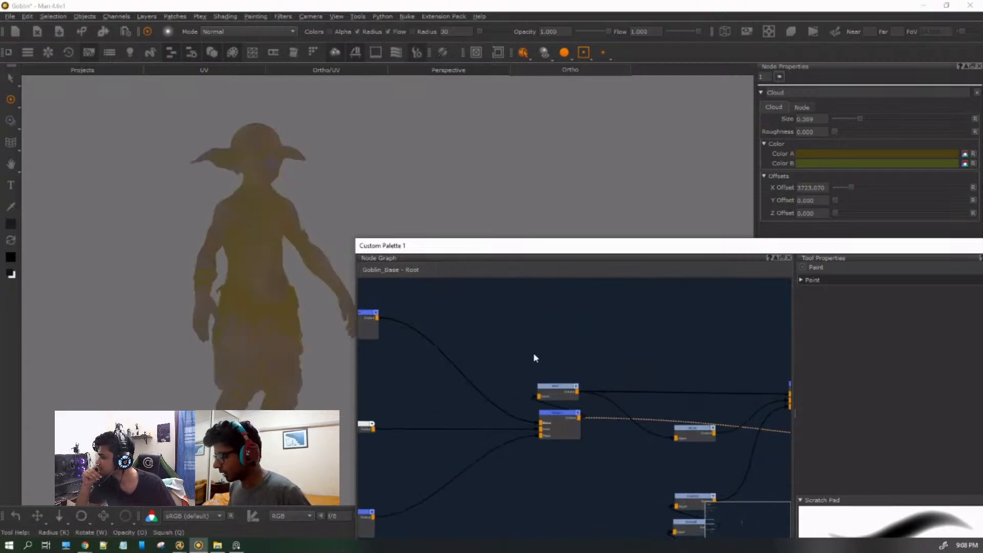
Trace that merge's output through the HSV node to the next merge downstream.
scroll(615, 428, "down", 3)
middle_click_drag(628, 435, 564, 431)
scroll(564, 427, "up", 3)
left_click(685, 379)
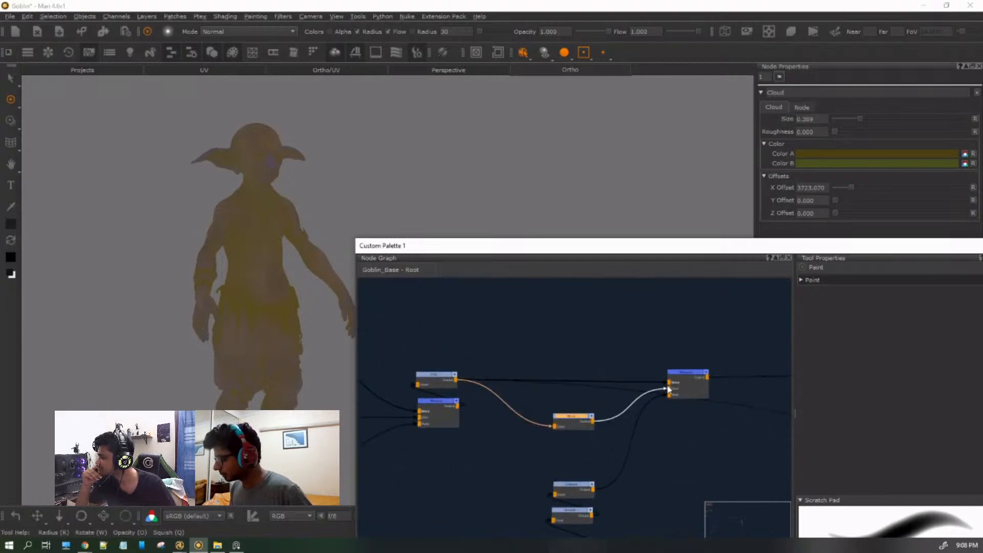
Inspect the node chain feeding that merge's Mask input and preview its topmost node on the goblin.
scroll(652, 465, "down", 3)
middle_click_drag(652, 466, 632, 442)
scroll(540, 460, "up", 4)
middle_click_drag(566, 510, 487, 267)
scroll(474, 297, "down", 3)
middle_click_drag(494, 301, 499, 426)
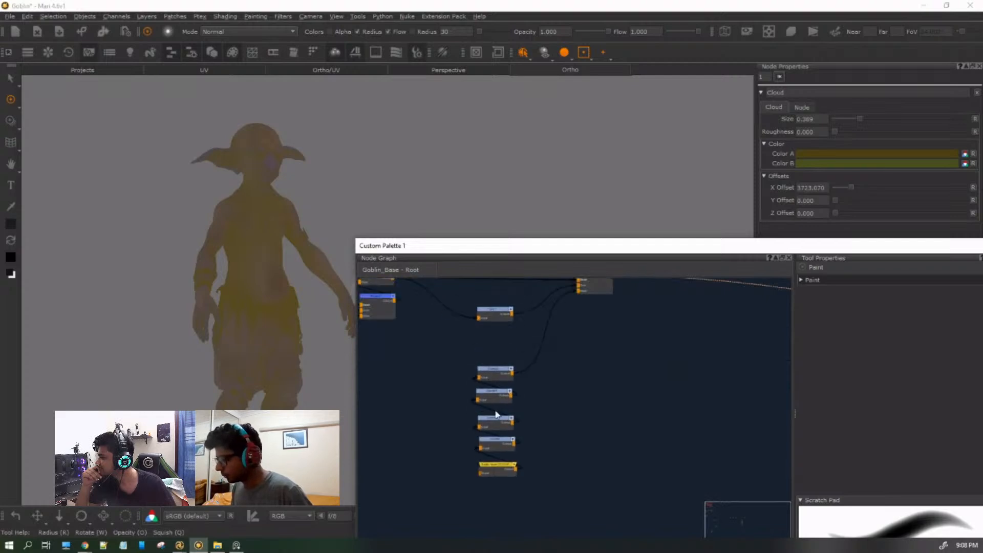
key("v")
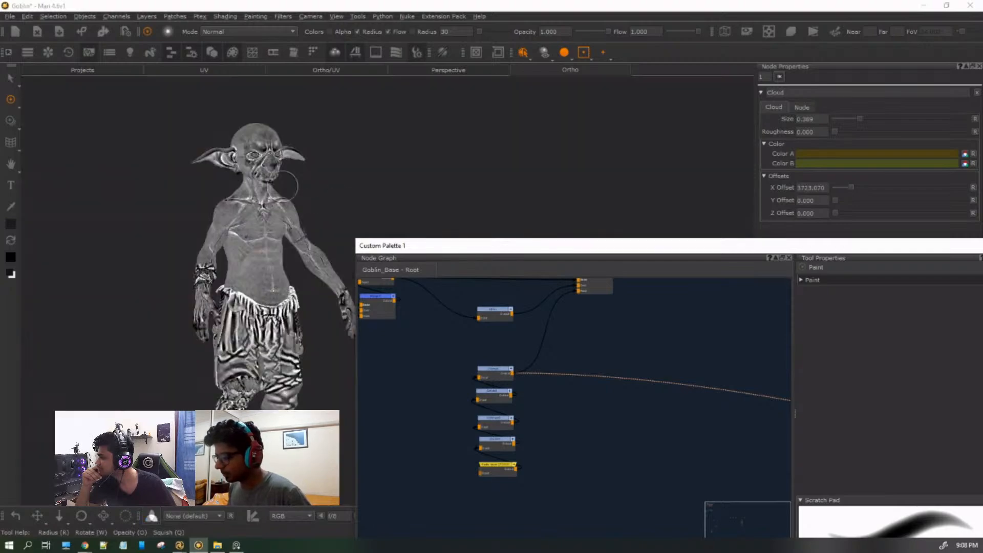
Examine the previewed mask up close on the goblin's torso and head.
right_click_drag(285, 186, 265, 182, "alt")
middle_click_drag(265, 182, 307, 297, "alt")
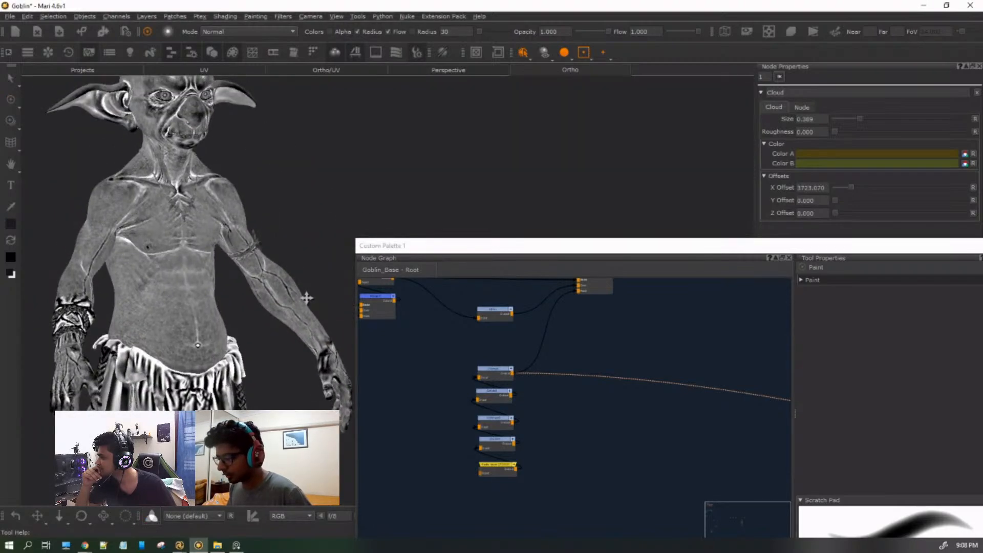
right_click_drag(307, 298, 277, 220, "alt")
middle_click_drag(179, 123, 199, 189, "alt")
left_click_drag(200, 189, 246, 193, "alt")
Preview the merge that uses this mask and examine its result up close on the goblin's head.
scroll(604, 300, "down", 1)
middle_click_drag(605, 299, 579, 425)
left_click(565, 425)
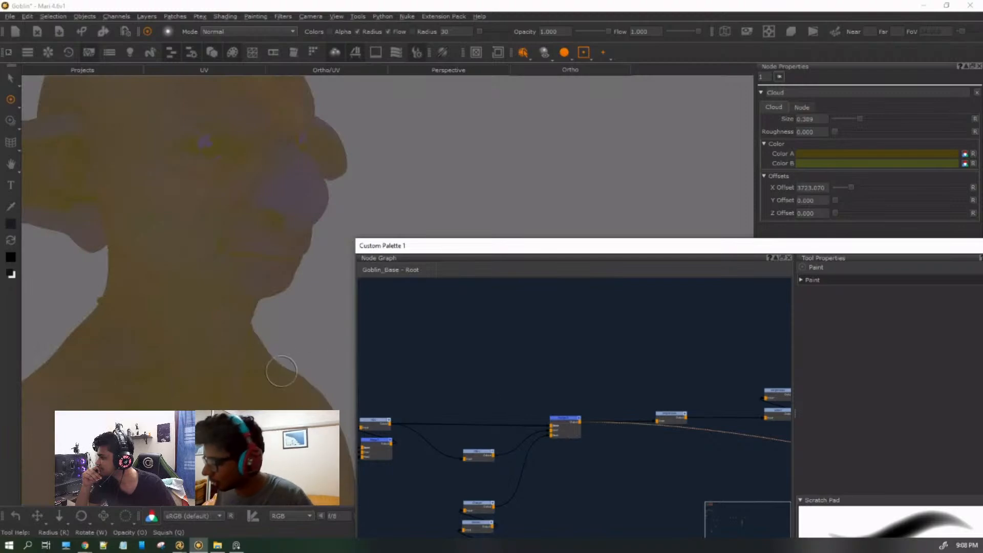
right_click_drag(189, 166, 296, 227, "alt")
middle_click_drag(202, 179, 272, 383, "alt")
middle_click_drag(221, 287, 270, 416, "alt")
right_click_drag(270, 404, 206, 374, "alt")
middle_click_drag(206, 374, 235, 356, "alt")
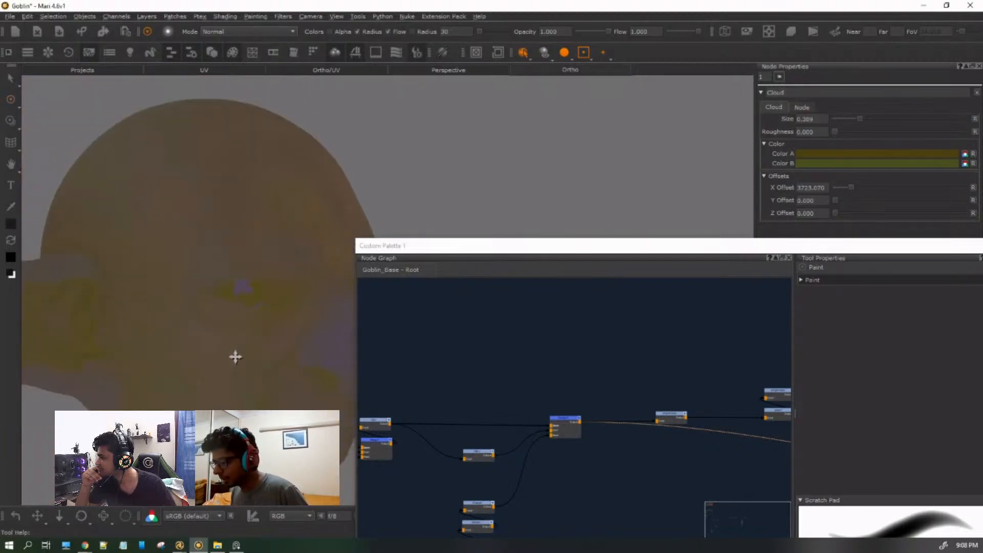
Try lowering HSV1's Value Scale to 0.364, and undo the change.
left_click(665, 417)
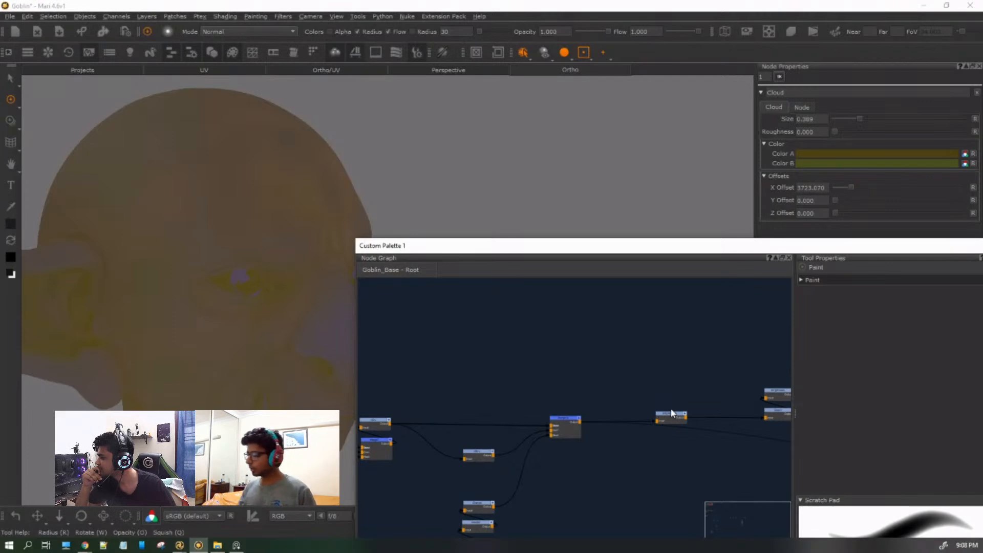
left_click(484, 455)
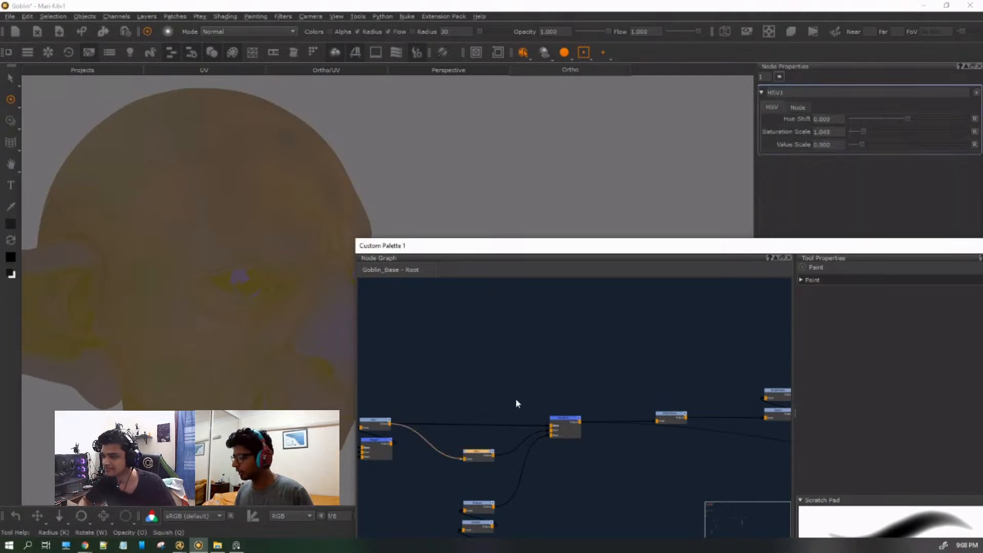
left_click_drag(862, 145, 854, 147)
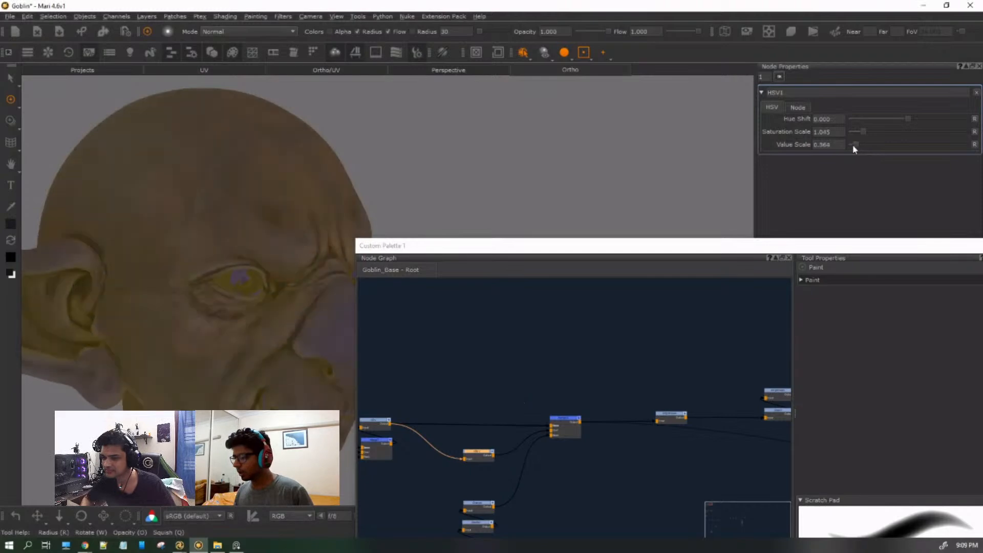
key("ctrl+z")
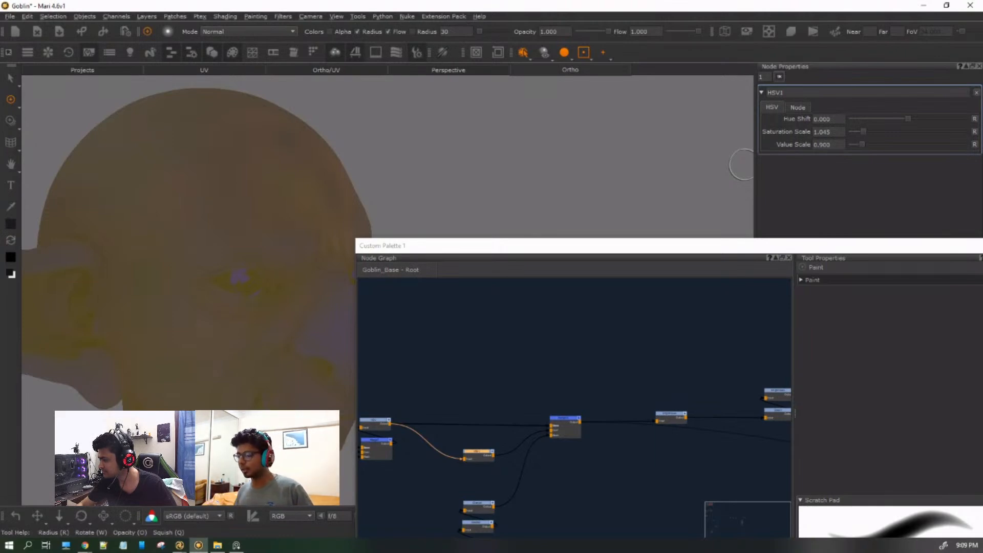
Preview the node following the HSV1 merge and inspect the two nodes after it.
left_click(674, 419)
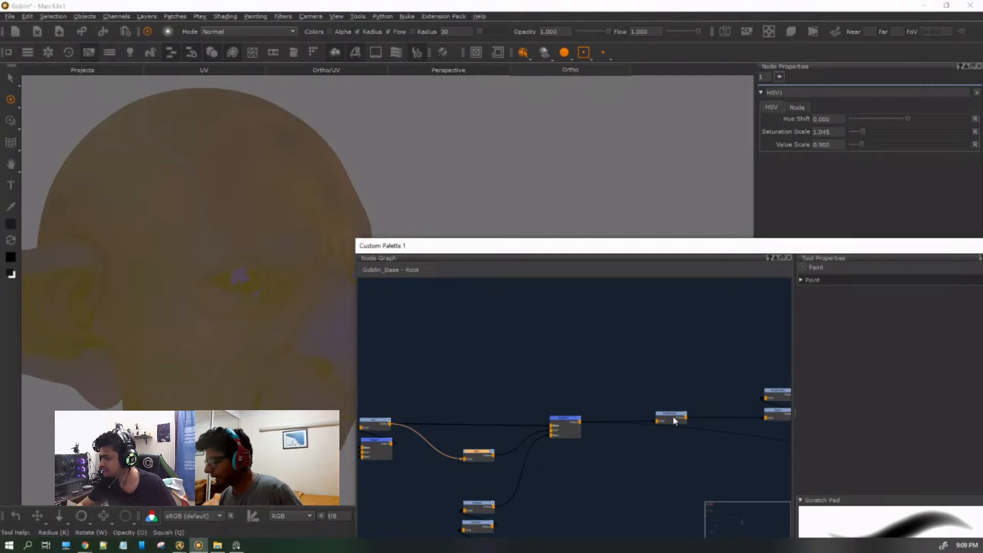
middle_click_drag(697, 414, 577, 423)
scroll(626, 346, "down", 3)
scroll(648, 391, "up", 5)
scroll(649, 394, "down", 1)
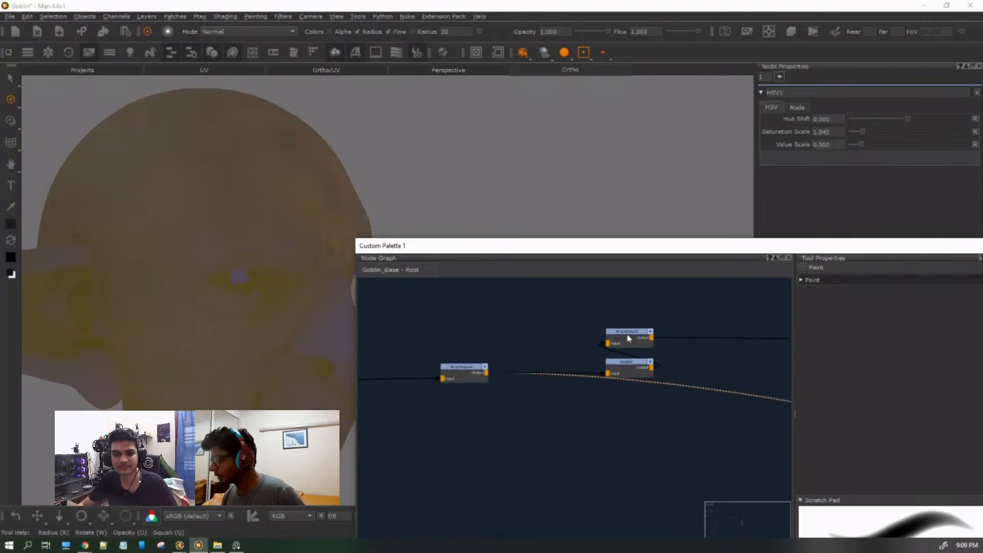
scroll(635, 346, "down", 4)
Move the floating node graph palette away from the model and frame the goblin's upper body.
mouse_move(454, 246)
left_mouse_down()
mouse_move(777, 288)
mouse_move(681, 196)
left_mouse_up()
middle_click_drag(401, 288, 363, 148, "alt")
left_click_drag(386, 202, 311, 196, "alt")
right_click_drag(311, 196, 372, 198, "alt")
middle_click_drag(371, 198, 380, 323, "alt")
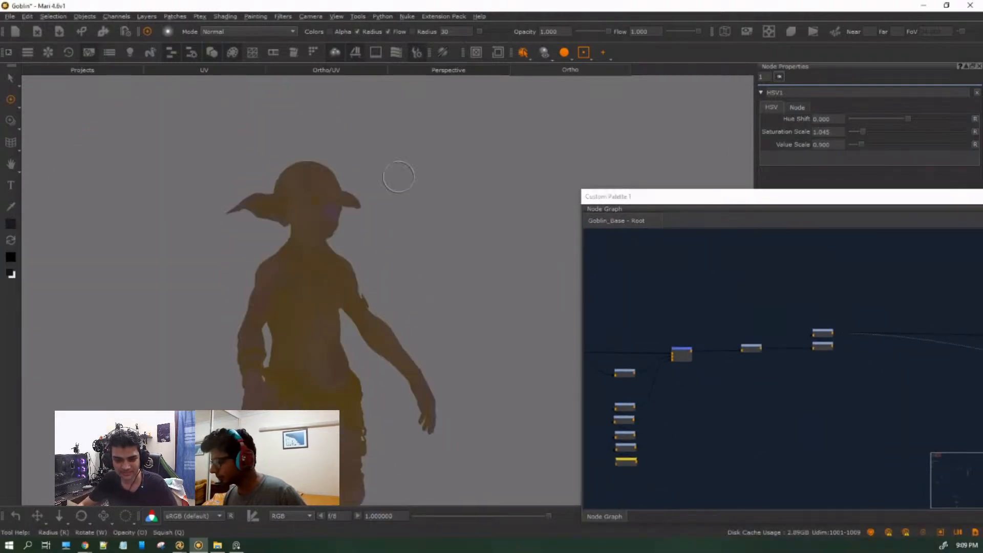
Follow the network downstream to the two merges fed by Radio Node chains and preview the combined result on the goblin.
scroll(910, 391, "down", 4)
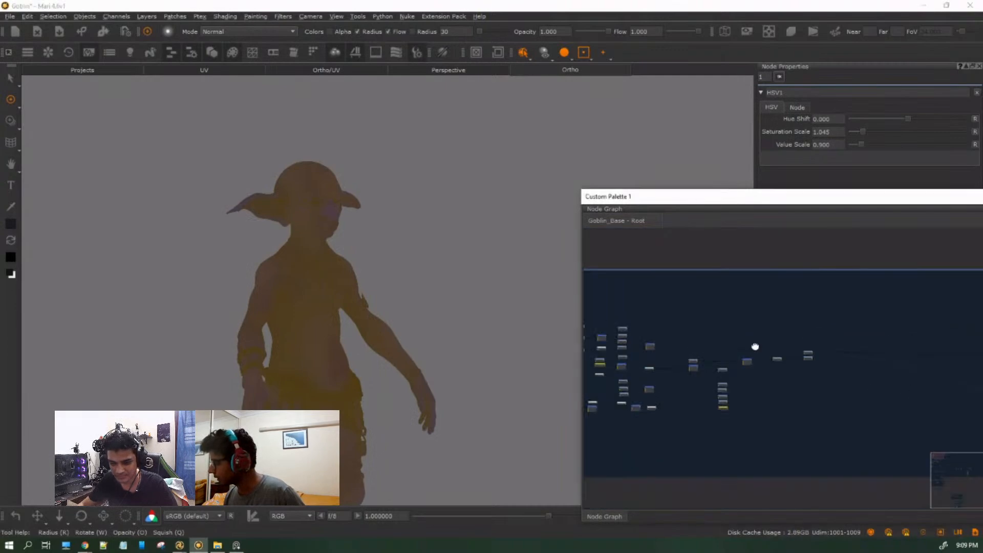
scroll(841, 368, "down", 5)
middle_click_drag(846, 375, 751, 339)
scroll(896, 441, "up", 6)
middle_click_drag(899, 447, 567, 124)
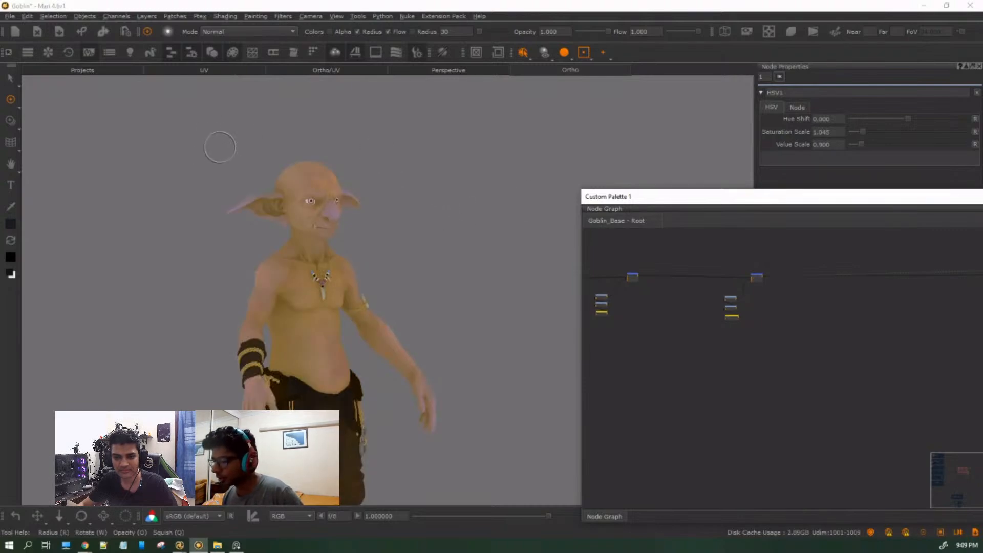
Examine the combined texture on the goblin's head up close and from the front.
middle_click_drag(246, 127, 277, 188)
right_click_drag(289, 202, 401, 246, "alt")
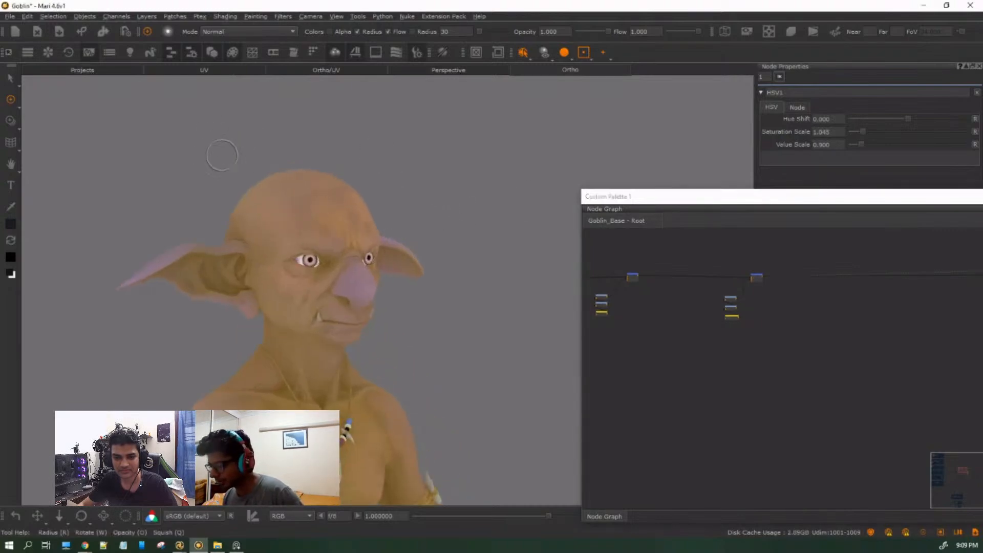
left_click_drag(509, 305, 442, 296, "alt")
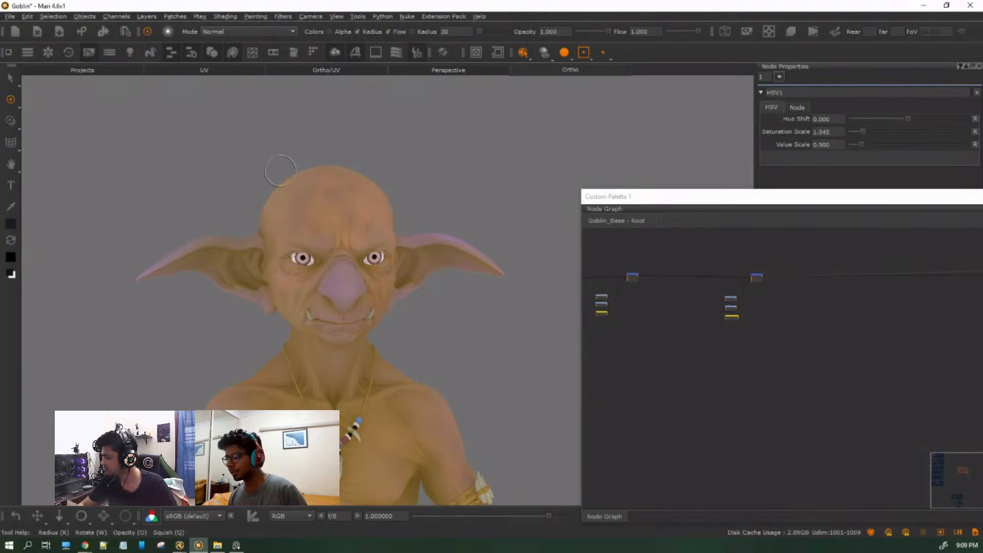
Preview the multi-input merge that feeds the two Radio Node merges and view the goblin's head from another angle.
middle_click_drag(721, 385, 815, 489)
left_click(726, 381)
middle_click_drag(717, 390, 829, 419)
left_click(688, 422)
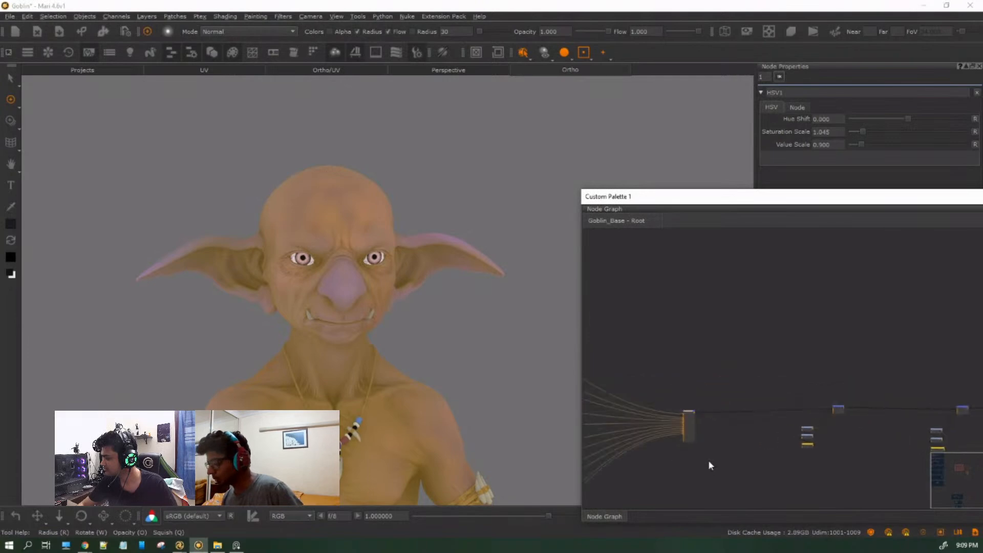
left_click(709, 459)
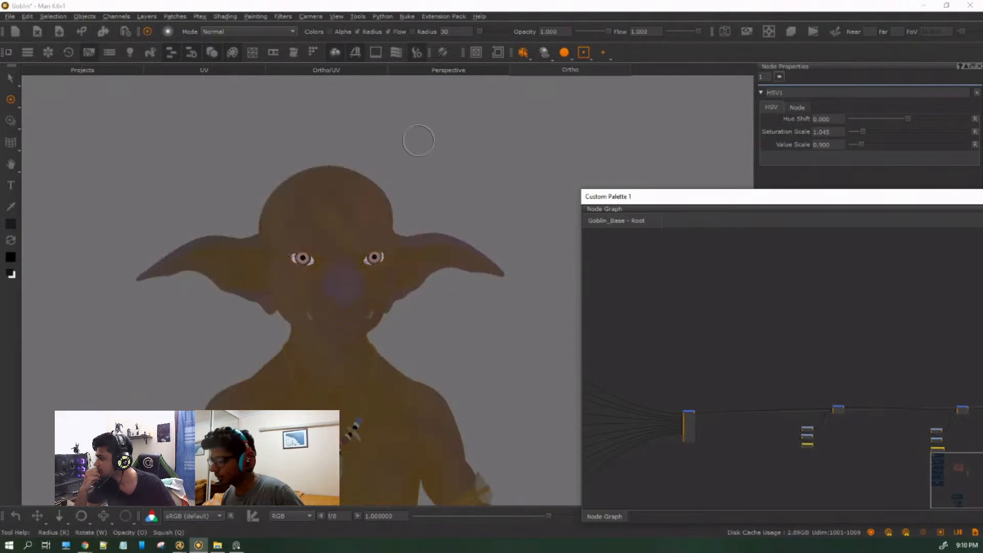
mouse_move(446, 179)
left_mouse_down("alt")
mouse_move(519, 192)
mouse_move(497, 191)
left_mouse_up("alt")
Locate the two merges after the multi-input merge and preview the first one on the goblin.
middle_click_drag(838, 484, 746, 487)
left_click_drag(858, 383, 882, 435)
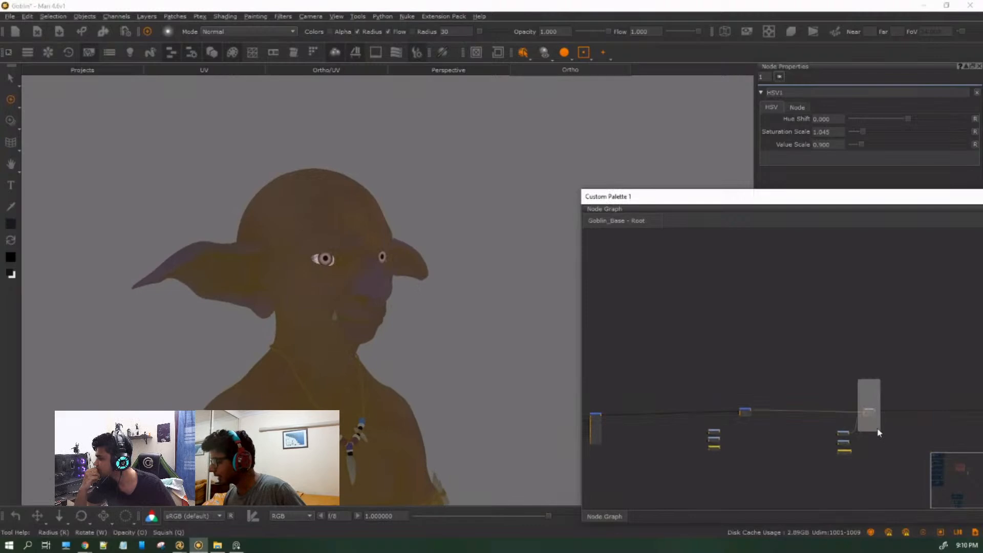
left_click_drag(735, 382, 890, 425)
key("f")
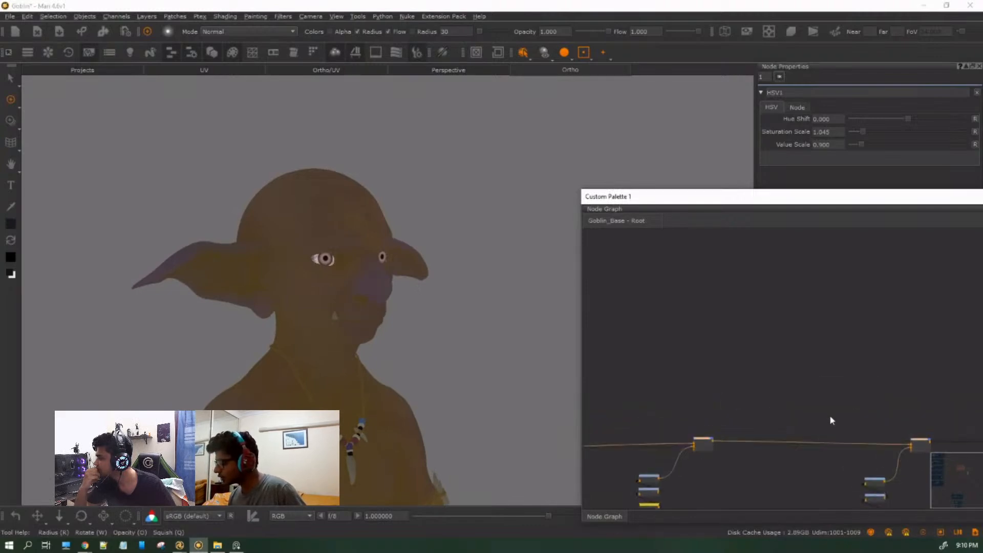
left_click_drag(704, 282, 726, 356)
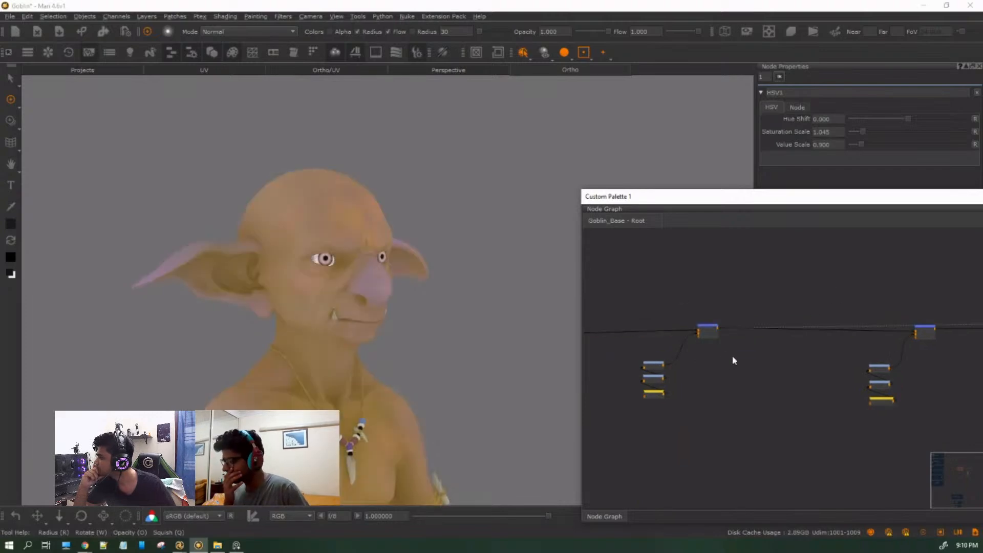
Preview the Radio Node [AO] beneath Grade1 and Clamp1 and examine the mask on the goblin's upper body.
scroll(733, 406, "up", 5)
left_click(686, 418)
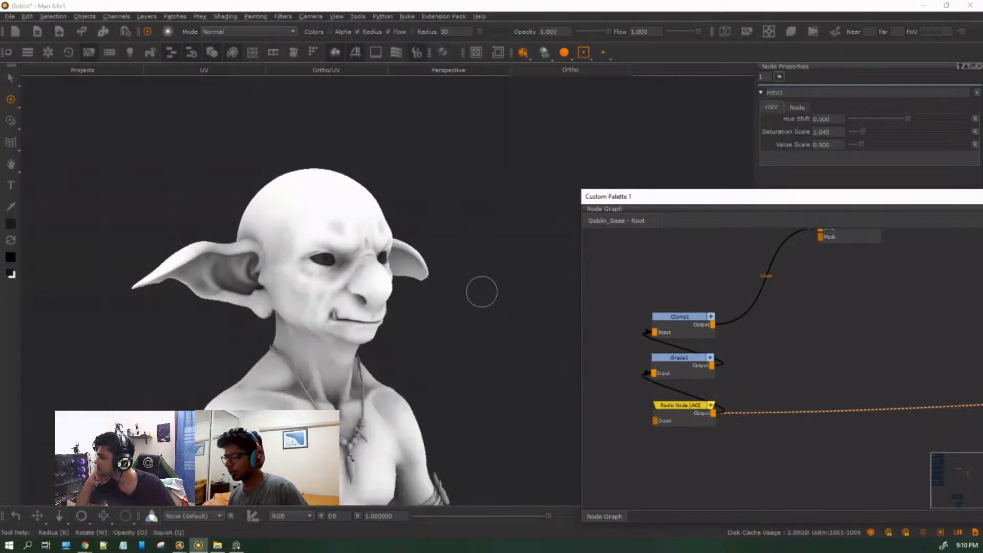
right_click_drag(482, 292, 425, 318, "alt")
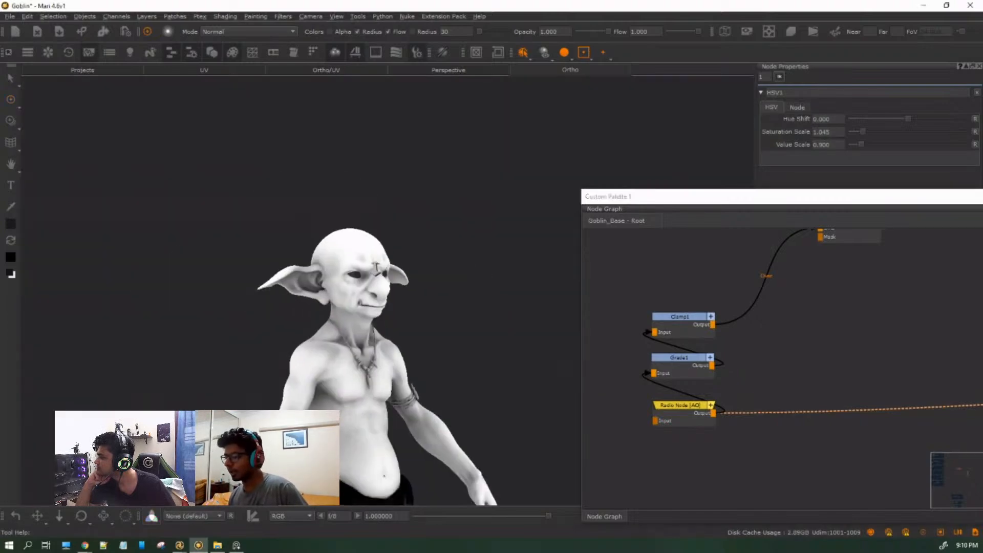
middle_click_drag(428, 320, 404, 288, "alt")
Return the preview to the merge fed by the ambient occlusion branch.
scroll(897, 334, "down", 4)
middle_click_drag(896, 336, 819, 382)
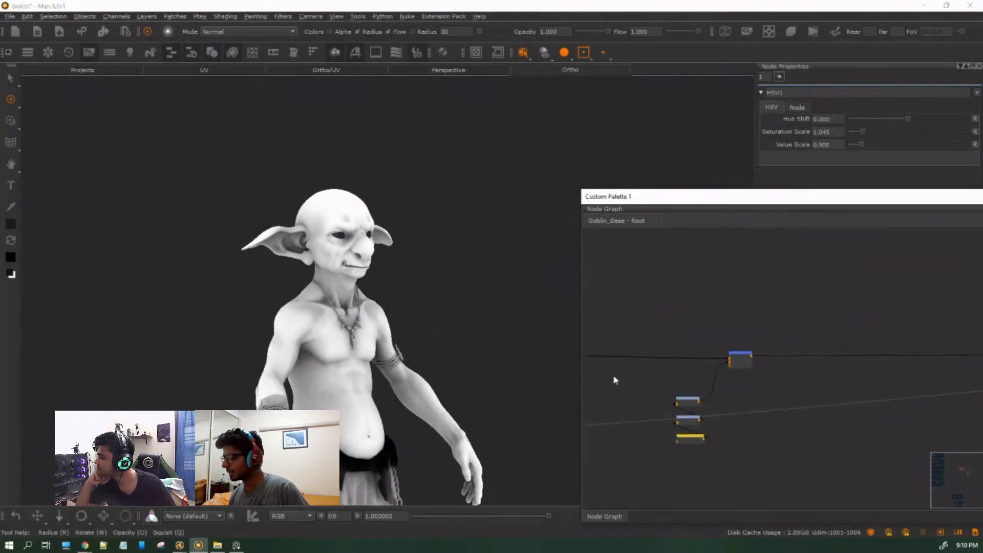
left_click_drag(725, 299, 766, 423)
key("1")
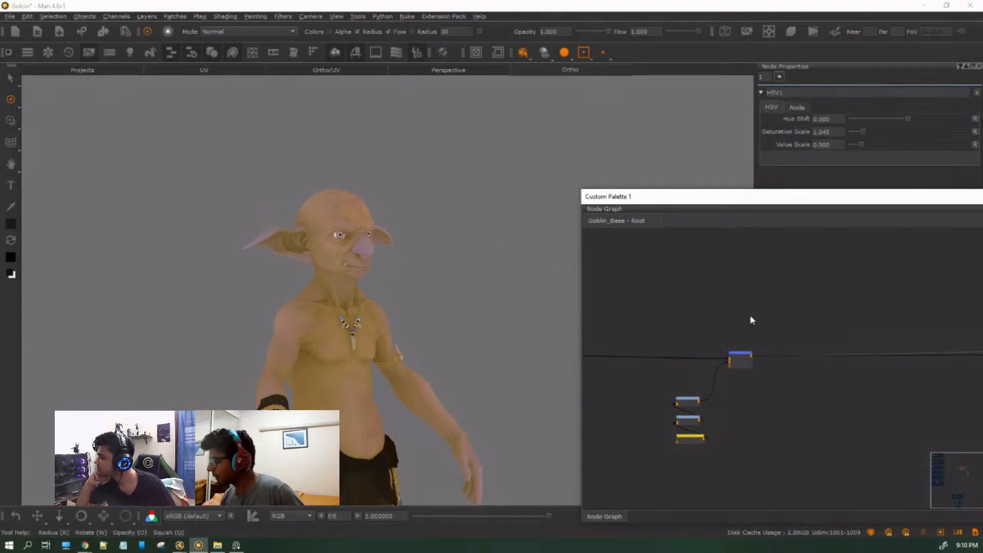
Open the properties of Clamp1 in the ambient occlusion branch of the first merge after the multi-input merge.
scroll(750, 316, "down", 3)
middle_click_drag(625, 278, 861, 359)
scroll(784, 358, "down", 2)
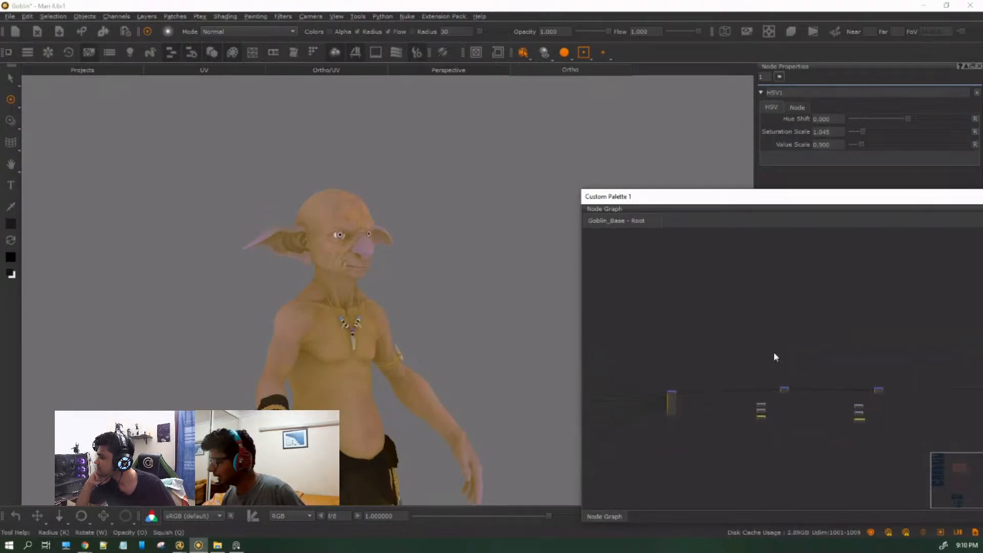
scroll(758, 409, "up", 4)
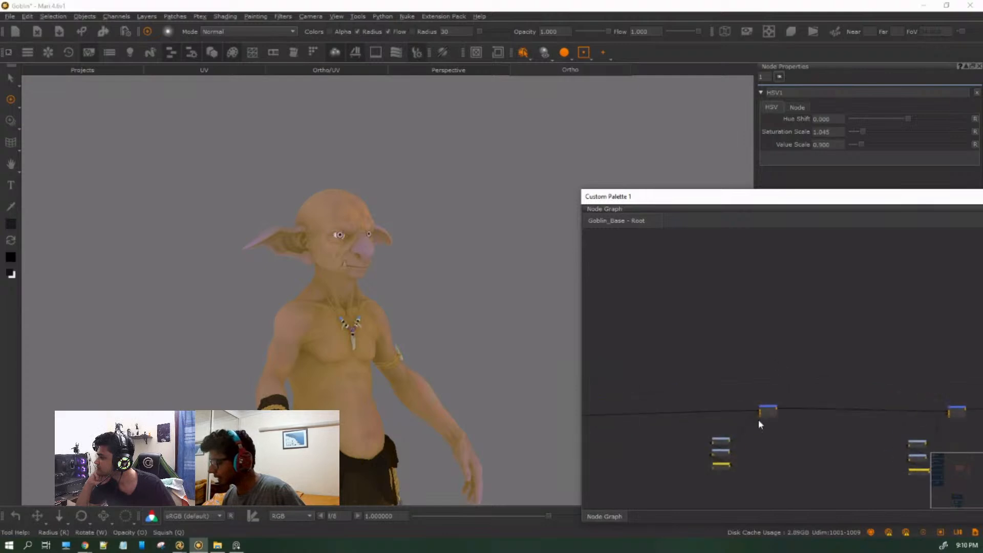
scroll(769, 400, "up", 4)
left_click(656, 418)
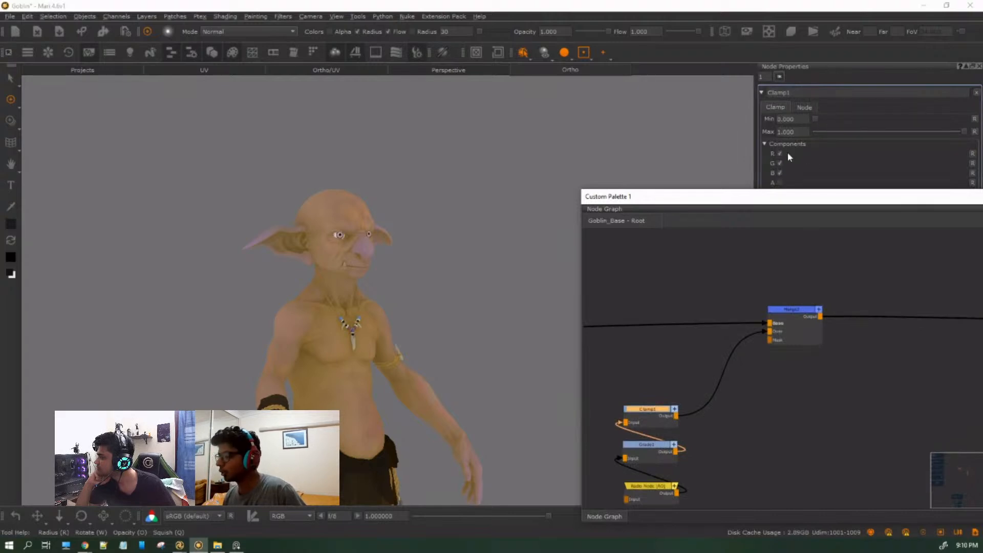
Open the properties of the COL shader input node and move the node graph palette clear of them.
scroll(871, 351, "down", 10)
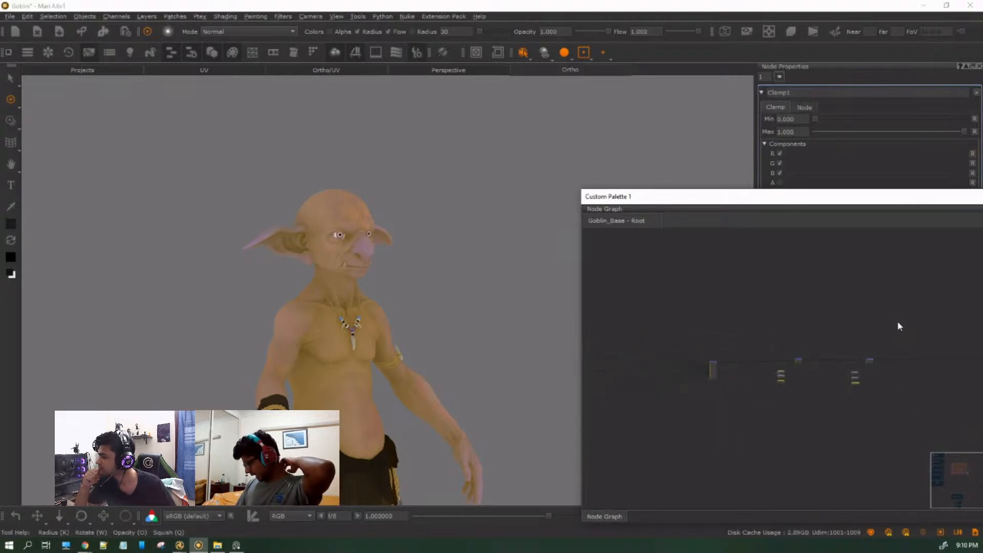
middle_click_drag(871, 326, 748, 313)
middle_click_drag(914, 316, 764, 315)
scroll(773, 356, "up", 3)
scroll(779, 351, "up", 4)
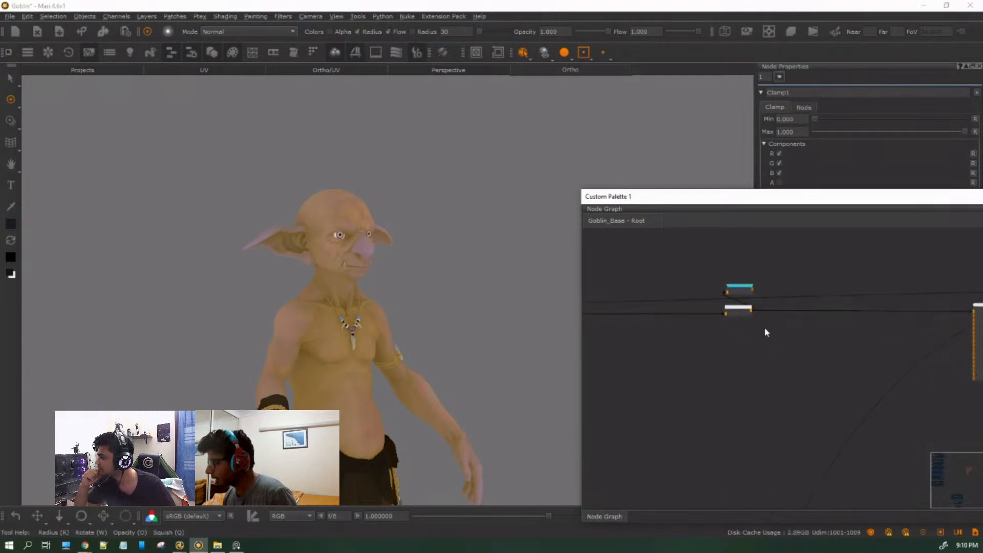
scroll(716, 290, "up", 2)
left_click(716, 291)
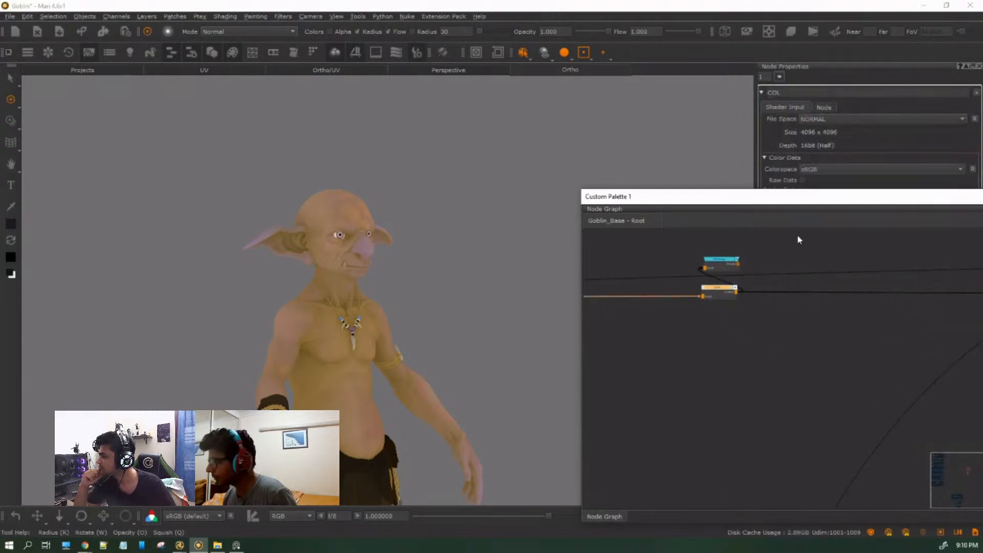
left_click_drag(830, 199, 814, 286)
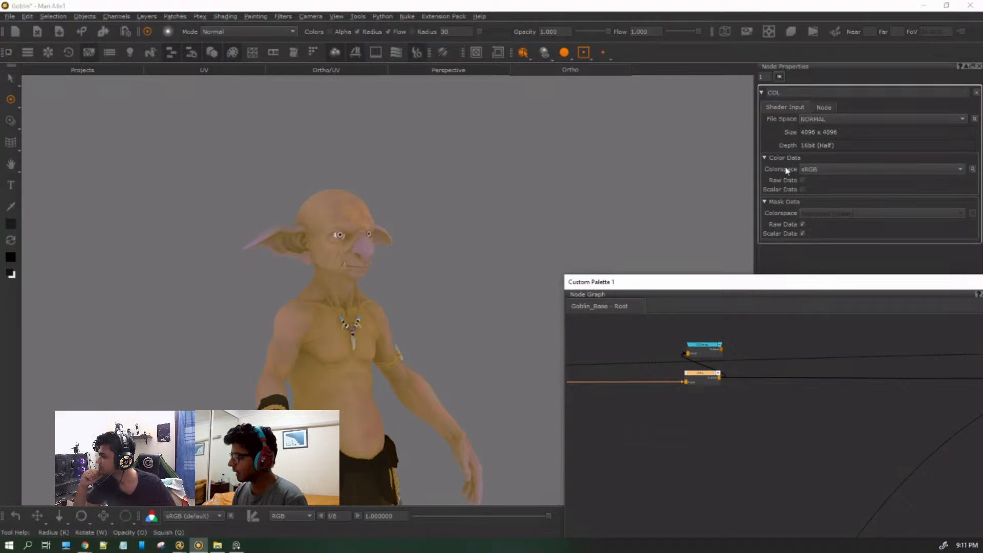
Open the properties of the ZDISP shader input node in the column of channel outputs.
scroll(856, 447, "down", 6)
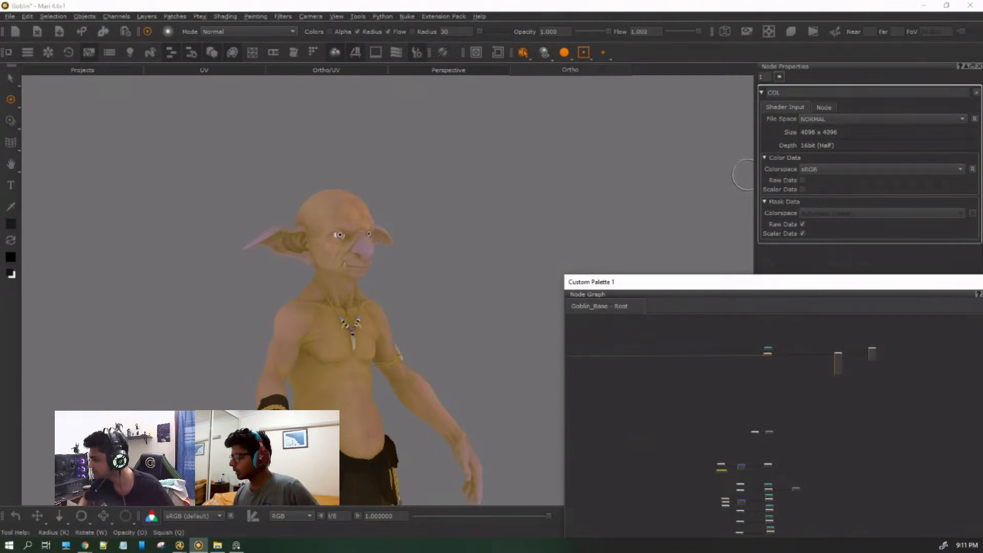
middle_click_drag(806, 427, 869, 367)
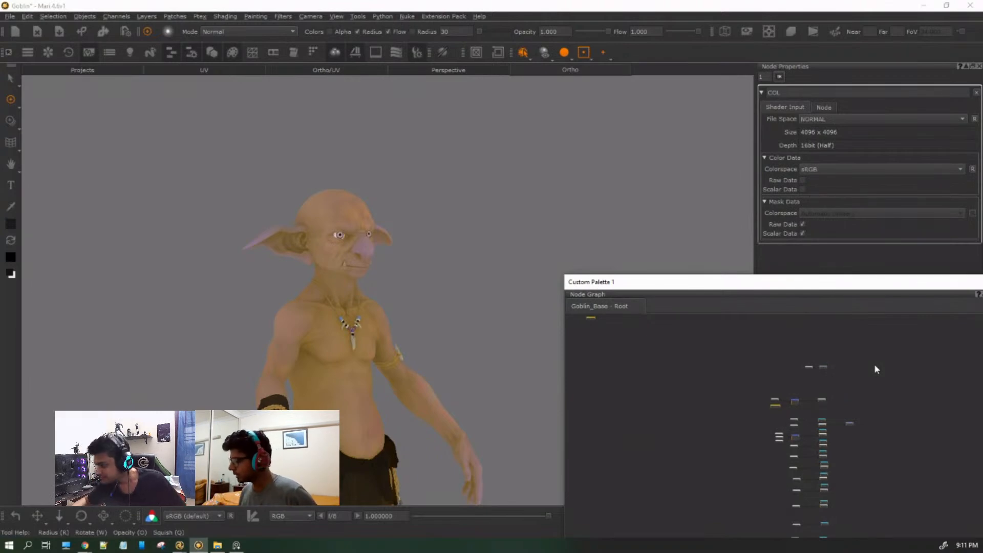
scroll(767, 410, "up", 3)
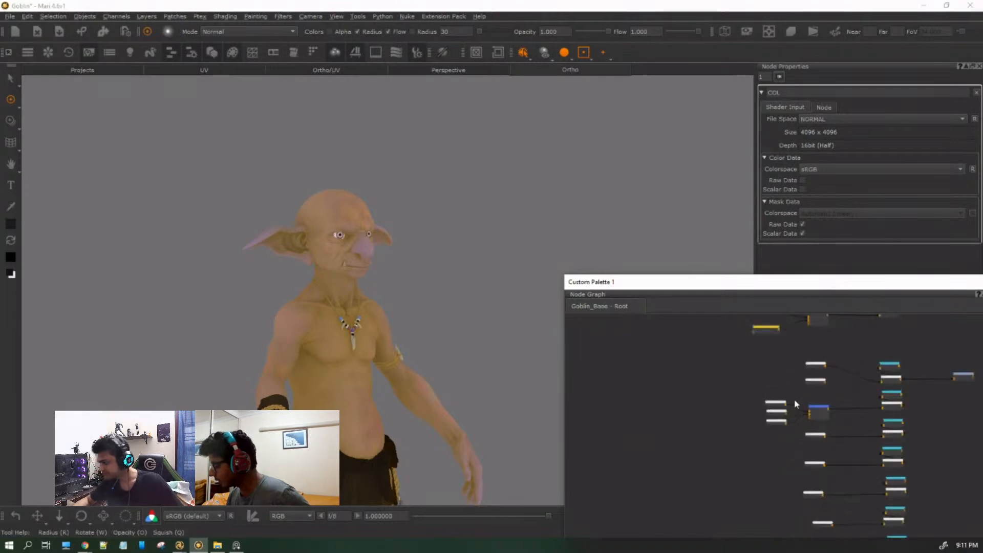
middle_click_drag(824, 406, 773, 411)
scroll(774, 413, "up", 4)
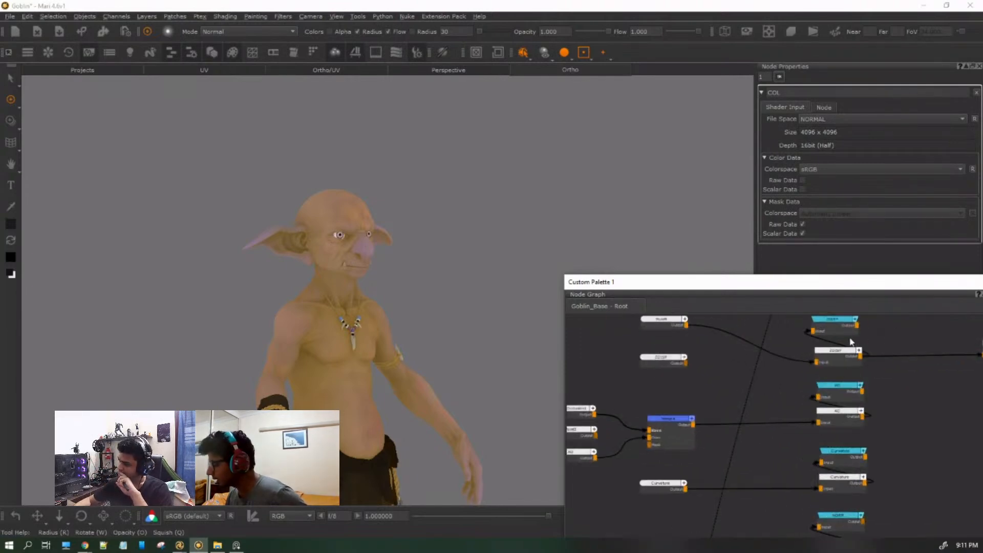
left_click(847, 355)
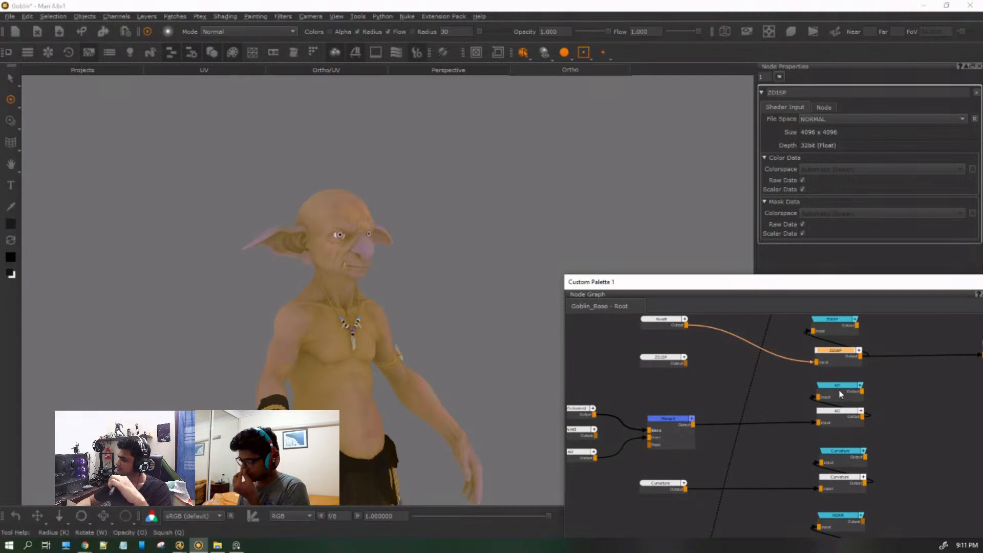
Locate the material groups in the node graph and frame the goblin's trousers in the viewport.
scroll(837, 390, "down", 10)
middle_click_drag(842, 396, 940, 523)
scroll(603, 430, "up", 8)
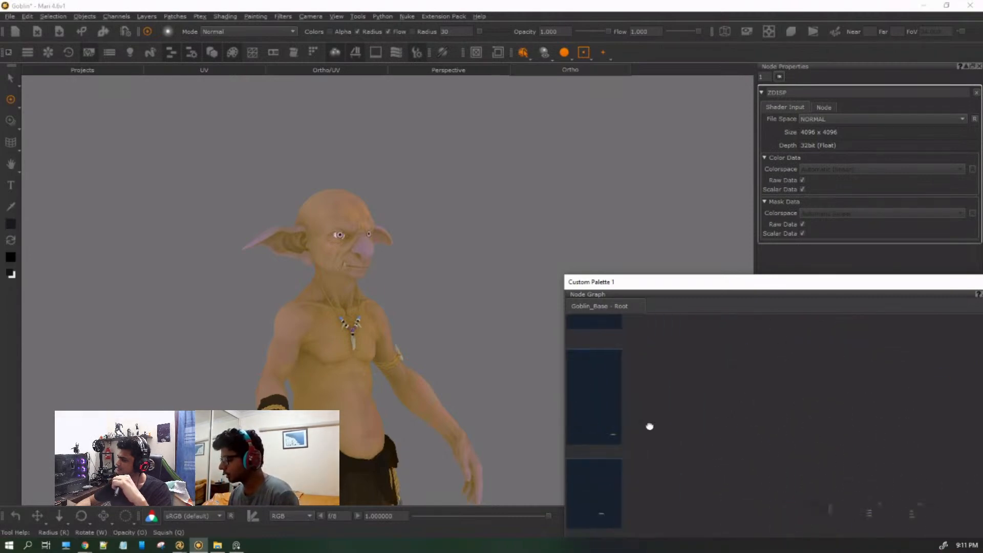
scroll(765, 364, "up", 2)
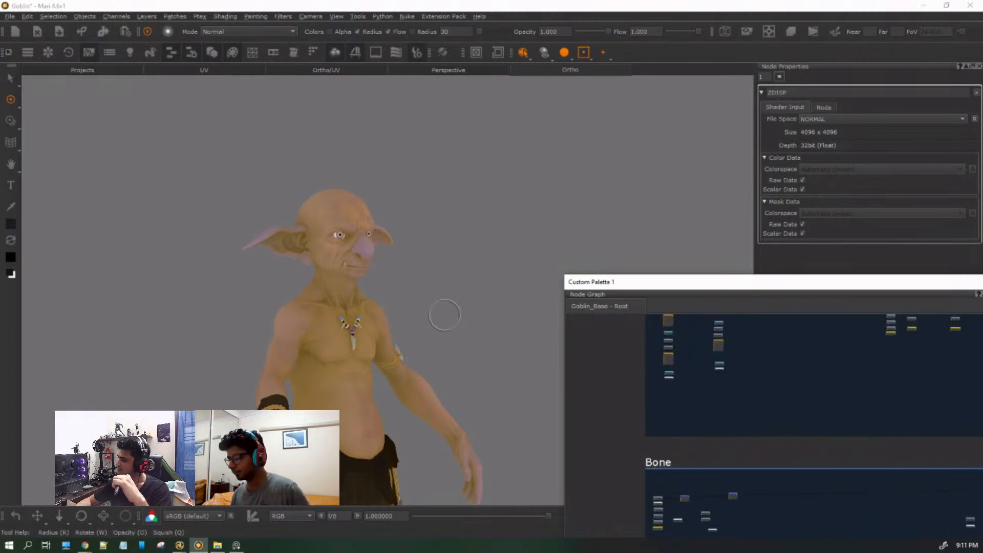
middle_click_drag(458, 385, 475, 218, "alt")
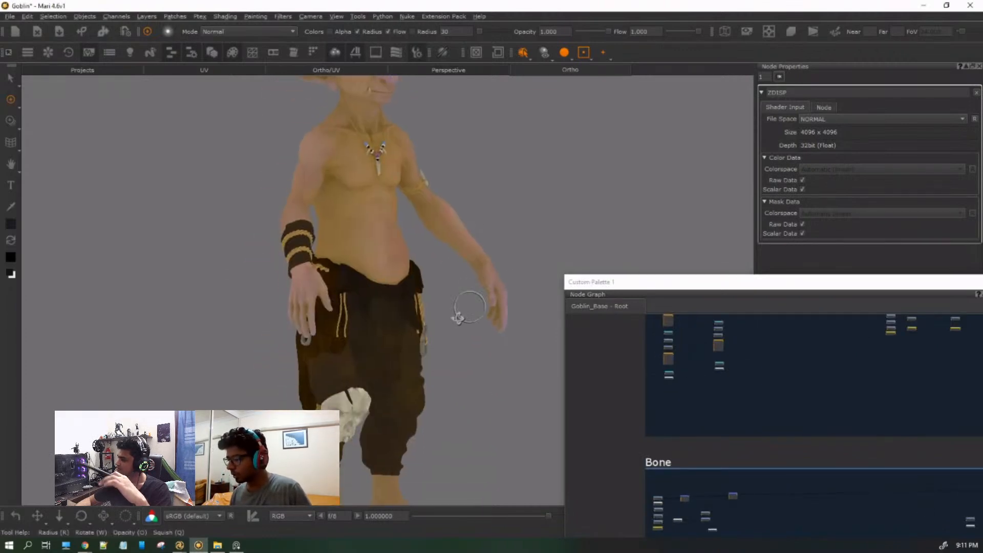
left_click_drag(472, 302, 421, 330, "alt")
right_click_drag(422, 329, 453, 328, "alt")
middle_click_drag(453, 327, 448, 256, "alt")
mouse_move(451, 257)
left_mouse_down("alt")
mouse_move(474, 259)
mouse_move(454, 262)
left_mouse_up("alt")
Locate the Cloth group and examine the nodes at the start of its chain.
middle_click_drag(804, 410, 762, 524)
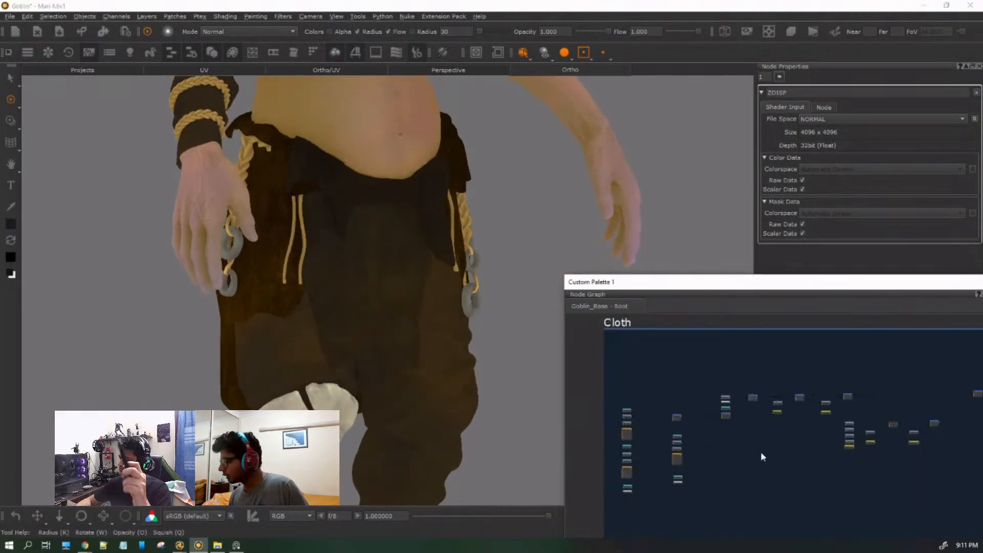
middle_click_drag(871, 480, 889, 504)
scroll(783, 460, "up", 4)
middle_click_drag(672, 445, 917, 455)
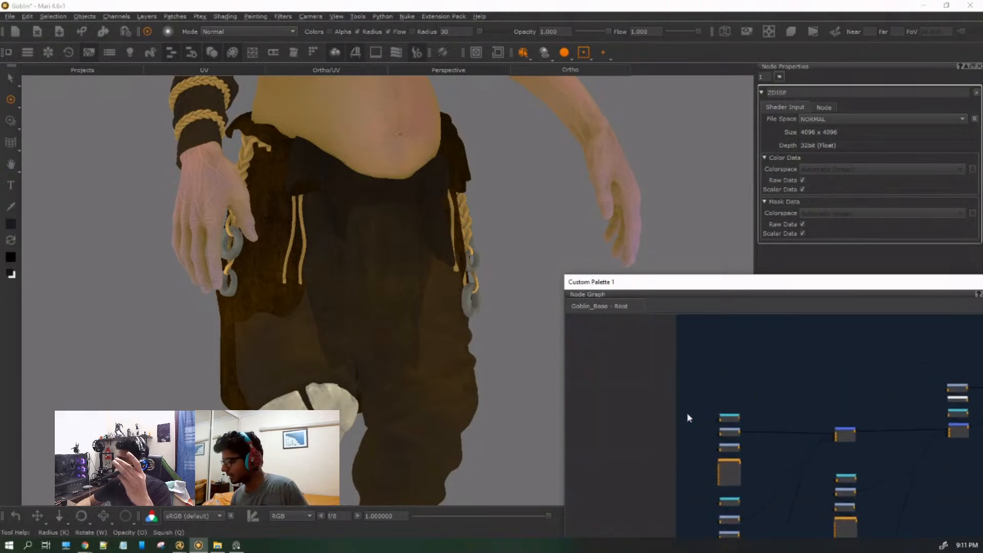
middle_click_drag(734, 471, 730, 393)
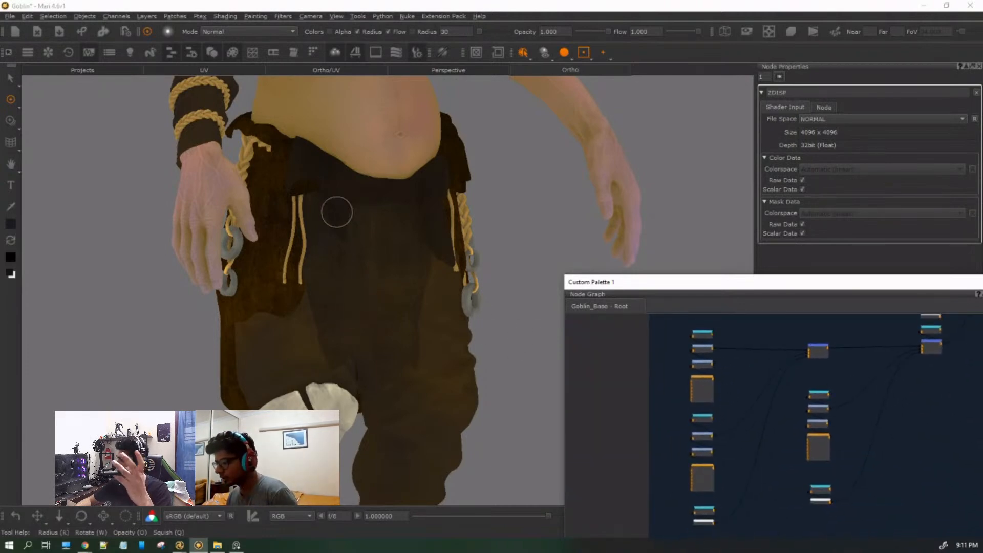
Switch to the reference board and examine the burlap and leather images for the cloth.
left_click(236, 545)
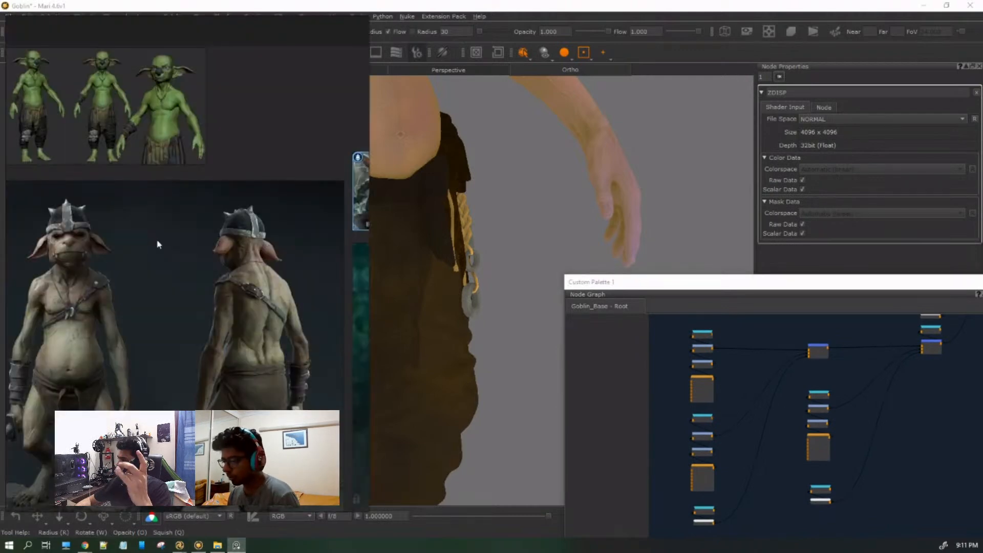
scroll(228, 320, "down", 3)
scroll(272, 348, "up", 5)
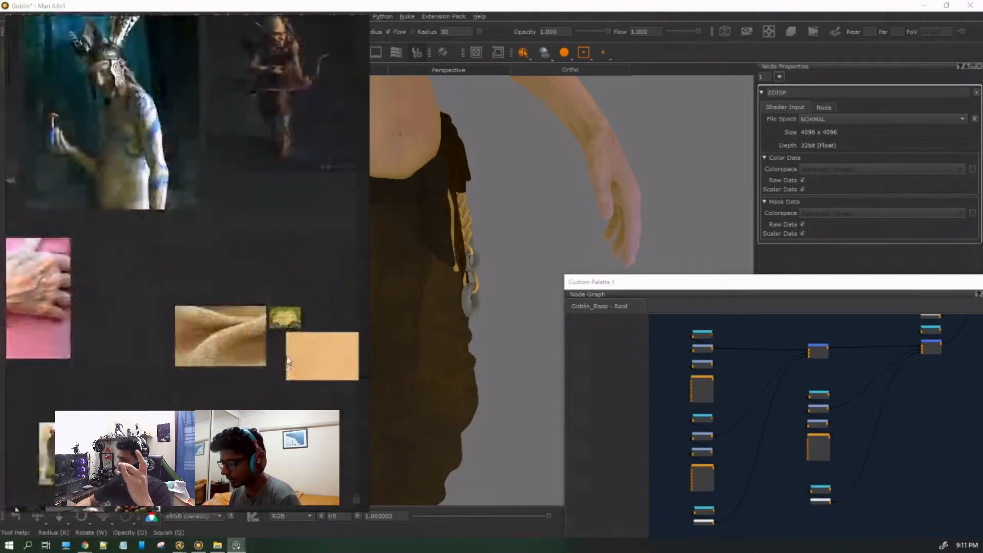
scroll(276, 366, "down", 1)
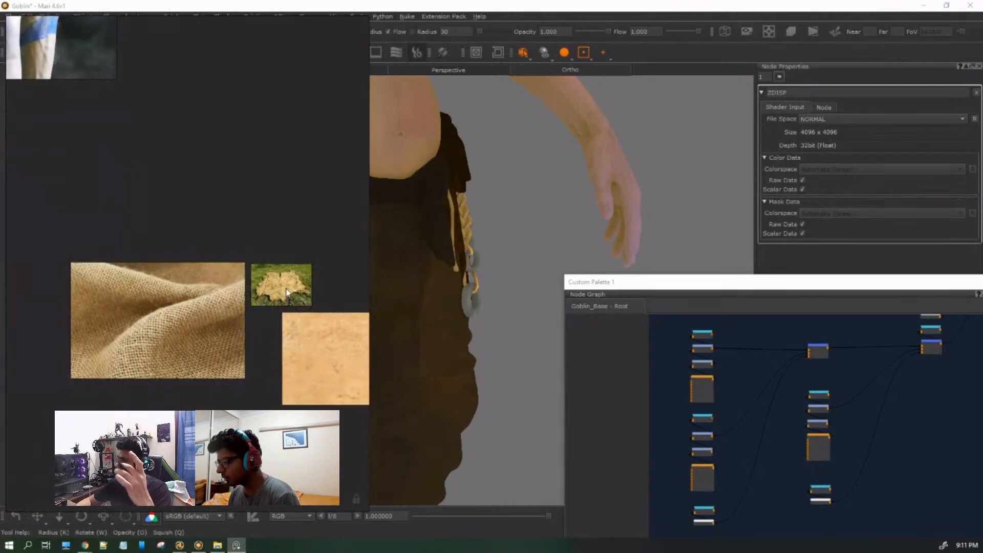
scroll(287, 299, "up", 2)
middle_click_drag(326, 291, 286, 311)
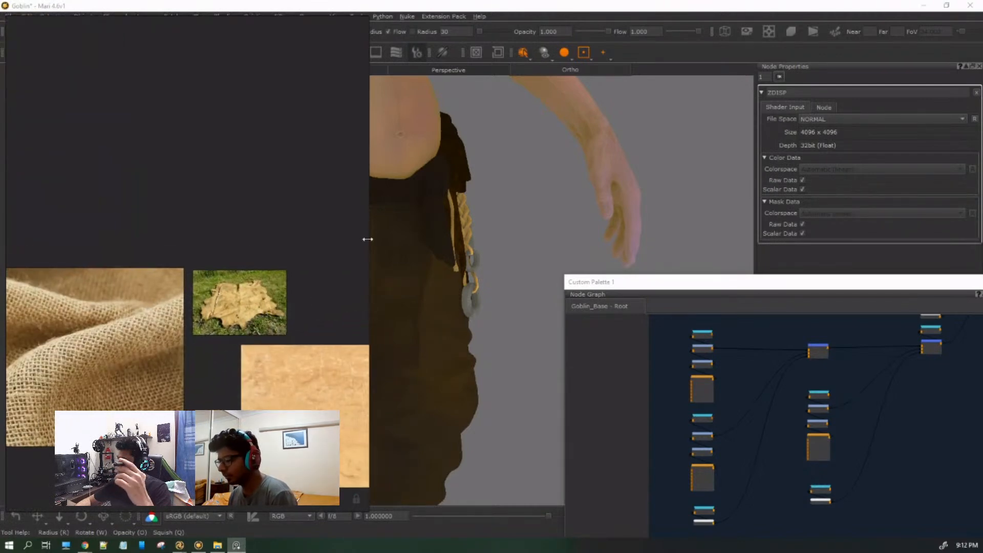
Compare the cloth on both sides of the goblin's trousers with the reference board's leather images.
left_click_drag(574, 209, 169, 195, "alt")
left_click_drag(411, 178, 406, 178, "alt")
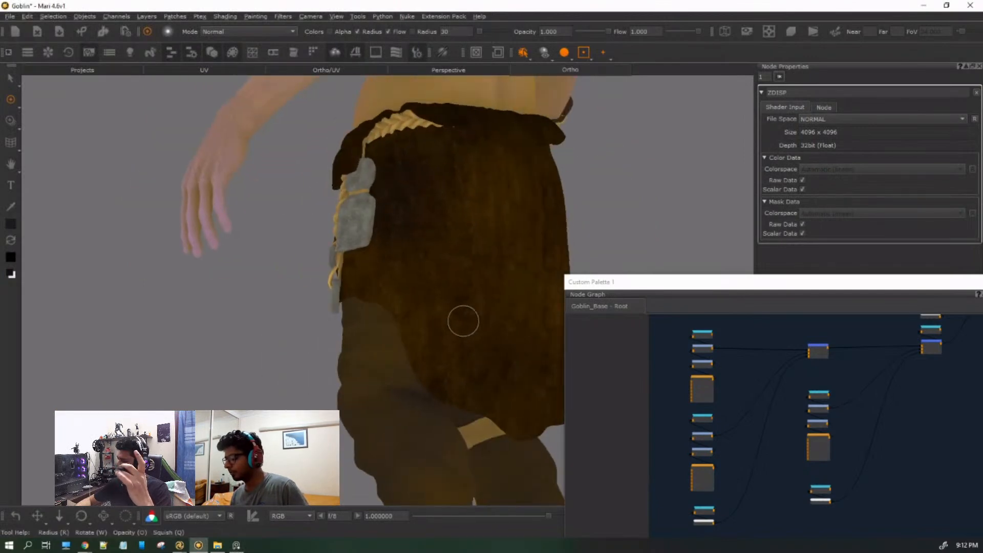
key("alt+Tab")
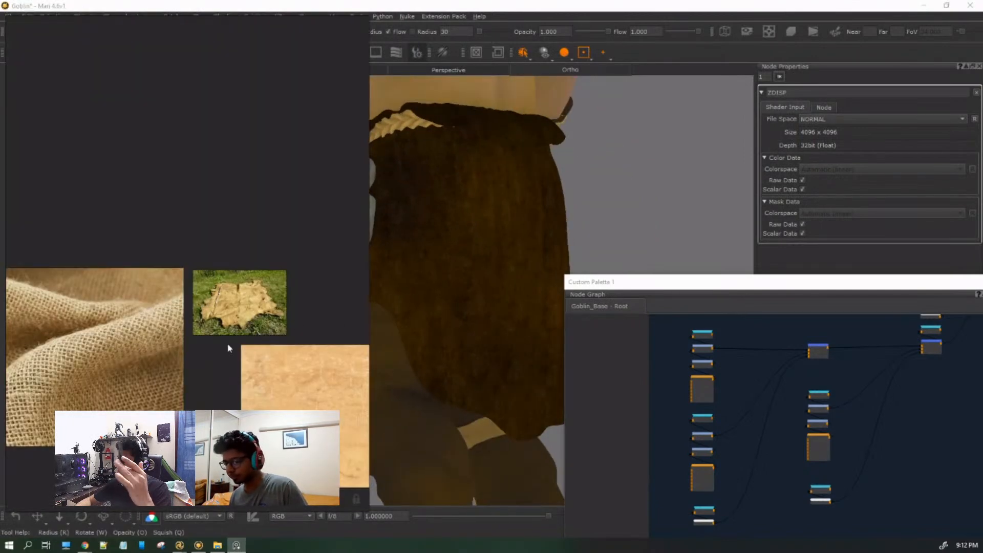
left_click_drag(485, 246, 717, 243, "alt")
left_click_drag(168, 245, 179, 242, "alt")
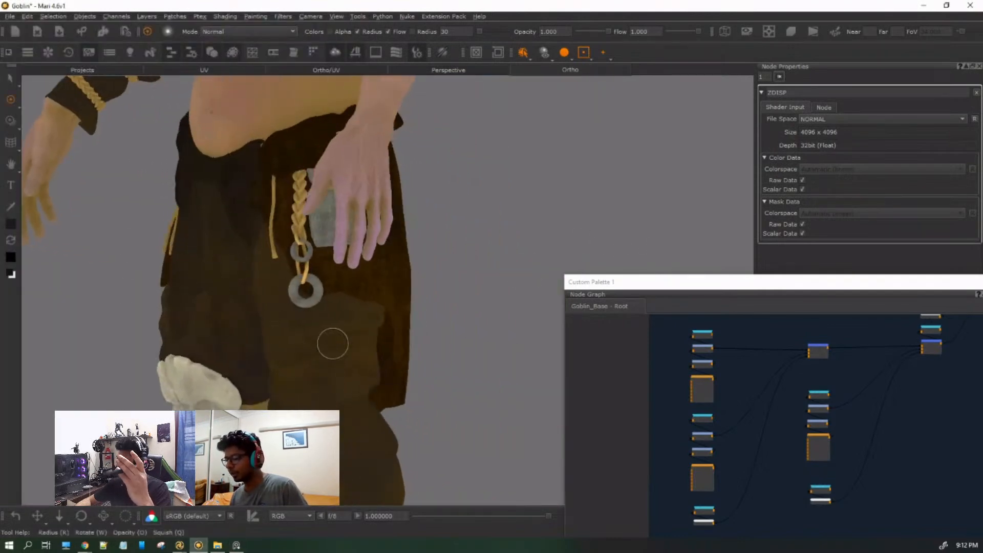
middle_click_drag(354, 437, 423, 395, "alt")
mouse_move(426, 397)
left_mouse_down("alt")
mouse_move(536, 393)
mouse_move(544, 374)
mouse_move(533, 373)
left_mouse_up("alt")
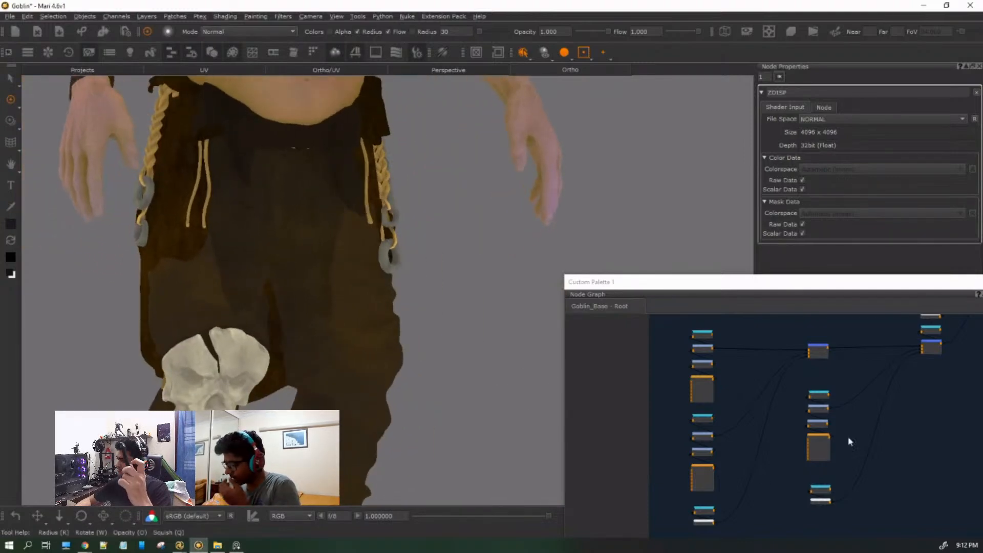
Preview the mask node at the far end of the Cloth group on the goblin.
scroll(818, 451, "down", 3)
middle_click_drag(891, 461, 652, 467)
scroll(653, 467, "down", 4)
middle_click_drag(792, 476, 733, 442)
left_click_drag(837, 485, 871, 517)
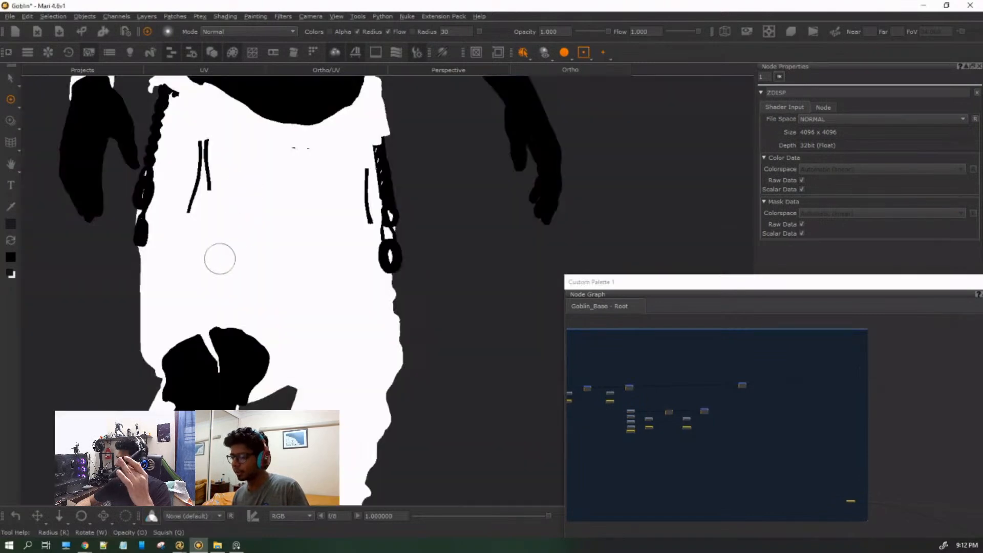
Turn on the wireframe display and frame the masked trousers around the goblin's knee.
middle_click_drag(220, 260, 375, 296, "alt")
left_click_drag(392, 327, 484, 338, "alt")
key("alt+w")
middle_click_drag(349, 420, 376, 342, "alt")
right_click_drag(376, 342, 459, 378, "alt")
Set the wireframe colour to a dark grey with value 22 in the display properties.
right_click(459, 377)
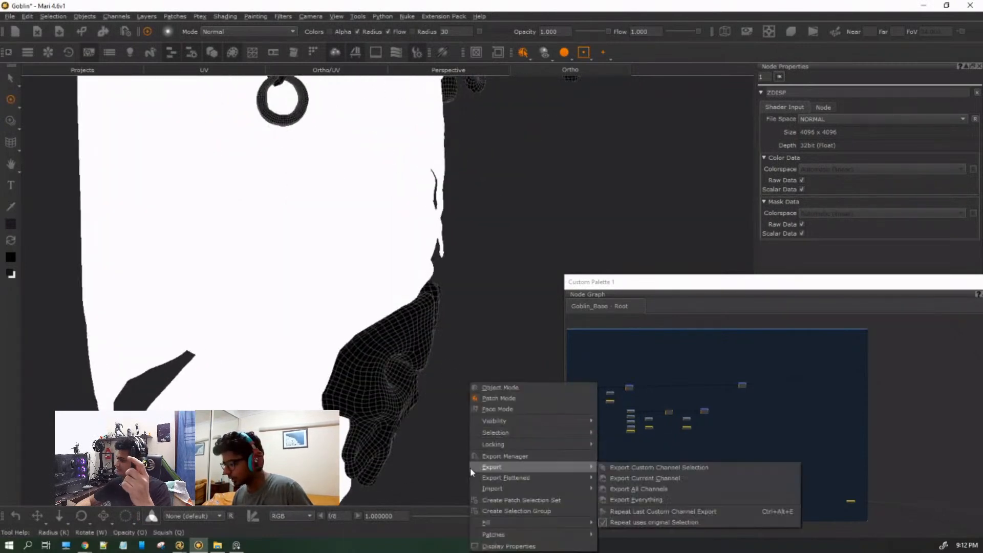
left_click(511, 541)
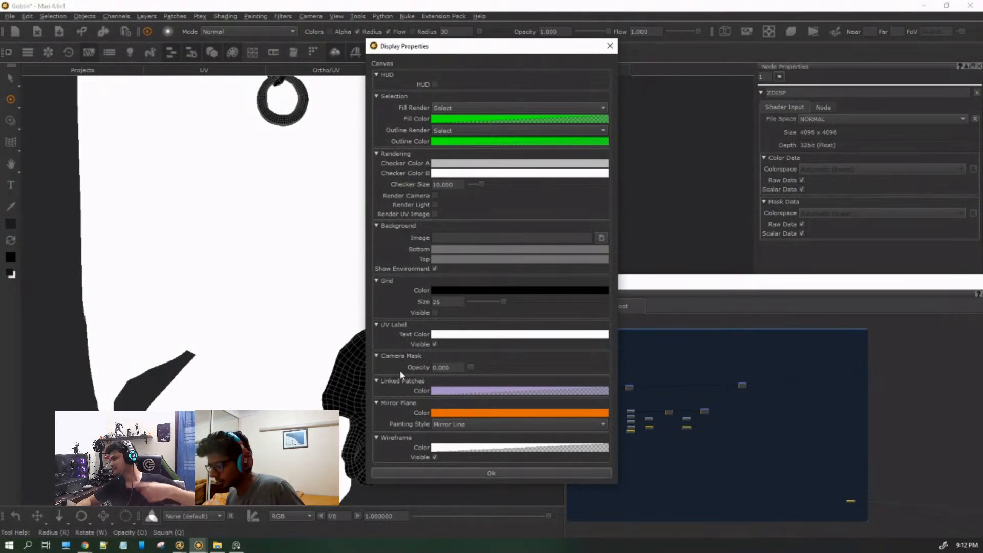
left_click(455, 449)
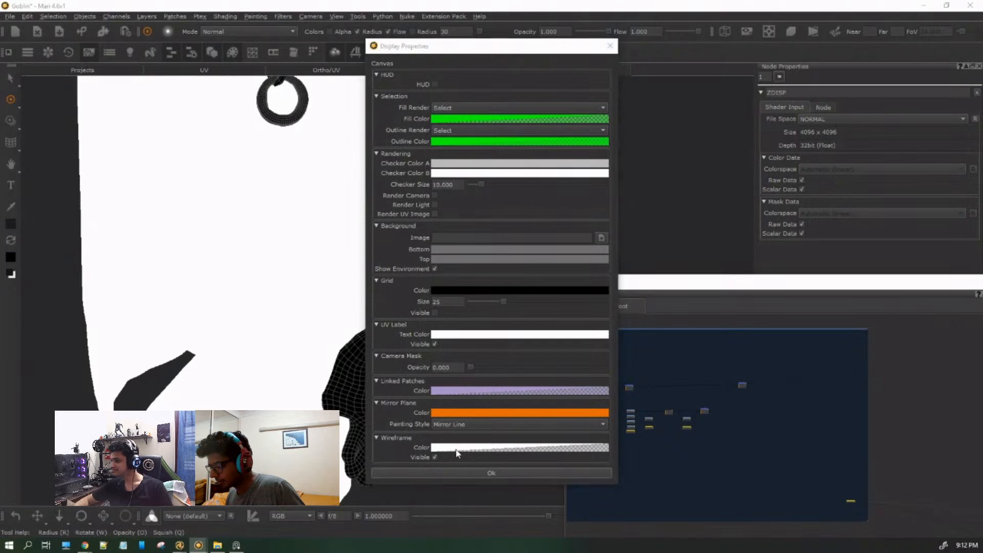
left_click_drag(742, 221, 710, 223)
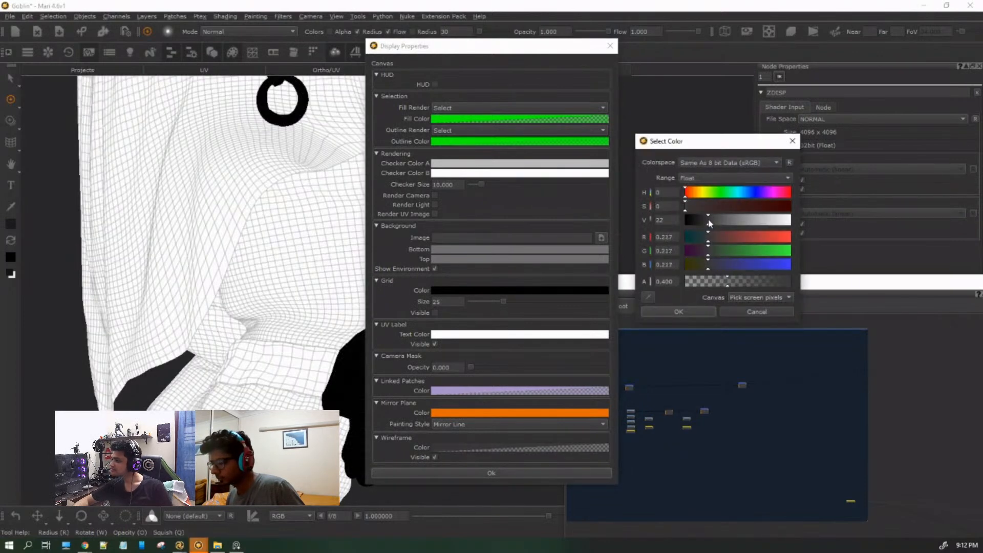
left_click(683, 311)
left_click(488, 472)
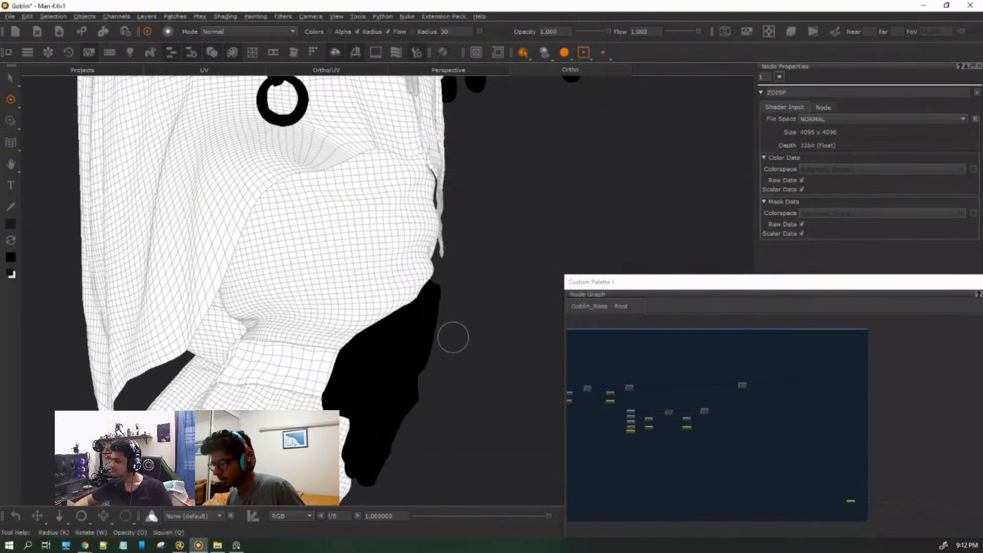
Examine the wireframed cloth mask across the goblin's trousers and arm wraps.
scroll(465, 340, "down", 5)
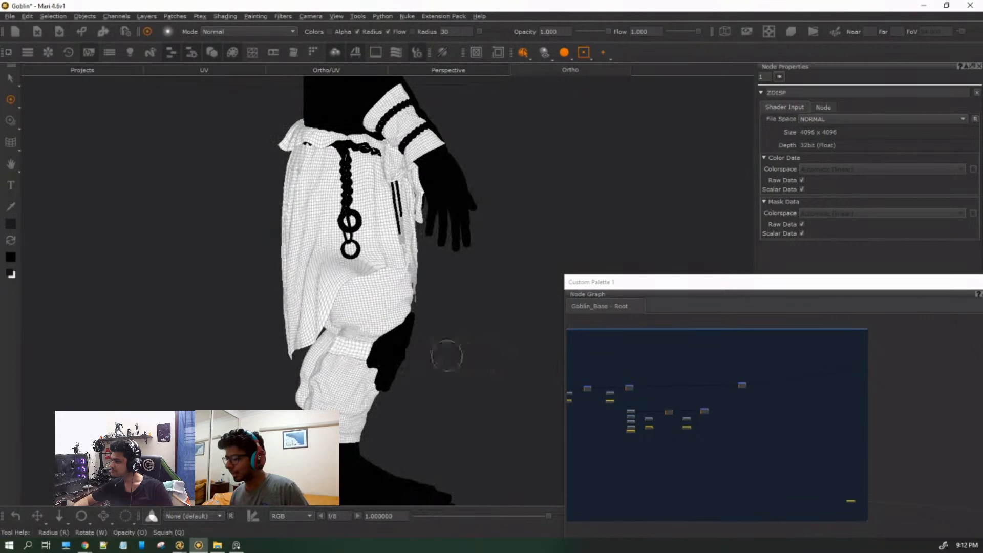
left_click_drag(511, 335, 451, 271, "alt")
middle_click_drag(461, 318, 438, 209, "alt")
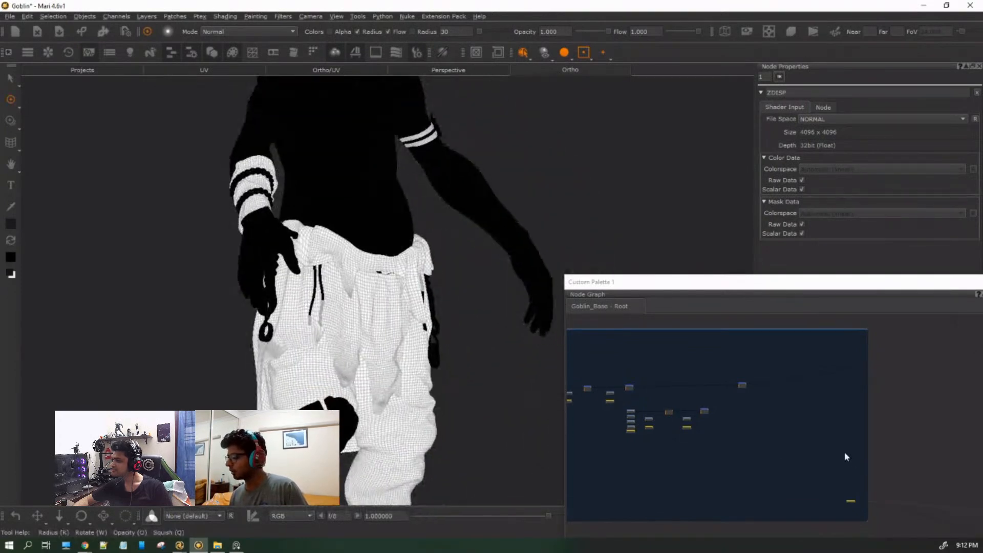
Show the textured colour result on the goblin in place of the cloth mask and return to the Cloth group.
left_click(747, 383)
scroll(772, 400, "down", 5)
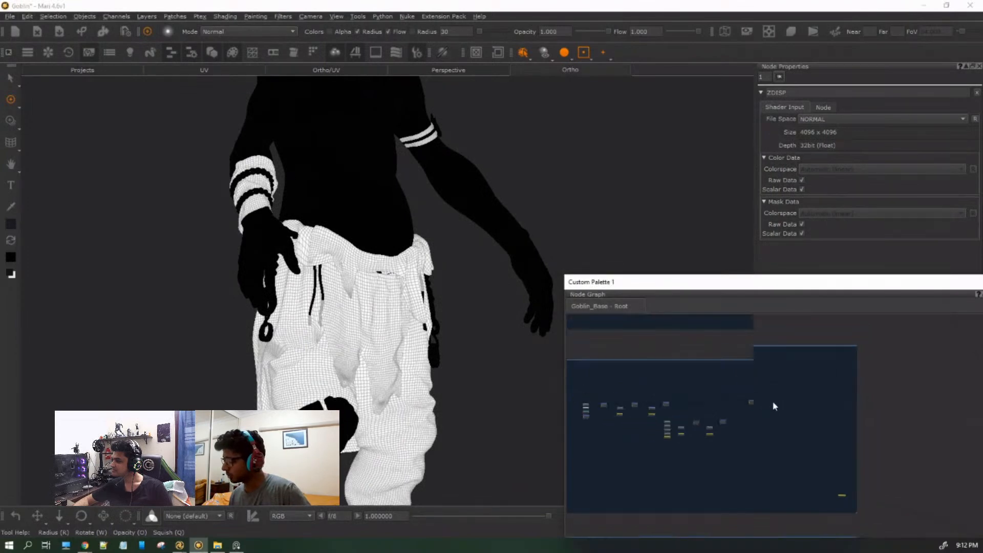
scroll(832, 461, "down", 10)
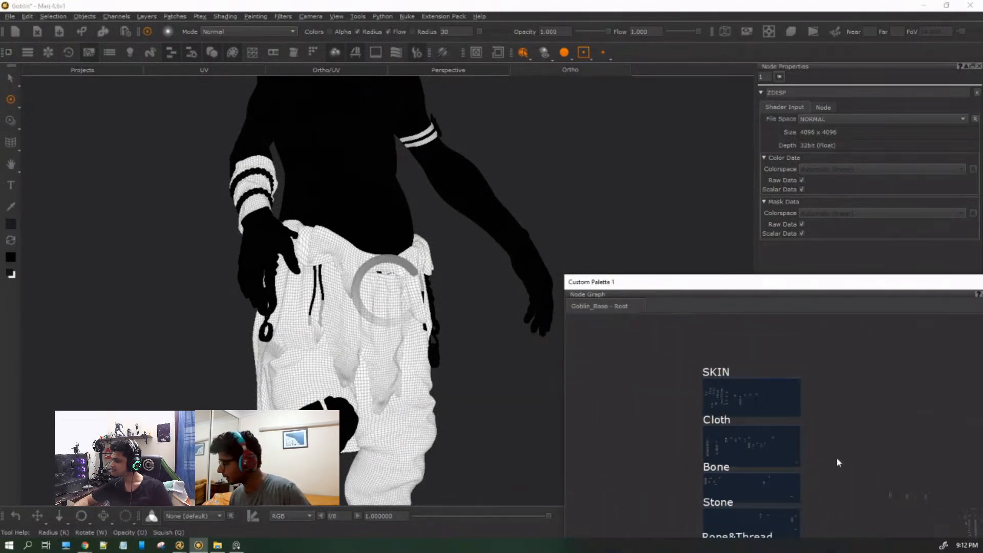
mouse_move(717, 361)
middle_mouse_down()
mouse_move(716, 403)
mouse_move(822, 477)
middle_mouse_up()
scroll(720, 347, "up", 3)
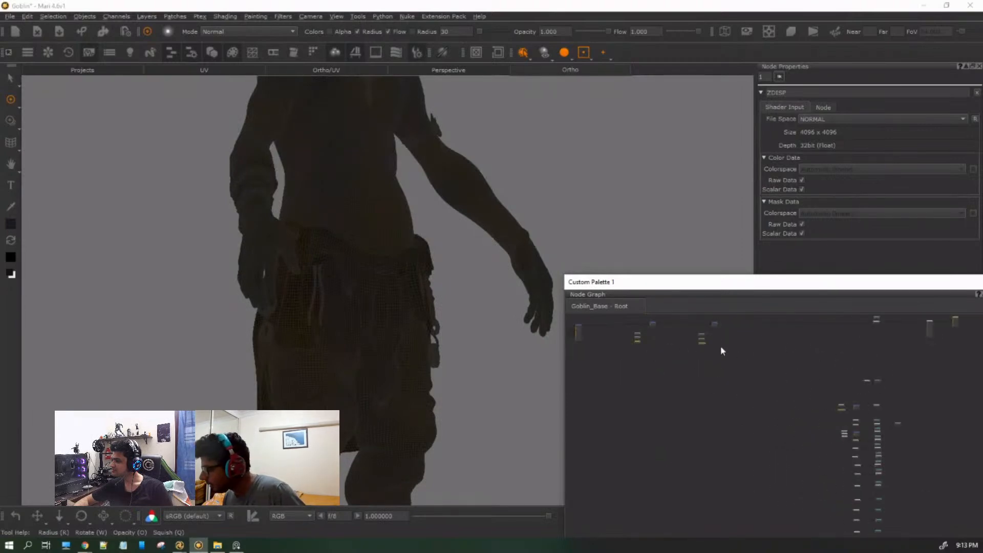
middle_click_drag(681, 403, 979, 485)
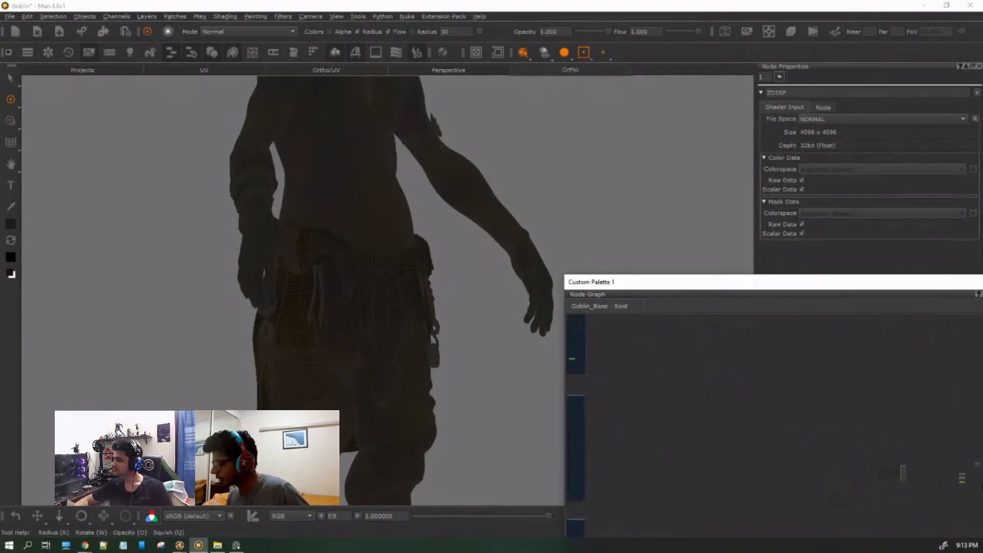
middle_click_drag(686, 436, 871, 440)
scroll(715, 430, "down", 3)
middle_click_drag(711, 430, 814, 490)
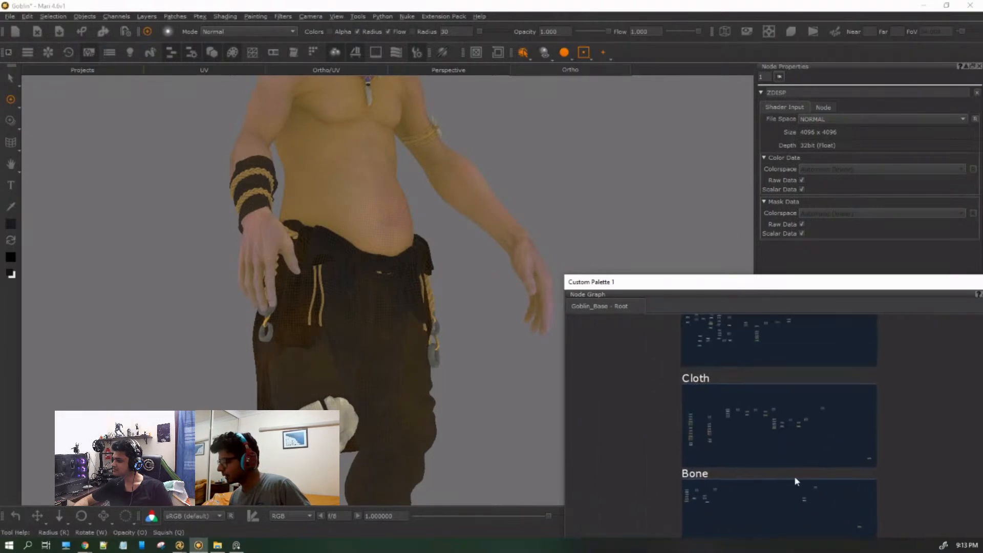
Examine the first node columns of the Cloth group alongside the goblin's textured trousers and arm wraps.
scroll(718, 415, "up", 3)
scroll(718, 415, "up", 1)
middle_click_drag(635, 397, 922, 440)
scroll(842, 444, "up", 4)
middle_click_drag(842, 444, 895, 440)
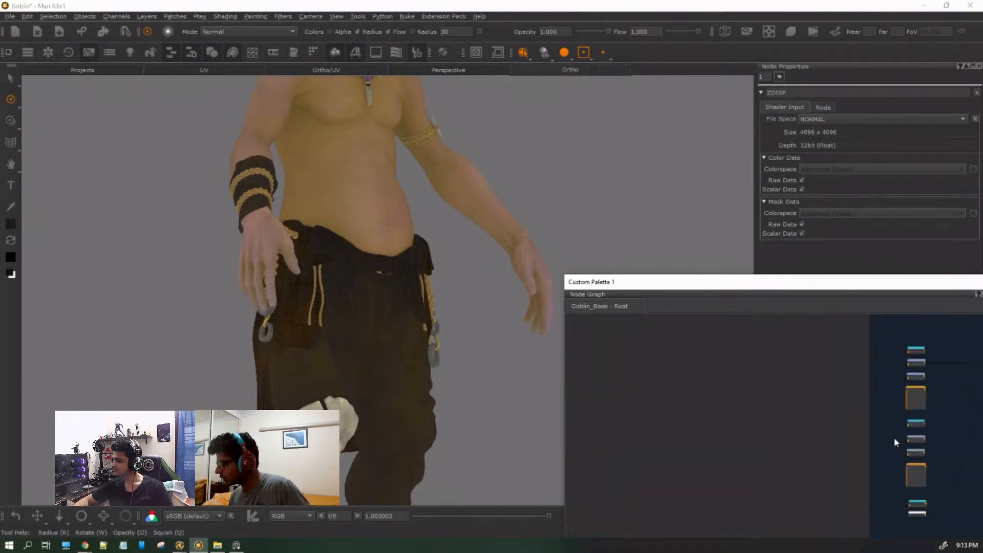
right_click_drag(881, 439, 718, 432, "alt")
middle_click_drag(855, 429, 662, 408)
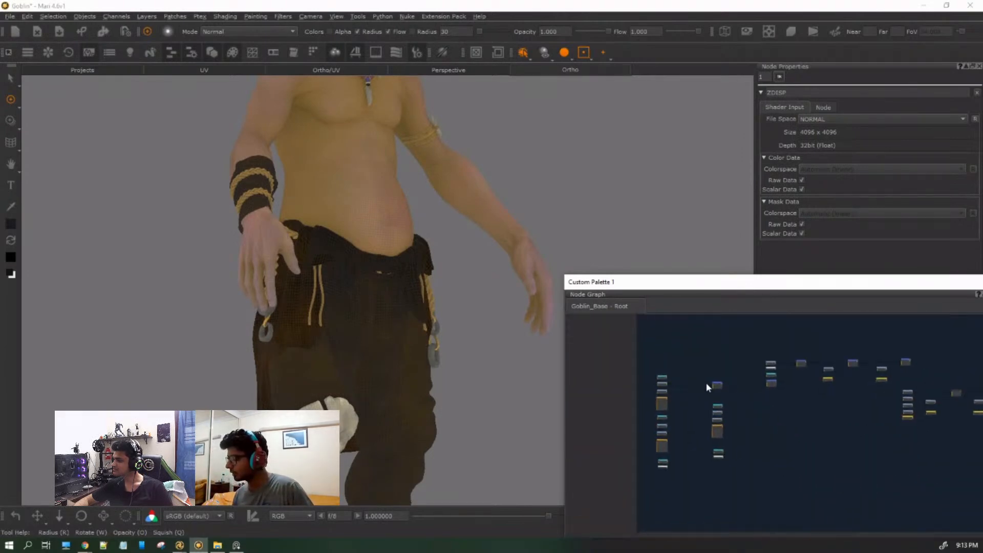
right_click_drag(706, 385, 896, 394, "alt")
middle_click_drag(647, 397, 830, 471)
right_click_drag(829, 469, 792, 467, "alt")
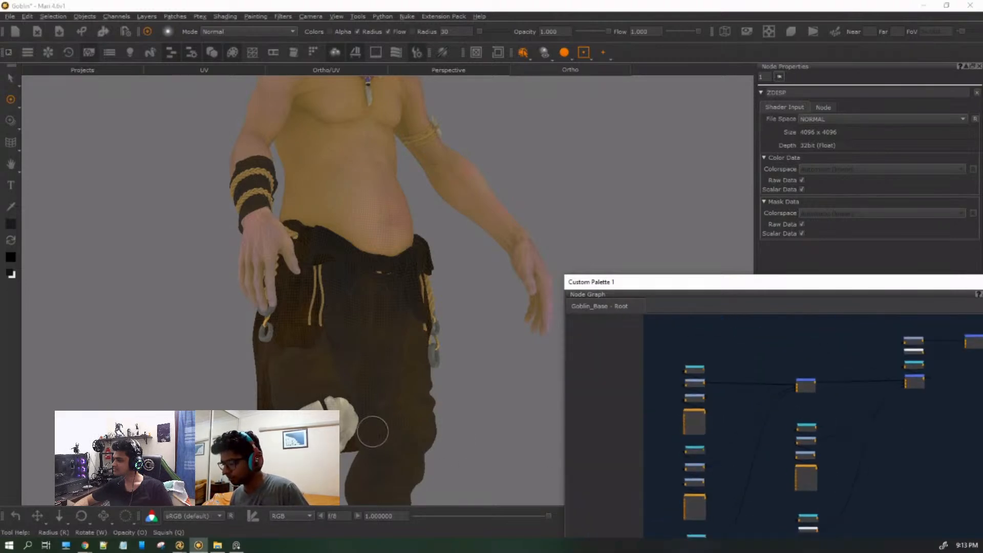
middle_click_drag(376, 318, 377, 355, "alt")
mouse_move(377, 356)
left_mouse_down("alt")
mouse_move(439, 362)
mouse_move(373, 358)
left_mouse_up("alt")
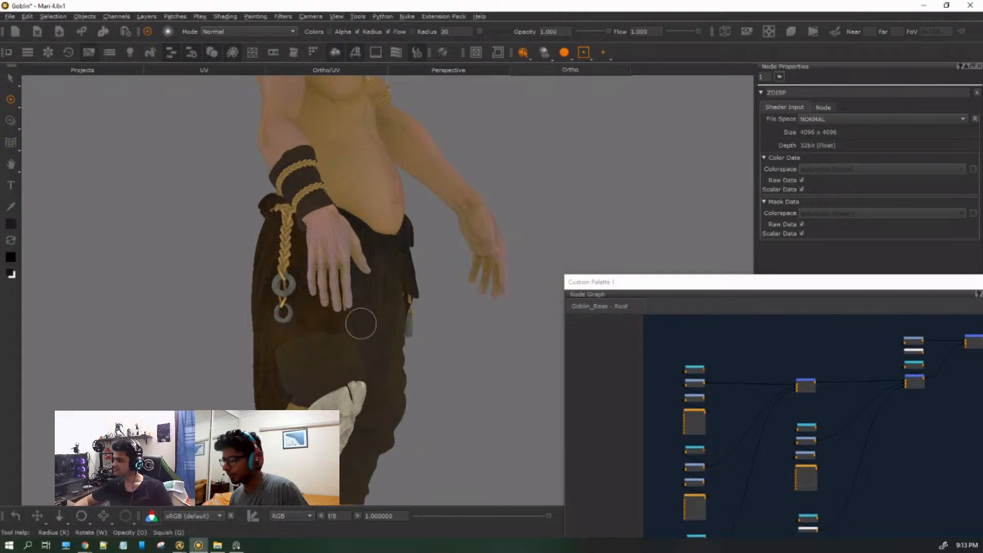
left_click_drag(369, 321, 442, 379, "alt")
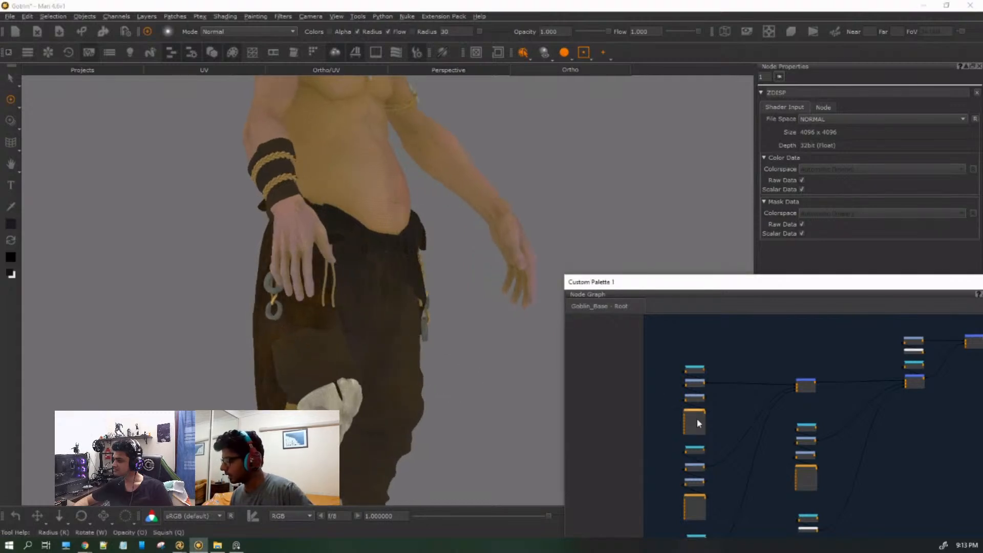
Open the properties of the upper projection node in the Cloth group's first column and reposition the floating palette to show more graph.
scroll(696, 419, "up", 3)
middle_click_drag(678, 410, 766, 458)
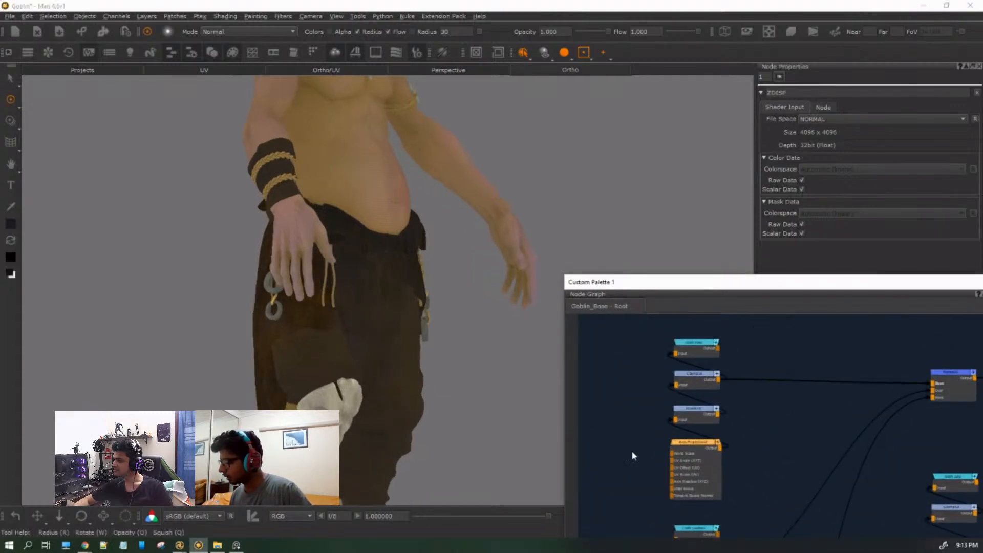
left_click(714, 453)
scroll(724, 420, "down", 2)
left_click_drag(878, 287, 723, 167)
scroll(774, 376, "down", 2)
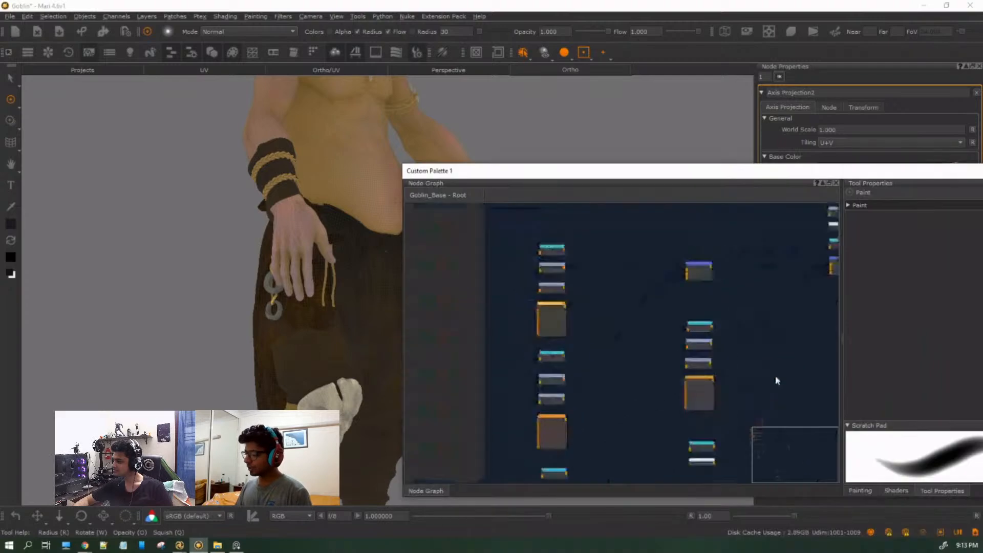
middle_click_drag(774, 377, 692, 388)
mouse_move(792, 176)
left_mouse_down()
mouse_move(799, 257)
mouse_move(874, 325)
mouse_move(799, 429)
mouse_move(787, 186)
left_mouse_up()
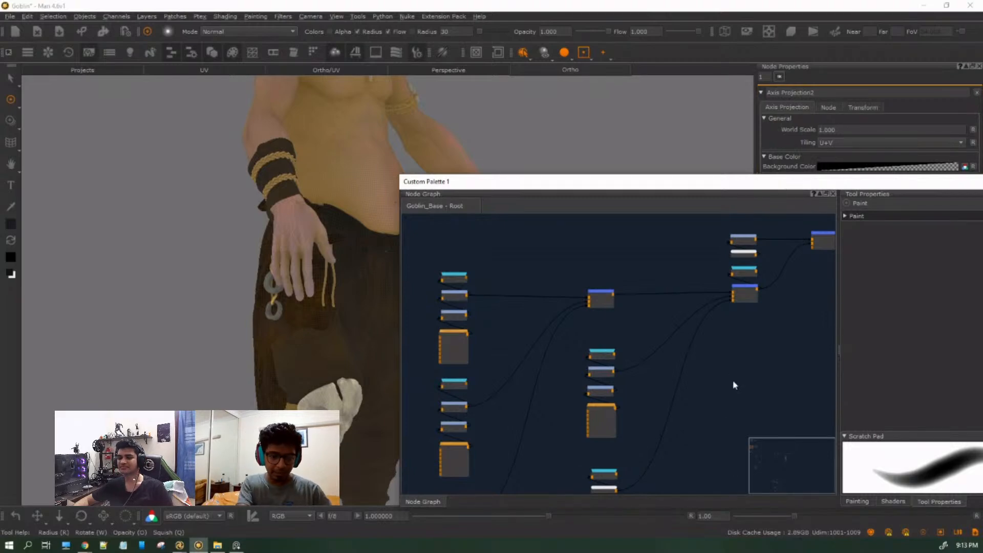
Search the node creation list for triplanar nodes and look through the matching types.
key("Tab")
type("tri")
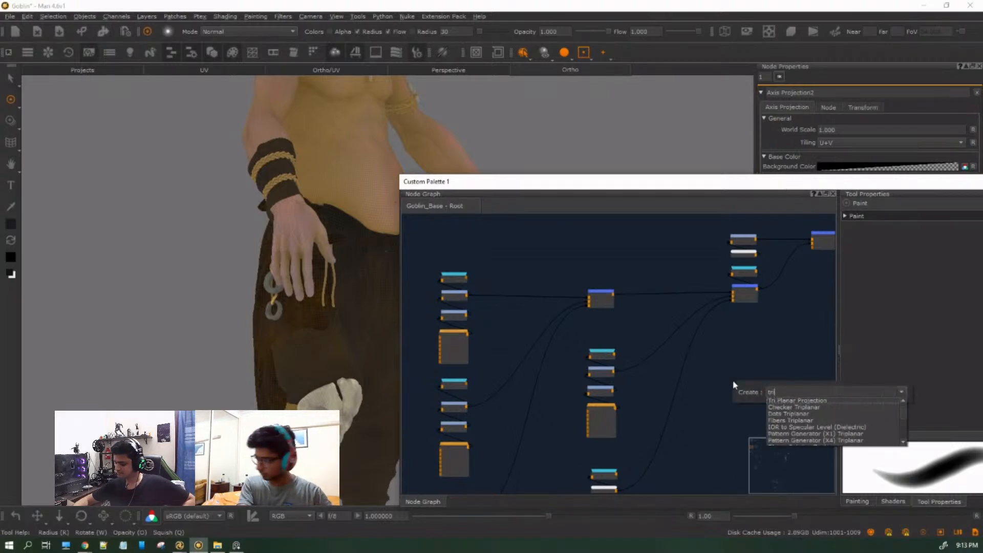
type("p")
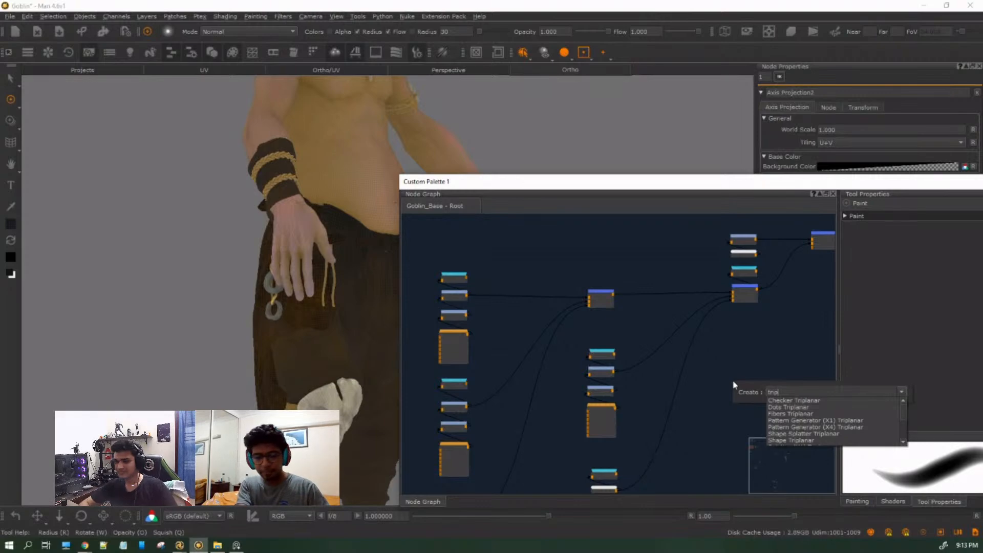
key("BackSpace")
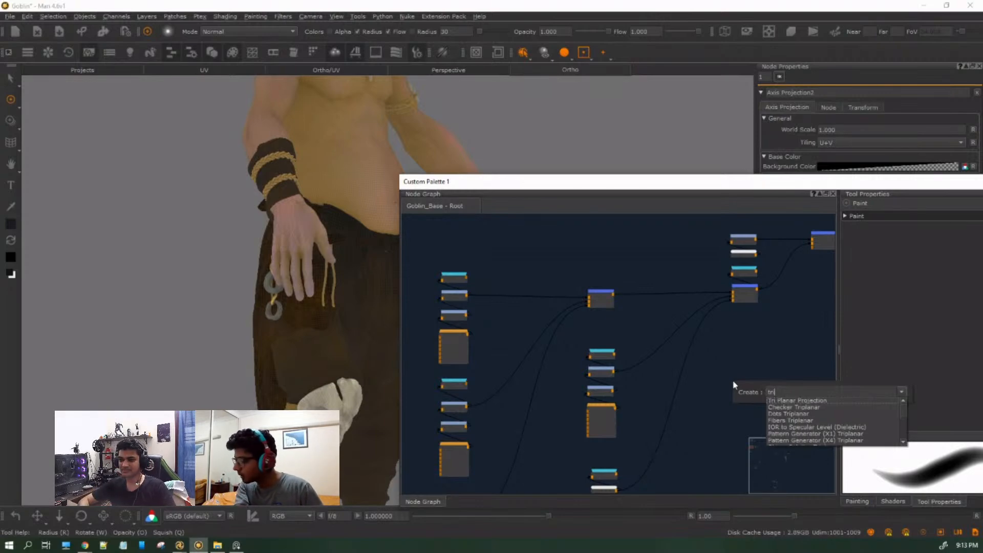
type("plan")
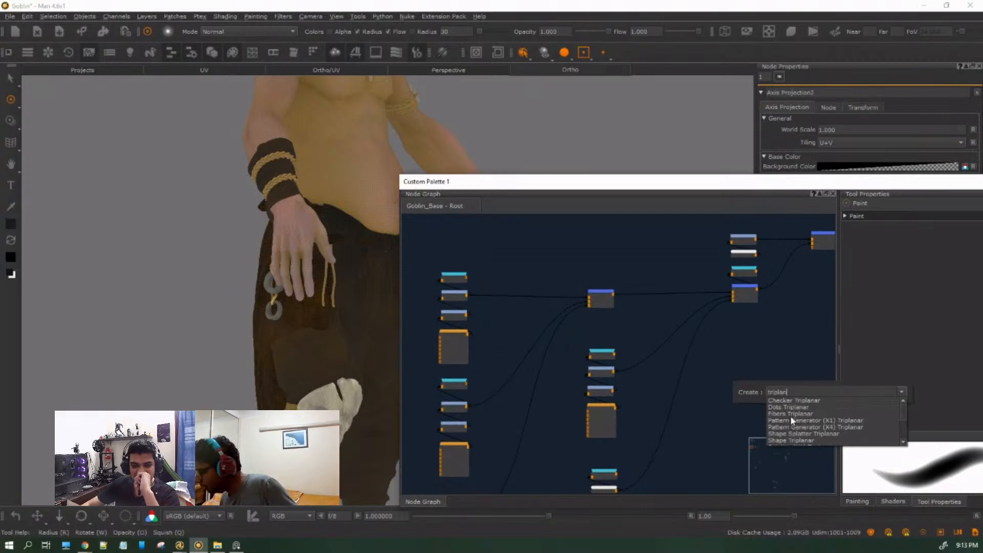
scroll(798, 420, "down", 5)
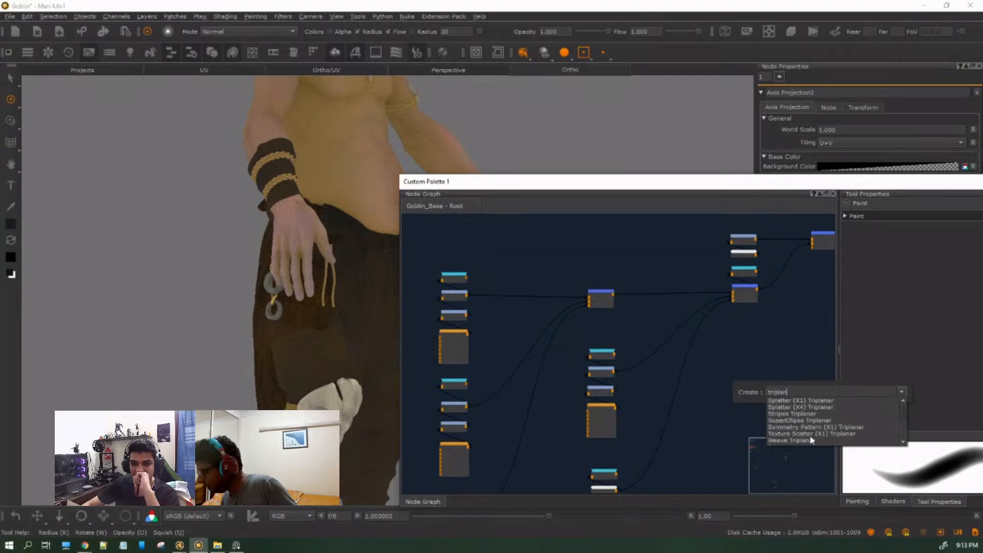
key("BackSpace")
key("BackSpace")
key("BackSpace")
key("BackSpace")
key("BackSpace")
key("BackSpace")
key("BackSpace")
type("triplana")
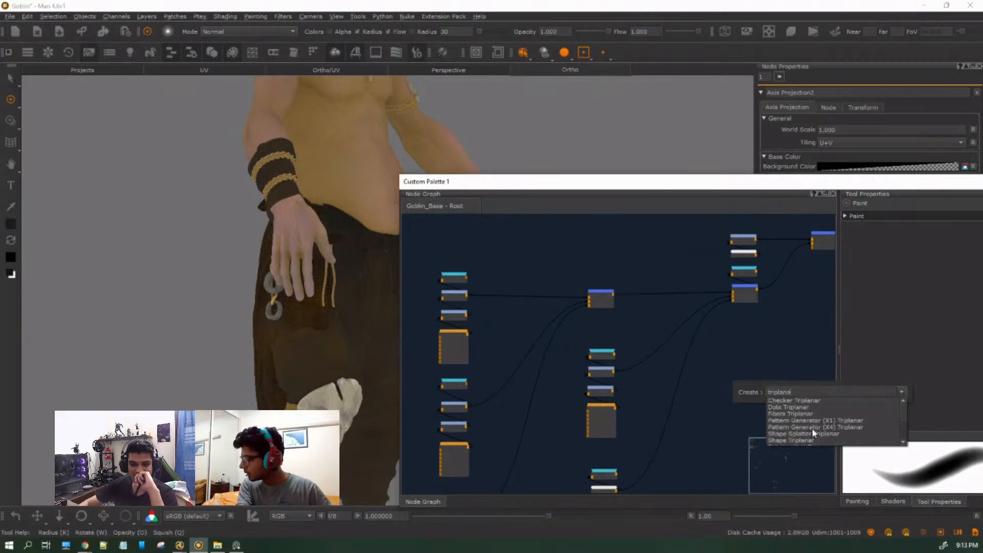
type(" p")
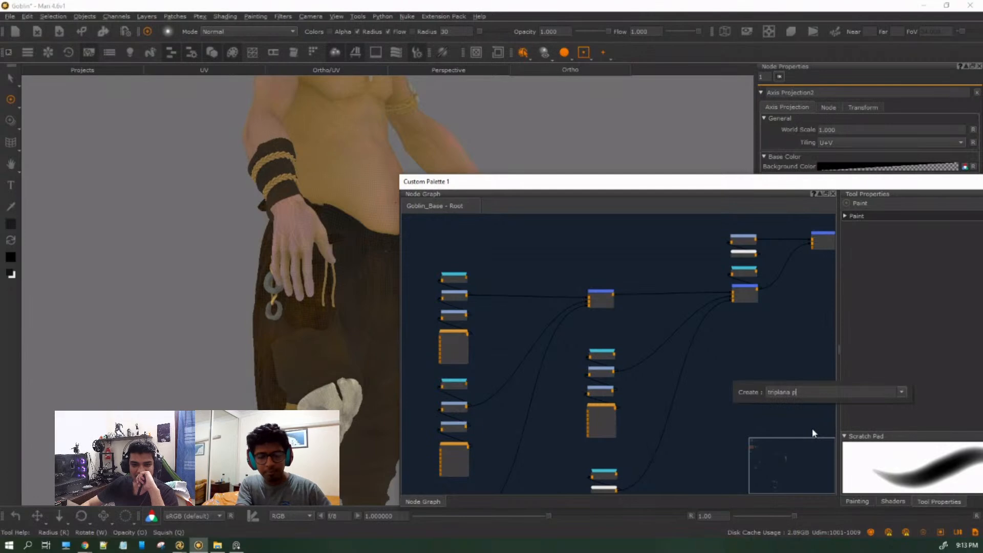
key("BackSpace")
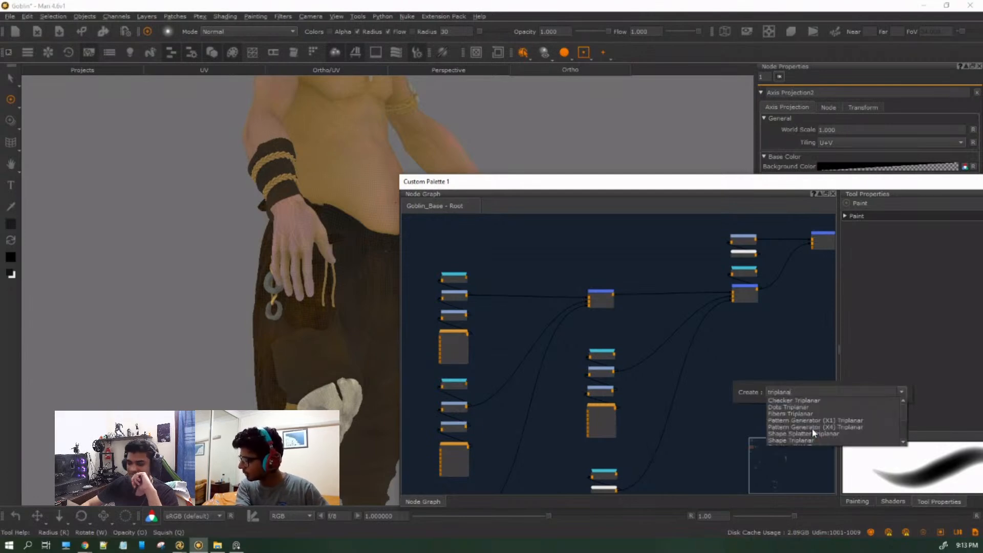
scroll(813, 428, "down", 3)
scroll(829, 425, "up", 3)
left_click(828, 422)
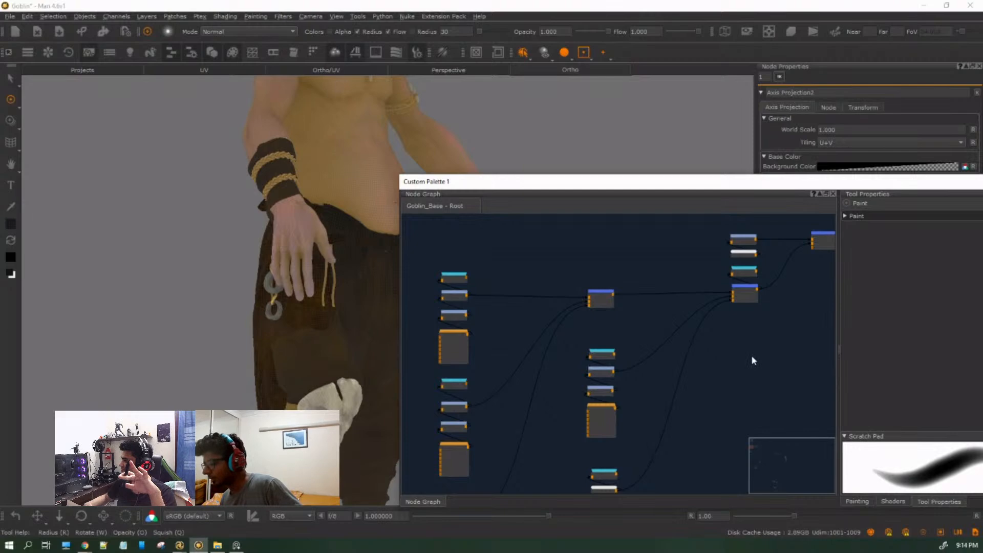
Examine how the Cloth group's first projection node columns connect into the merge nodes.
scroll(619, 377, "down", 2)
middle_click_drag(719, 334, 715, 386)
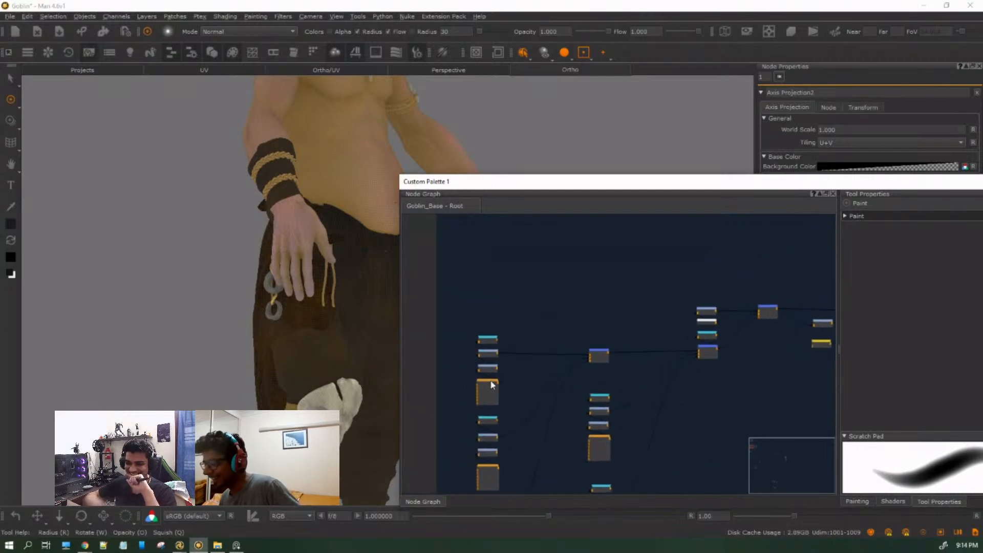
scroll(492, 385, "up", 2)
middle_click_drag(492, 389, 578, 368)
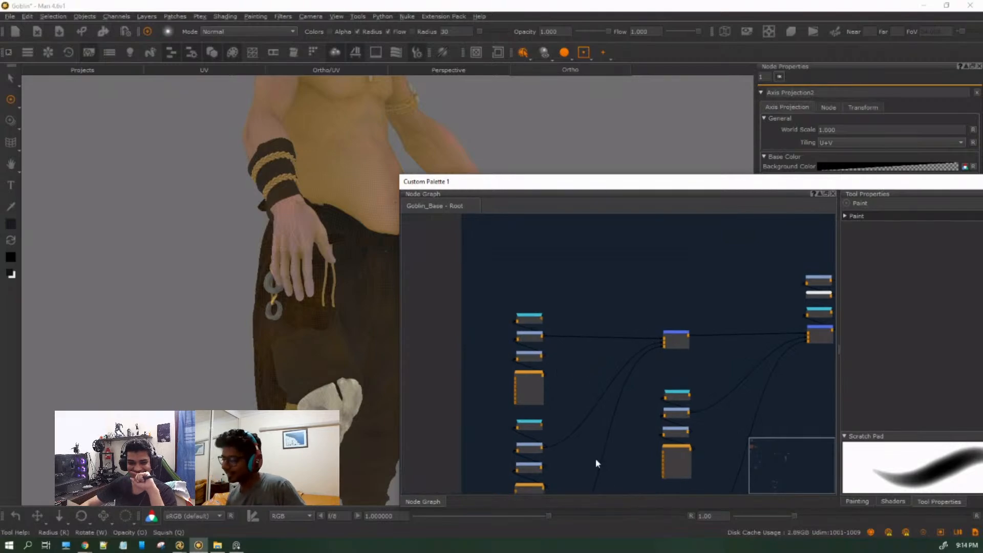
middle_click_drag(577, 362, 617, 358)
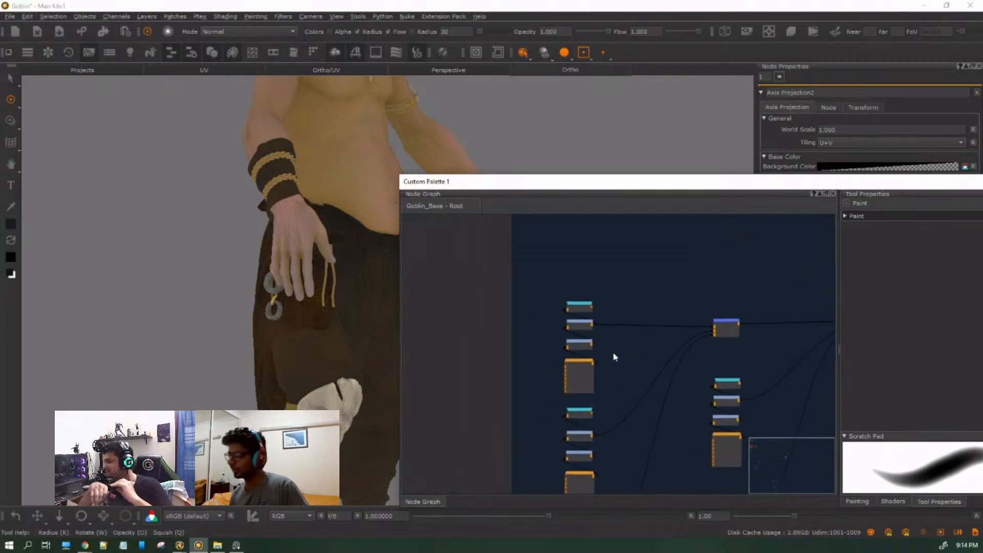
scroll(617, 355, "down", 2)
scroll(660, 396, "down", 3)
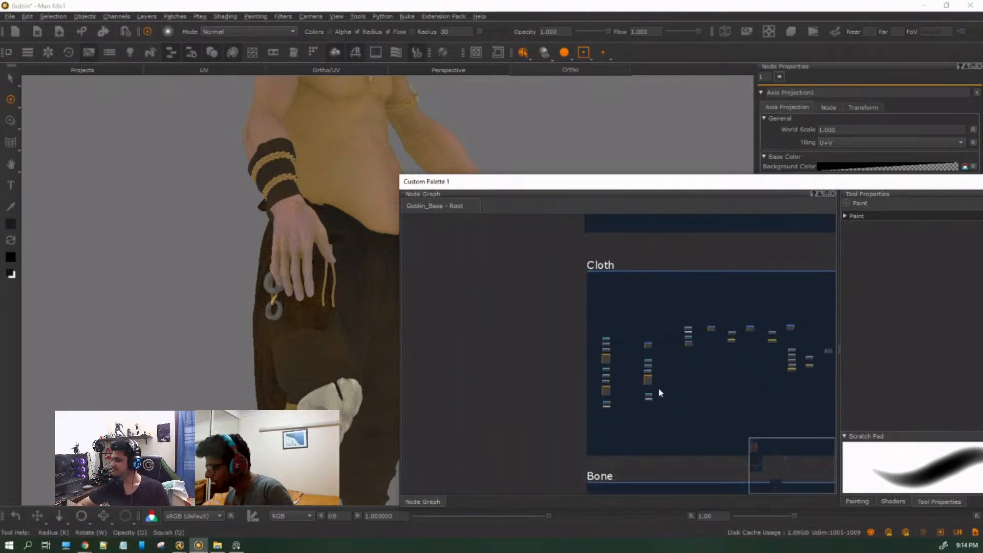
scroll(659, 393, "up", 2)
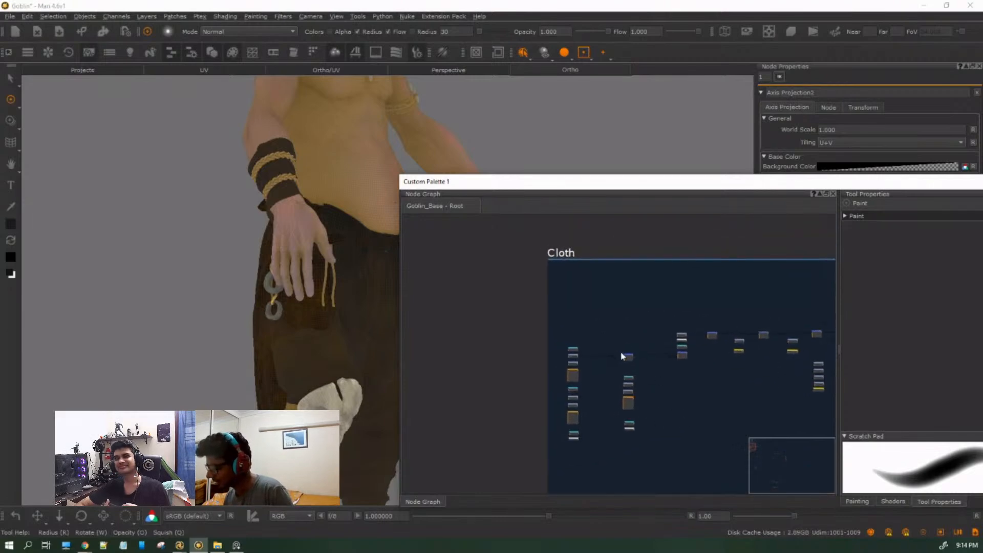
scroll(574, 374, "up", 3)
middle_click_drag(562, 393, 563, 376)
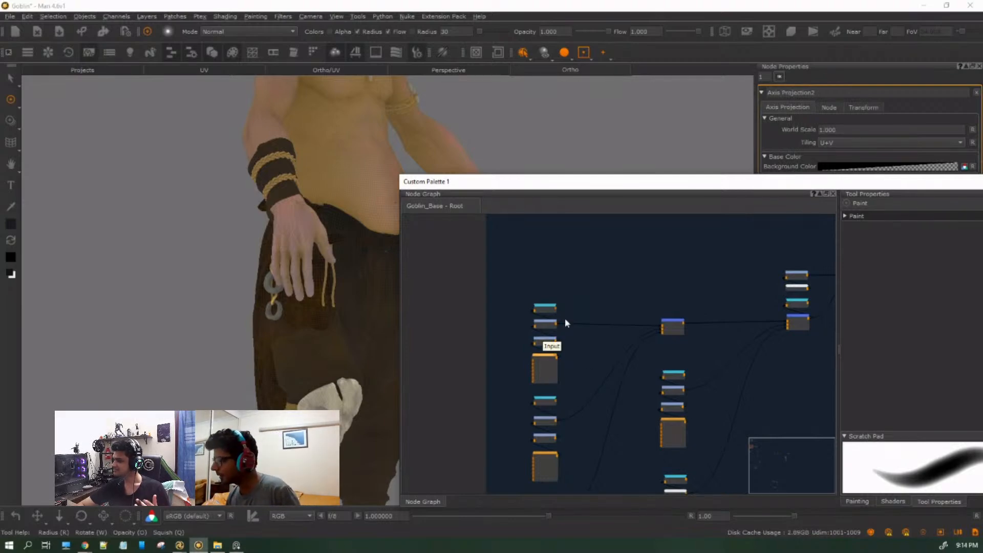
Uncover the Axis Projection node's properties, try a slightly smaller World Scale, and undo the change.
left_click_drag(825, 184, 761, 326)
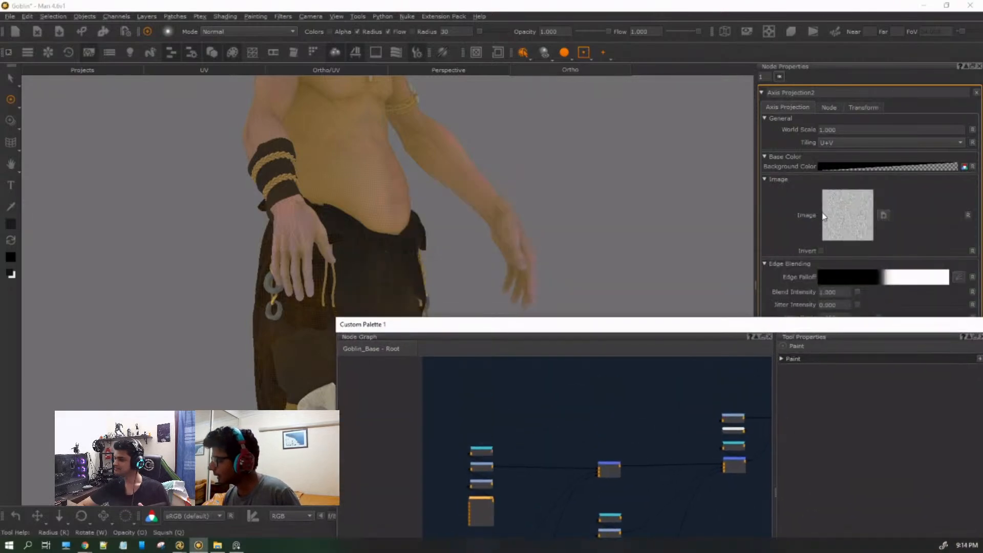
double_click(844, 129)
type("0.995")
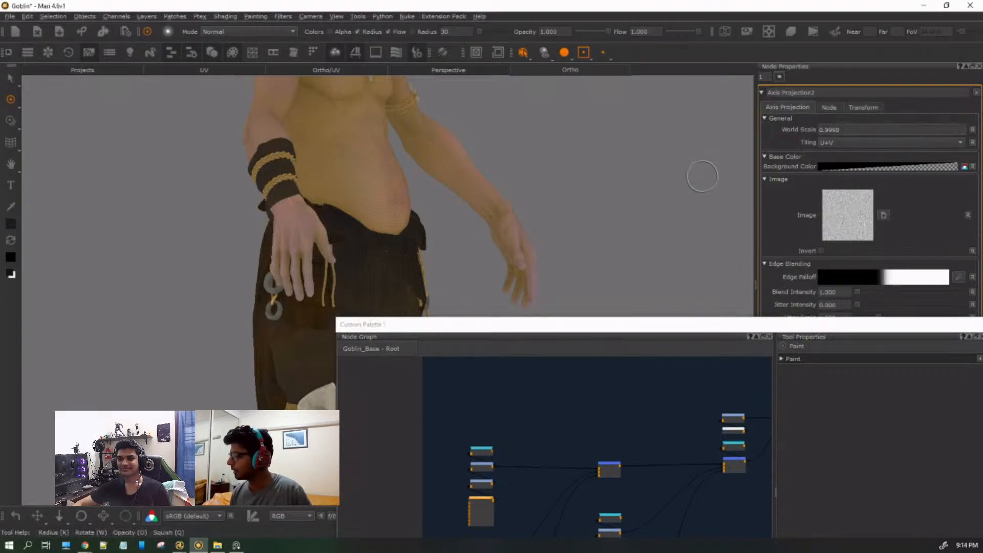
left_click(641, 398)
key("ctrl+z")
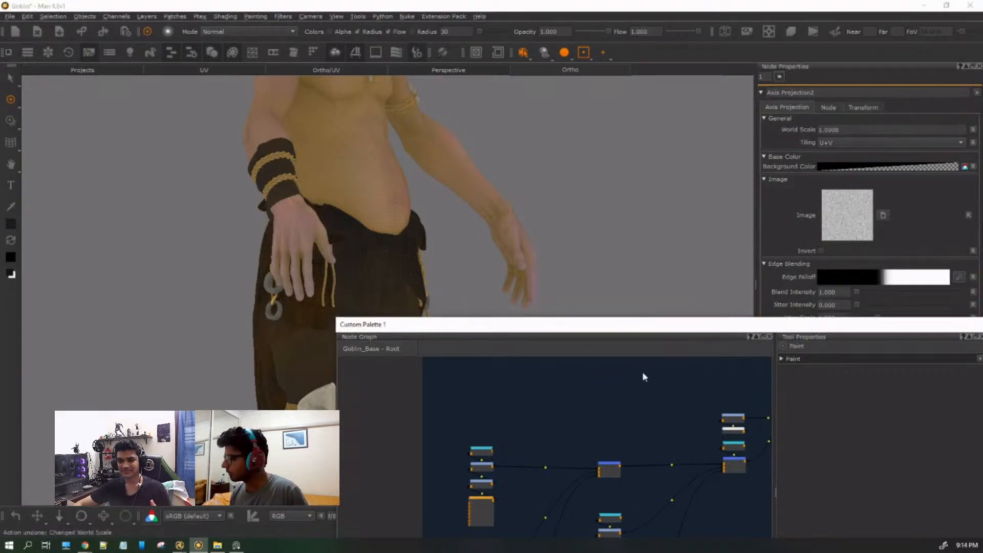
scroll(650, 425, "down", 5)
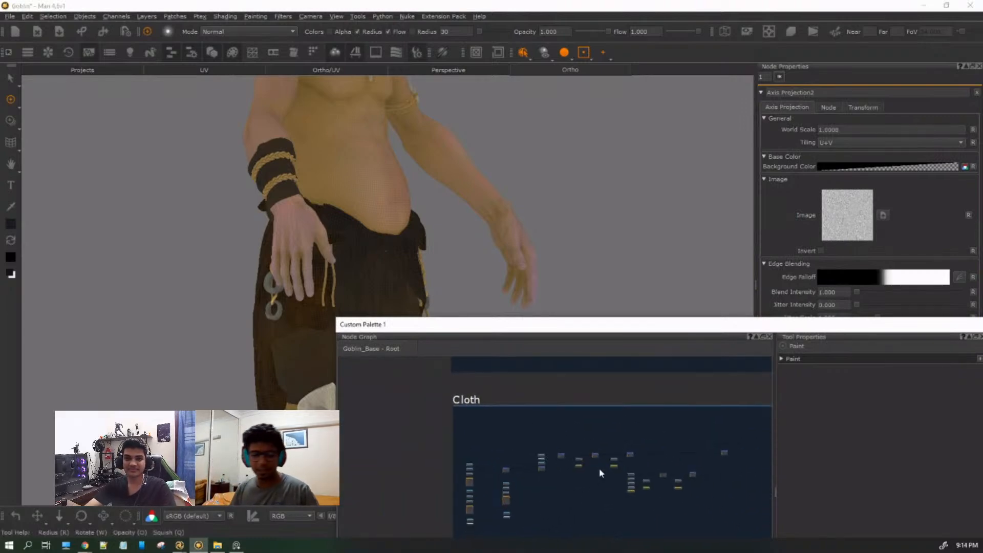
key("Tab")
type("triplan")
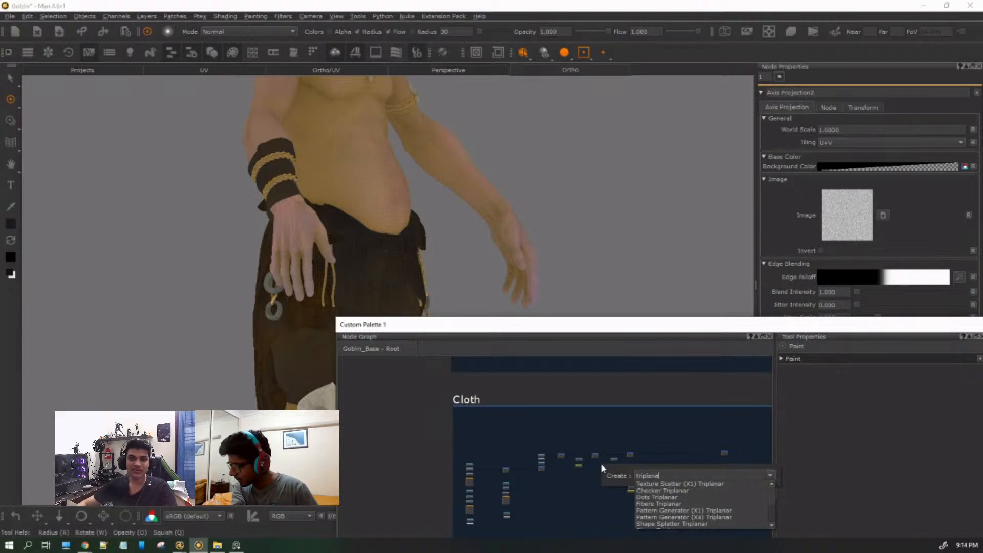
key("BackSpace")
key("BackSpace")
key("BackSpace")
key("BackSpace")
key("BackSpace")
key("BackSpace")
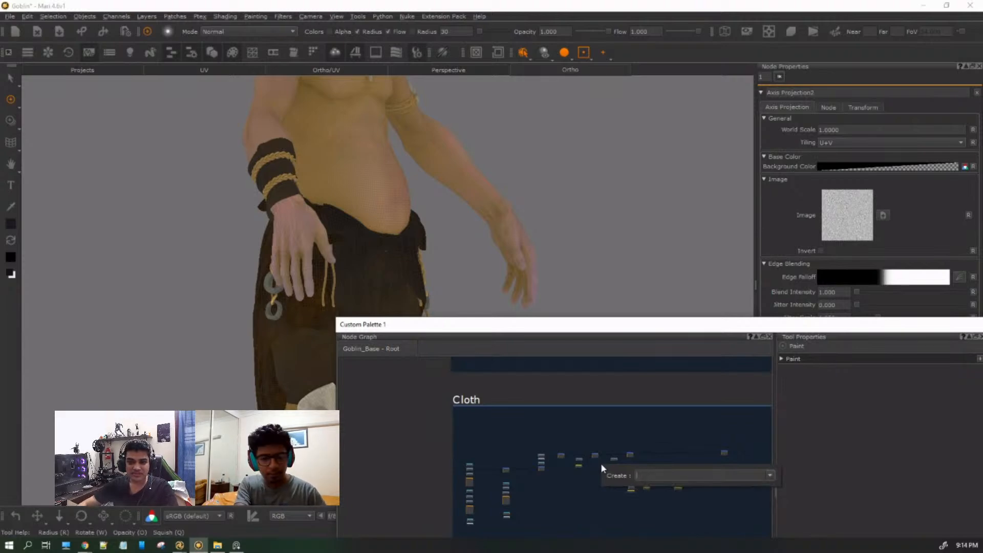
Find the projection node types in the creation list and add a Tri Planar Projection node to the Cloth group.
type("project")
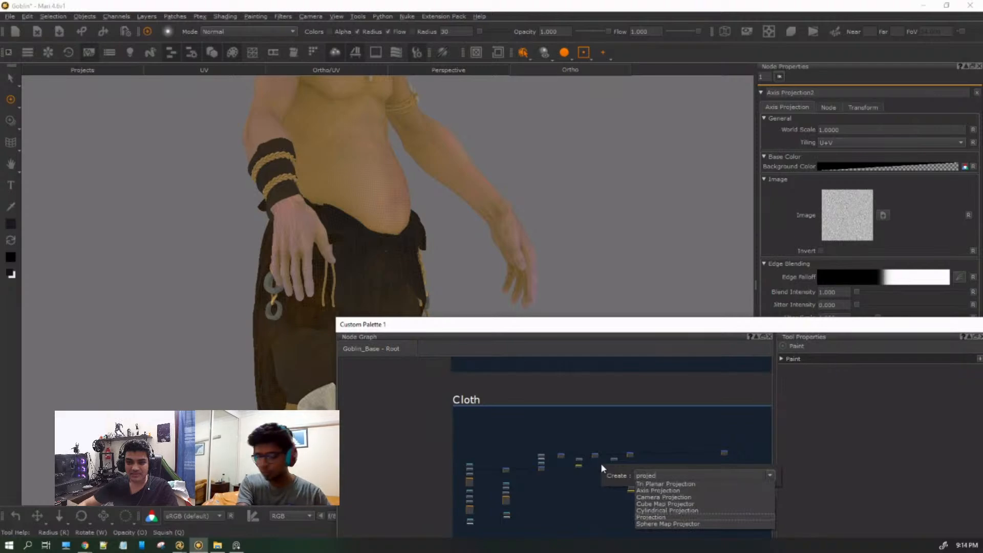
key("Down")
key("Down")
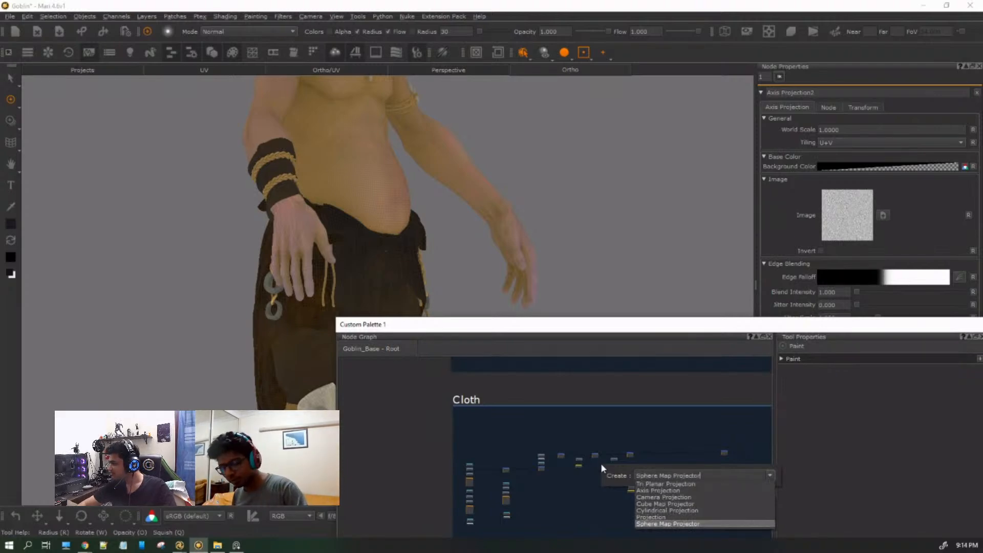
key("Up")
key("Up")
key("Up")
key("Up")
key("Up")
key("Up")
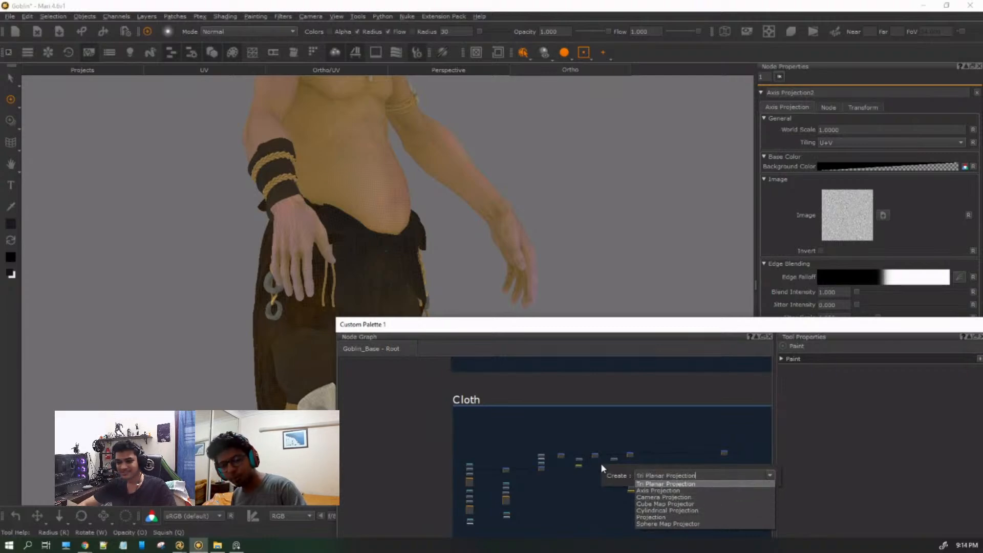
key("Return")
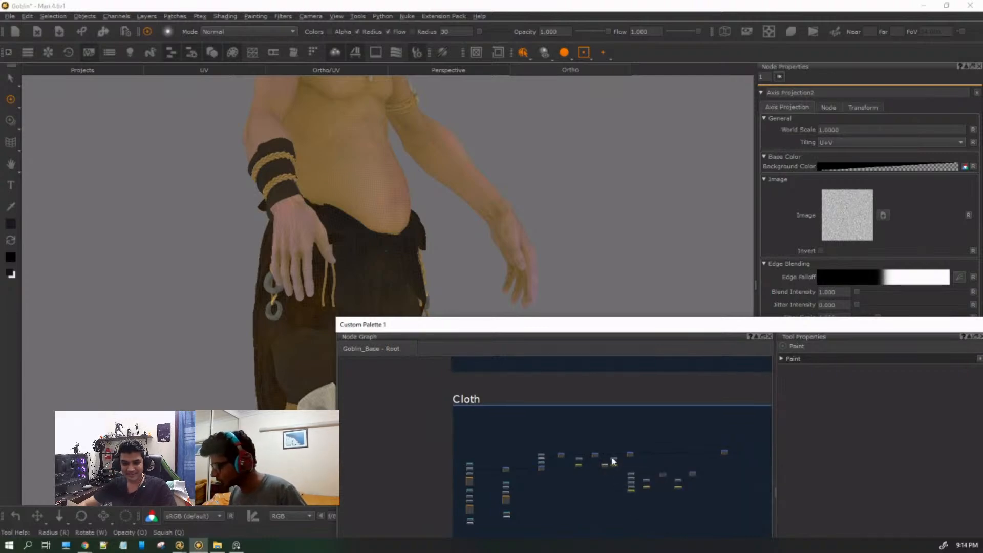
Open the Tri Planar Projection node's properties and examine its Front, Top and Right image, repeat, offset and falloff settings.
scroll(643, 459, "up", 3)
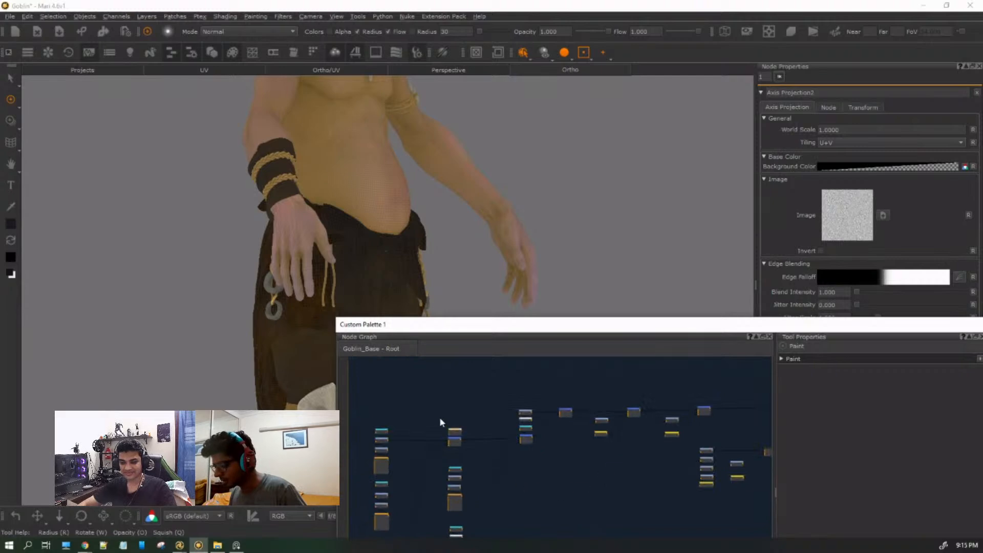
scroll(391, 401, "up", 3)
scroll(390, 403, "down", 3)
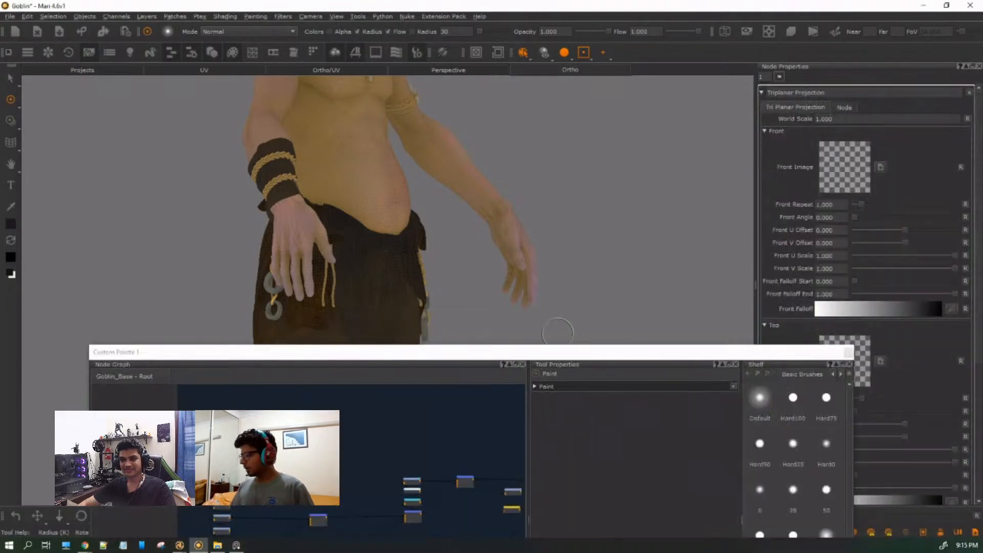
left_click_drag(580, 352, 453, 299)
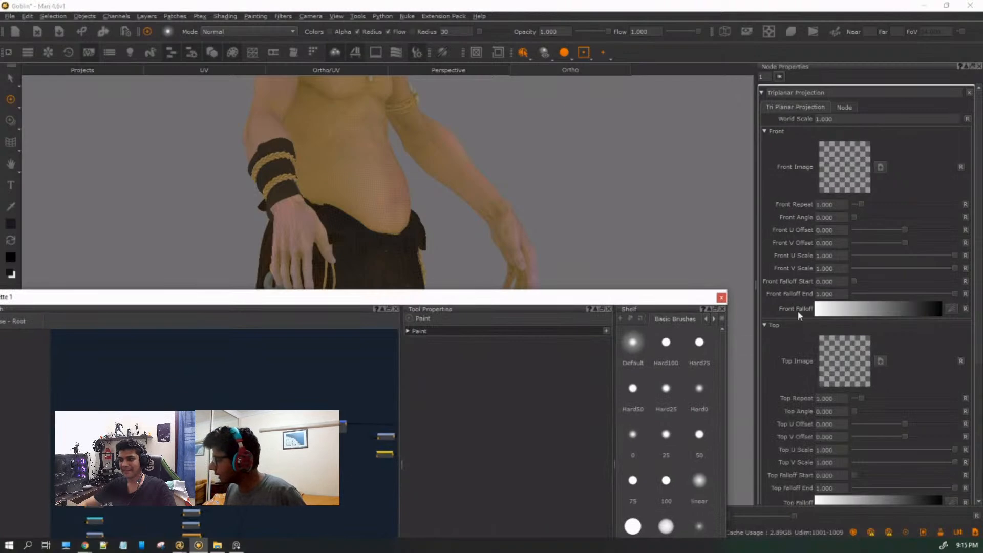
scroll(978, 225, "down", 2)
left_click_drag(978, 225, 980, 314)
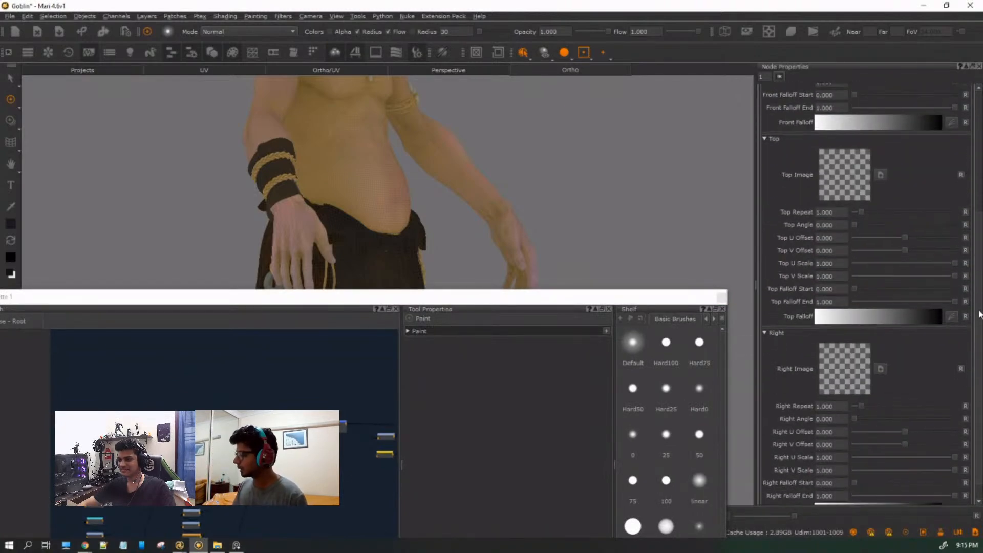
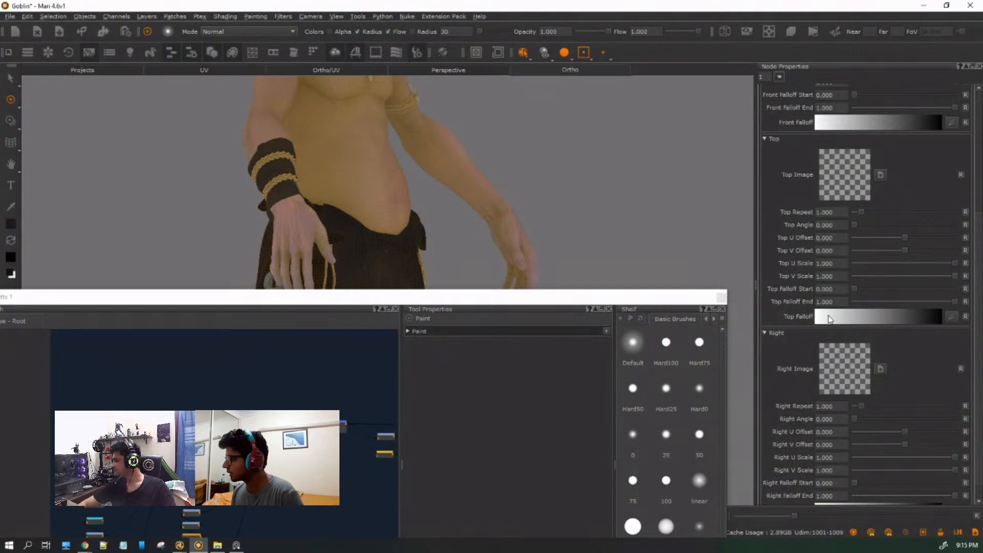
scroll(888, 185, "up", 5)
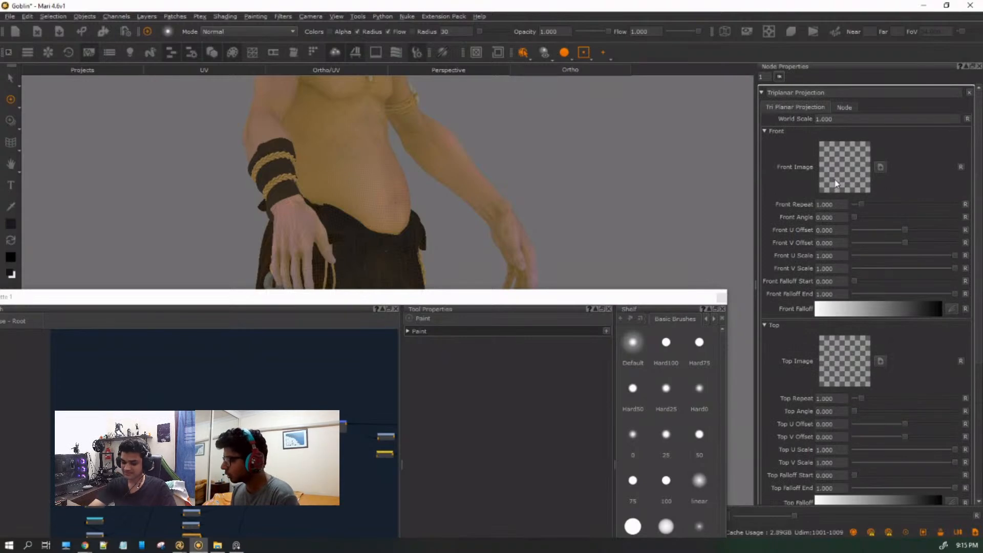
Bring the node graph back into reach and delete the Tri Planar Projection node.
left_click_drag(386, 299, 786, 243)
left_click_drag(605, 335, 556, 356)
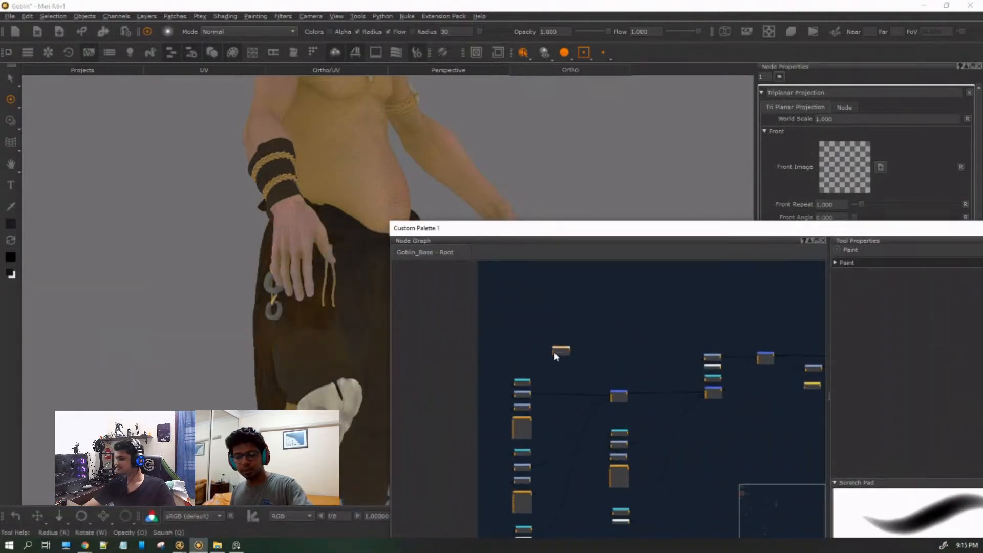
key("Delete")
Display the Axis Projection2 node's output on the model and examine the cloth texture up close.
scroll(523, 425, "up", 5)
middle_click_drag(524, 426, 903, 326)
left_click(740, 379)
key("1")
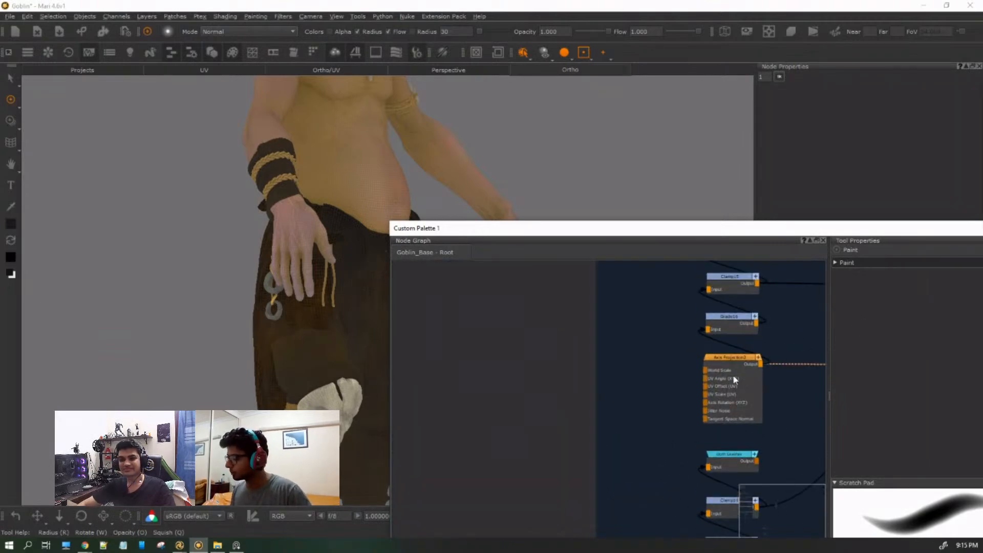
middle_click_drag(788, 330, 680, 407)
left_click(617, 361)
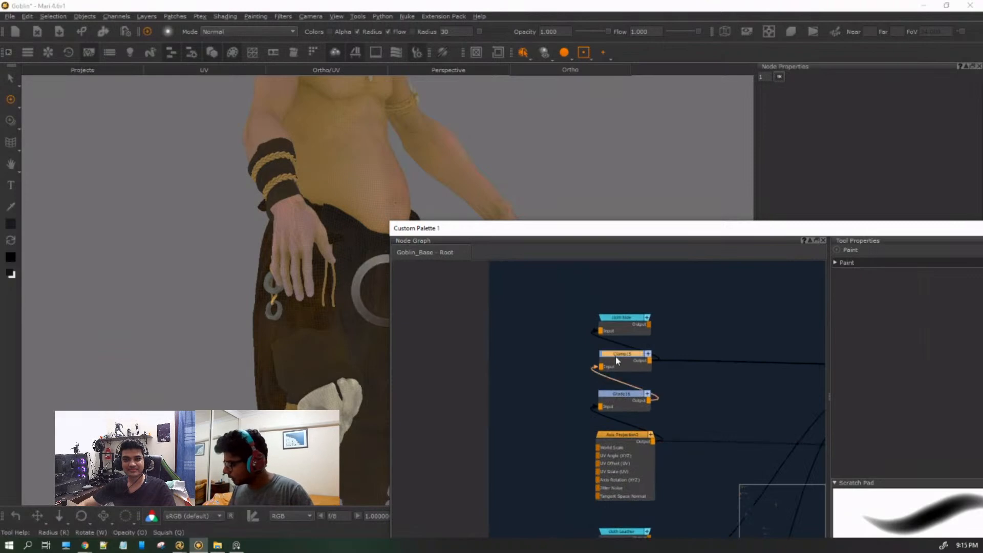
left_click_drag(712, 230, 822, 170)
left_click(284, 301)
mouse_move(386, 316)
right_mouse_down("alt")
mouse_move(489, 338)
mouse_move(336, 341)
right_mouse_up("alt")
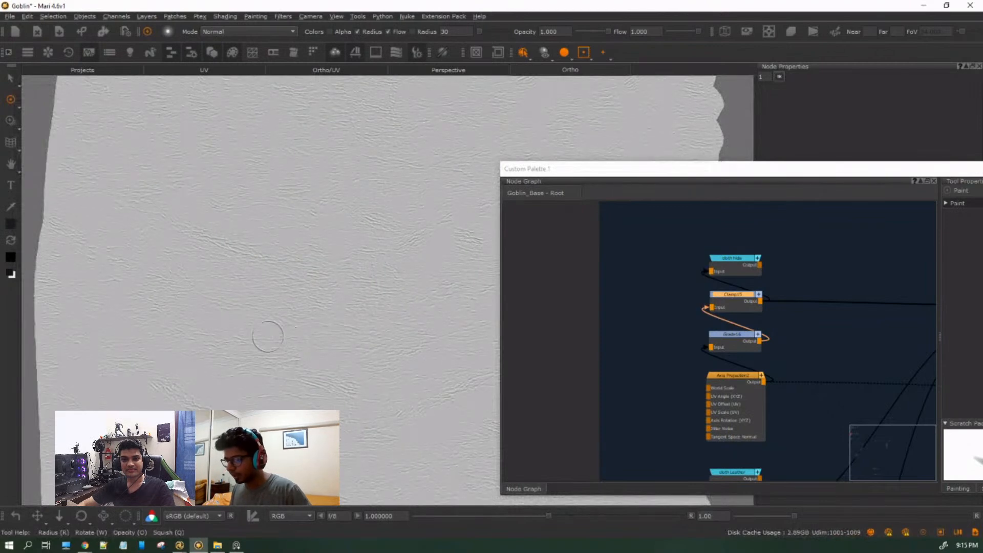
Display the output of the clamp node above Axis Projection2 and locate the merge node it feeds.
left_click(745, 299)
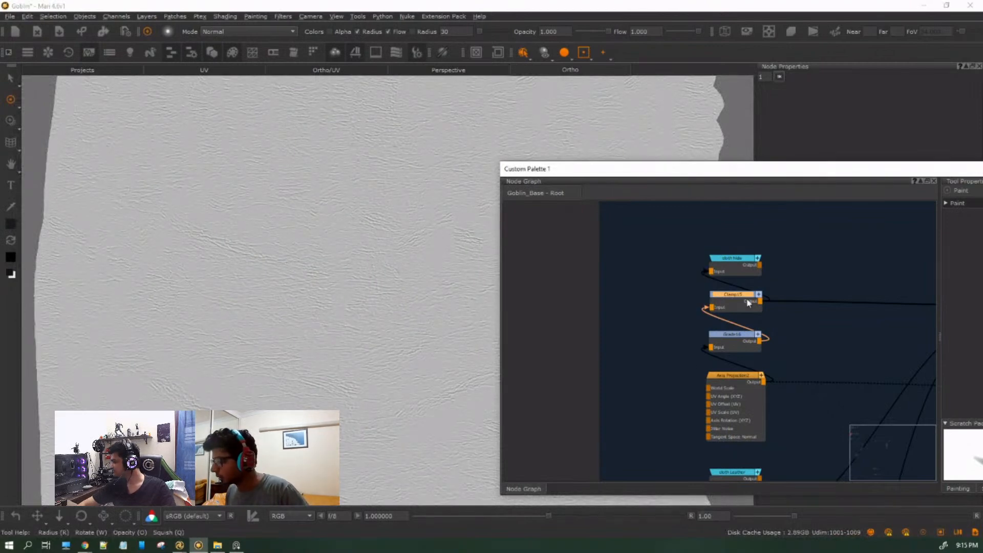
left_click(746, 300)
scroll(774, 330, "down", 3)
middle_click_drag(774, 332, 710, 363)
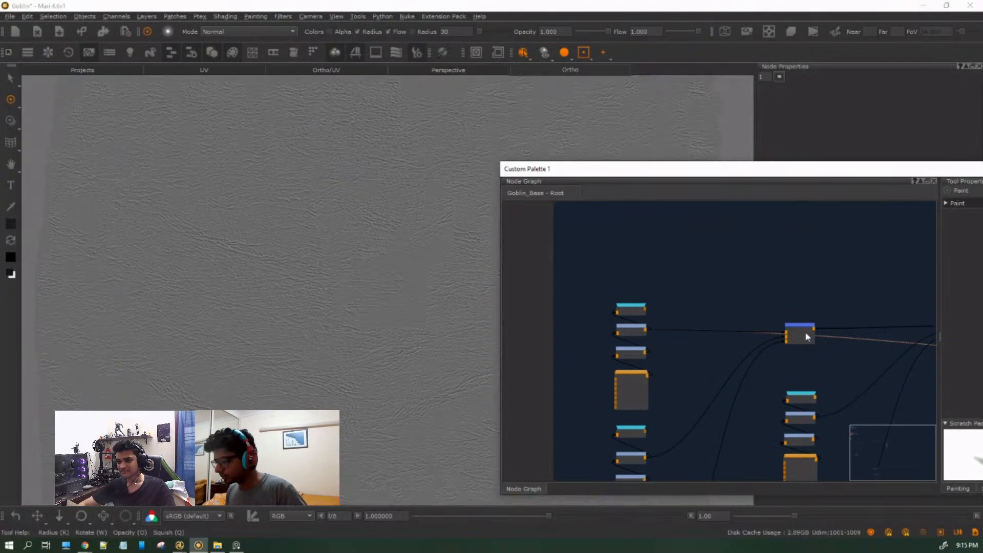
left_click(807, 336)
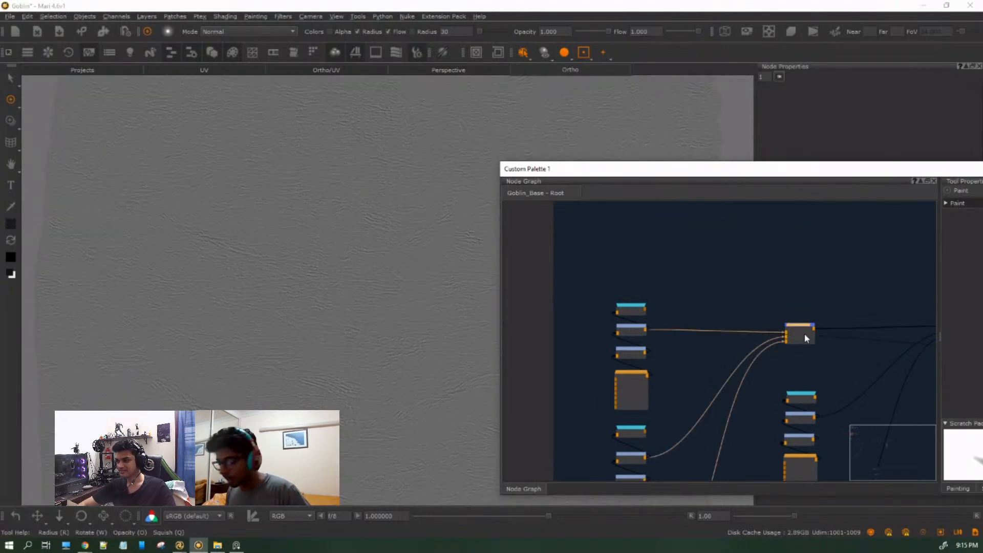
Display the output of the Clamp14 node beneath cloth Leather on the model.
middle_click_drag(733, 406, 718, 294)
left_click(626, 344)
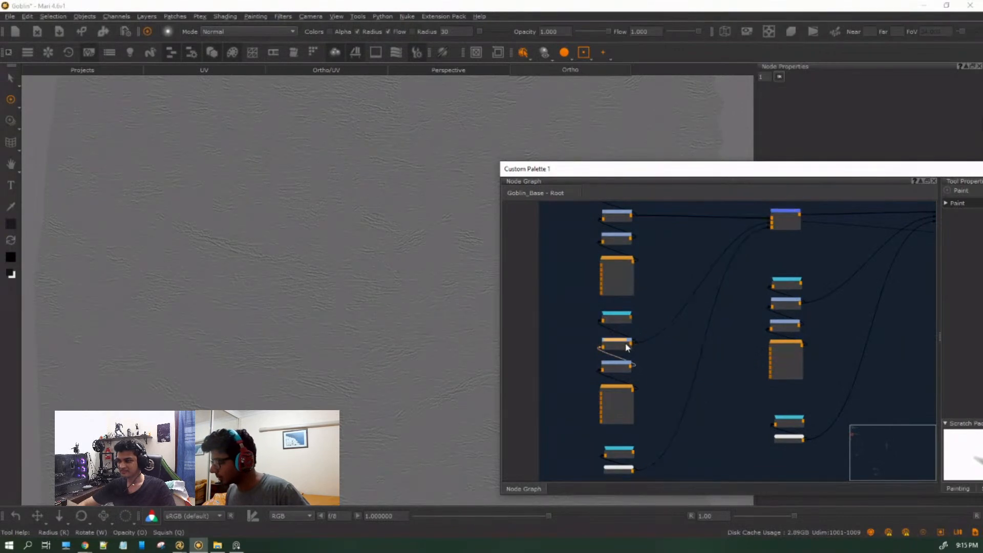
scroll(624, 347, "up", 3)
key("1")
middle_click_drag(628, 385, 656, 386)
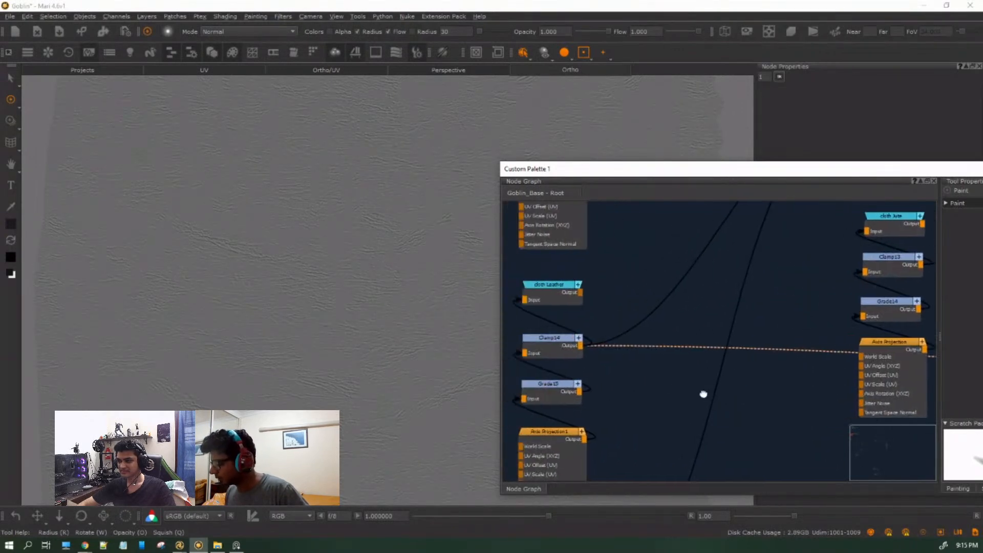
Display the output of the Clamp13 node beneath cloth Jute on the model.
scroll(656, 387, "down", 3)
scroll(787, 404, "down", 2)
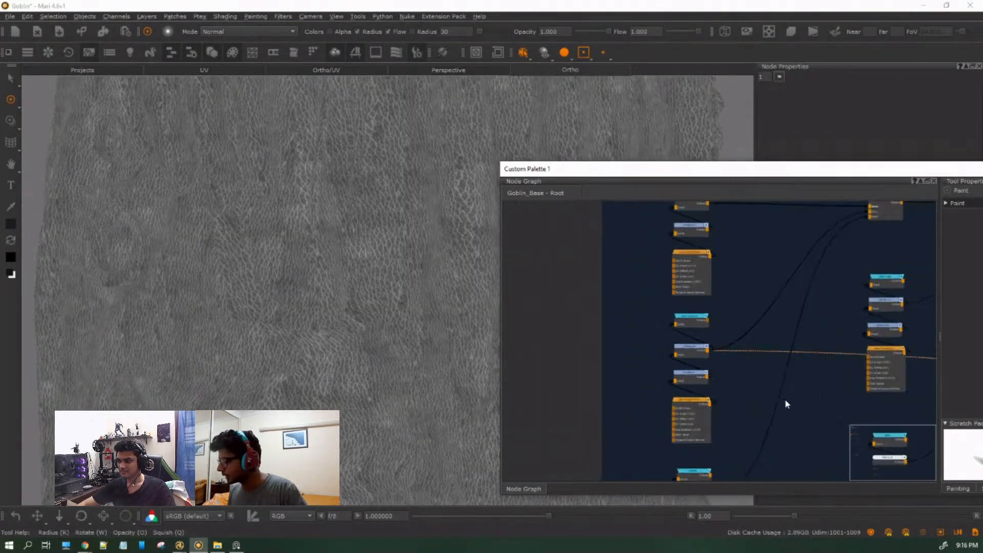
scroll(787, 405, "down", 1)
middle_click_drag(913, 288, 779, 290)
key("1")
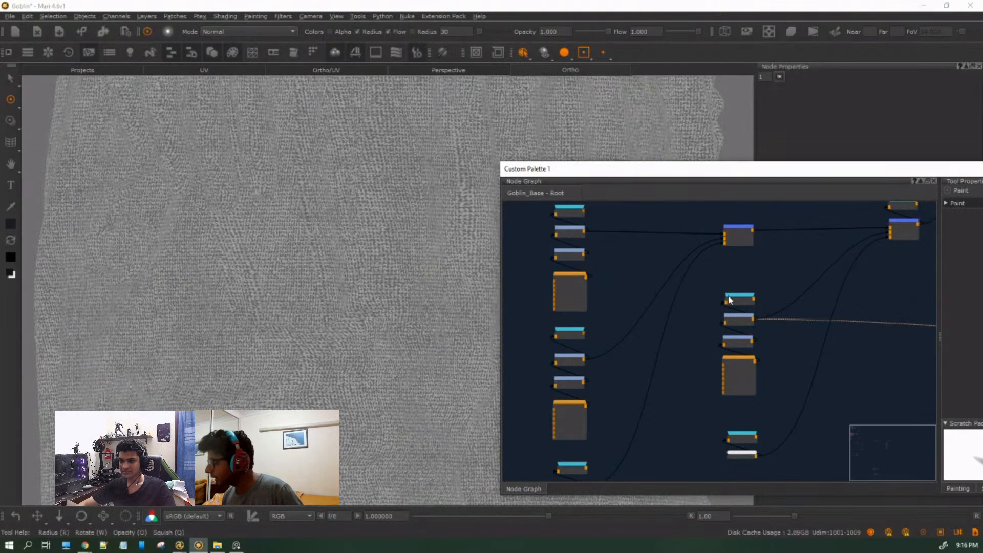
Open the properties of the cloth Jute radio transmitter node.
scroll(737, 302, "up", 4)
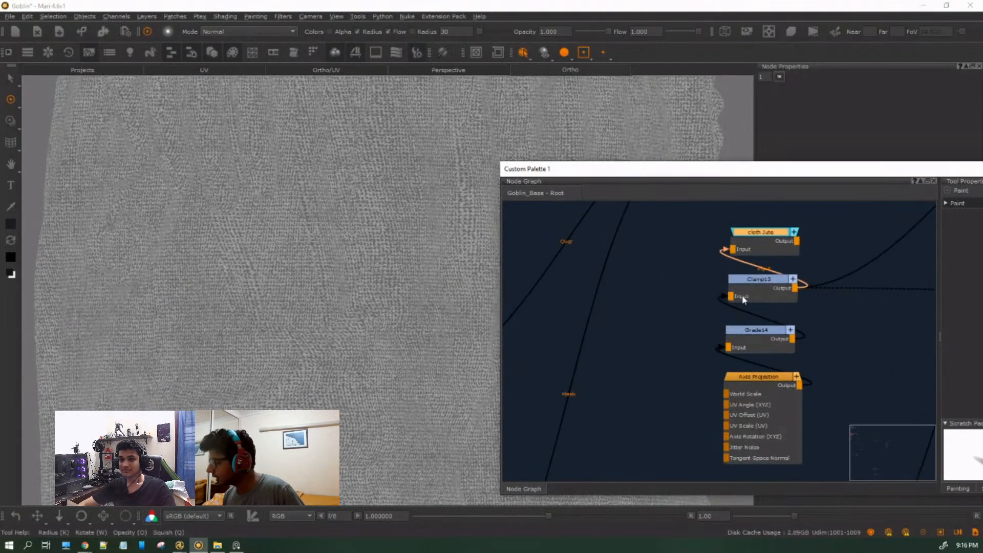
left_click(773, 237)
scroll(739, 270, "down", 3)
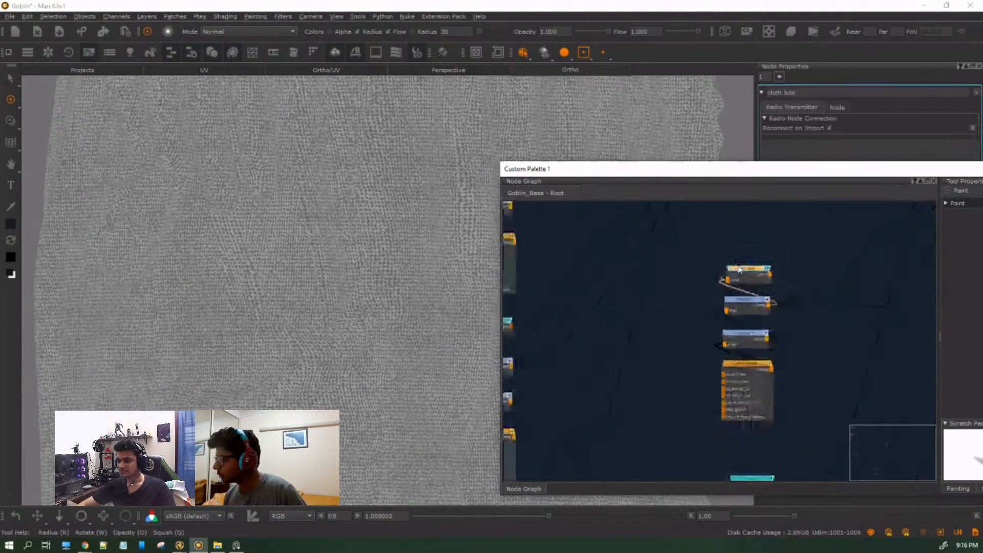
Display the output of the Cloth group's second merge node, which combines the projection columns.
scroll(739, 270, "down", 3)
scroll(753, 323, "up", 5)
left_click_drag(782, 291, 780, 294)
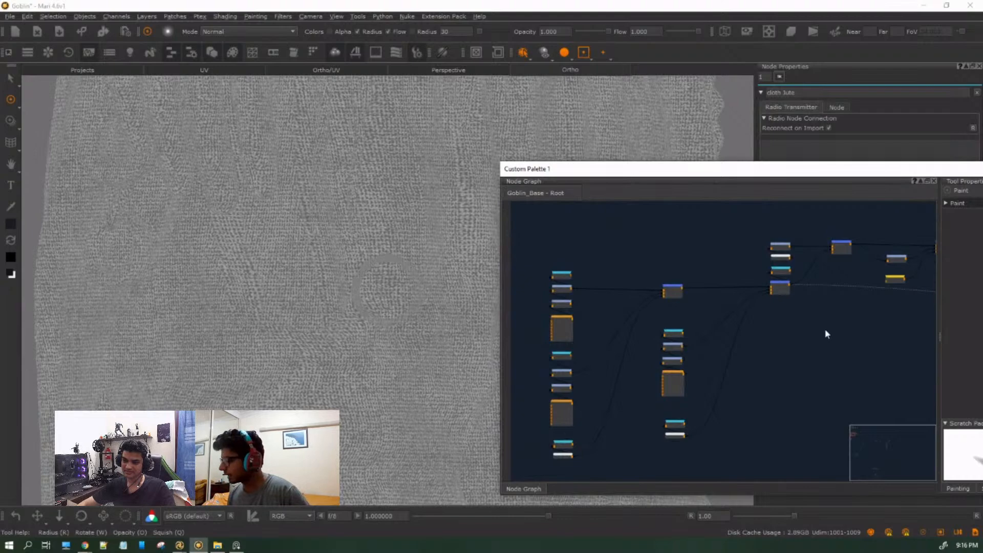
Open the properties of the Hide transmitter above the Paint13 mask below the second projection column.
scroll(722, 351, "up", 2)
scroll(672, 435, "up", 2)
mouse_move(674, 448)
middle_mouse_down()
mouse_move(704, 260)
mouse_move(749, 441)
middle_mouse_up()
scroll(704, 260, "up", 4)
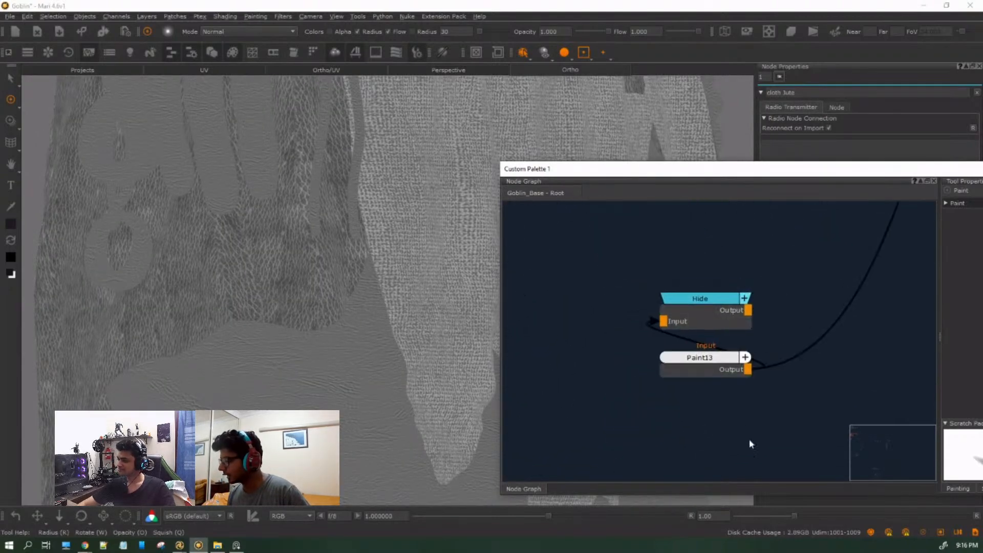
left_click(708, 309)
Open the properties of the first column's Leather mask transmitter and its cloth Leather transmitter.
scroll(716, 336, "down", 2)
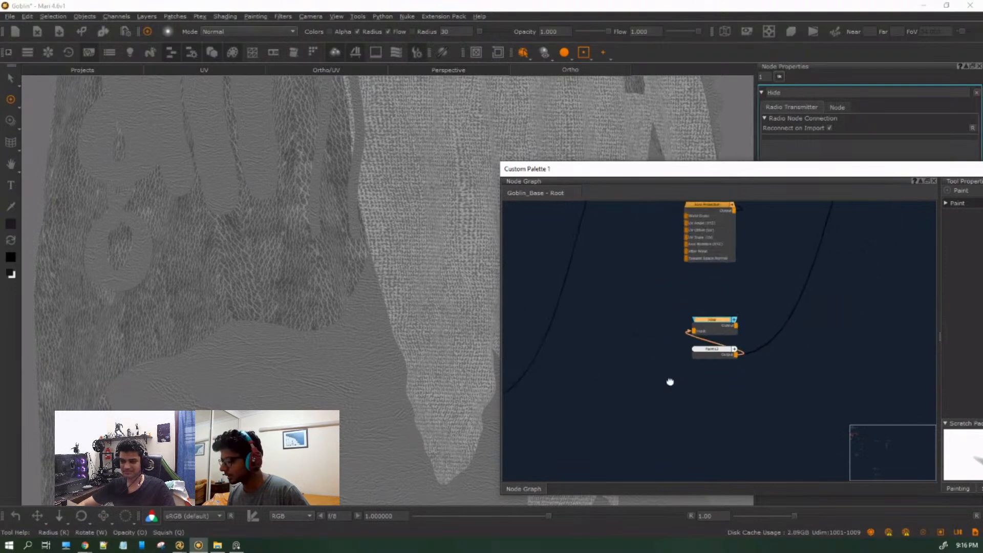
middle_click_drag(599, 379, 871, 383)
left_click(719, 382)
scroll(711, 333, "up", 3)
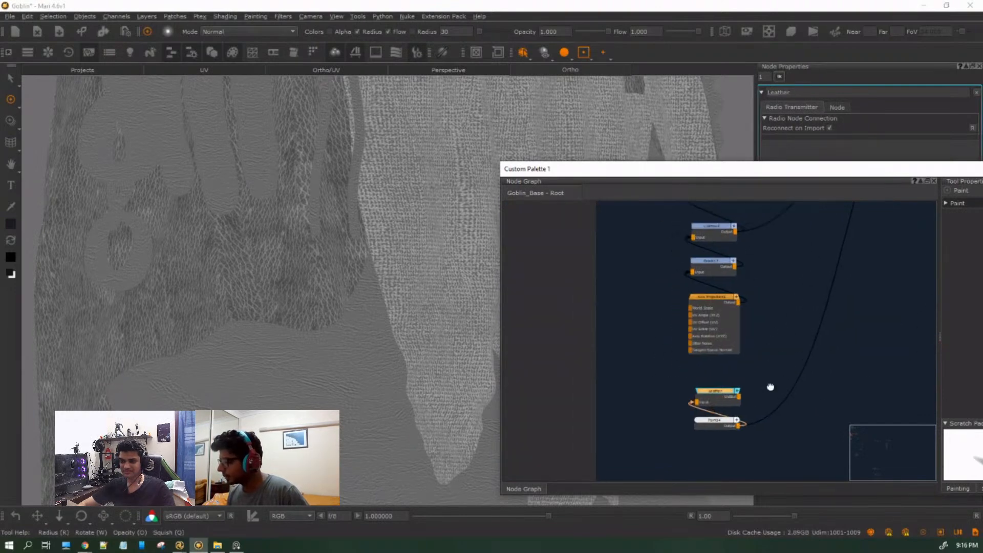
left_click(708, 294)
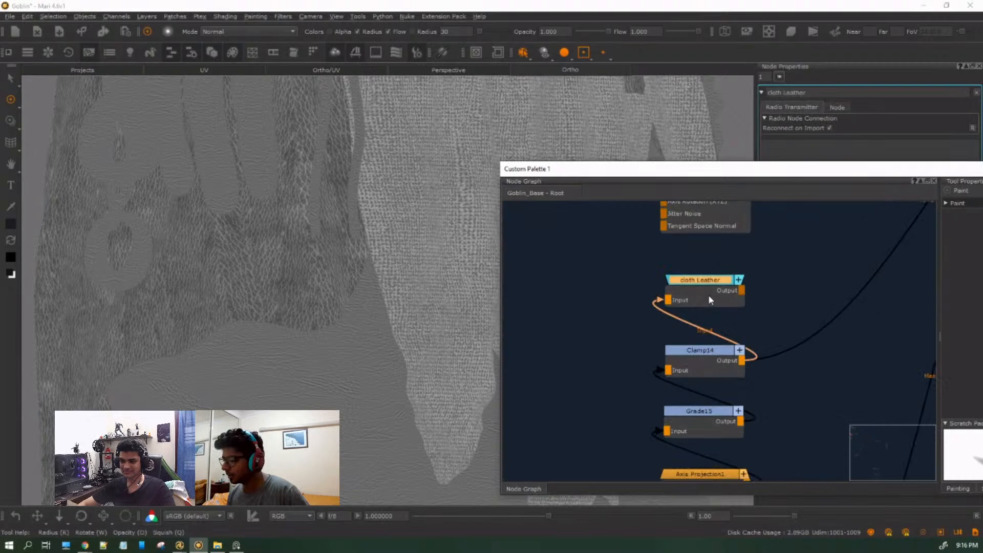
scroll(717, 307, "down", 3)
scroll(719, 312, "down", 2)
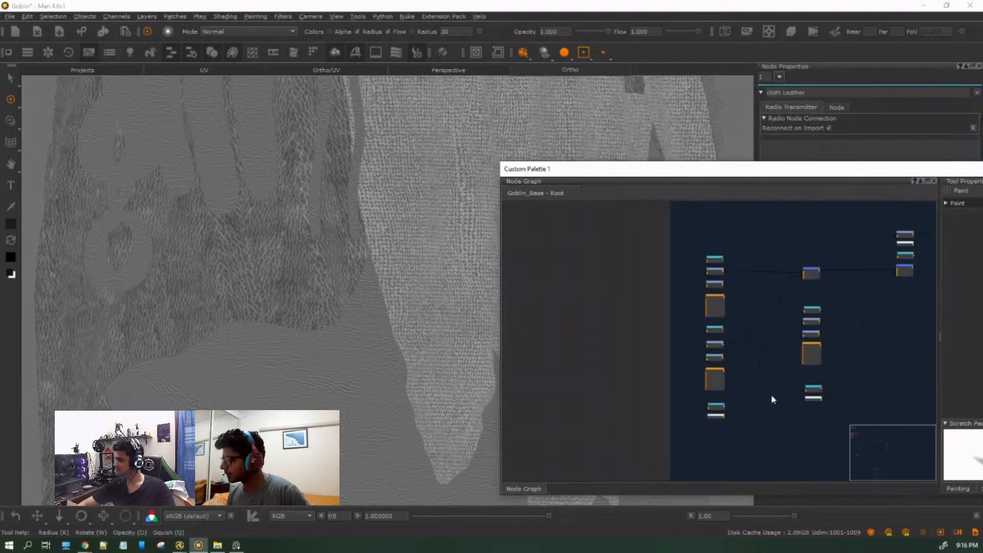
Reopen the Hide transmitter's properties above Paint13 and frame the whole goblin to view the masked cloth areas.
scroll(720, 417, "up", 4)
middle_click_drag(760, 356, 691, 154)
middle_click_drag(724, 235, 657, 411)
middle_click_drag(782, 382, 688, 274)
left_click(749, 357)
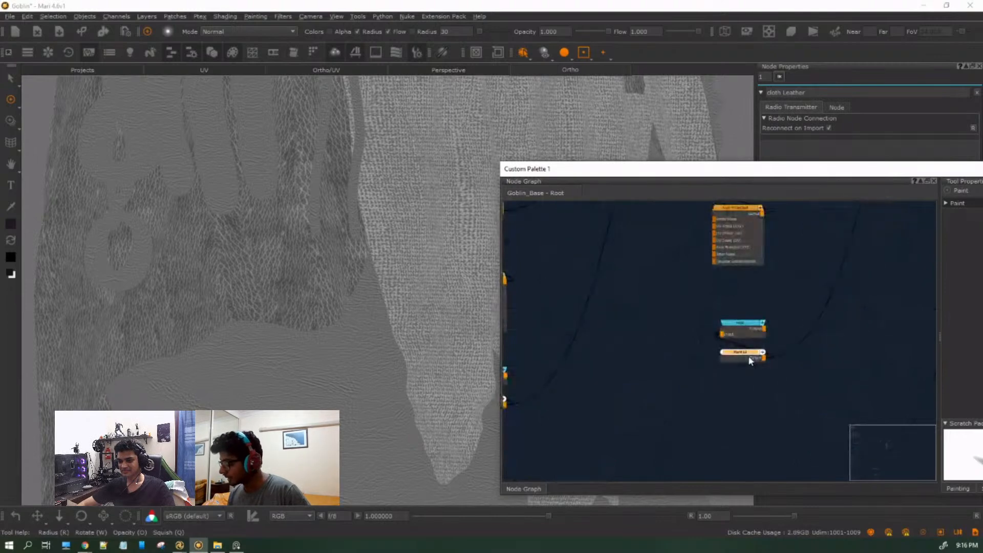
double_click(742, 326)
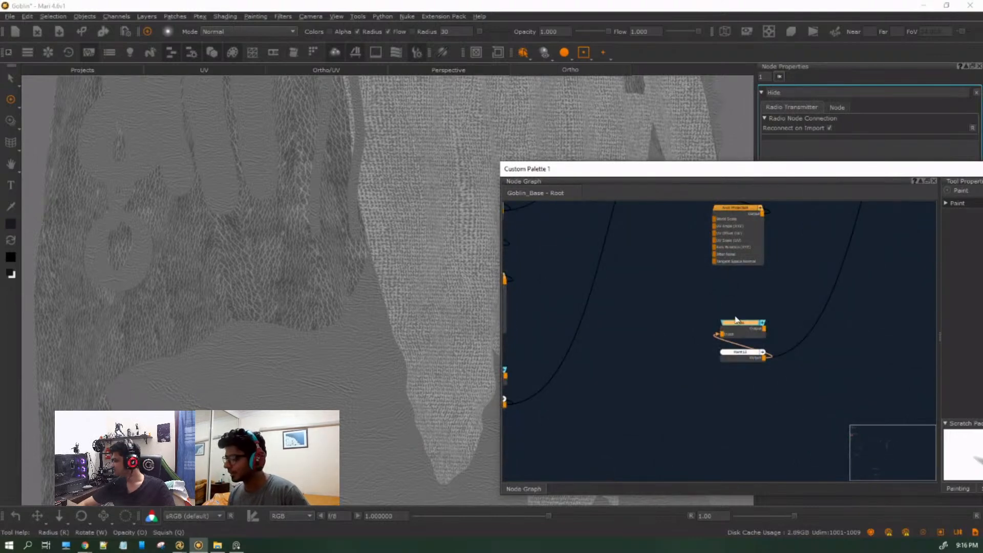
key("a")
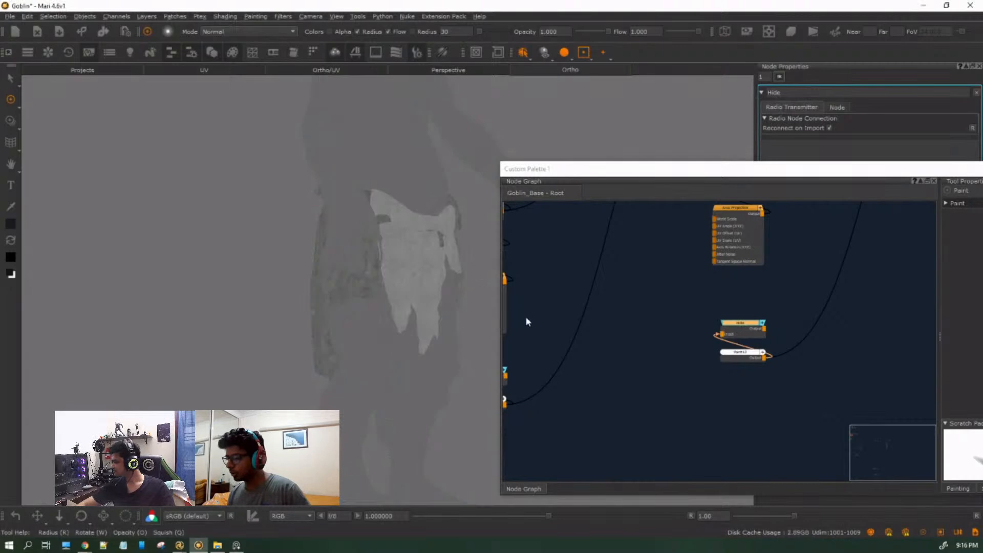
Display the output of the Cloth group's Merge22, inspect it on the goblin's lower body, and open that merge's properties.
scroll(693, 324, "down", 2)
middle_click_drag(403, 288, 294, 284, "alt")
scroll(782, 301, "down", 3)
middle_click_drag(798, 268, 695, 377)
middle_click_drag(723, 345, 677, 434)
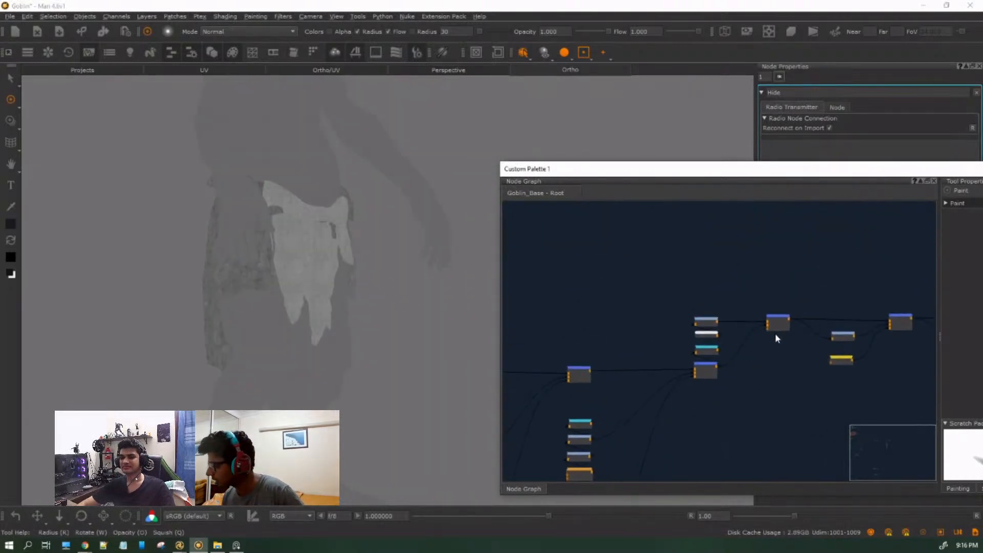
middle_click_drag(700, 374, 619, 374)
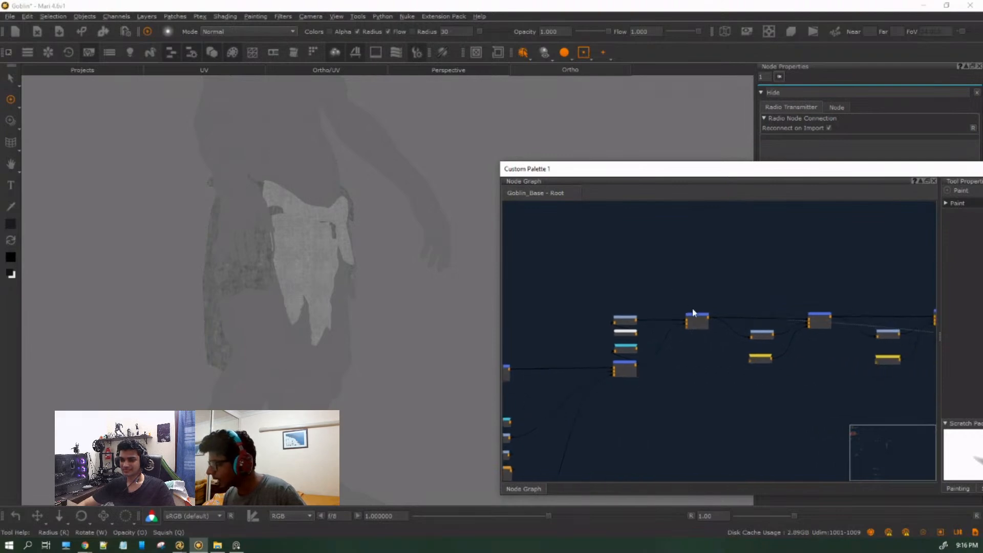
scroll(693, 308, "up", 4)
middle_click_drag(665, 349, 727, 402)
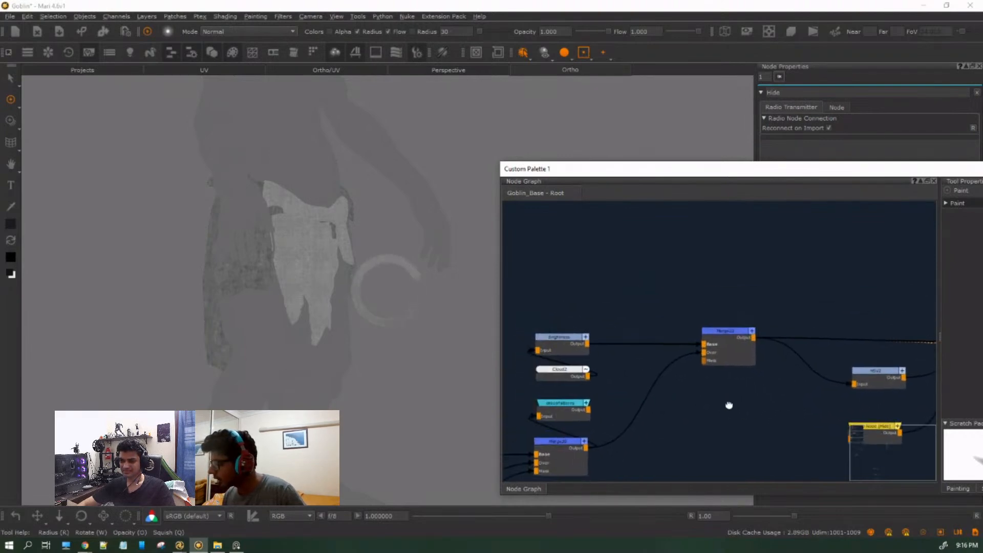
left_click_drag(313, 323, 275, 326, "alt")
right_click_drag(275, 326, 344, 289, "alt")
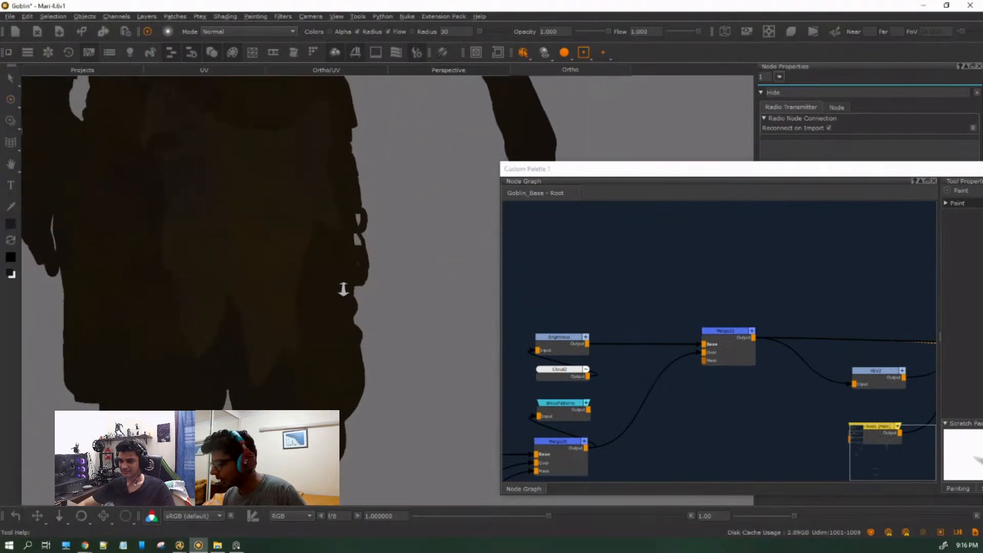
left_click(735, 341)
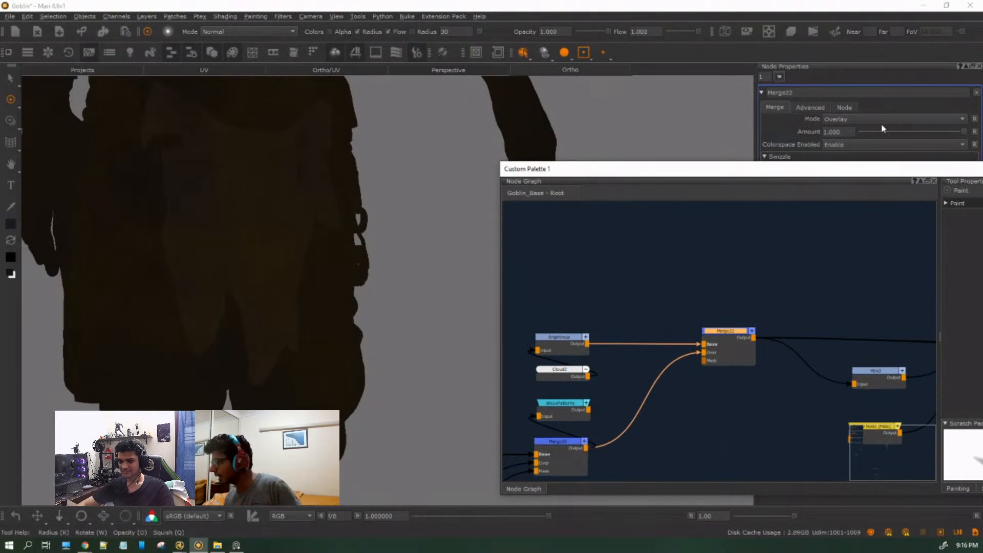
Open the properties of the Hide radio node and the HSV2 node feeding the merge after Merge22.
scroll(733, 351, "down", 4)
middle_click_drag(783, 419, 647, 366)
scroll(661, 408, "up", 4)
double_click(600, 383)
double_click(625, 322)
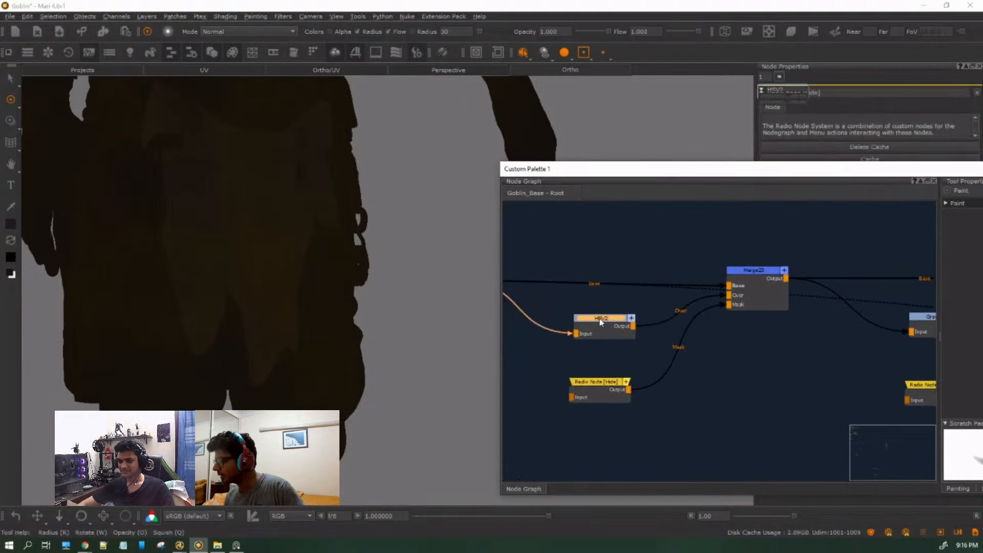
Display the output of the merge joining the Cloth group's upper and lower chains, and inspect it from the goblin's side.
scroll(611, 338, "down", 5)
middle_click_drag(713, 385, 606, 406)
scroll(793, 336, "up", 6)
scroll(731, 344, "down", 8)
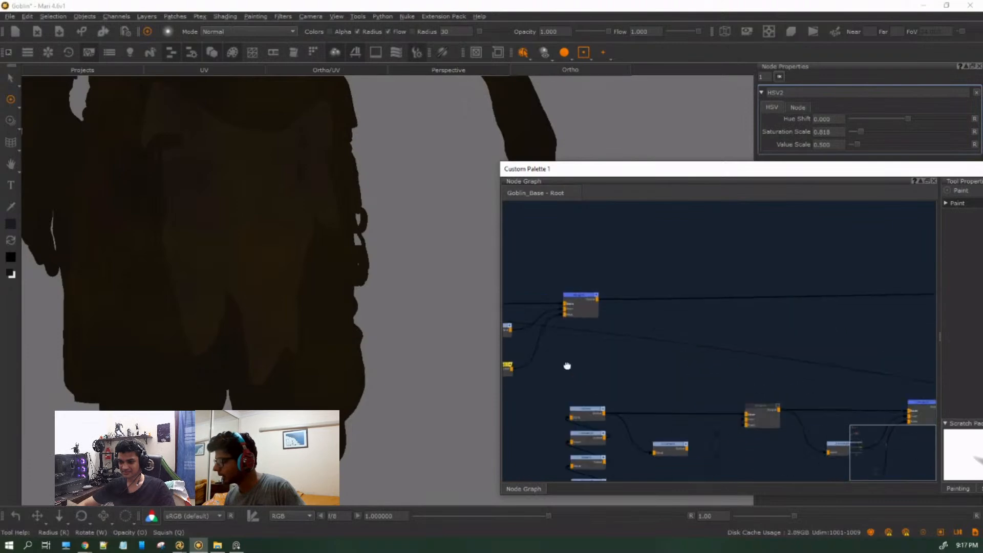
middle_click_drag(652, 370, 789, 345)
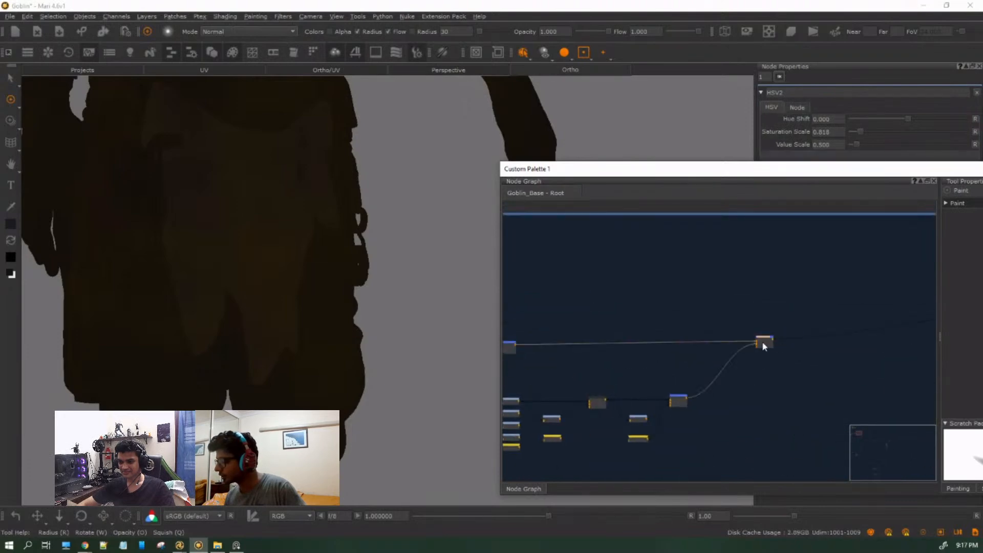
right_click_drag(374, 307, 281, 298, "alt")
left_click_drag(281, 299, 372, 284, "alt")
right_click_drag(353, 286, 396, 288, "alt")
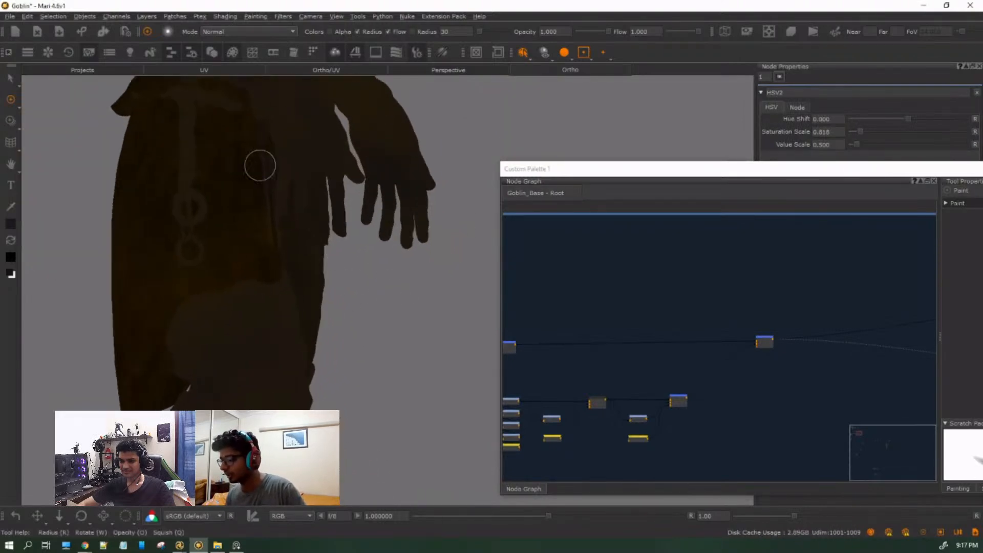
right_click_drag(379, 372, 279, 338, "alt")
Open the properties of Merge14, which joins the Cloth group's upper and lower chains.
middle_click_drag(768, 381, 912, 311)
scroll(688, 460, "up", 4)
middle_click_drag(727, 391, 684, 403)
middle_click_drag(831, 382, 602, 441)
scroll(704, 318, "up", 4)
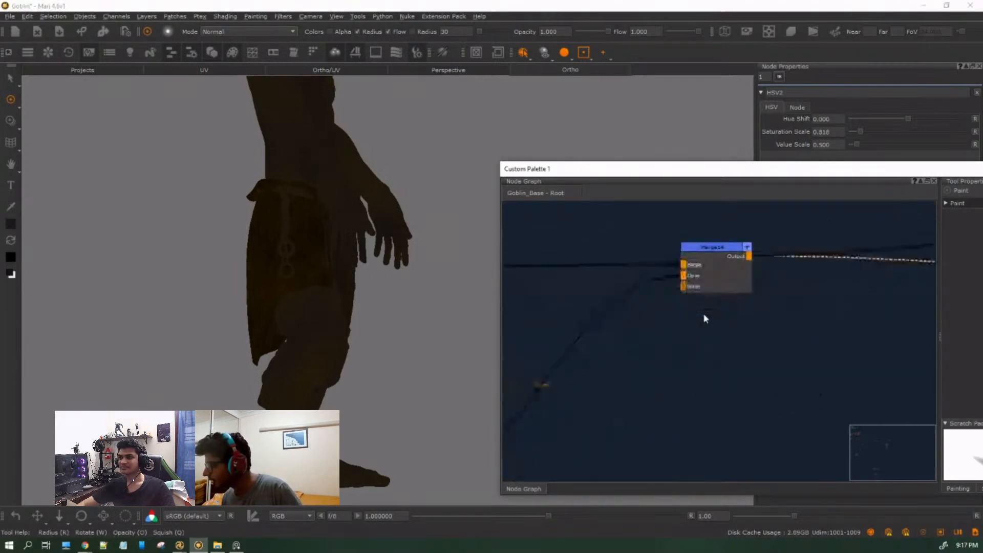
scroll(700, 358, "down", 3)
double_click(718, 300)
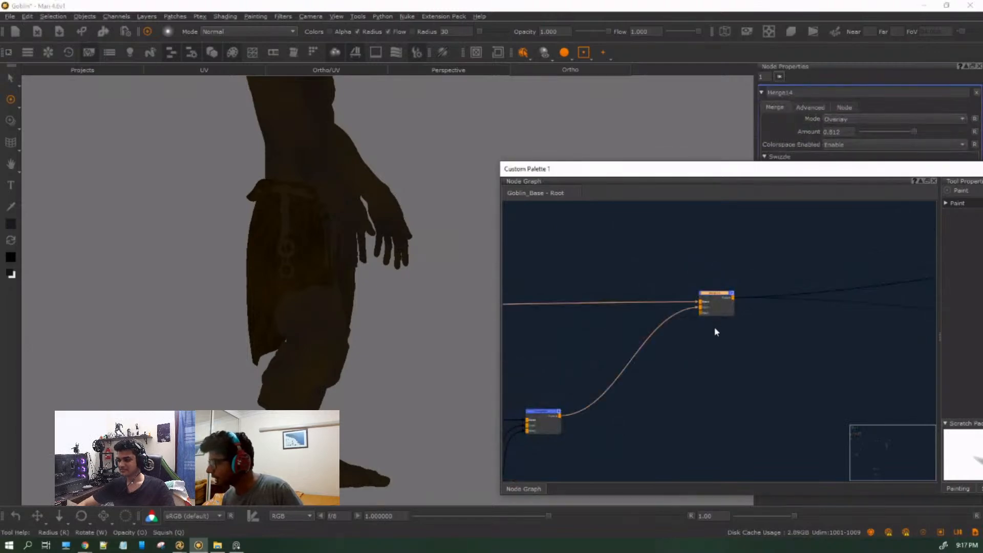
Display the output of the lower Cloth chain's last merge and examine it on the goblin's front.
scroll(714, 339, "down", 5)
scroll(783, 314, "up", 2)
left_click(814, 271)
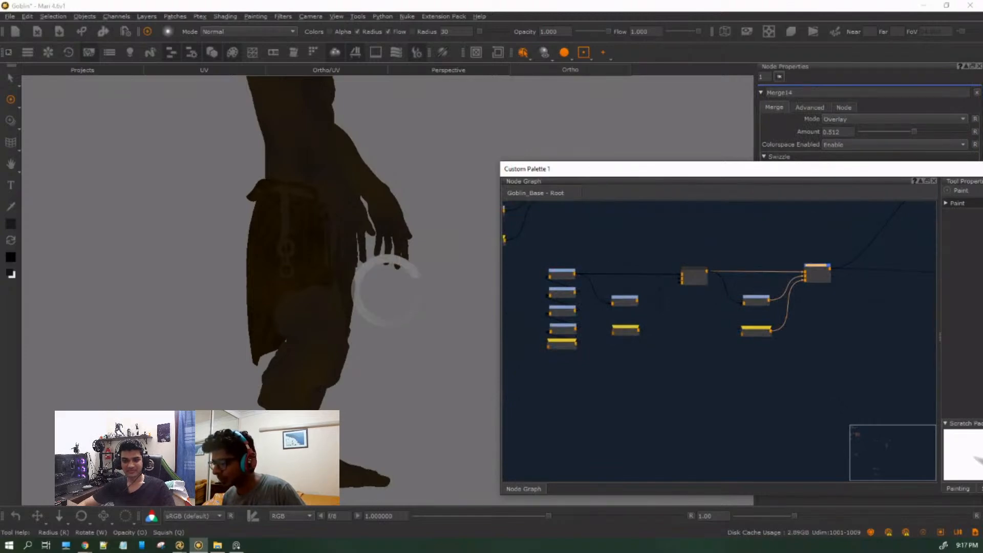
middle_click_drag(425, 256, 328, 258)
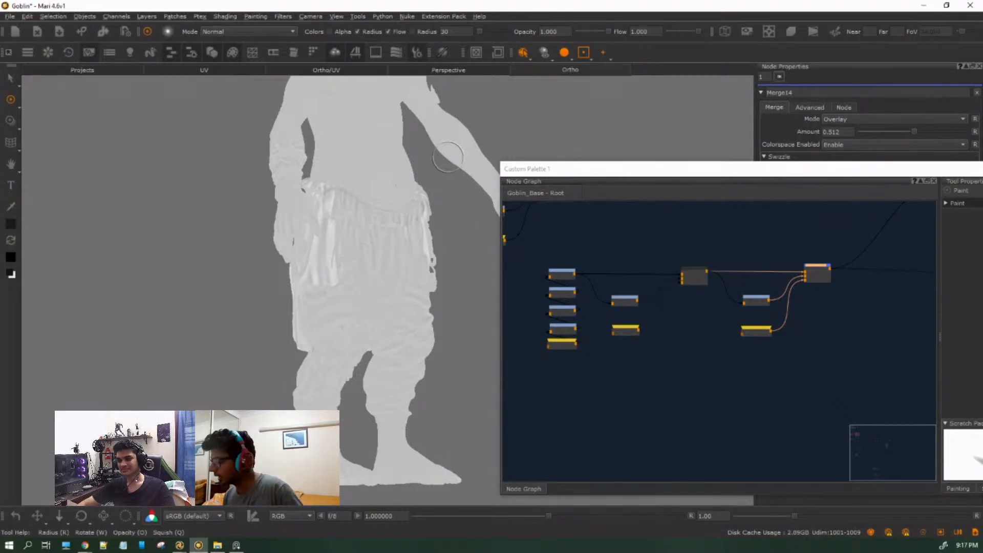
Display the output of Merge14 again to see the lower chain combined with the cloth colours.
scroll(782, 353, "down", 5)
middle_click_drag(796, 358, 719, 418)
left_click_drag(755, 288, 765, 374)
left_click(765, 375)
left_click(754, 325)
key("v")
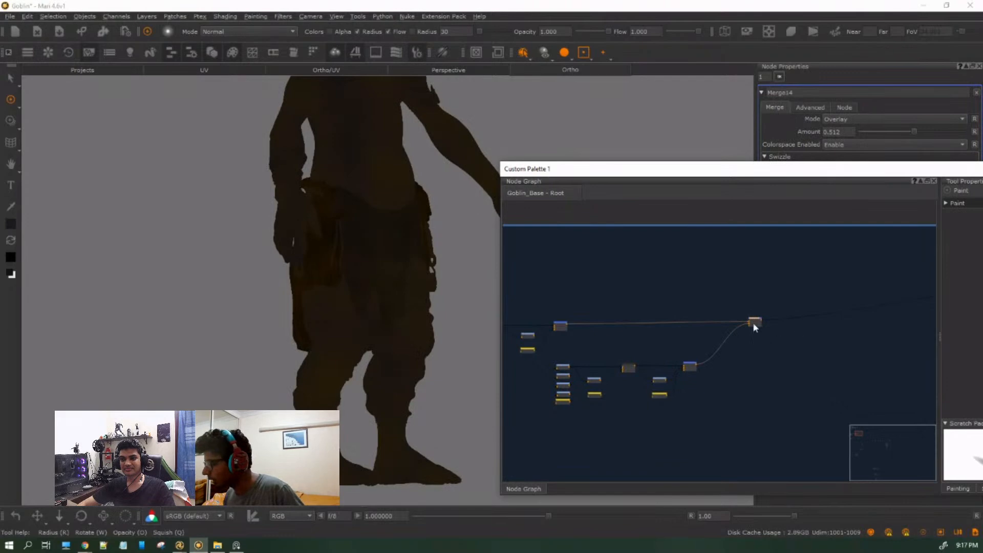
Try Merge14 Amount values of 0 and 1 while examining the cloth up close, and undo the changes.
mouse_move(912, 134)
left_mouse_down()
mouse_move(973, 147)
mouse_move(878, 148)
left_mouse_up()
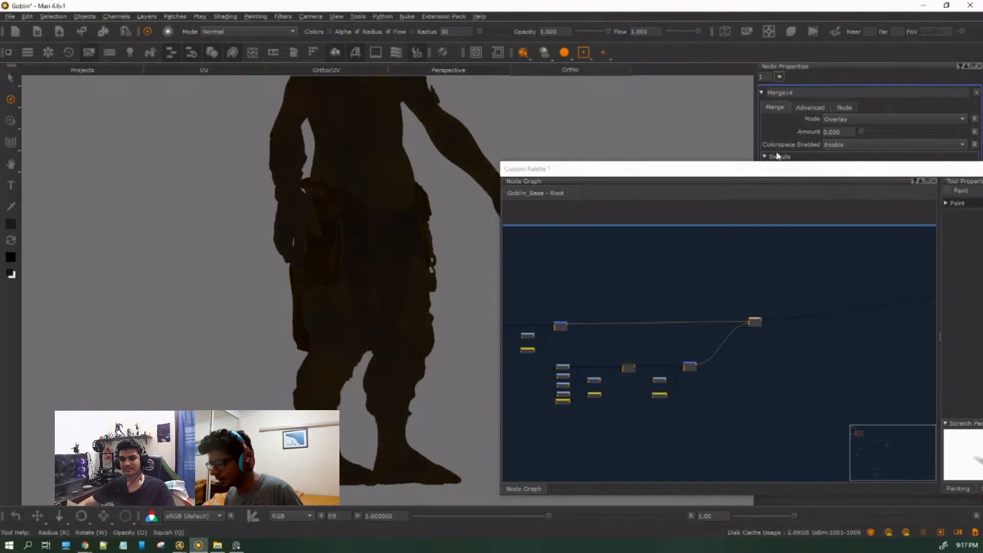
key("ctrl+z")
right_click_drag(287, 263, 302, 292, "alt")
middle_click_drag(327, 289, 406, 283, "alt")
right_click_drag(406, 283, 471, 297, "alt")
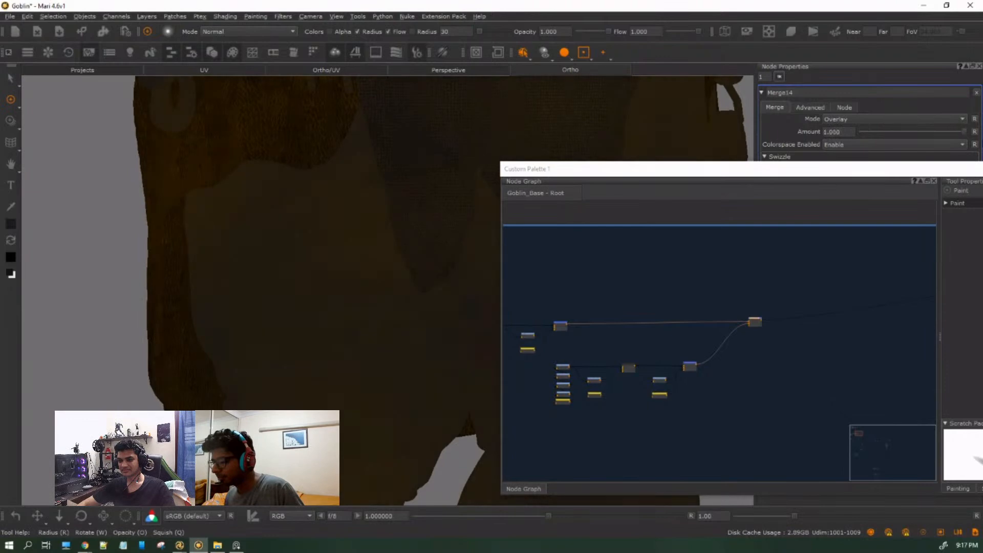
key("ctrl+z")
Locate the Bone group below Cloth and frame its main cluster of nodes.
scroll(772, 312, "down", 5)
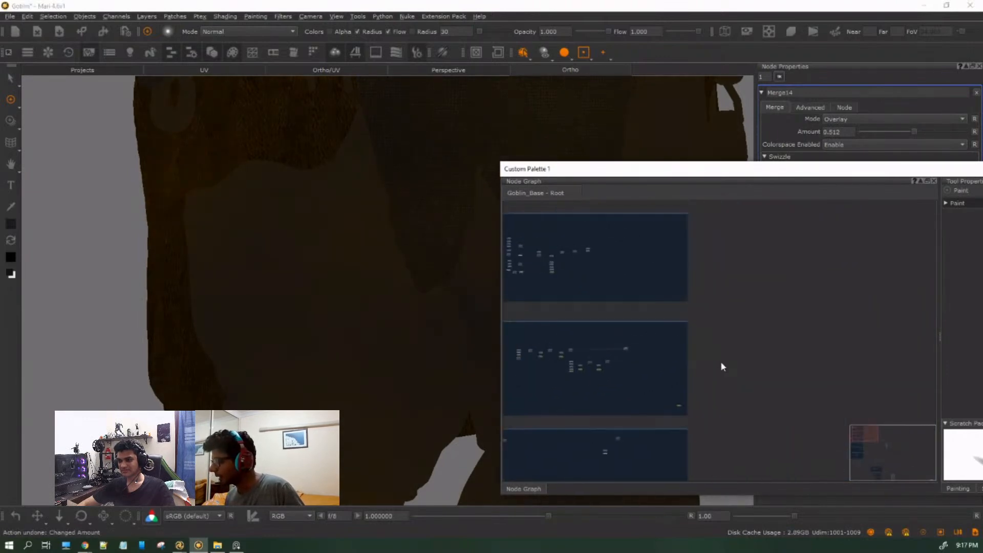
scroll(750, 400, "up", 3)
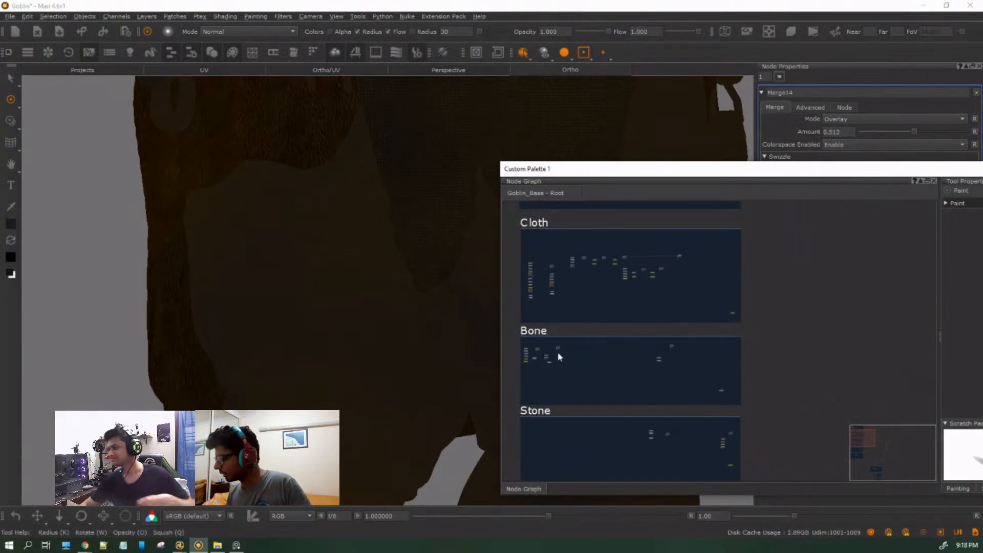
scroll(558, 354, "up", 5)
scroll(558, 355, "down", 4)
middle_click_drag(619, 382, 638, 275)
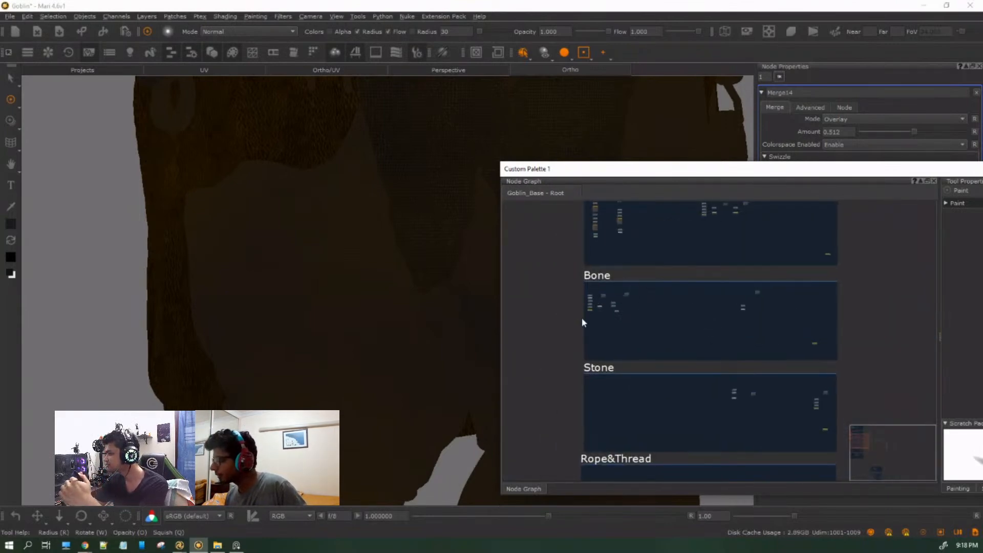
left_click_drag(535, 338, 868, 277)
key("f")
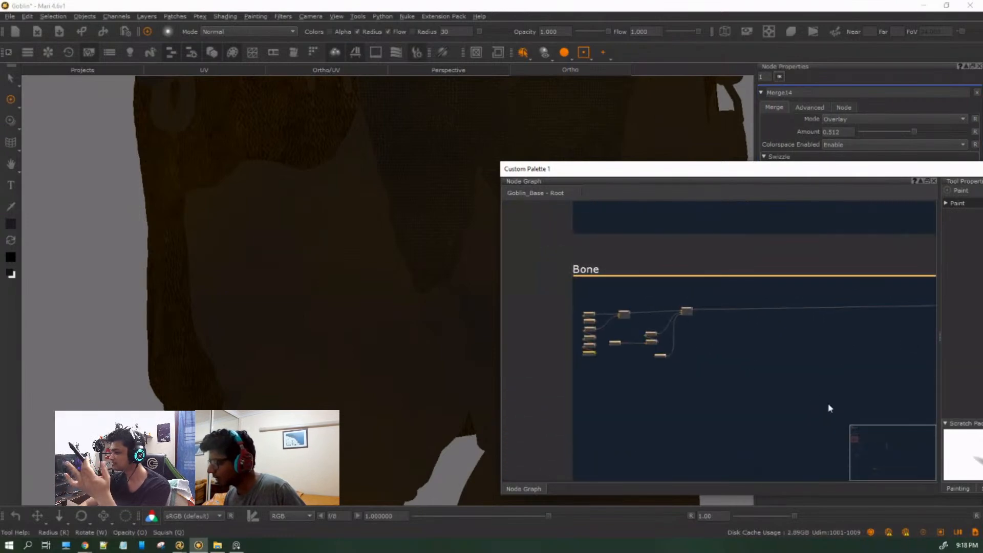
scroll(602, 301, "up", 3)
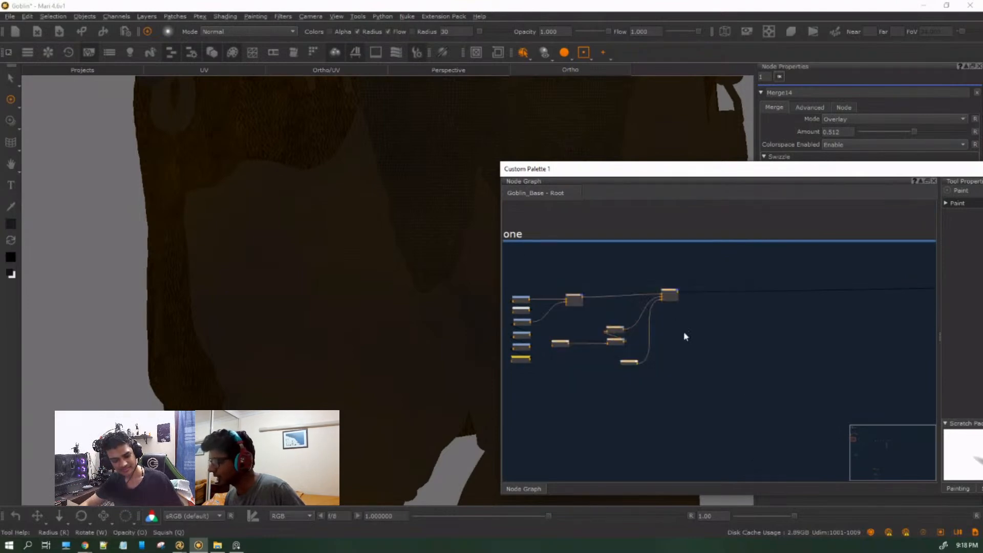
Display the Bone group's result on the model and examine the cracked skull ornament up close.
scroll(681, 303, "down", 7)
middle_click_drag(750, 353, 855, 467)
scroll(718, 358, "up", 4)
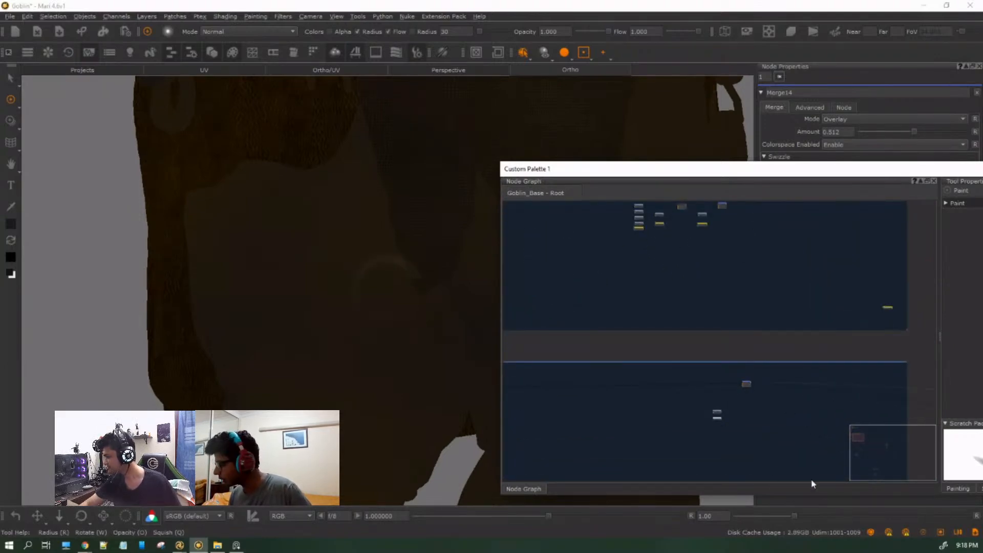
scroll(633, 362, "down", 4)
middle_click_drag(638, 392, 655, 344)
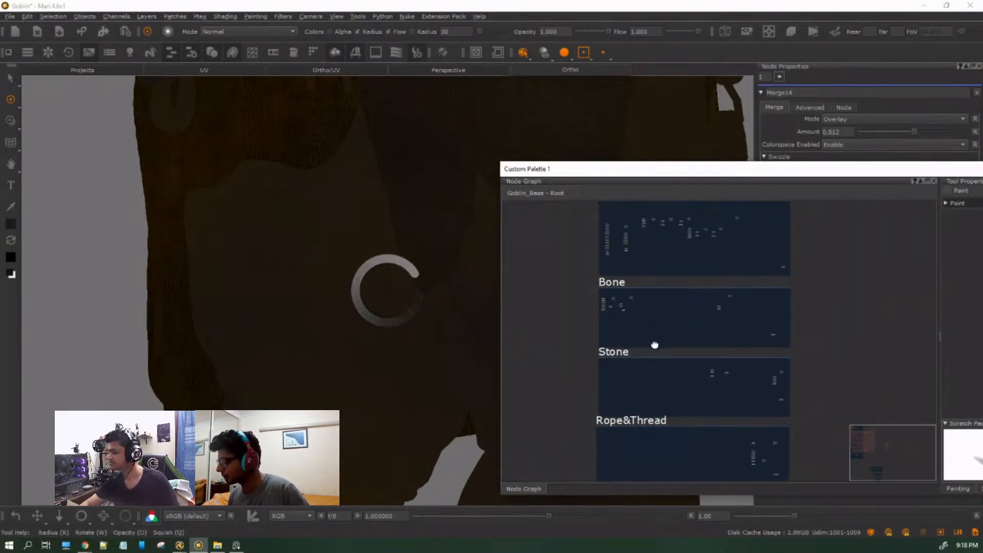
middle_click_drag(383, 334, 361, 145)
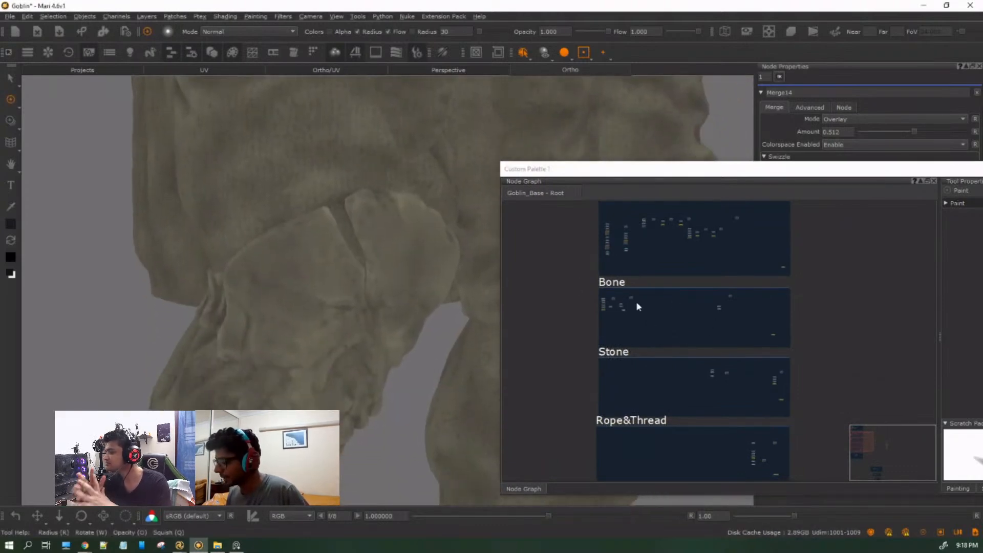
scroll(346, 307, "up", 6)
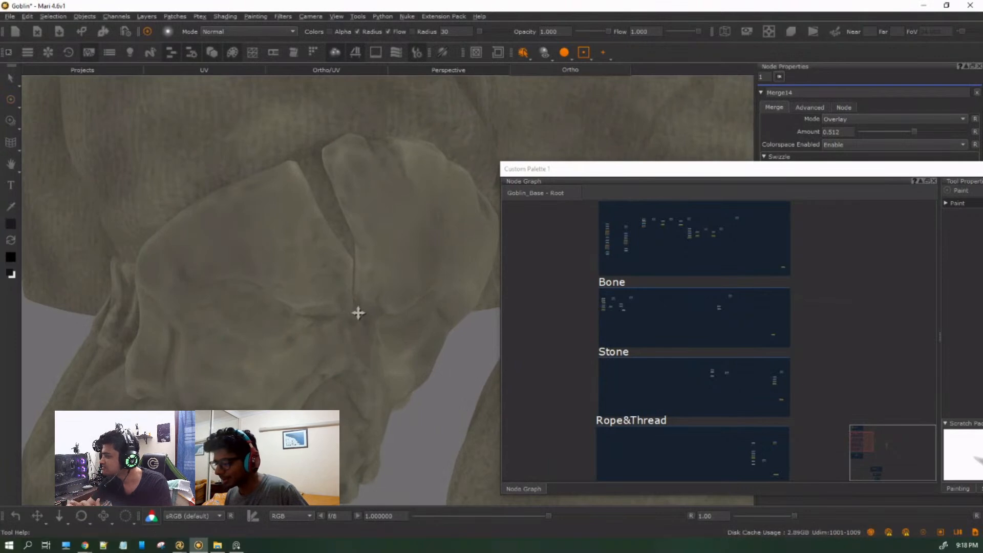
scroll(357, 289, "up", 3)
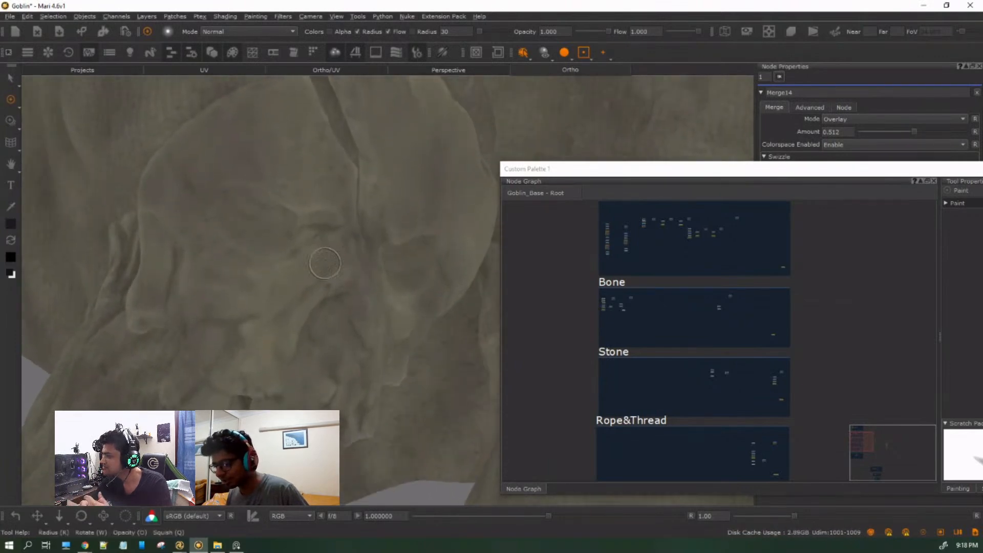
middle_click_drag(338, 281, 338, 317)
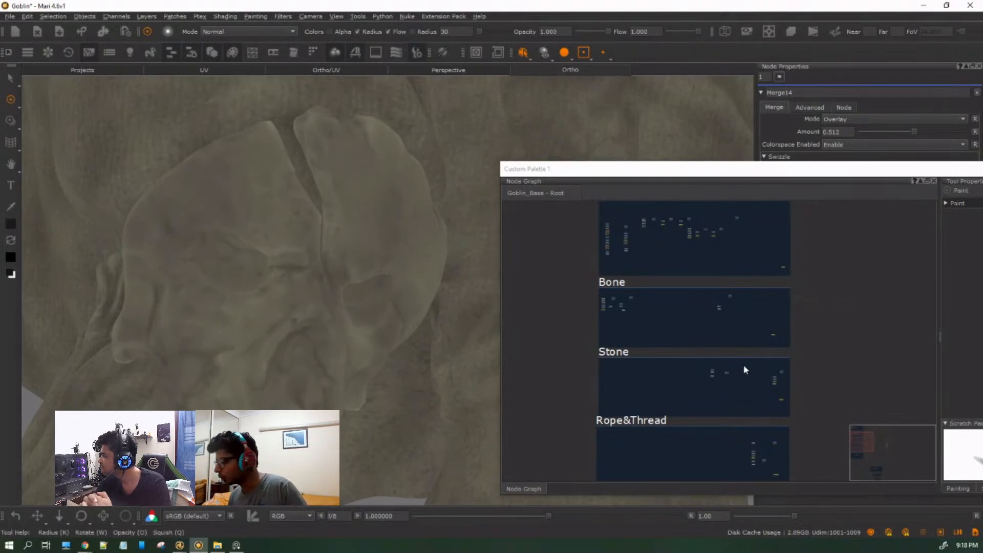
Look through the Stone, Rope&Thread and Eyes groups, and examine the Eyes group's paint and merge nodes.
scroll(748, 382, "up", 1)
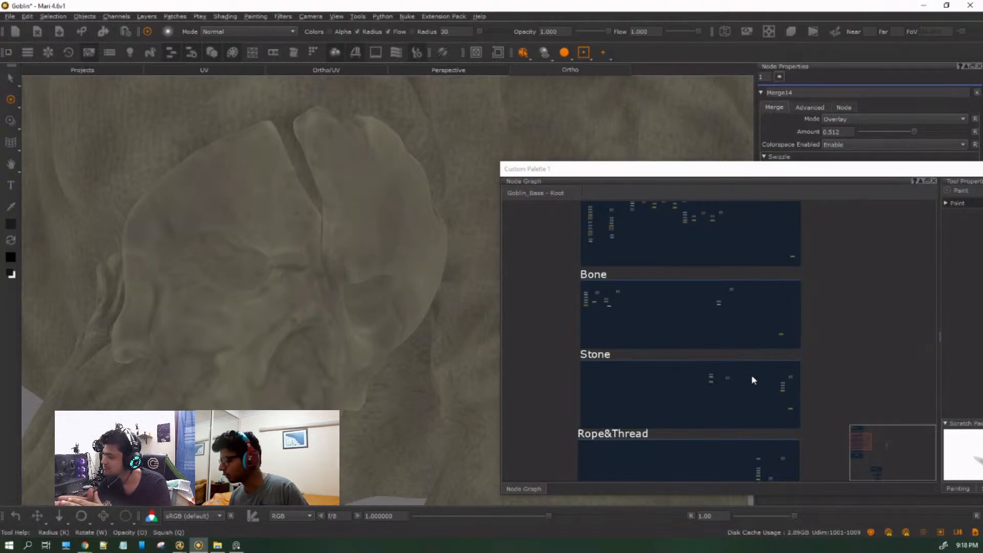
middle_click_drag(728, 379, 626, 314)
middle_click_drag(692, 339, 763, 331)
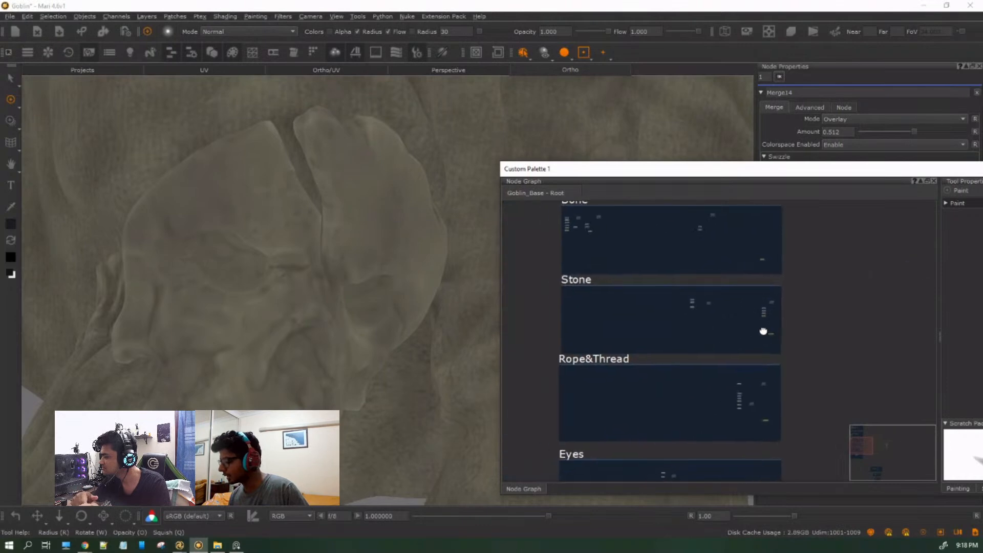
middle_click_drag(745, 415, 755, 301)
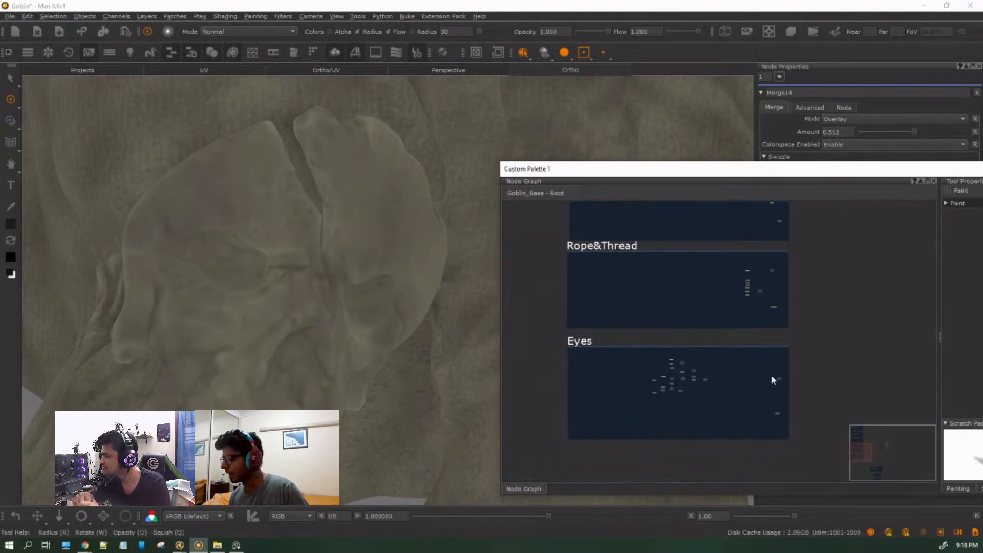
scroll(743, 378, "up", 5)
middle_click_drag(716, 394, 762, 274)
scroll(721, 332, "up", 5)
middle_click_drag(703, 311, 832, 489)
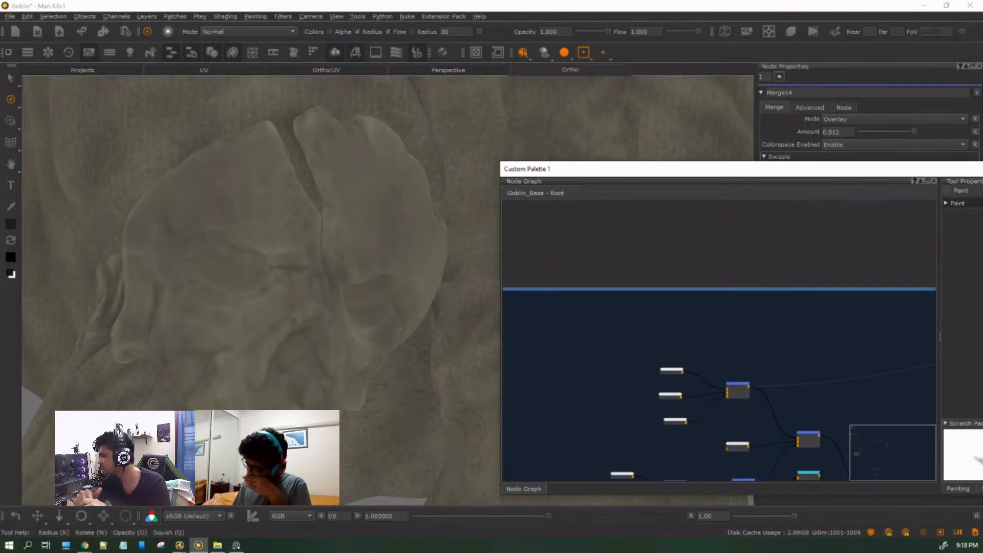
Switch to the UV view and frame the head's UV layout in UDIM 1001.
left_click(184, 70)
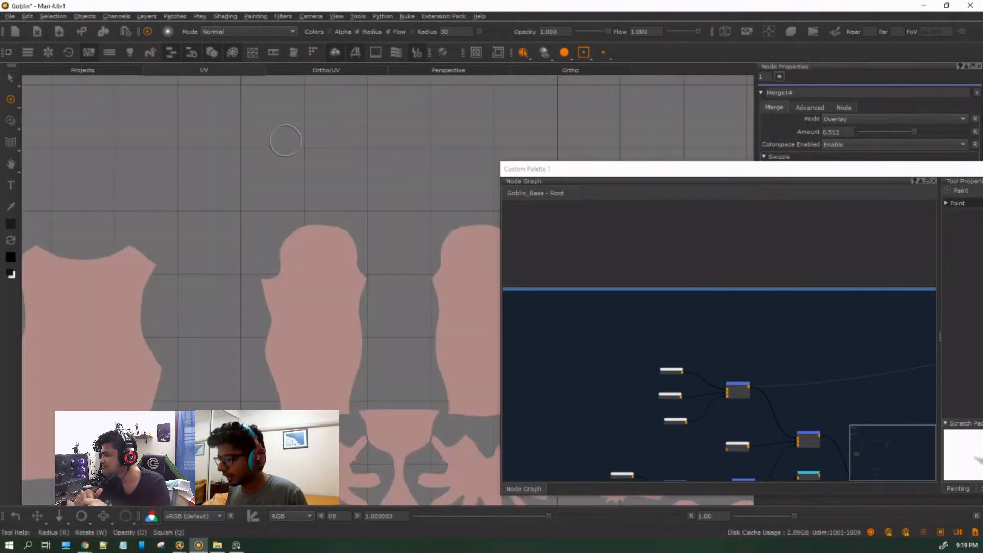
scroll(255, 317, "down", 5)
scroll(254, 317, "up", 6)
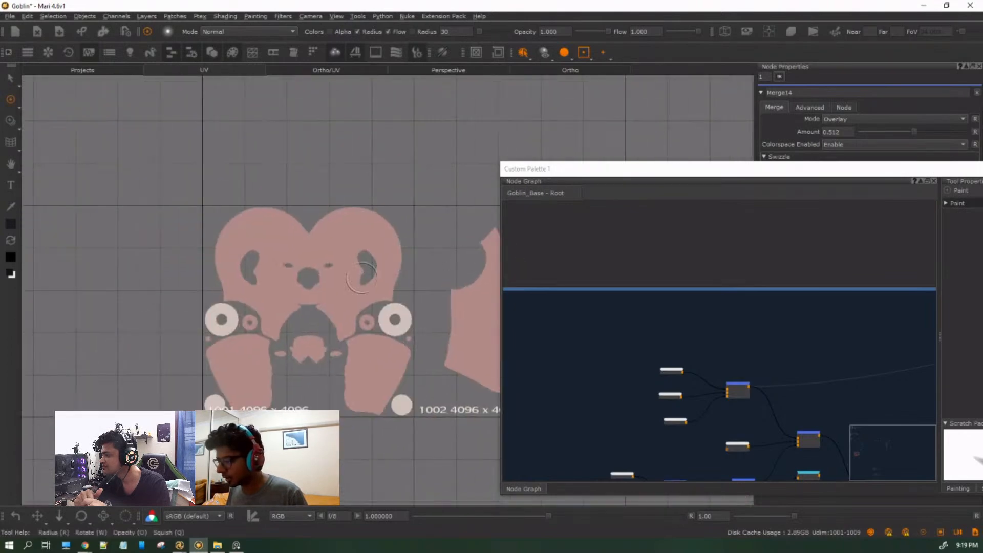
middle_click_drag(265, 287, 266, 272, "alt")
Bring the Goblin_Base object's properties into reach and set its geometry version to Goblin.
left_click_drag(941, 170, 454, 97)
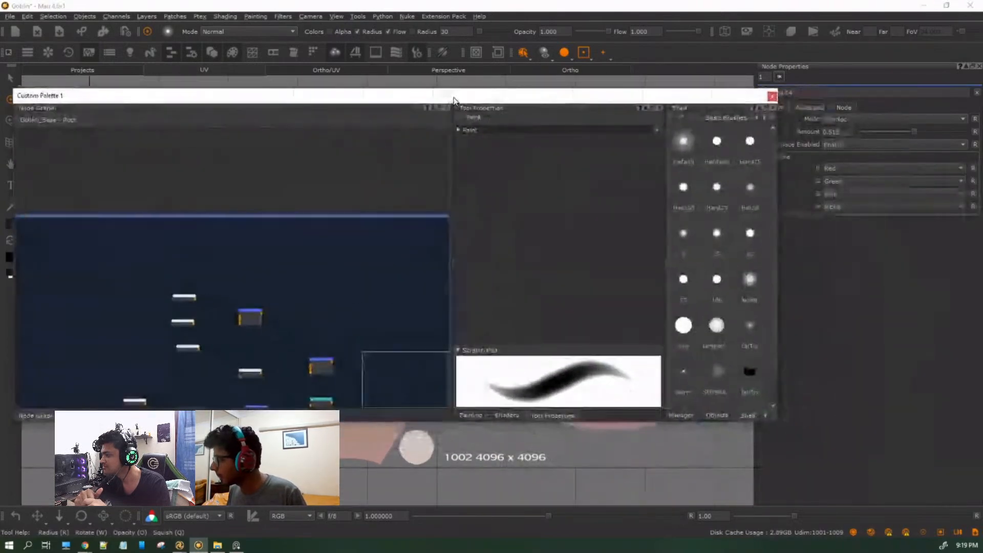
left_click(716, 415)
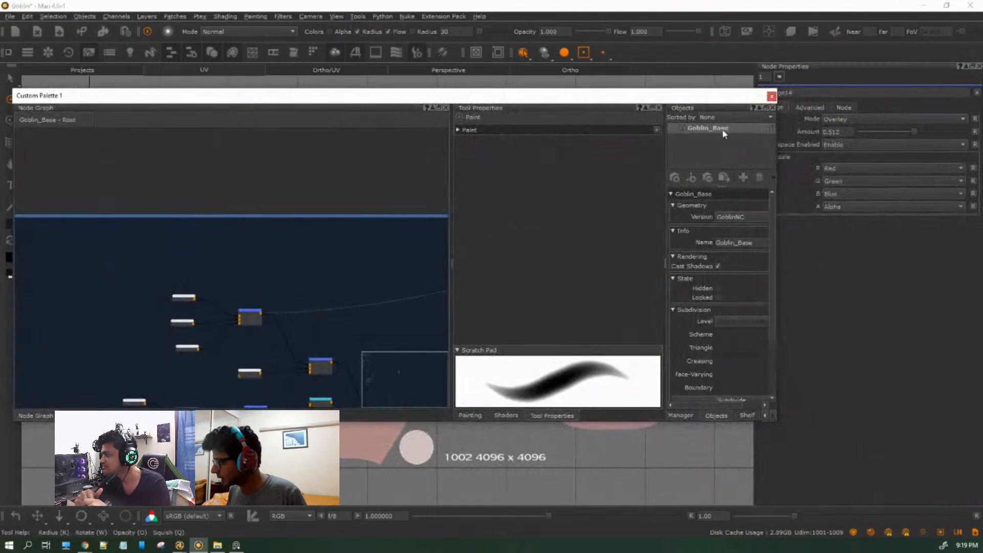
left_click(737, 218)
left_click(730, 217)
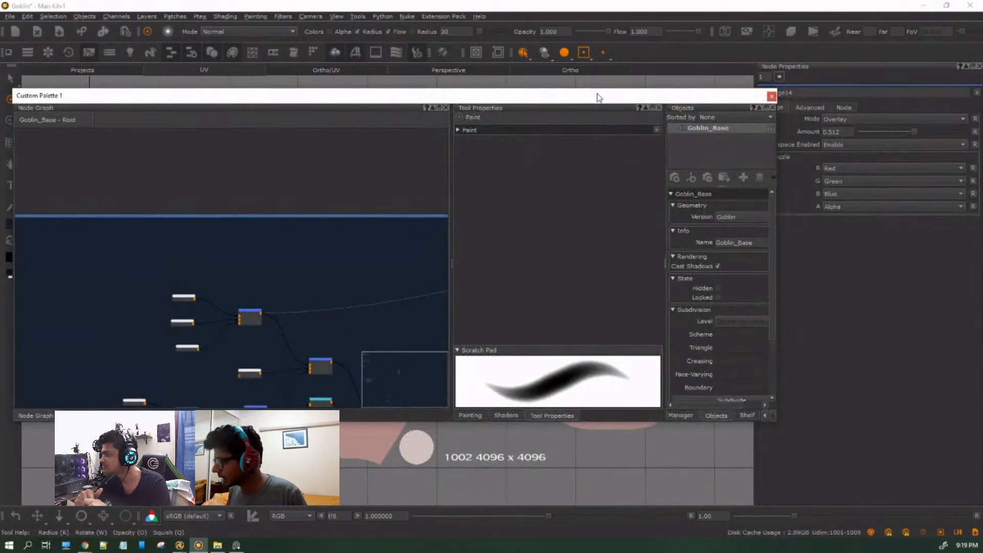
left_click_drag(593, 100, 959, 195)
Switch to the Ortho view, frame the goblin's head and shoulders, and bring the whole Eyes node cluster into view.
middle_click_drag(197, 334, 141, 291, "alt")
left_click(585, 70)
left_click(584, 70)
right_click_drag(323, 243, 195, 160, "alt")
middle_click_drag(399, 92, 285, 320, "alt")
left_click_drag(285, 320, 268, 407, "alt")
scroll(755, 385, "down", 4)
middle_click_drag(709, 408, 591, 370)
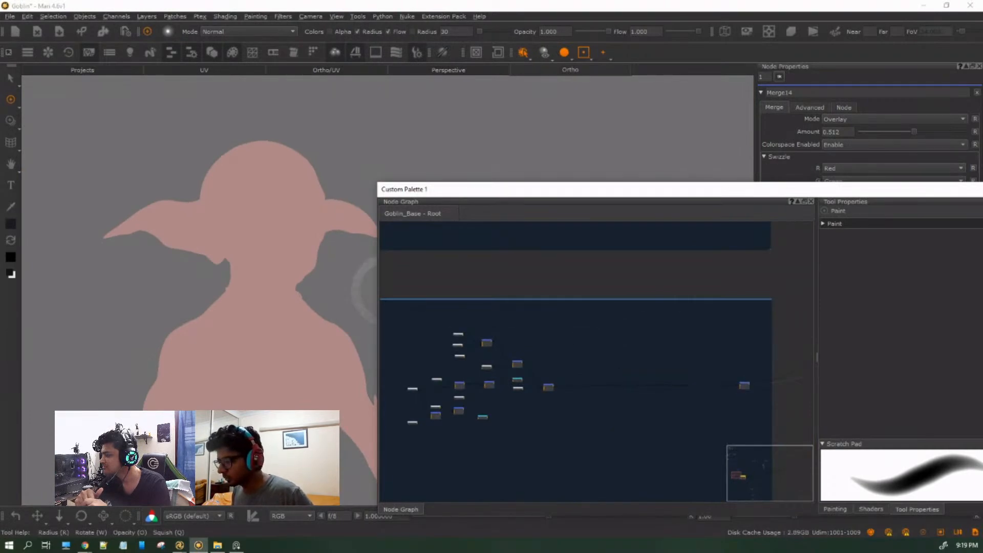
left_click_drag(259, 130, 269, 262, "alt")
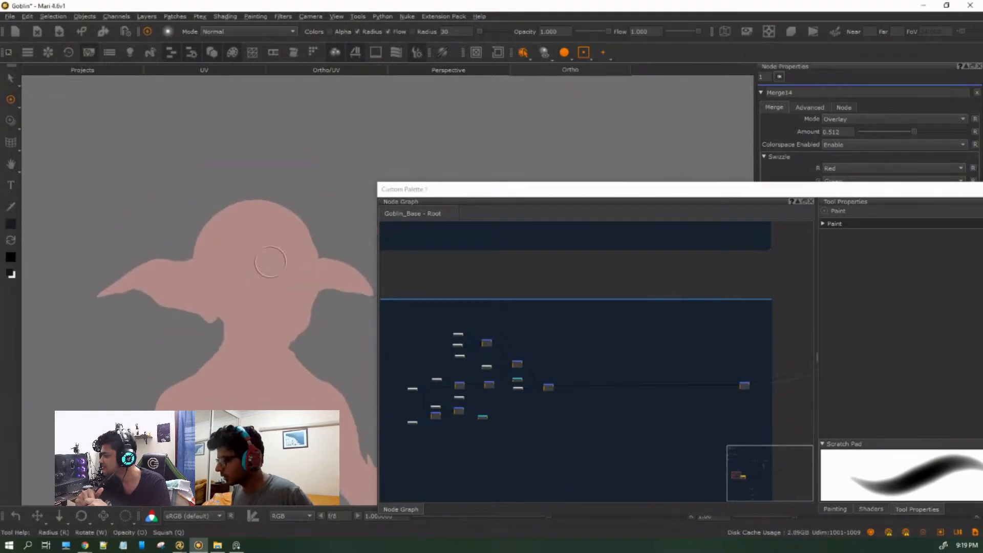
Set Goblin_Base's geometry version to GoblinNC and clear the view of the head.
left_click_drag(888, 201, 563, 196)
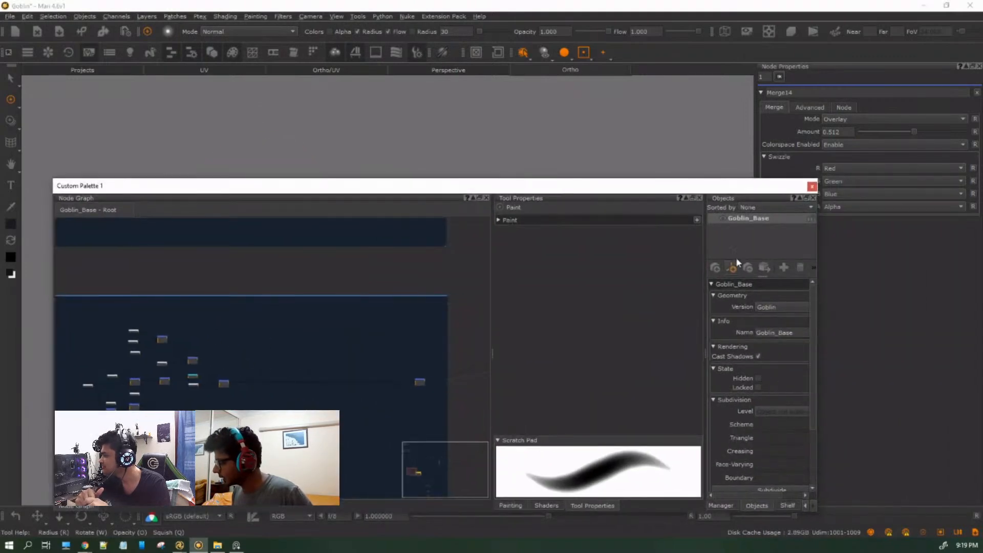
left_click(782, 306)
left_click(780, 299)
left_click_drag(640, 189, 945, 183)
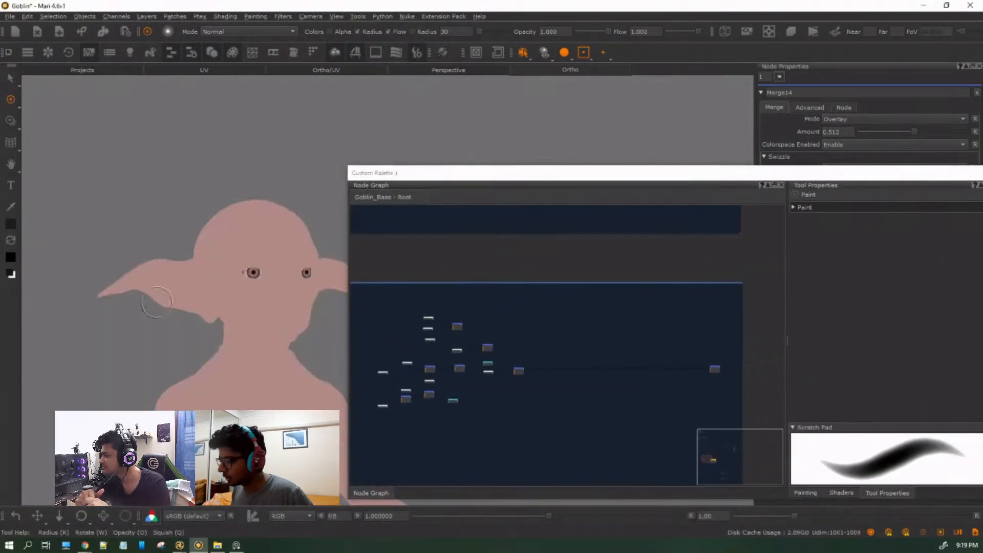
Examine the goblin's eye up close, including the iris, pupil and veined inner corner.
right_click_drag(178, 291, 195, 295, "alt")
middle_click_drag(195, 295, 212, 359, "alt")
left_click_drag(212, 359, 214, 344, "alt")
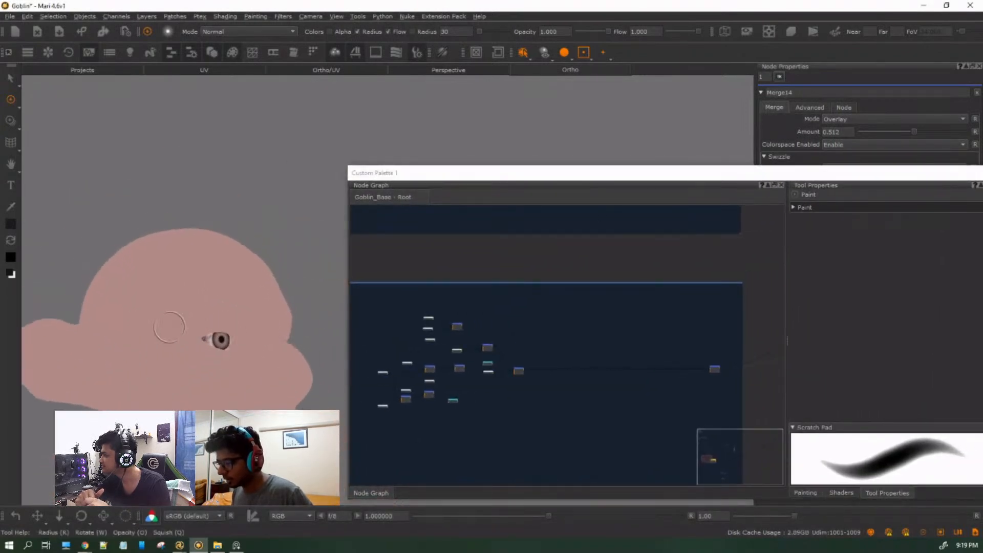
right_click_drag(171, 331, 201, 389, "alt")
middle_click_drag(202, 389, 396, 274, "alt")
right_click_drag(123, 287, 144, 299, "alt")
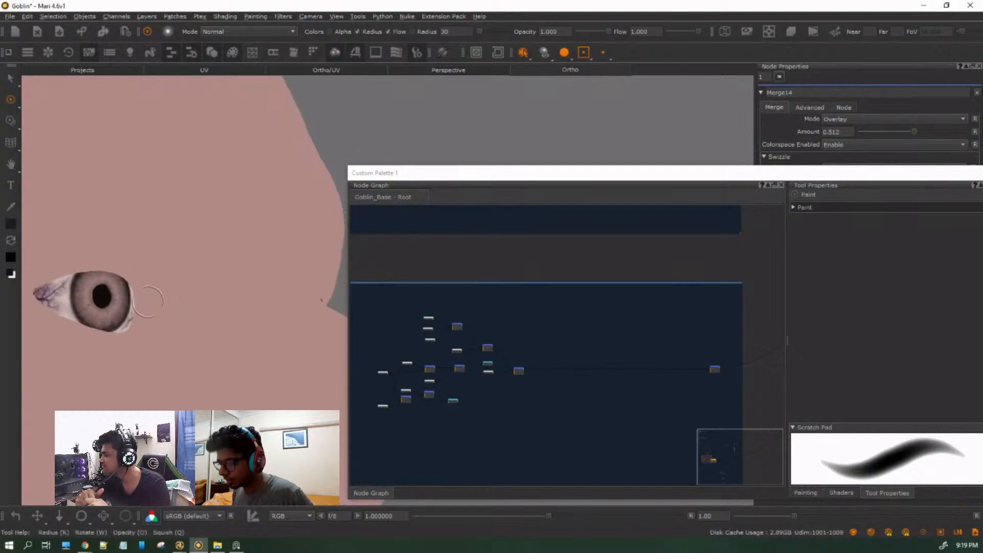
middle_click_drag(140, 298, 229, 270, "alt")
mouse_move(229, 270)
left_mouse_down("alt")
mouse_move(254, 298)
mouse_move(244, 295)
mouse_move(250, 287)
left_mouse_up("alt")
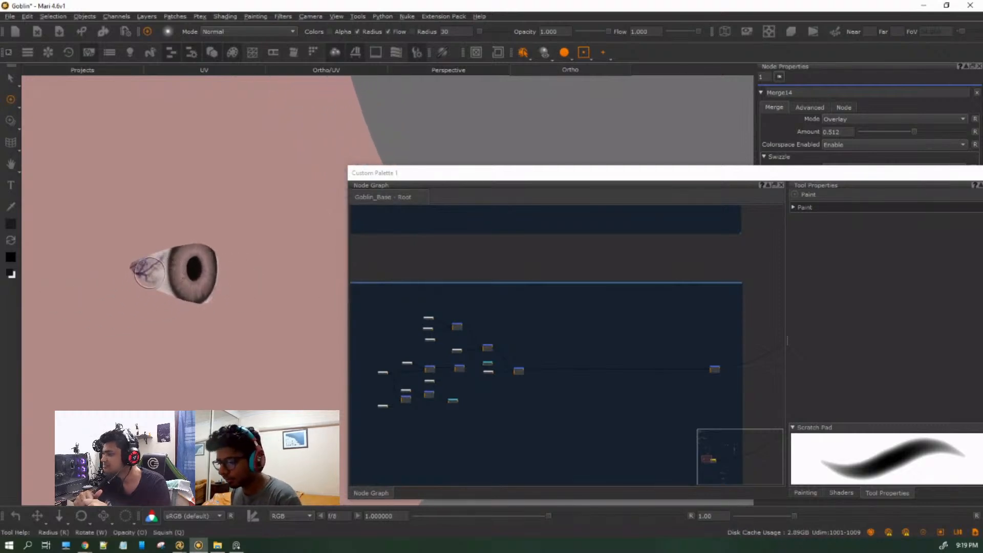
right_click_drag(92, 254, 121, 285, "alt")
middle_click_drag(121, 285, 195, 302, "alt")
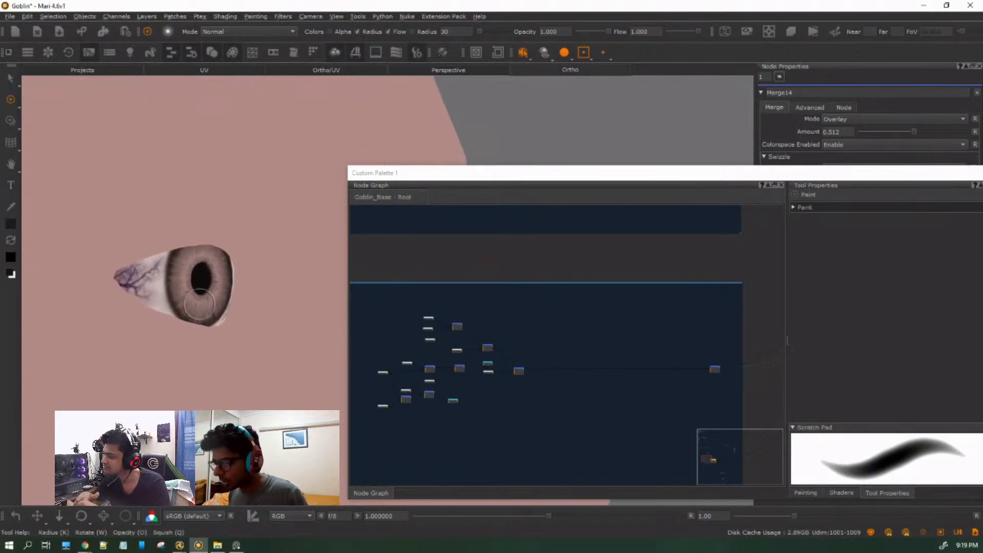
left_click_drag(195, 302, 186, 316, "alt")
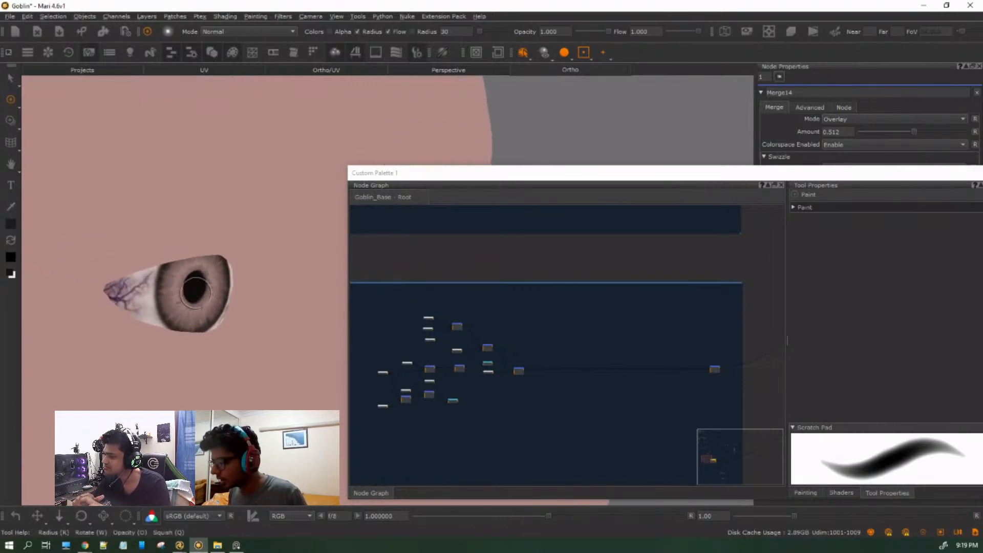
Set Goblin_Base's geometry version to Goblin and show its layout in the UV view.
left_click_drag(675, 173, 522, 274)
left_click(924, 399)
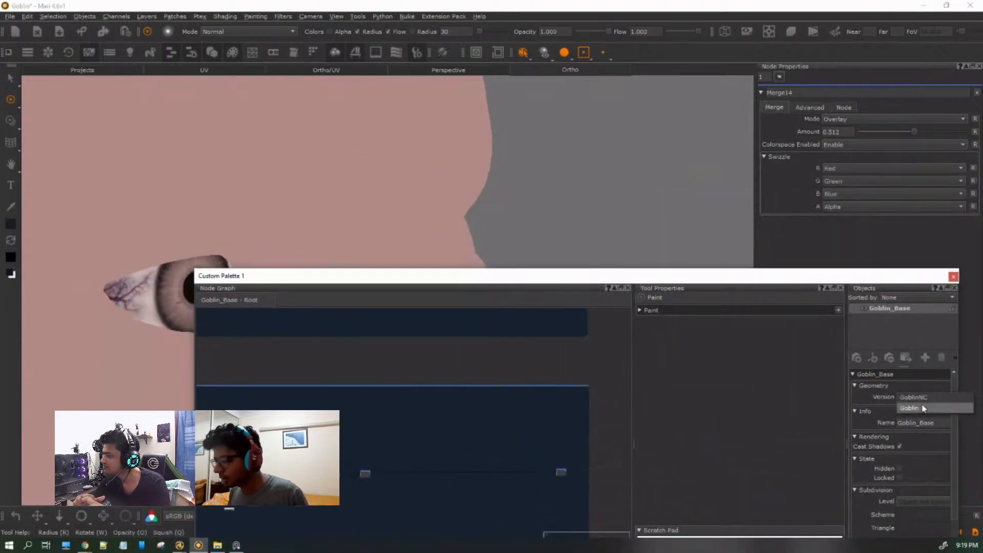
left_click(923, 407)
left_click_drag(441, 281, 589, 284)
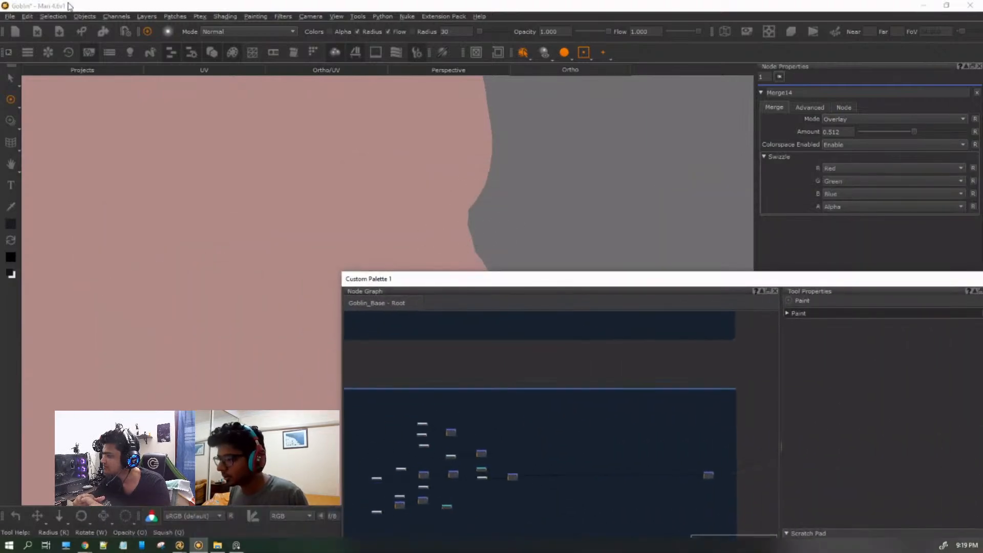
left_click(214, 70)
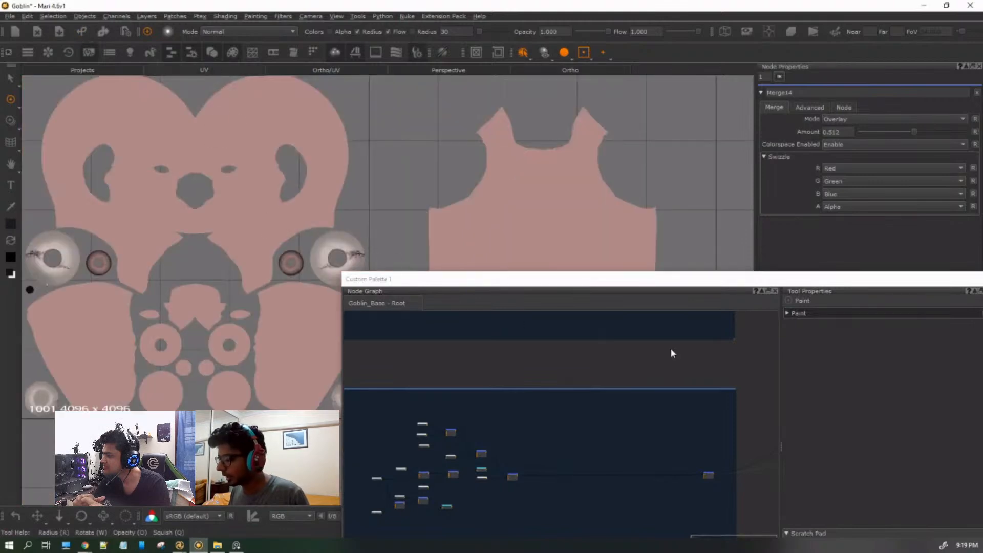
Set Goblin_Base's geometry version back to GoblinNC while keeping the UV layout on screen.
left_click_drag(930, 280, 796, 316)
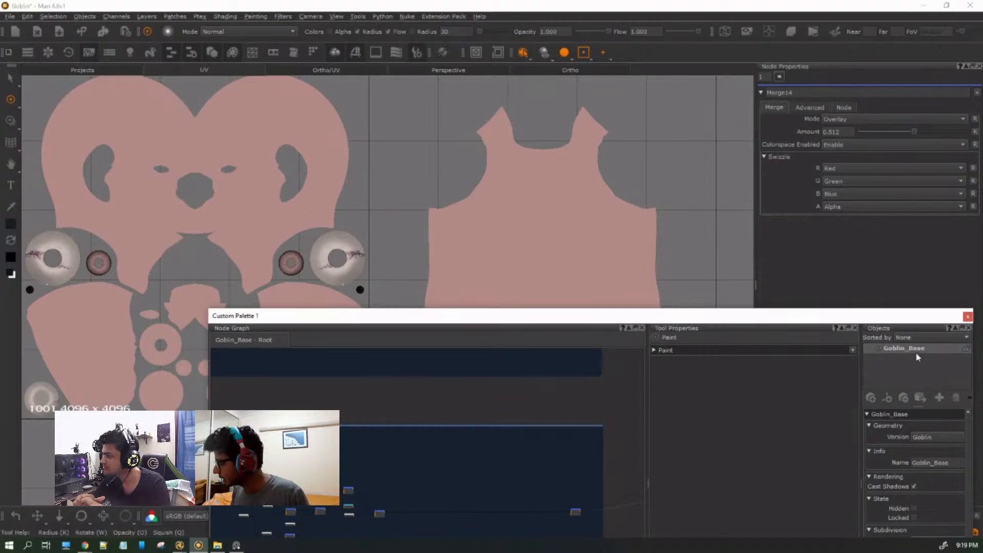
left_click(923, 439)
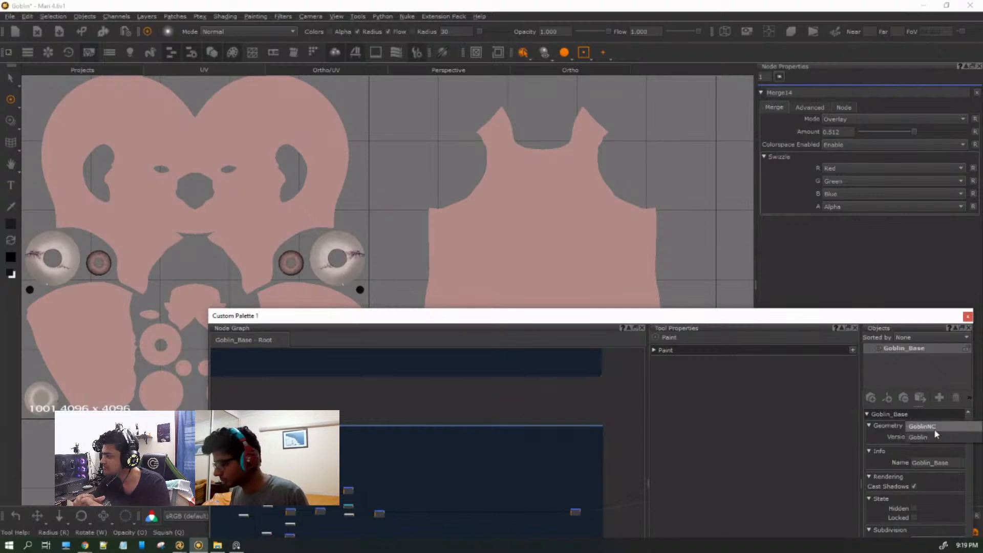
left_click(932, 444)
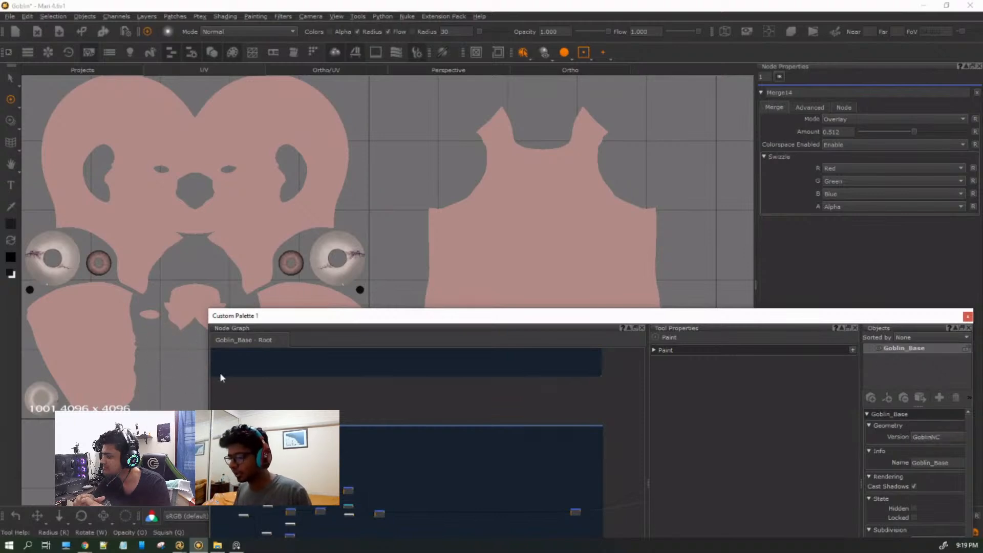
Return to the Ortho view and frame the goblin's head in profile around the eye.
left_click(594, 65)
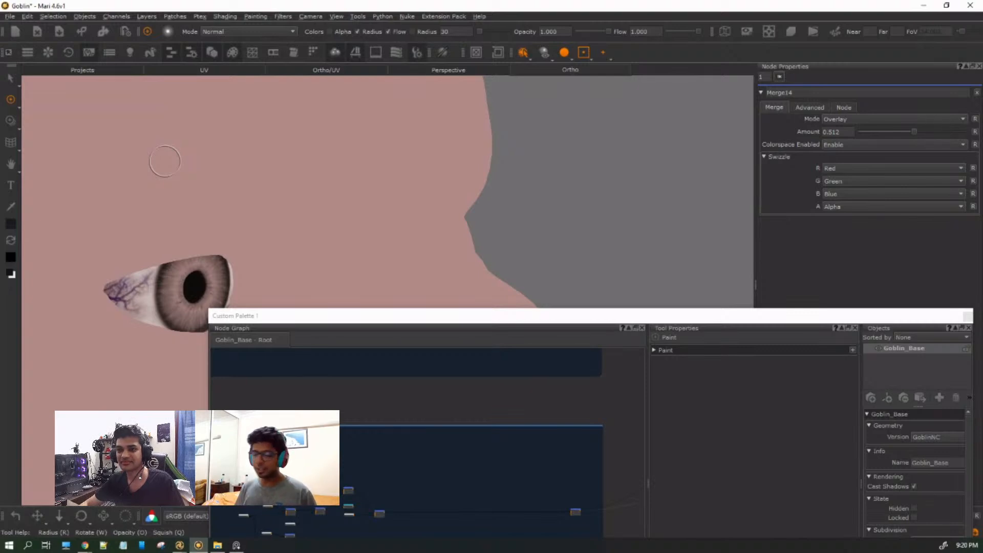
left_click_drag(647, 319, 725, 208)
scroll(159, 252, "down", 6)
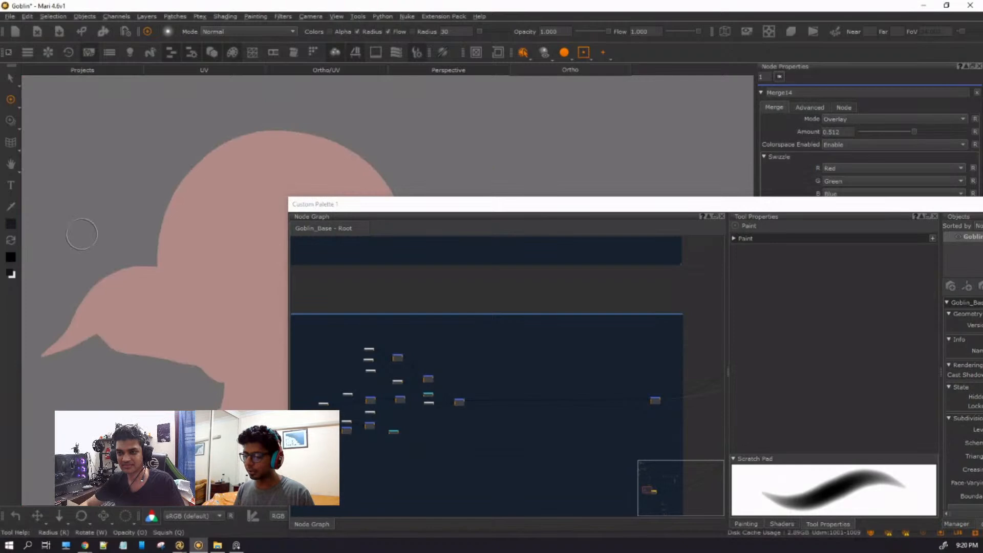
middle_click_drag(128, 307, 96, 262)
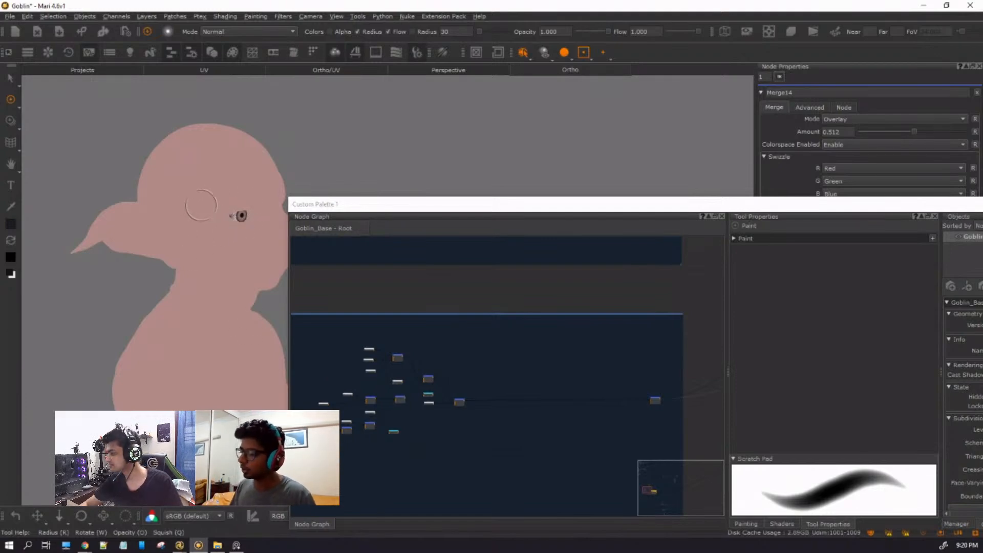
right_click_drag(195, 202, 213, 209, "alt")
middle_click_drag(213, 209, 206, 264, "alt")
mouse_move(206, 264)
left_mouse_down("alt")
mouse_move(213, 238)
mouse_move(206, 257)
left_mouse_up("alt")
right_click_drag(149, 229, 188, 250, "alt")
middle_click_drag(199, 271, 221, 261, "alt")
Frame the Eyes group's merge fed by two color nodes and a paint node, and display its result on the head.
right_click_drag(671, 422, 466, 379, "alt")
scroll(435, 371, "up", 9)
middle_click_drag(383, 357, 705, 384)
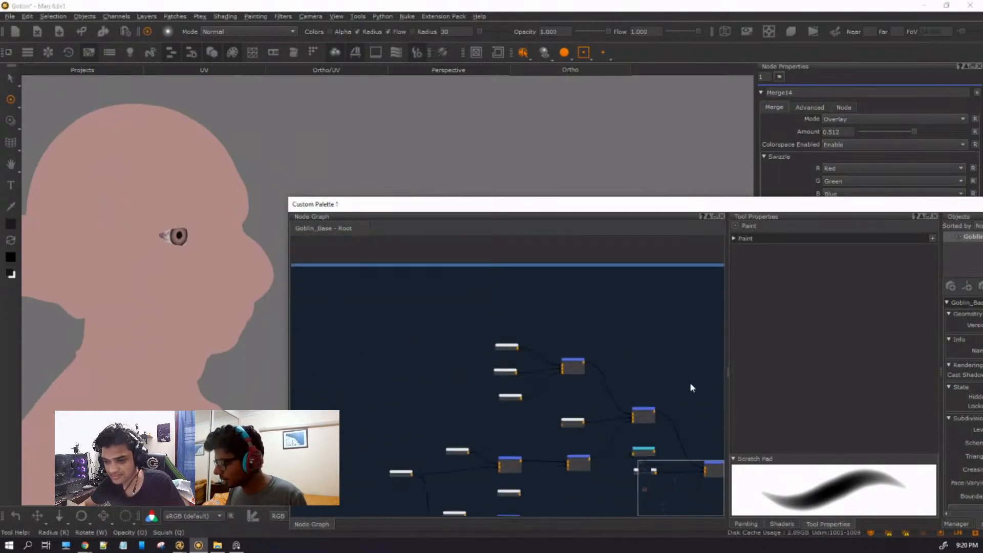
scroll(546, 384, "up", 5)
middle_click_drag(622, 433, 554, 428)
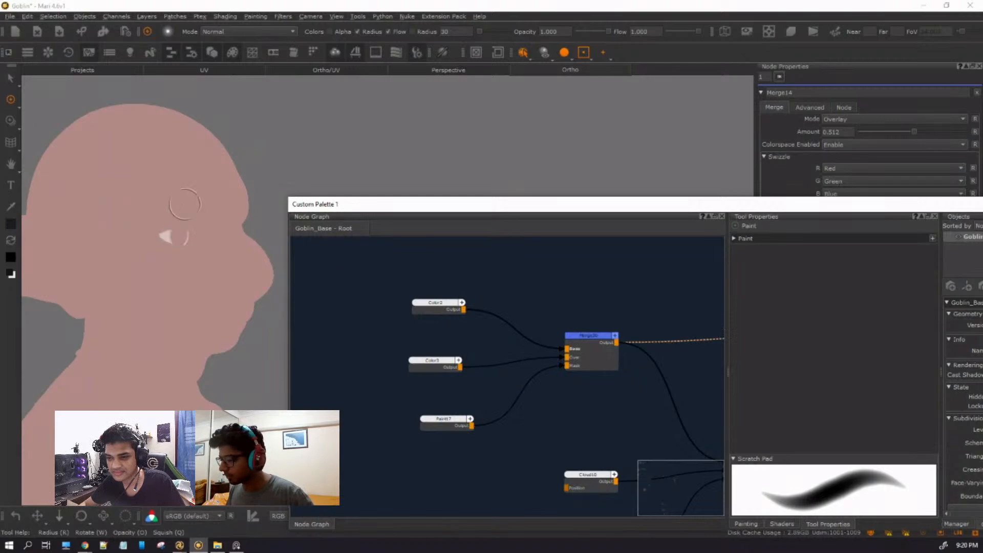
right_click_drag(148, 204, 196, 233, "alt")
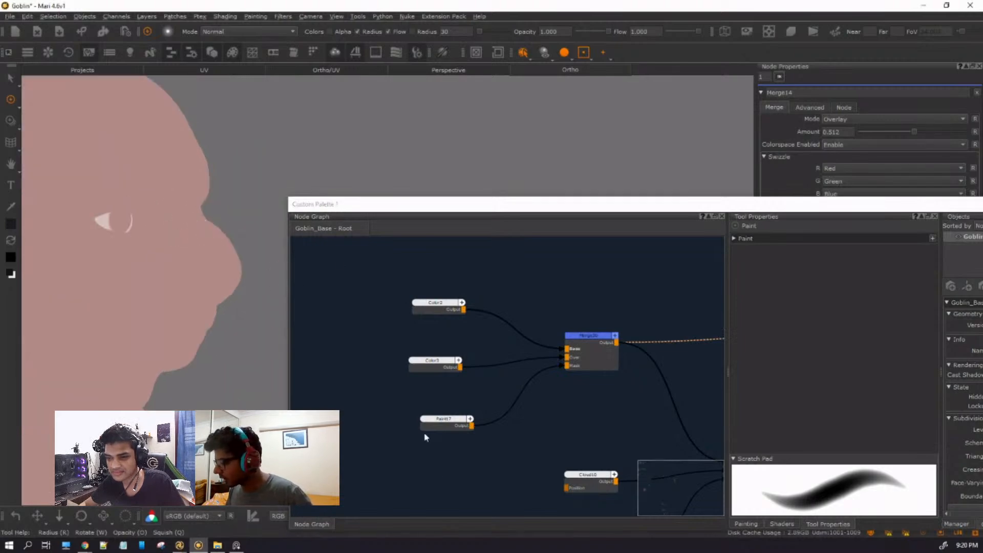
Display the merge that combines the base eye color with the cloud node, and examine the veined eye white up close.
scroll(419, 357, "down", 3)
key("1")
right_click_drag(173, 209, 187, 264, "alt")
middle_click_drag(188, 264, 444, 434, "alt")
right_click_drag(190, 308, 178, 348, "alt")
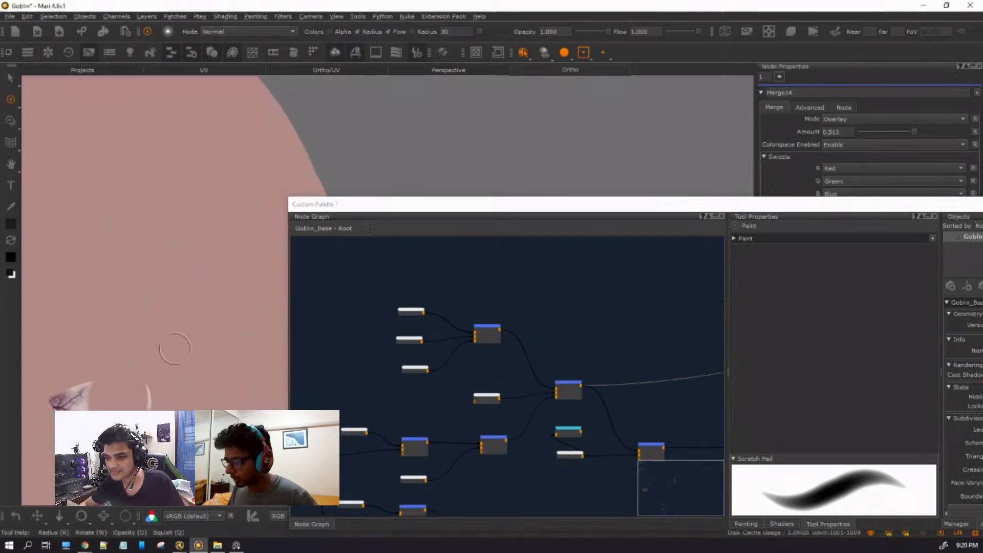
middle_click_drag(175, 349, 205, 215, "alt")
right_click_drag(204, 216, 237, 259, "alt")
middle_click_drag(129, 245, 355, 326, "alt")
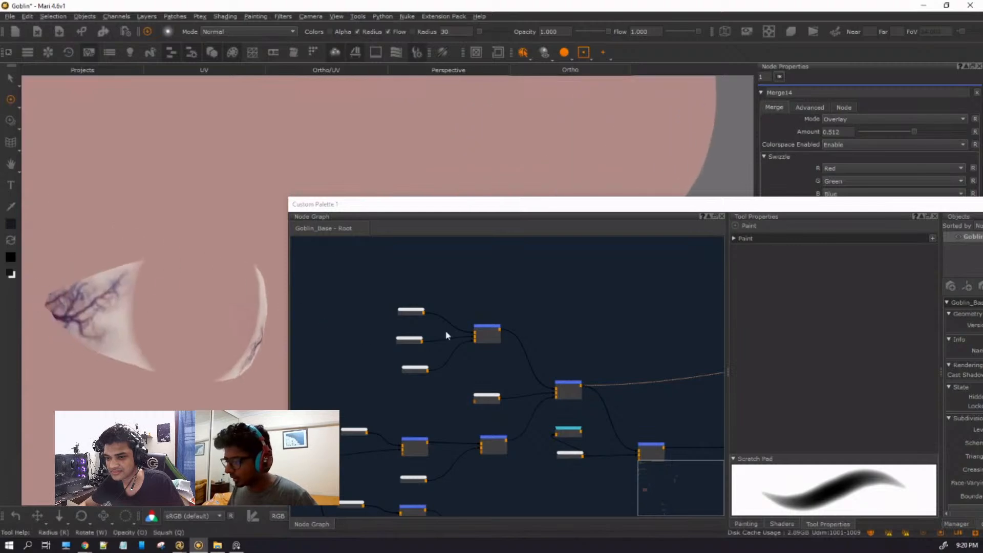
Display the base eye color merge and the merge feeding the vein mask in turn to compare them.
left_click(486, 336)
key("1")
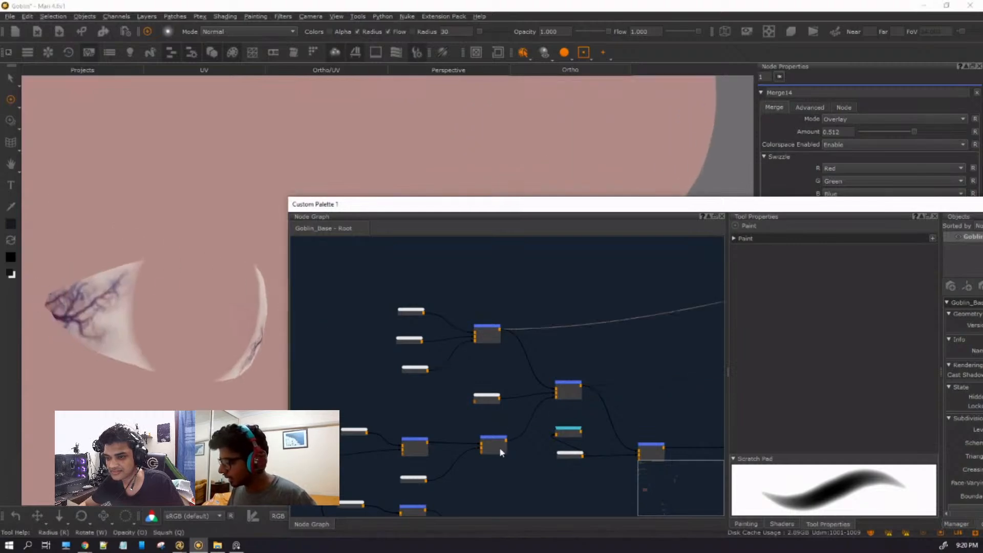
key("1")
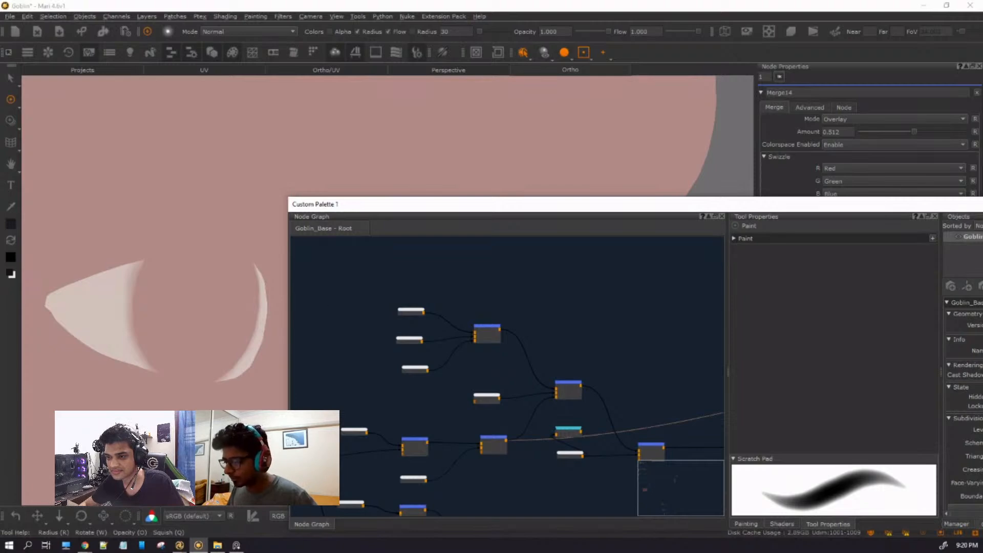
key("1")
mouse_move(172, 318)
middle_mouse_down("alt")
mouse_move(215, 287)
mouse_move(142, 304)
mouse_move(140, 284)
mouse_move(207, 324)
mouse_move(186, 333)
middle_mouse_up("alt")
Display the cloud node's pattern, return to the masked merge's result, and examine the veins on the eye white.
left_click(572, 408)
key("1")
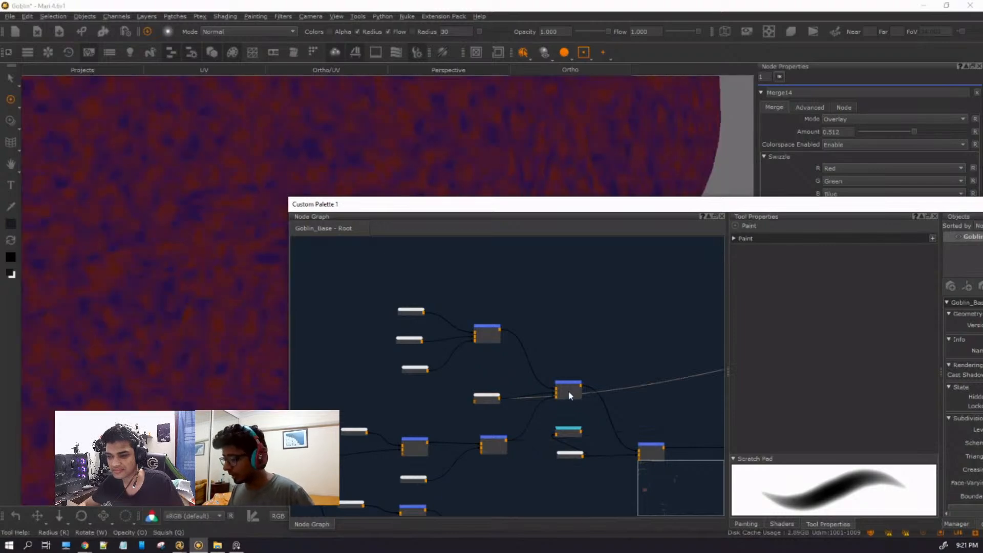
key("1")
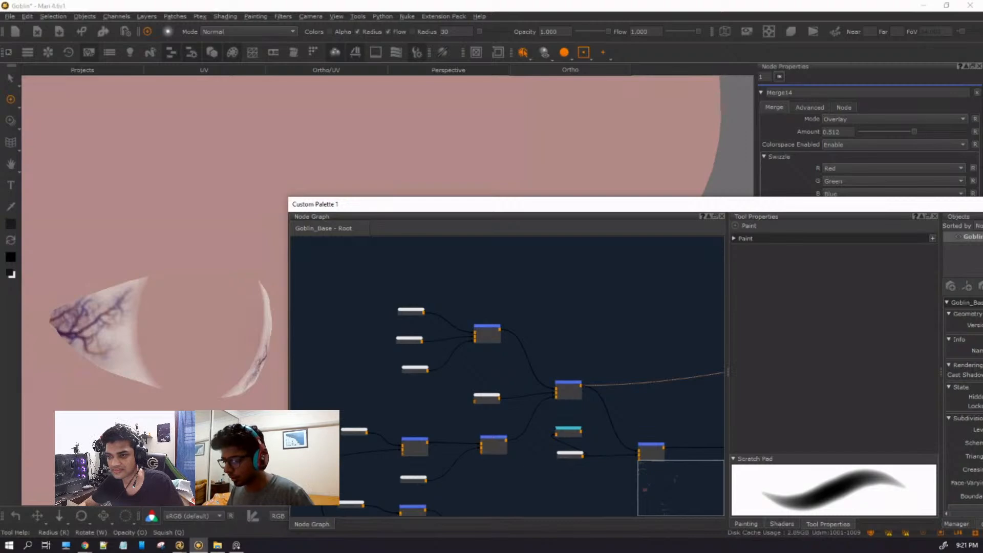
right_click_drag(162, 330, 140, 334, "alt")
middle_click_drag(146, 340, 118, 359, "alt")
Shift the cloud node slightly toward its merge, frame it with its neighbours, and open its properties.
left_click_drag(486, 399, 494, 398)
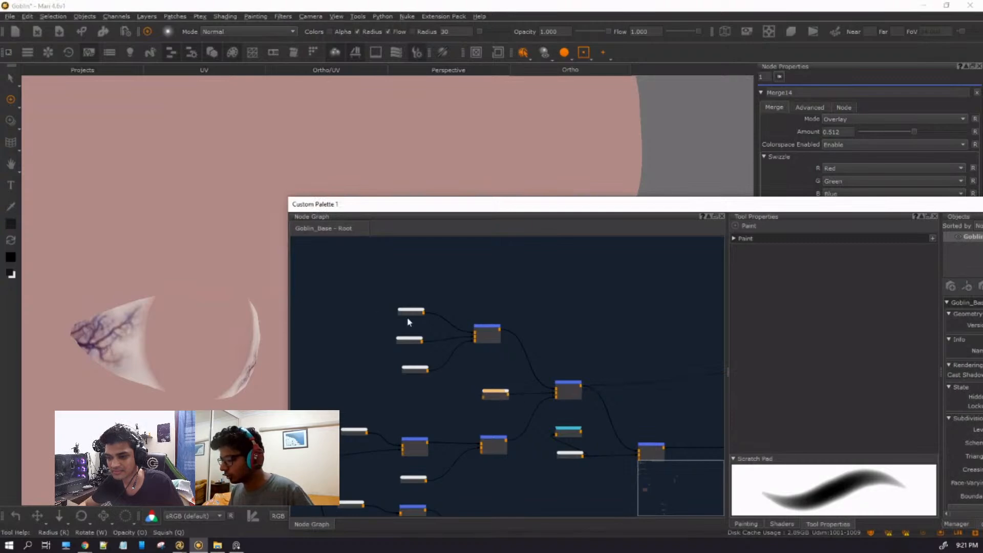
scroll(493, 470, "down", 6)
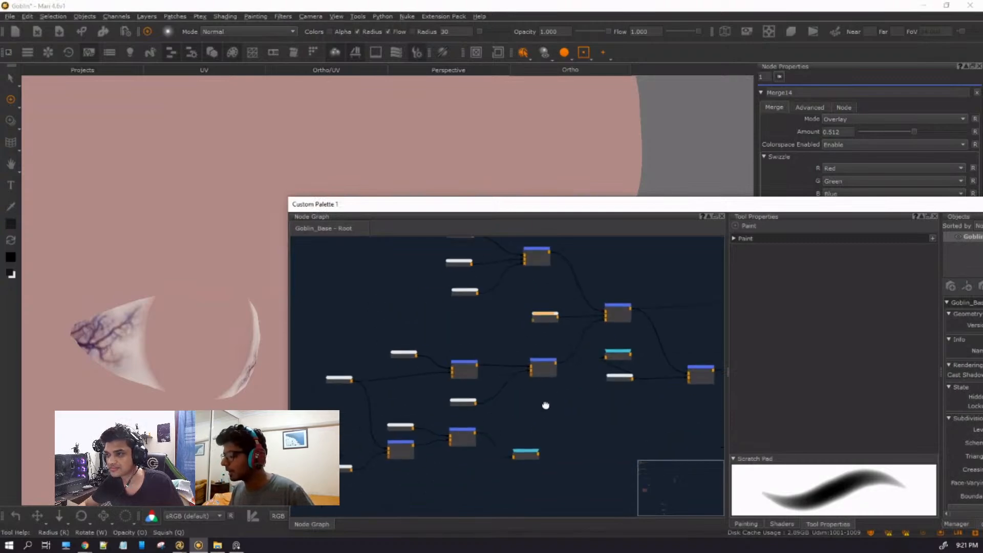
middle_click_drag(544, 395, 537, 464)
scroll(529, 434, "up", 5)
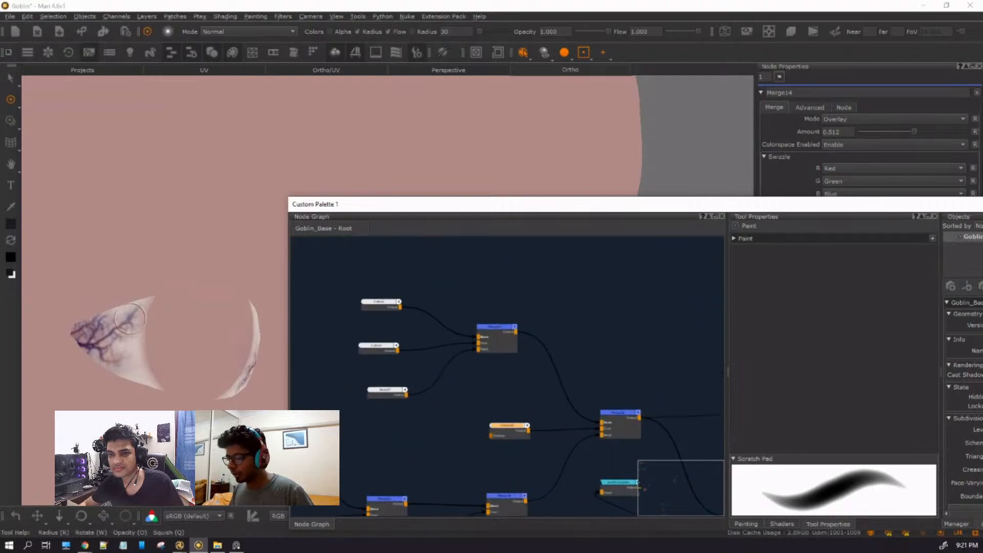
left_click(514, 429)
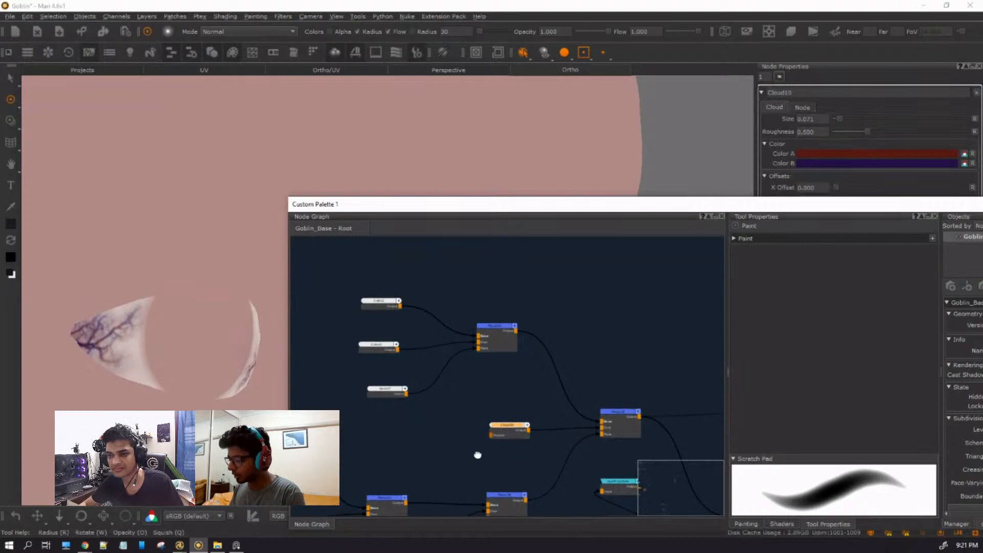
Select the lower branch of nodes that builds the mask for the eye vein merge.
middle_click_drag(478, 462, 492, 337)
scroll(454, 393, "down", 3)
left_click_drag(303, 334, 506, 515)
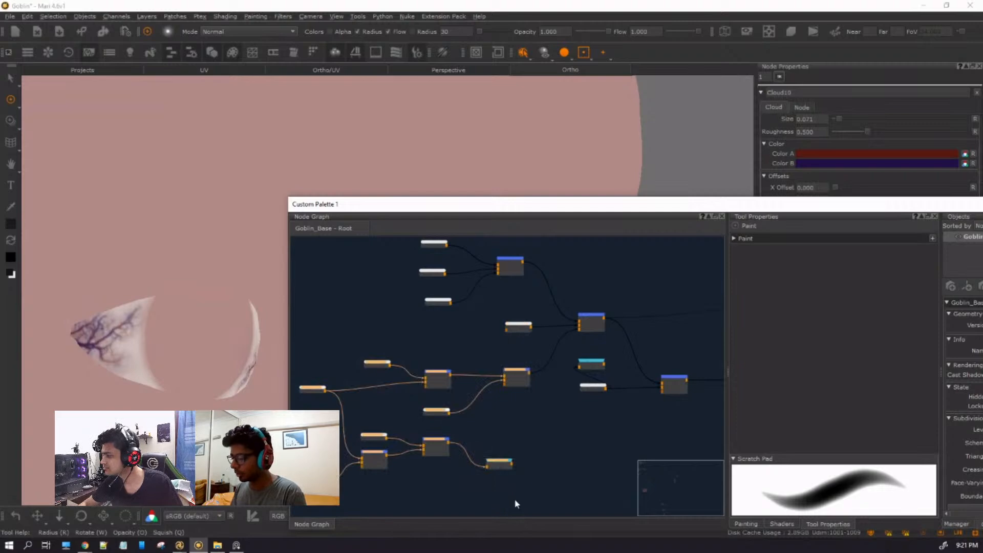
Follow the Eyes group's branches to its last merge and display the complete eye with the iris.
middle_click_drag(543, 457, 466, 491)
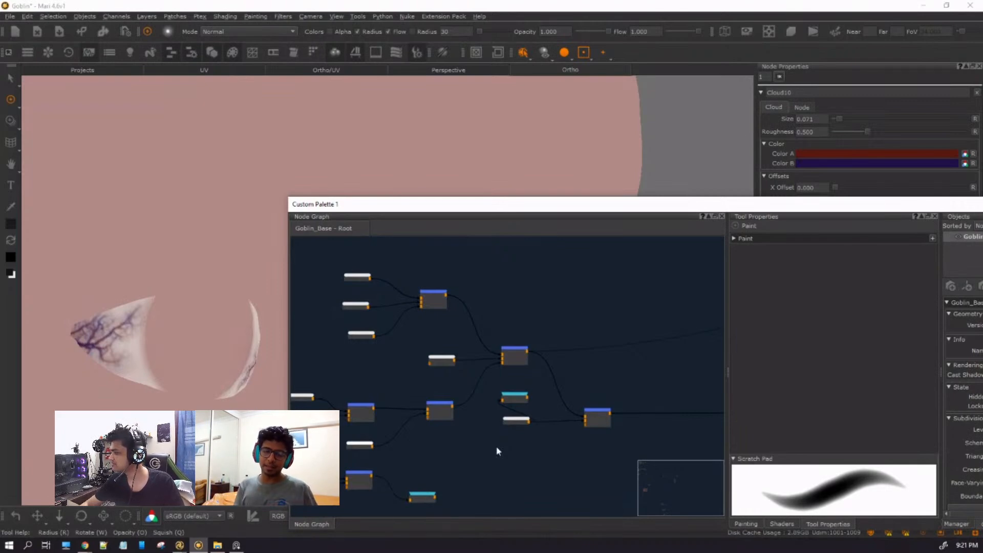
scroll(600, 372, "down", 3)
scroll(601, 370, "down", 1)
middle_click_drag(599, 379, 403, 384)
left_click(610, 401)
left_click(634, 445)
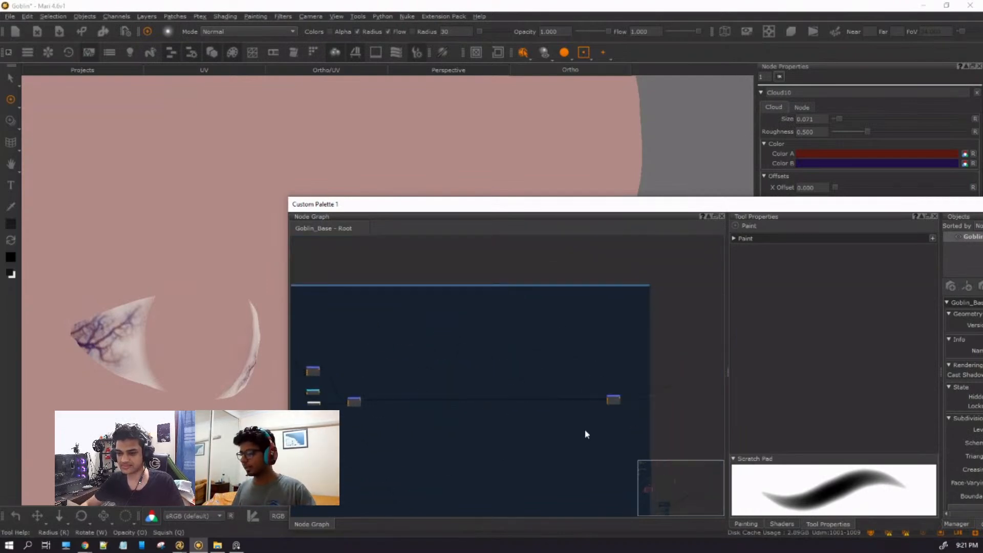
scroll(564, 389, "down", 2)
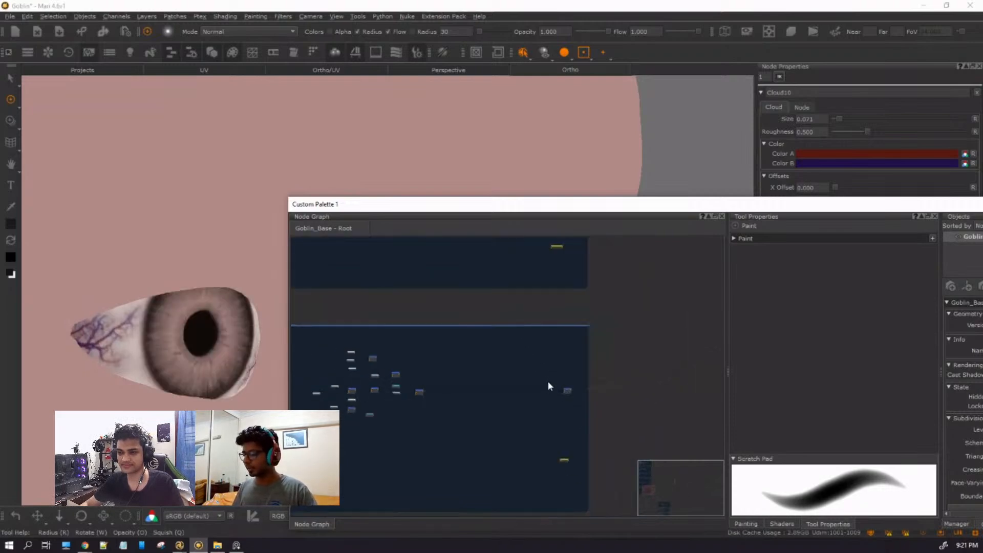
Display the masked merge that adds the veins, showing the eye white without the iris.
scroll(549, 383, "up", 2)
scroll(403, 339, "up", 2)
middle_click_drag(297, 305, 526, 391)
left_click(527, 392)
key("1")
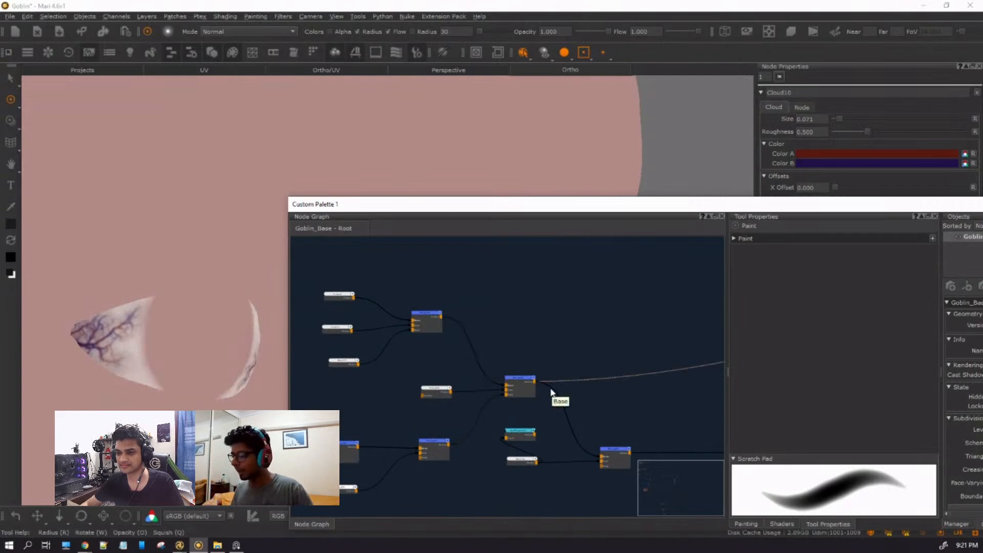
middle_click_drag(569, 471, 536, 421)
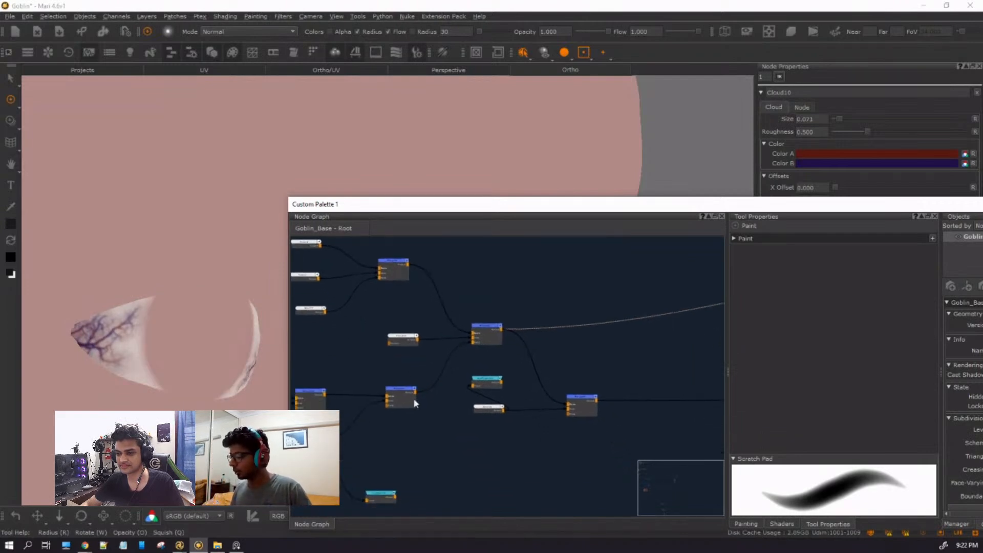
Display the merge that layers Paint15 over the veined base and examine the iris on the model.
scroll(504, 367, "up", 4)
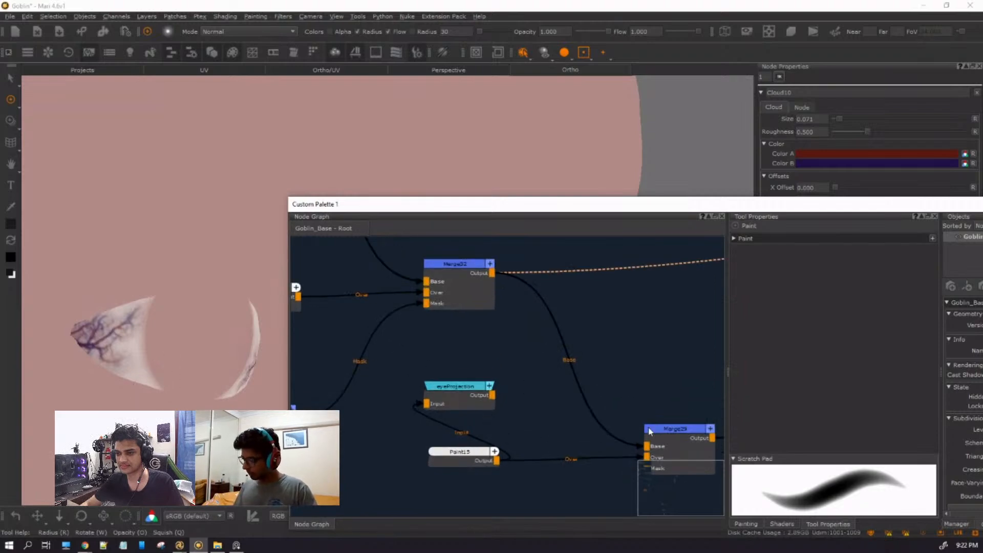
middle_click_drag(556, 410, 446, 327)
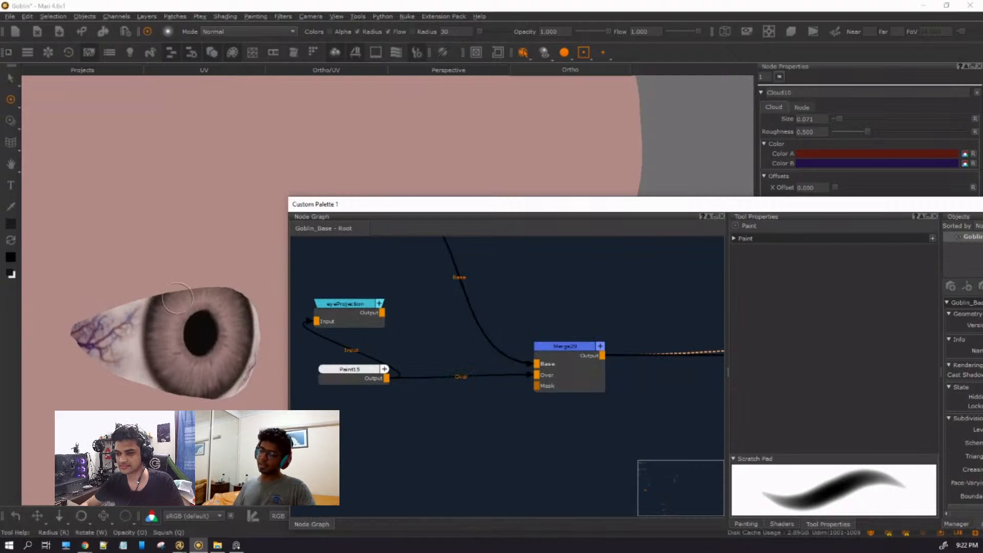
scroll(171, 298, "up", 3)
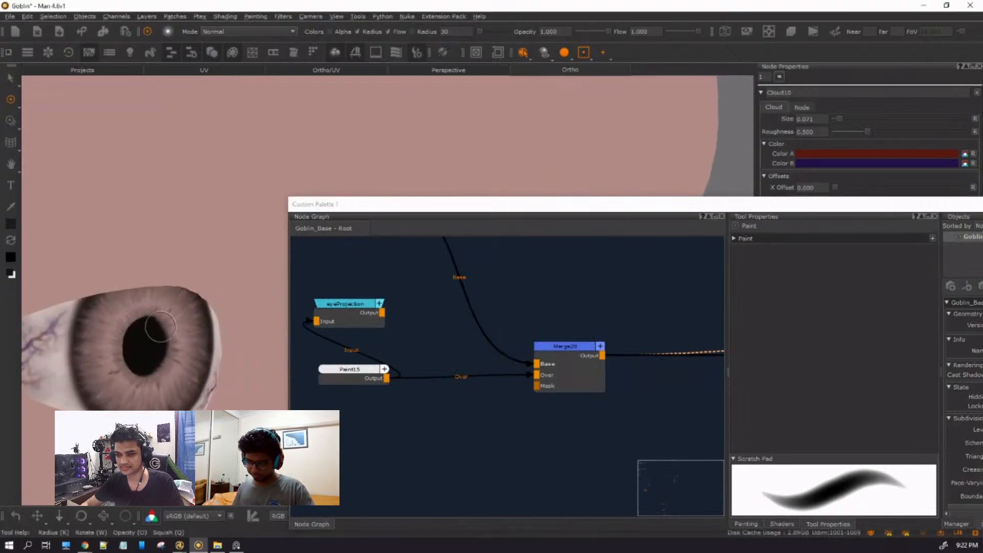
scroll(178, 377, "down", 3)
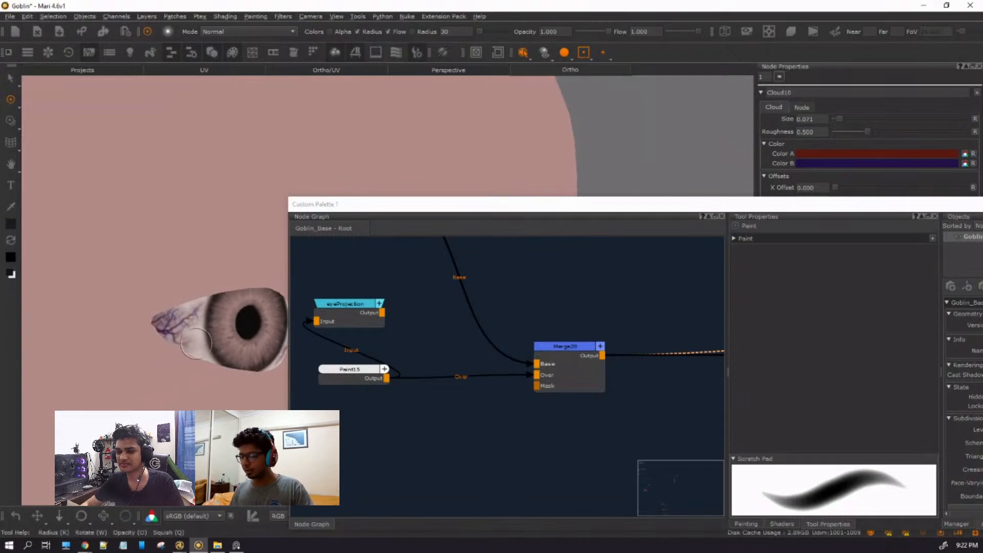
scroll(181, 349, "down", 5)
Survey the material groups from Eyes up to SKIN and examine the first node columns of the Cloth group.
scroll(540, 460, "down", 8)
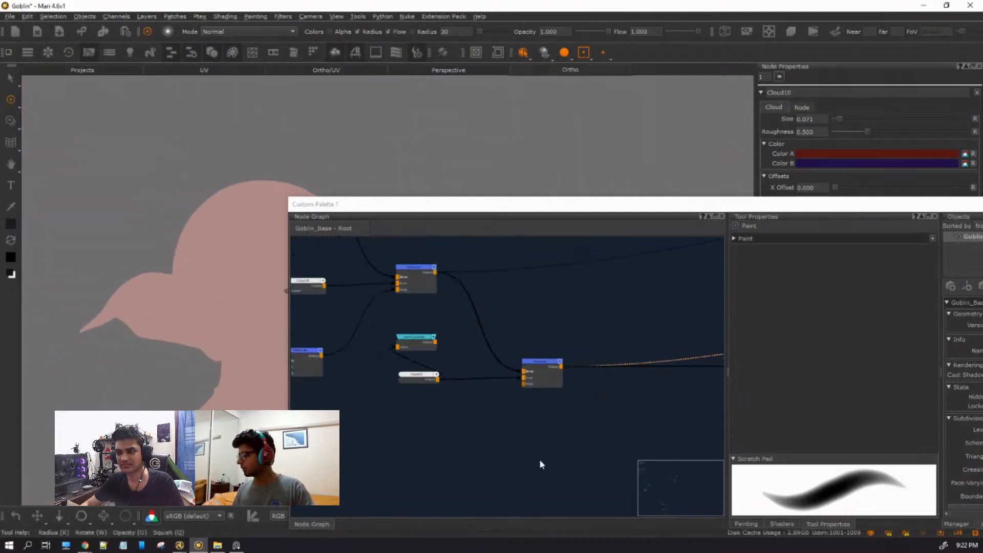
middle_click_drag(511, 493, 480, 480)
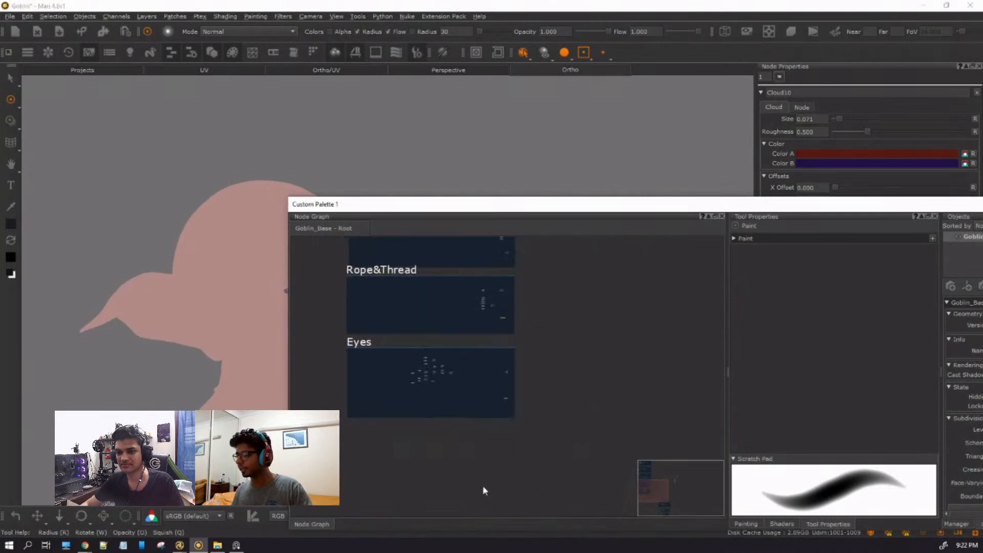
scroll(481, 480, "down", 3)
middle_click_drag(507, 445, 372, 360)
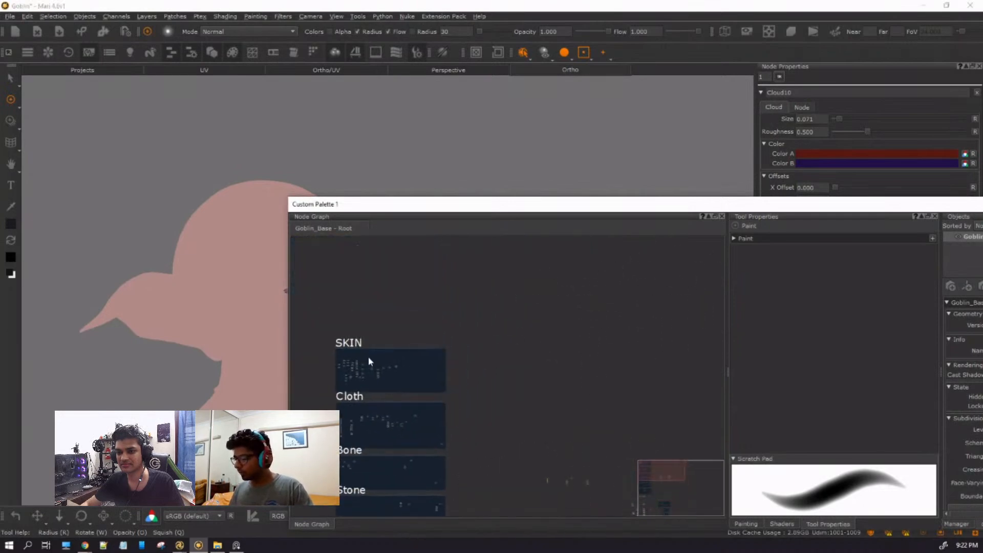
scroll(358, 427, "up", 5)
middle_click_drag(346, 473, 651, 396)
scroll(489, 411, "up", 6)
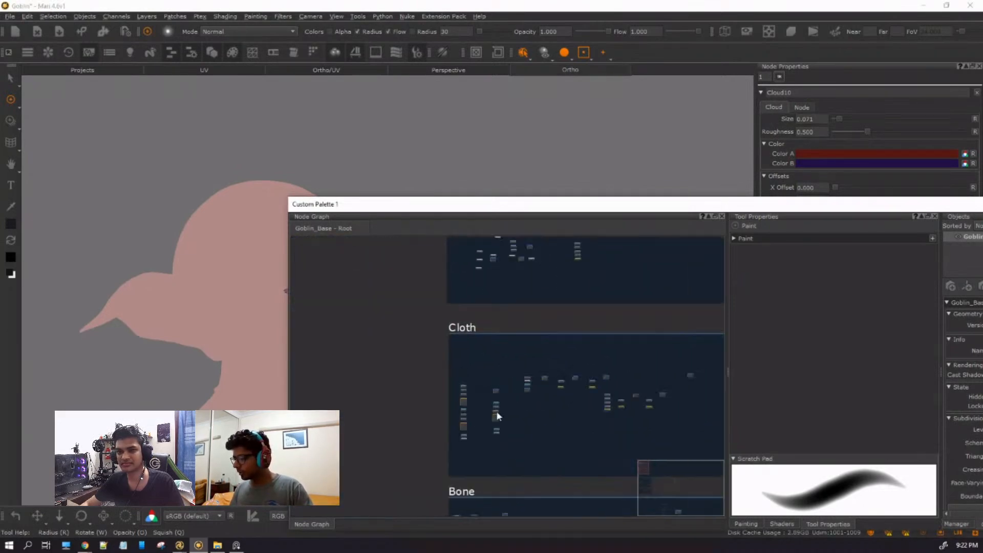
left_click_drag(389, 348, 523, 500)
scroll(493, 428, "up", 5)
middle_click_drag(493, 427, 493, 399)
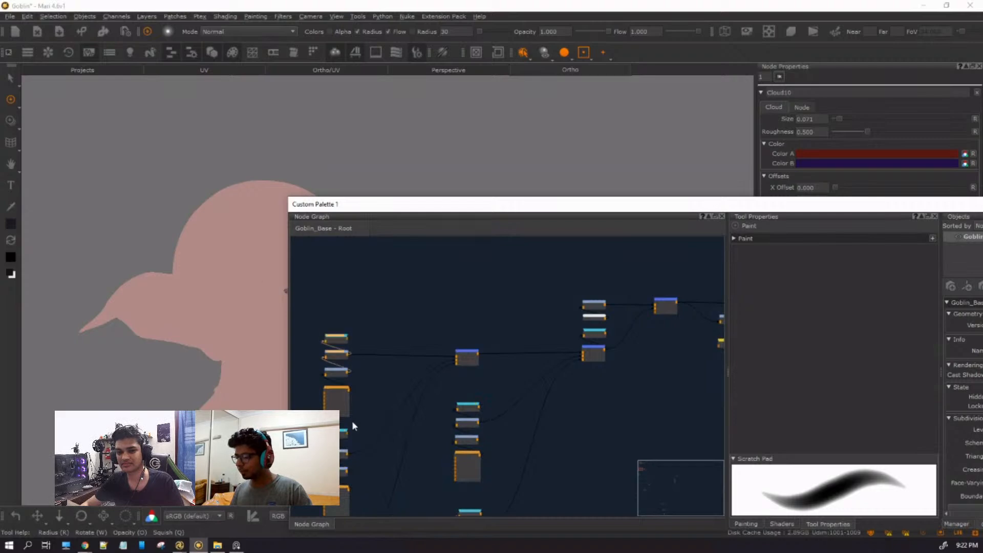
Survey the graph down past the material groups to the DISP, SPECR and OPAC groups.
scroll(380, 439, "down", 8)
middle_click_drag(630, 465, 312, 275)
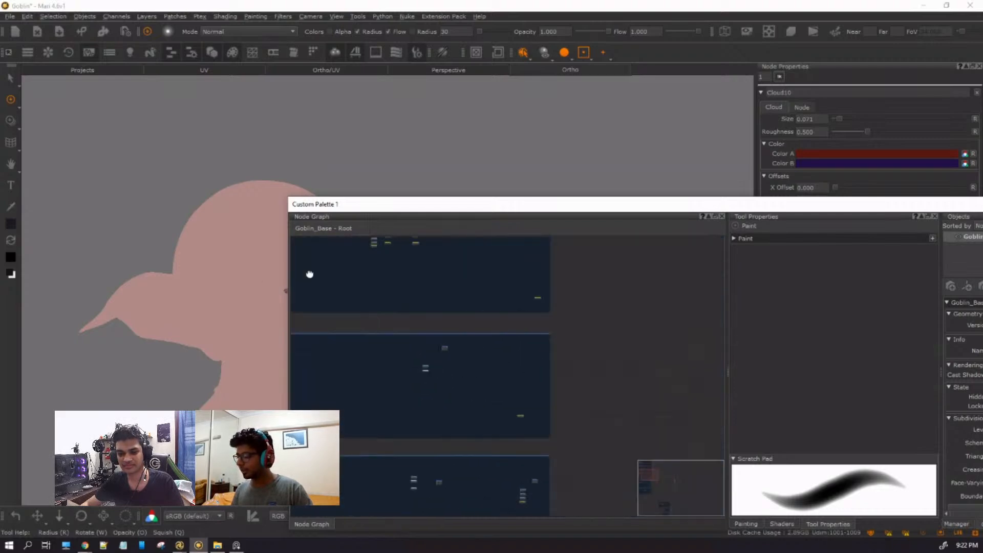
scroll(390, 328, "down", 3)
middle_click_drag(499, 411, 367, 238)
middle_click_drag(486, 331, 449, 197)
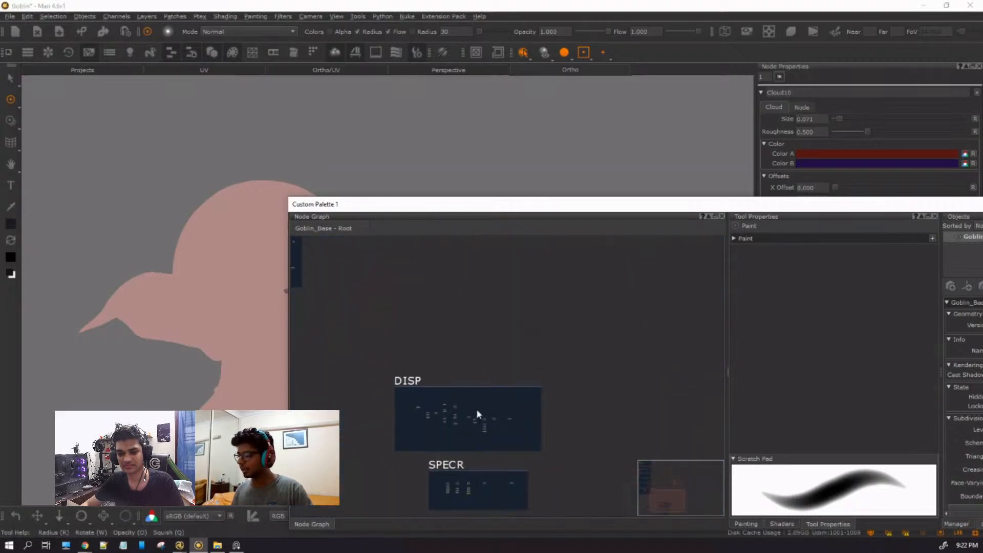
middle_click_drag(449, 488, 433, 369)
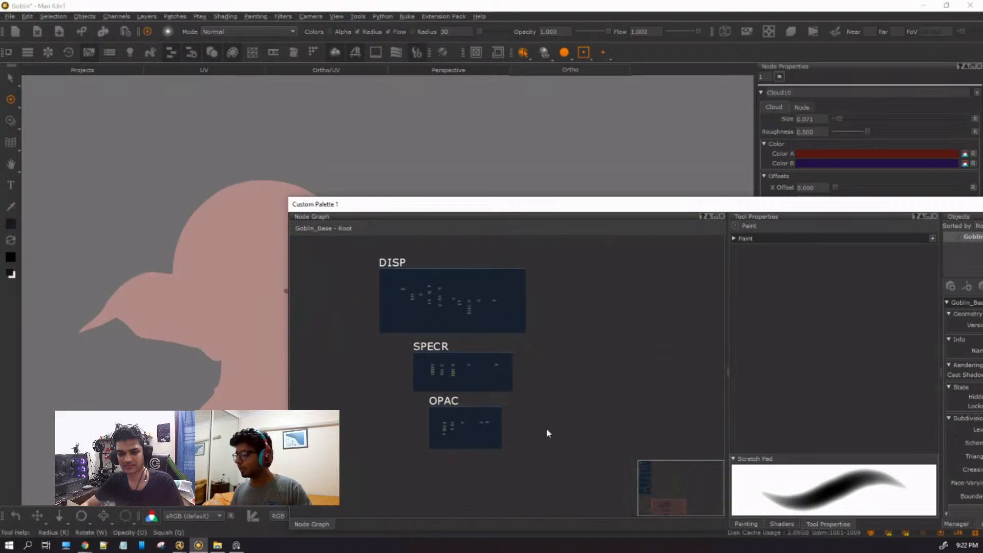
scroll(472, 416, "up", 4)
middle_click_drag(507, 470, 611, 399)
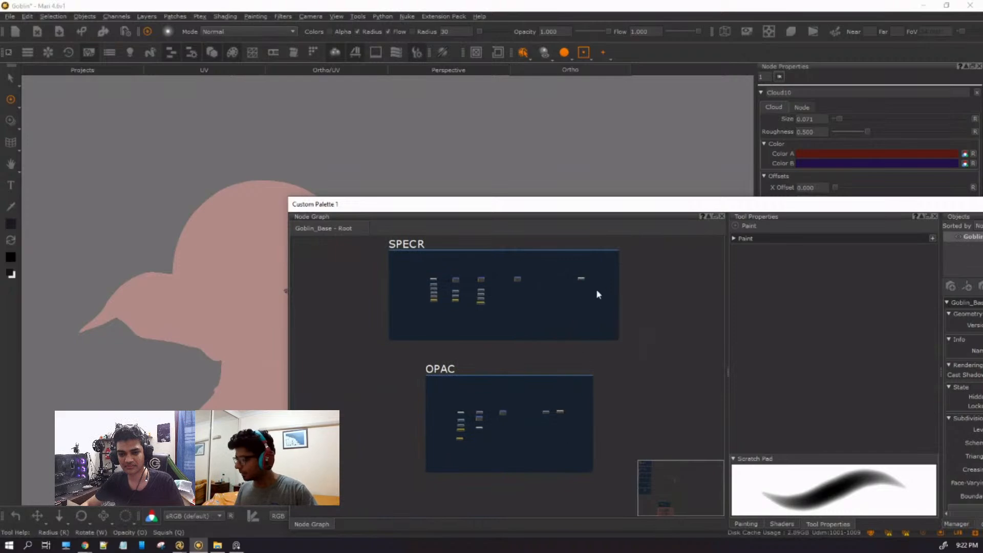
Move the node graph palette clear of the model, display the opacity result and examine the loincloth's weave up close.
left_click_drag(614, 211, 818, 344)
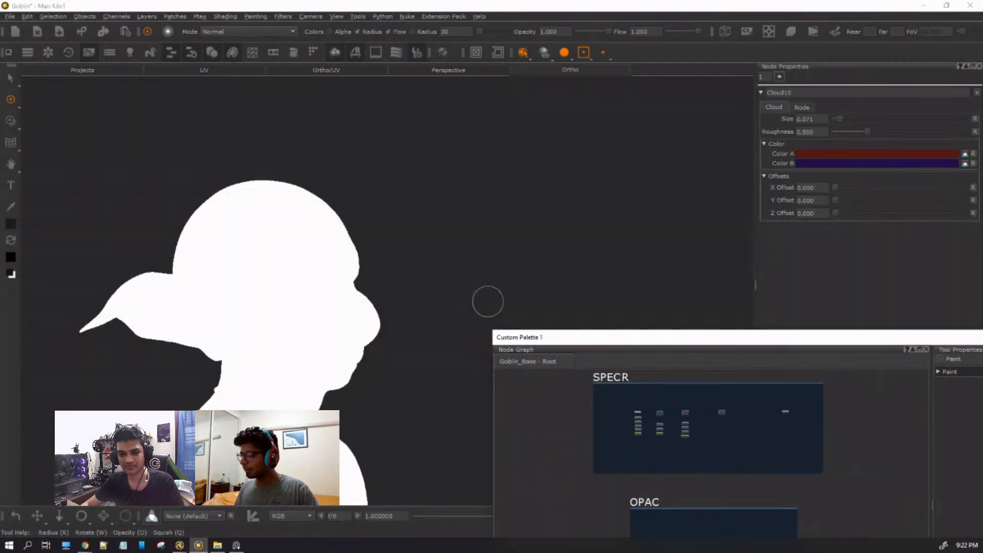
right_click_drag(494, 296, 409, 295, "alt")
middle_click_drag(409, 295, 363, 141, "alt")
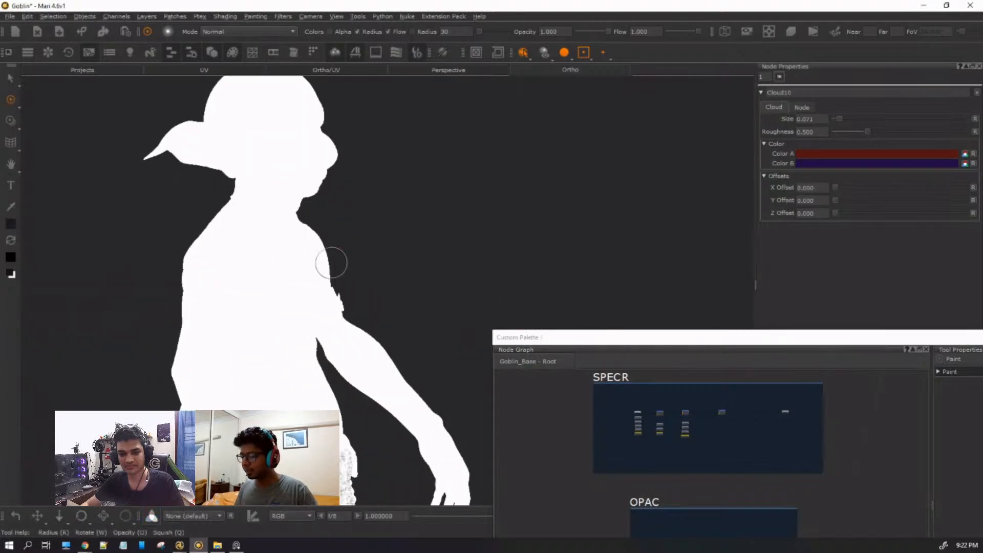
middle_click_drag(275, 303, 321, 193, "alt")
right_click_drag(321, 193, 464, 371, "alt")
middle_click_drag(463, 370, 548, 73, "alt")
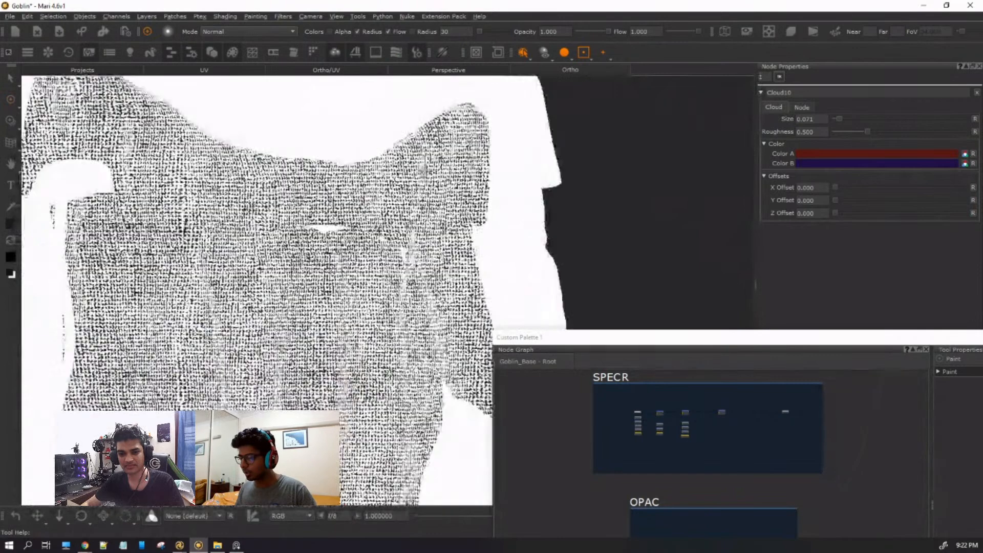
middle_click_drag(197, 363, 244, 235, "alt")
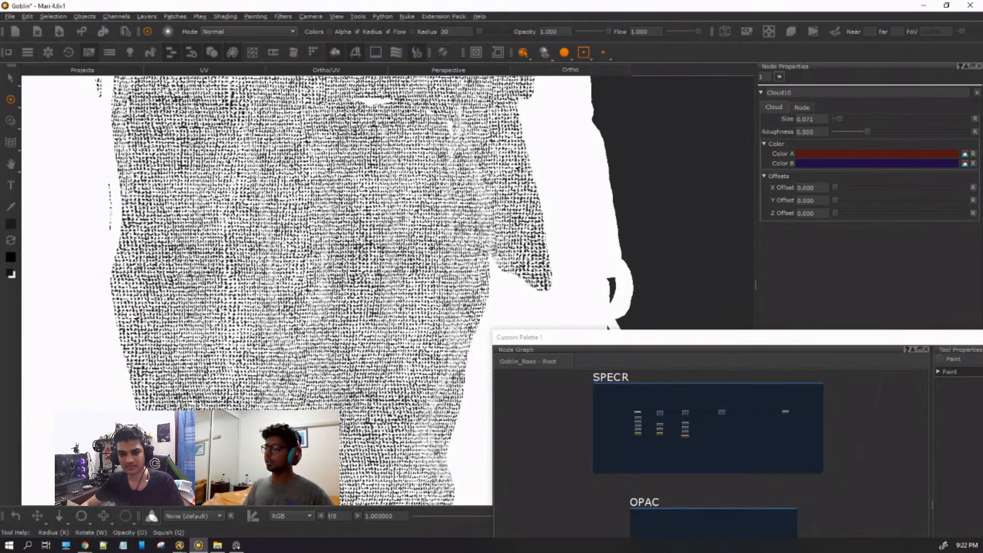
Examine the burlap photo on the reference board and return to Mari.
left_click(236, 545)
scroll(63, 345, "up", 5)
scroll(167, 382, "down", 5)
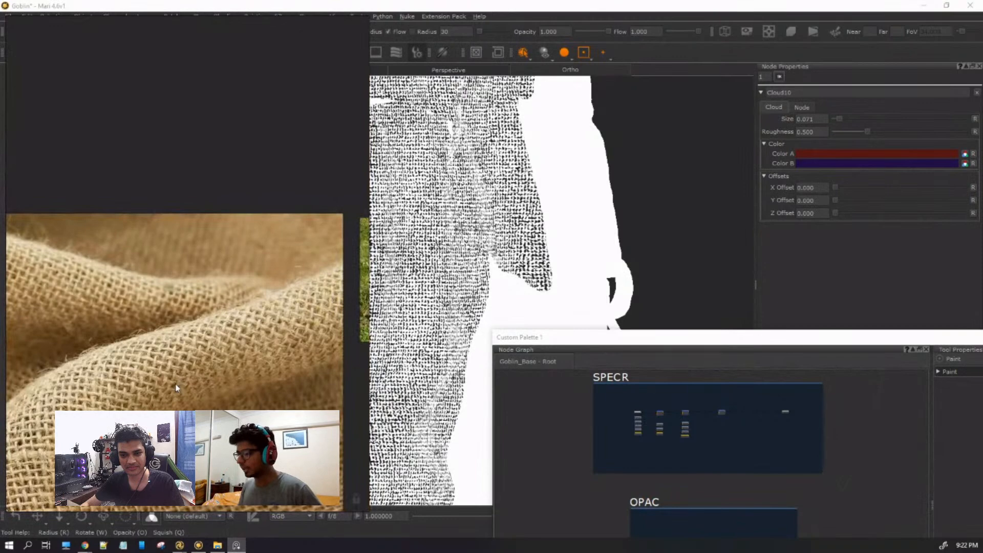
scroll(168, 385, "up", 4)
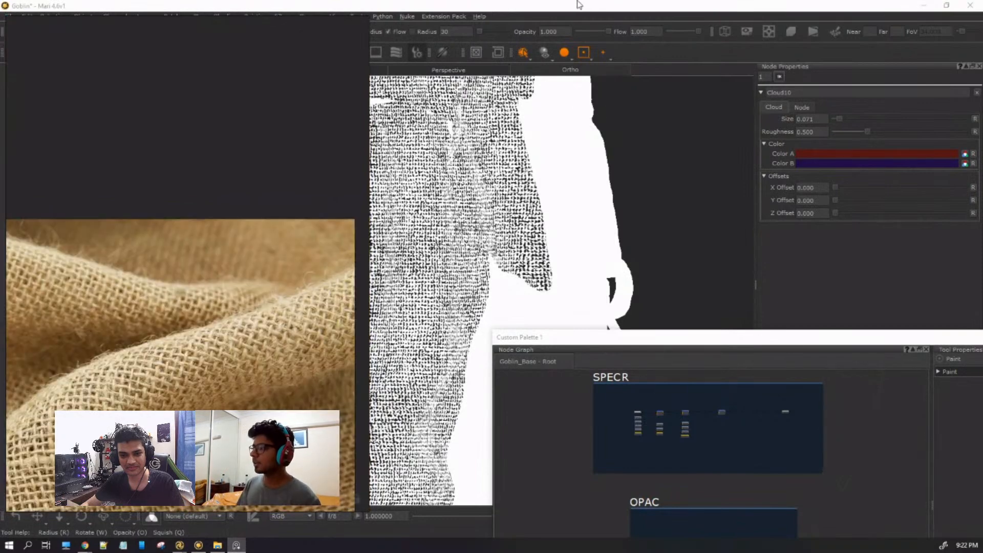
left_click(592, 4)
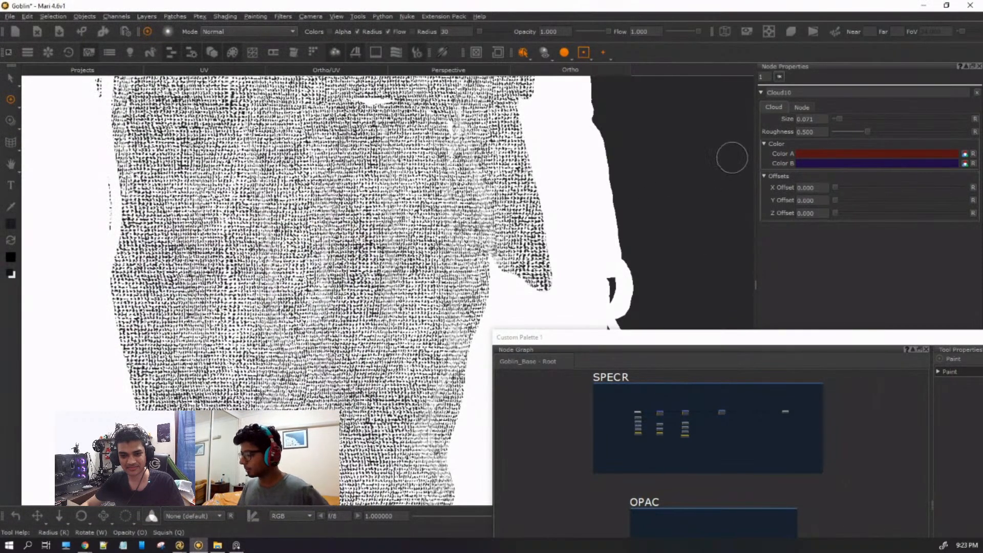
Reposition the node graph palette, turn on the wireframe display and frame the goblin's waist and legs.
left_click_drag(749, 336, 762, 164)
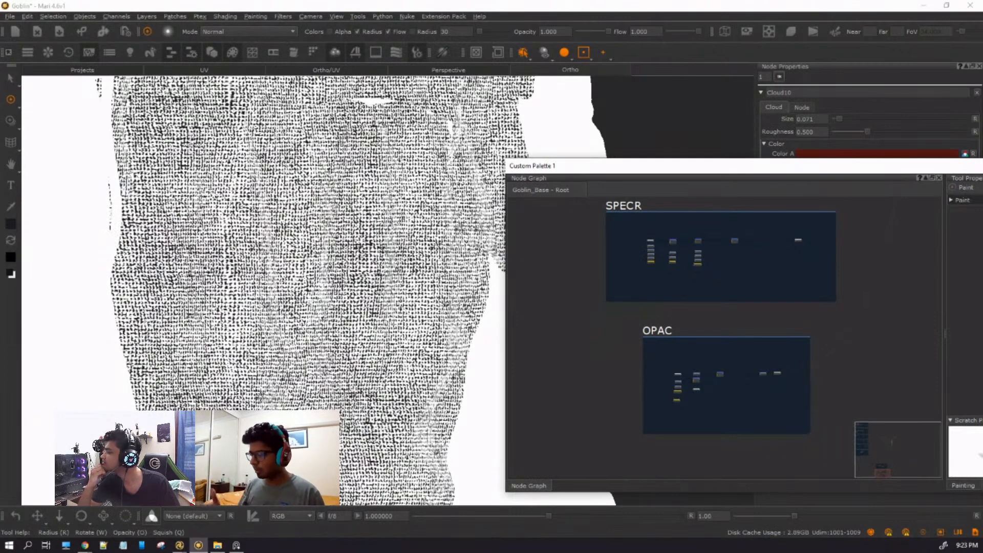
mouse_move(226, 206)
right_mouse_down("alt")
mouse_move(110, 191)
mouse_move(177, 200)
right_mouse_up("alt")
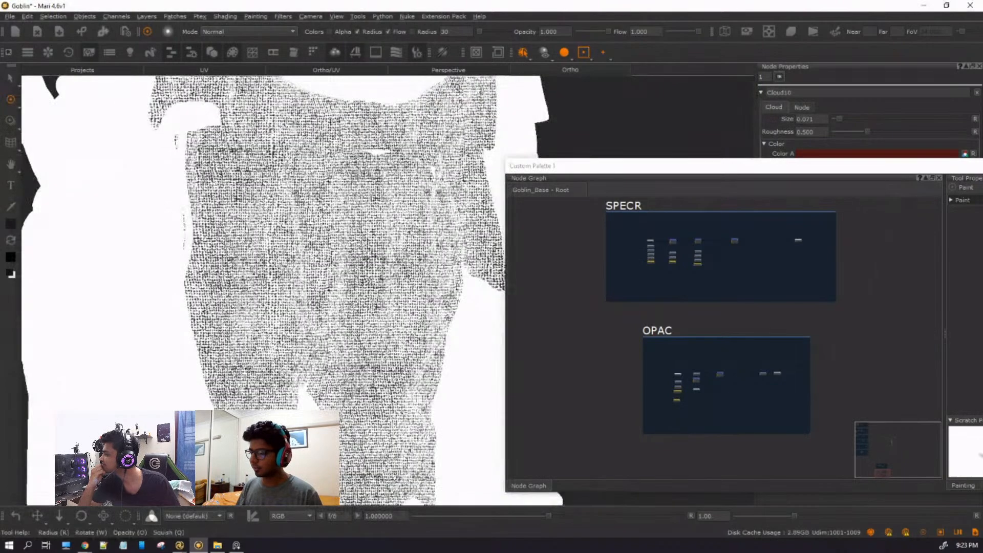
key("shift+w")
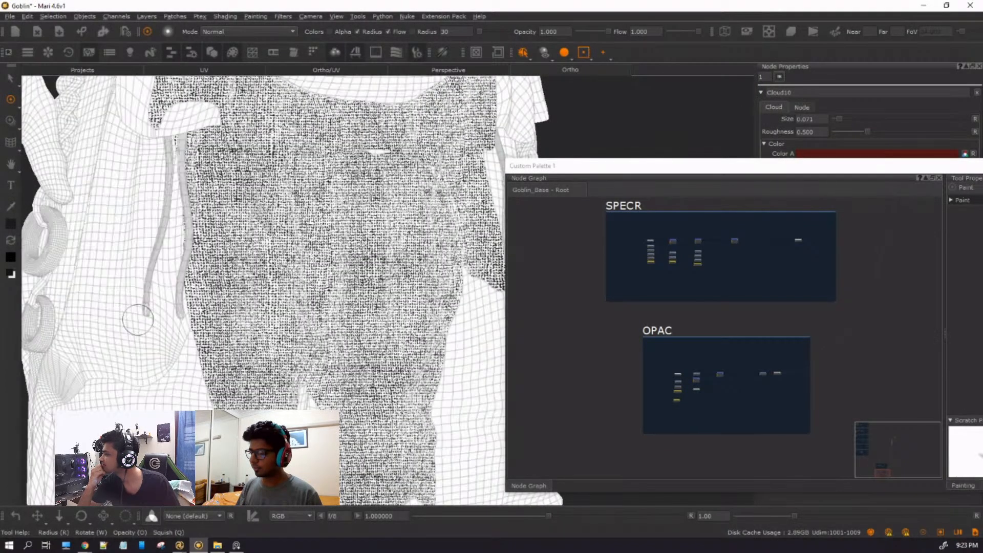
middle_click_drag(176, 314, 202, 235, "alt")
right_click_drag(202, 235, 118, 231, "alt")
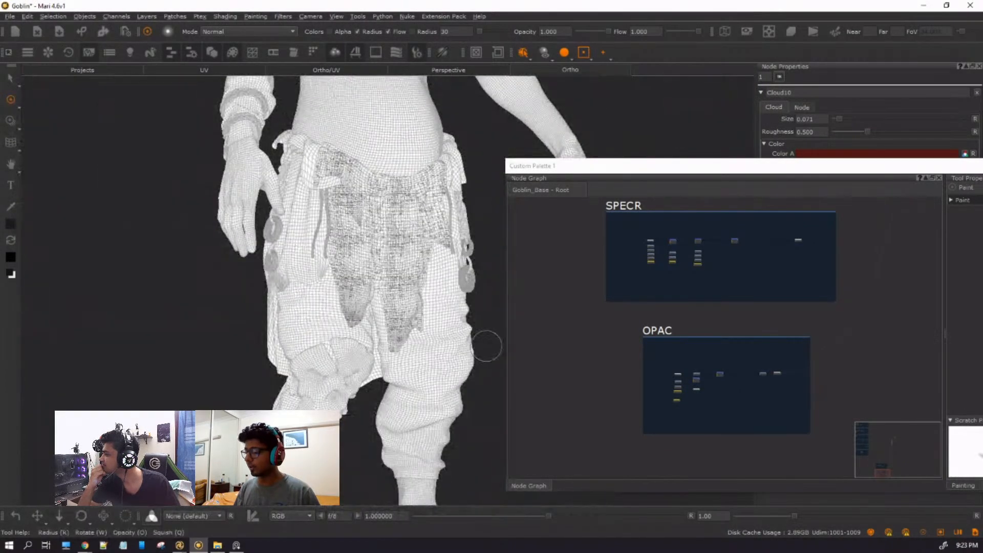
middle_click_drag(483, 354, 353, 347, "alt")
left_click_drag(352, 348, 309, 331, "alt")
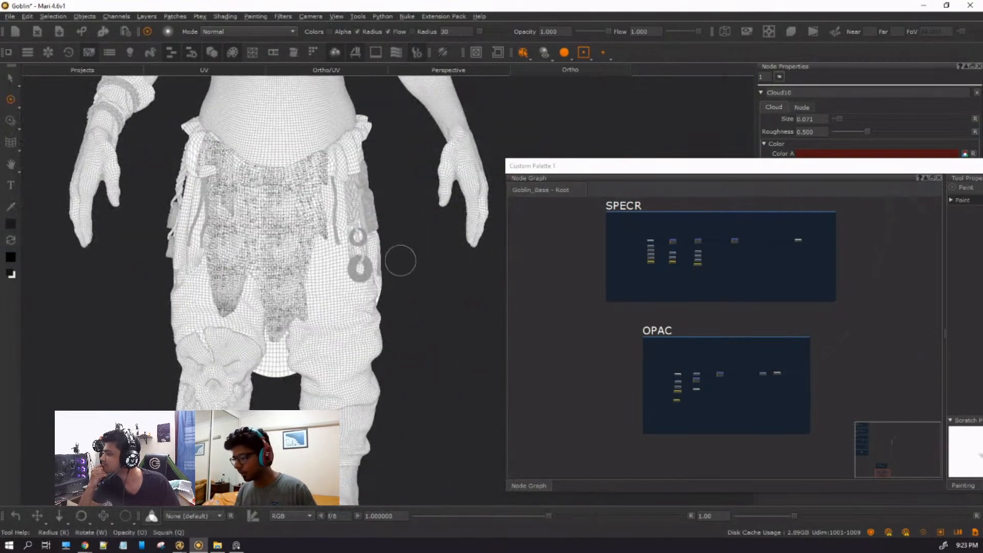
Examine the wireframe of the belt pieces, loincloth and trousers from several angles.
mouse_move(407, 289)
left_mouse_down("alt")
mouse_move(359, 251)
mouse_move(364, 211)
left_mouse_up("alt")
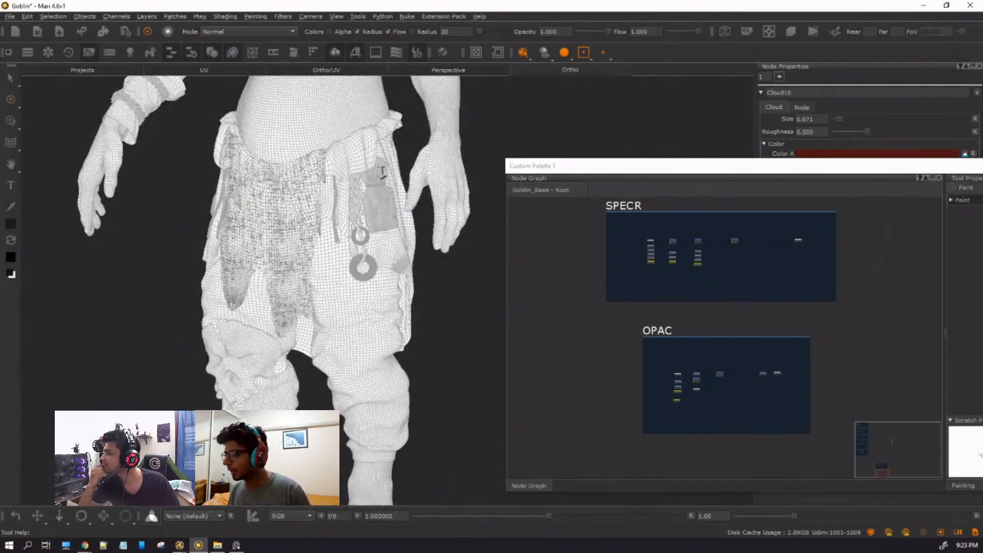
right_click_drag(374, 203, 405, 160, "alt")
middle_click_drag(404, 160, 395, 333, "alt")
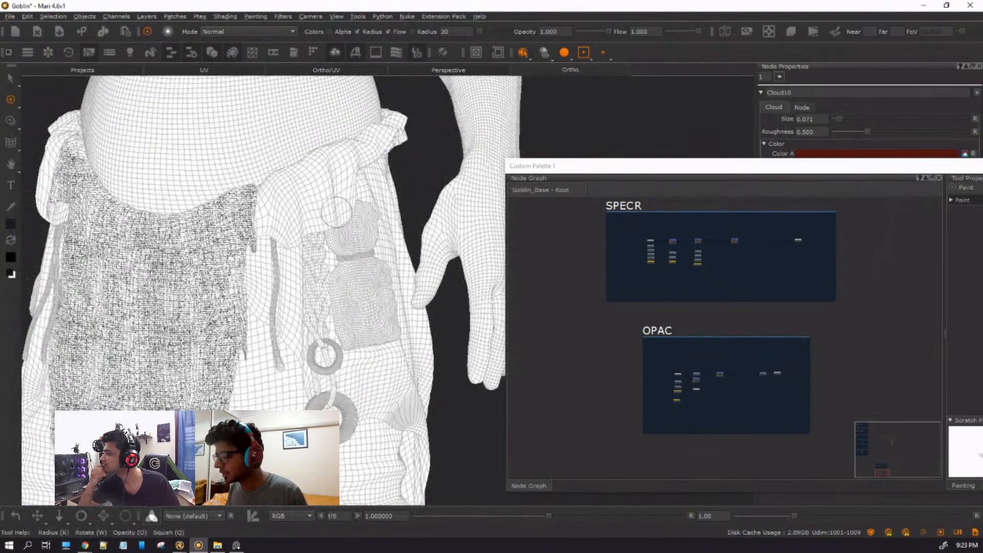
left_click_drag(139, 247, 205, 262, "alt")
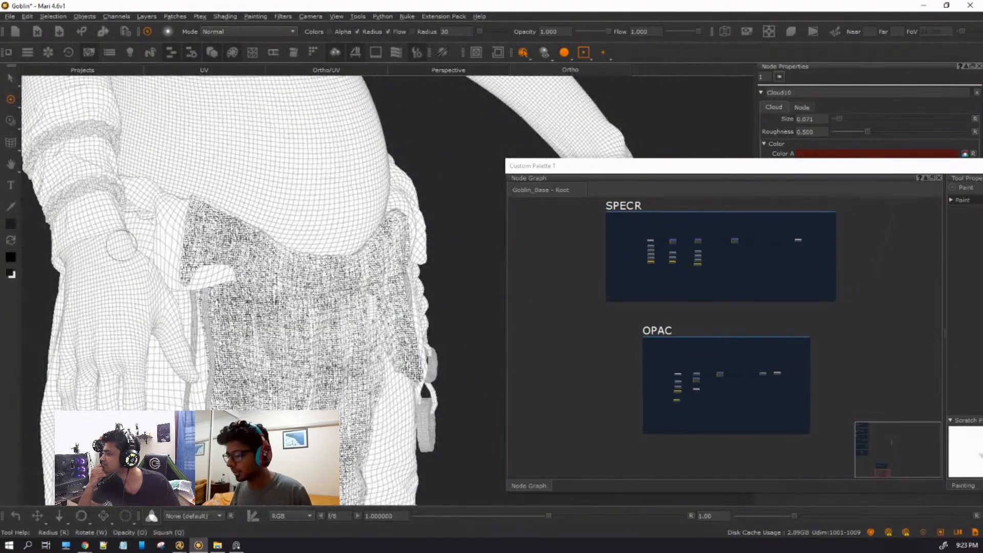
middle_click_drag(118, 221, 149, 67, "alt")
middle_click_drag(207, 328, 224, 229, "alt")
mouse_move(94, 345)
left_mouse_down("alt")
mouse_move(129, 345)
mouse_move(145, 320)
left_mouse_up("alt")
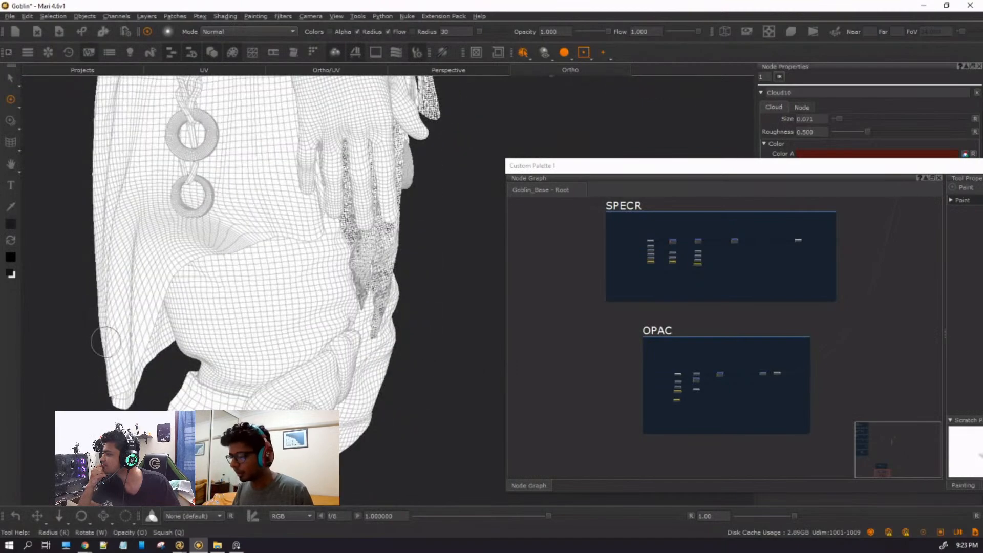
left_click_drag(383, 354, 284, 248, "alt")
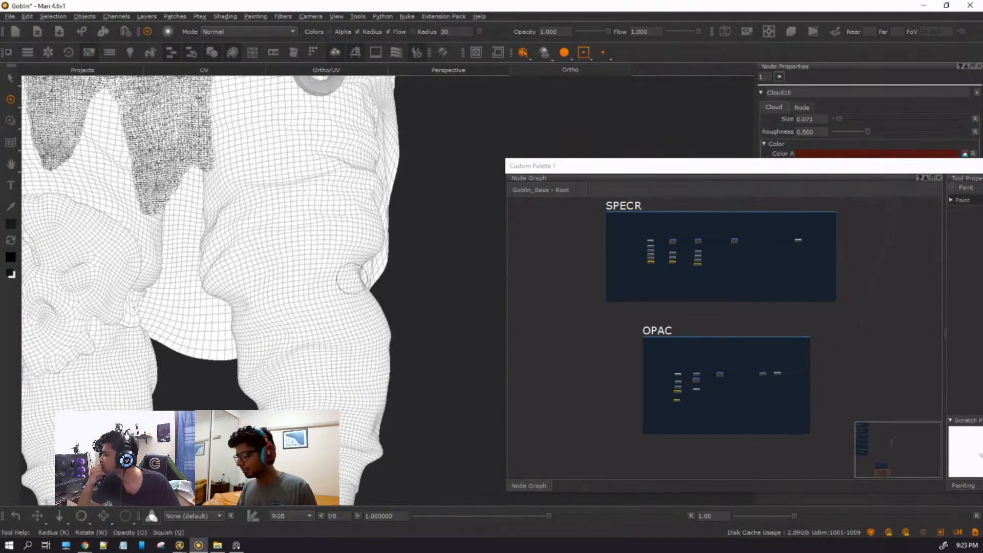
Examine the trousers' wireframe once more and reframe the goblin from the front, showing the torso, hands and loincloth.
mouse_move(372, 245)
left_mouse_down("alt")
mouse_move(320, 261)
mouse_move(398, 236)
mouse_move(268, 300)
left_mouse_up("alt")
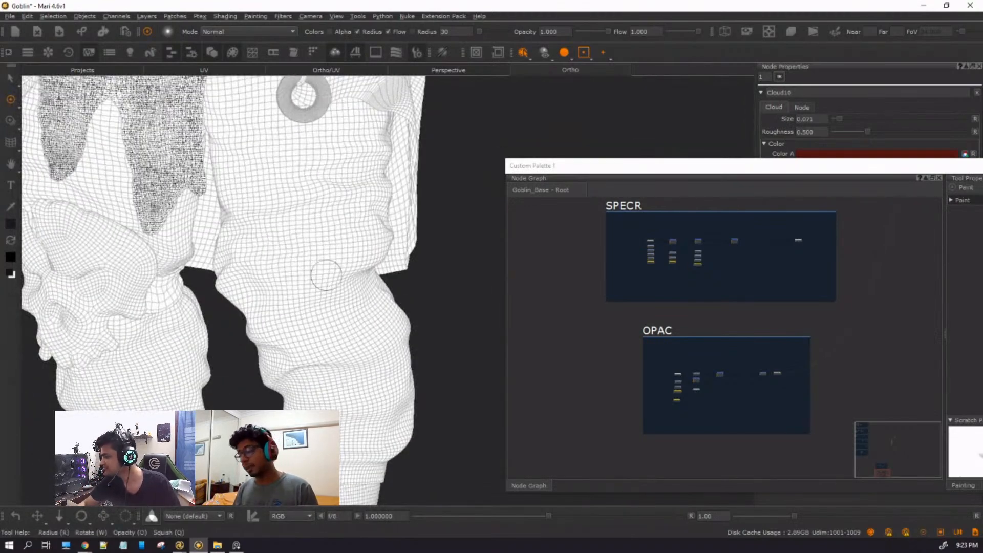
mouse_move(342, 223)
right_mouse_down("alt")
mouse_move(233, 200)
mouse_move(272, 198)
right_mouse_up("alt")
middle_click_drag(290, 165, 274, 294, "alt")
left_click_drag(274, 293, 329, 298, "alt")
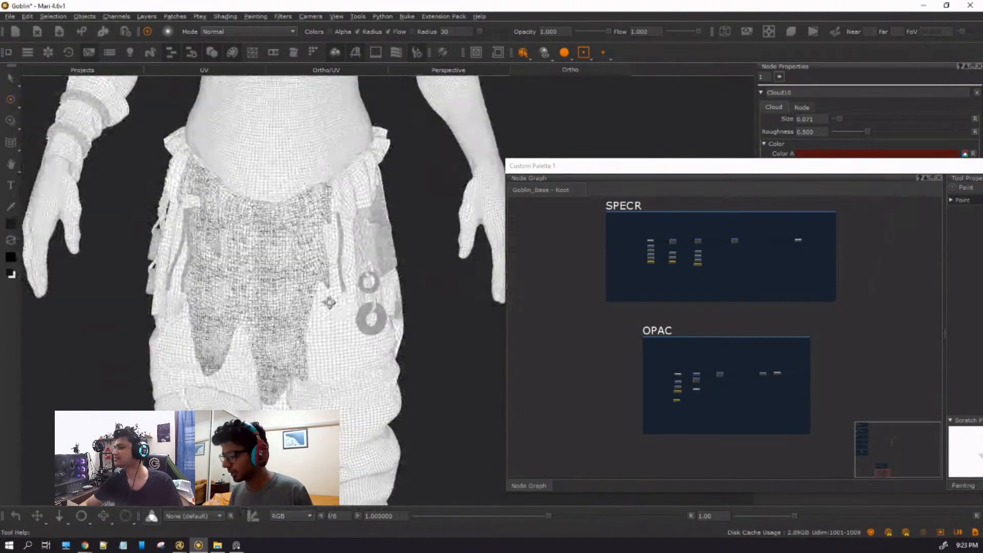
mouse_move(300, 233)
middle_mouse_down("alt")
mouse_move(294, 360)
mouse_move(278, 237)
middle_mouse_up("alt")
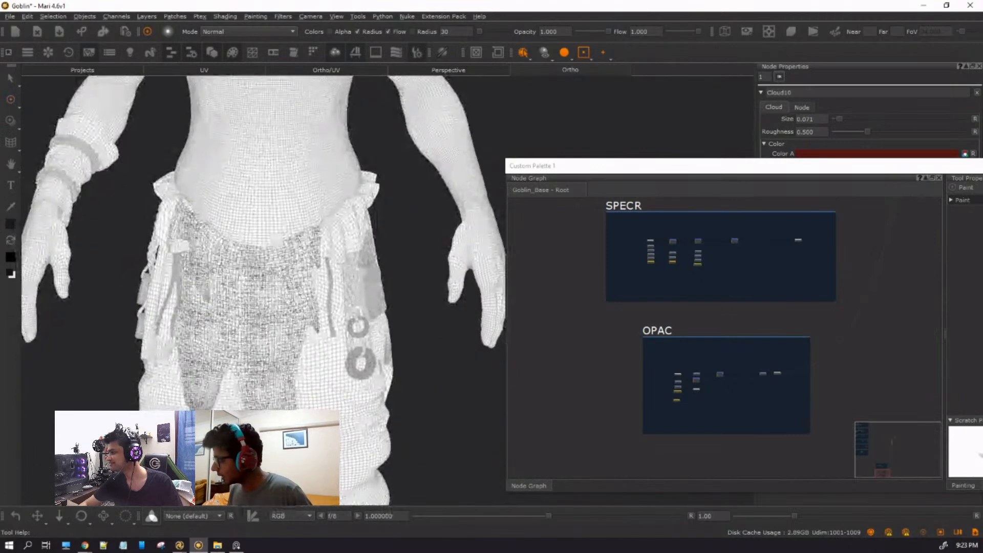
Inspect the Hide and cloth Jute radio nodes in the OPAC group and follow their connections to the merge node.
scroll(733, 359, "up", 5)
middle_click_drag(695, 364, 913, 455)
scroll(735, 385, "up", 4)
left_click_drag(749, 450, 770, 444)
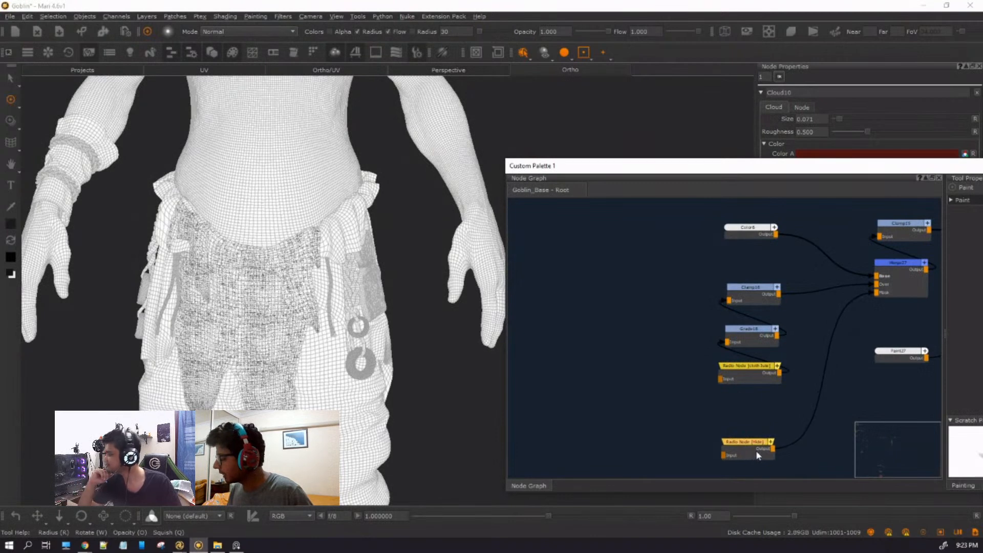
middle_click_drag(741, 426, 633, 301)
scroll(602, 303, "up", 5)
scroll(599, 302, "down", 5)
scroll(615, 305, "up", 1)
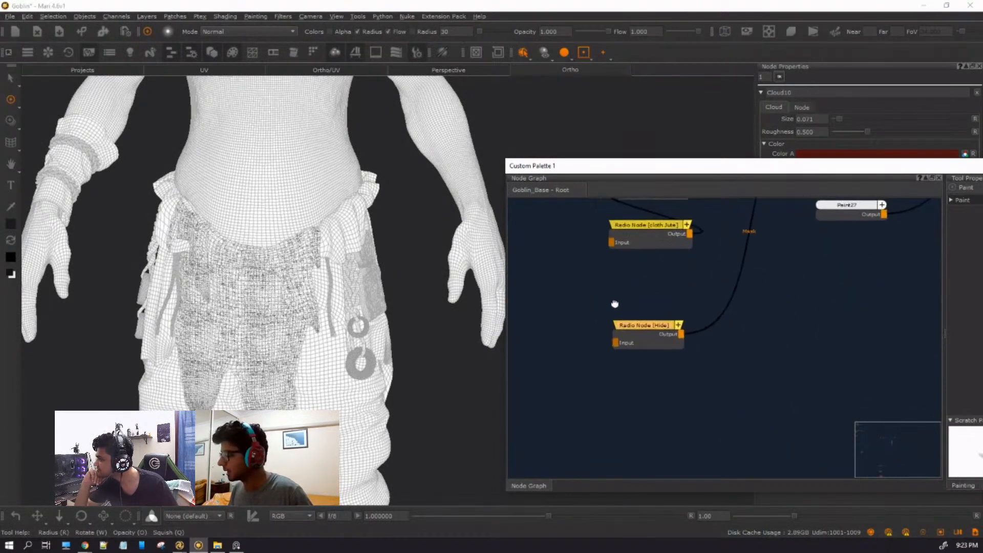
left_click(671, 347)
middle_click_drag(639, 348, 650, 436)
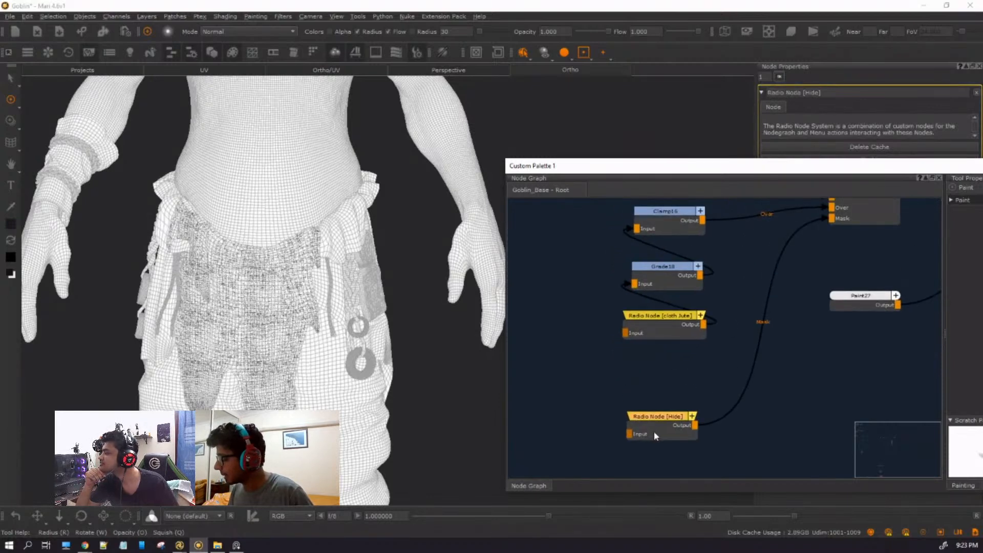
left_click(668, 321)
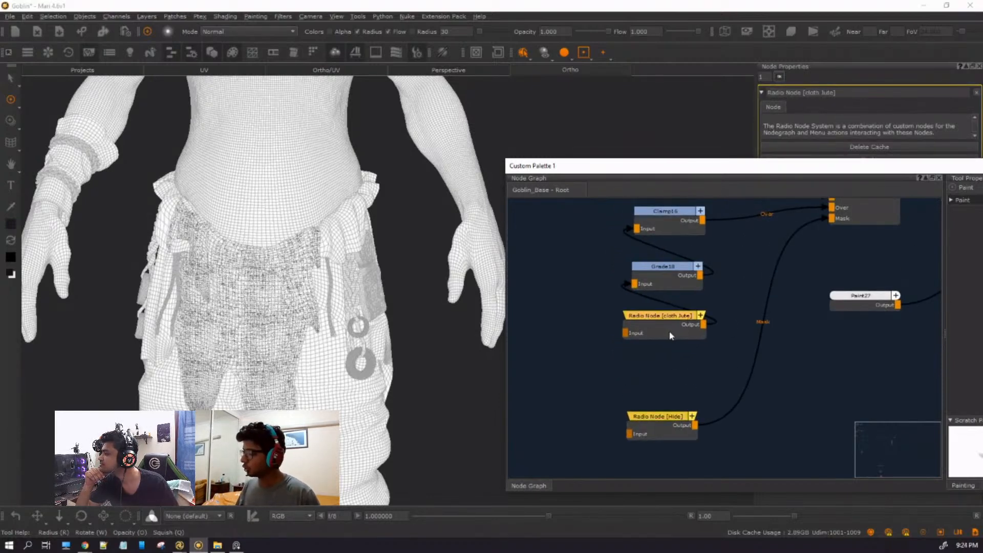
middle_click_drag(707, 359, 706, 395)
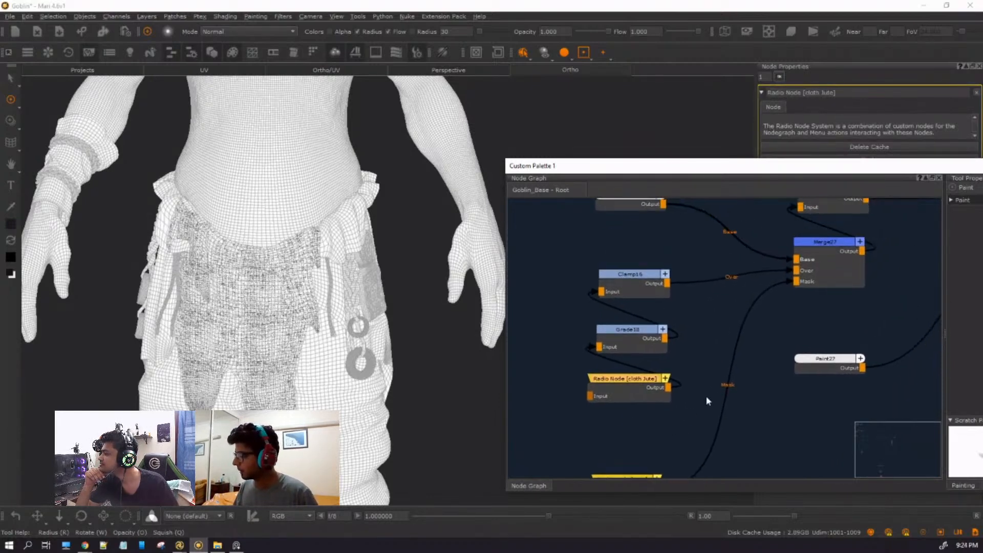
Display the result of the OPAC group's Merge27 node and then of the group's final node on the model.
left_click(835, 260)
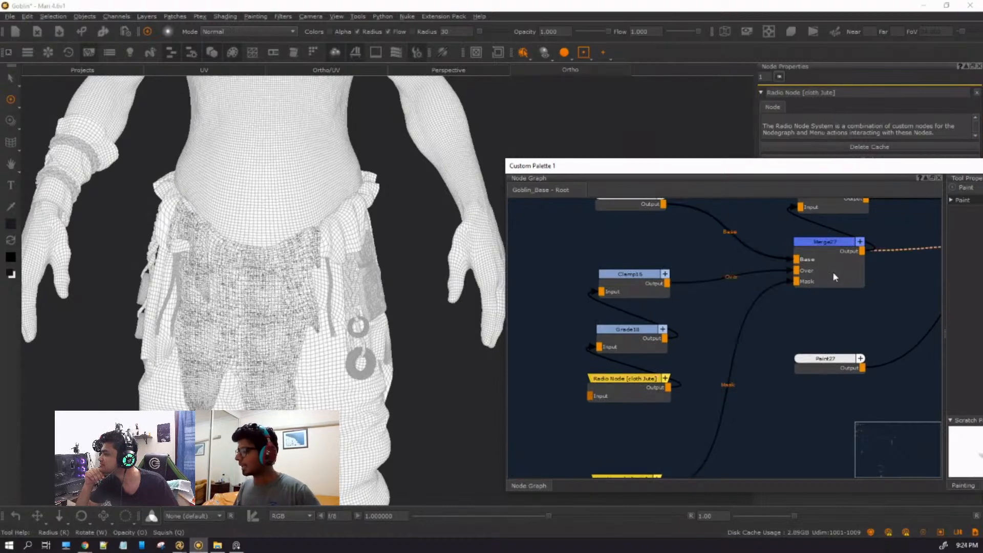
scroll(832, 269, "down", 4)
scroll(812, 340, "down", 5)
left_click(691, 321)
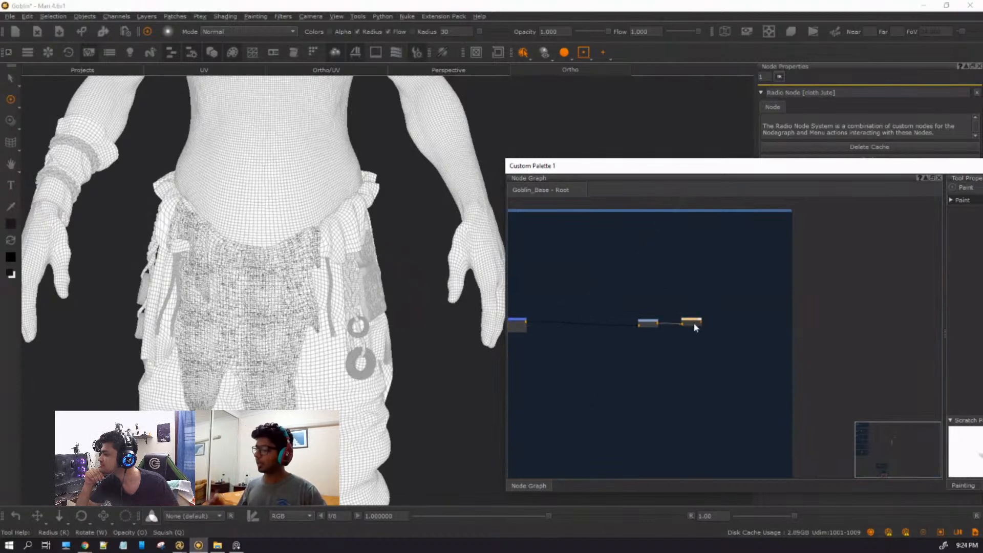
Go from the OPAC group to the SPECR group and examine its chain of merge nodes up close.
scroll(722, 296, "down", 4)
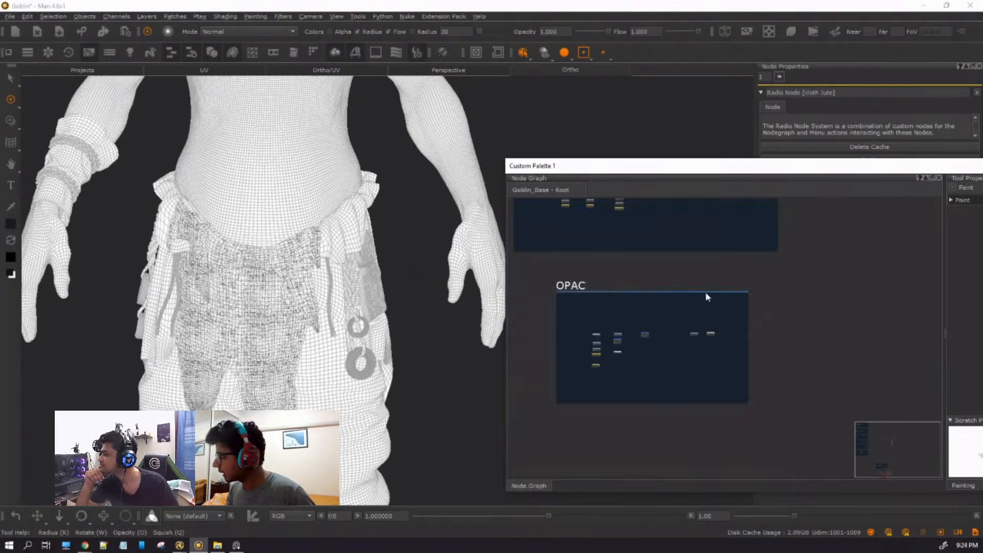
middle_click_drag(689, 288, 797, 409)
scroll(658, 304, "up", 6)
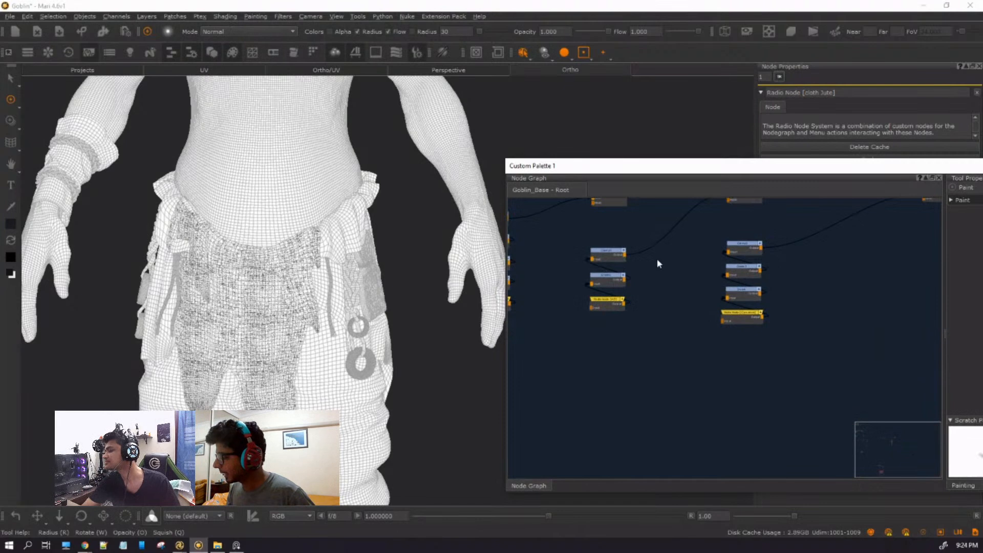
scroll(564, 368, "up", 3)
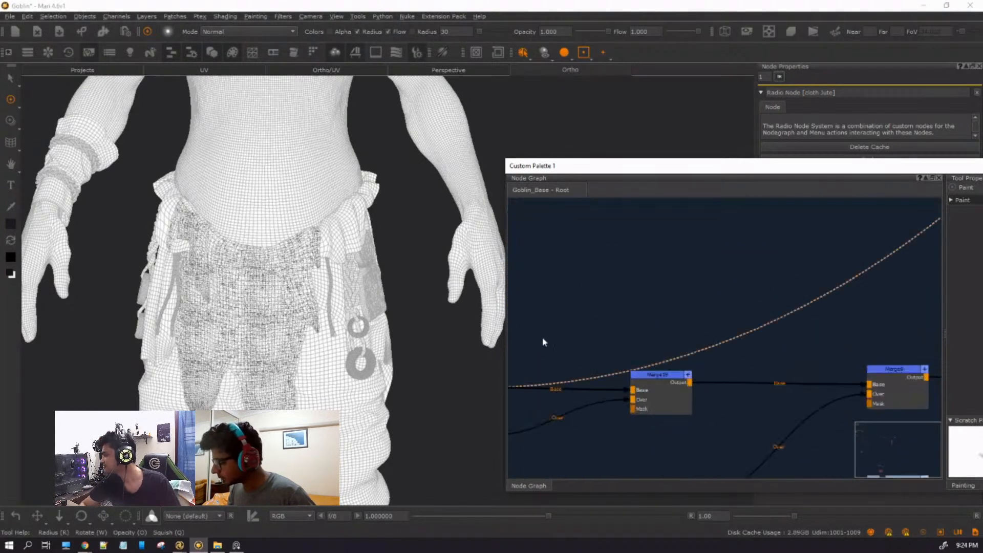
Display the Color node's output on the model and look at it across the whole goblin.
middle_click_drag(540, 336, 763, 303)
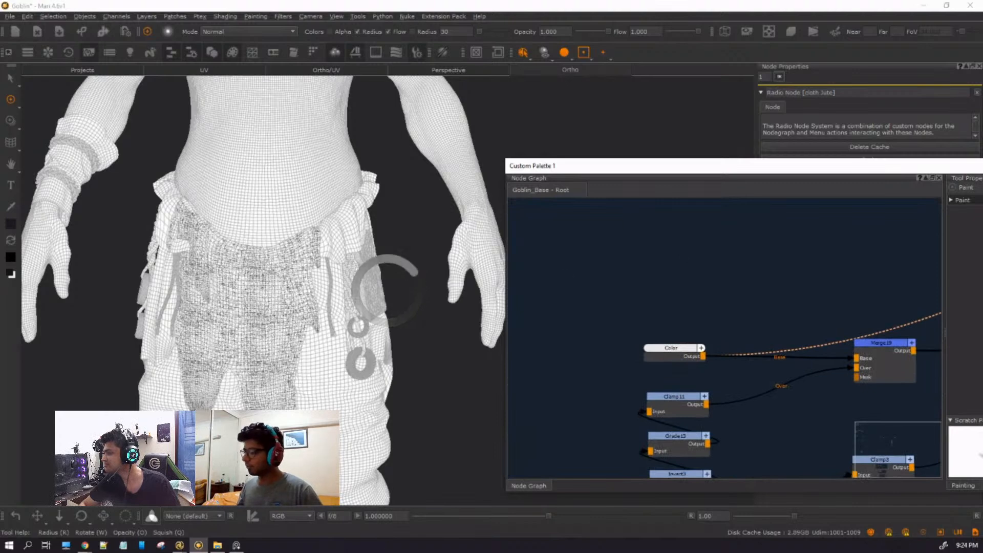
left_click(671, 357)
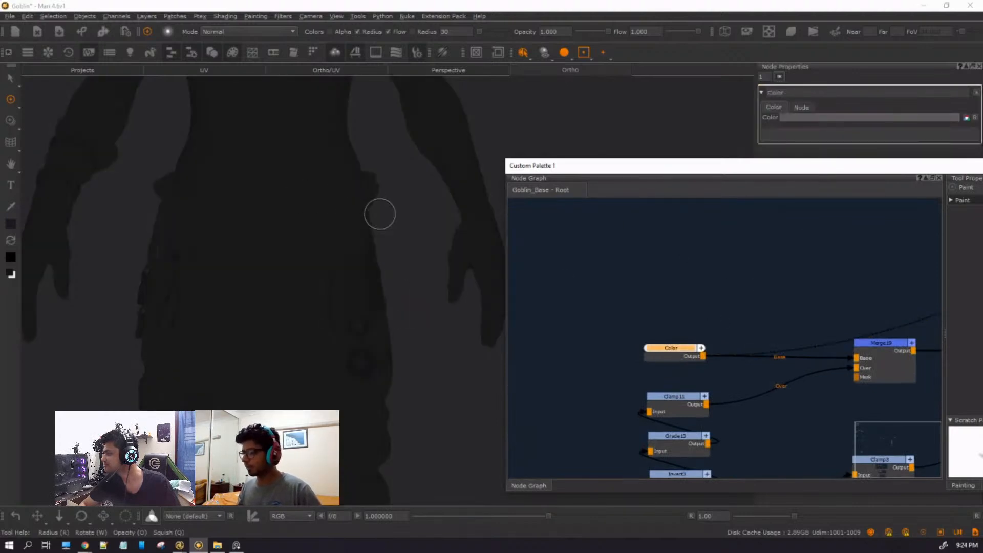
right_click_drag(375, 211, 303, 197, "alt")
middle_click_drag(332, 183, 317, 212, "alt")
right_click_drag(317, 212, 268, 274, "alt")
middle_click_drag(267, 274, 322, 314, "alt")
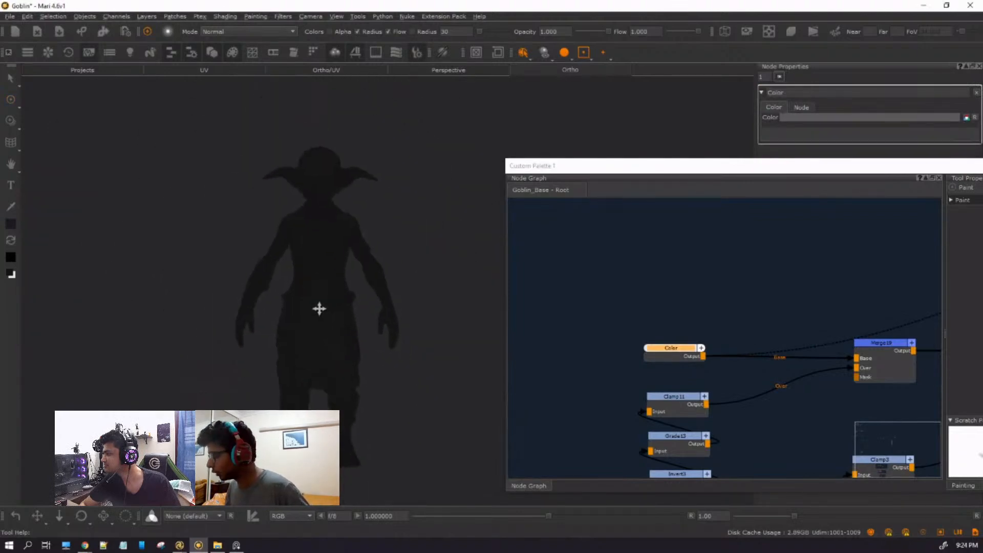
Display the Clamp11 output of the ZDISP branch on the model and inspect its detail from the waist up to the face.
middle_click_drag(786, 408, 737, 328)
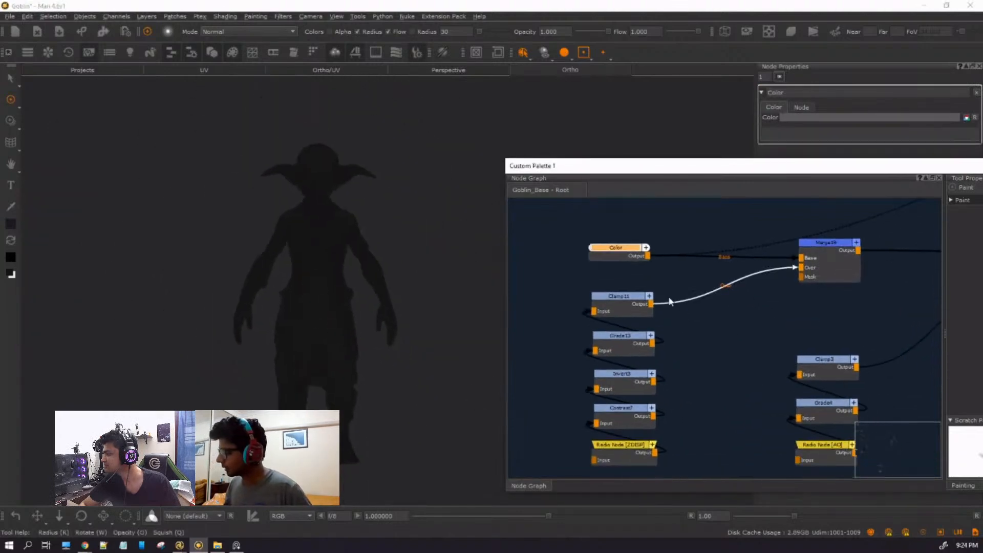
left_click(627, 296)
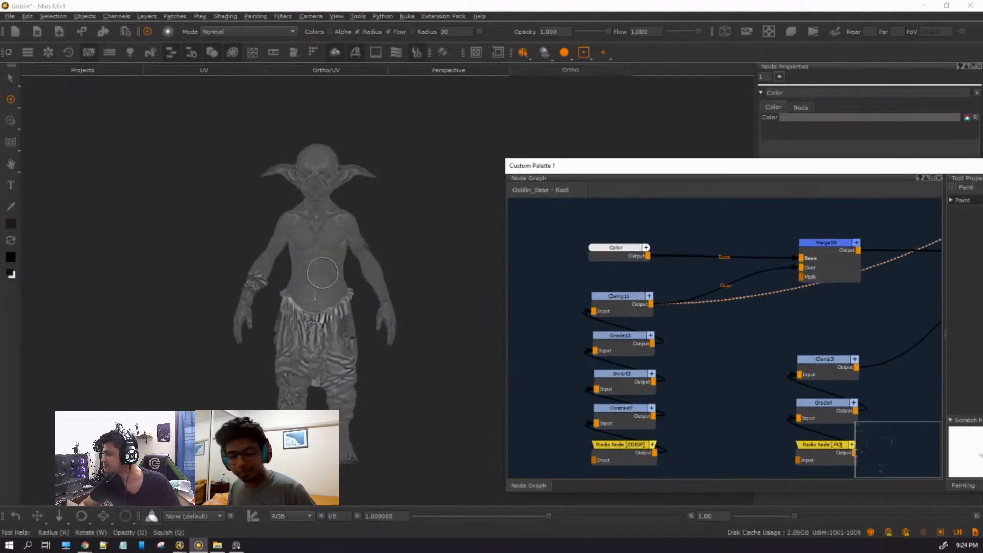
scroll(256, 271, "up", 3)
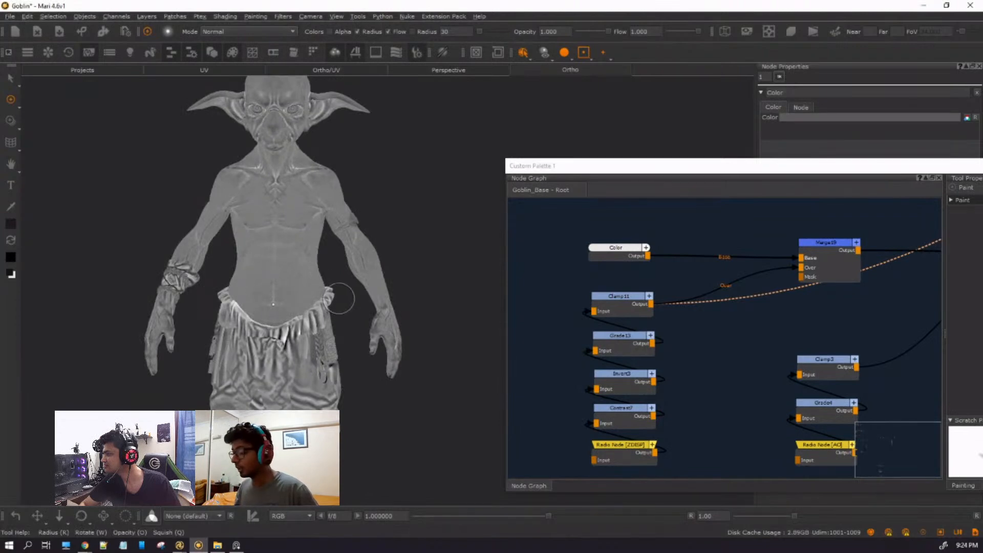
left_click_drag(359, 294, 309, 290, "alt")
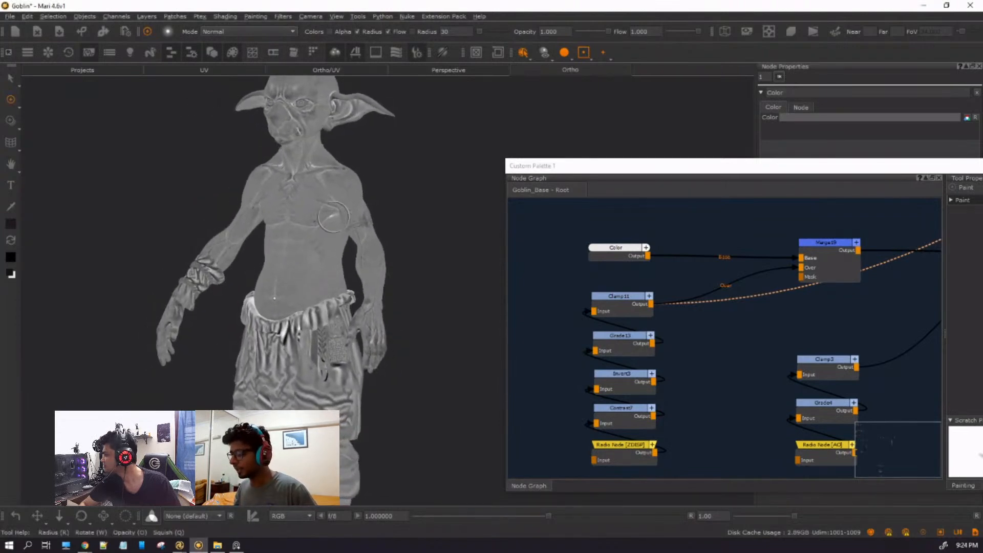
middle_click_drag(334, 217, 336, 314, "alt")
right_click_drag(262, 239, 336, 259, "alt")
middle_click_drag(336, 259, 339, 335, "alt")
right_click_drag(225, 215, 277, 213, "alt")
middle_click_drag(276, 213, 331, 244, "alt")
Display the output of the merge node that overlays the AO branch on the displacement result.
scroll(844, 377, "down", 4)
middle_click_drag(838, 383, 671, 393)
scroll(675, 346, "up", 5)
middle_click_drag(635, 421, 664, 412)
scroll(712, 352, "down", 5)
left_click(728, 306)
key("v")
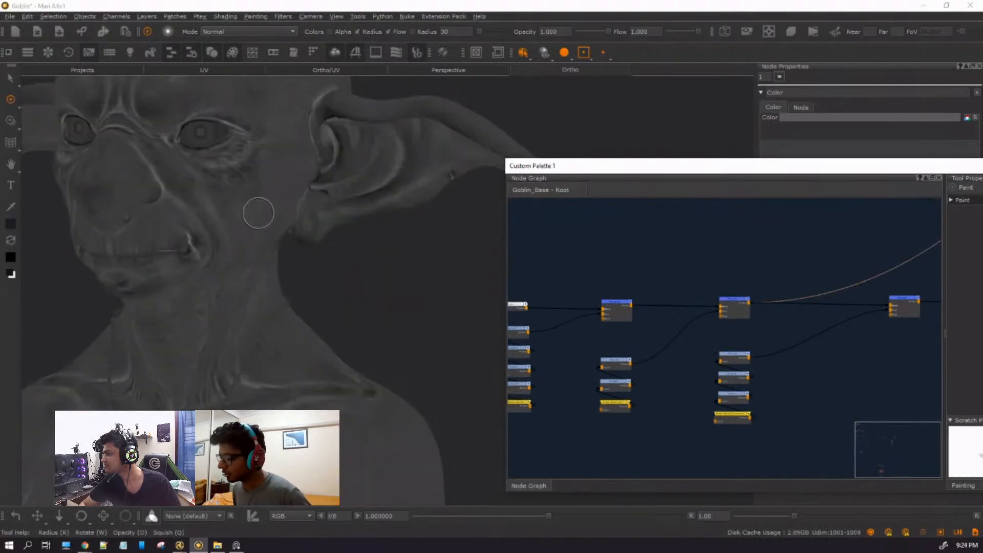
Try the AO overlay merge (Merge6) at an amount of 1.000, and undo the change.
left_click(738, 314)
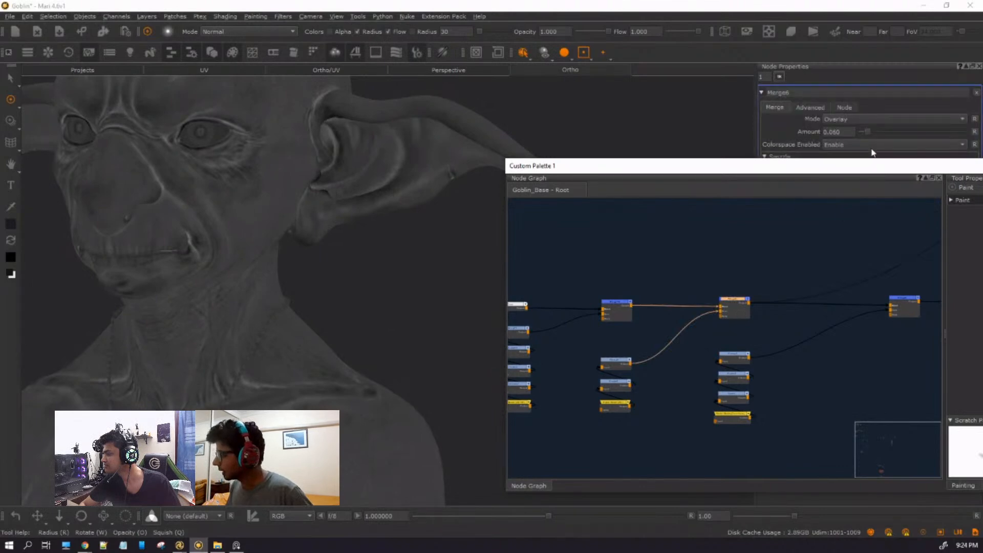
left_click_drag(868, 131, 962, 132)
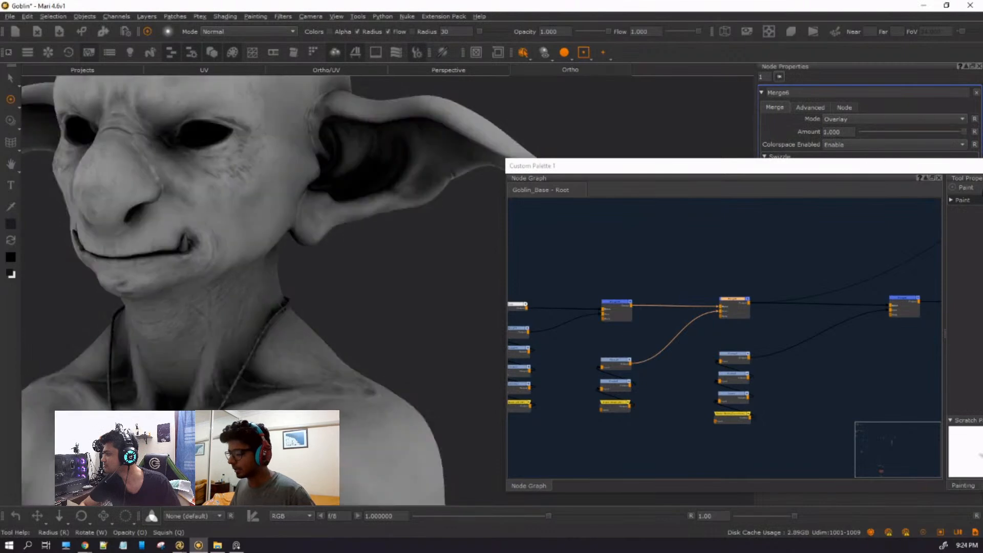
key("ctrl+z")
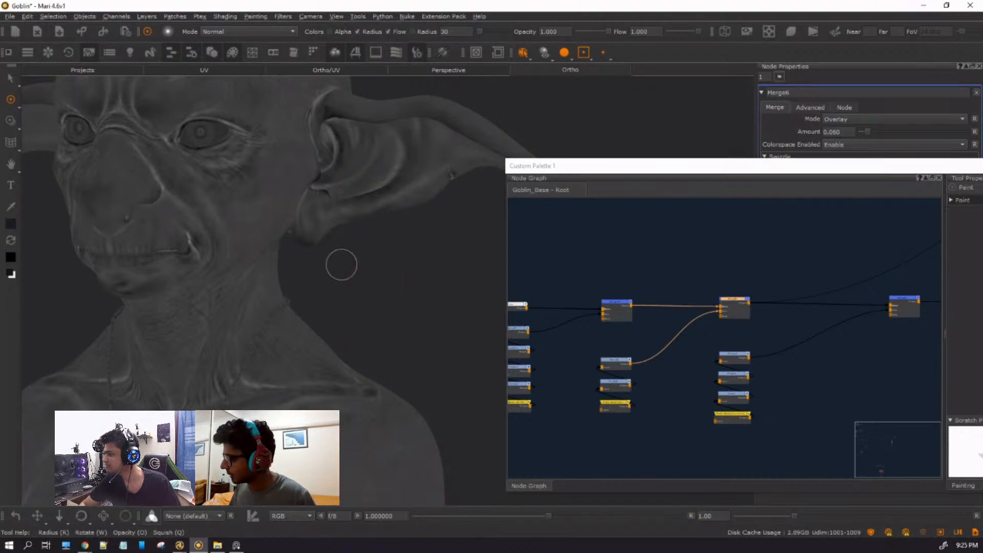
Inspect the AO overlay result on the goblin's chest, arms and waist cloth.
scroll(392, 297, "down", 5)
middle_click_drag(389, 297, 384, 230)
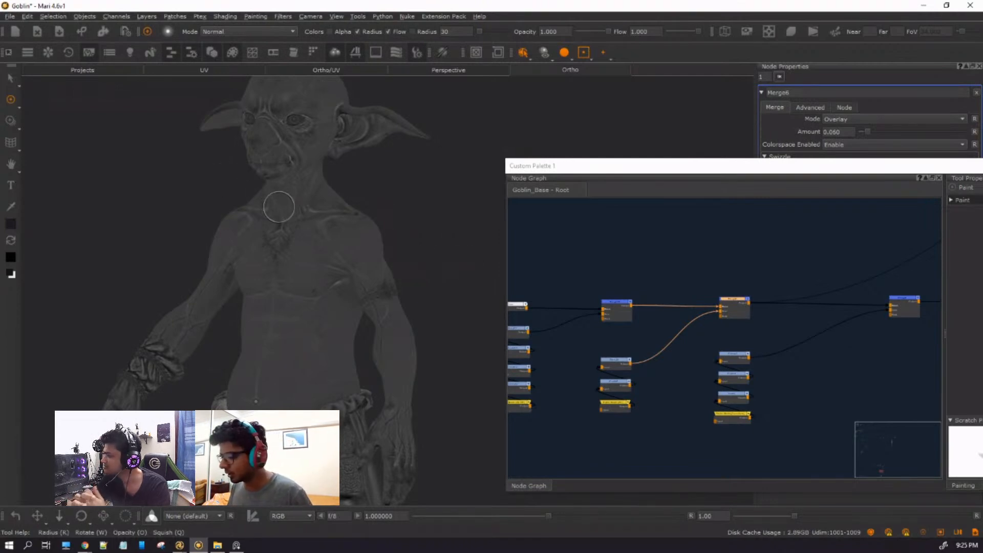
middle_click_drag(216, 342, 245, 299, "alt")
right_click_drag(202, 268, 252, 280, "alt")
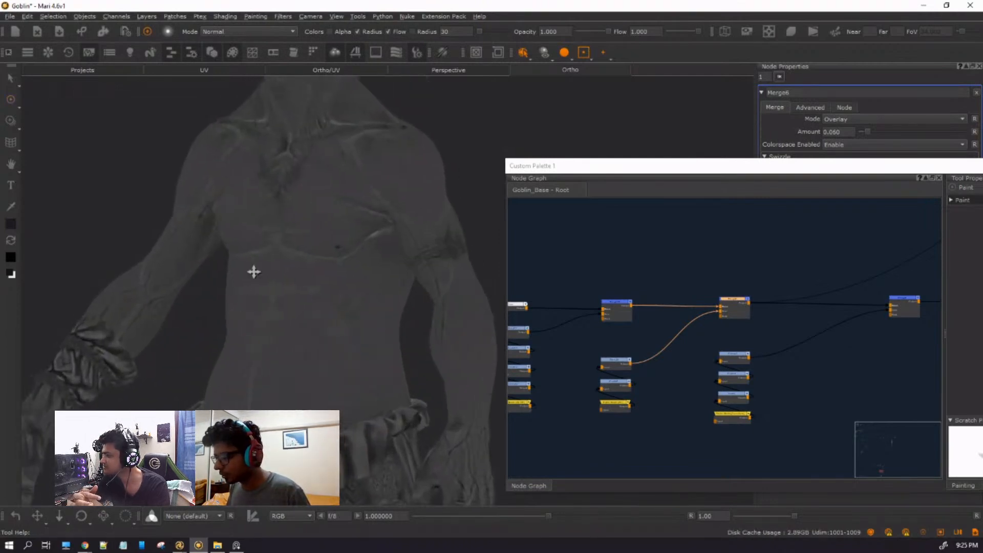
middle_click_drag(241, 302, 235, 237, "alt")
mouse_move(235, 237)
left_mouse_down("alt")
mouse_move(325, 242)
mouse_move(245, 251)
left_mouse_up("alt")
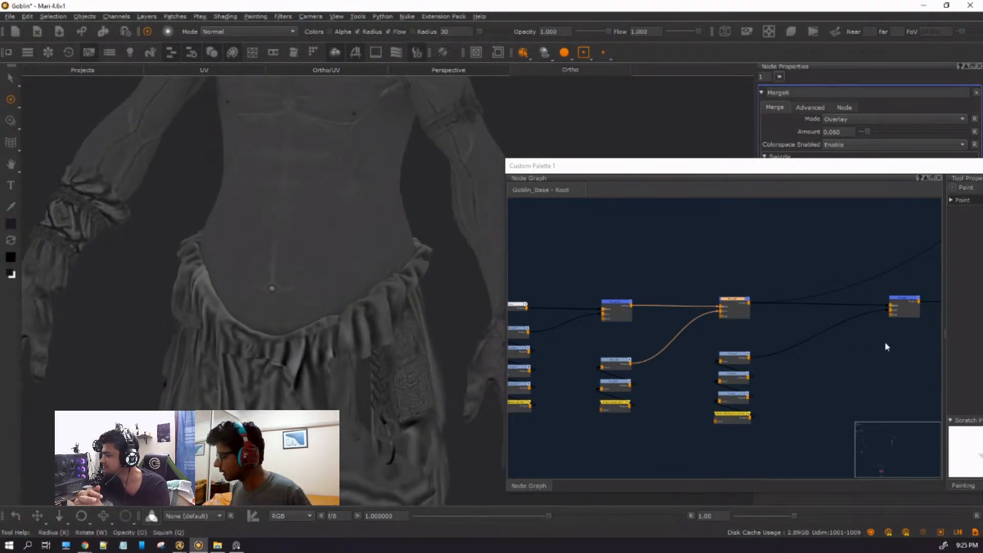
Check the Curvature branch and display the output of the merge node that it feeds.
middle_click_drag(876, 358, 774, 375)
scroll(615, 430, "up", 5)
middle_click_drag(624, 439, 659, 237)
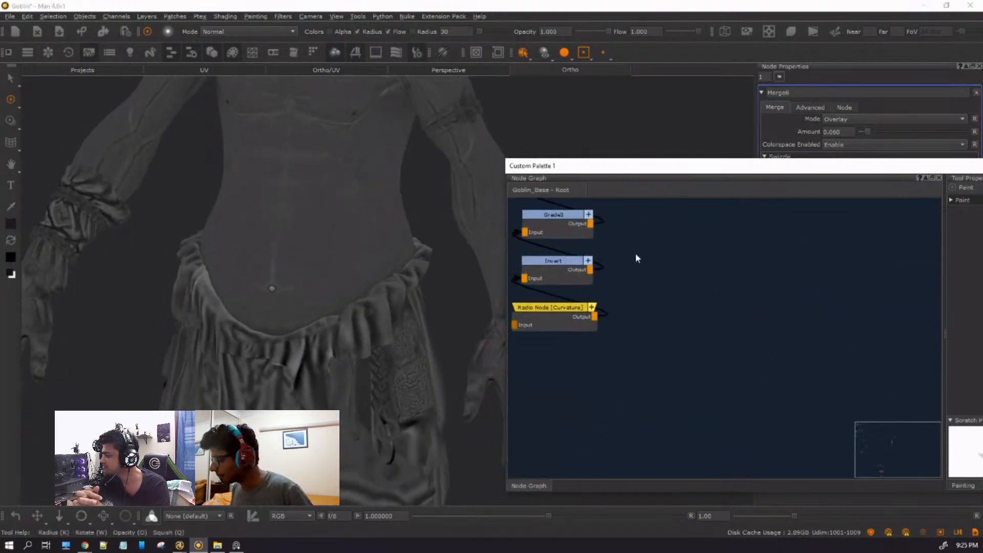
scroll(727, 350, "down", 5)
middle_click_drag(841, 303, 721, 413)
left_click(714, 318)
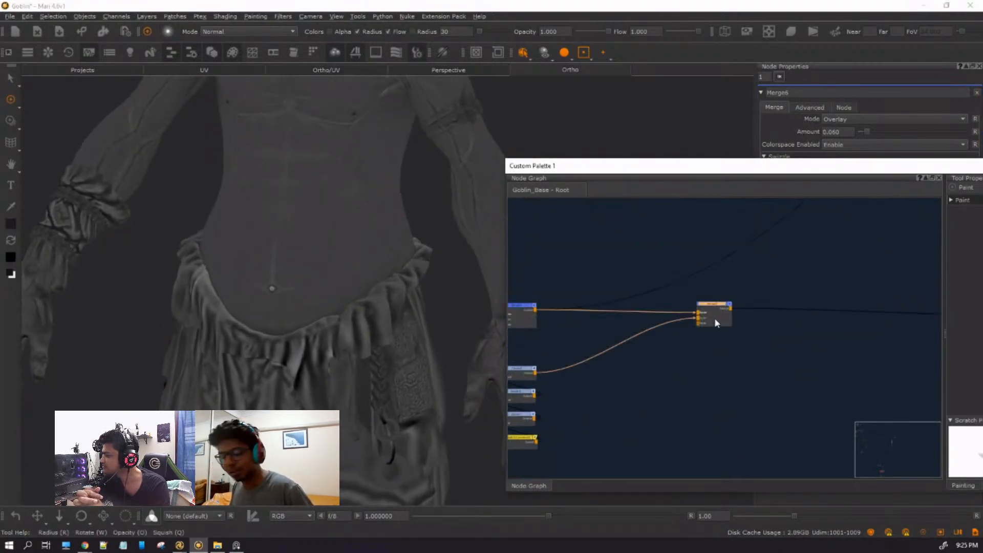
key("1")
scroll(720, 328, "down", 5)
middle_click_drag(779, 369, 730, 378)
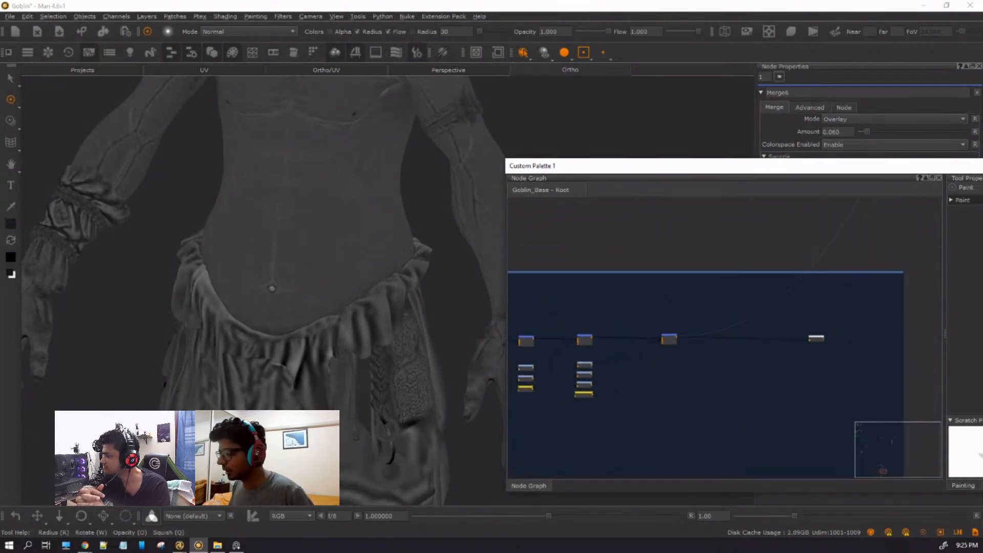
Inspect the merged curvature detail on the goblin's face, neck and upper body.
middle_click_drag(403, 218, 401, 438, "alt")
right_click_drag(319, 241, 610, 317, "alt")
scroll(228, 263, "down", 10)
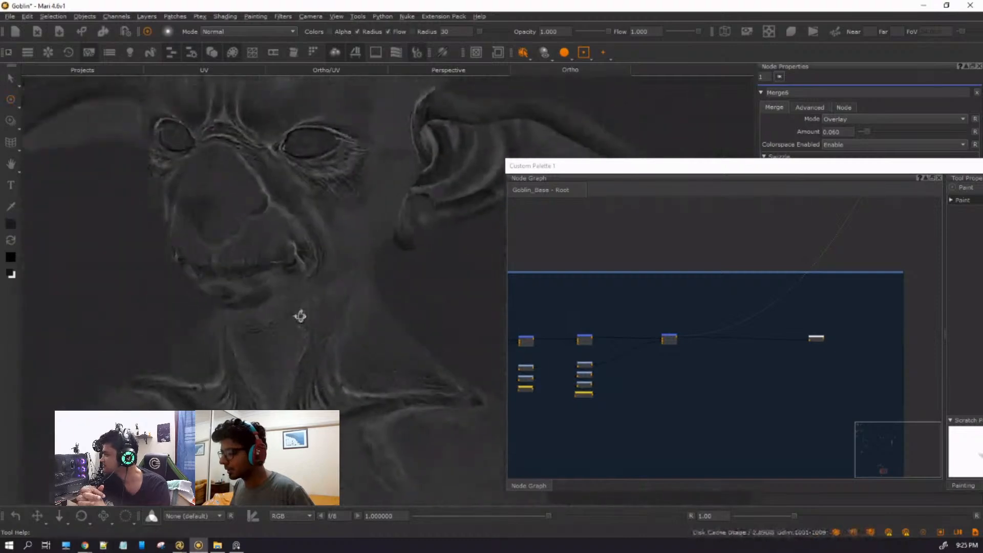
middle_click_drag(318, 270, 344, 367, "alt")
right_click_drag(376, 358, 340, 418, "alt")
middle_click_drag(346, 425, 314, 345, "alt")
left_click_drag(313, 344, 339, 341, "alt")
Try raising Merge6's overlay amount to 1.000 with the curvature merge displayed, and undo it.
left_click(586, 339)
left_click_drag(865, 134, 977, 137)
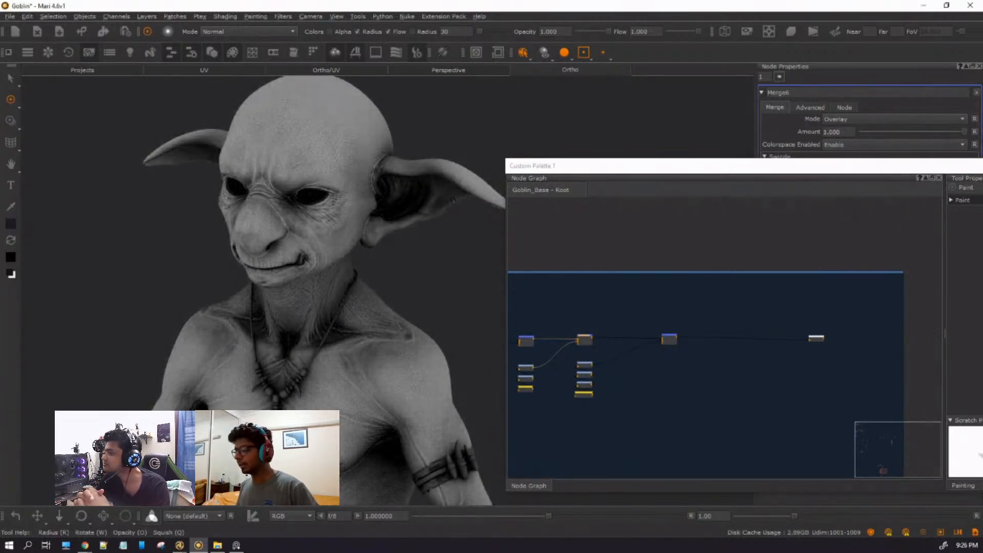
key("ctrl+z")
Examine the fine skin detail on the side of the goblin's head and forehead up close.
mouse_move(412, 147)
right_mouse_down()
mouse_move(384, 217)
mouse_move(263, 251)
mouse_move(371, 255)
right_mouse_up()
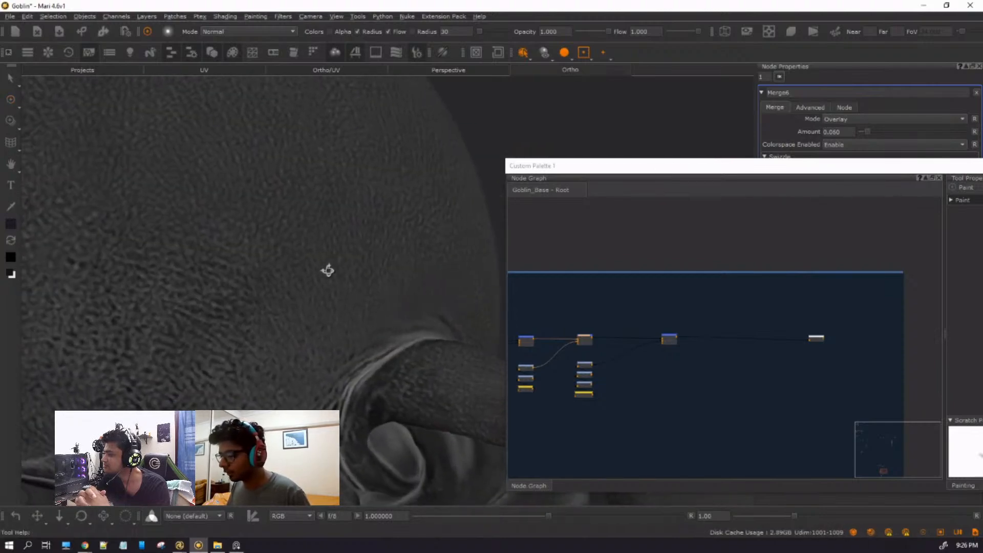
mouse_move(120, 259)
middle_mouse_down("alt")
mouse_move(208, 176)
mouse_move(232, 205)
mouse_move(403, 218)
middle_mouse_up("alt")
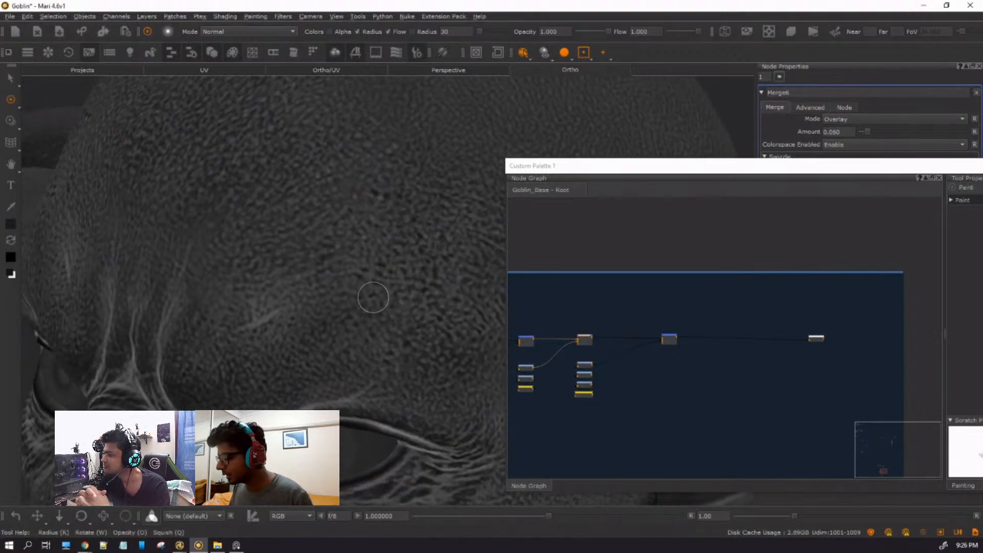
right_click_drag(352, 263, 436, 276, "alt")
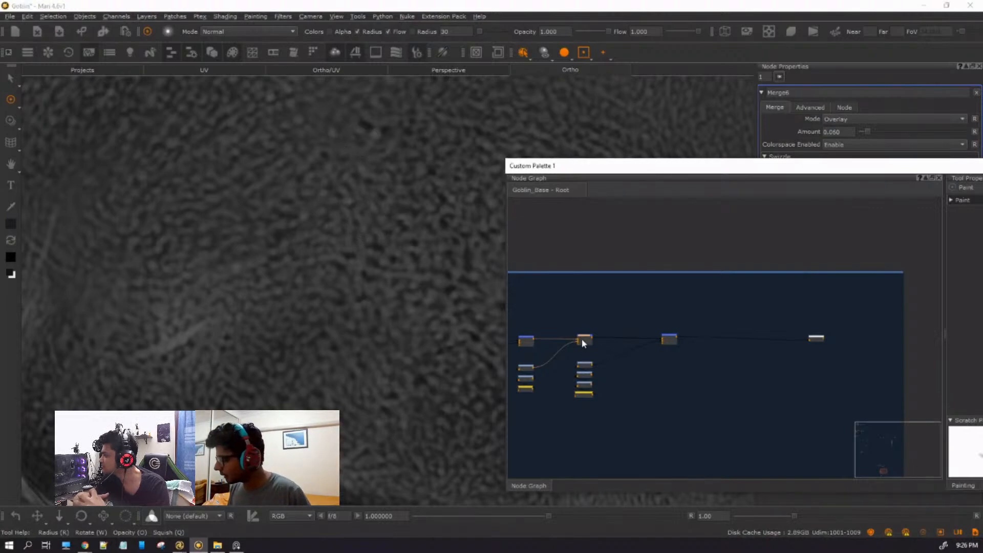
Raise Merge6's amount to 1.000, compare the result on the forehead and upper body, and lower it to 0.721.
left_click_drag(870, 131, 965, 132)
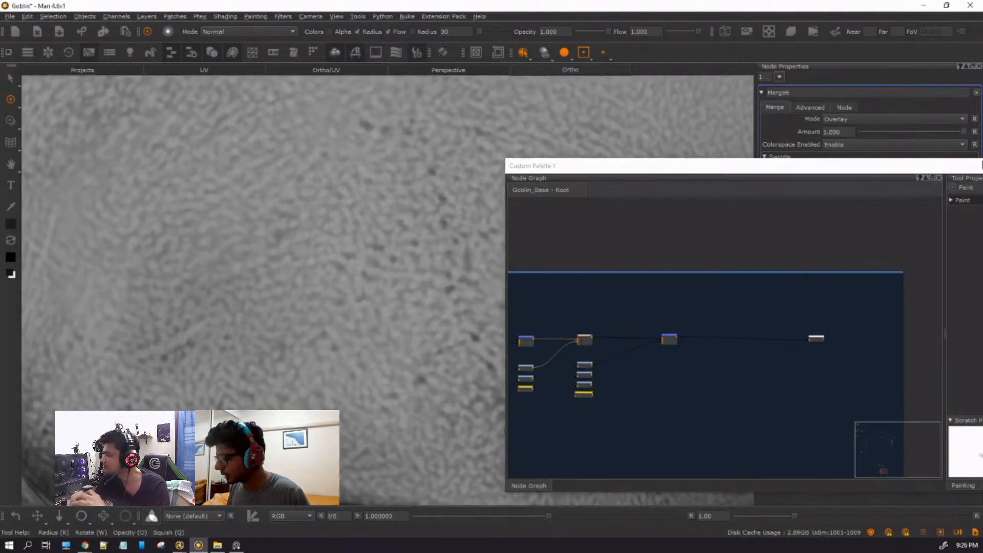
right_click_drag(366, 189, 241, 162, "alt")
left_click_drag(463, 278, 424, 258, "alt")
right_click_drag(439, 263, 239, 209, "alt")
middle_click_drag(402, 326, 359, 206, "alt")
left_click_drag(361, 206, 384, 215, "alt")
middle_click_drag(388, 253, 379, 215, "alt")
mouse_move(963, 134)
left_mouse_down()
mouse_move(928, 135)
mouse_move(938, 135)
left_mouse_up()
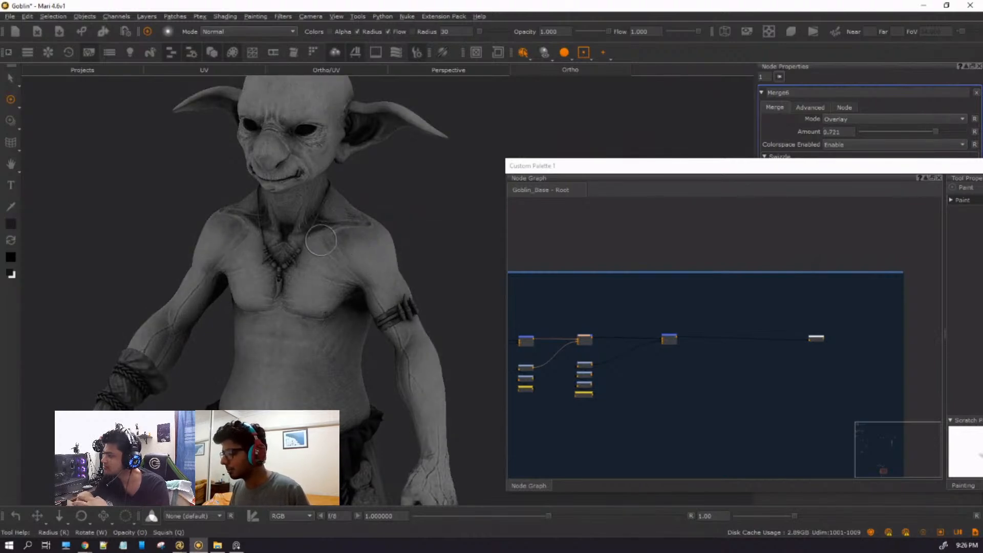
Examine the occlusion shading around the goblin's neck and necklace with the stronger Merge6 overlay.
scroll(467, 272, "up", 5)
right_click_drag(479, 273, 499, 274, "alt")
middle_click_drag(292, 288, 364, 475, "alt")
right_click_drag(364, 474, 441, 461, "alt")
mouse_move(267, 266)
middle_mouse_down("alt")
mouse_move(414, 309)
mouse_move(665, 358)
middle_mouse_up("alt")
middle_click_drag(187, 414, 228, 251, "alt")
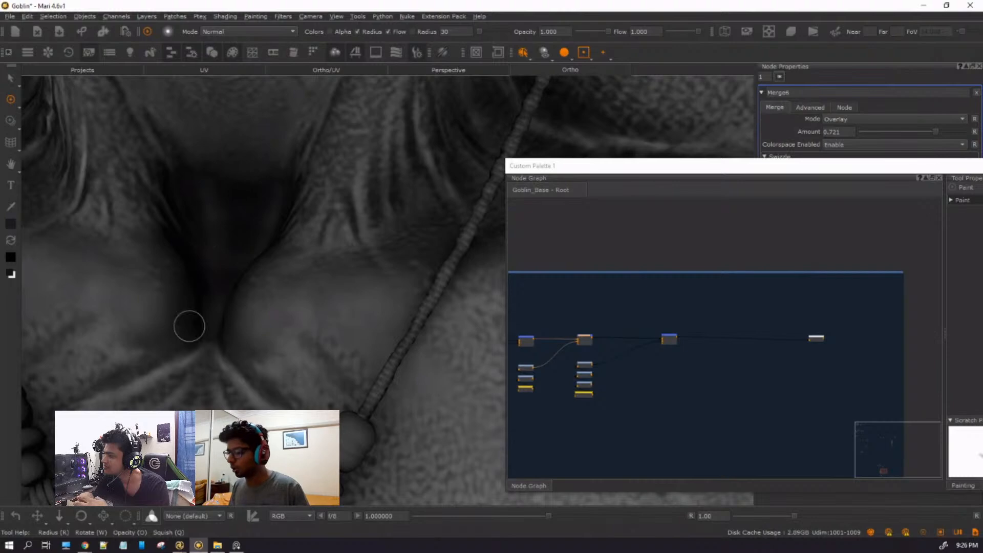
right_click_drag(247, 329, 250, 343, "alt")
middle_click_drag(313, 428, 258, 388, "alt")
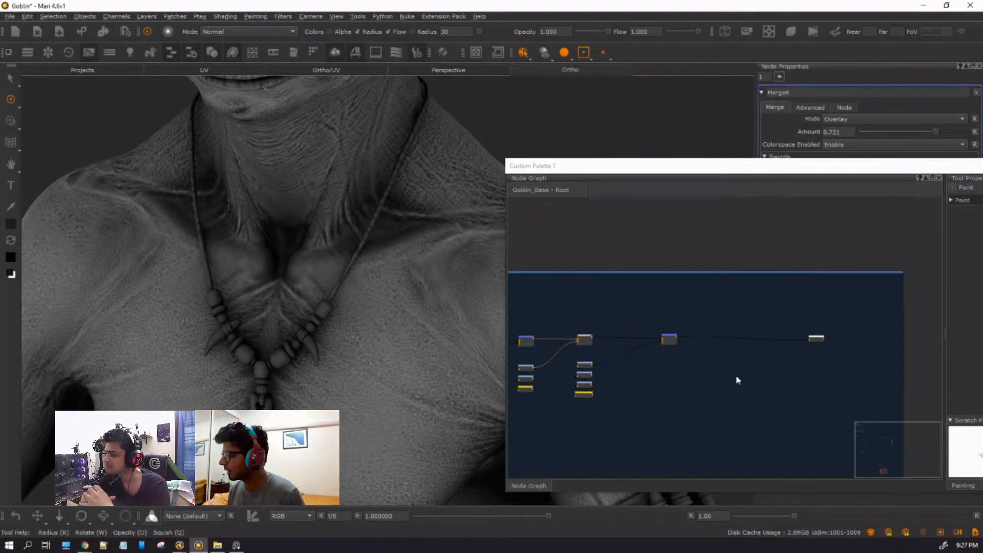
Undo the recent Merge6 amount changes together with the viewport moves made since.
left_click(720, 254)
key("ctrl+z")
key("ctrl+z")
key("ctrl+z")
key("ctrl+z")
key("ctrl+z")
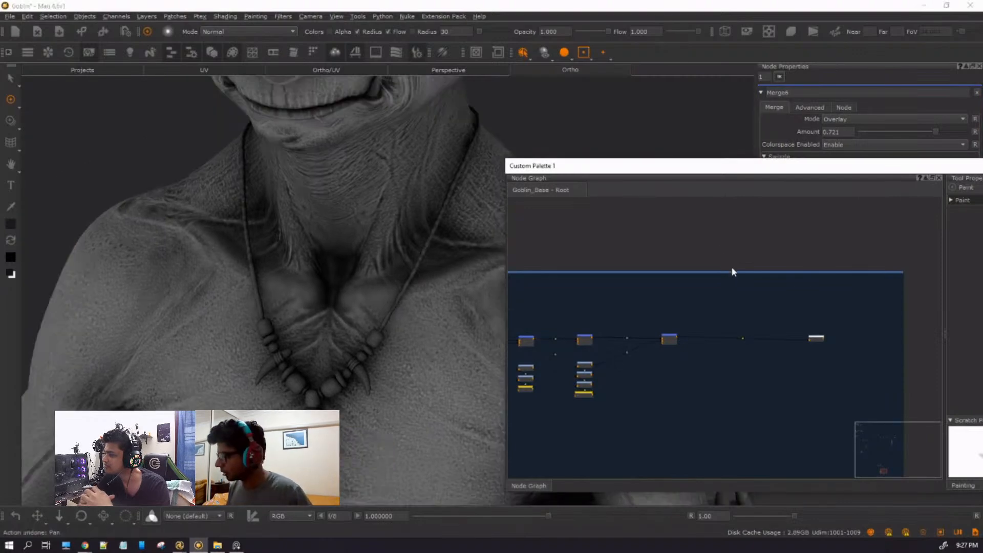
key("ctrl+z")
key("ctrl+z")
key("ctrl+z")
key("ctrl+z")
key("ctrl+z")
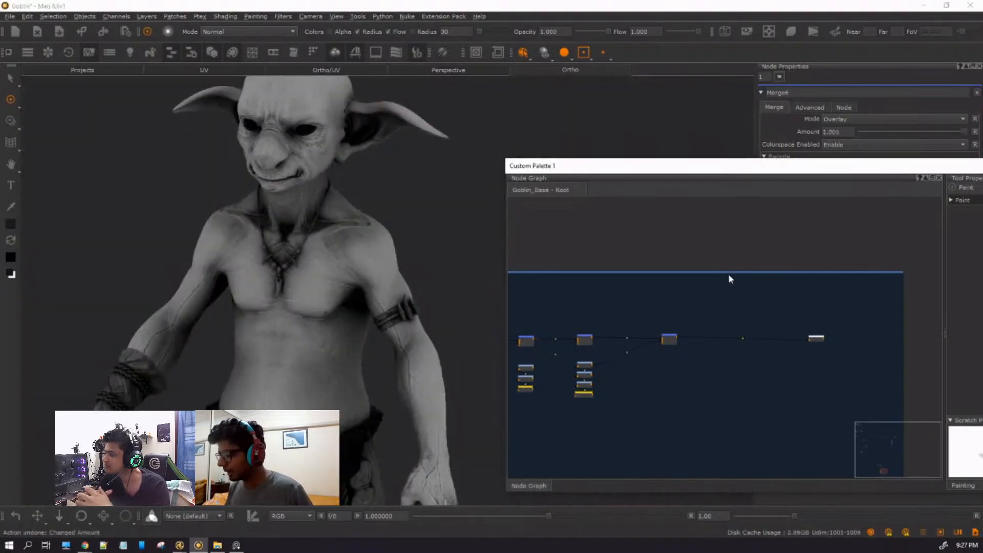
key("ctrl+z")
key("ctrl+z")
key("ctrl+z")
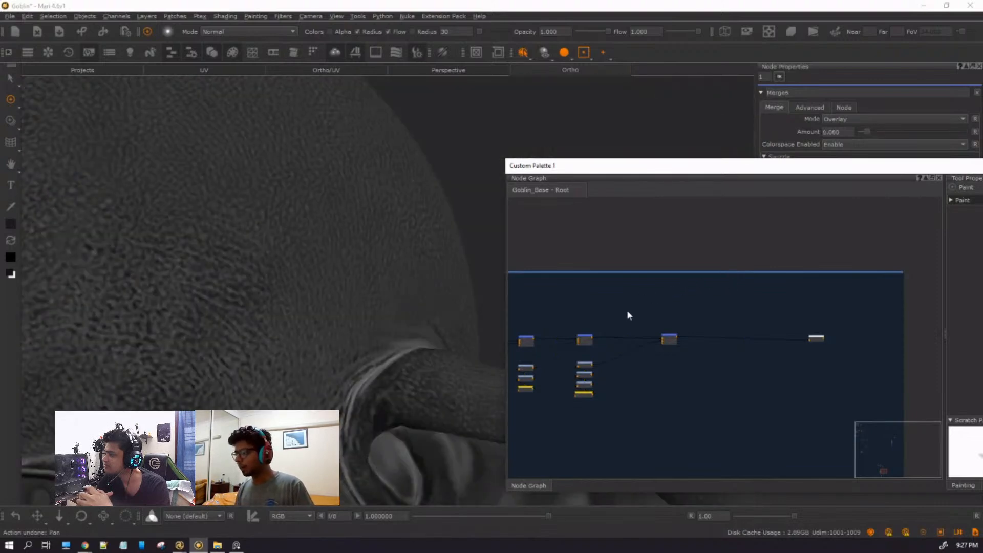
Inspect the combined mask on the goblin's head, shoulders and chest.
right_click_drag(191, 284, 33, 288, "alt")
middle_click_drag(276, 367, 206, 310, "alt")
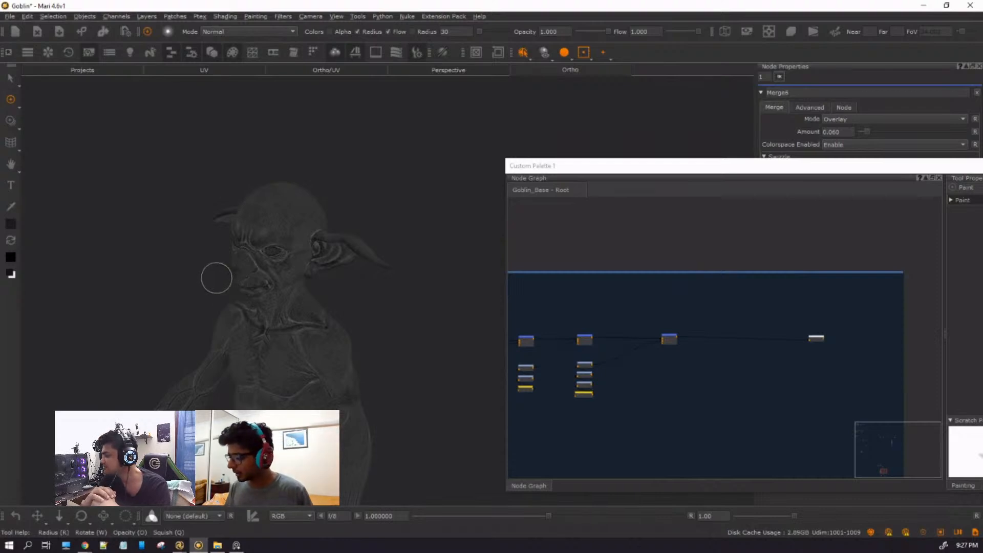
right_click_drag(195, 287, 250, 414, "alt")
middle_click_drag(274, 308, 316, 182, "alt")
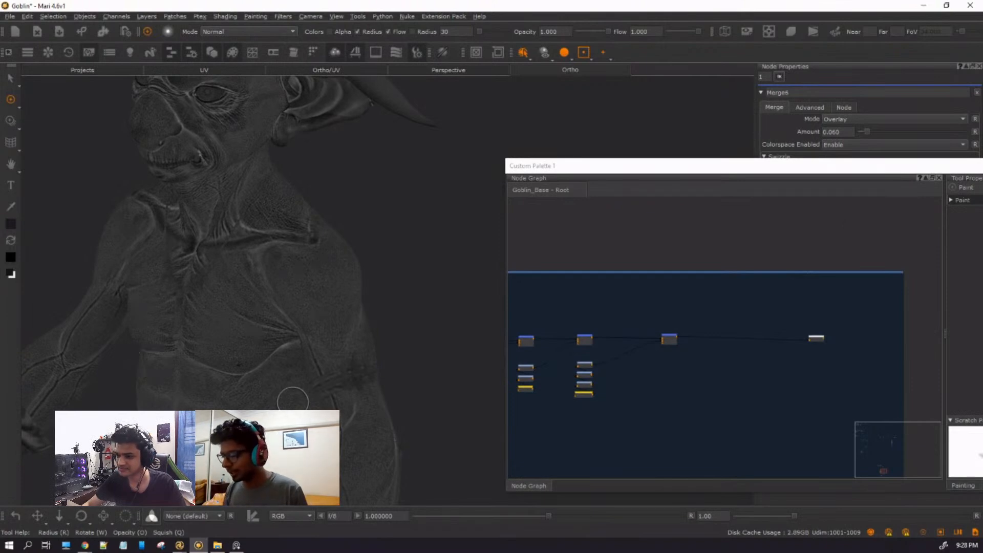
Inspect the combined mask down the arms, waist and trousers, and return to the torso.
middle_click_drag(293, 404, 340, 301, "alt")
middle_click_drag(374, 430, 385, 174, "alt")
middle_click_drag(383, 332, 290, 393, "alt")
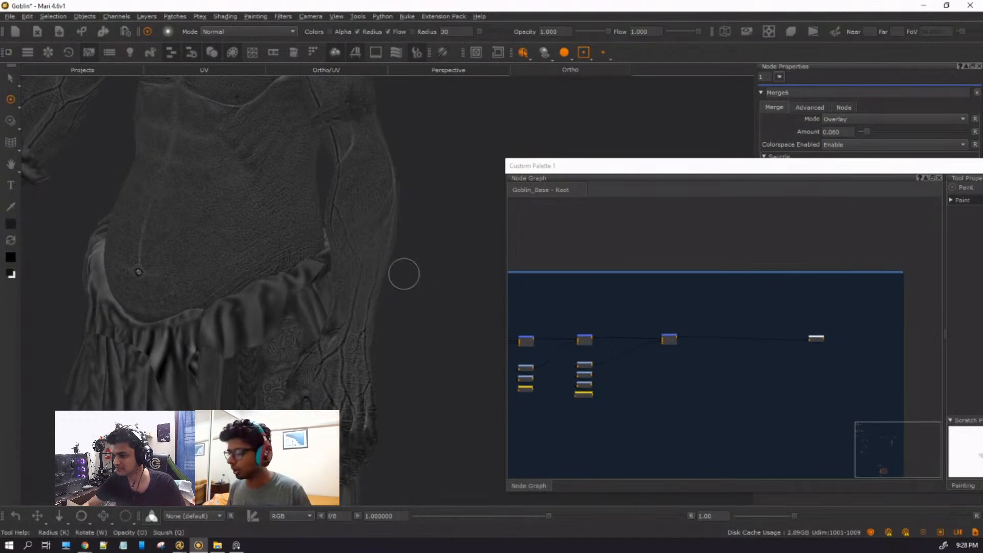
middle_click_drag(378, 387, 385, 314, "alt")
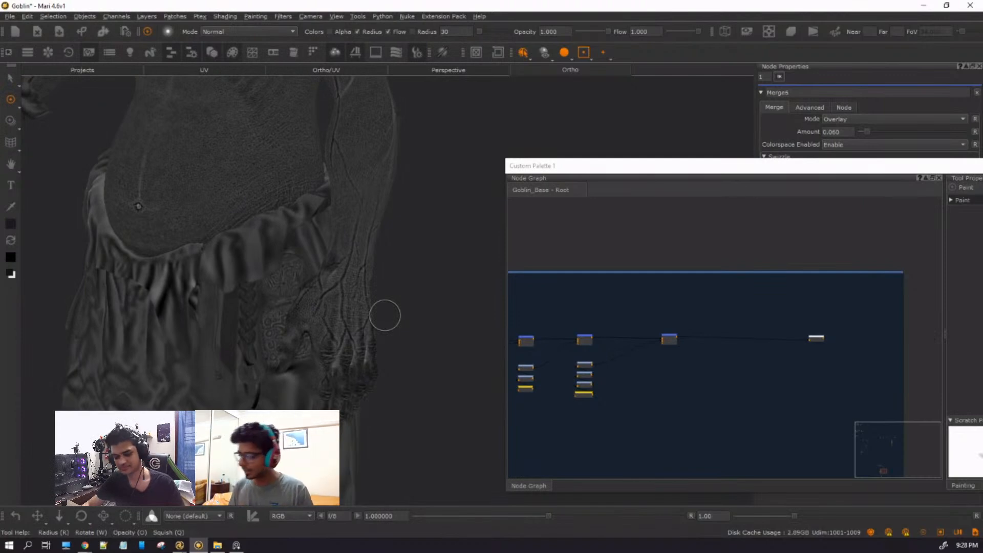
middle_click_drag(384, 375, 385, 210, "alt")
scroll(387, 251, "down", 3)
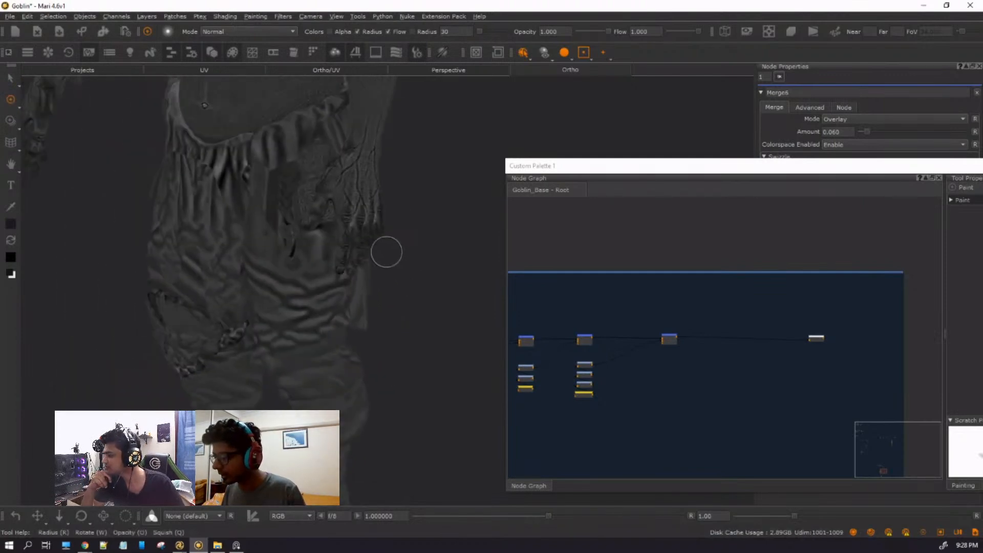
middle_click_drag(387, 252, 352, 197, "alt")
middle_click_drag(358, 307, 358, 220, "alt")
middle_click_drag(338, 340, 331, 268, "alt")
mouse_move(337, 159)
middle_mouse_down("alt")
mouse_move(325, 277)
mouse_move(335, 351)
middle_mouse_up("alt")
middle_click_drag(335, 120, 329, 354, "alt")
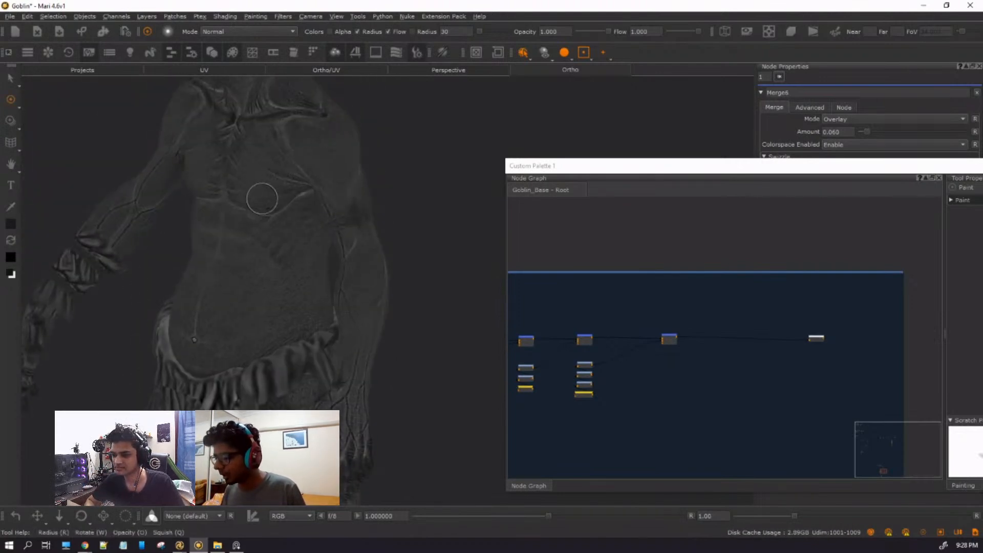
Inspect the combined mask on the goblin's face, eyes, ears and neck at close range.
middle_click_drag(264, 191, 262, 268, "alt")
middle_click_drag(262, 223, 265, 317, "alt")
left_click_drag(265, 317, 339, 321, "alt")
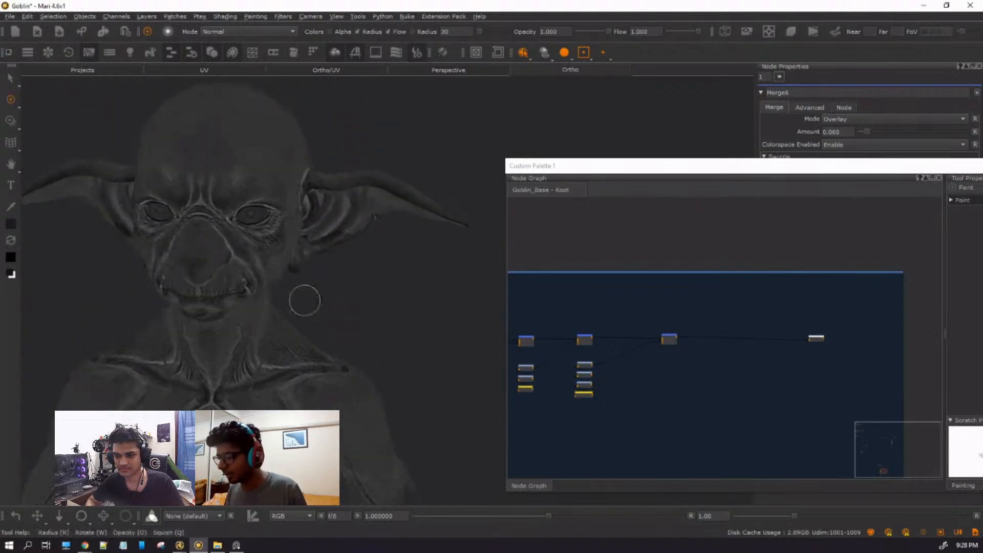
right_click_drag(340, 321, 382, 302, "alt")
middle_click_drag(171, 218, 283, 290, "alt")
left_click_drag(282, 291, 272, 275, "alt")
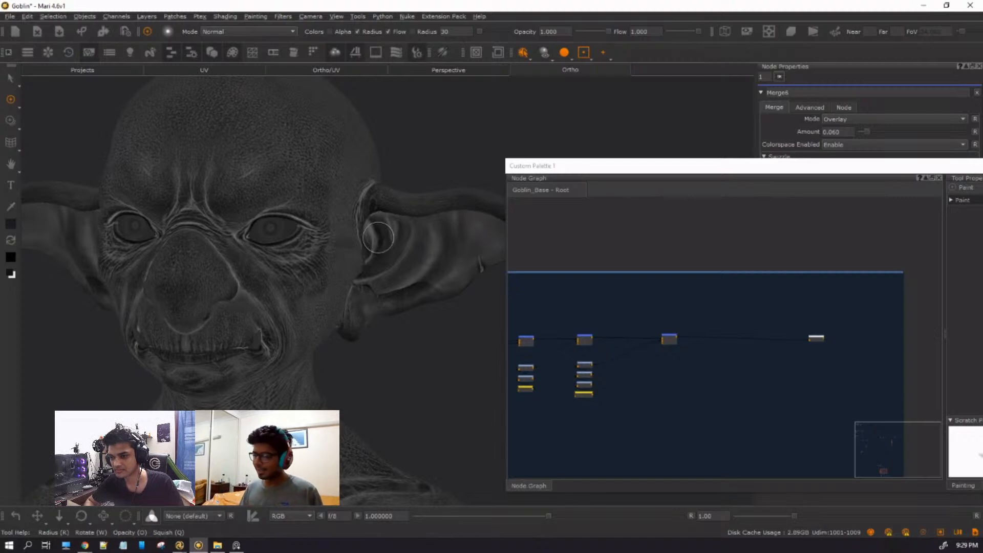
Trace the merge chain inside the DISP group and display its displacement result on the goblin.
scroll(751, 314, "down", 3)
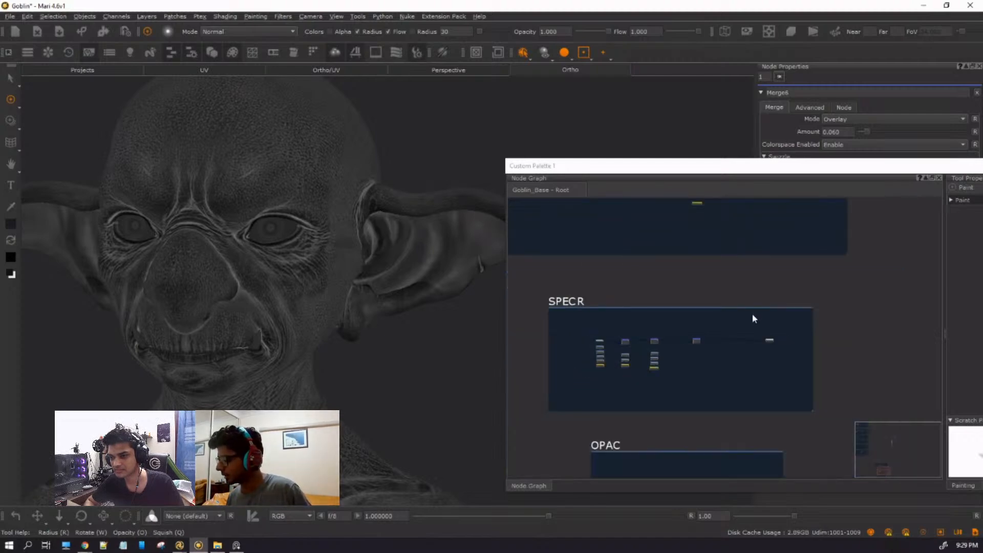
middle_click_drag(739, 299, 702, 361)
middle_click_drag(640, 364, 672, 383)
middle_click_drag(652, 329, 744, 394)
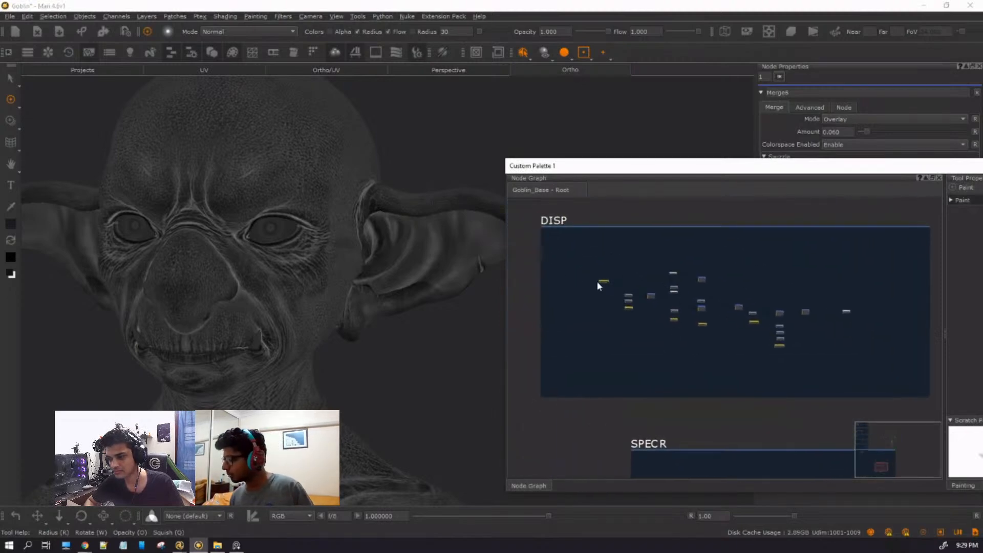
scroll(602, 269, "up", 10)
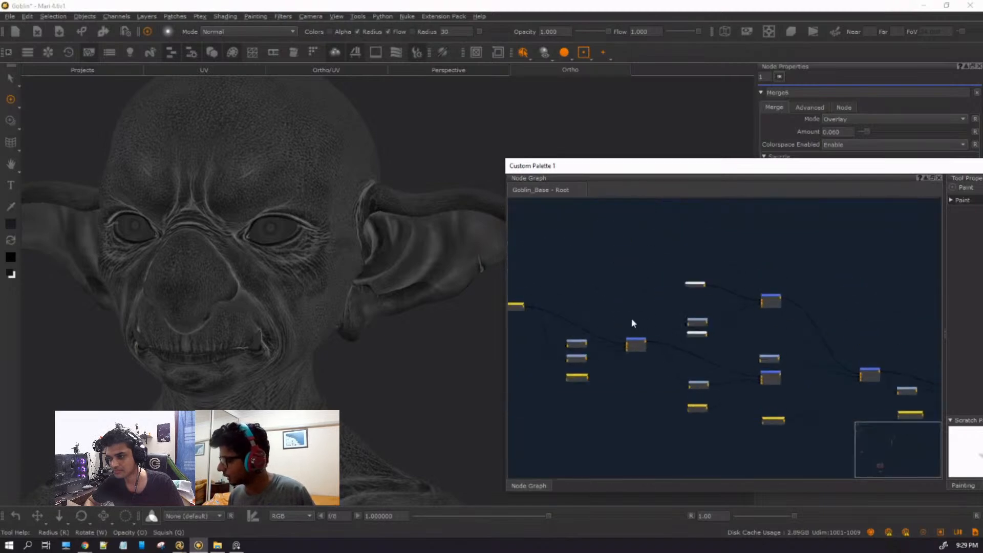
scroll(599, 394, "down", 3)
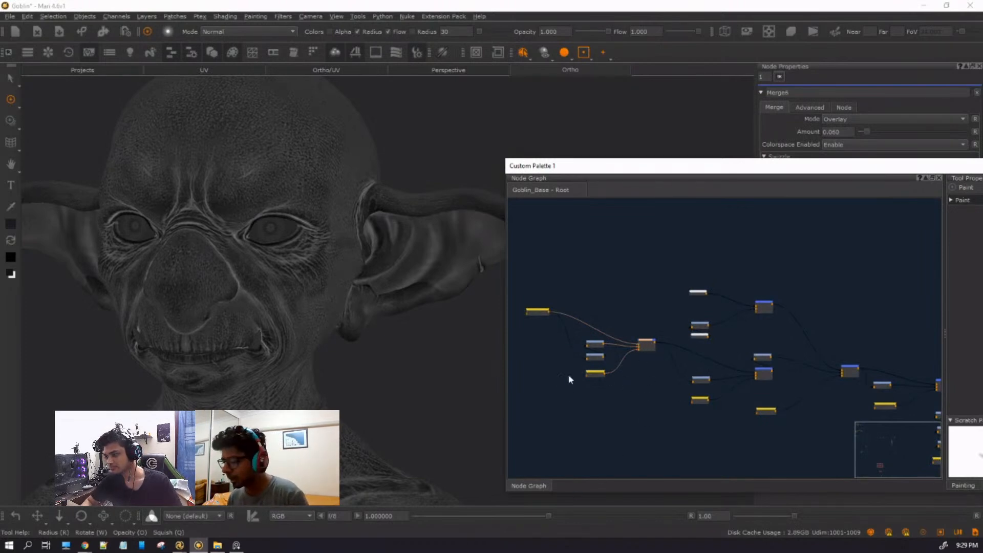
scroll(719, 340, "down", 3)
middle_click_drag(772, 376, 643, 364)
left_click_drag(768, 325, 783, 373)
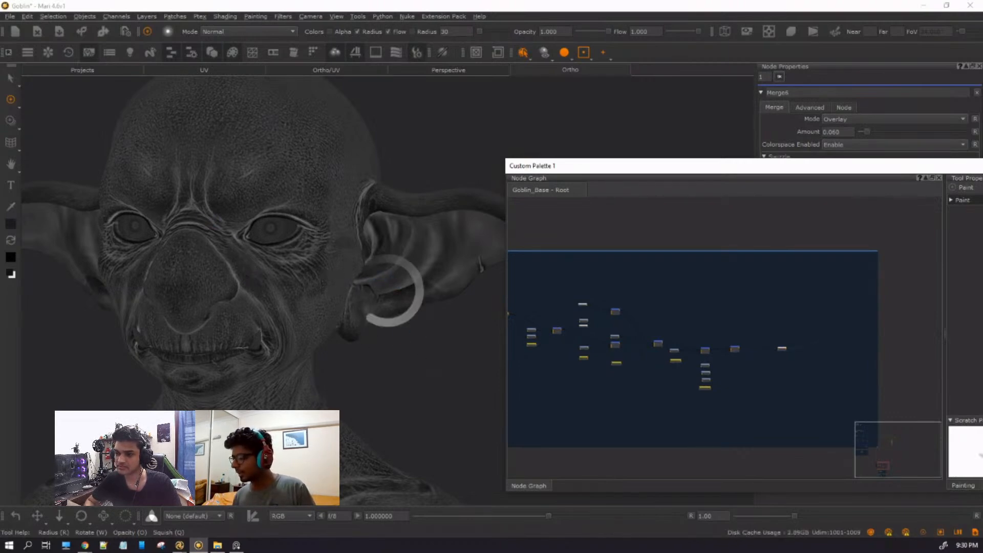
Inspect the displacement on the goblin's lower body, down to the woven fabric detail on the skirt.
right_click_drag(445, 360, 178, 323, "alt")
middle_click_drag(393, 397, 383, 282, "alt")
right_click_drag(239, 362, 431, 408, "alt")
middle_click_drag(375, 414, 431, 262, "alt")
right_click_drag(317, 305, 225, 302, "alt")
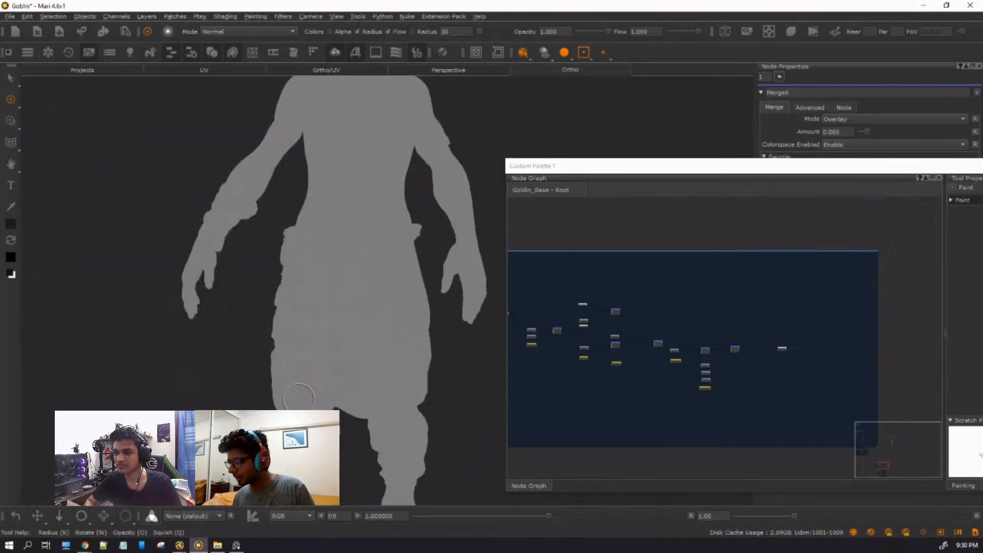
middle_click_drag(301, 410, 296, 358, "alt")
left_click_drag(312, 358, 469, 364, "alt")
right_click_drag(285, 321, 369, 390, "alt")
left_click_drag(368, 390, 397, 366, "alt")
mouse_move(307, 358)
right_mouse_down("alt")
mouse_move(330, 366)
mouse_move(310, 361)
right_mouse_up("alt")
left_click_drag(309, 361, 333, 361, "alt")
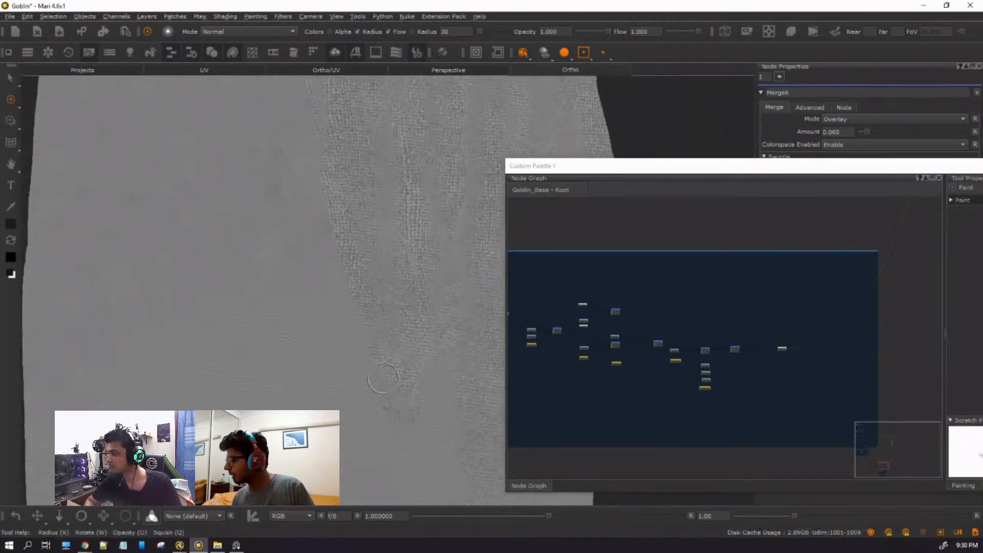
Review the SKIN, Cloth, Bone, Stone and Rope&Thread groups in the node graph, and return to the DISP group.
scroll(641, 353, "down", 3)
middle_click_drag(669, 431, 666, 456)
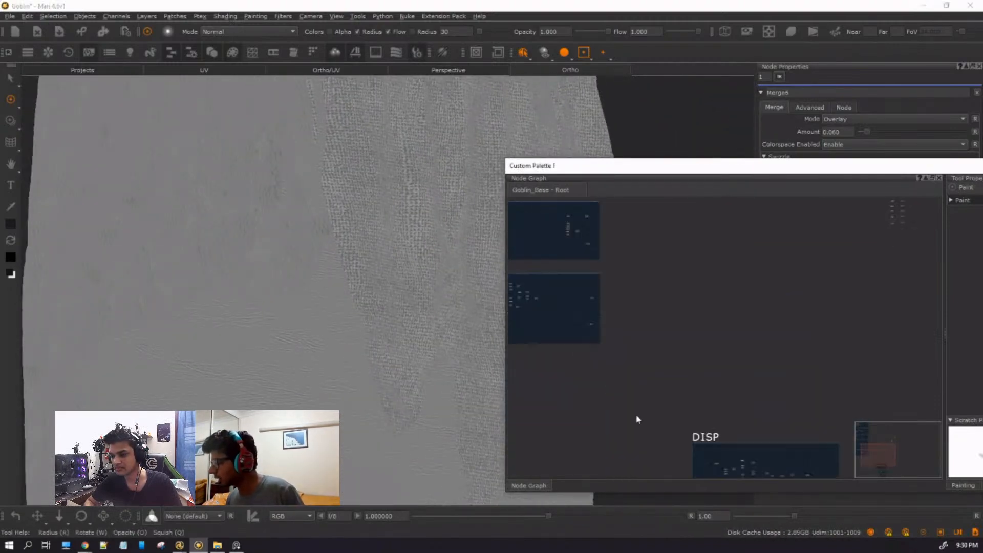
scroll(637, 414, "down", 5)
middle_click_drag(642, 418, 637, 499)
middle_click_drag(593, 255, 698, 412)
scroll(587, 297, "up", 3)
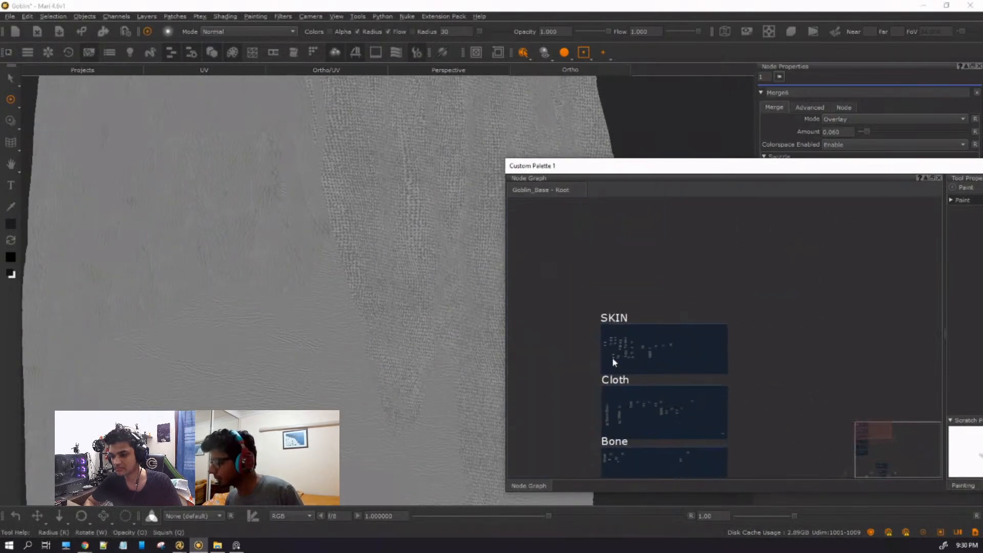
scroll(600, 352, "up", 2)
middle_click_drag(643, 341, 690, 225)
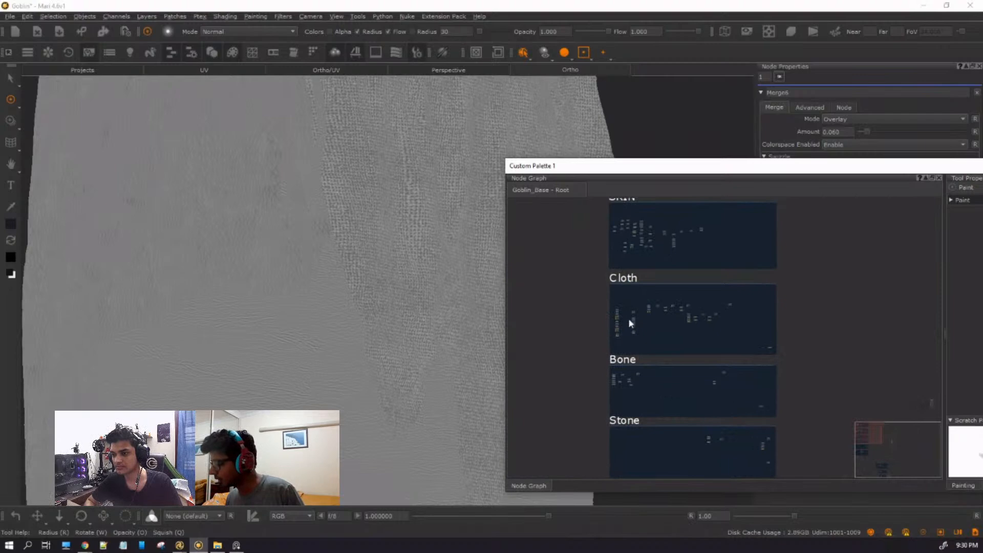
scroll(624, 326, "up", 2)
scroll(652, 382, "down", 6)
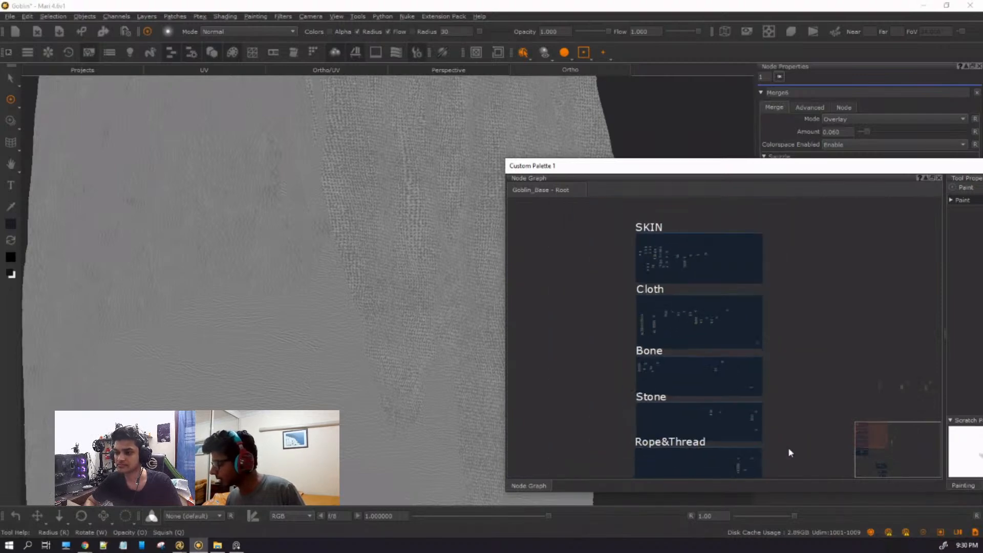
middle_click_drag(788, 447, 545, 224)
middle_click_drag(580, 368, 891, 324)
scroll(773, 313, "up", 3)
Examine the skirt's displacement from several sides, ending with an overview of the goblin's lower body.
right_click_drag(426, 261, 401, 257, "alt")
middle_click_drag(401, 257, 328, 251, "alt")
right_click_drag(328, 251, 345, 252, "alt")
left_click_drag(346, 252, 588, 283, "alt")
left_click_drag(264, 233, 505, 234, "alt")
left_click_drag(175, 267, 309, 286, "alt")
right_click_drag(308, 287, 105, 310, "alt")
middle_click_drag(259, 318, 310, 252, "alt")
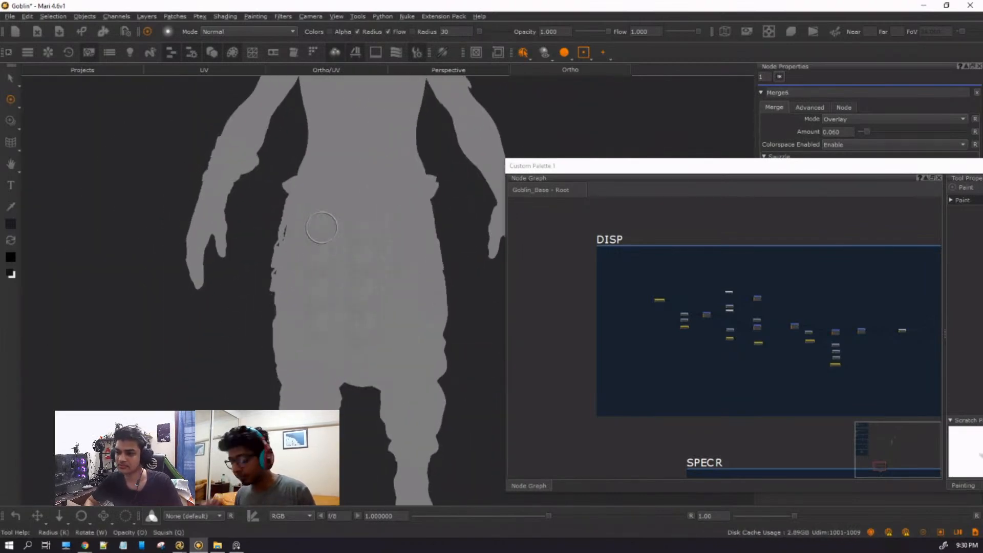
Show the wireframe on the goblin and inspect the mesh from the skirt and arms up to the head.
key("F3")
middle_click_drag(334, 340, 377, 228, "alt")
left_click_drag(377, 231, 463, 244, "alt")
right_click_drag(352, 246, 443, 278, "alt")
middle_click_drag(361, 211, 297, 446, "alt")
middle_click_drag(397, 197, 373, 335, "alt")
left_click_drag(383, 307, 361, 364, "alt")
left_click_drag(336, 297, 468, 301, "alt")
mouse_move(262, 273)
left_mouse_down("alt")
mouse_move(344, 268)
mouse_move(284, 289)
mouse_move(292, 305)
mouse_move(208, 302)
mouse_move(294, 333)
left_mouse_up("alt")
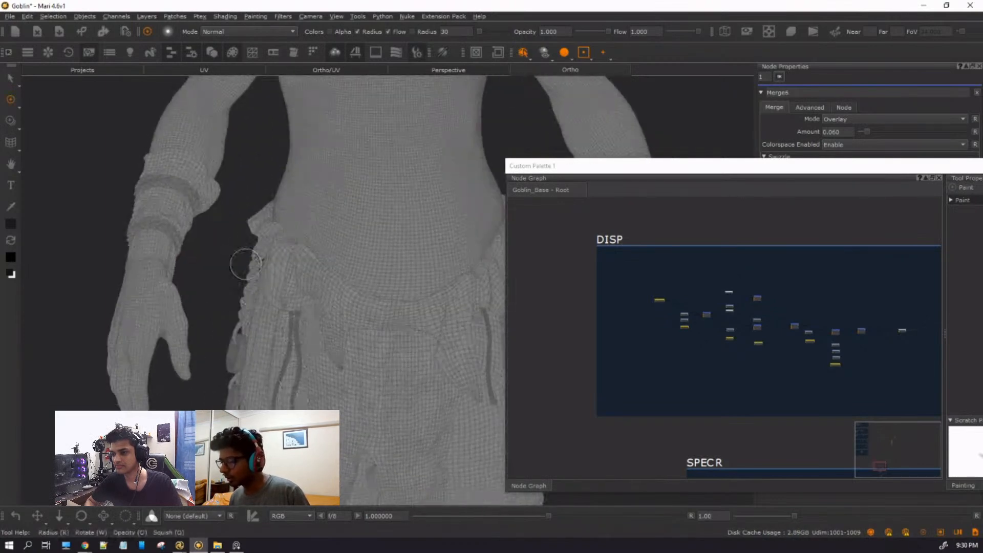
middle_click_drag(294, 240, 223, 463, "alt")
middle_click_drag(353, 188, 312, 365, "alt")
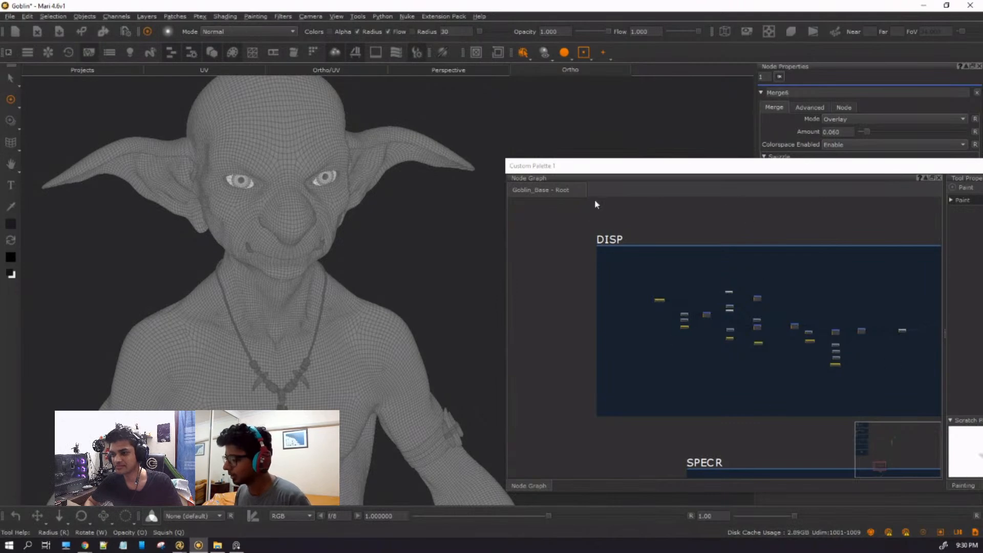
Get an overview of all node groups, and bring up the Goblin project's Maps folder in File Explorer.
scroll(686, 282, "down", 3)
scroll(665, 333, "down", 6)
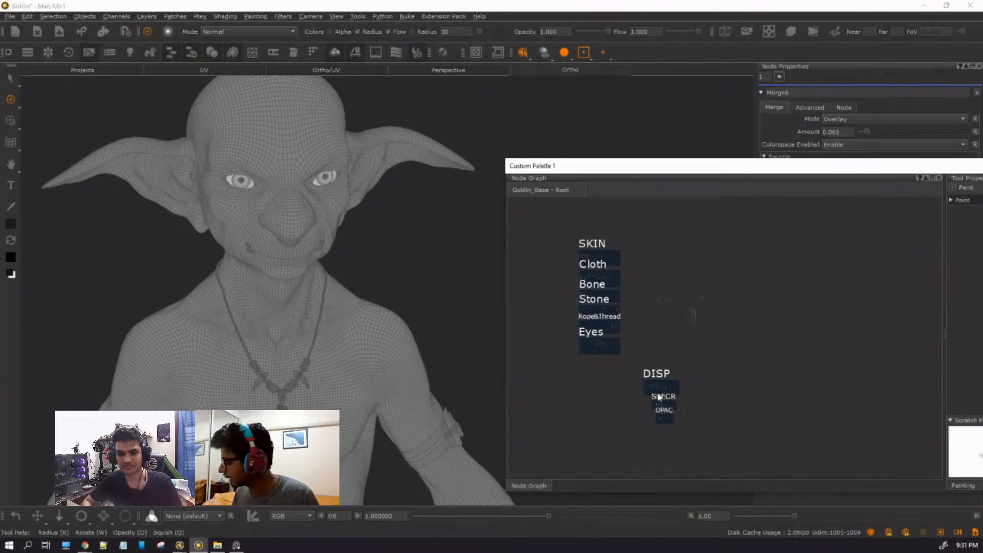
left_click(218, 545)
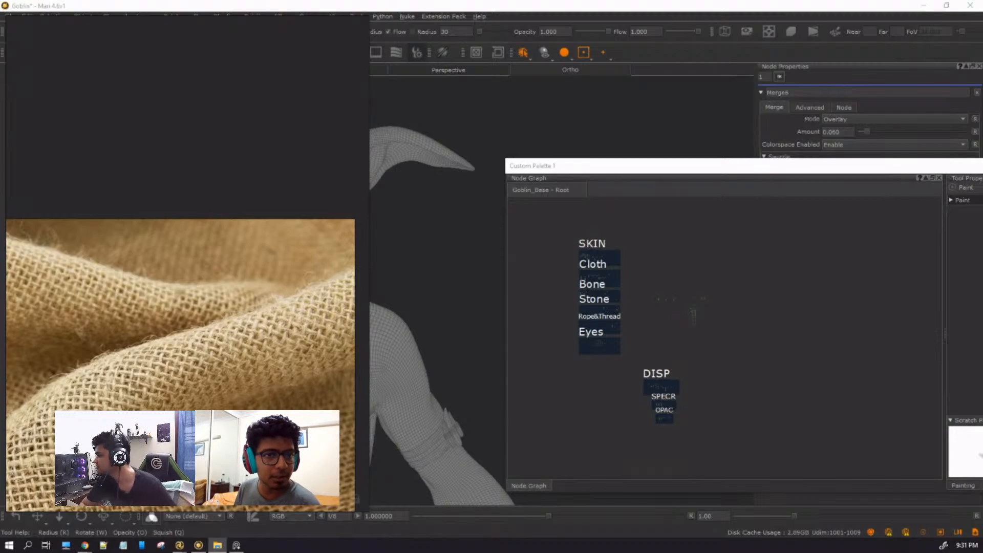
left_click_drag(410, 550, 569, 2)
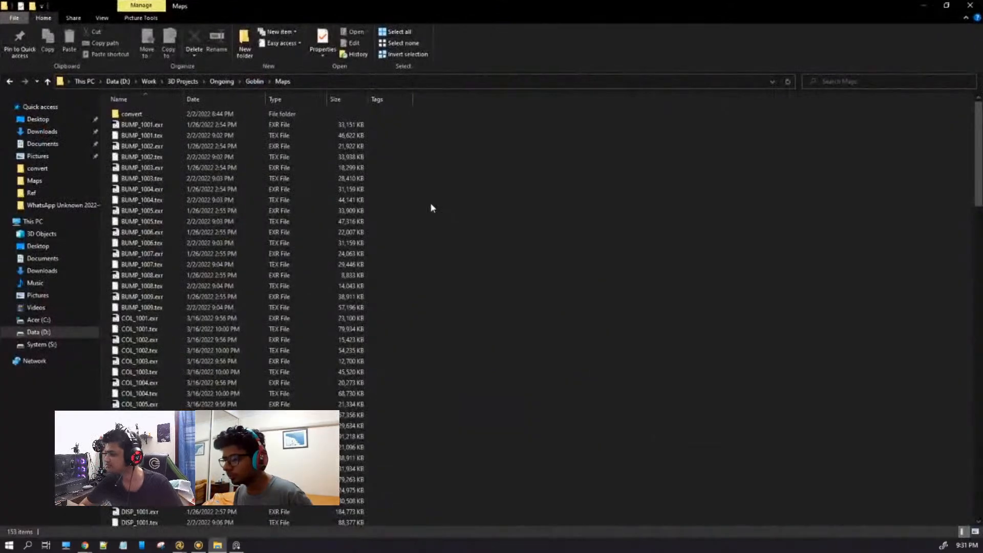
Review the exported BUMP, COL, DISP, DISP2, eyeBUMP and ISOluma map files in the Maps folder.
left_click(217, 252)
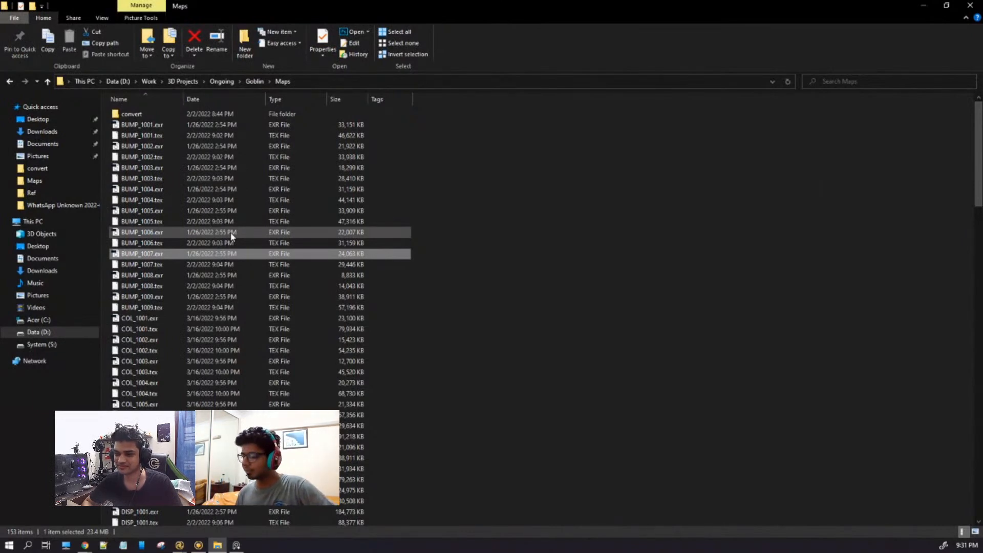
left_click(528, 183)
left_click(288, 128)
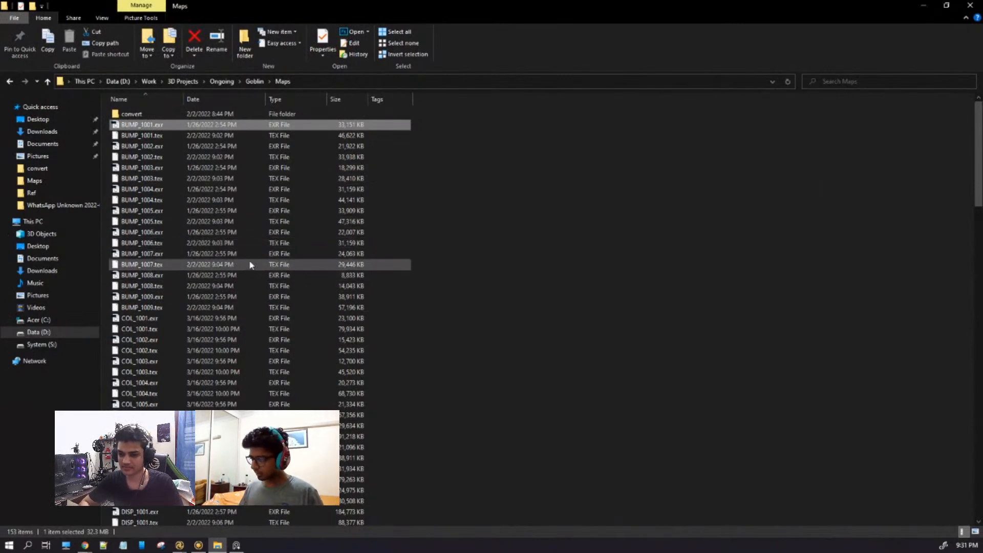
left_click(249, 232)
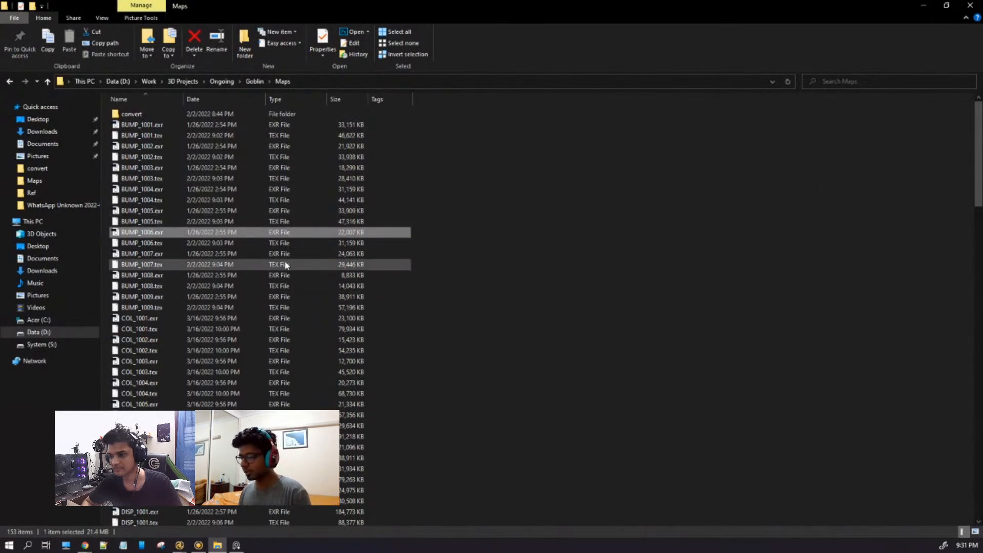
scroll(191, 316, "down", 3)
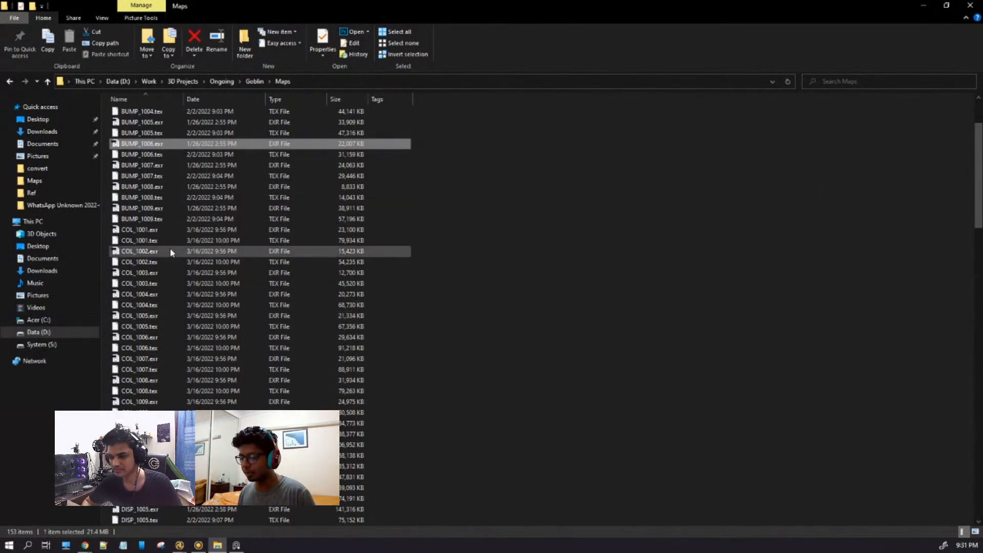
scroll(164, 316, "down", 15)
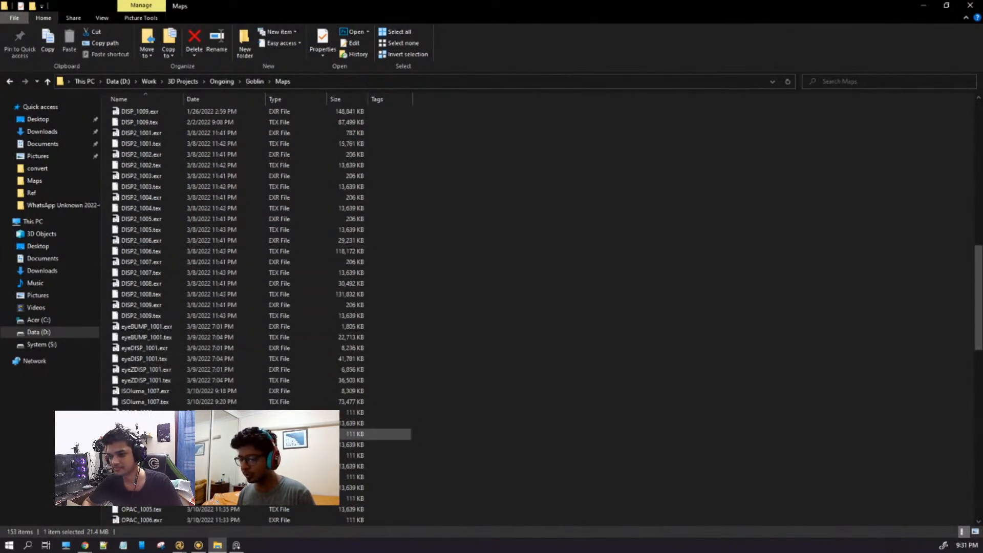
left_click(164, 329)
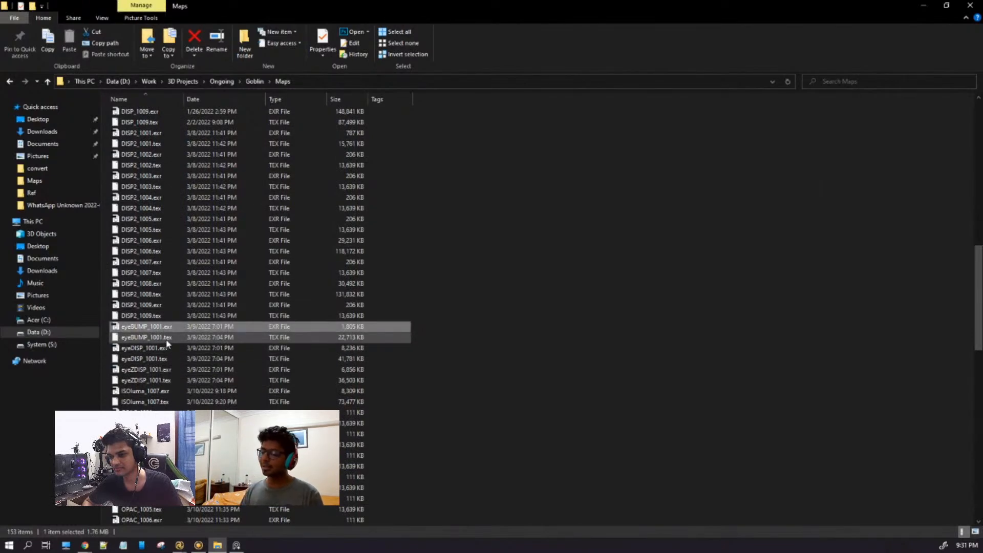
left_click(170, 340)
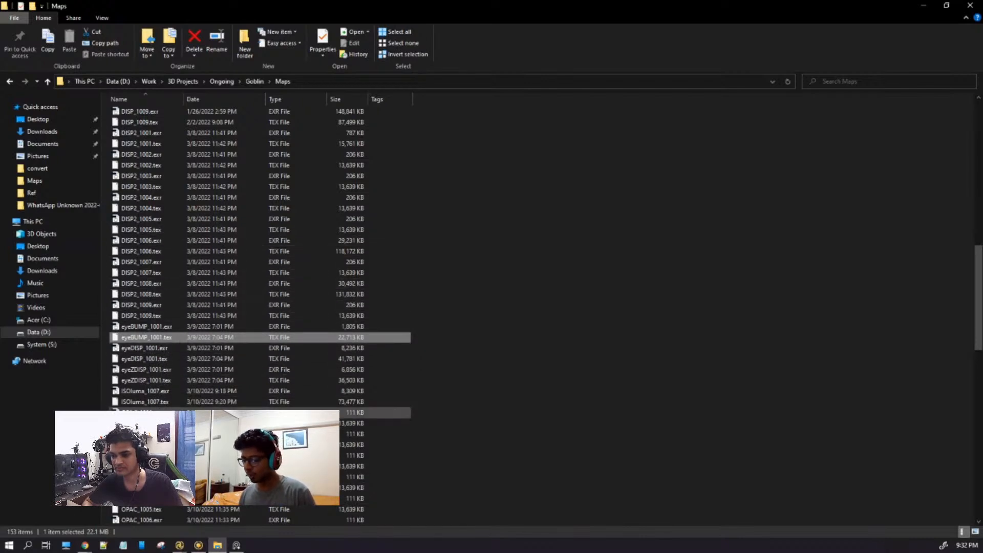
left_click(147, 402)
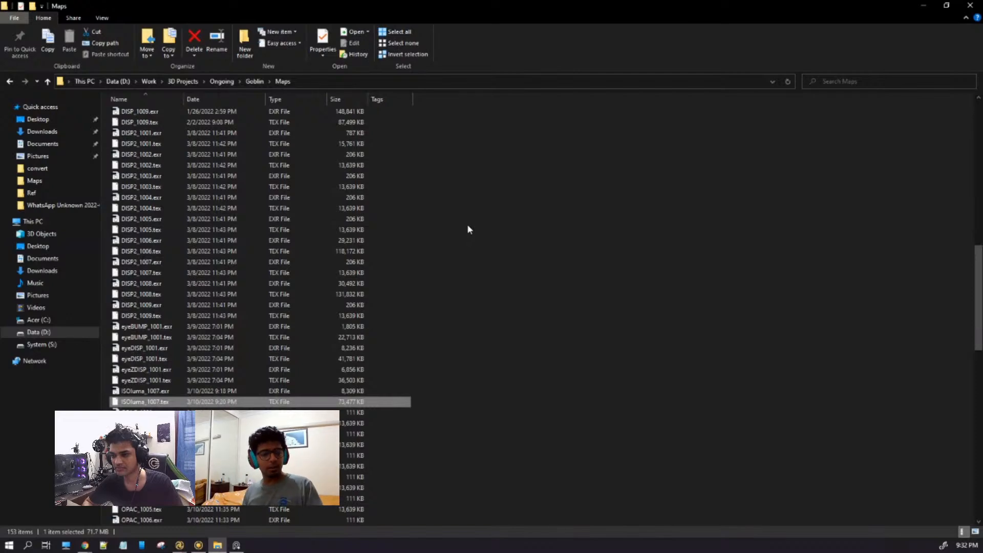
Switch back to Mari and examine the wireframe on the ornament beside the braided rope at the waist.
key("alt+Tab")
middle_click_drag(376, 376, 279, 56, "alt")
mouse_move(340, 406)
left_mouse_down("alt")
mouse_move(257, 389)
mouse_move(326, 405)
left_mouse_up("alt")
right_click_drag(349, 401, 651, 387, "alt")
mouse_move(338, 325)
left_mouse_down("alt")
mouse_move(407, 316)
mouse_move(399, 318)
left_mouse_up("alt")
right_click_drag(399, 353, 563, 359, "alt")
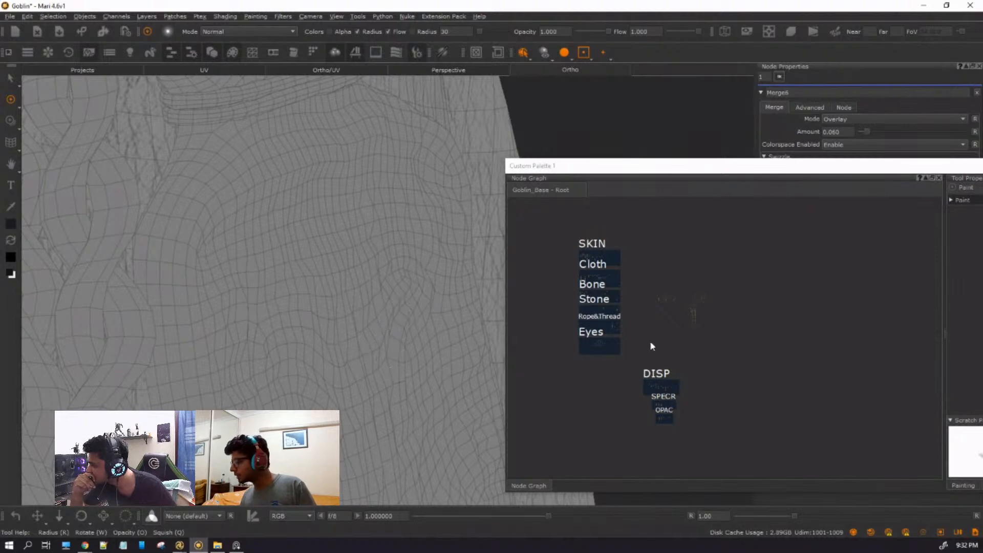
Browse the ungrouped part of the node graph to find the ISOropeAndThread and ISOeyes isolation nodes.
scroll(655, 308, "down", 10)
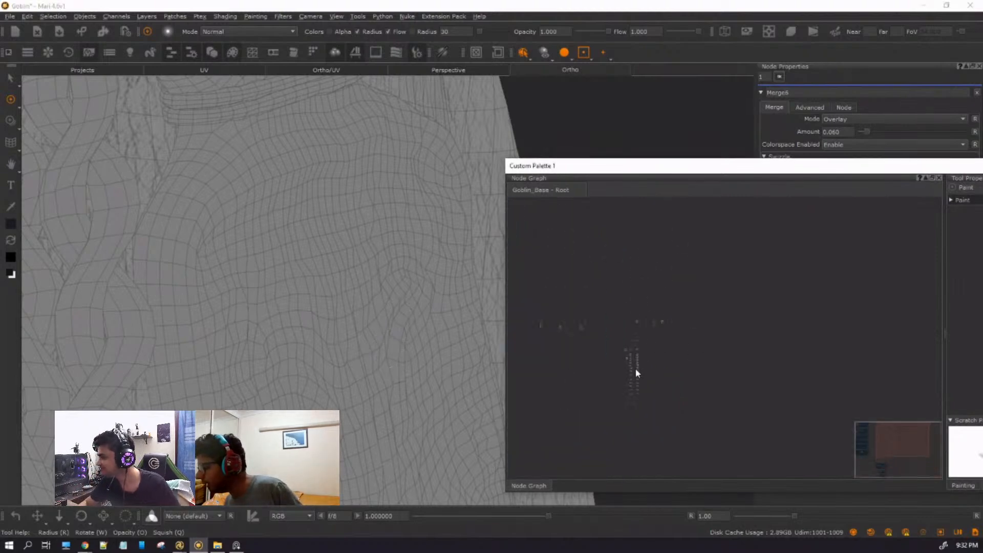
middle_click_drag(571, 379, 519, 350)
scroll(850, 258, "up", 4)
scroll(556, 286, "up", 4)
middle_click_drag(577, 248, 758, 446)
scroll(656, 395, "up", 4)
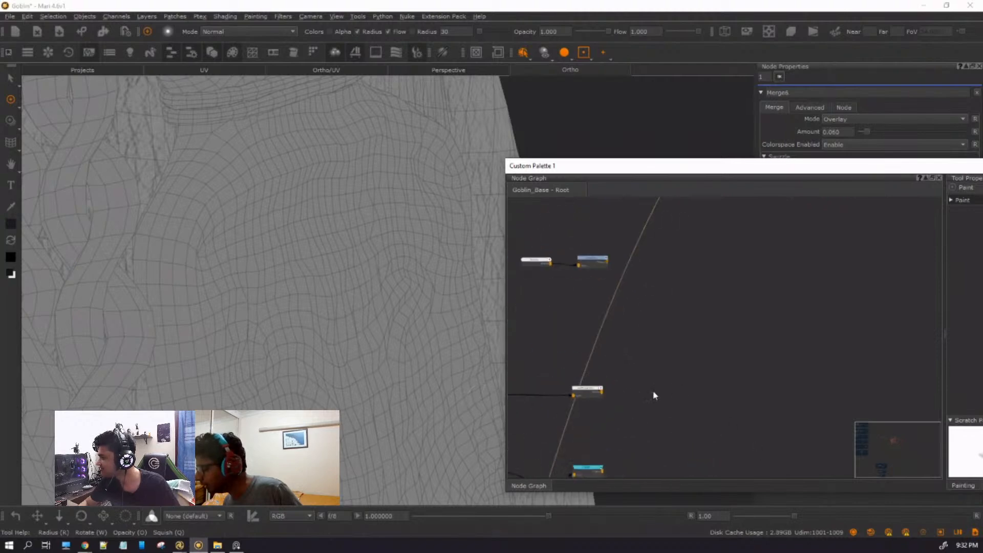
scroll(659, 406, "down", 4)
middle_click_drag(700, 474, 694, 227)
scroll(632, 388, "up", 4)
middle_click_drag(686, 348, 916, 263)
scroll(730, 324, "up", 7)
middle_click_drag(740, 331, 338, 381)
middle_click_drag(602, 307, 647, 370)
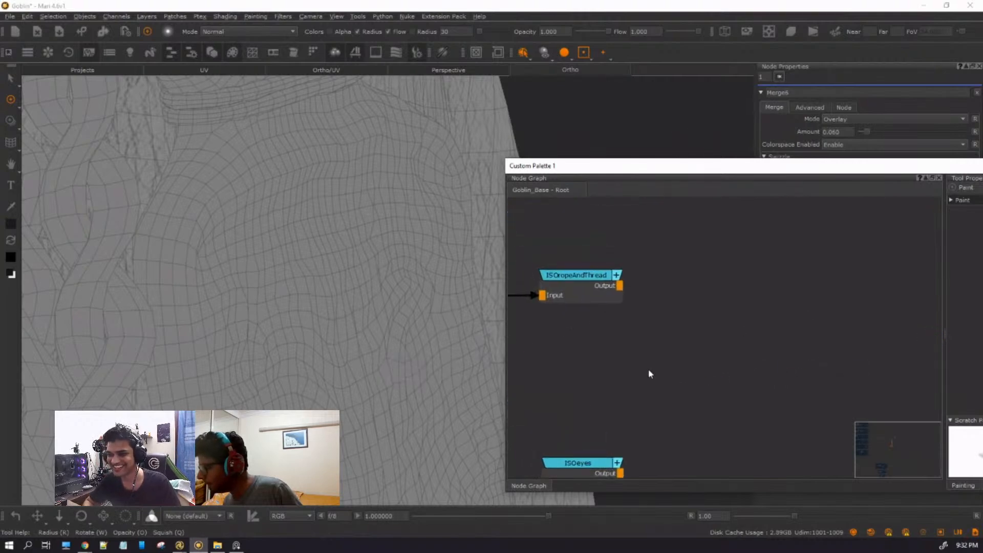
Examine the goblin's skirt as a whole, and the waist ornament and braided rope beside the hand.
right_click_drag(222, 267, 144, 249, "alt")
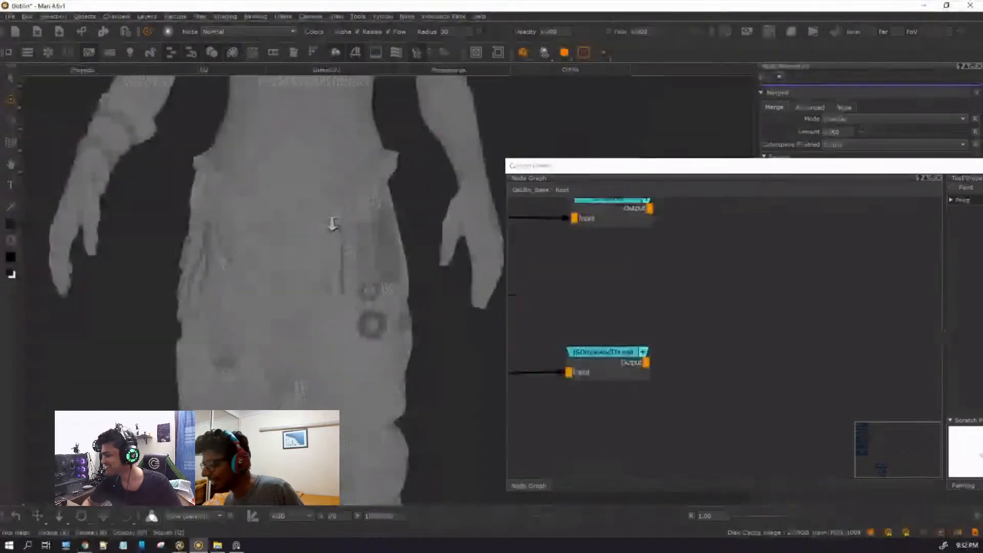
scroll(378, 248, "up", 5)
middle_click_drag(378, 248, 367, 340, "alt")
left_click_drag(231, 300, 285, 307, "alt")
right_click_drag(285, 307, 197, 308, "alt")
Display the colour result on the goblin from its node and frame the carved stone ornament and braided rope.
scroll(840, 321, "down", 4)
scroll(824, 328, "down", 6)
middle_click_drag(832, 346, 794, 508)
scroll(719, 337, "down", 2)
scroll(716, 359, "up", 4)
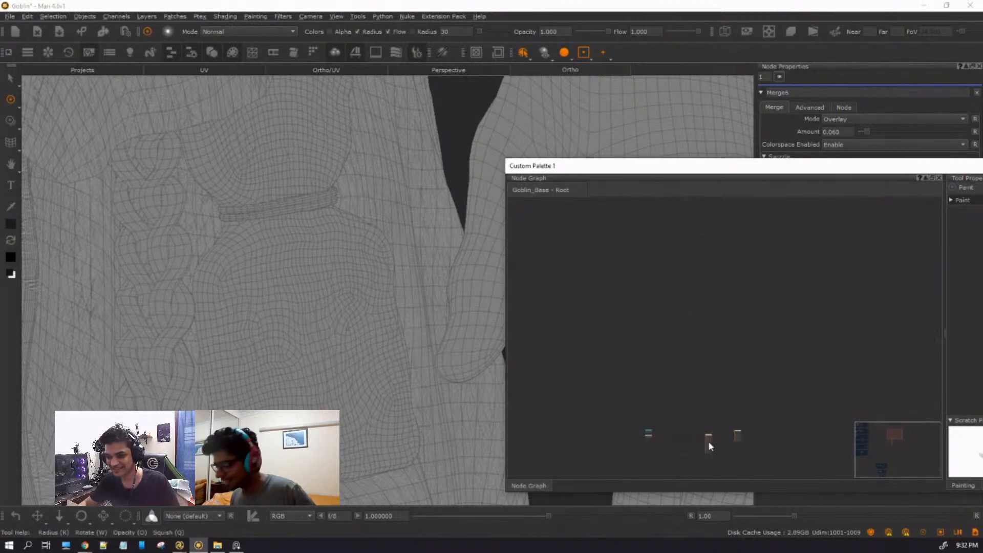
key("v")
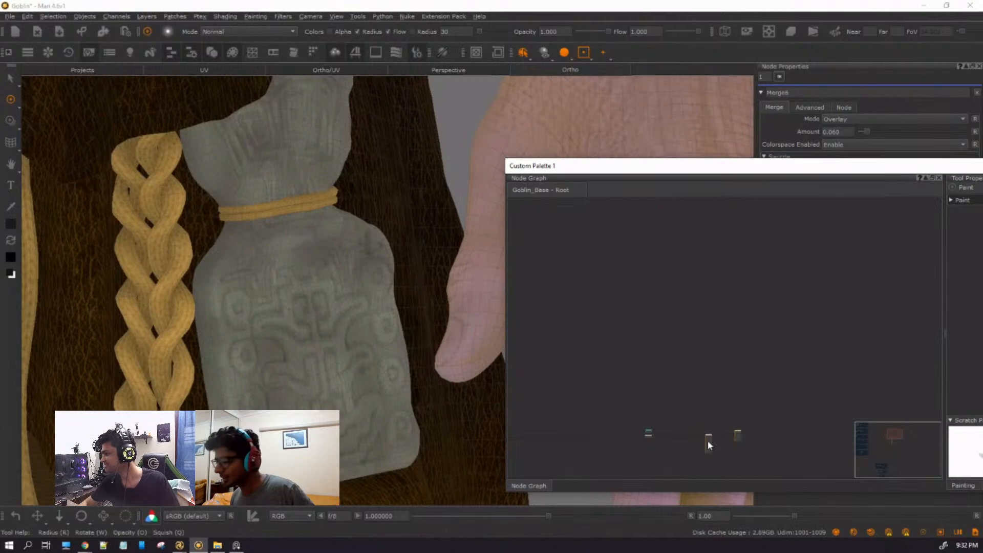
mouse_move(280, 294)
middle_mouse_down("alt")
mouse_move(281, 253)
mouse_move(287, 280)
middle_mouse_up("alt")
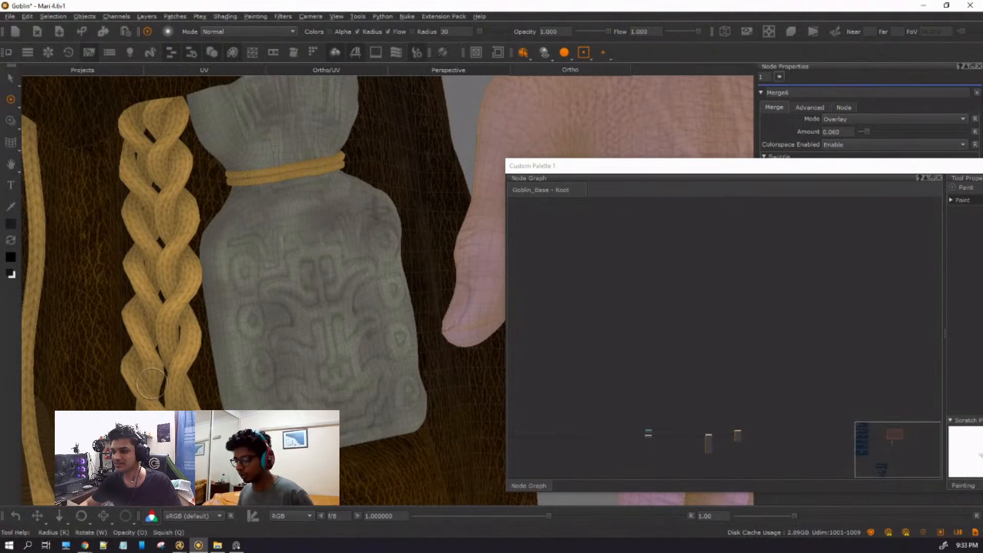
Switch to File Explorer and examine the ISOluma_1007 EXR and TEX files in the goblin's Maps folder.
left_click(218, 546)
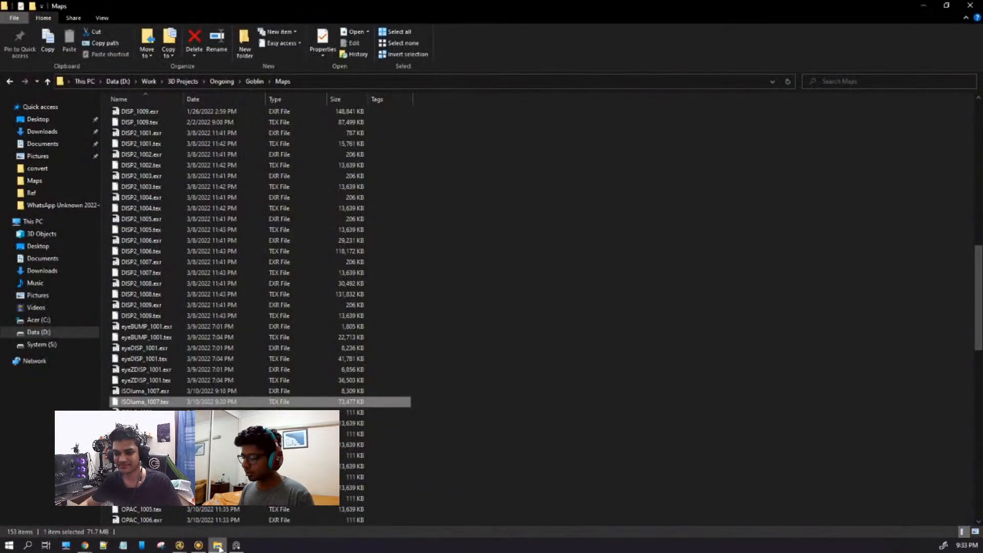
left_click(345, 391)
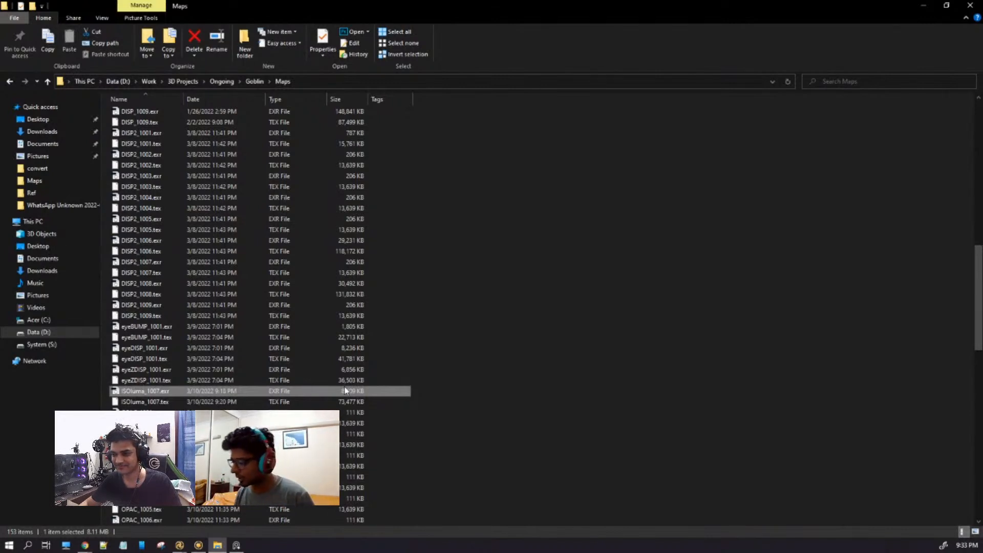
left_click(172, 401)
scroll(171, 381, "down", 1)
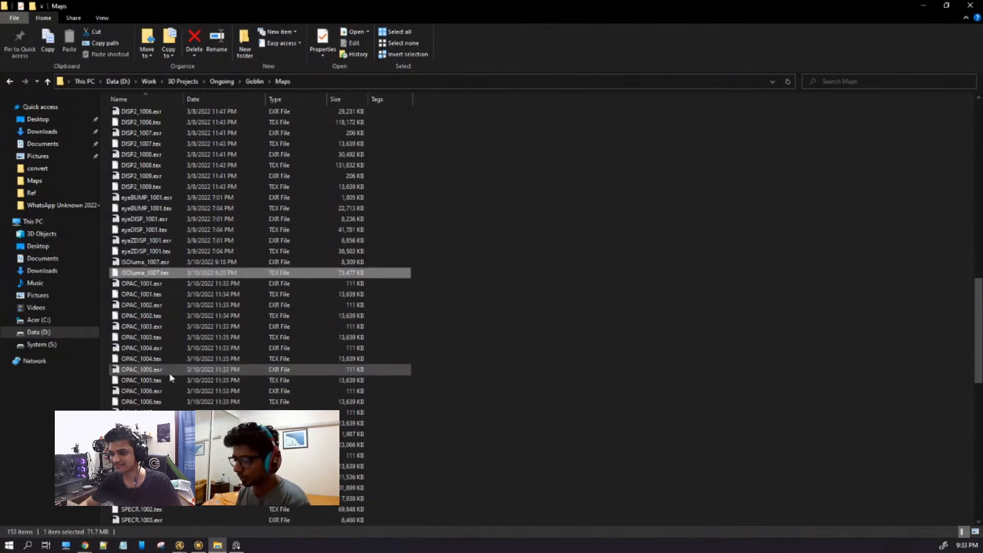
Browse the Maps folder through the OPAC, SPECR and ZDISP files and back up to the BUMP and COL maps.
scroll(170, 379, "down", 9)
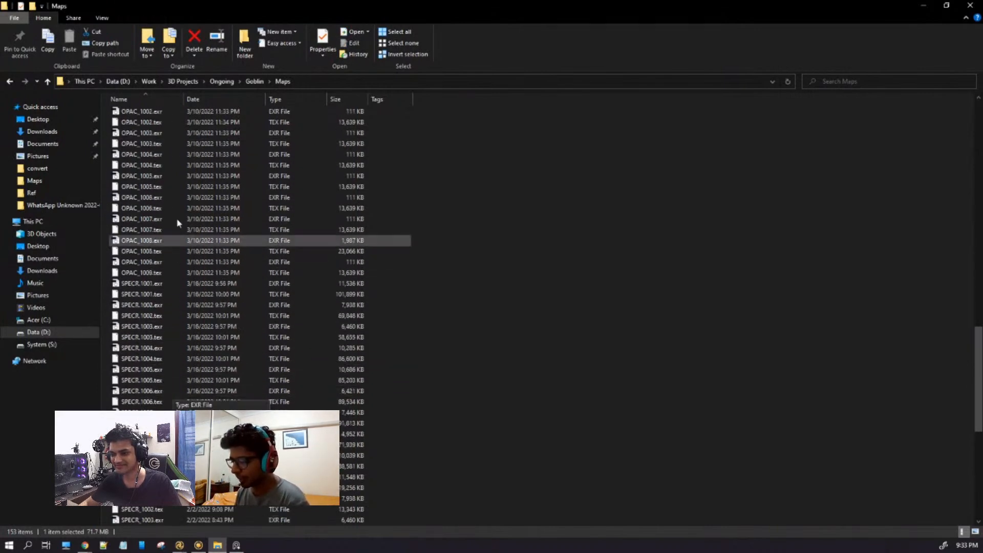
scroll(182, 366, "down", 6)
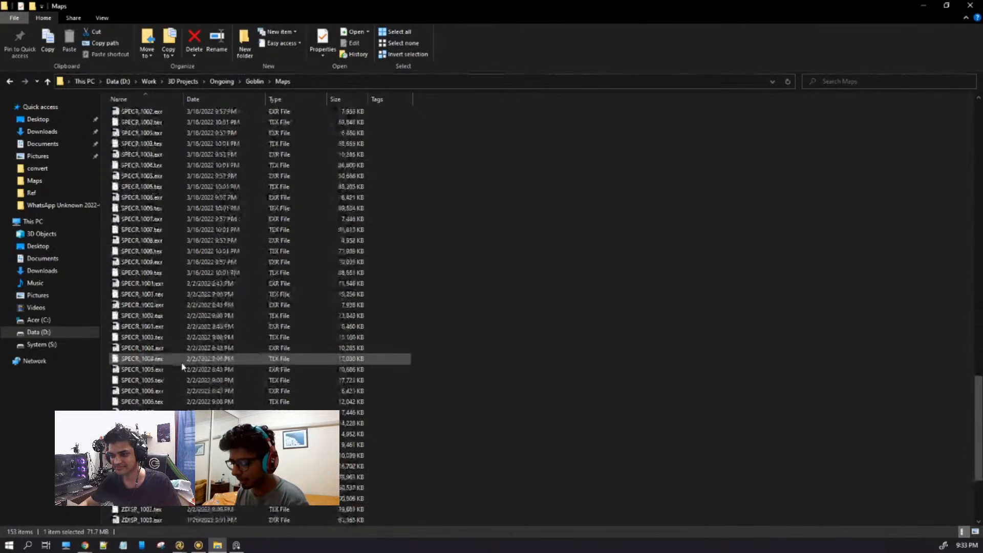
scroll(182, 366, "down", 4)
left_click(181, 423)
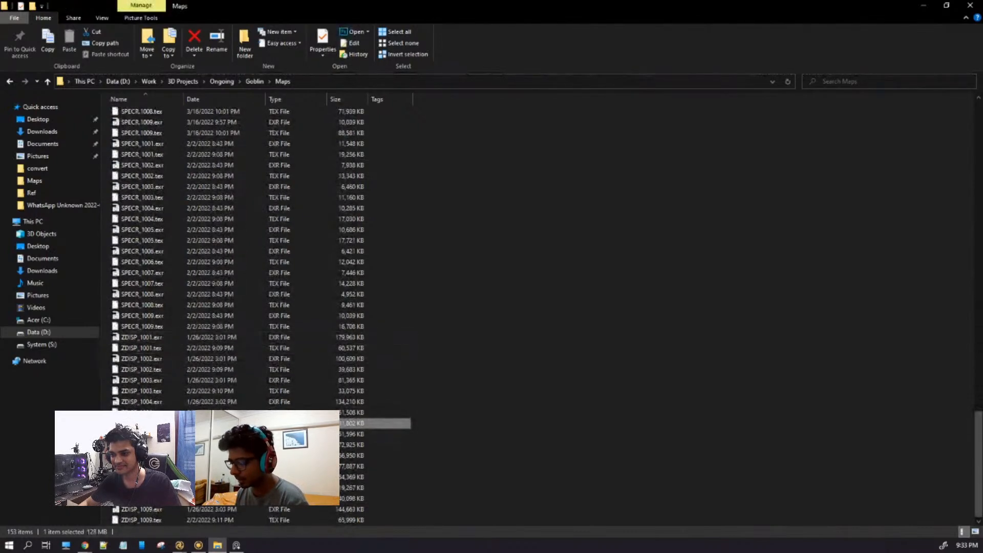
left_click(215, 498)
scroll(501, 324, "up", 20)
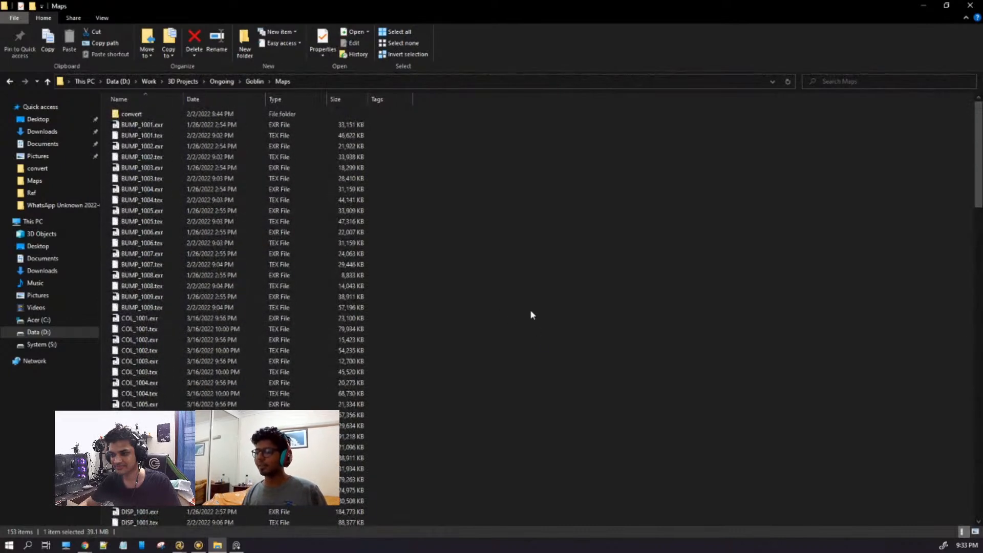
left_click(531, 314)
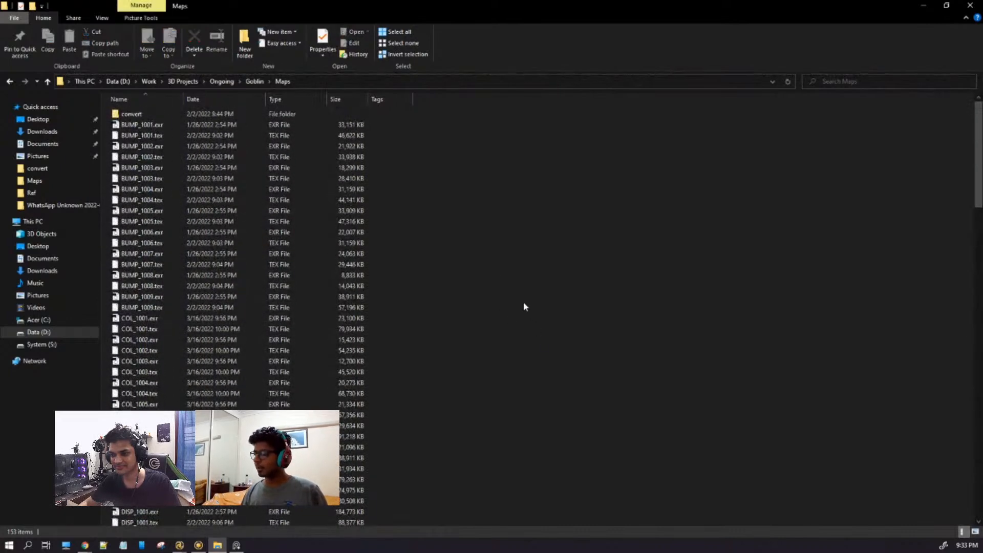
left_click(188, 139)
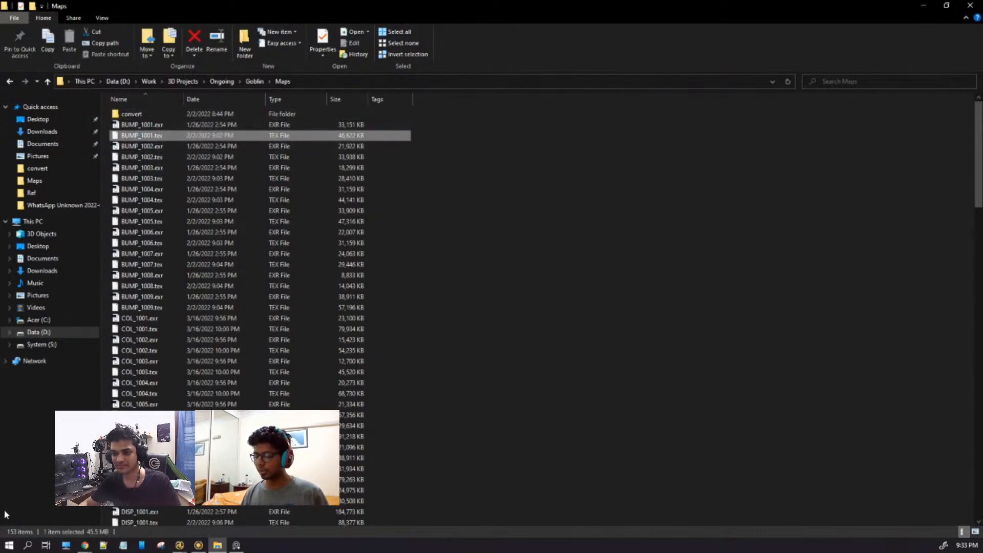
Switch to Katana and compare the Mar 17 and Mar 16 full-body renders with the Mar 11 bust render.
left_click(10, 545)
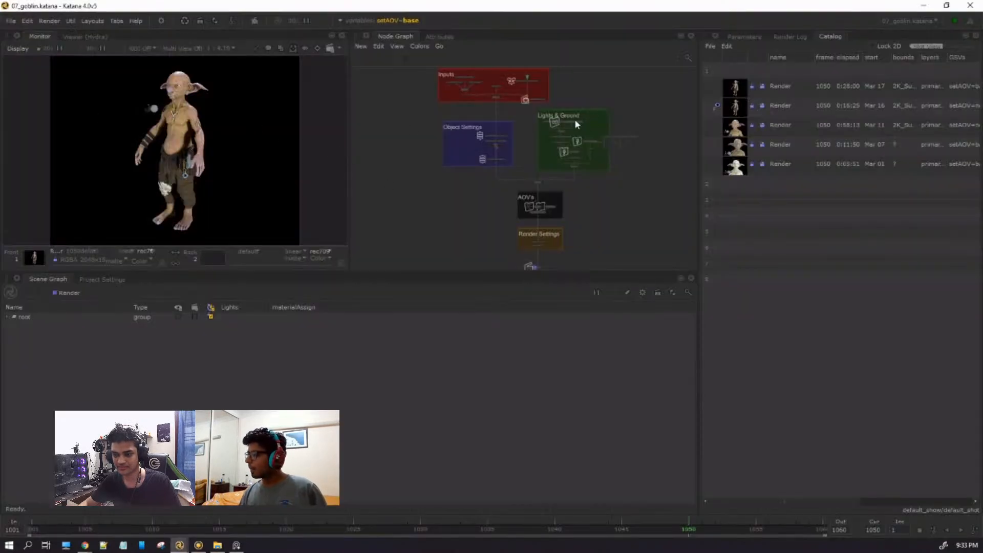
left_click(711, 85)
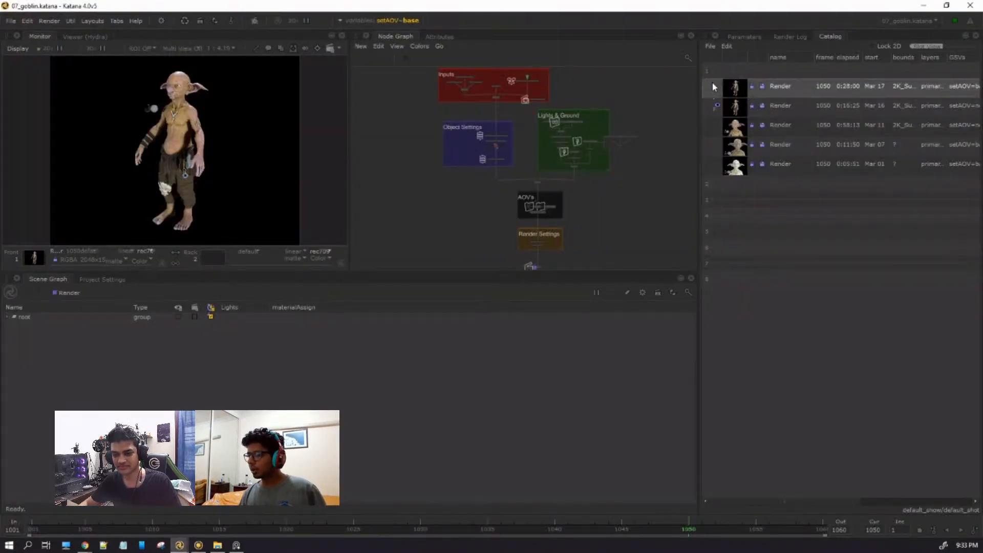
left_click(717, 87)
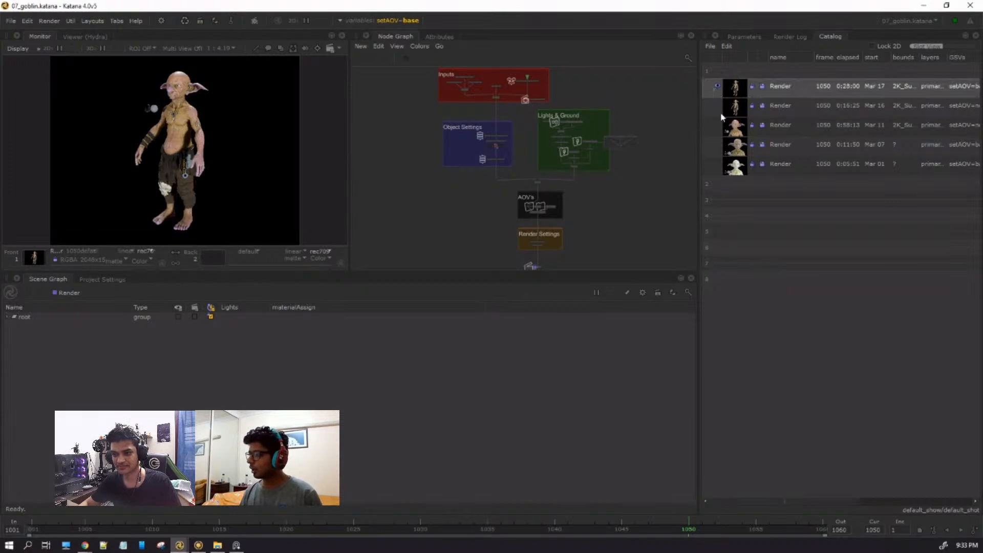
left_click(716, 106)
left_click(719, 129)
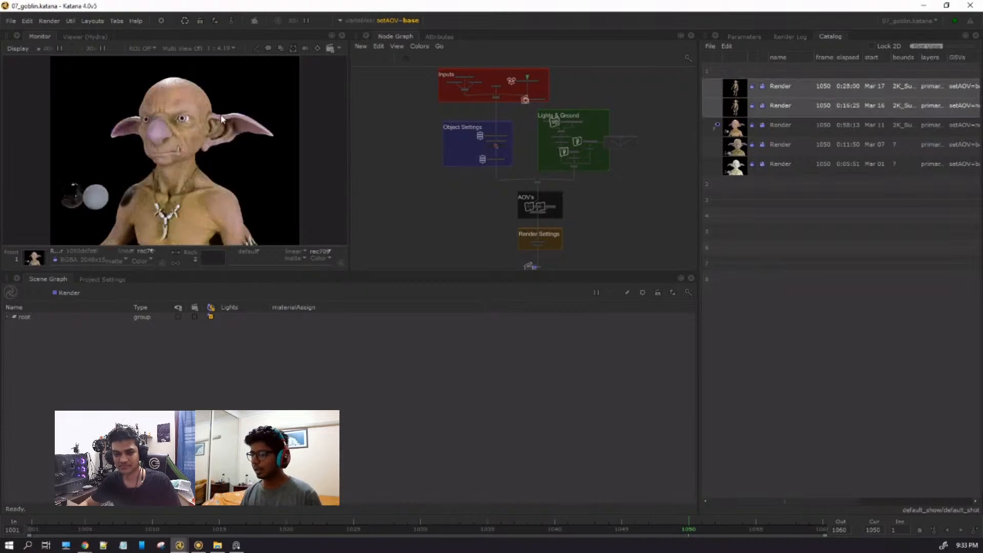
Examine both of the goblin's eyes up close in the Mar 11 render, including the reflection in the pupil.
middle_click_drag(269, 126, 235, 132)
scroll(182, 169, "up", 5)
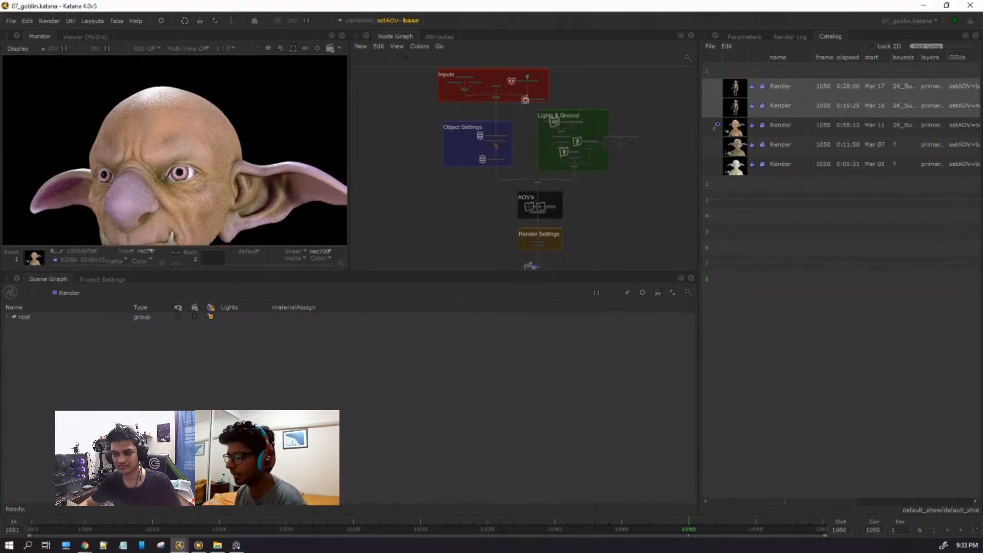
scroll(183, 169, "up", 2)
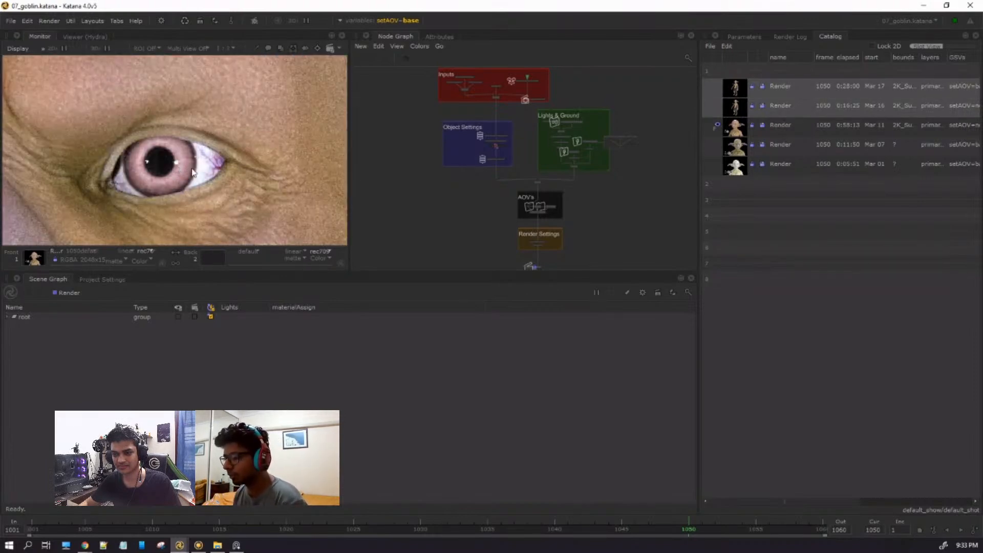
scroll(110, 185, "down", 3)
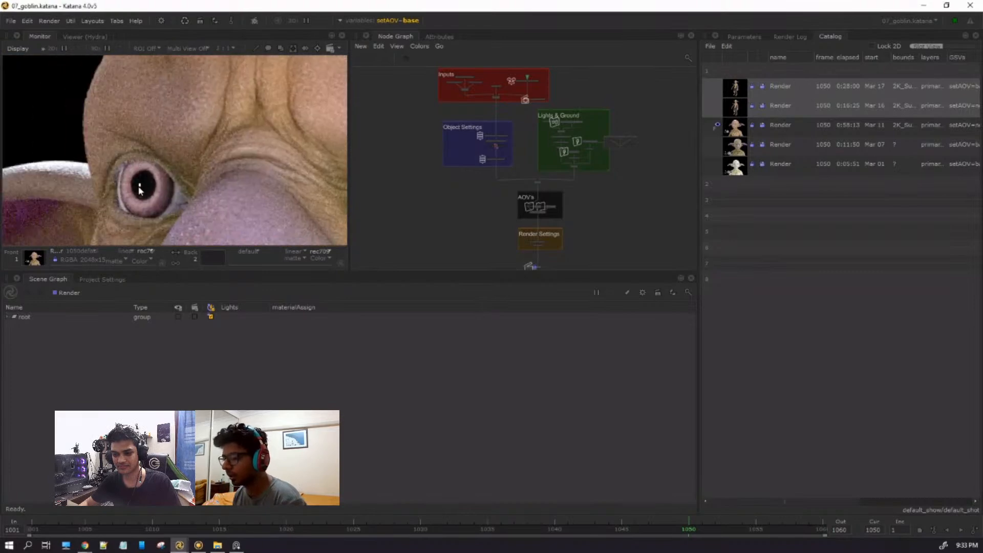
scroll(140, 191, "up", 4)
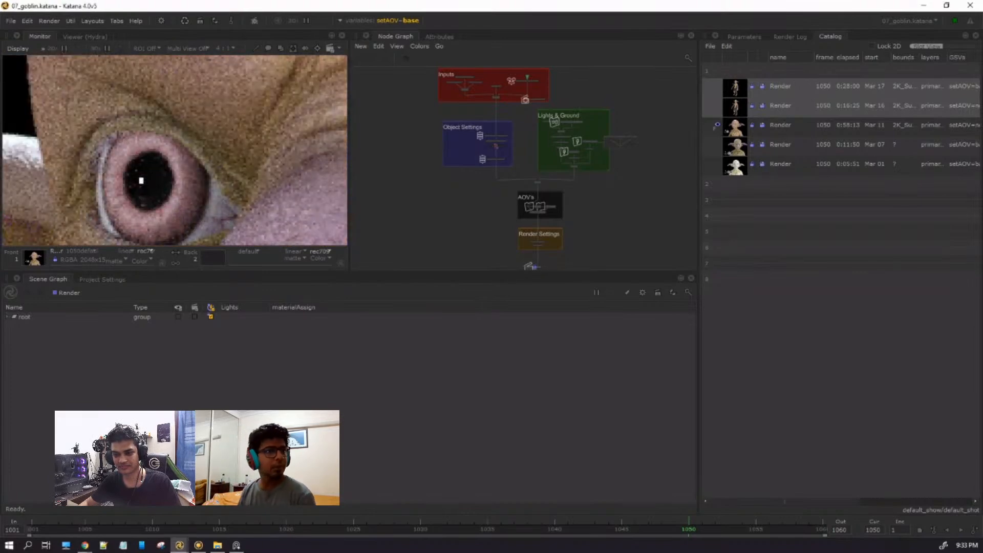
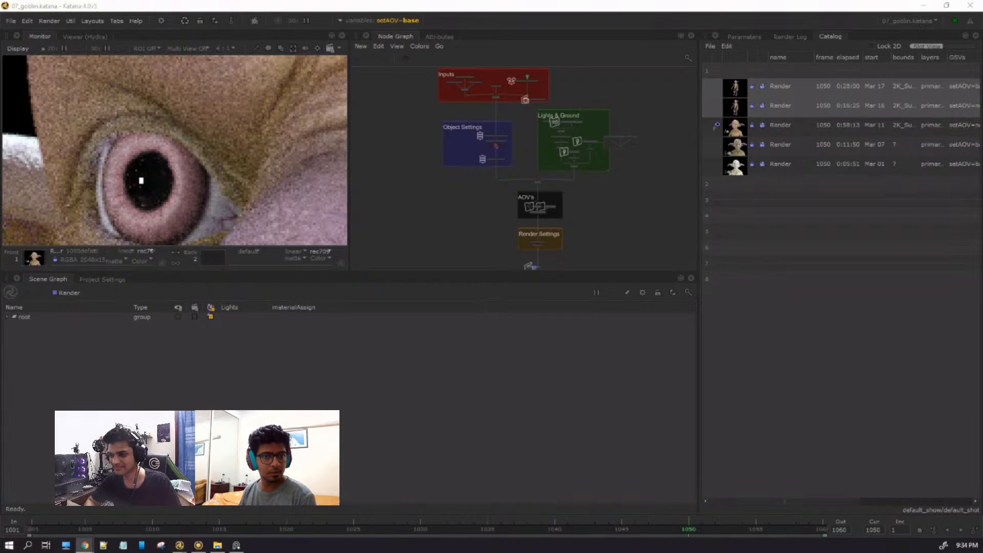
Examine the goblin's nose and face in the bust render, and enlarge the Monitor to show the head and shoulders.
scroll(141, 143, "down", 2)
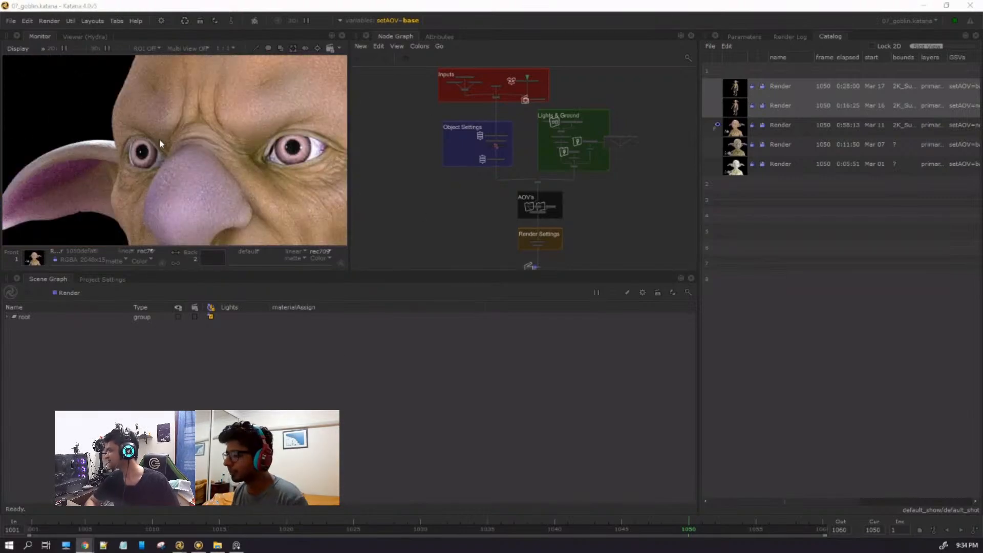
left_click(157, 140)
middle_click_drag(177, 174, 174, 145)
scroll(176, 145, "up", 1)
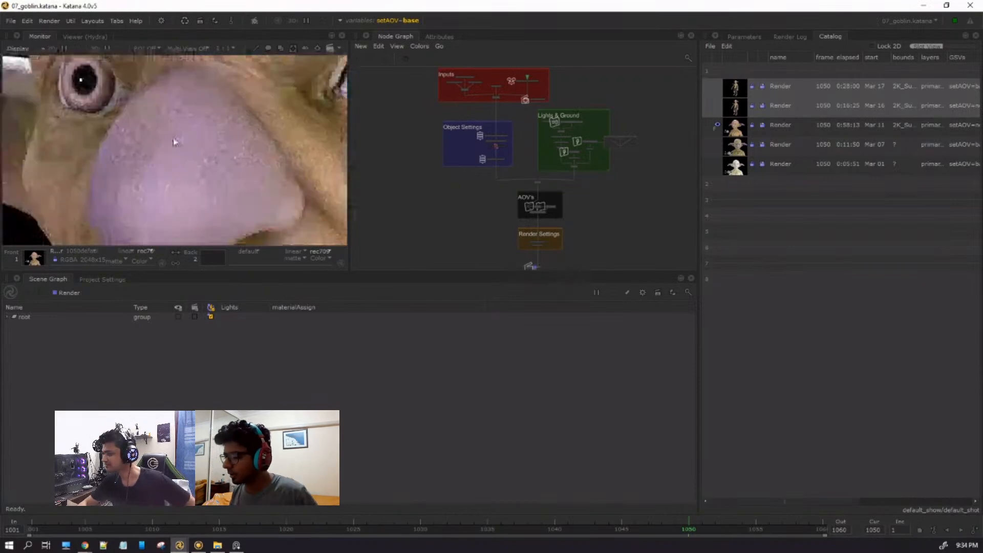
scroll(175, 144, "down", 1)
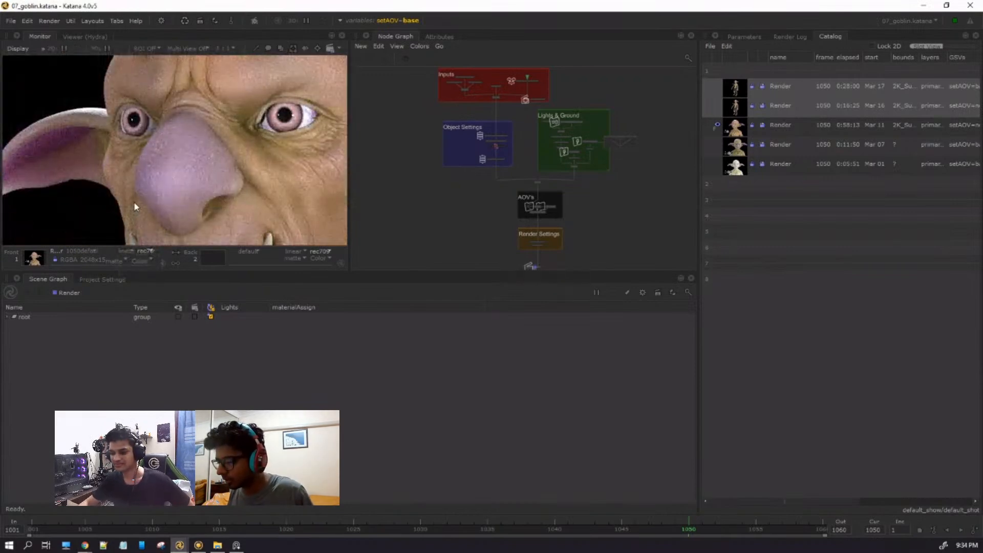
key("space")
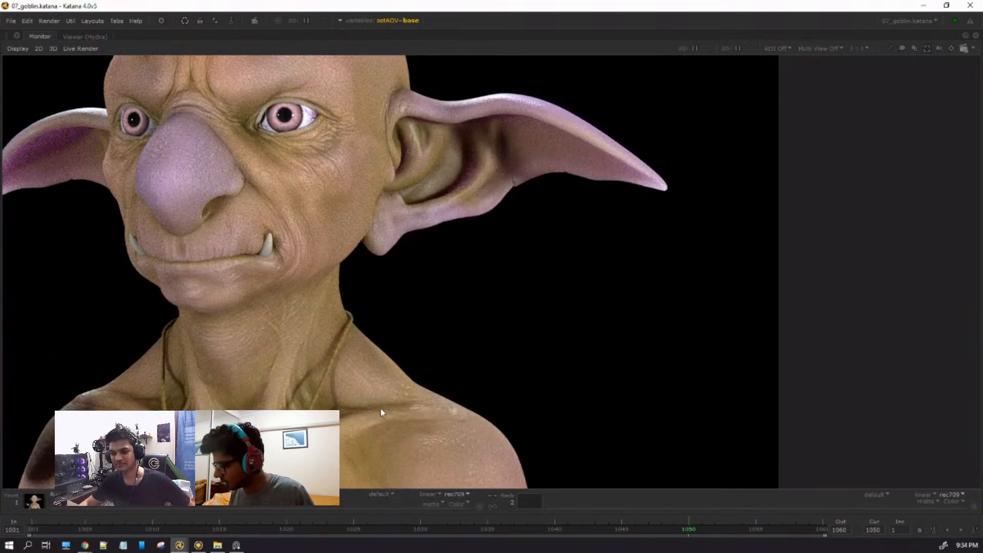
Restore the full layout and go through the catalog renders from the bust to the full-body renders.
key("space")
key("Down")
key("Up")
key("Up")
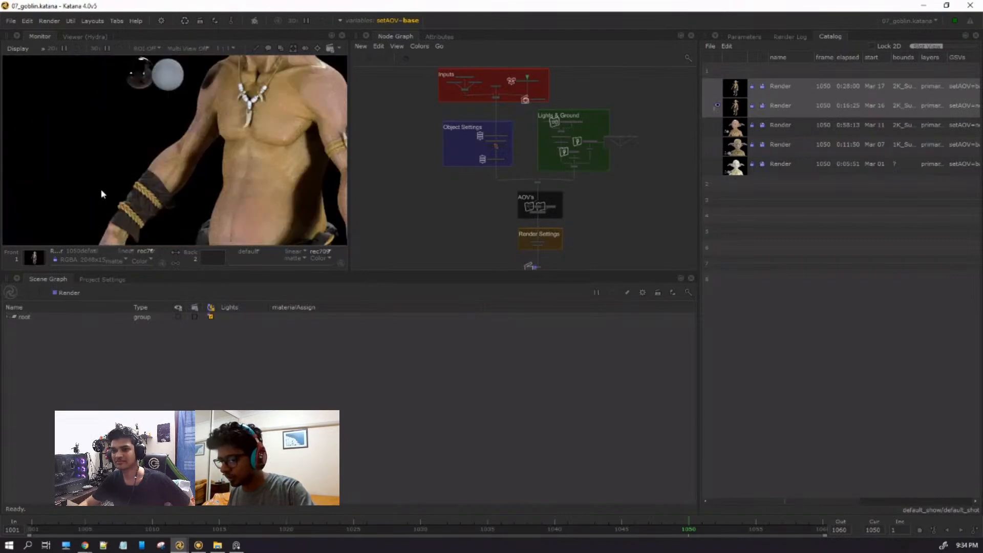
key("Up")
Maximize the Monitor and frame the goblin's whole figure in the full-body render.
left_click(95, 252)
left_click(115, 229)
key("space")
middle_click_drag(420, 192, 413, 297)
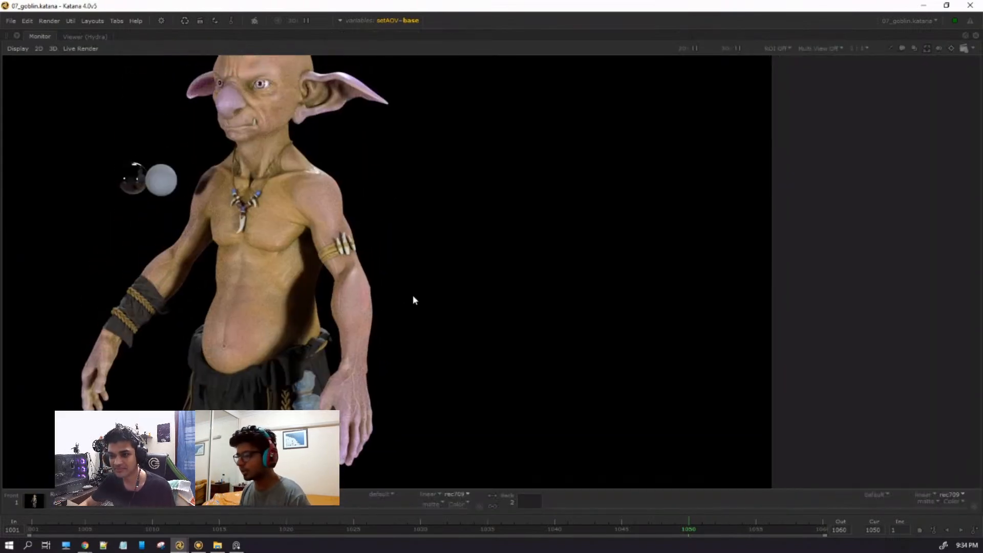
scroll(412, 290, "down", 2)
scroll(372, 251, "up", 1)
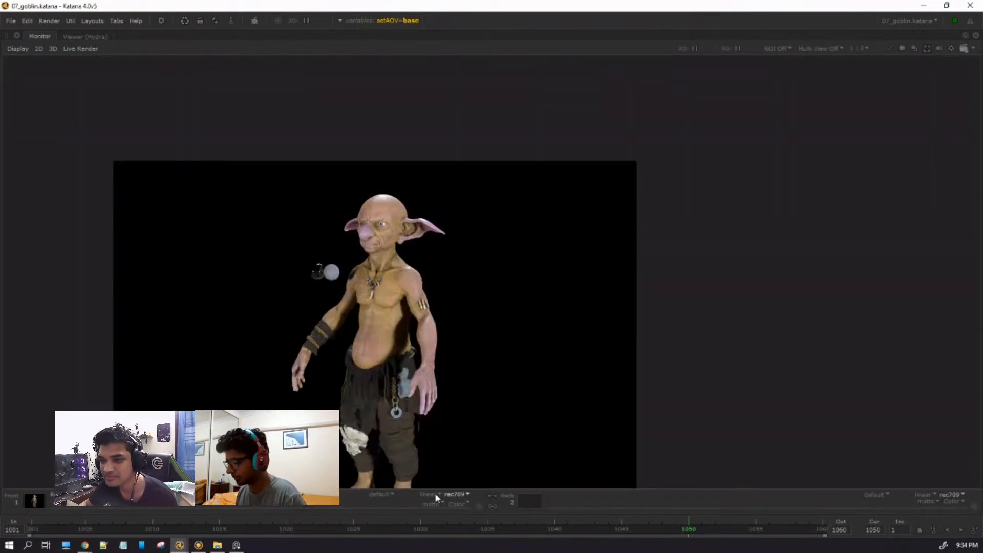
Display the primary output of the render and frame the goblin's upper body.
left_click(377, 494)
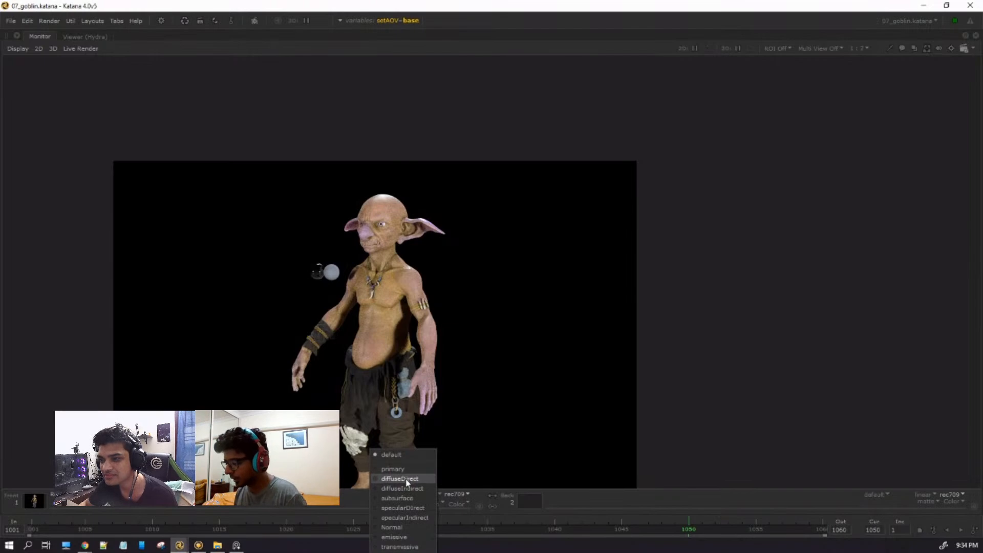
left_click(393, 469)
scroll(380, 308, "up", 1)
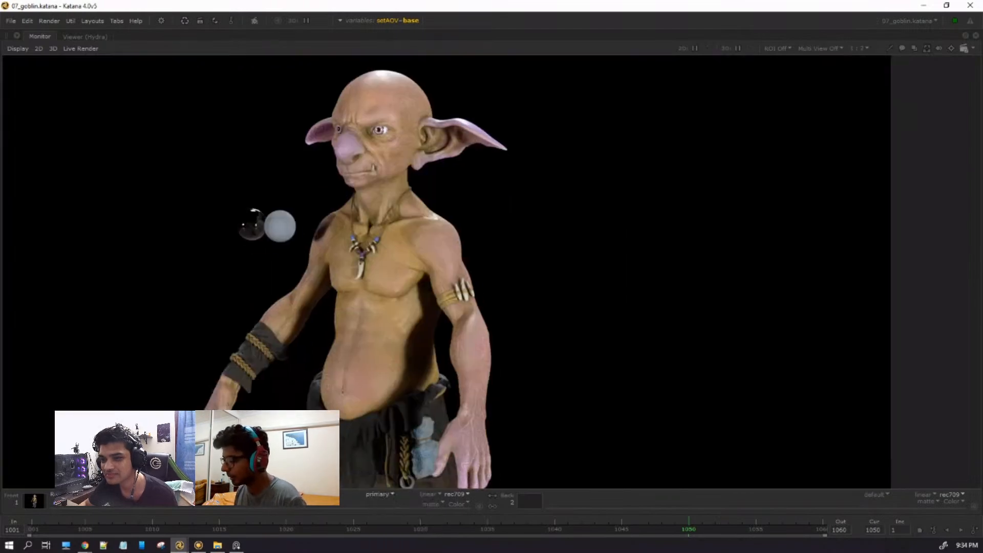
Examine the diffuseDirect and subsurface outputs on the goblin's upper body.
left_click(379, 494)
left_click(390, 479)
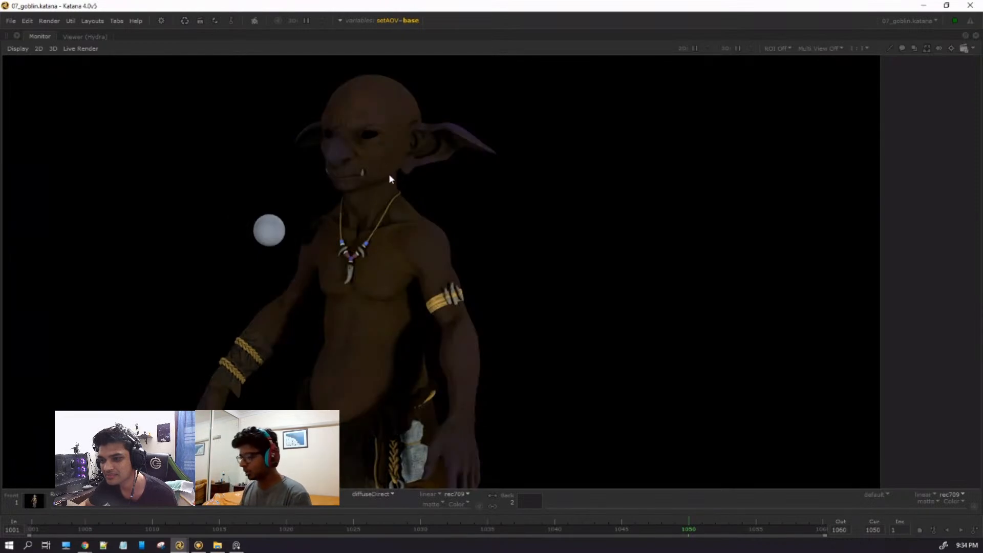
left_click(373, 493)
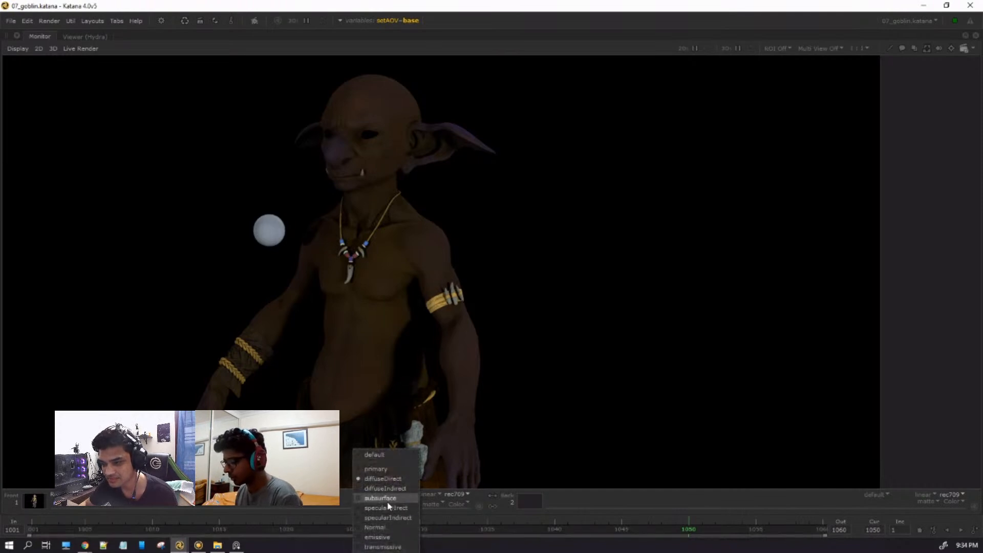
left_click(390, 497)
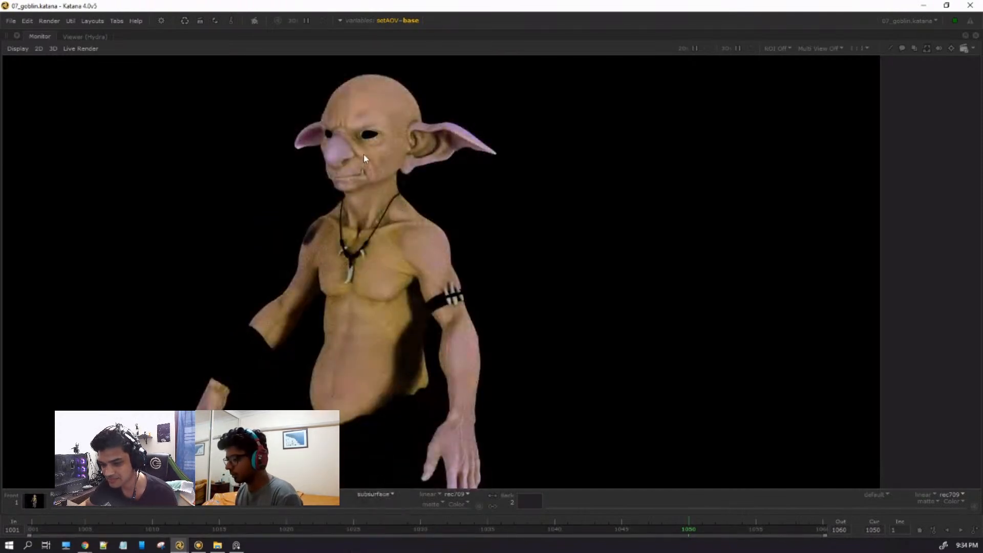
Examine the diffuseIndirect output from the upper body to the legs, and display specularDirect on the trousers.
left_click(373, 493)
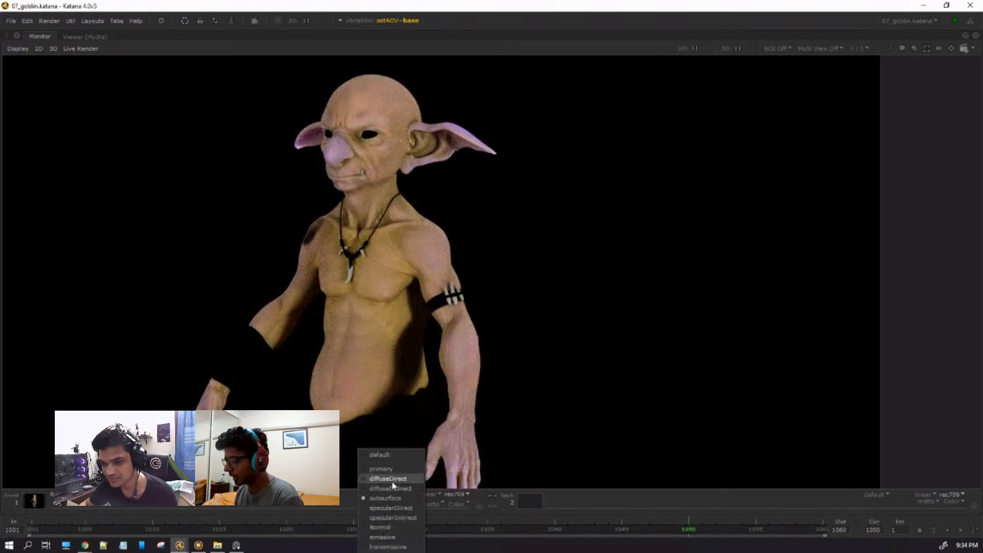
left_click(390, 489)
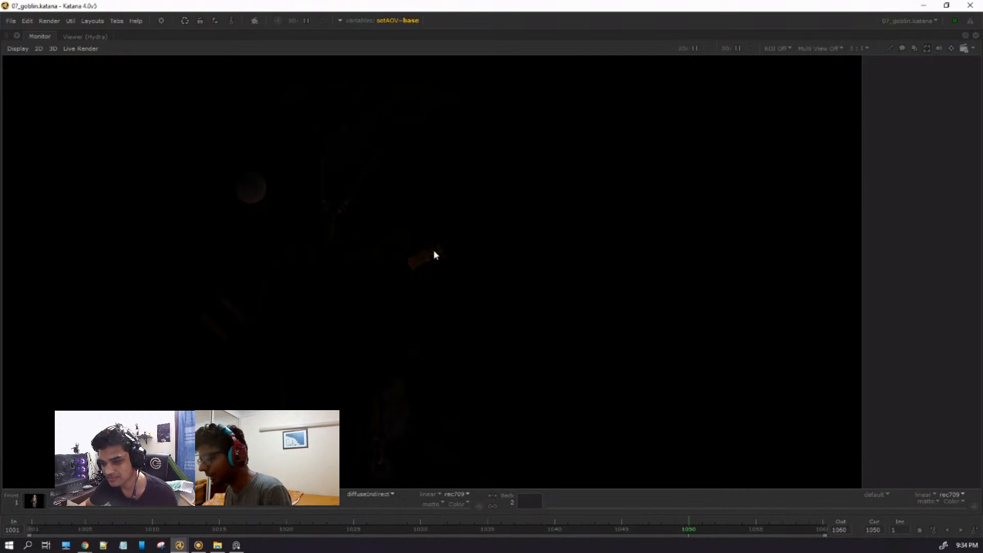
middle_click_drag(413, 280, 461, 211)
scroll(460, 211, "down", 1)
scroll(413, 368, "up", 2)
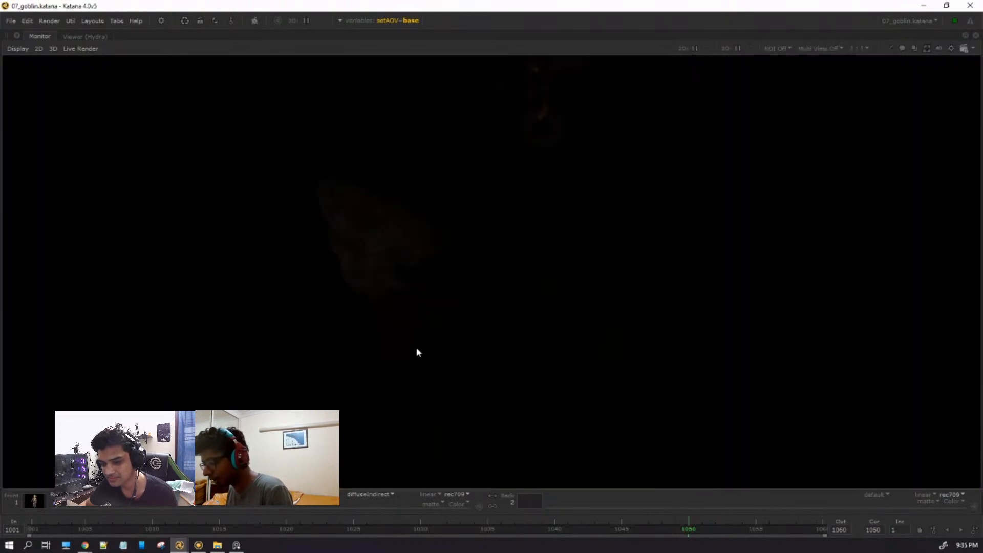
left_click(362, 495)
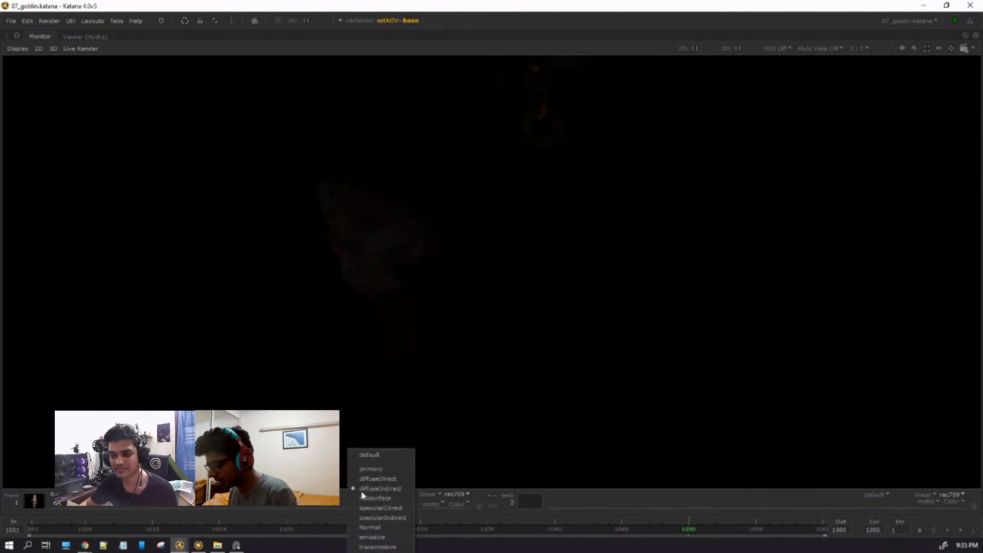
left_click(394, 508)
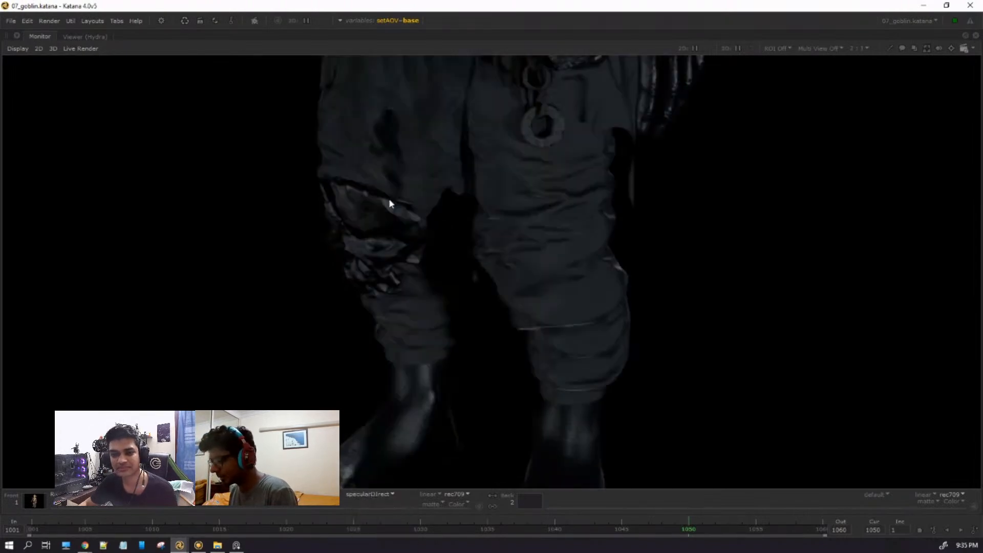
Examine the specularDirect output on the goblin's head and the specularIndirect output down to the feet.
scroll(408, 233, "up", 6)
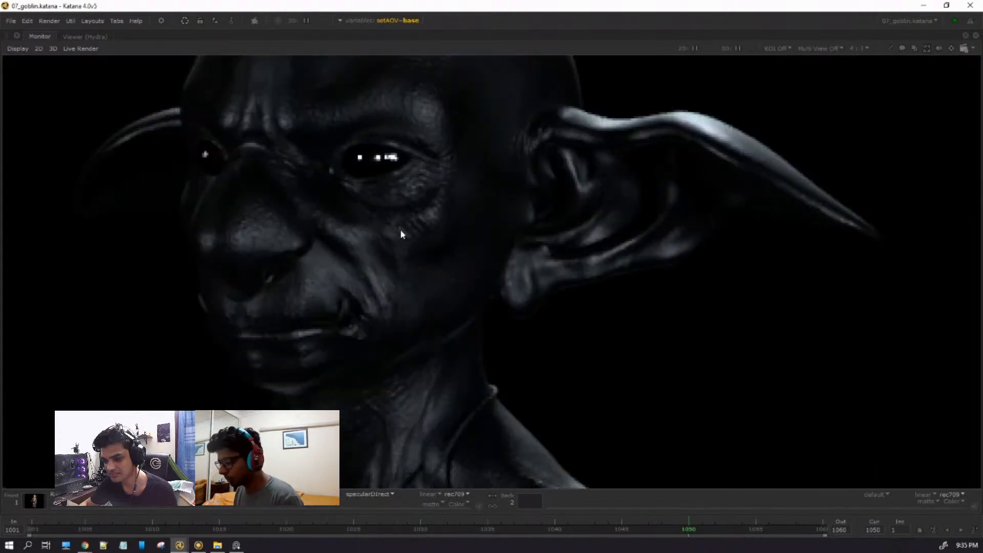
scroll(398, 261, "down", 6)
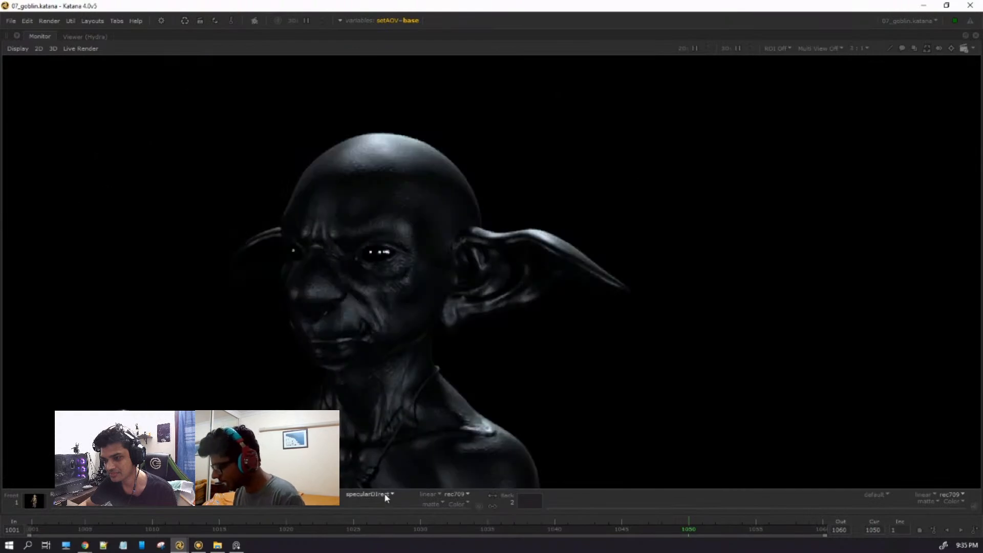
left_click(384, 492)
left_click(399, 502)
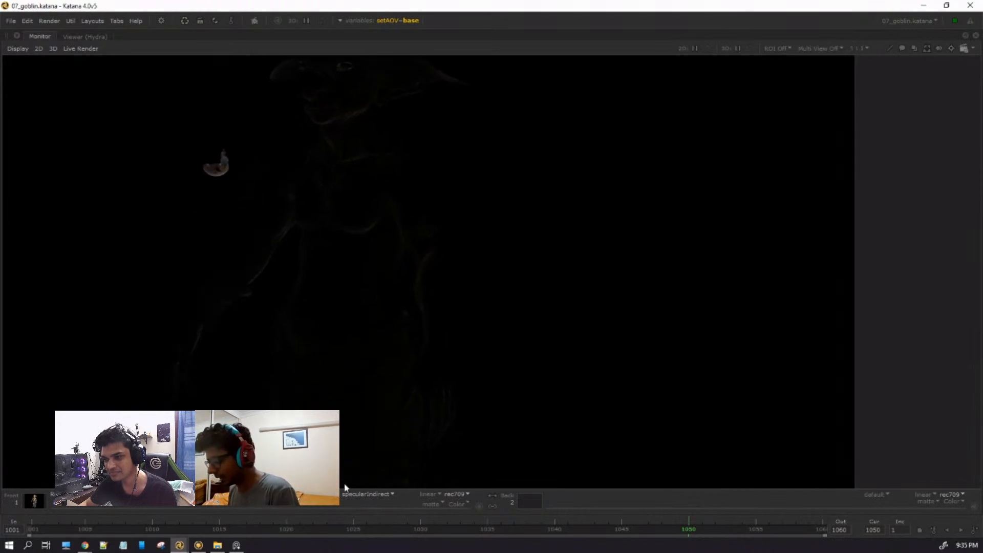
left_click(369, 494)
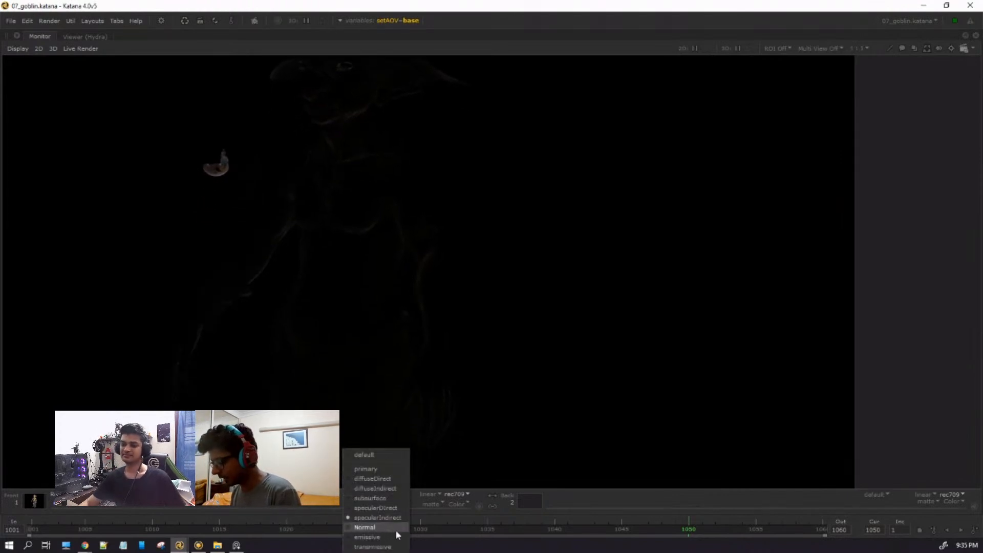
left_click(329, 251)
middle_click_drag(400, 468, 395, 260)
scroll(397, 454, "up", 2)
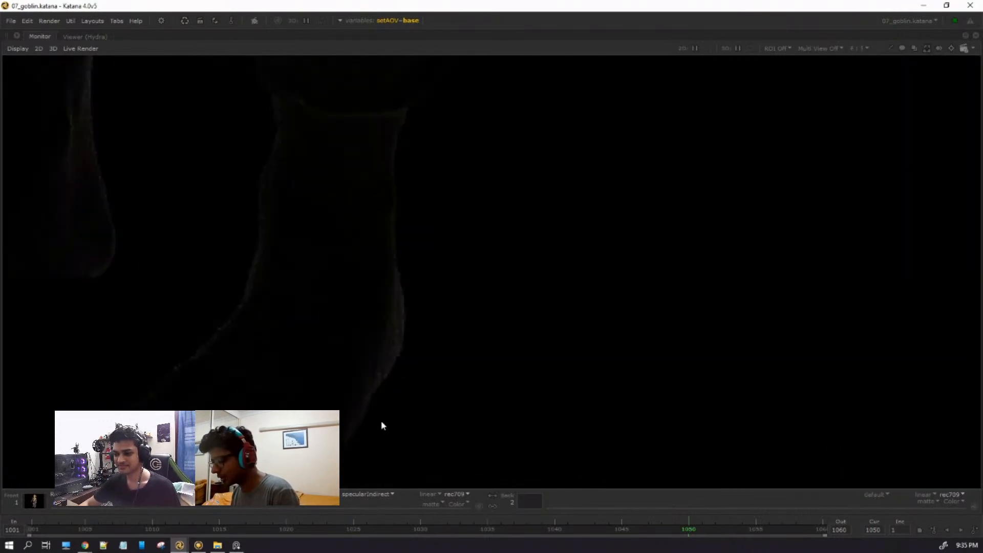
scroll(382, 425, "down", 1)
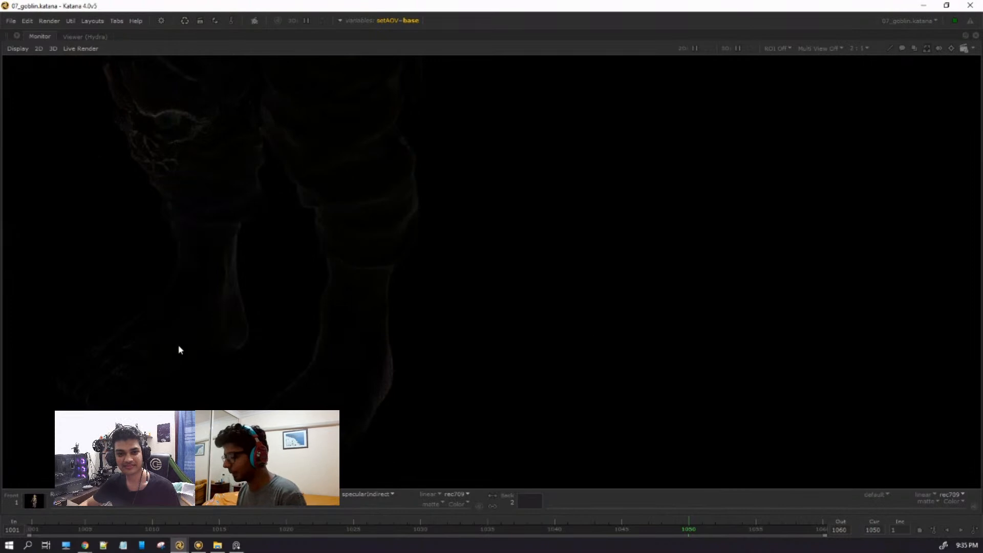
Display the Normal output and examine it from the goblin's feet up to the head and along the arm.
left_click(380, 493)
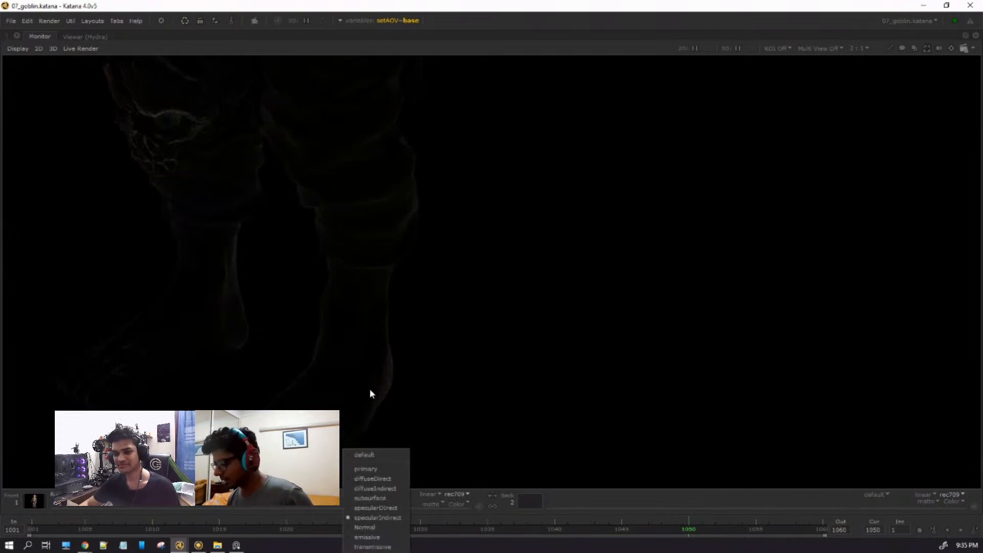
left_click(376, 527)
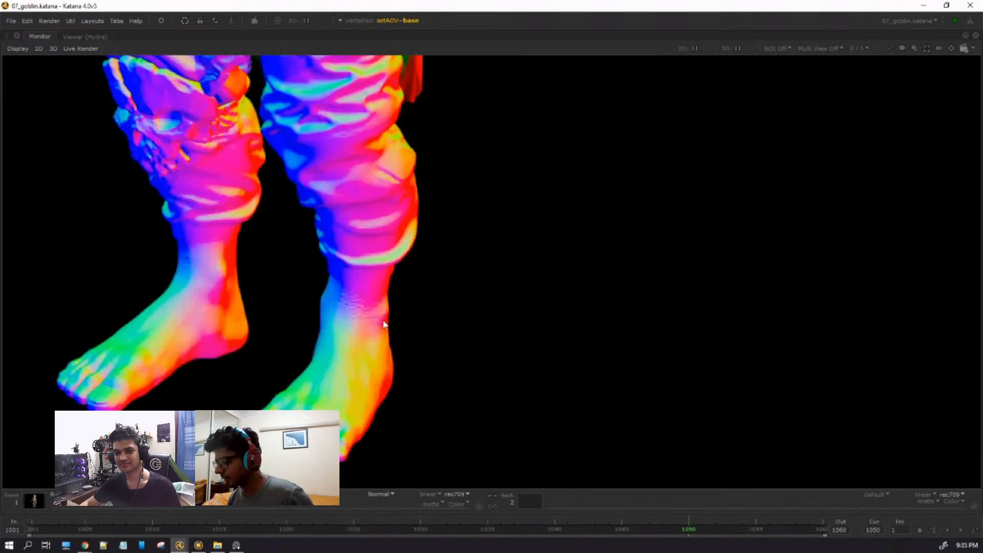
scroll(400, 302, "down", 1)
middle_click_drag(392, 185, 366, 513)
middle_click_drag(335, 397, 353, 487)
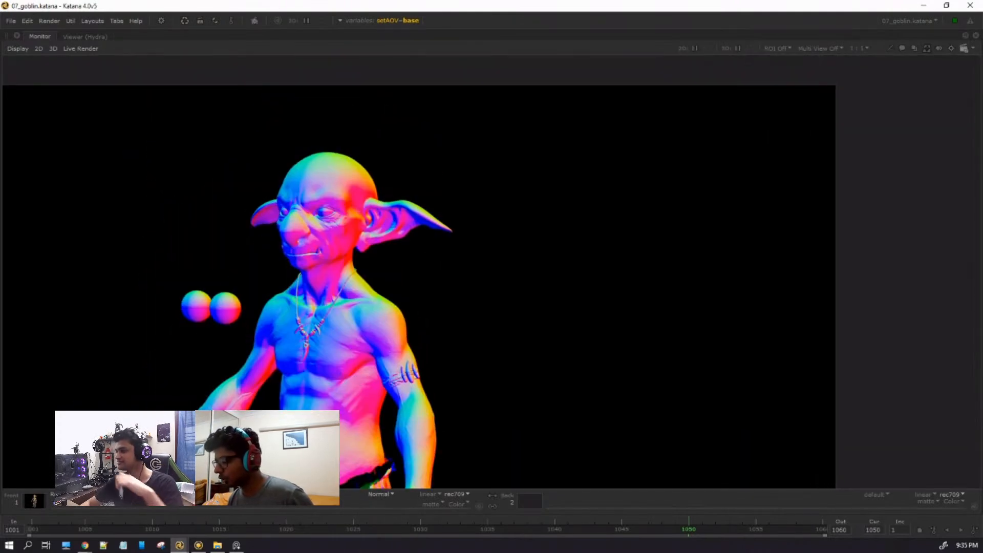
scroll(315, 171, "up", 1)
middle_click_drag(436, 461, 381, 253)
middle_click_drag(429, 424, 384, 281)
middle_click_drag(429, 404, 439, 287)
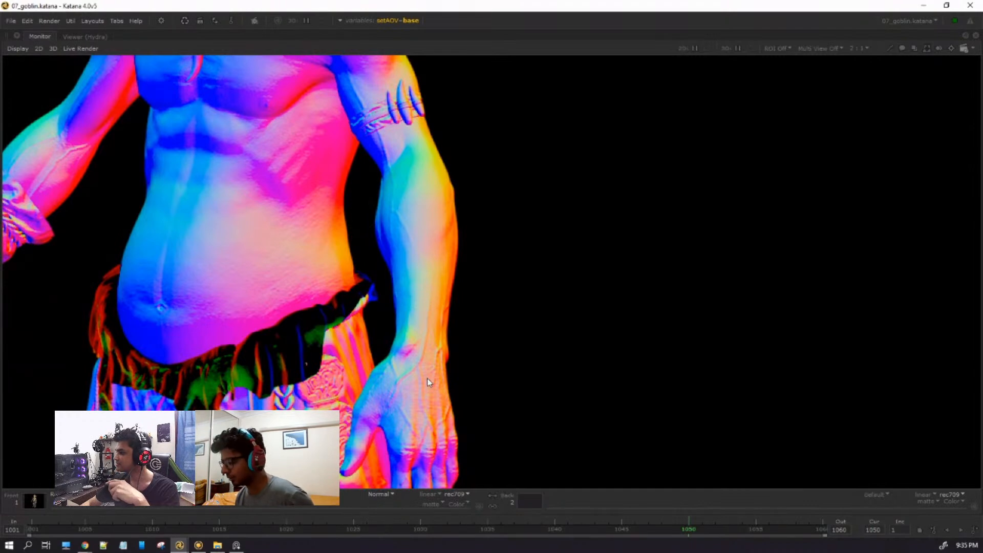
Examine the belly, chest and trousers closely in the Normal output.
scroll(287, 244, "up", 4)
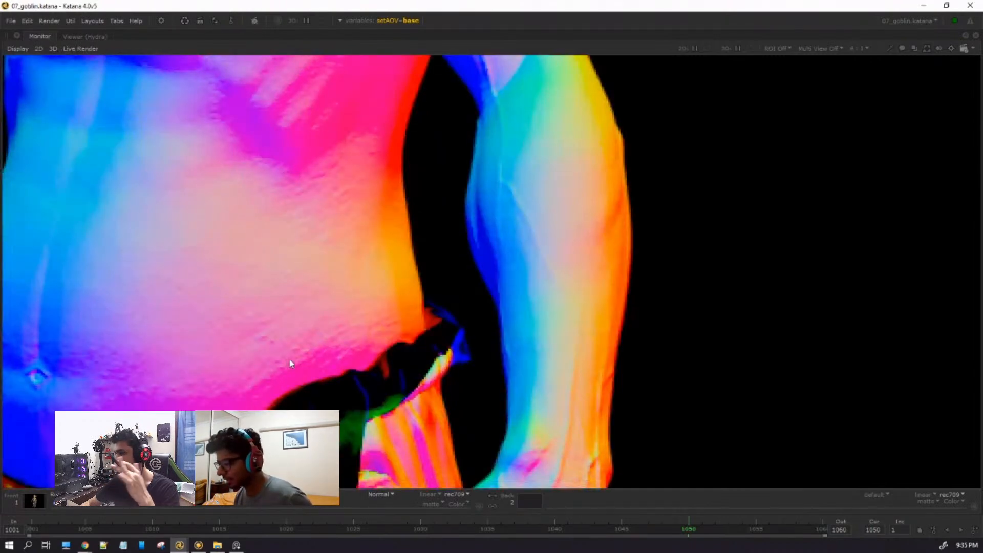
scroll(288, 362, "down", 4)
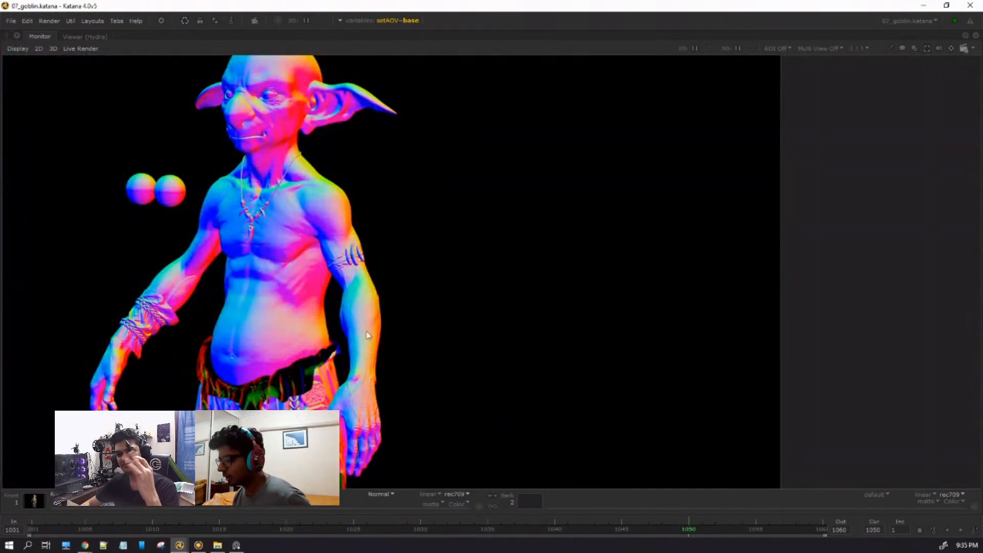
scroll(353, 243, "up", 1)
middle_click_drag(219, 350, 451, 300)
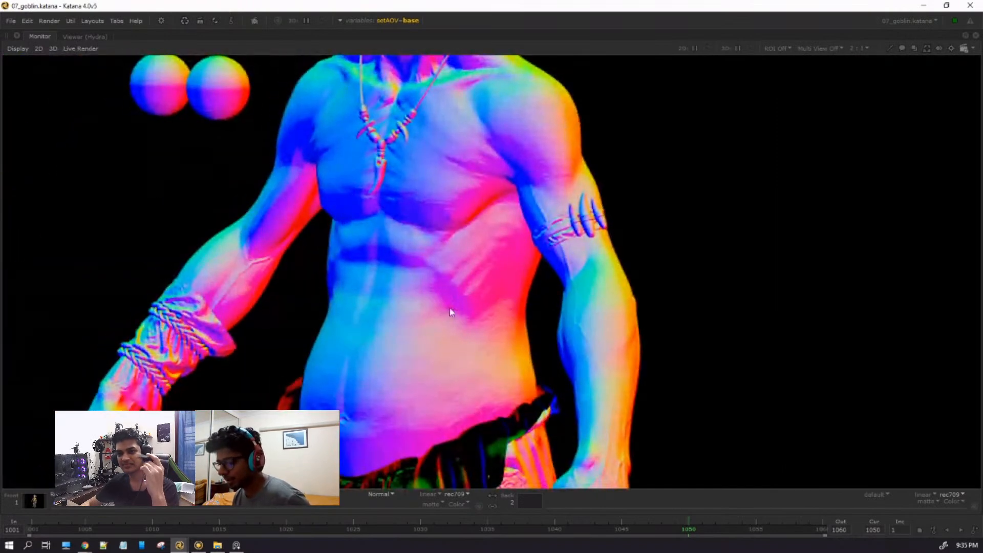
middle_click_drag(383, 350, 380, 254)
middle_click_drag(404, 342, 350, 179)
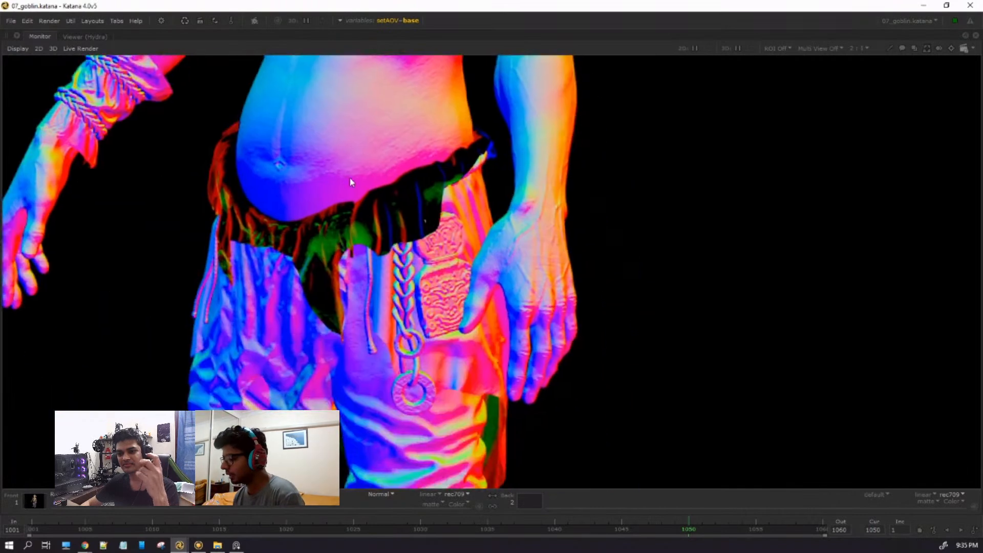
Display the emissive output and examine the carved patterns and ring hanging at the goblin's waist.
left_click(386, 496)
left_click(411, 541)
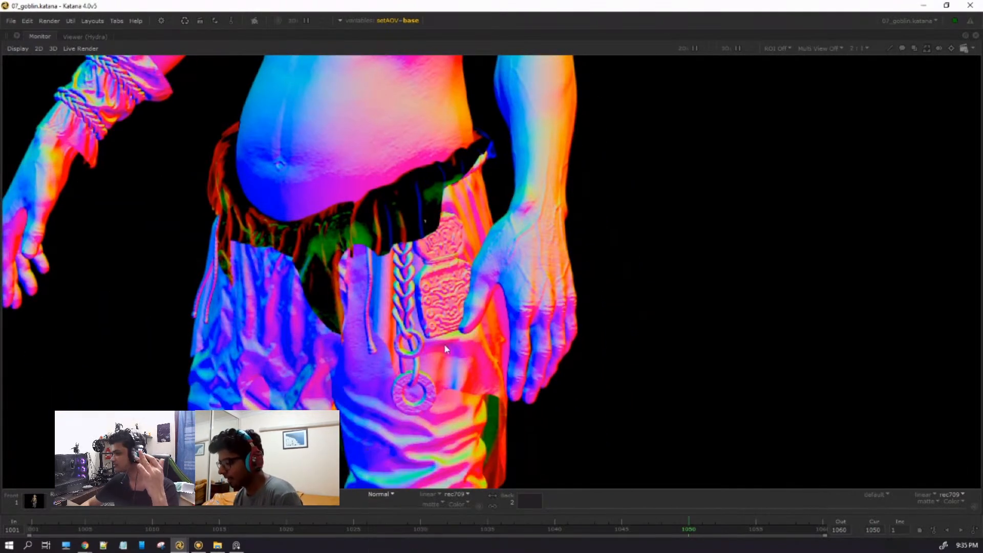
scroll(443, 333, "up", 2)
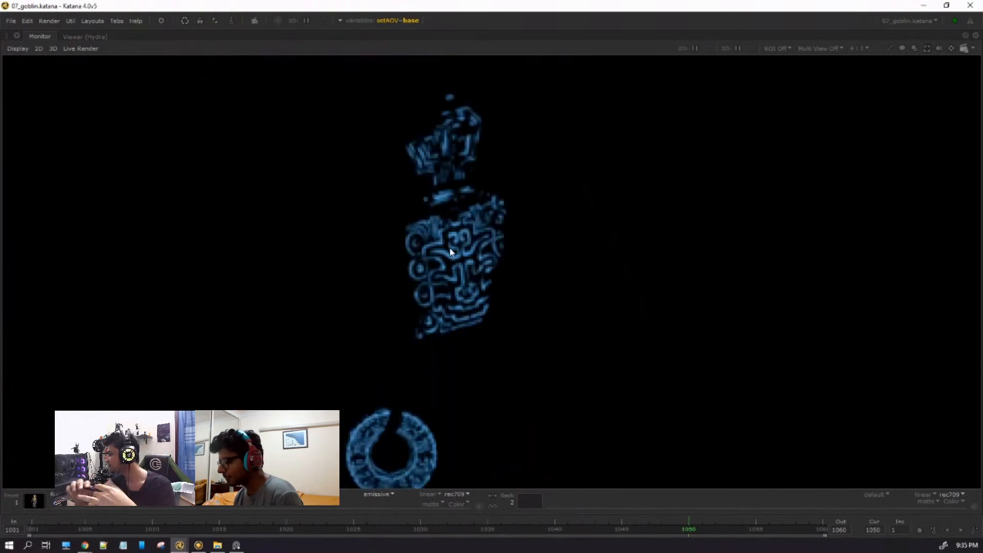
scroll(414, 277, "down", 2)
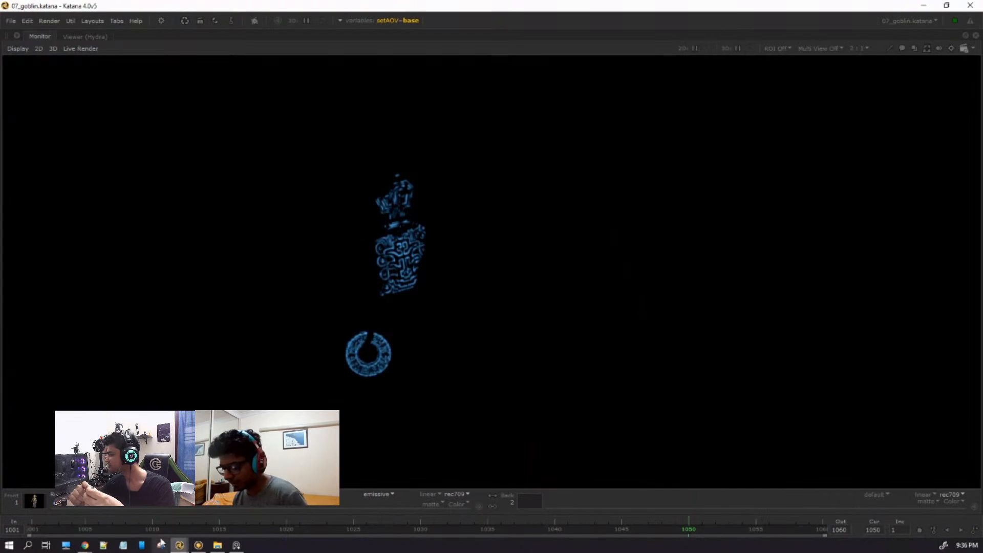
Look through the exported texture files in the Maps folder in File Explorer, and return to the Katana render.
left_click(218, 545)
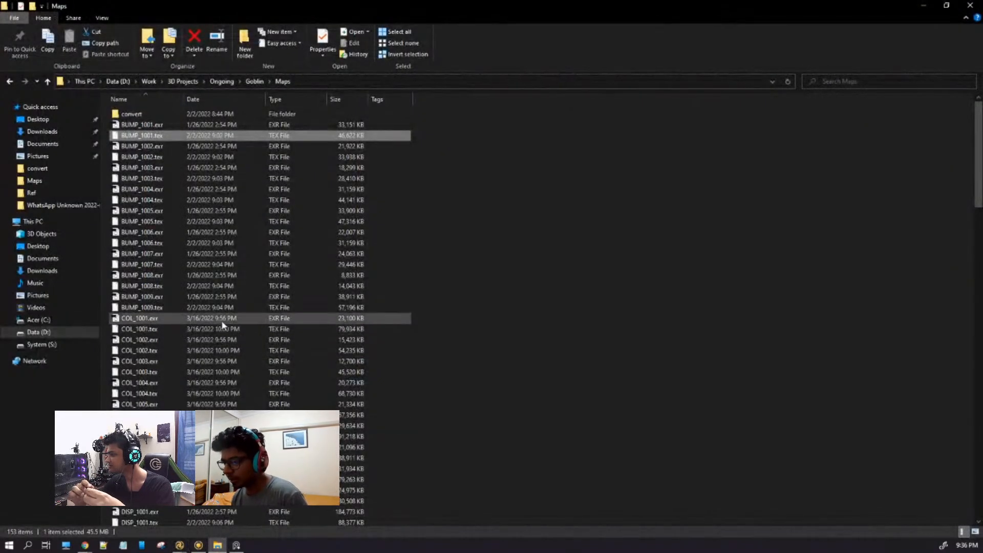
scroll(222, 323, "down", 19)
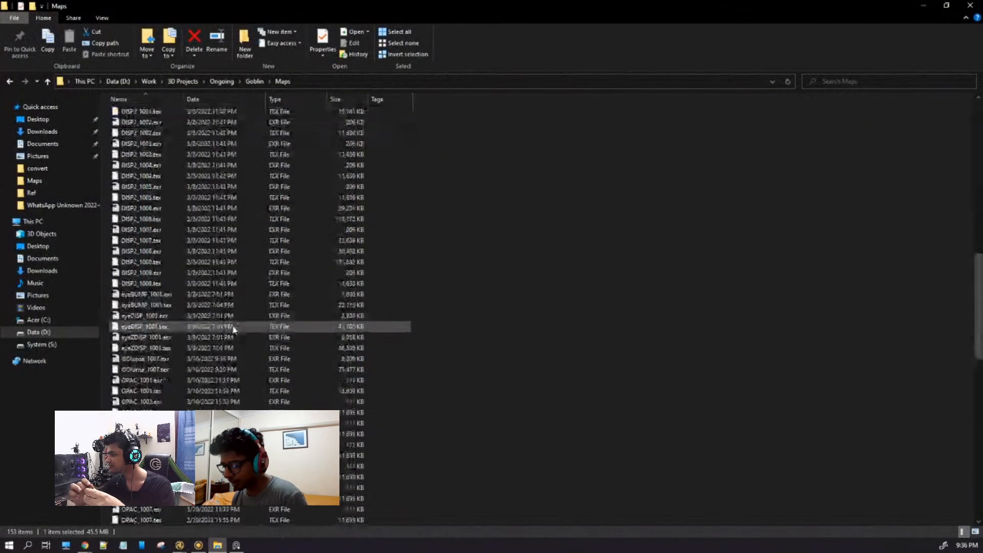
left_click(924, 5)
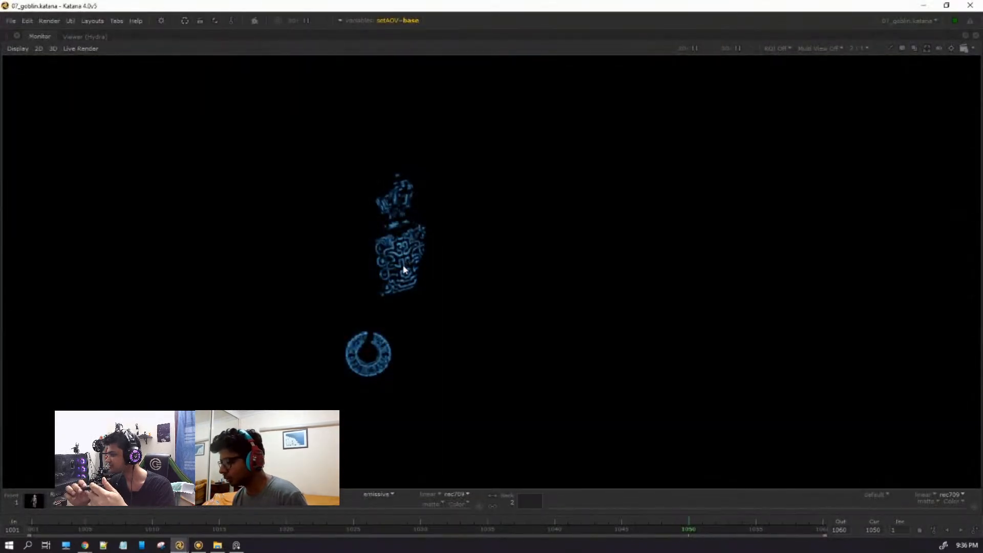
Display the transmissive output and examine the goblin's eyes up close.
left_click(376, 495)
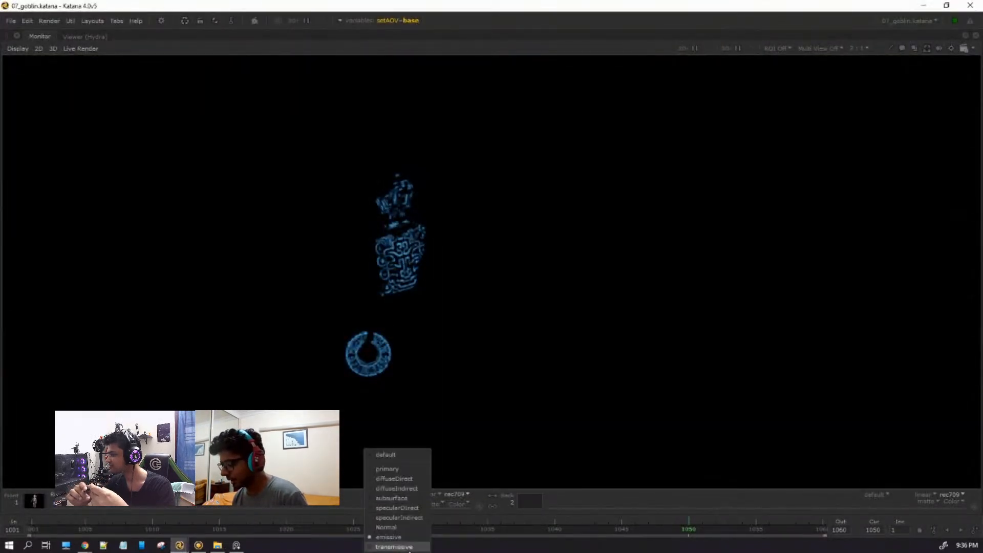
left_click(391, 543)
scroll(361, 411, "up", 6)
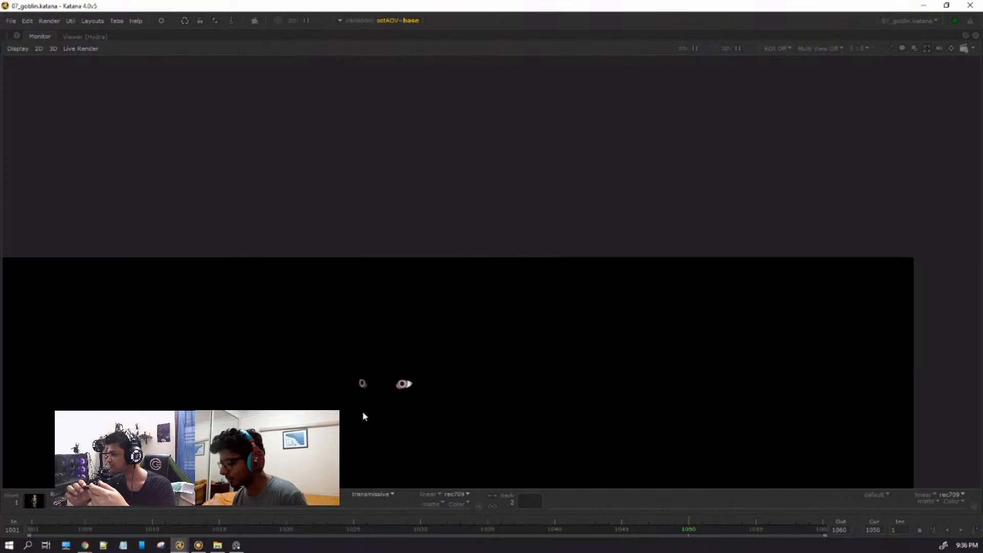
scroll(417, 425, "up", 2)
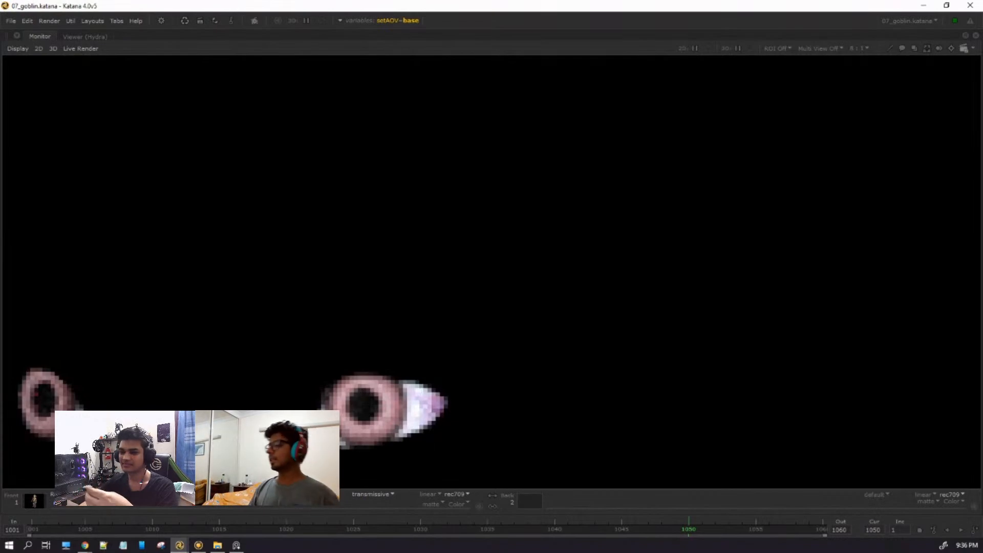
scroll(391, 401, "down", 2)
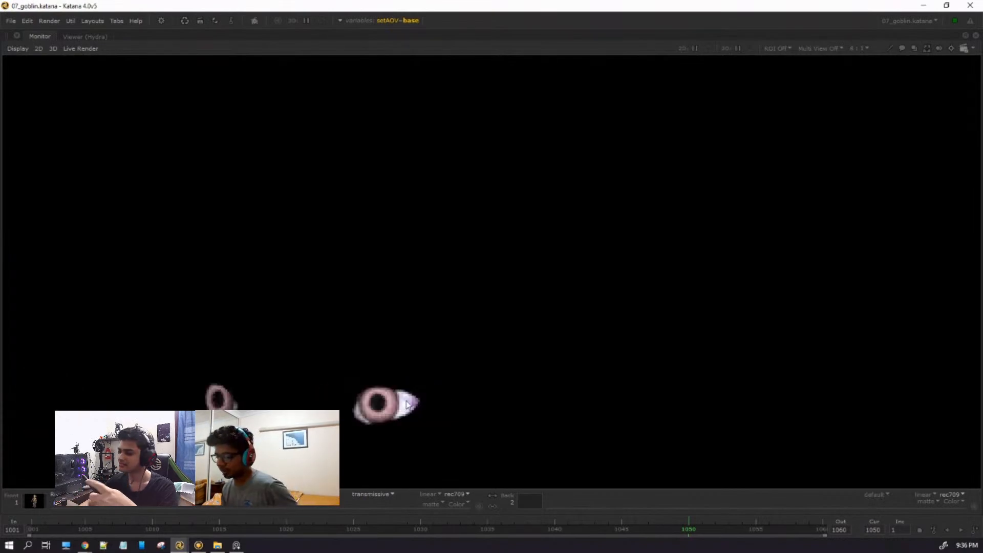
left_click(379, 494)
left_click(426, 422)
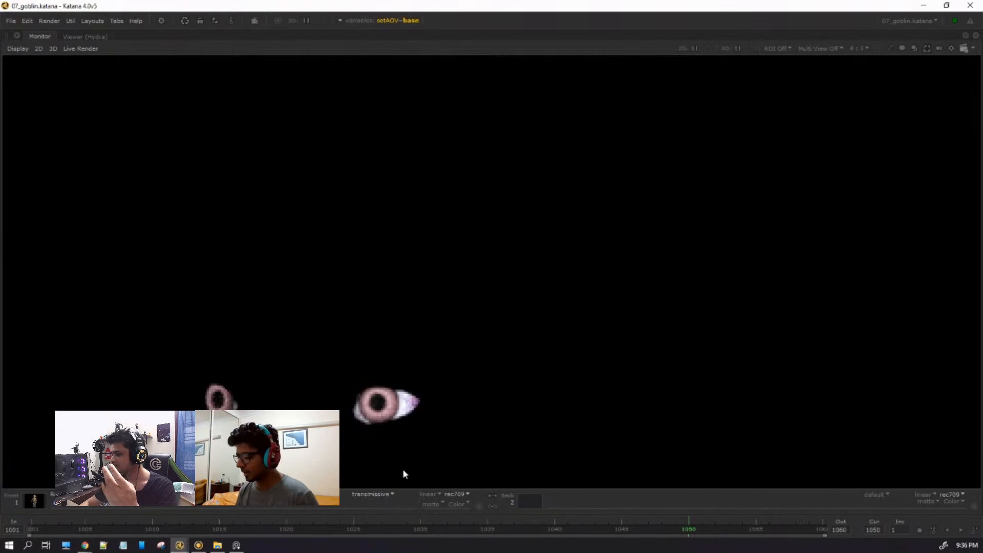
scroll(413, 374, "down", 2)
middle_click_drag(408, 411, 458, 328)
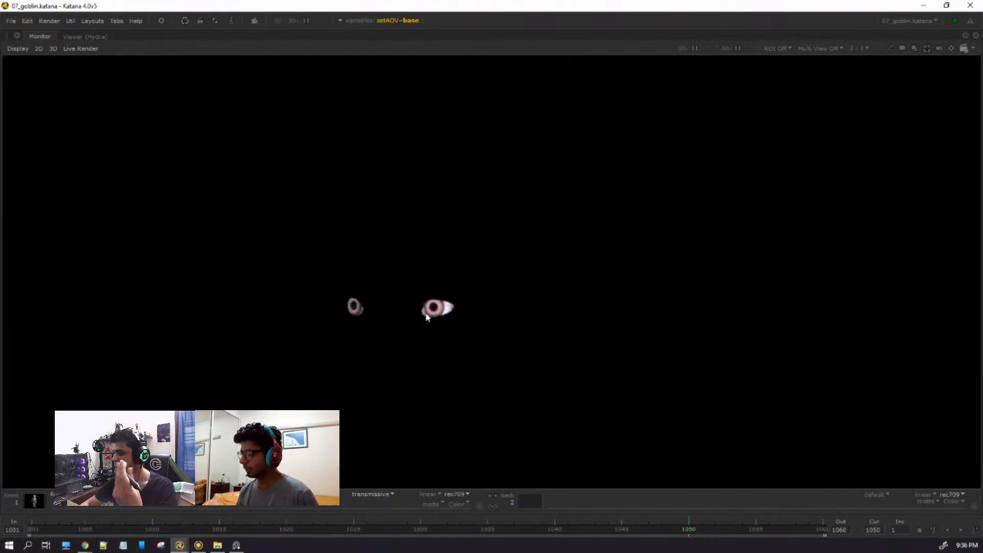
scroll(436, 313, "up", 1)
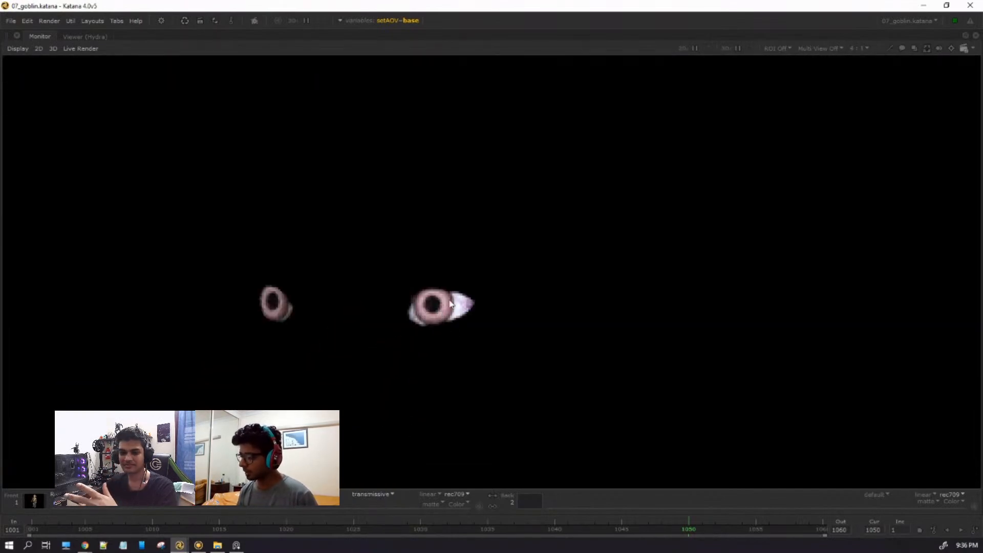
Compare the eye's highlights in the specularDirect output with the primary output.
left_click(390, 495)
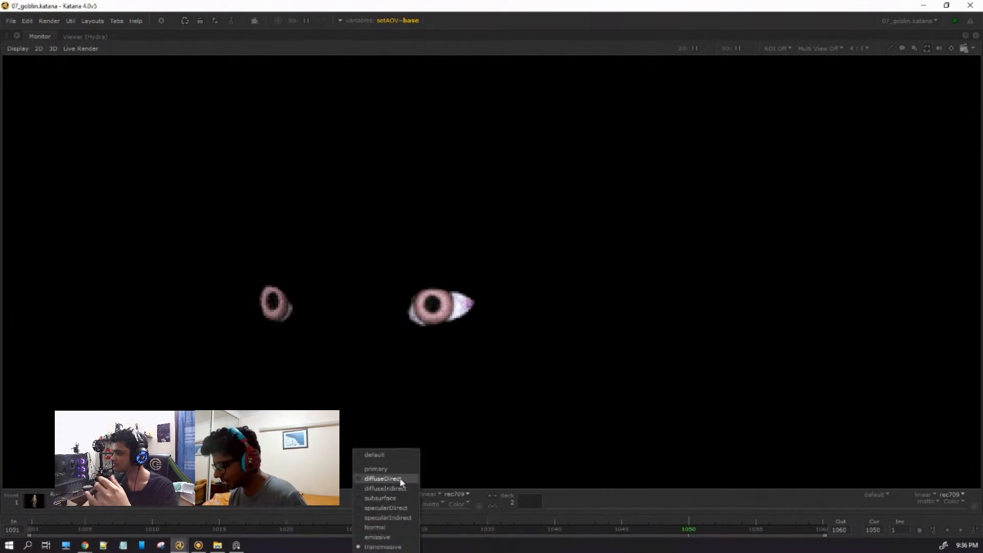
left_click(404, 508)
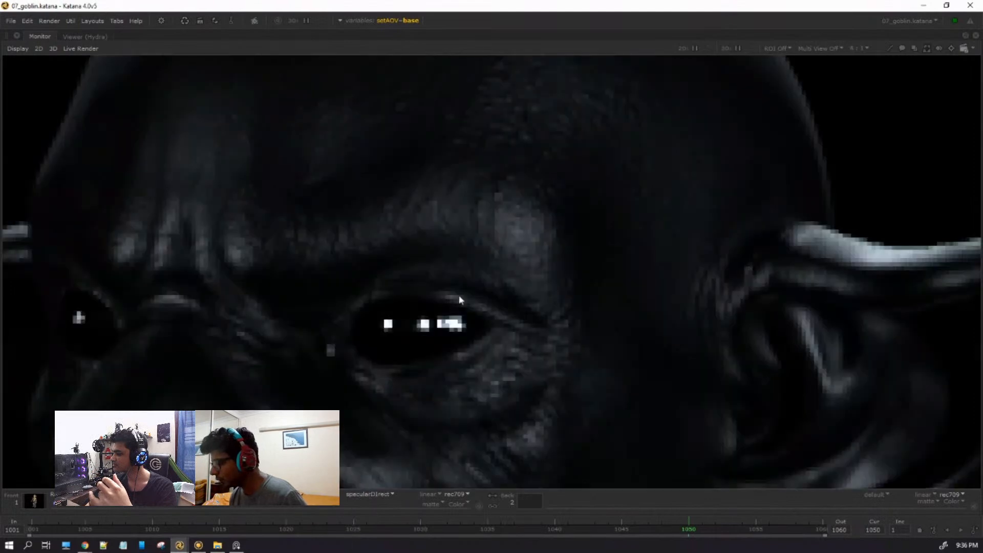
left_click(377, 494)
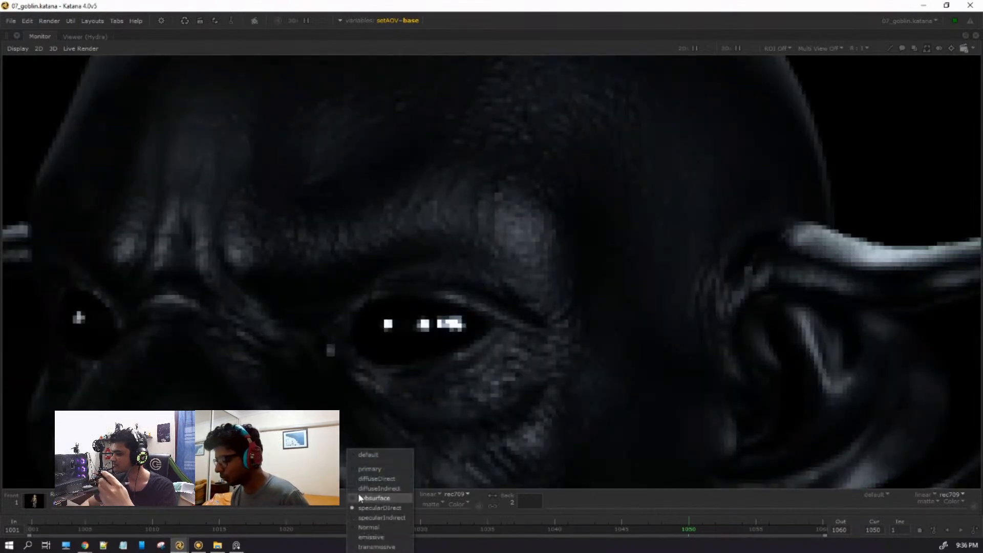
left_click(370, 469)
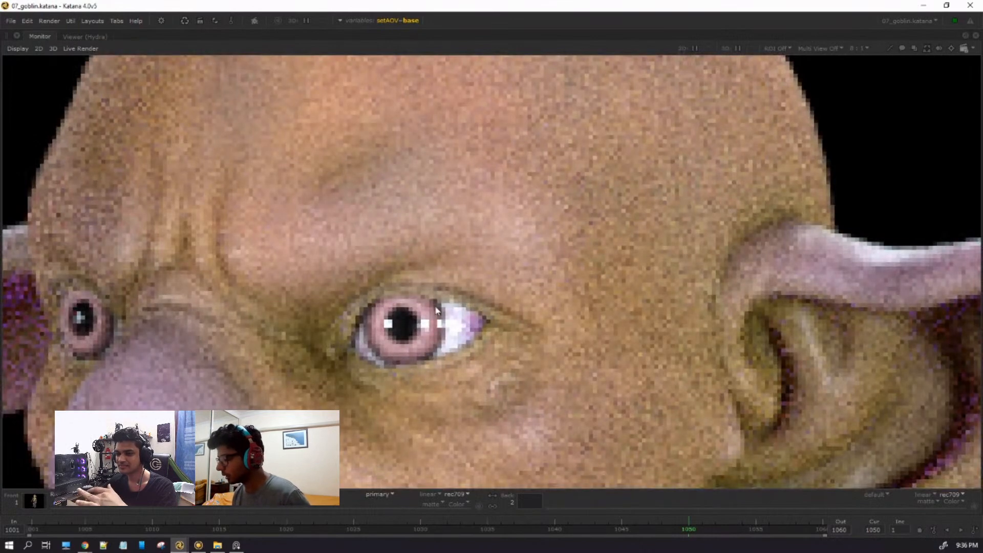
Frame the goblin's whole head in the primary output, and restore the Monitor to its normal size in the layout.
scroll(440, 356, "down", 1)
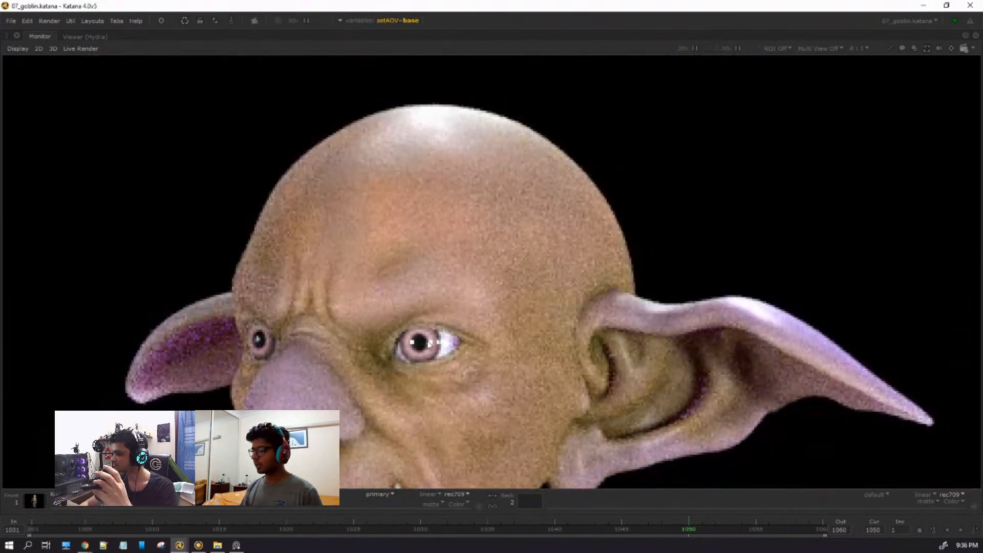
middle_click_drag(443, 353, 435, 328)
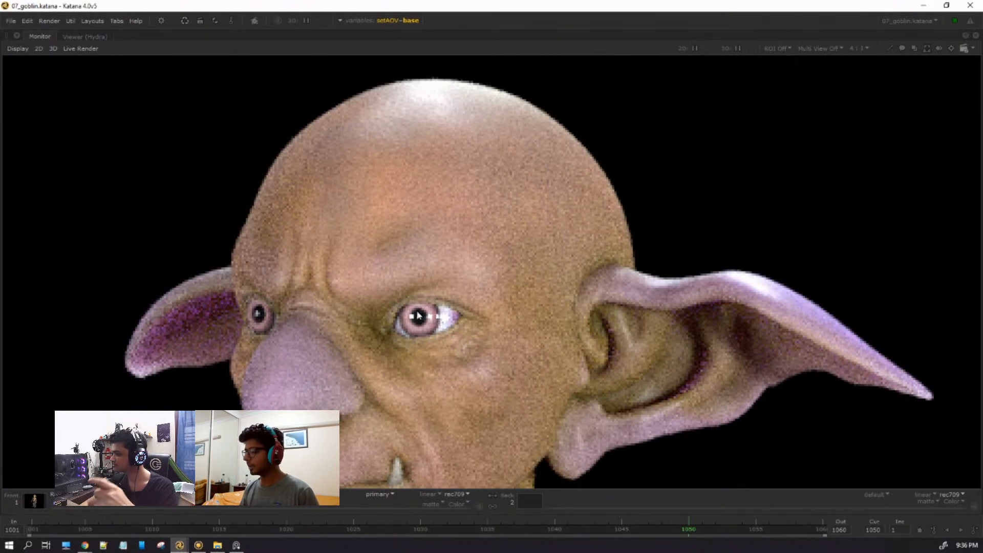
scroll(416, 322, "down", 1)
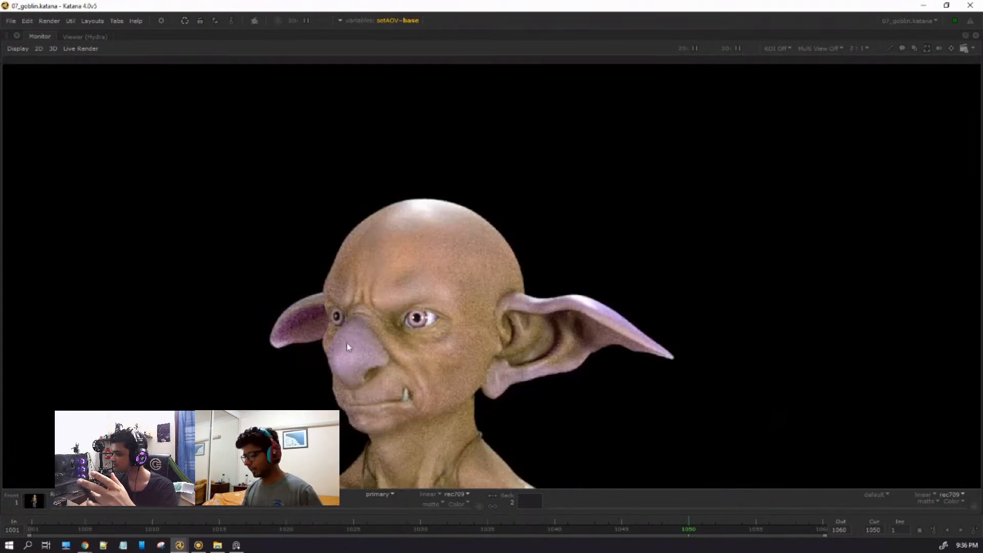
key("space")
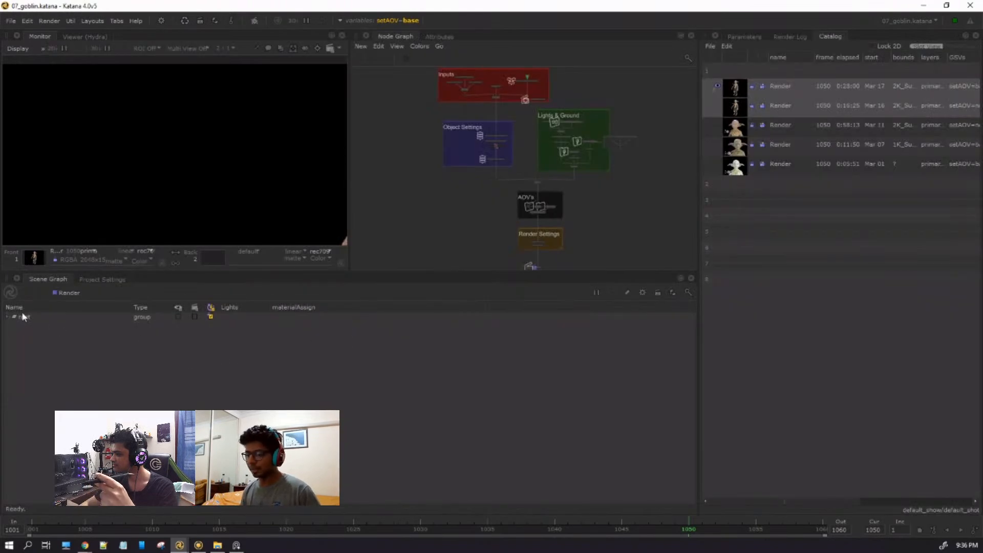
Frame the full goblin render, expand the scene graph's root and world locations, and bring the Inputs group into view in the Node Graph.
key("f")
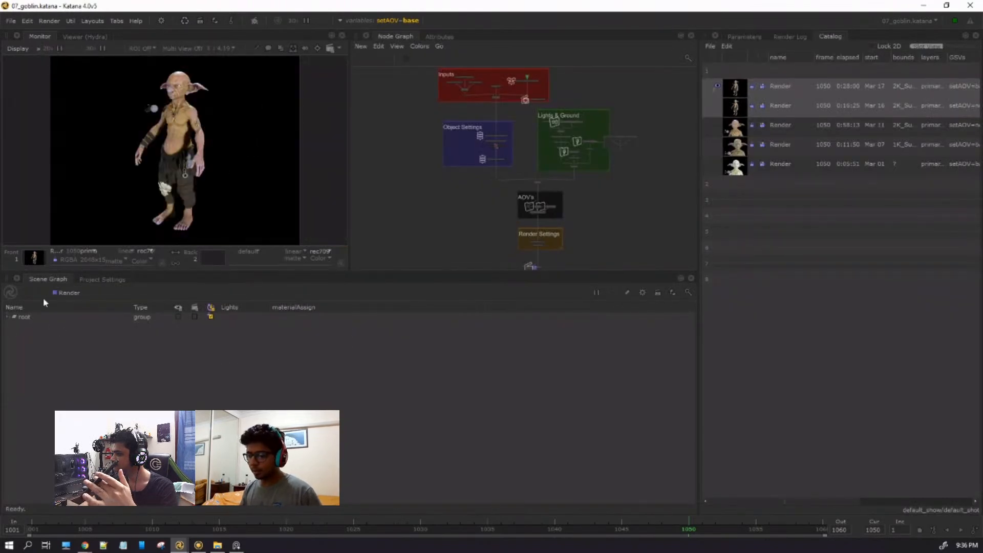
left_click(14, 317)
left_click(20, 325)
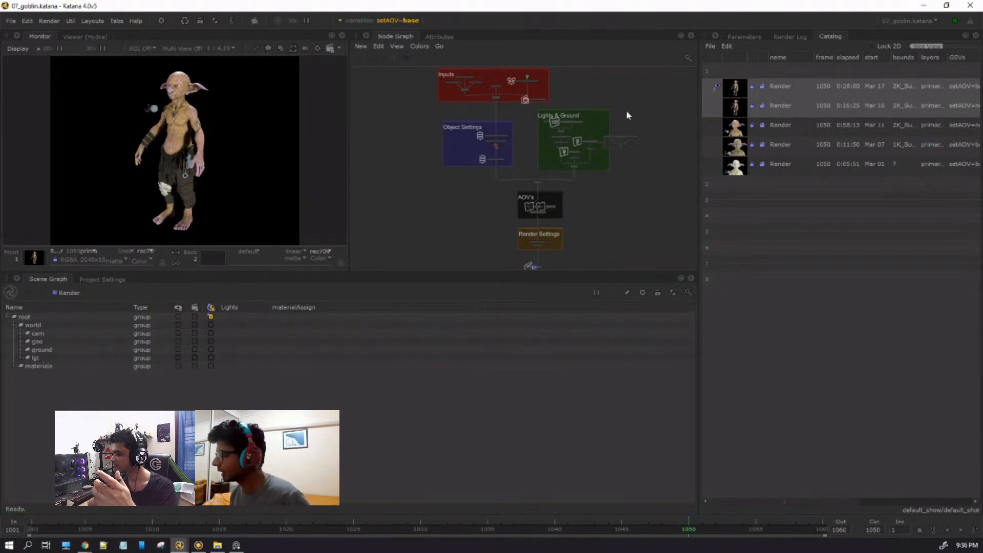
middle_click_drag(551, 144, 547, 239)
scroll(464, 168, "up", 3)
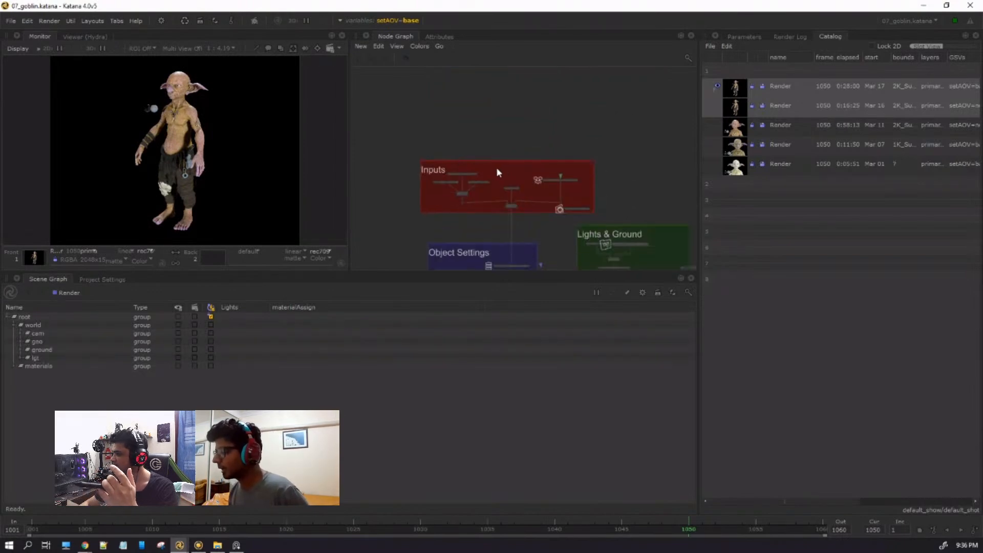
Examine the goblin's face, eyes and ears up close in the render, comparing them with the full figure.
scroll(179, 84, "up", 5)
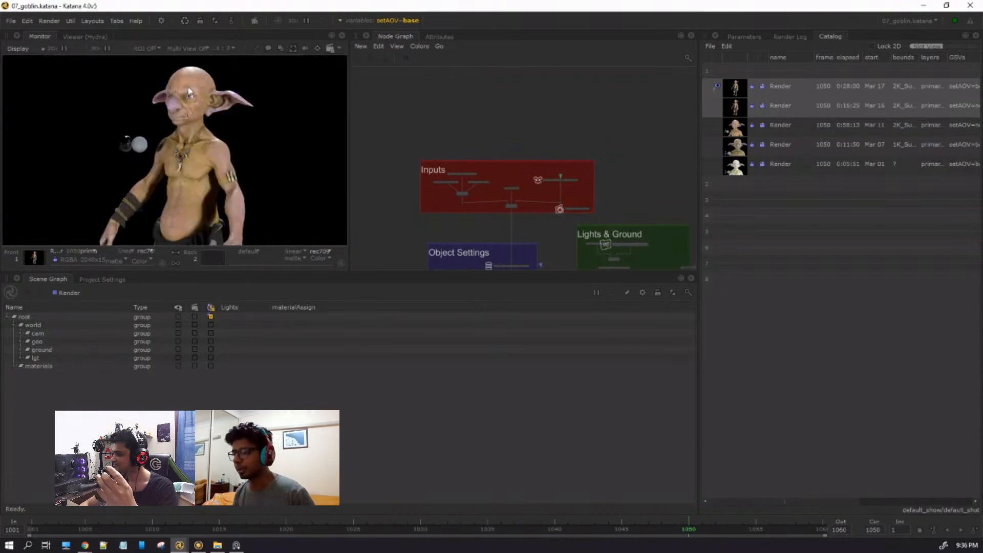
middle_click_drag(248, 97, 183, 169)
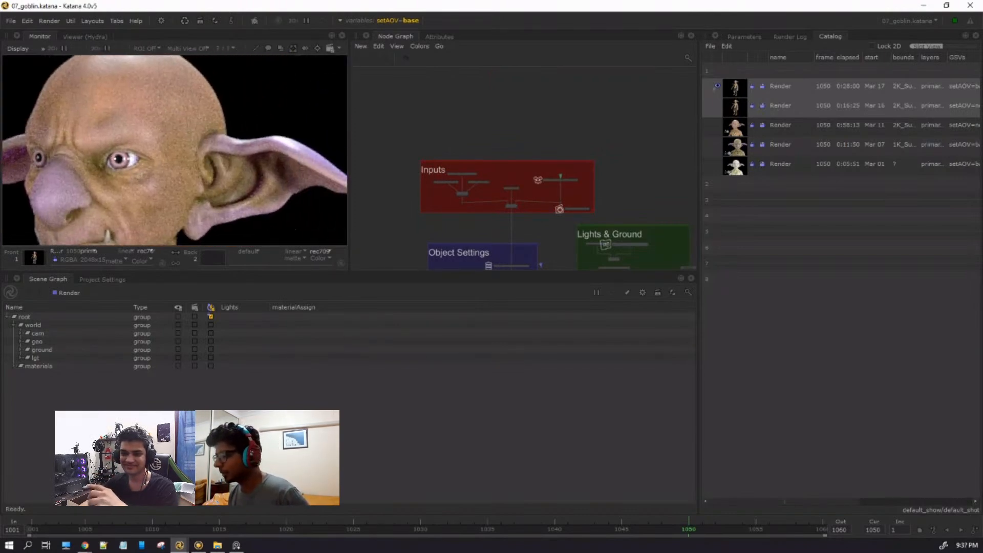
scroll(295, 174, "down", 3)
middle_click_drag(303, 179, 278, 175)
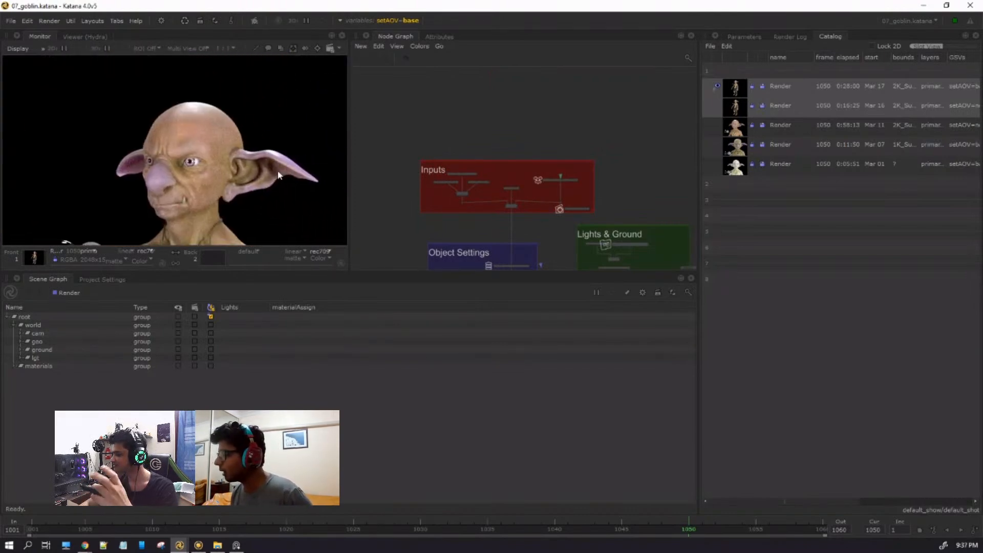
scroll(245, 179, "up", 2)
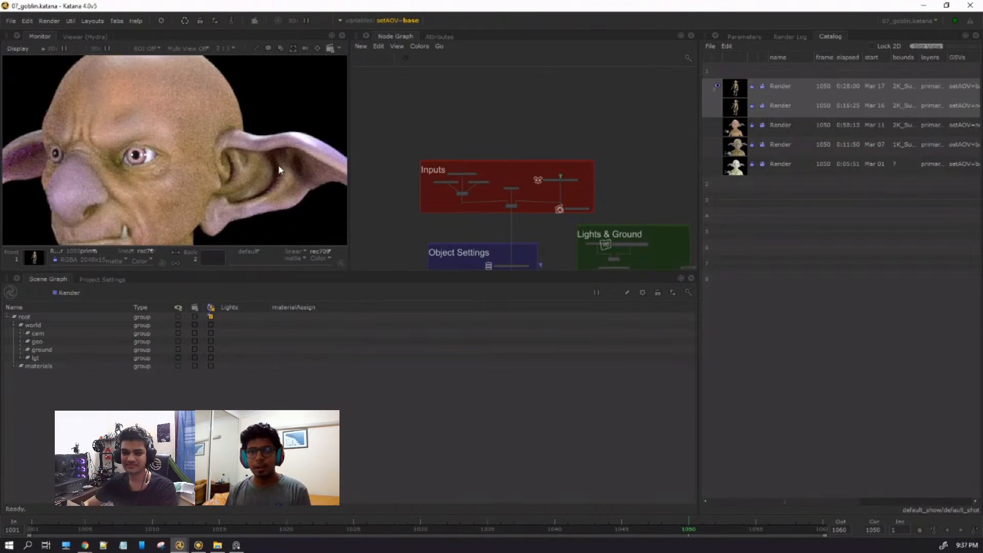
scroll(272, 142, "down", 1)
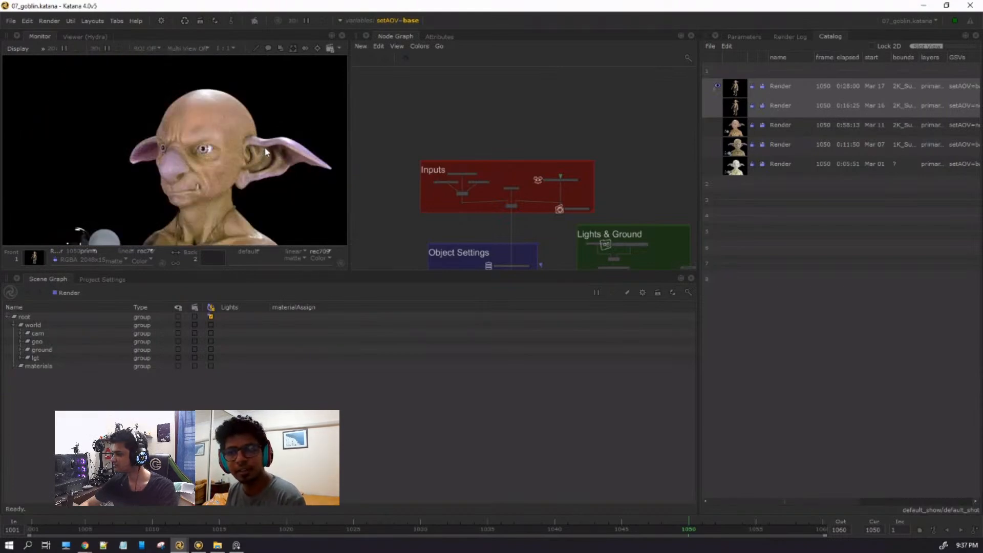
scroll(265, 143, "up", 1)
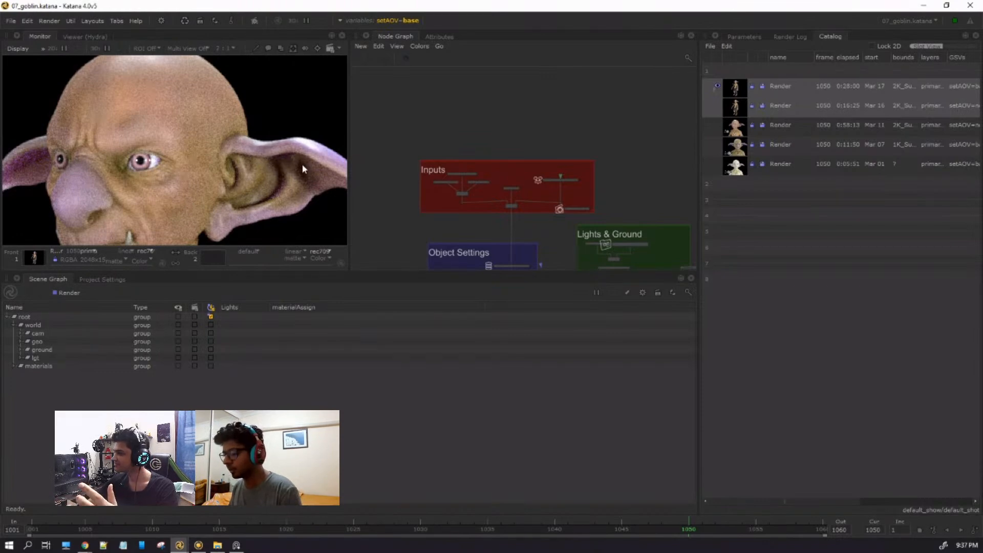
scroll(256, 158, "down", 5)
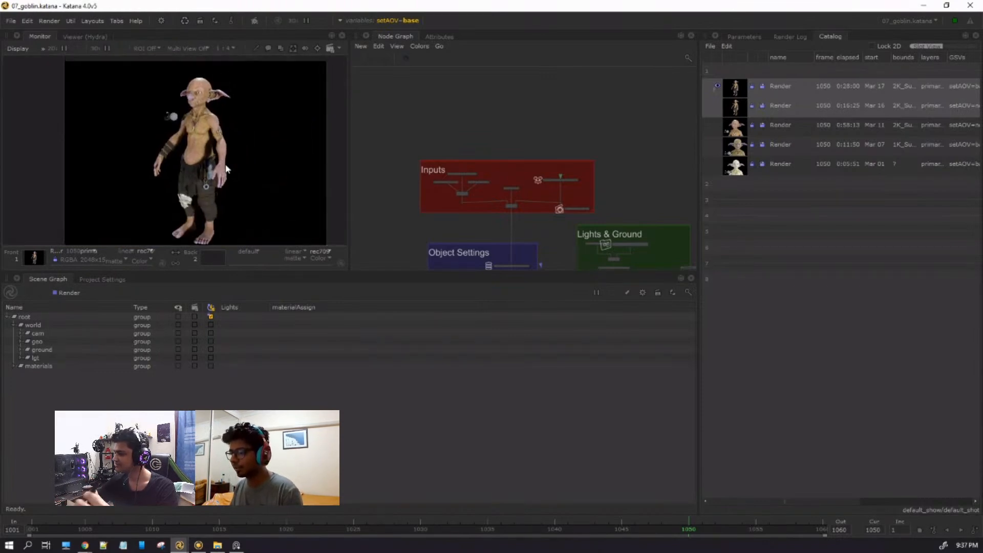
scroll(204, 97, "up", 2)
scroll(204, 97, "up", 2)
middle_click_drag(205, 97, 228, 141)
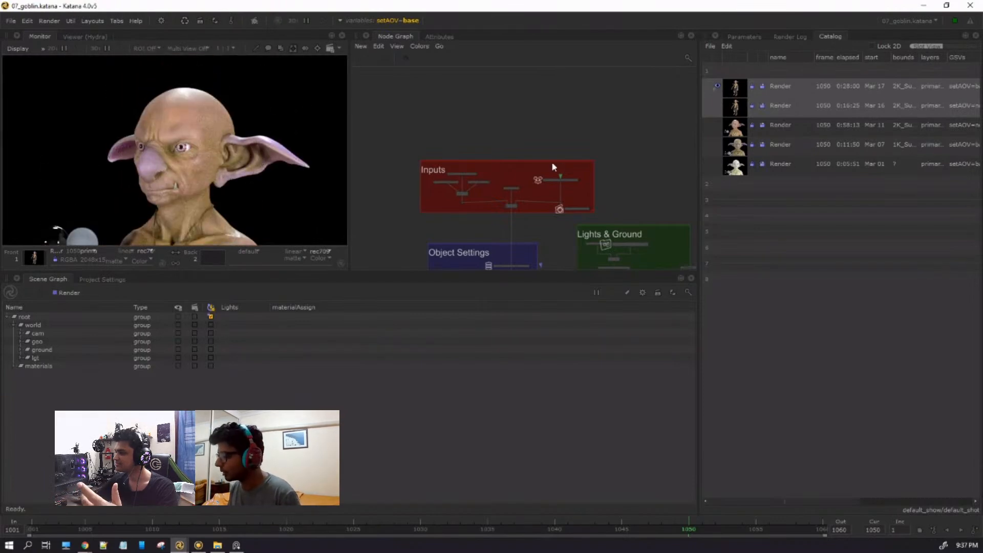
scroll(231, 144, "up", 2)
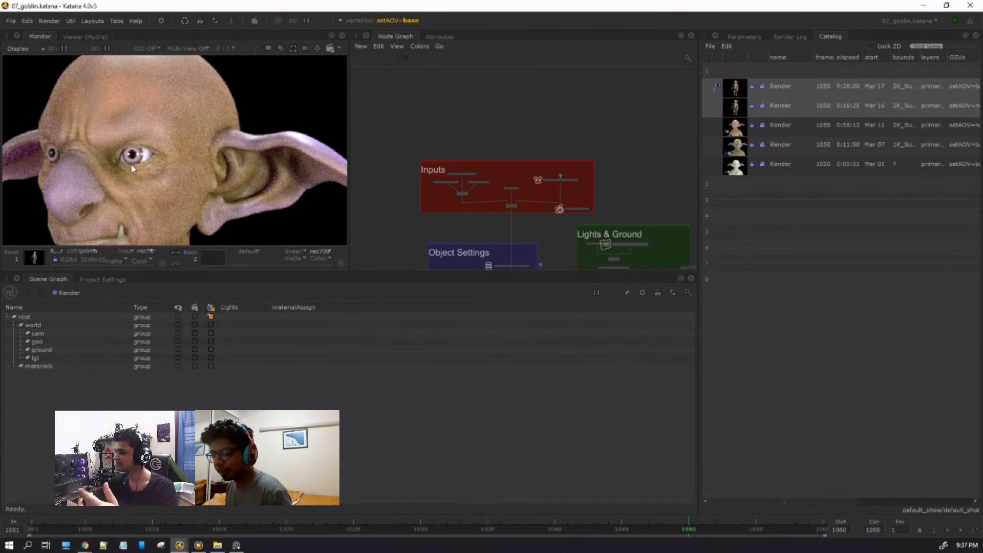
Edit the NetworkMaterialCreate_GroupMerge node in the Inputs group and select its skin_shd material in the parameters.
scroll(536, 197, "up", 6)
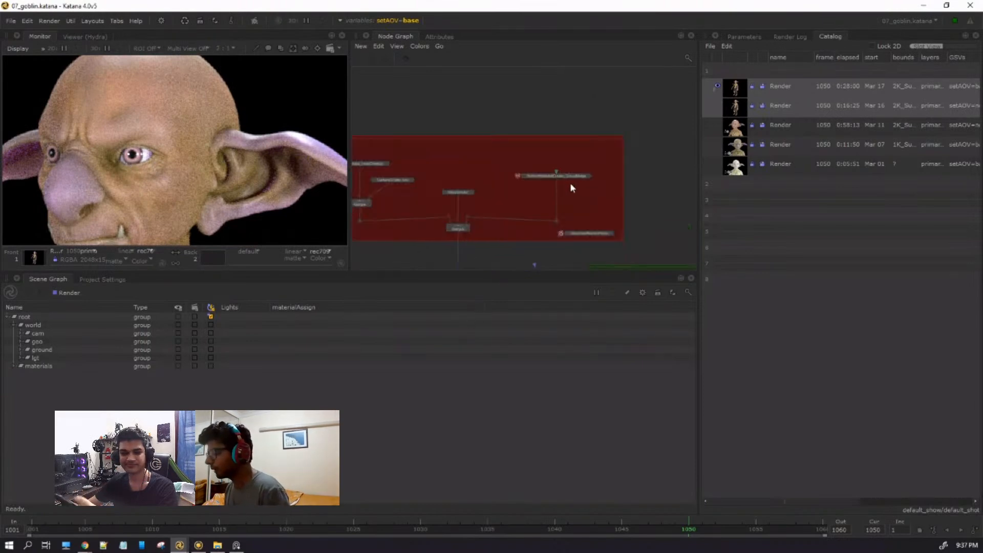
left_click(611, 187)
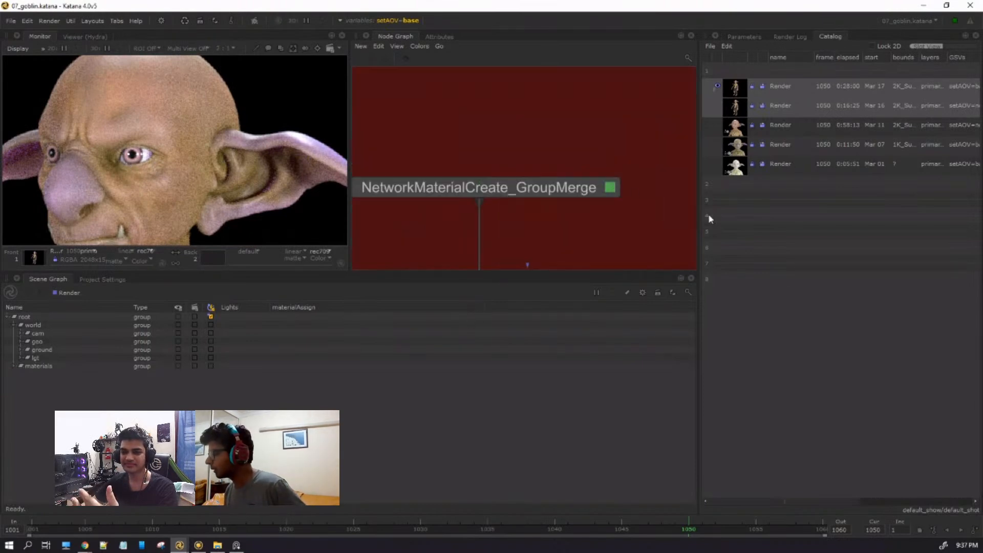
left_click(751, 38)
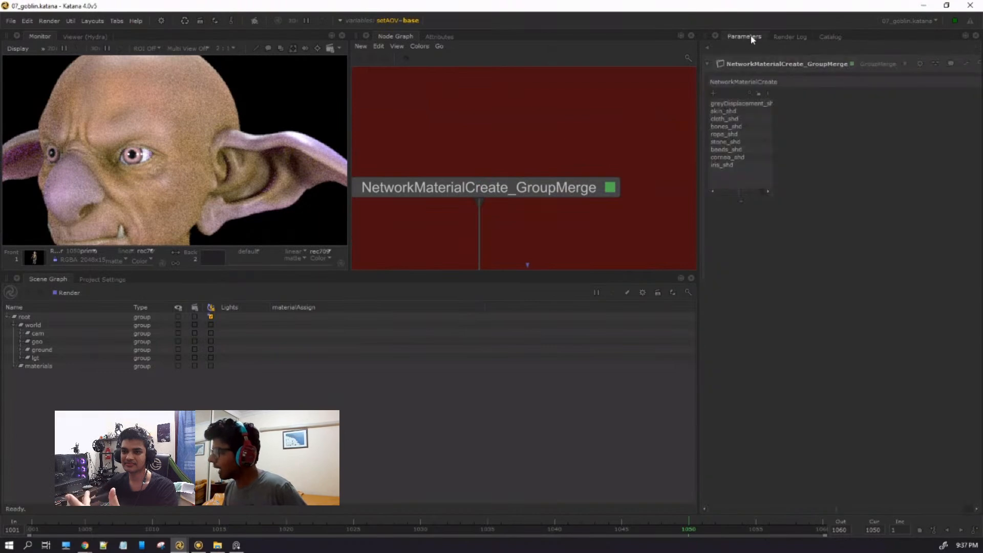
left_click(738, 110)
right_click(739, 109)
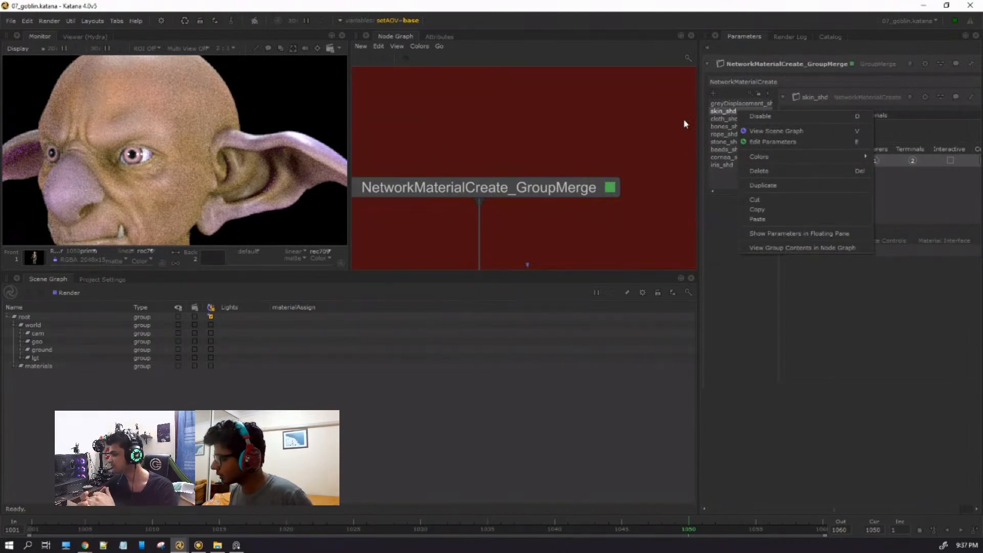
left_click(720, 110)
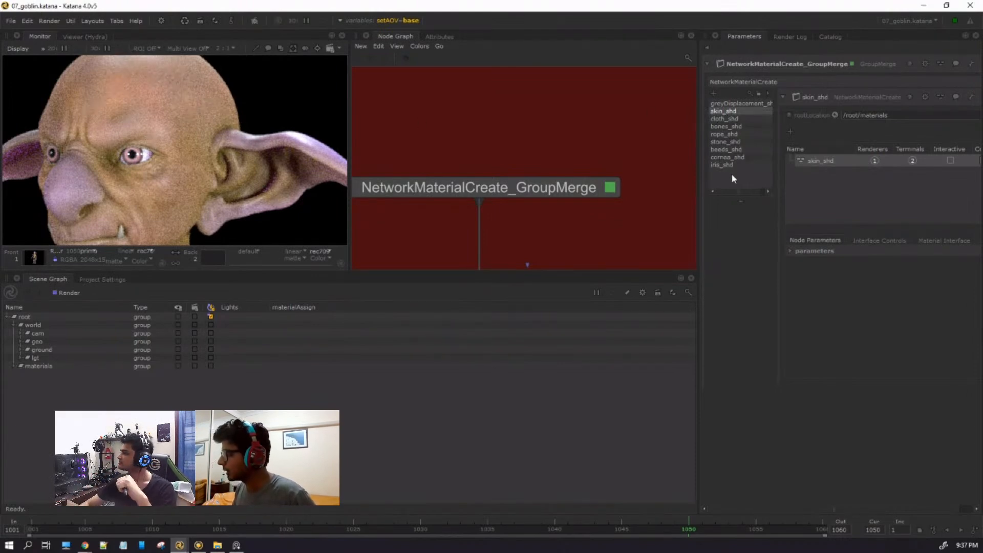
Look over the goblin's necklace, chest and arms in the render.
scroll(162, 191, "down", 1)
middle_click_drag(162, 195, 169, 105)
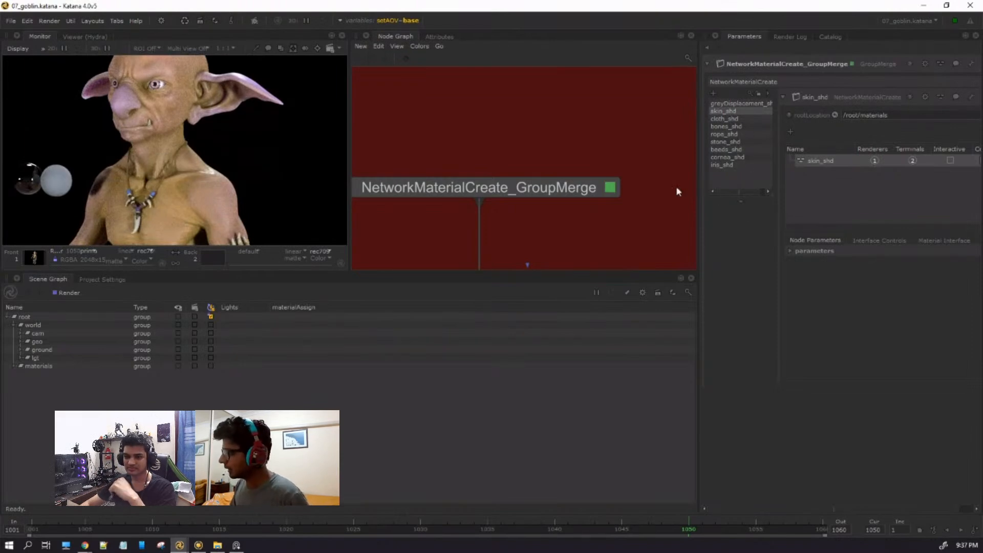
middle_click_drag(240, 158, 235, 78)
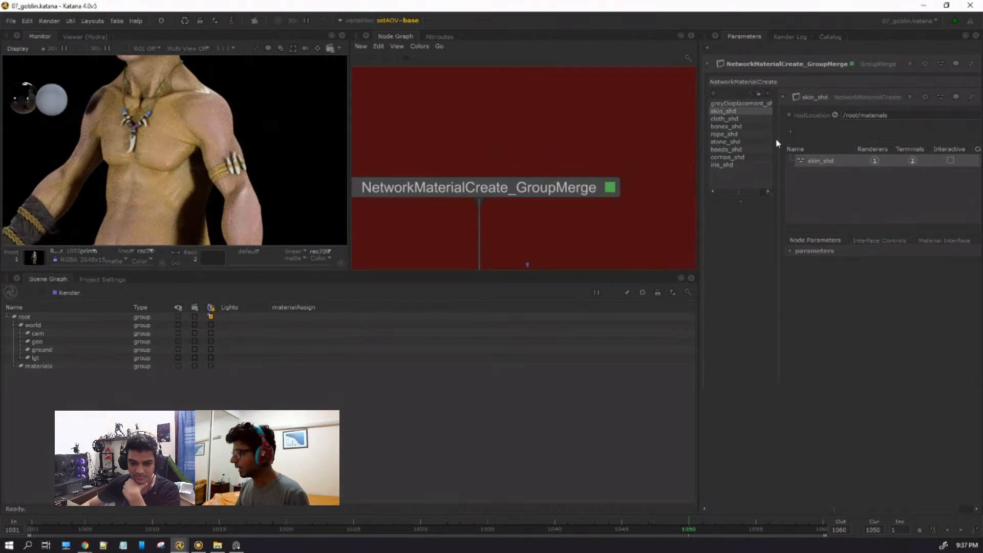
View the contents of skin_shd in an enlarged Node Graph and locate its PrmanShadingNode2 texture node.
right_click(740, 111)
left_click(785, 250)
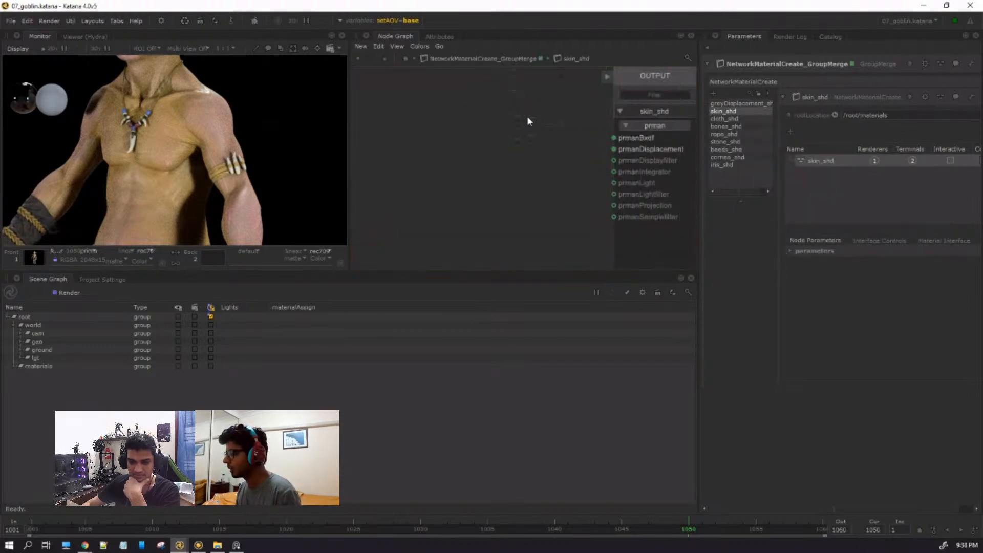
key("space")
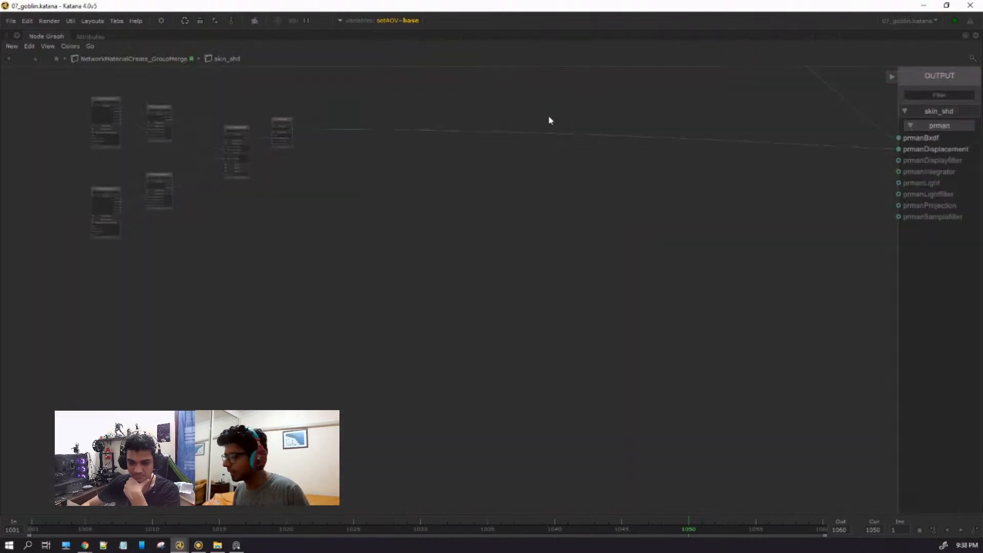
middle_click_drag(378, 168, 418, 268)
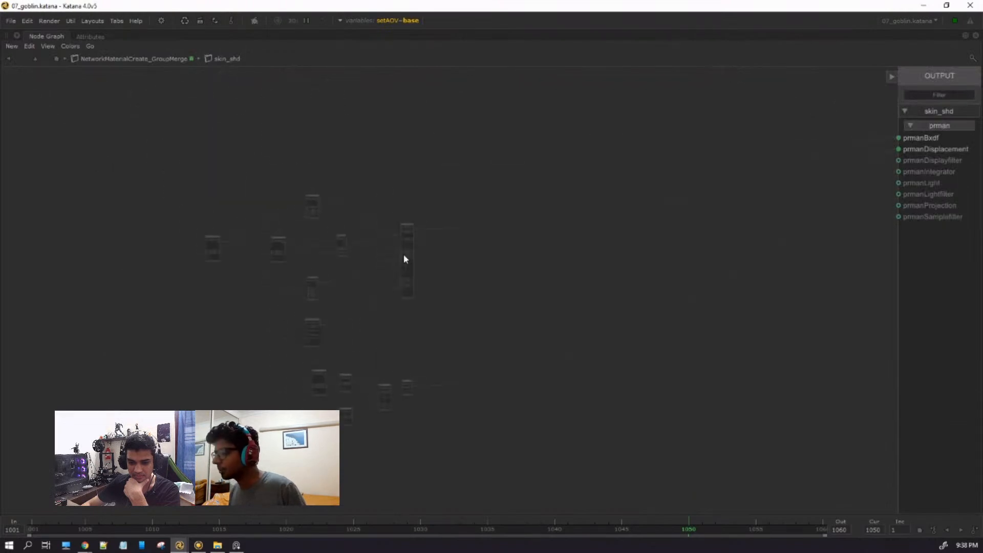
scroll(265, 201, "up", 5)
left_click(90, 357)
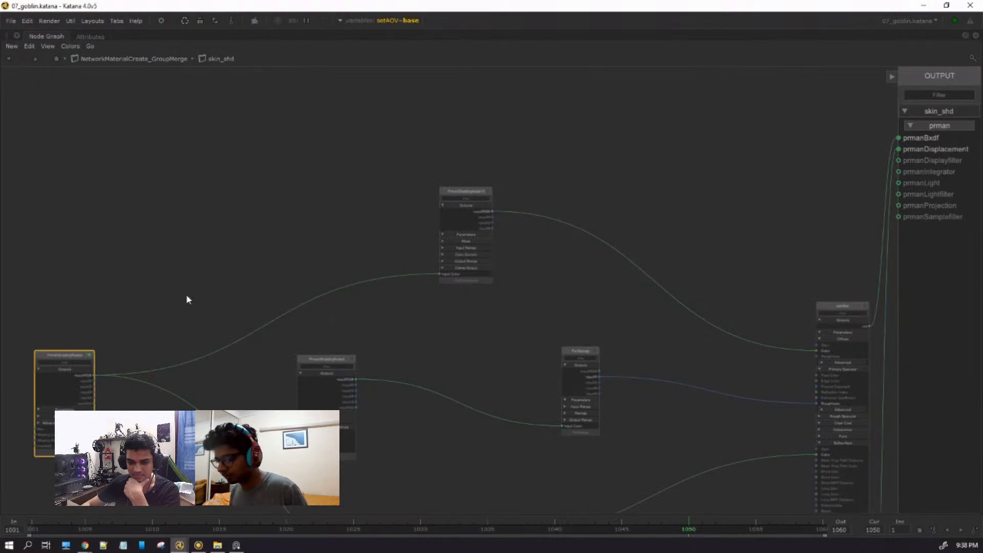
Restore the layout, resize the panes to show PrmanShadingNode2's full texture filename, and view that node up close.
key("space")
scroll(519, 170, "down", 5)
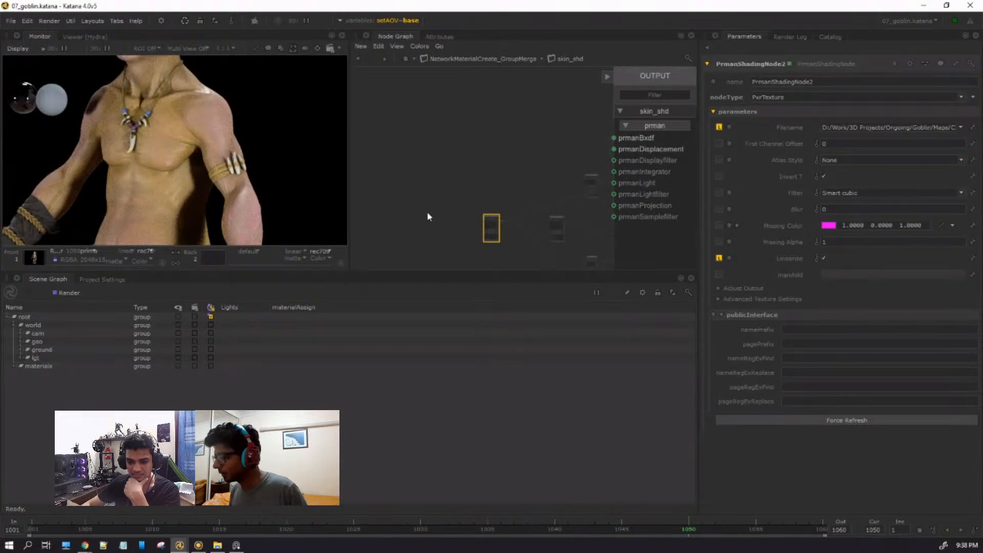
left_click_drag(348, 272, 111, 410)
left_click_drag(697, 266, 595, 266)
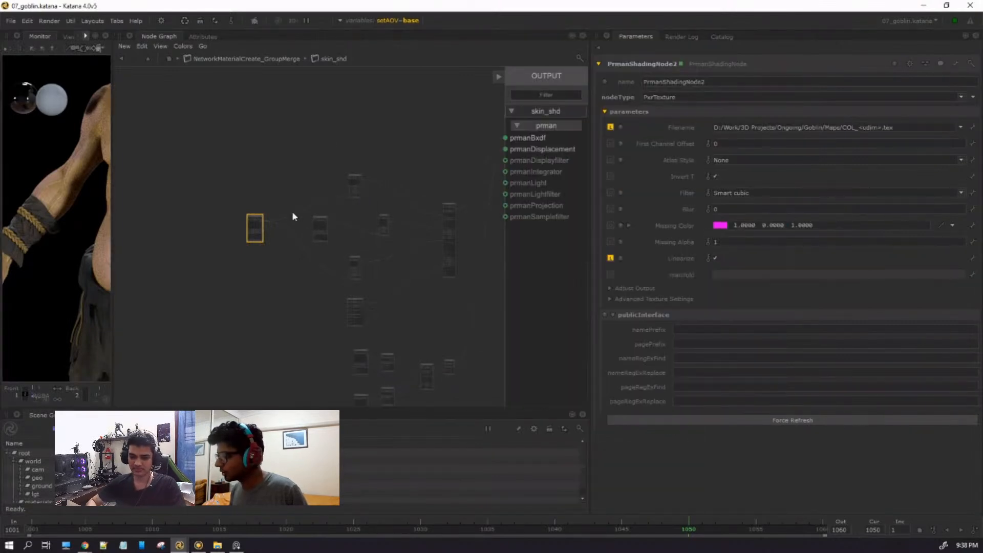
scroll(275, 227, "up", 8)
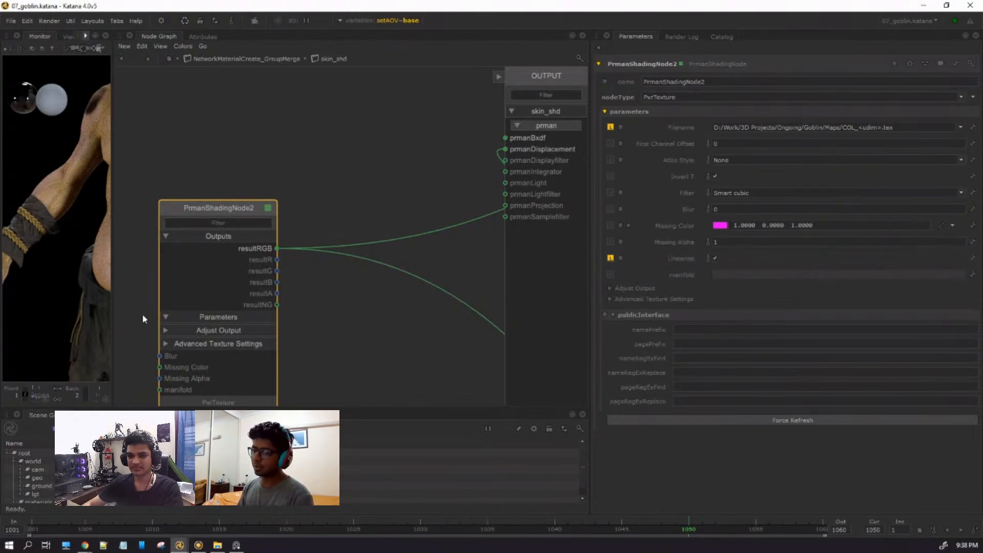
Frame the goblin from head to feet in the narrowed Monitor.
scroll(72, 237, "down", 5)
middle_click_drag(92, 192, 50, 201)
scroll(56, 179, "up", 1)
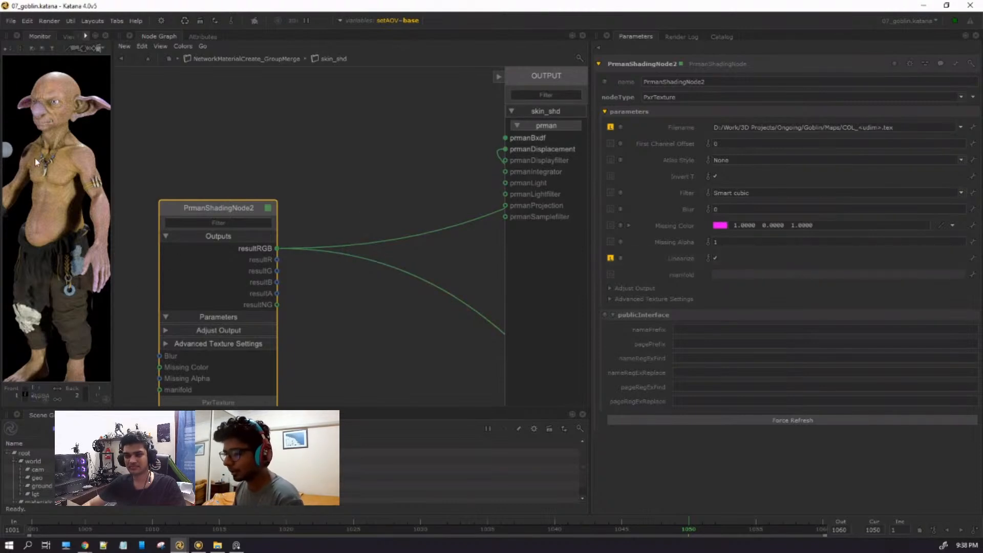
Read the help text for PrmanShadingNode2's linearize parameter, and check the node's texture filename.
left_click(621, 259)
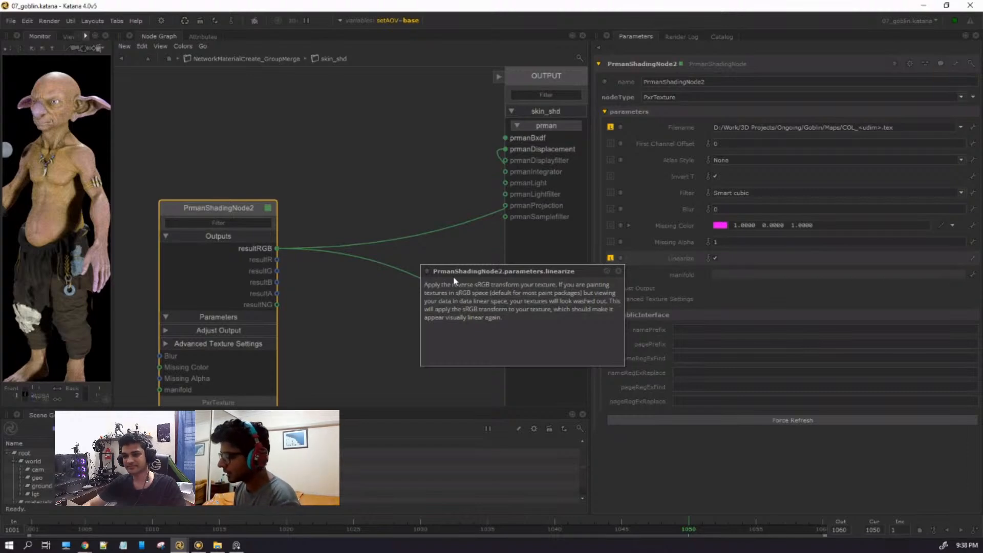
left_click(404, 162)
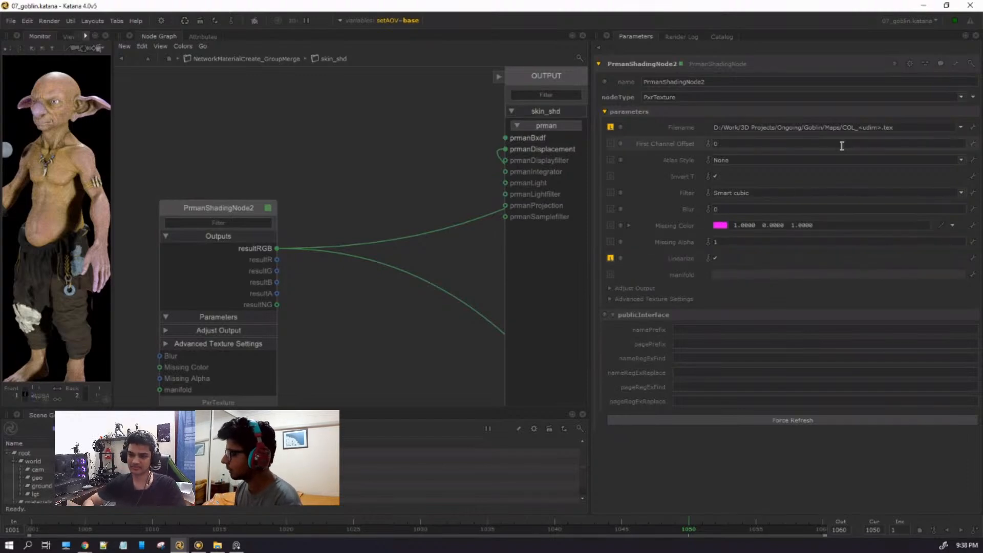
double_click(862, 129)
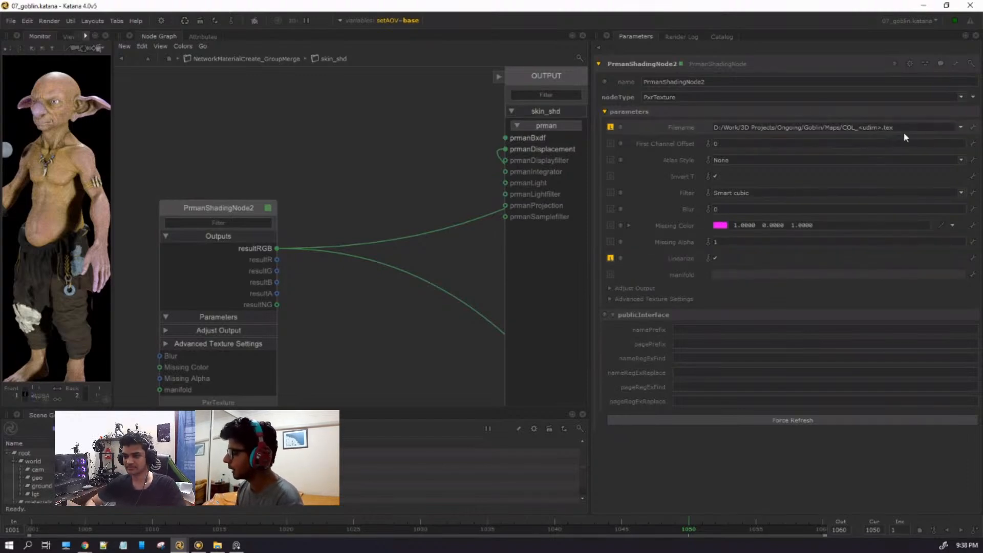
Follow the connections from the color texture through the skin_shd network to the surface shader.
scroll(345, 237, "down", 5)
middle_click_drag(368, 257, 314, 316)
middle_click_drag(310, 198, 279, 223)
middle_click_drag(351, 240, 275, 256)
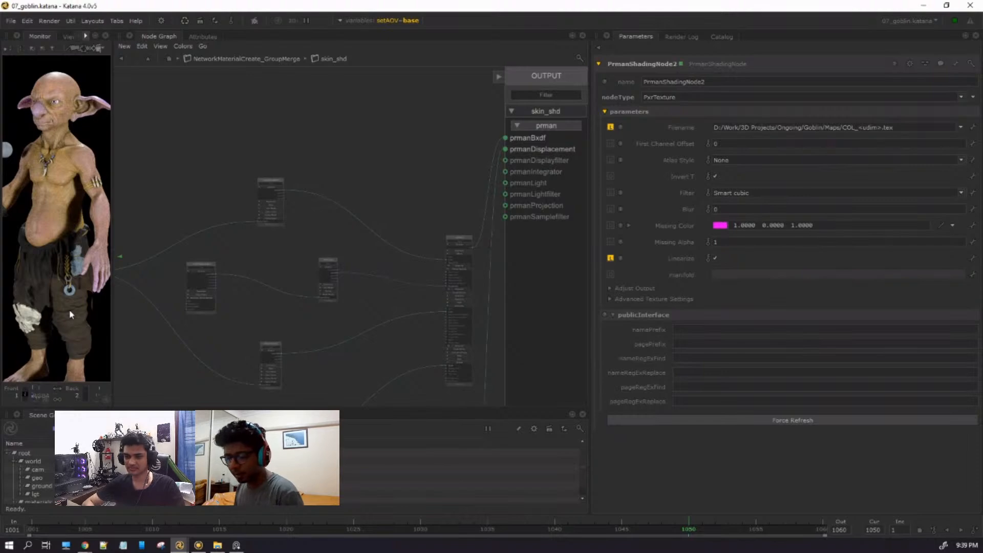
Enlarge the Monitor and examine the goblin's head and upper body in the diffuseDirect output.
key("space")
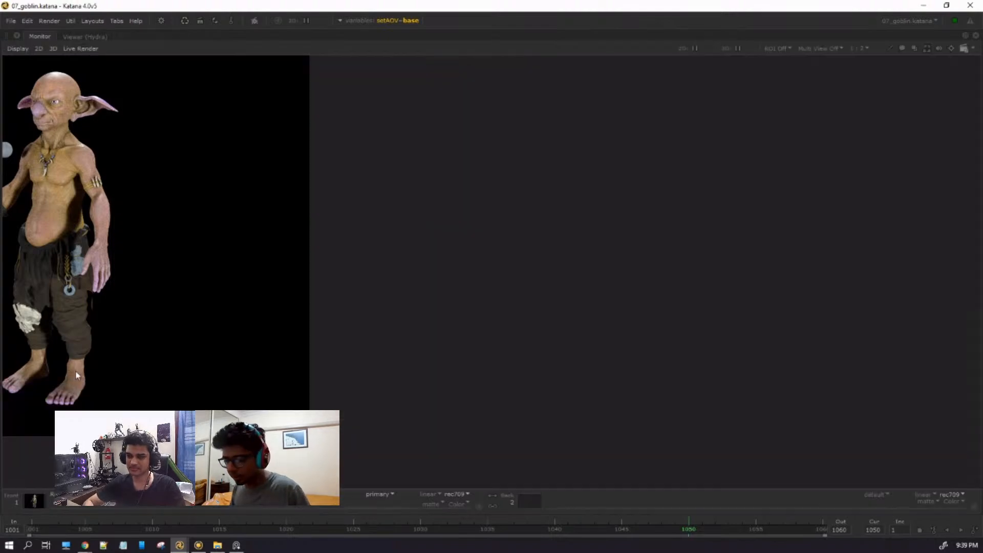
left_click(377, 495)
left_click(406, 481)
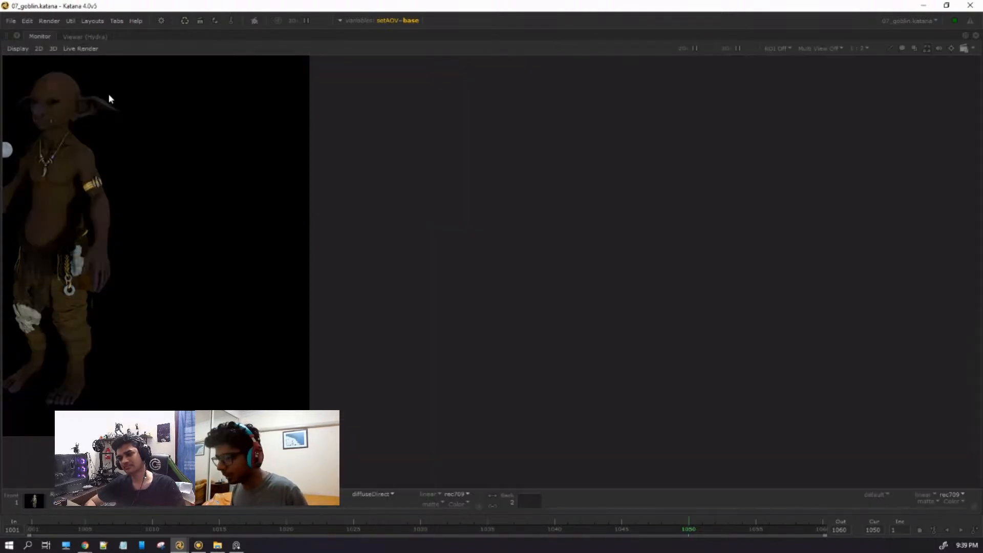
scroll(62, 140, "up", 1)
scroll(81, 145, "down", 1)
middle_click_drag(82, 146, 220, 272)
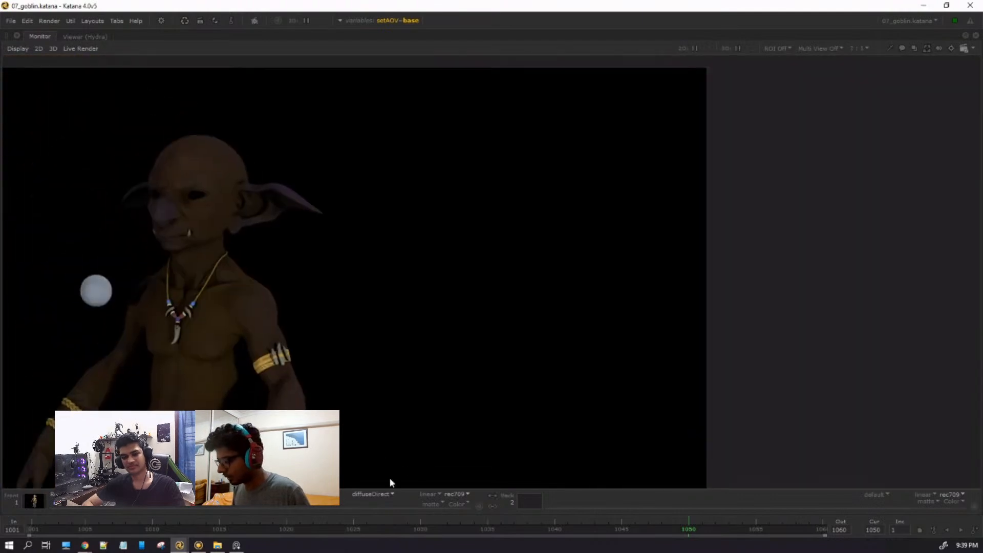
Display the subsurface output in the Monitor, and return to the full layout with the whole goblin framed.
left_click(379, 494)
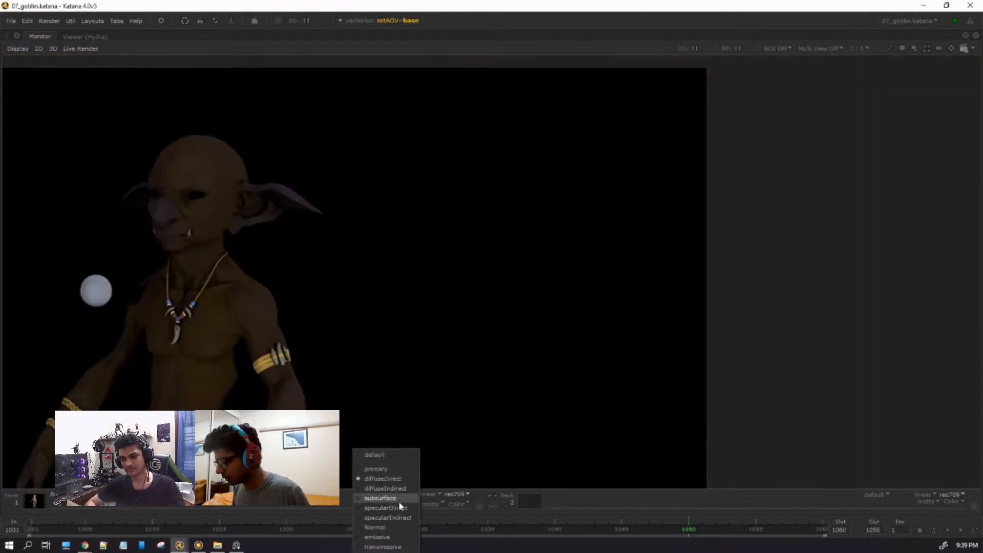
left_click(389, 498)
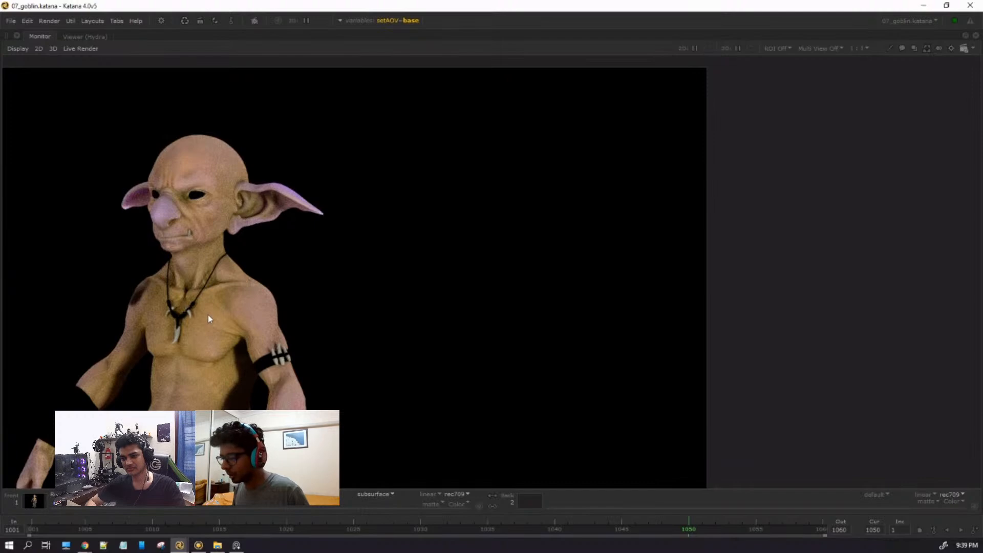
key("space")
scroll(78, 221, "down", 2)
middle_click_drag(80, 226, 37, 180)
Examine the surface shader's connected diffuse color, primary specular roughness and subsurface color inputs in the skin_shd network.
scroll(453, 316, "up", 3)
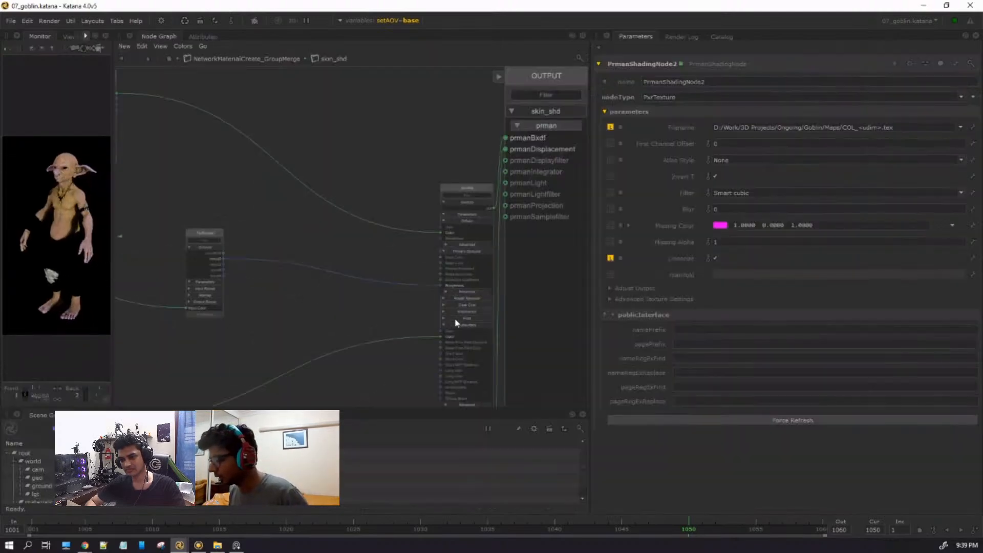
scroll(444, 343, "up", 3)
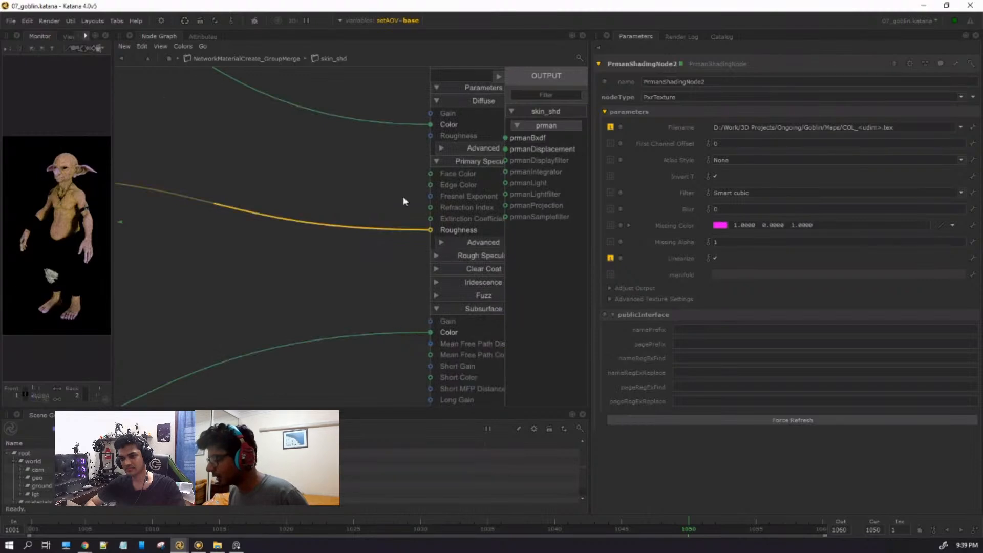
scroll(285, 168, "down", 5)
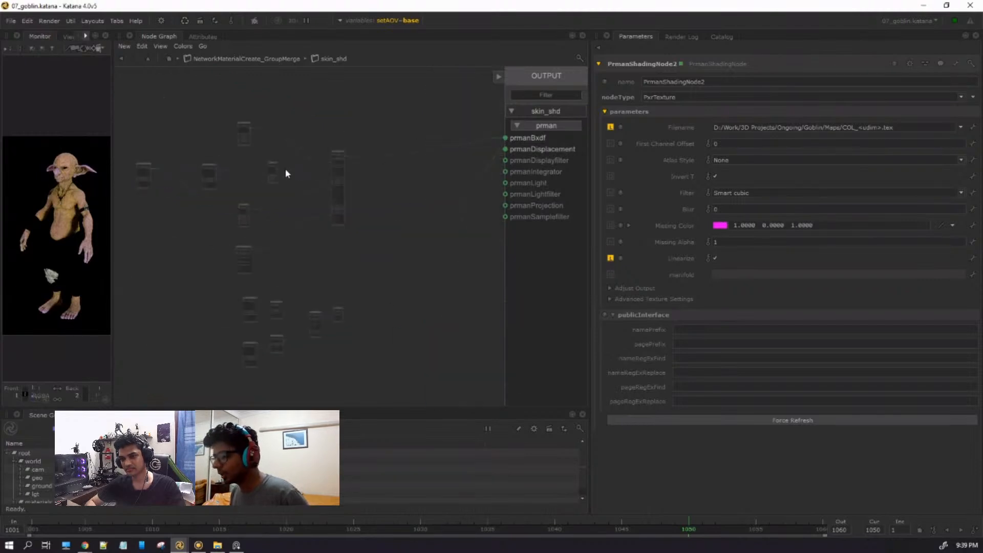
scroll(243, 126, "up", 3)
Open the parameters of PrmanShadingNode10, the color correction feeding the surface shader's diffuse color.
left_click(235, 155)
left_click(236, 323, "shift")
left_click(246, 262)
scroll(226, 128, "up", 6)
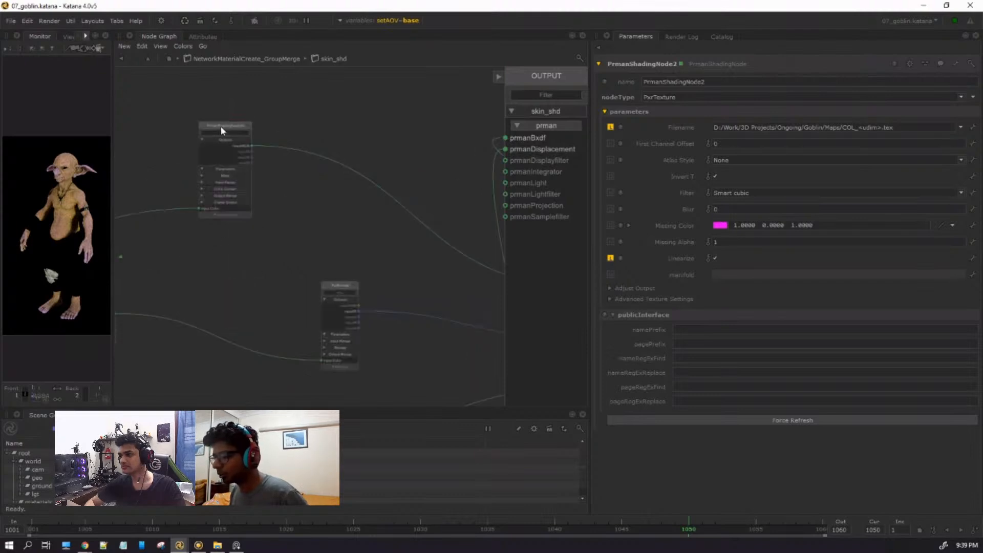
left_click(269, 124)
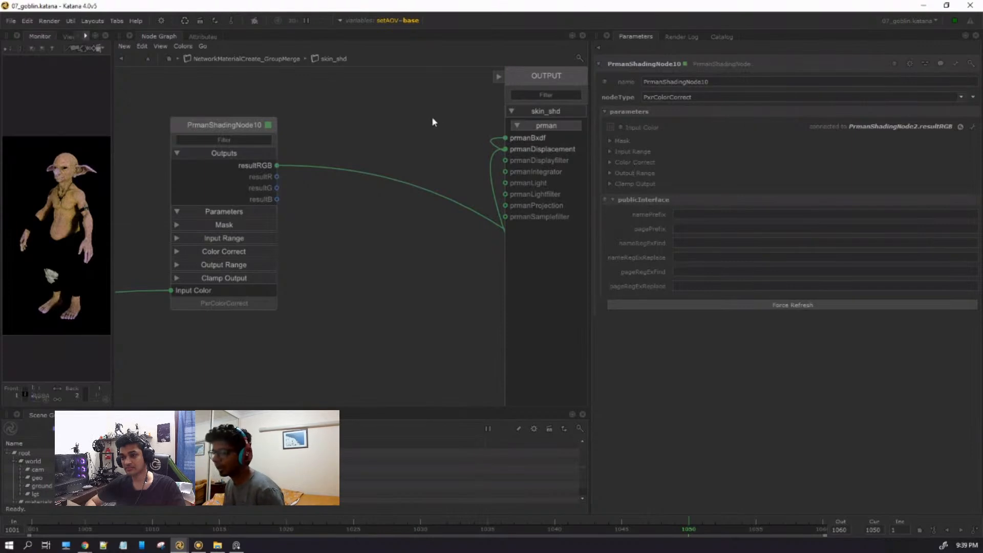
Open the parameters of the PxrColorCorrect node feeding the surface shader's subsurface color.
scroll(336, 184, "down", 5)
scroll(328, 273, "up", 5)
left_click(323, 270)
left_click(322, 270)
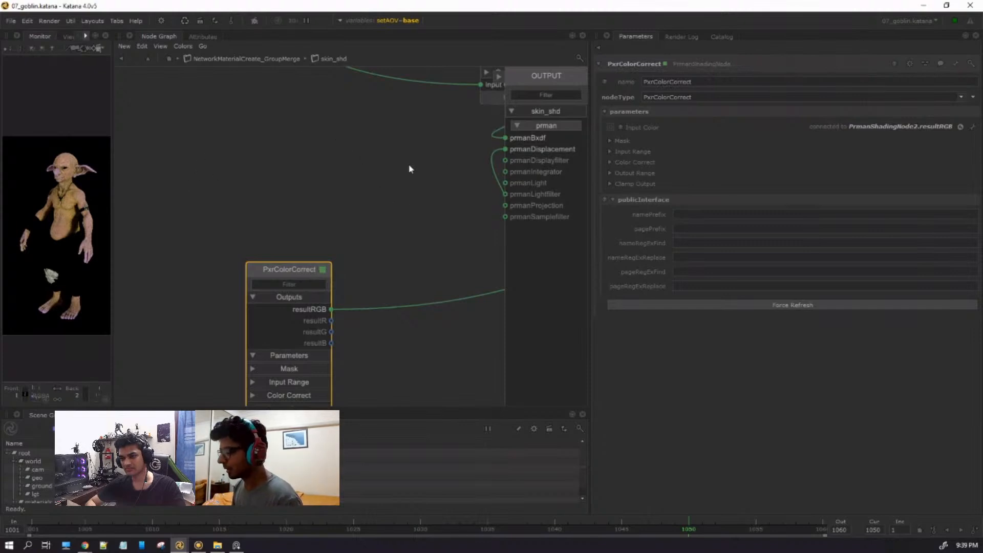
Open the parameters of the PrmanShadingNode3 texture node and check which texture file it loads.
scroll(278, 159, "down", 5)
middle_click_drag(278, 159, 267, 240)
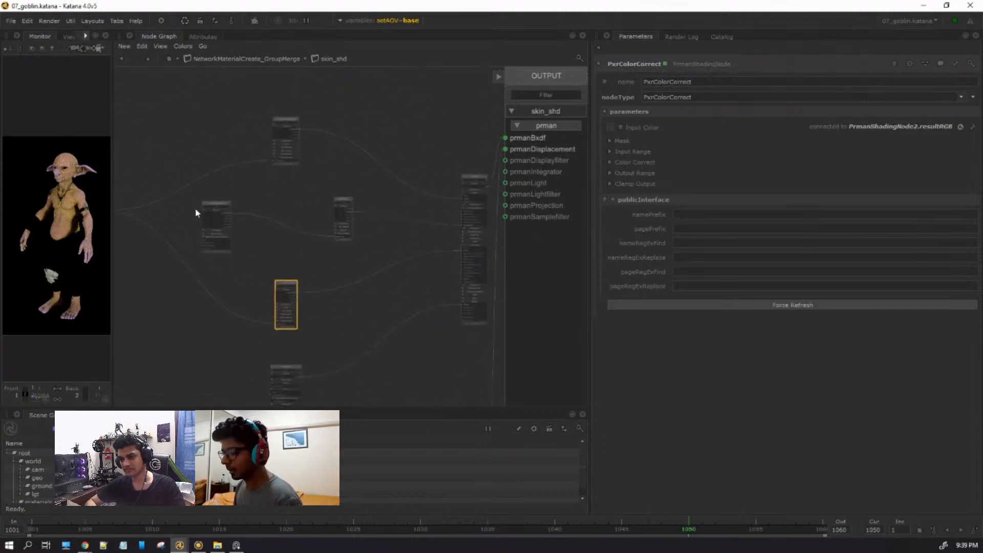
scroll(228, 199, "up", 5)
left_click(228, 170)
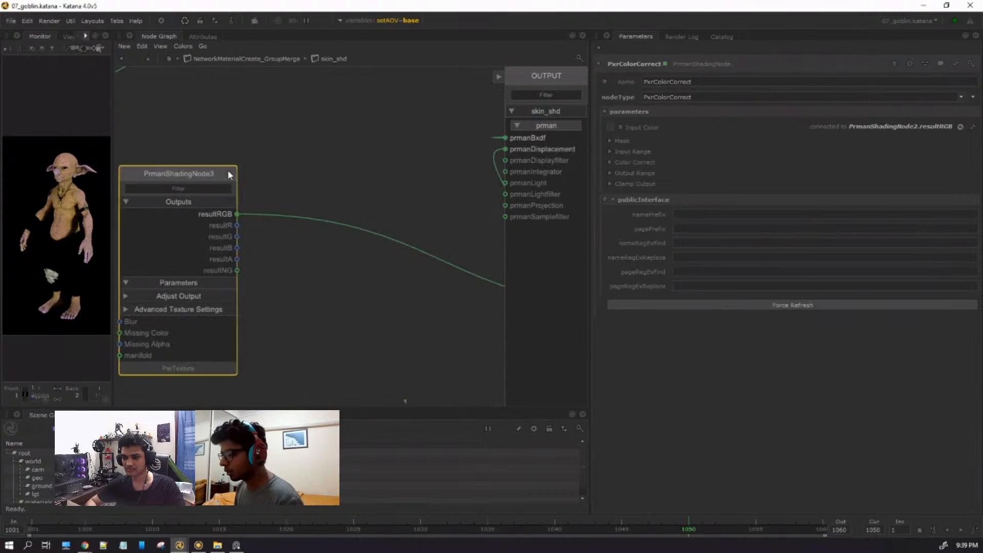
left_click(228, 174)
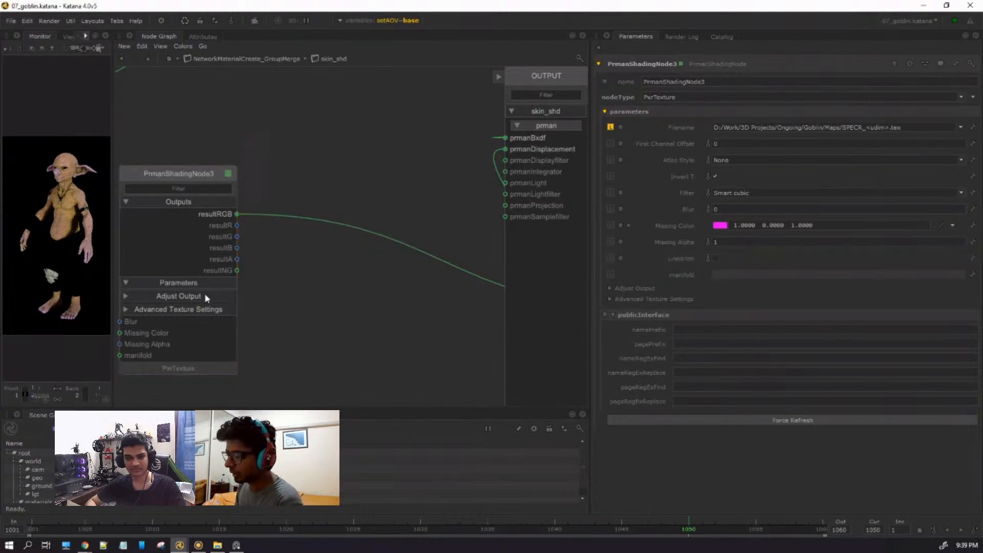
Open the PxrRemap node's parameters and expand its Output Range and Input Range settings.
scroll(420, 307, "down", 3)
middle_click_drag(420, 308, 260, 334)
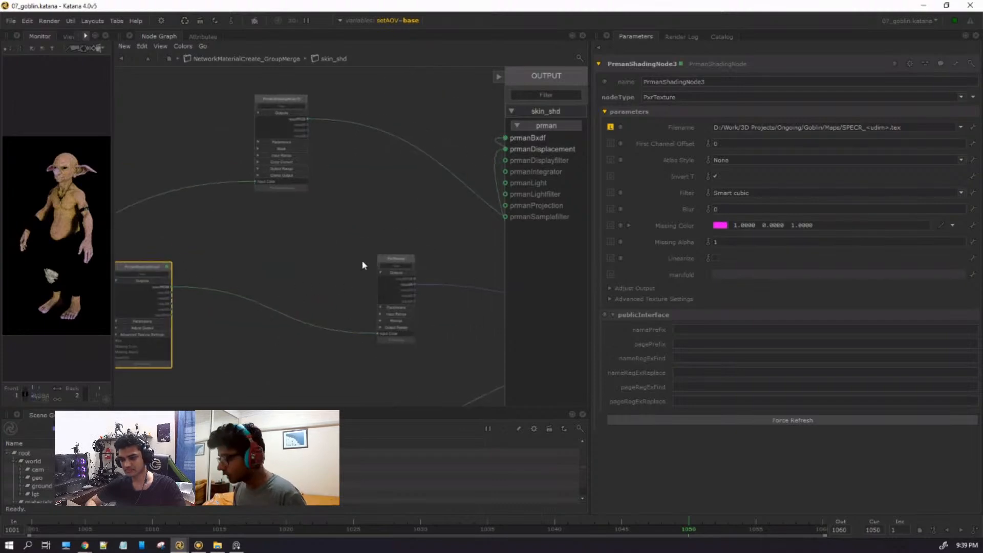
scroll(436, 263, "up", 4)
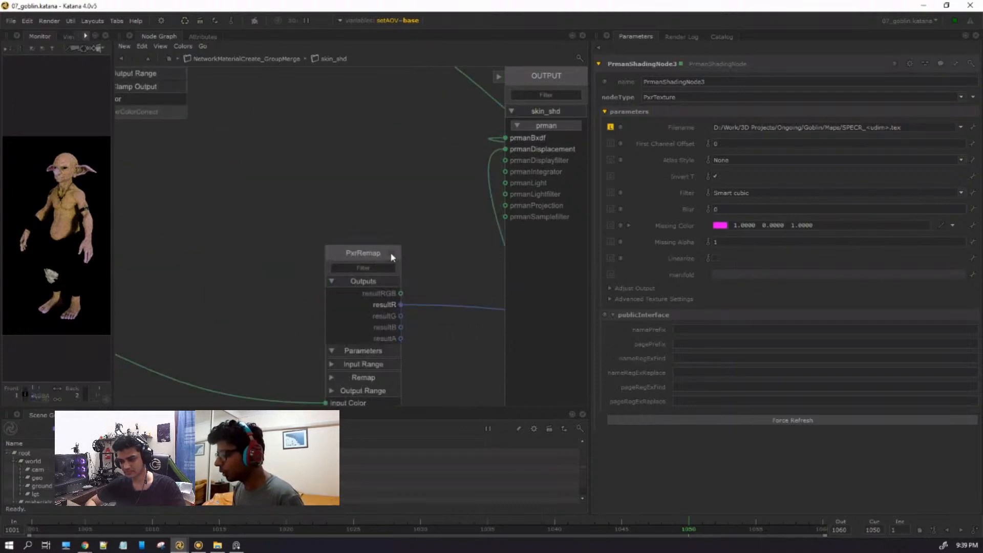
left_click(391, 252)
left_click(614, 163)
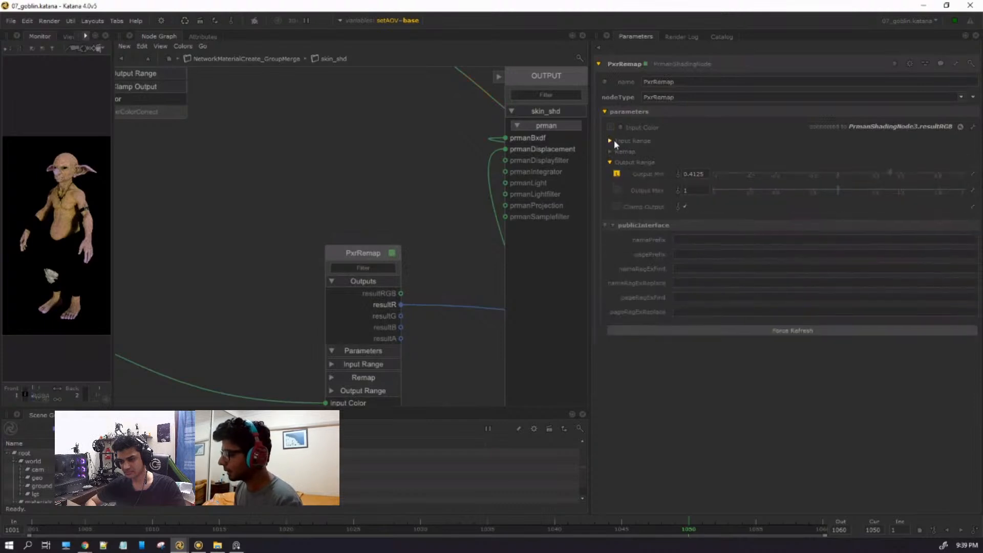
left_click(614, 139)
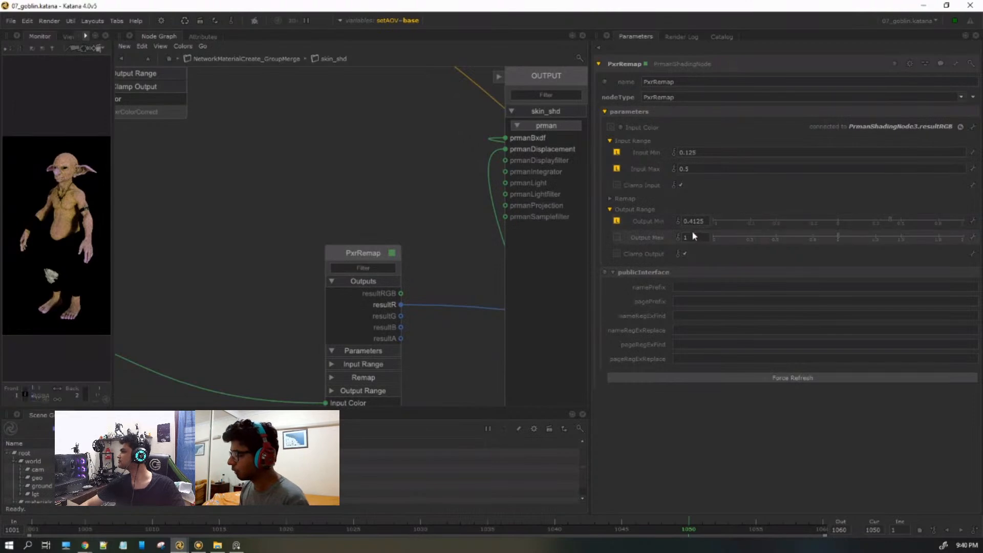
Follow PxrRemap's resultR connection to the primary specular roughness of the surface shader.
scroll(313, 223, "down", 4)
scroll(357, 236, "up", 2)
middle_click_drag(364, 241, 279, 231)
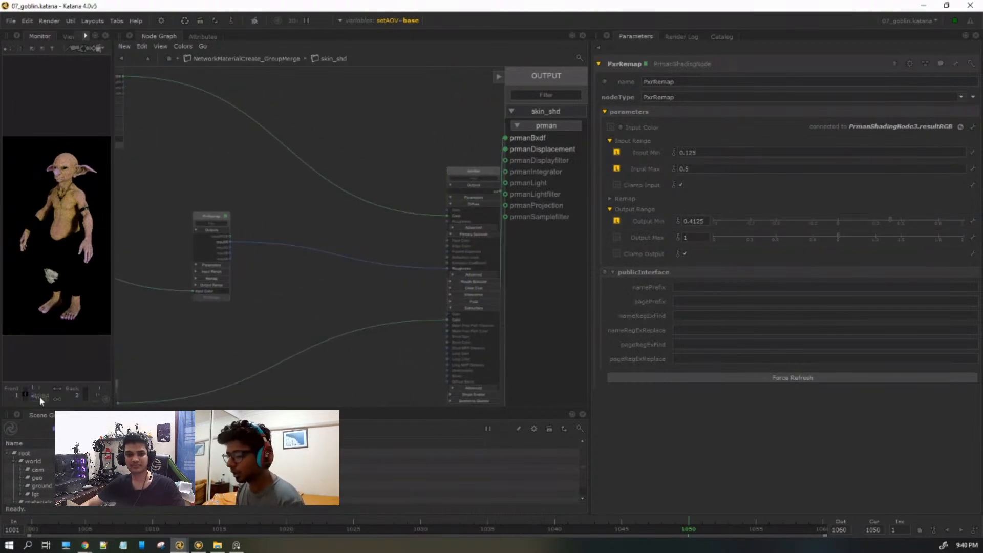
scroll(369, 284, "down", 3)
middle_click_drag(375, 293, 358, 230)
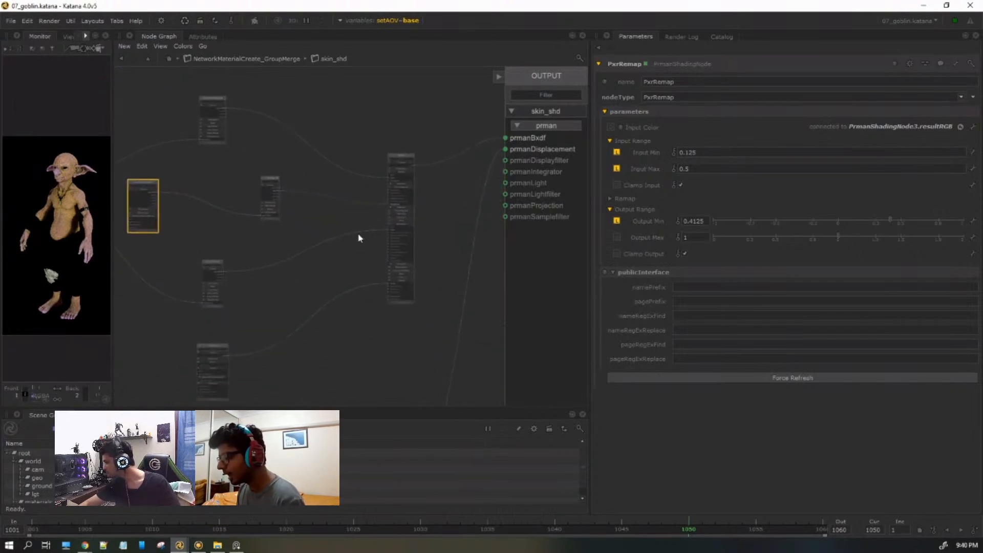
Open the PxrBump node's parameters and expand its Texture settings to check the filename.
scroll(392, 282, "up", 4)
scroll(271, 340, "down", 2)
middle_click_drag(272, 341, 405, 256)
middle_click_drag(137, 356, 312, 283)
scroll(304, 283, "up", 3)
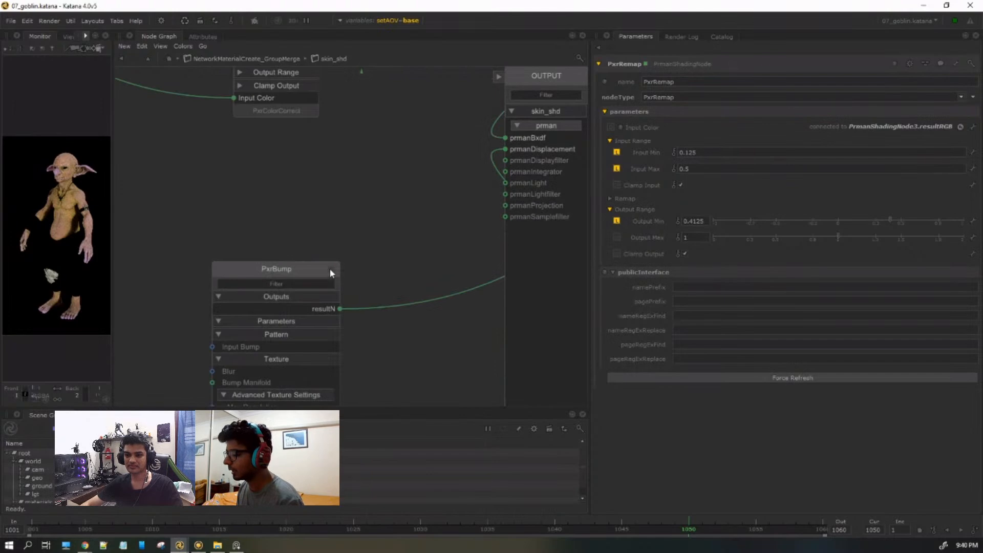
left_click(331, 269)
left_click(628, 167)
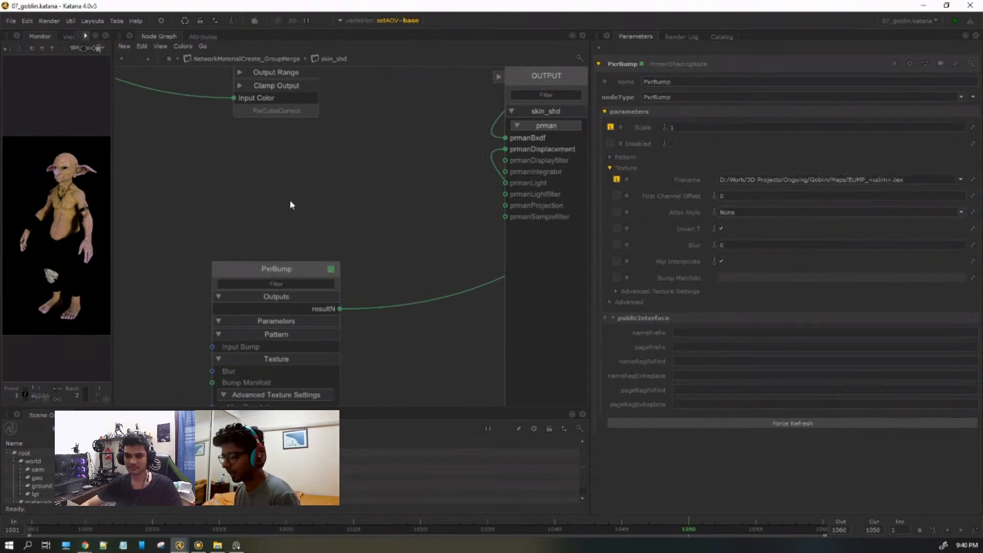
Follow the bump connection to the surface shader and open the skinMat node's parameters.
scroll(327, 221, "down", 5)
middle_click_drag(327, 238, 206, 342)
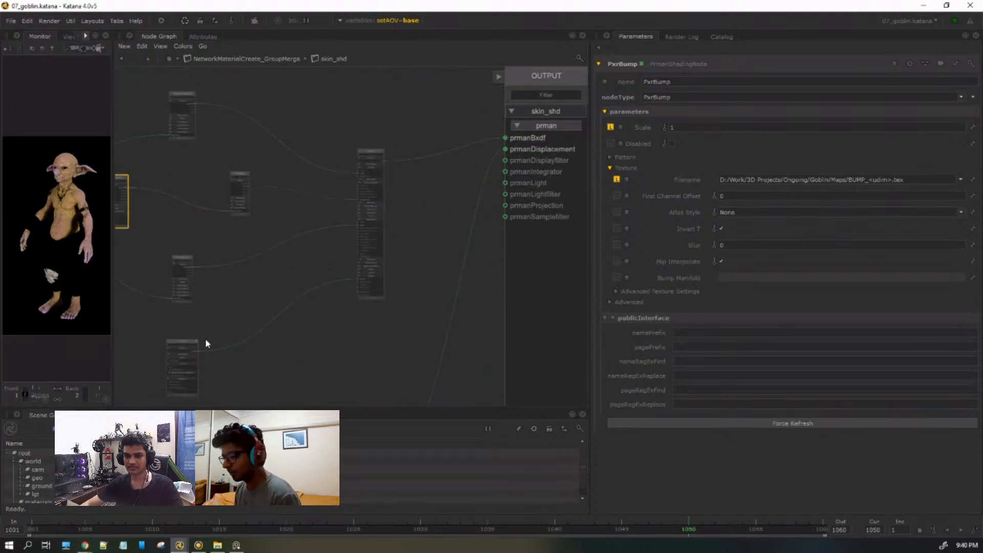
middle_click_drag(392, 171, 327, 283)
scroll(317, 269, "up", 4)
scroll(315, 260, "up", 5)
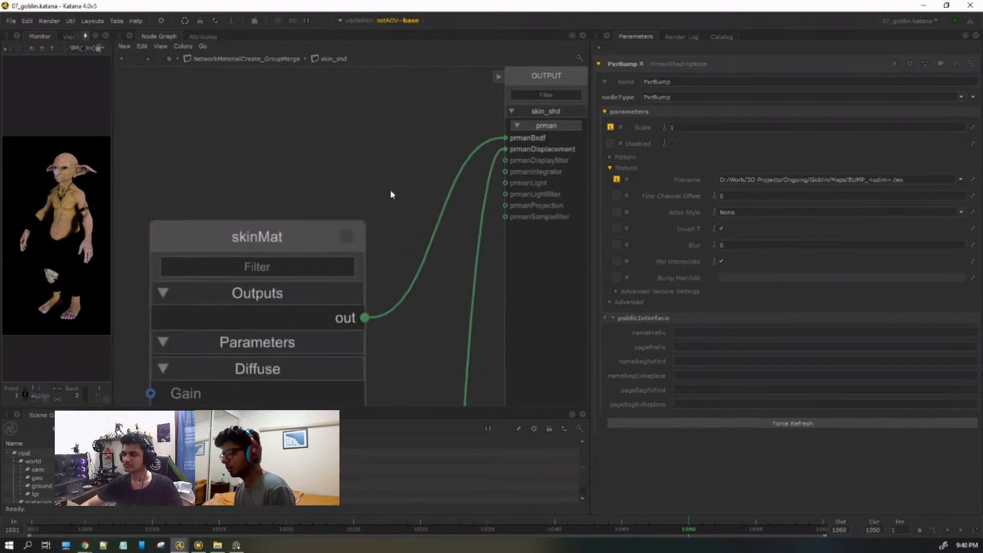
left_click(351, 236)
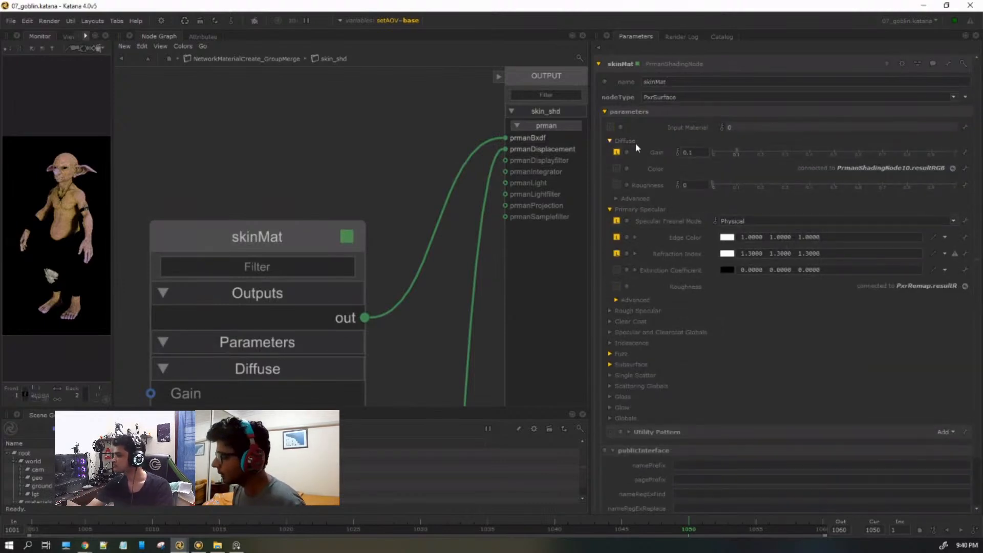
Check skinMat's diffuse Gain, collapse Primary Specular, and reveal the expression driving the Gain in the Subsurface settings.
left_click(700, 153)
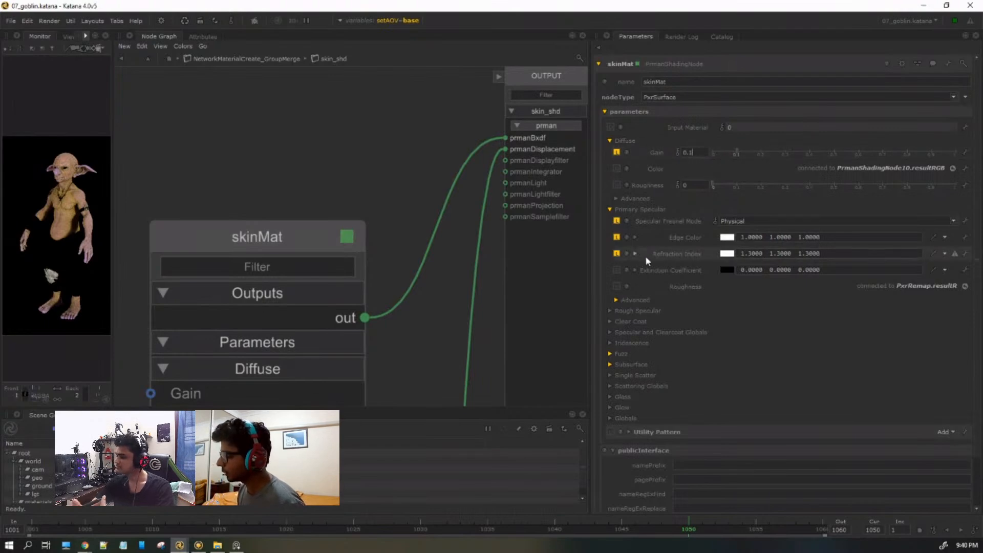
left_click(623, 209)
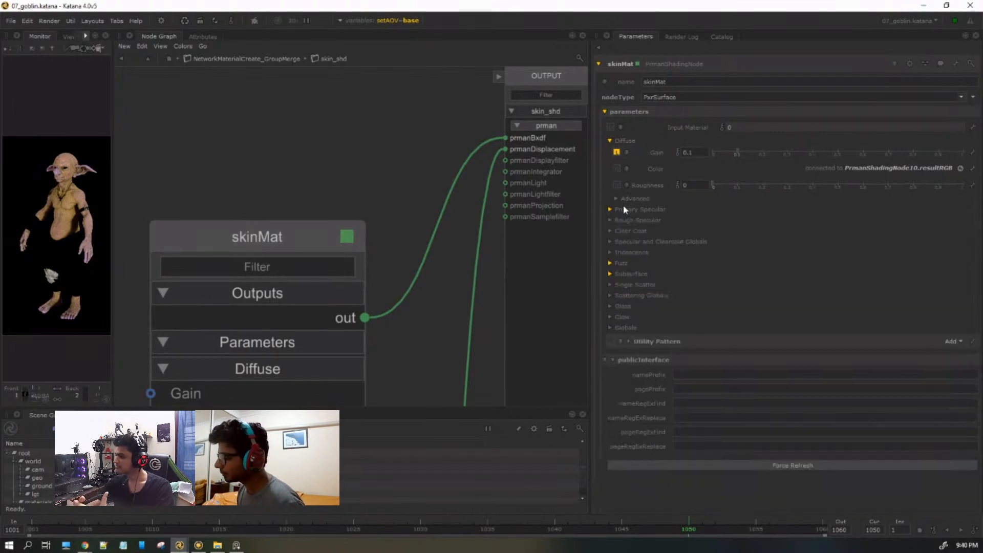
left_click(627, 273)
left_click(736, 305)
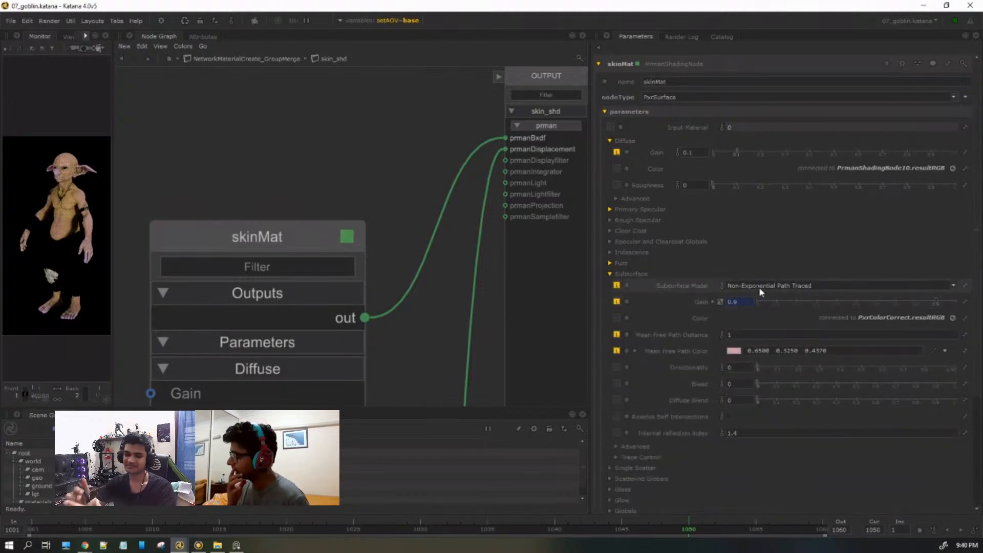
left_click(712, 302)
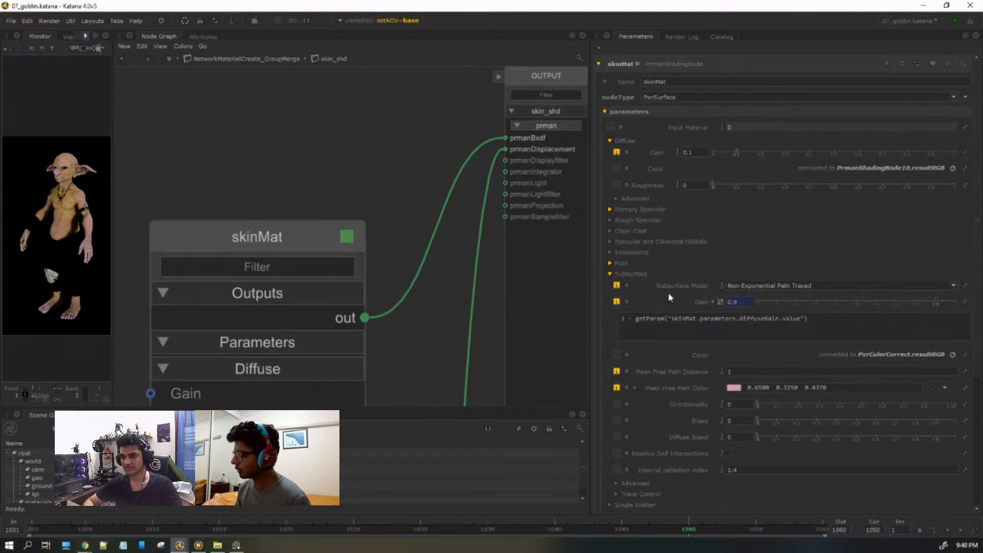
Test skinMat's diffuse Gain at 0.7 to see how the linked subsurface Gain responds, and set it back to 0.1.
double_click(689, 153)
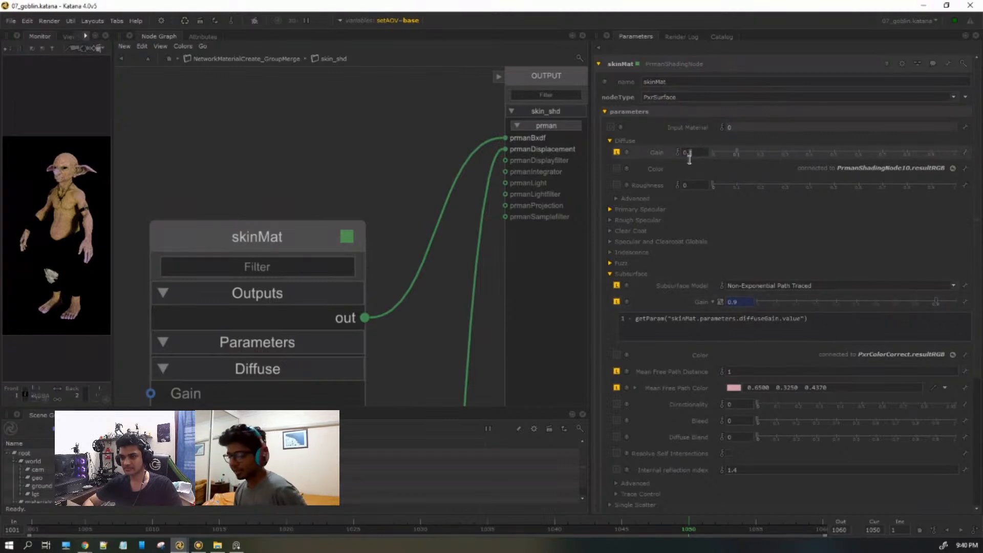
type(".7")
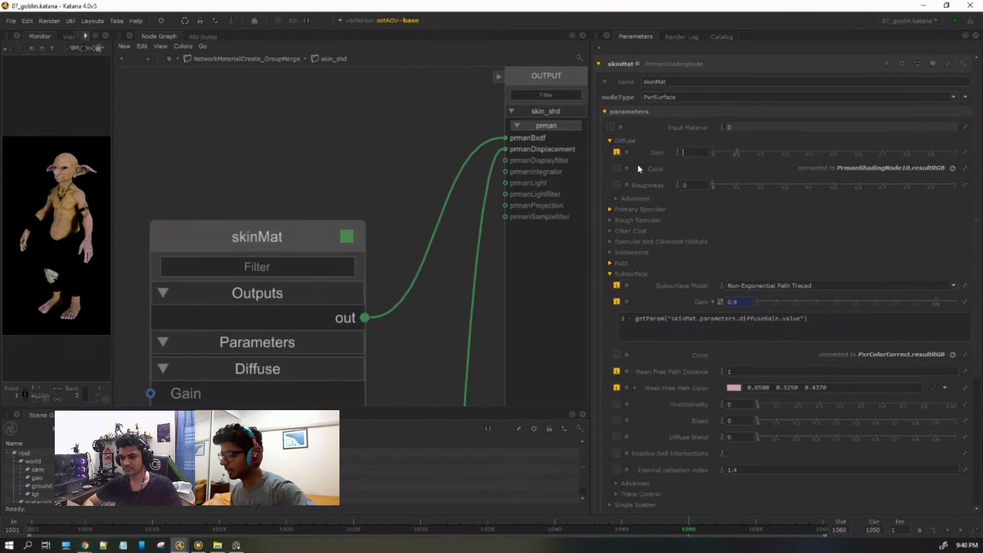
key("Return")
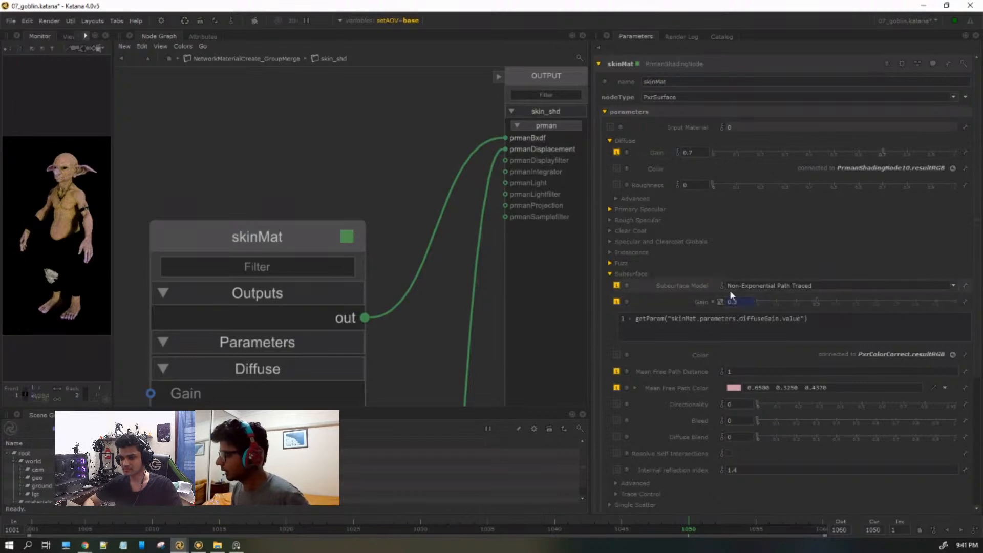
left_click(697, 153)
key("BackSpace")
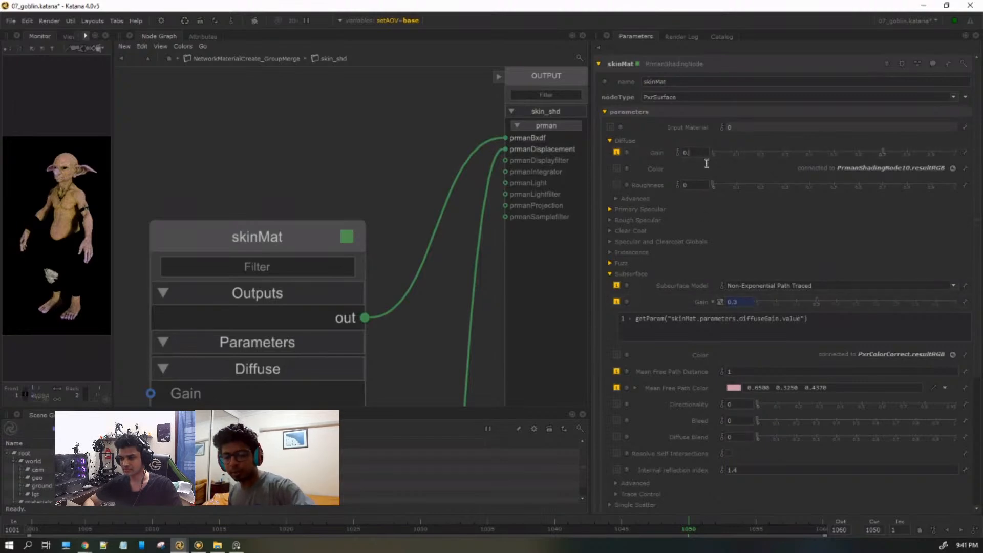
type("1")
key("Return")
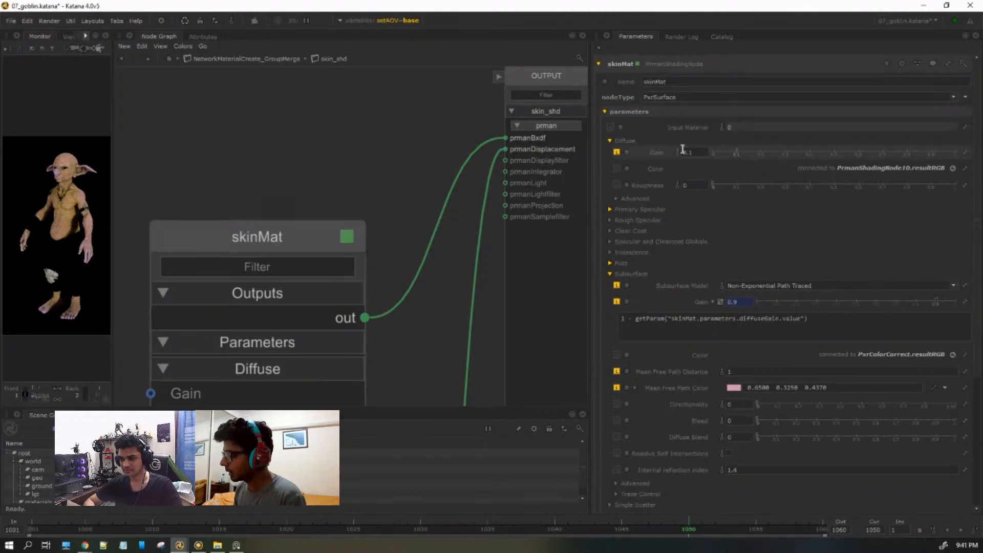
Collapse the Diffuse settings and the Gain expression, and review the Subsurface Model options, keeping Non-Exponential Path Traced.
left_click(630, 140)
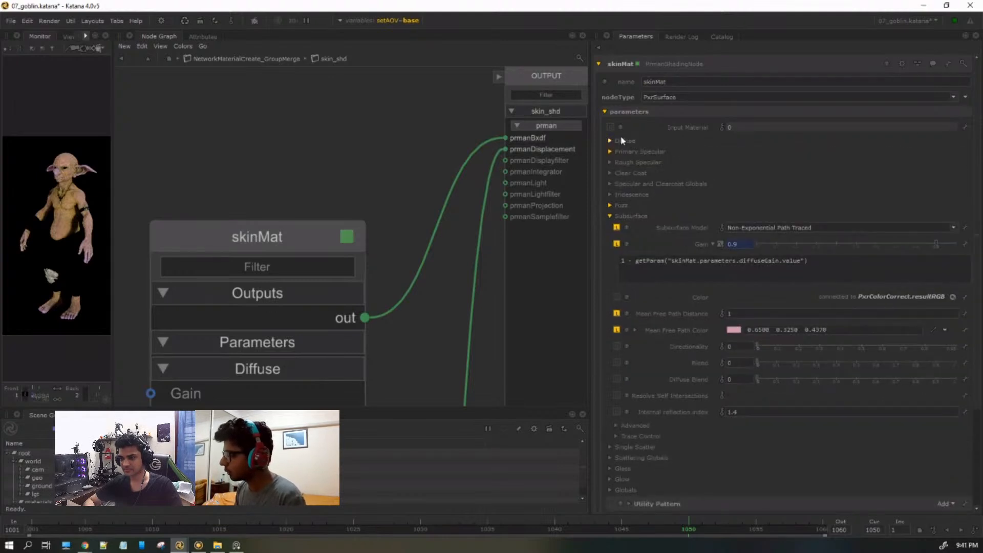
left_click(711, 244)
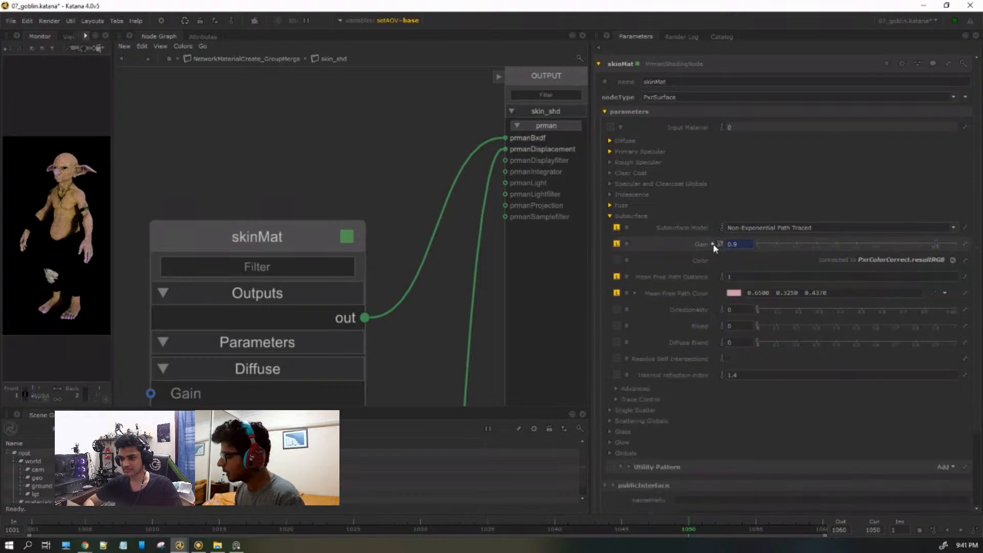
left_click(748, 227)
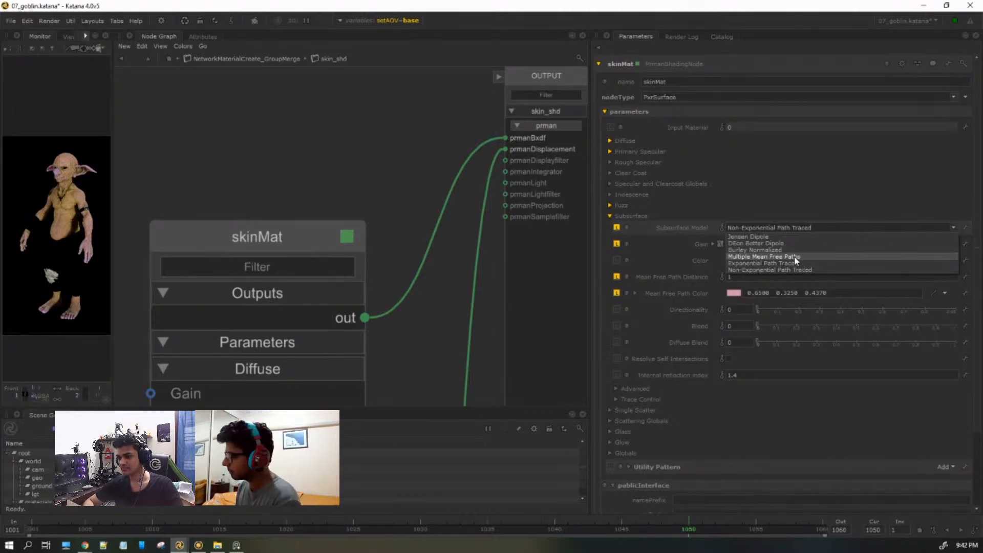
left_click(808, 270)
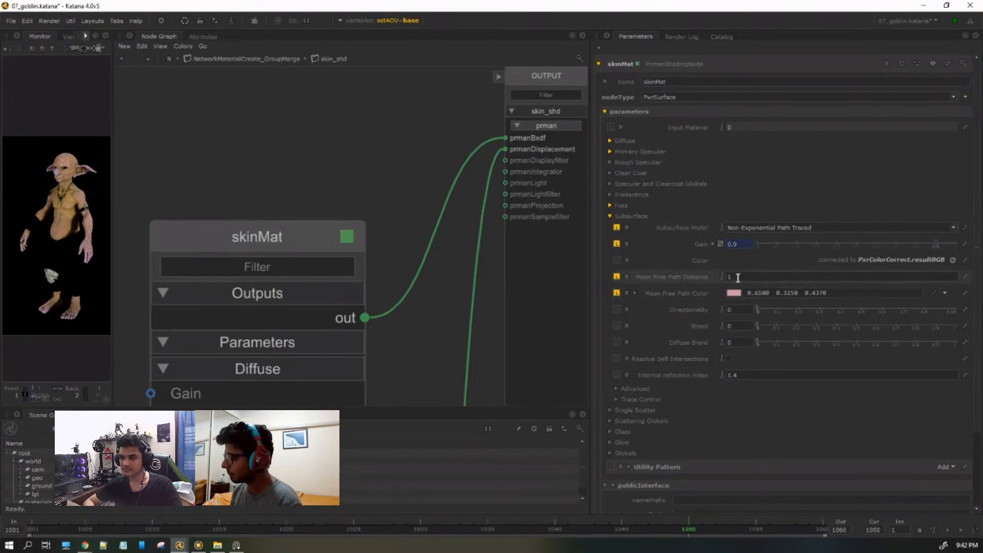
Expand skinMat's Mean Free Path Color and show its HSV sliders.
left_click(616, 277)
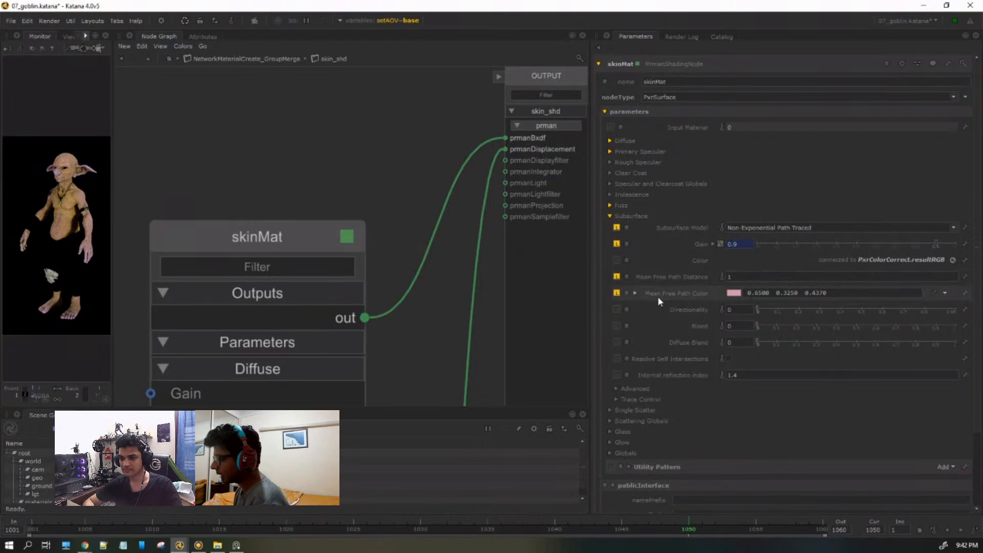
left_click(635, 293)
left_click(678, 308)
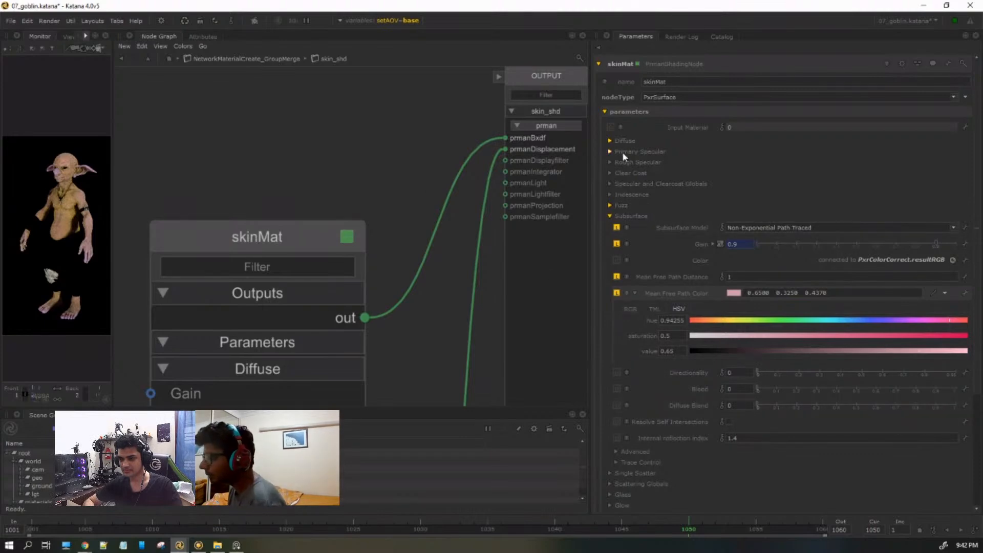
Expand skinMat's Globals settings to check the Bump connection, and collapse the Mean Free Path Color sliders.
scroll(656, 456, "down", 3)
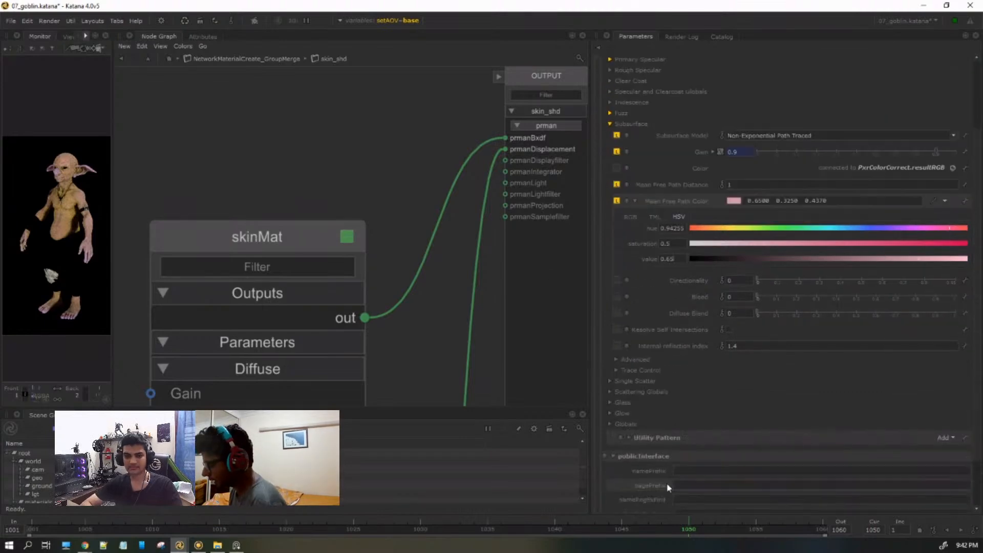
left_click(633, 424)
scroll(660, 435, "down", 3)
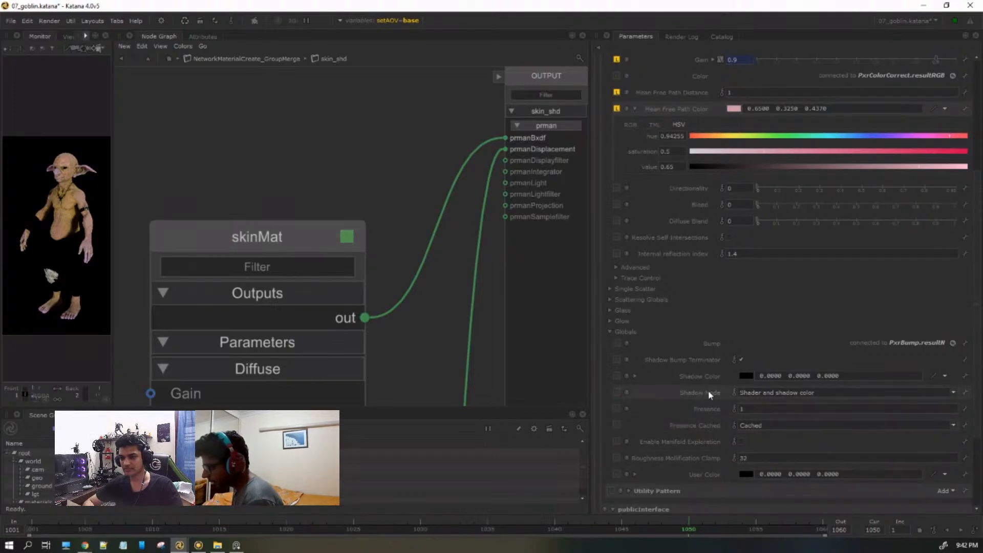
scroll(688, 407, "up", 2)
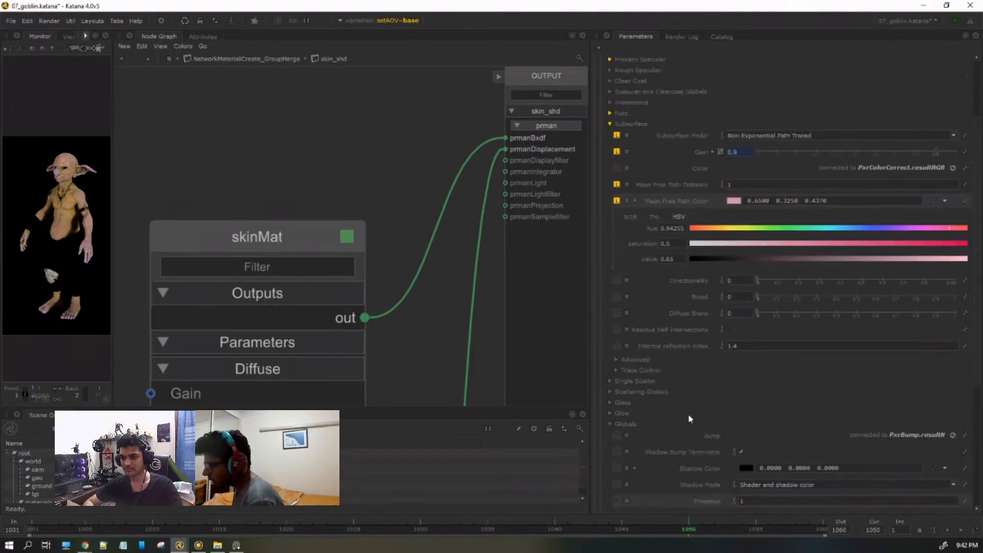
scroll(673, 447, "up", 2)
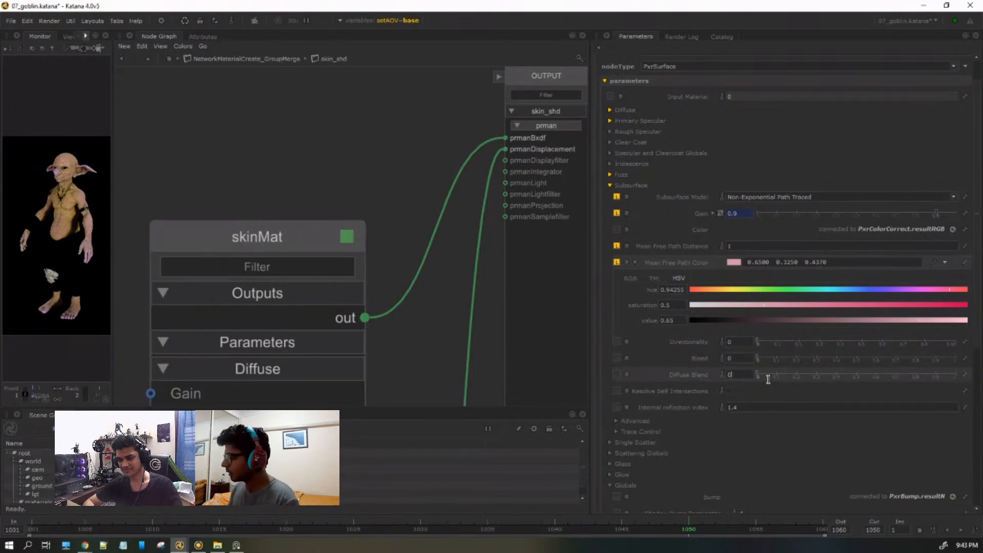
left_click(635, 262)
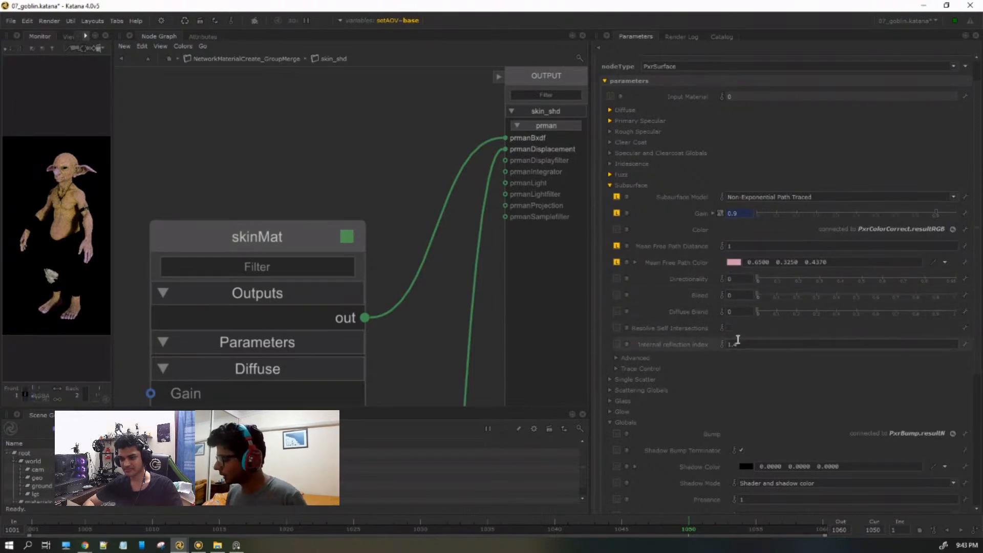
Check the Advanced and Trace Control settings under Subsurface, and collapse the Subsurface section.
left_click(652, 357)
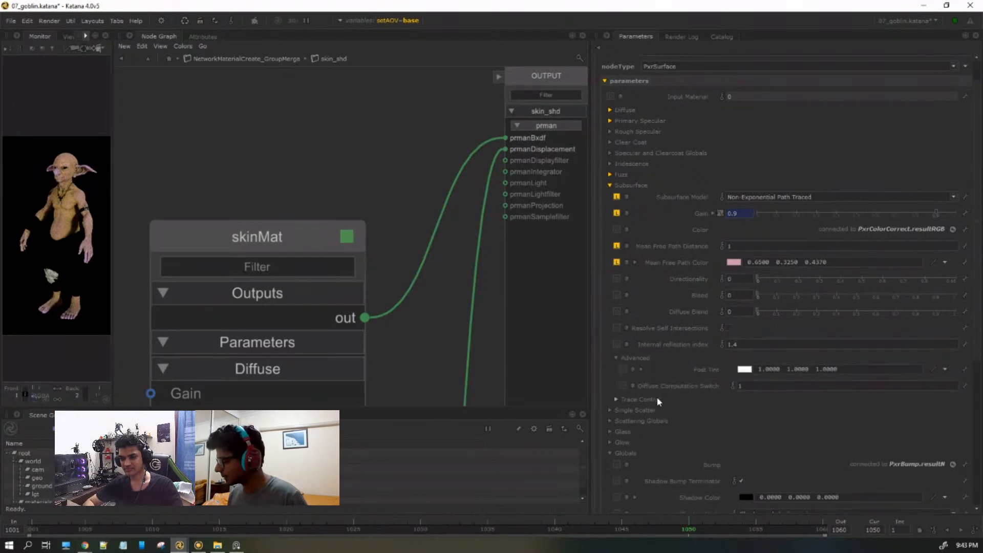
left_click(656, 398)
left_click(656, 399)
left_click(642, 359)
left_click(628, 185)
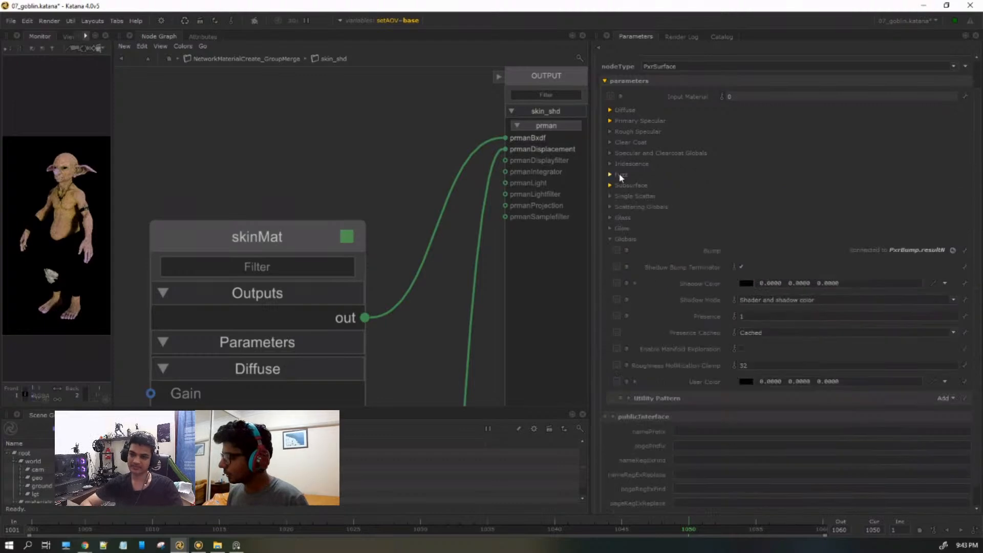
Expand skinMat's Primary Specular settings and review the Specular Fresnel Mode options, keeping Physical.
scroll(622, 186, "up", 1)
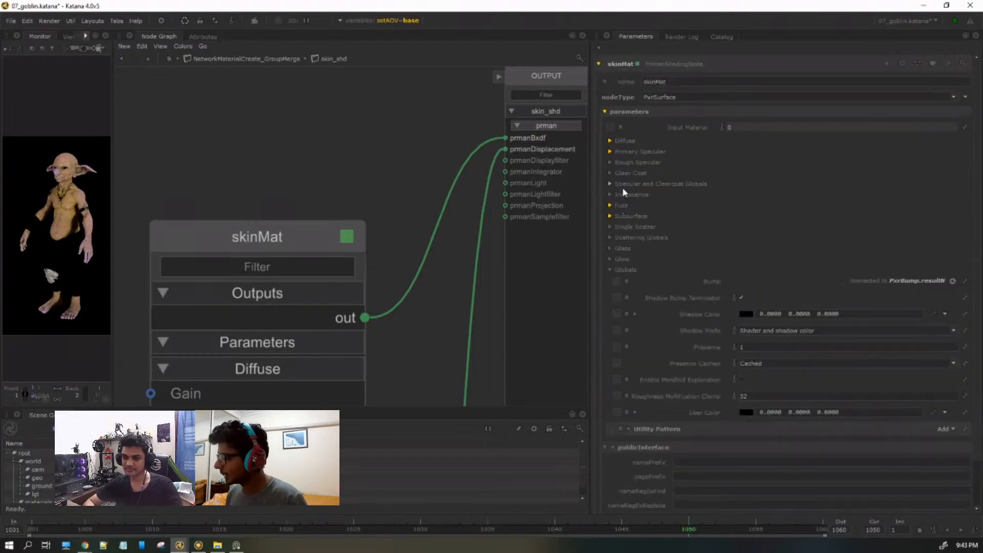
left_click(640, 151)
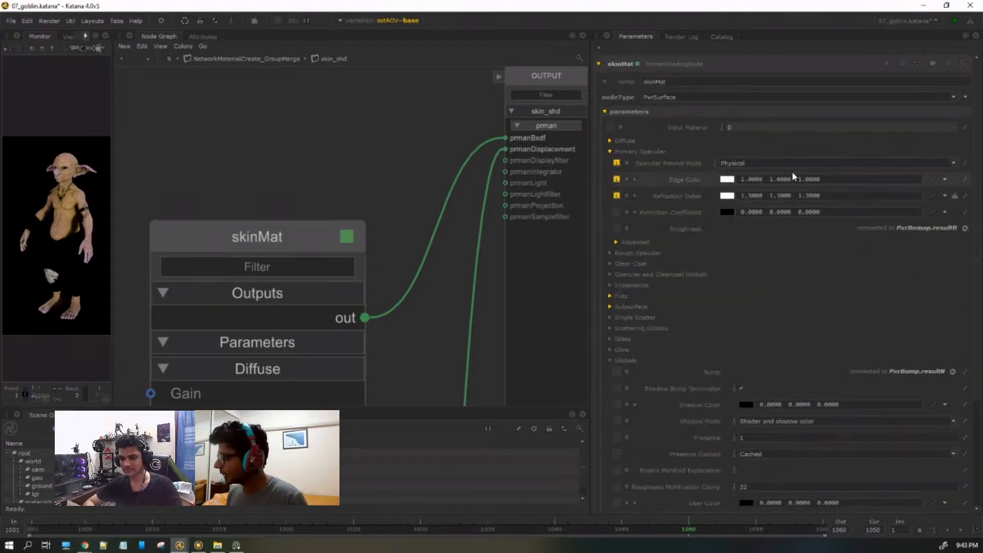
left_click(747, 163)
left_click(747, 163)
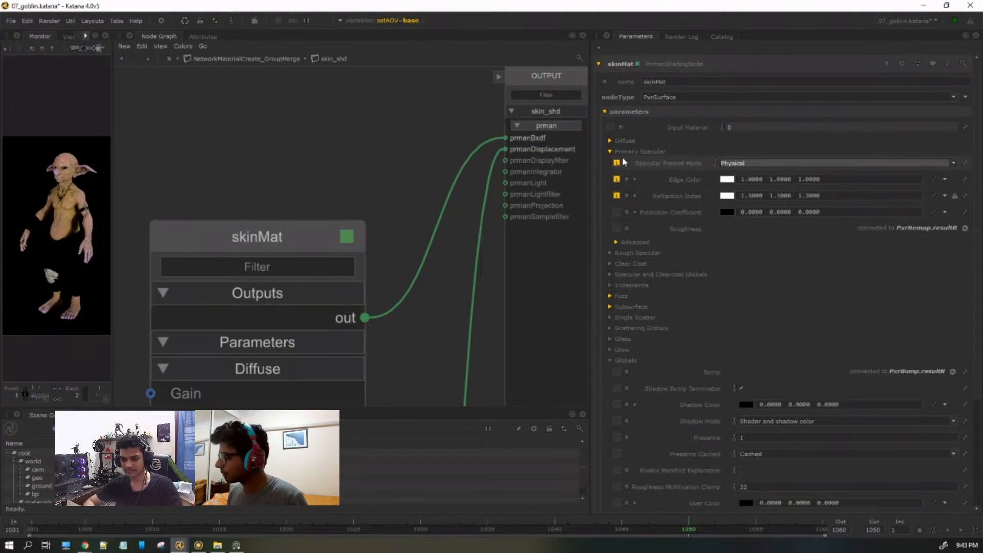
left_click(617, 163)
left_click(754, 164)
left_click(750, 172)
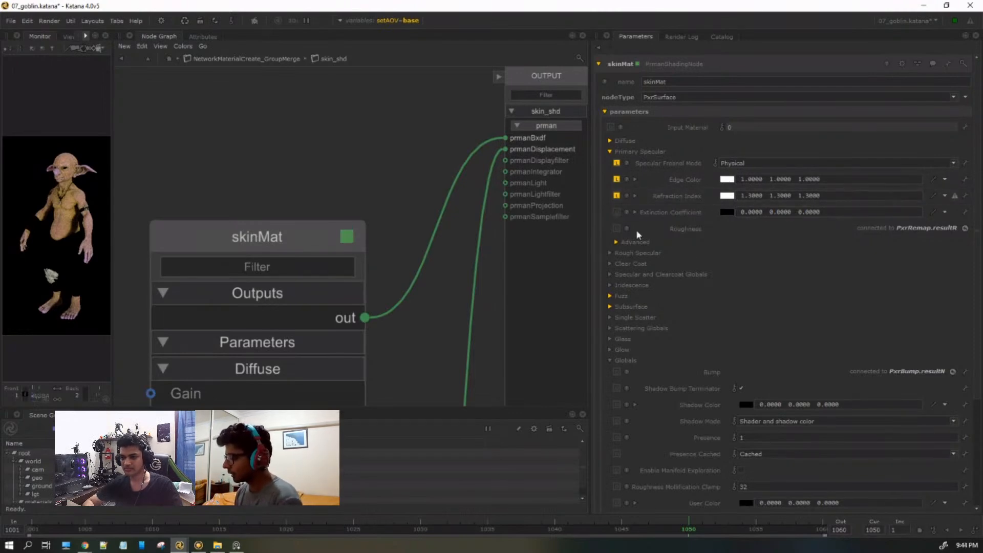
Review the Specular Model options in Primary Specular's Advanced settings, keeping Ggx, and collapse the Advanced settings.
left_click(627, 240)
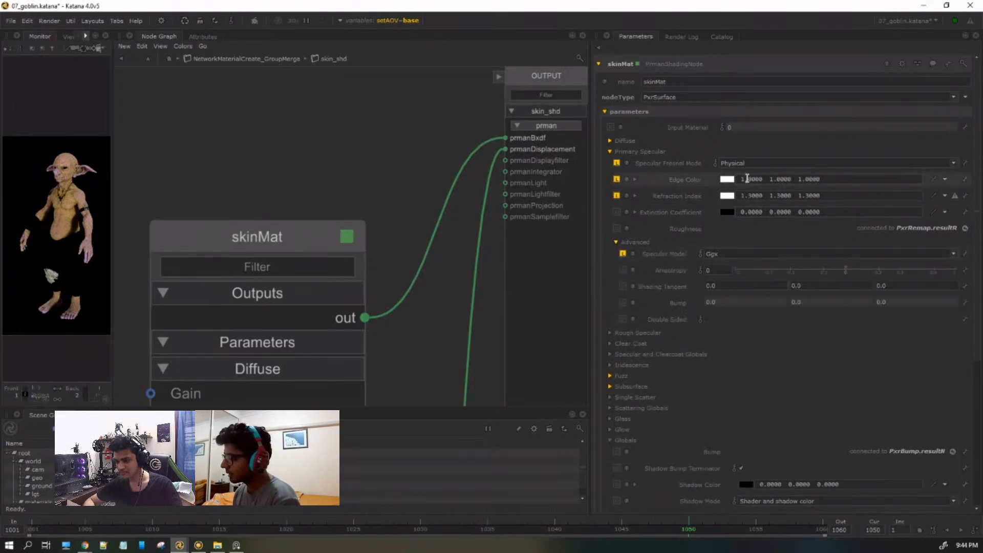
left_click(634, 389)
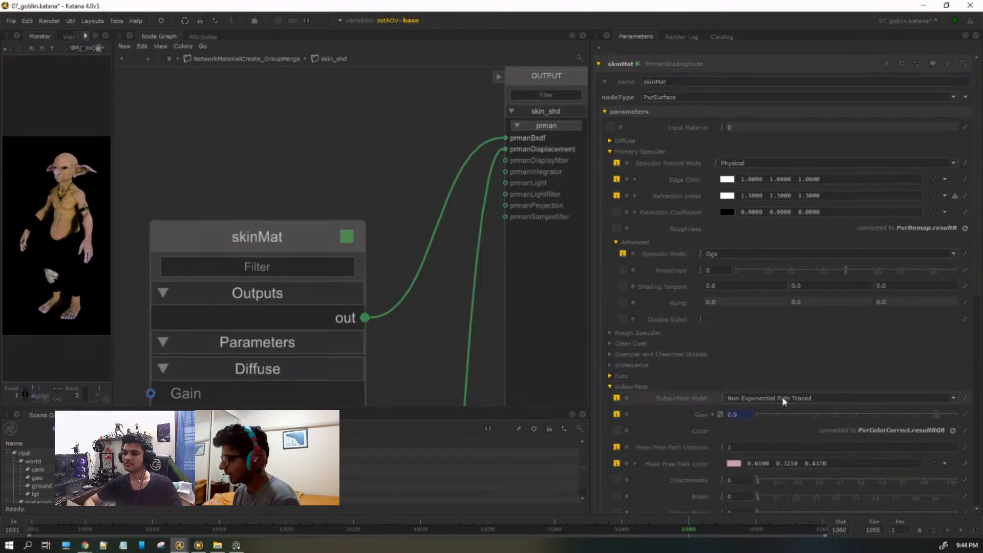
left_click(623, 386)
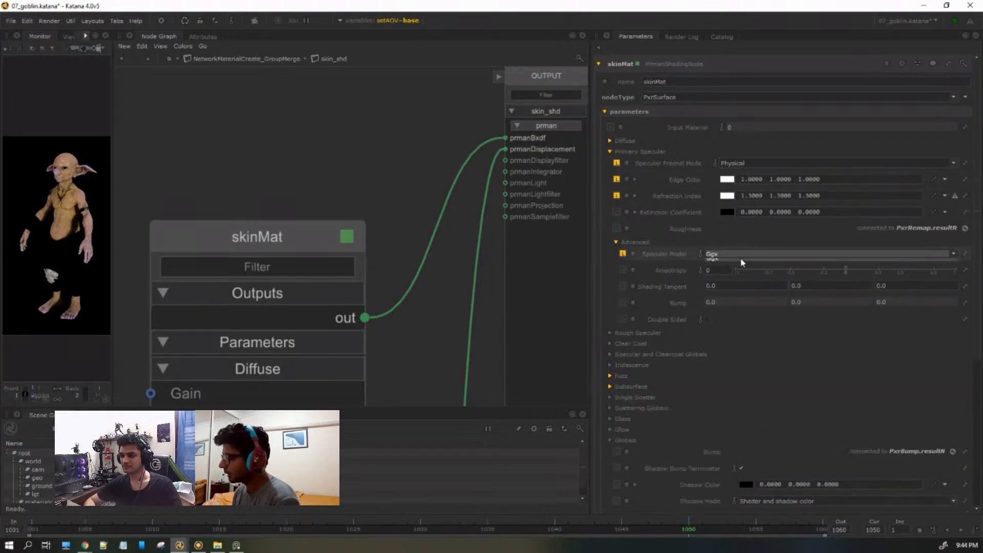
left_click(742, 255)
left_click(733, 269)
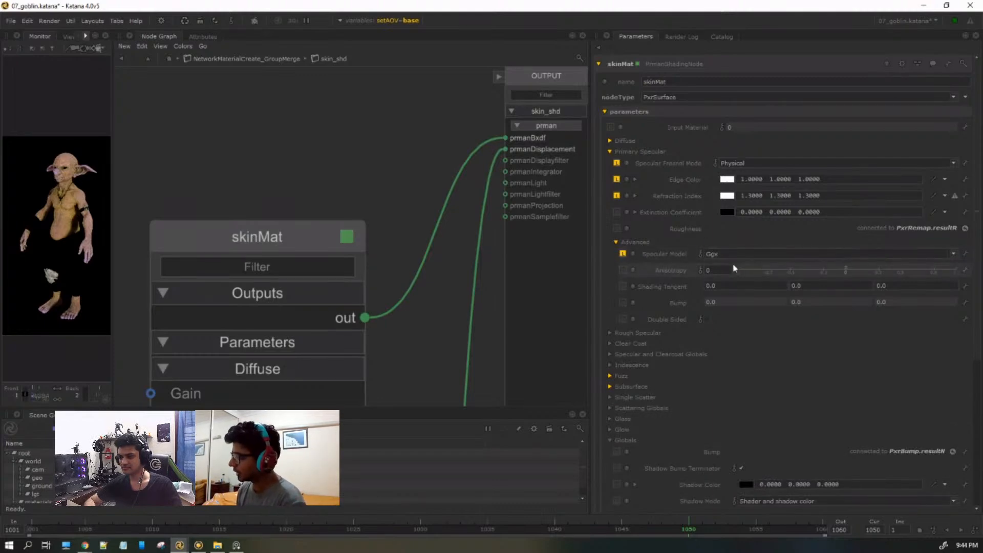
left_click(635, 242)
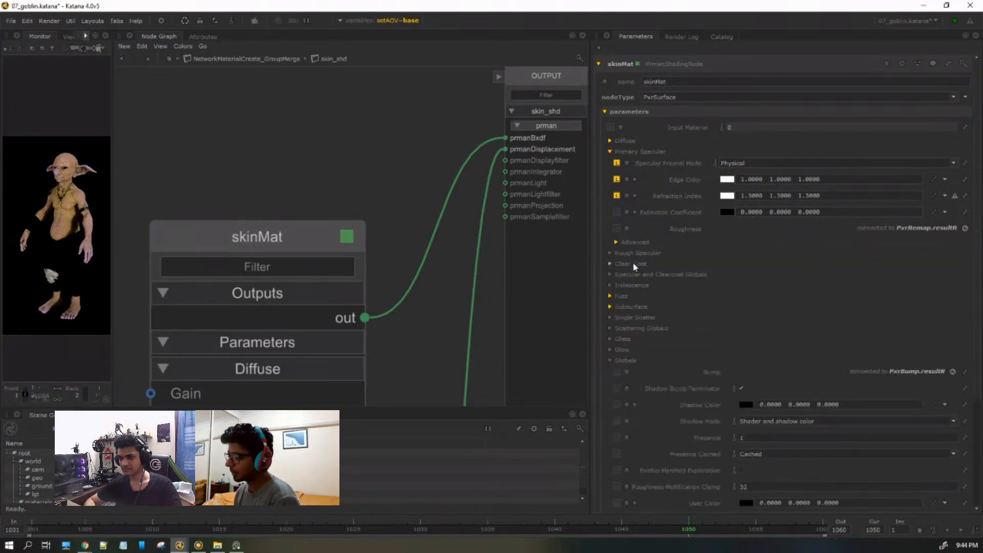
mouse_move(674, 199)
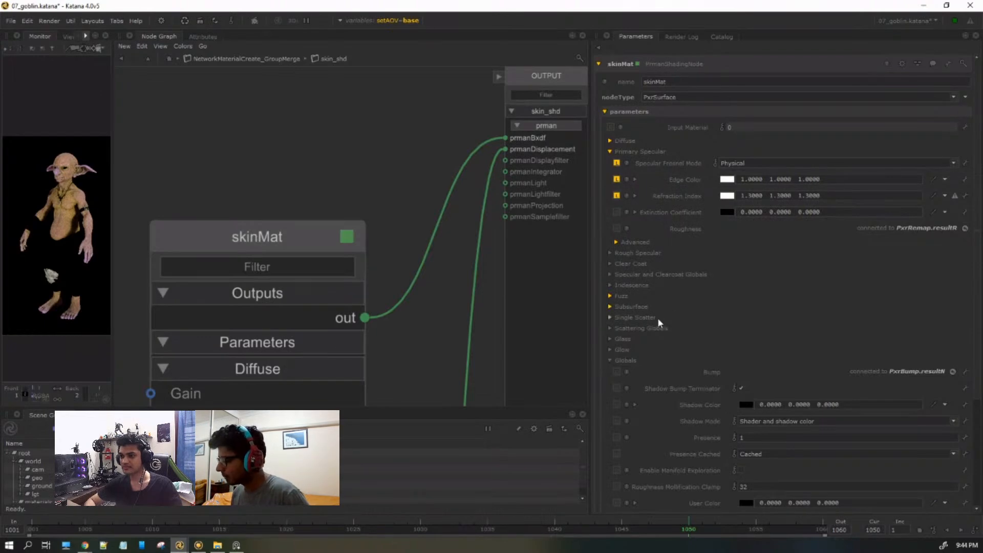
scroll(659, 318, "down", 3)
scroll(661, 295, "up", 3)
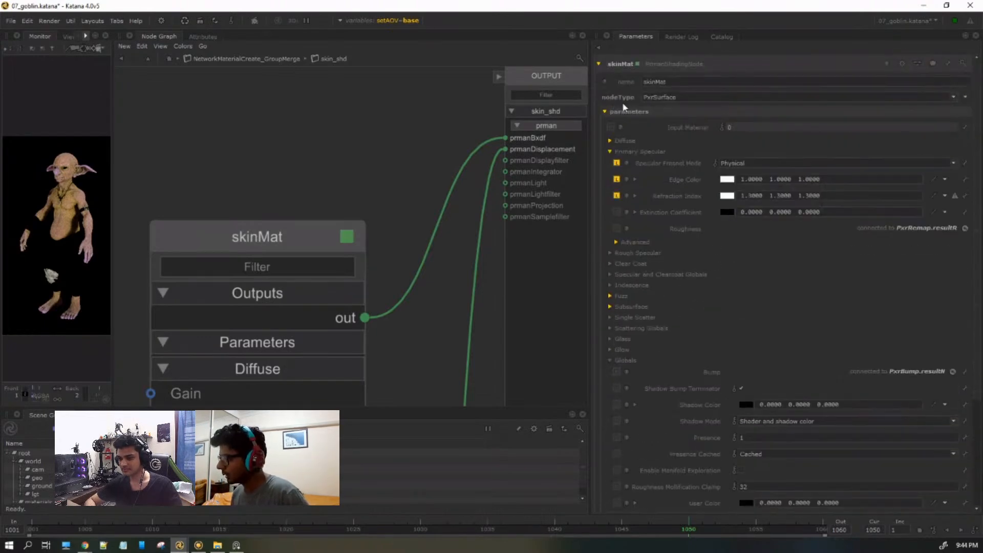
Return to the top-level node graph and look through the shaders listed in NetworkMaterialCreate_GroupMerge, from skin_shd to iris_shd.
left_click(168, 60)
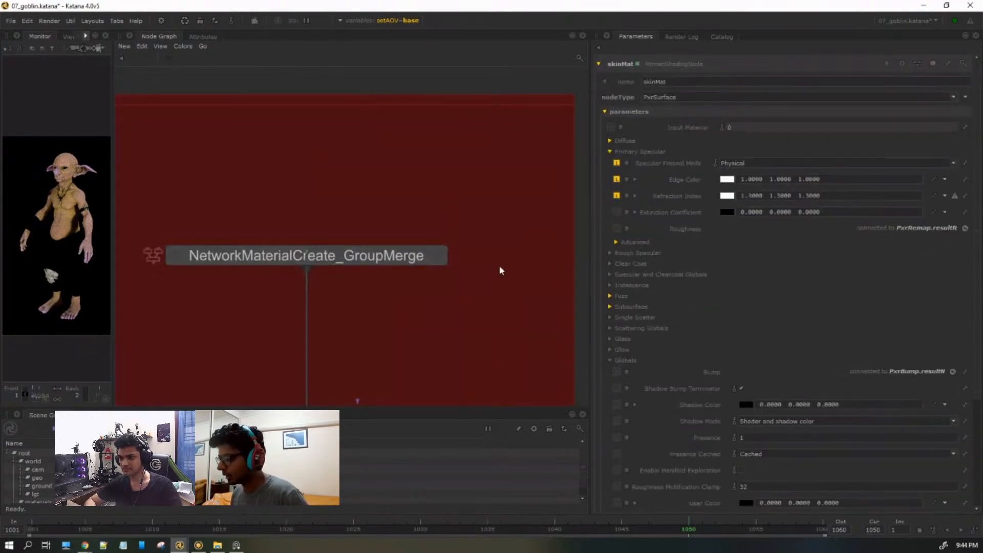
left_click(439, 257)
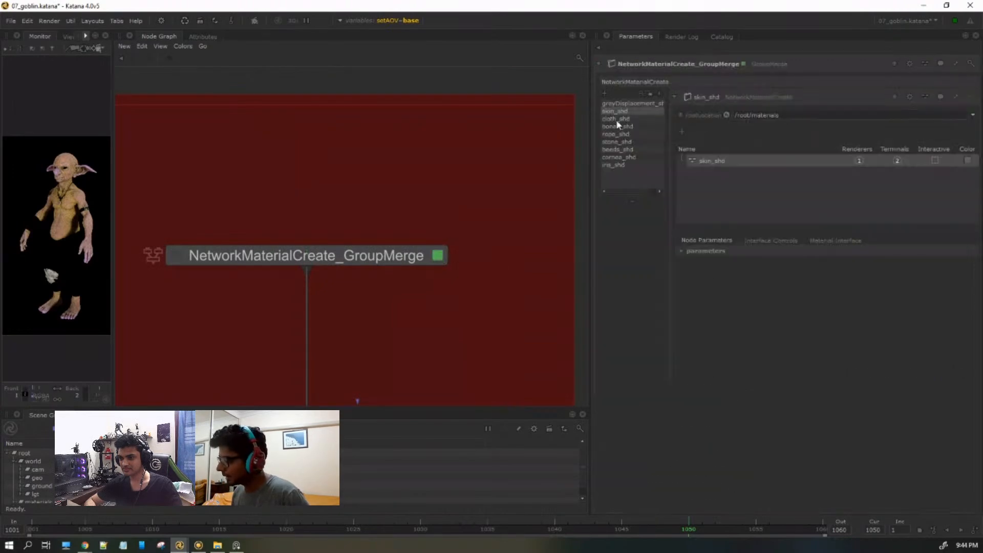
left_click_drag(617, 184, 620, 122)
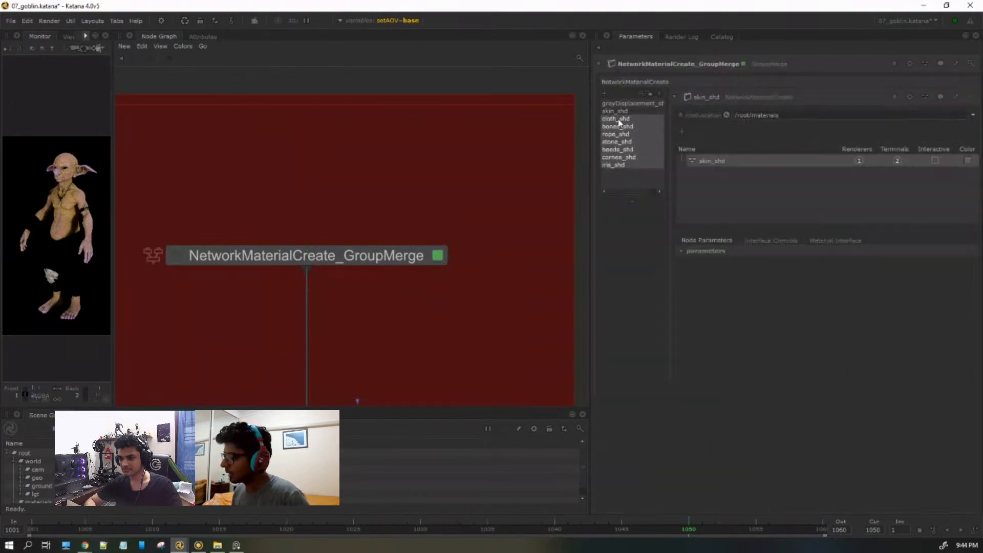
left_click(621, 112)
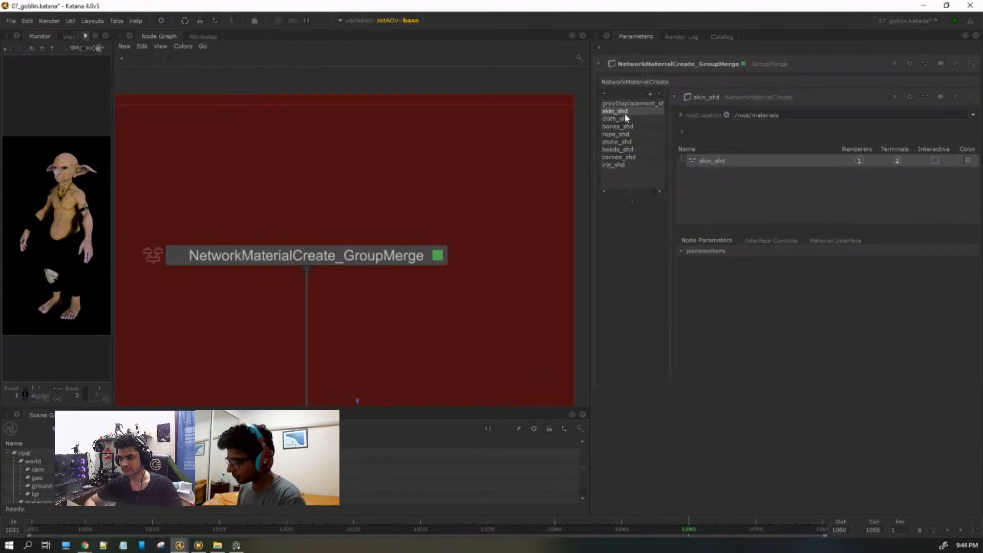
left_click(622, 164)
left_click(622, 157, "shift")
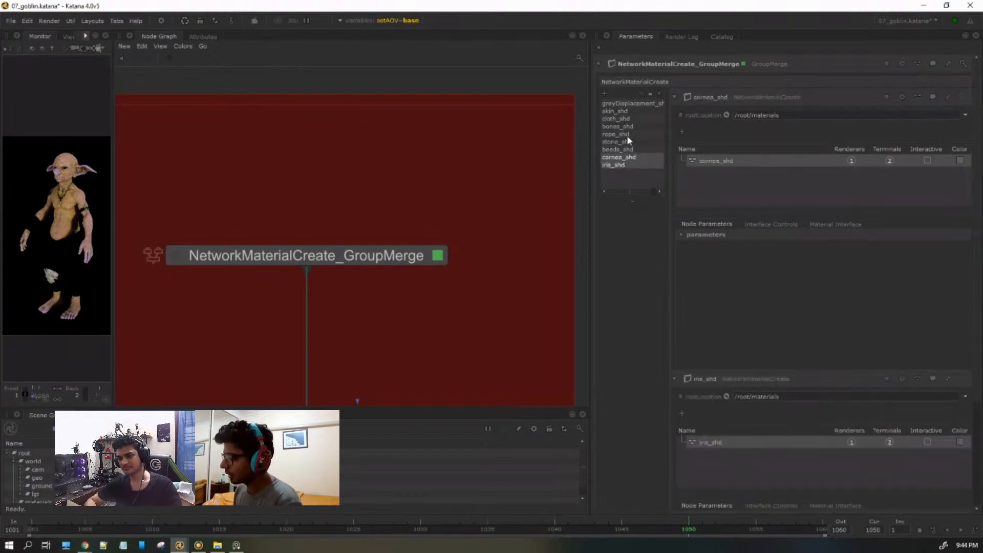
Enter the stone_shd network from the shader list and inspect the texture file path of PrmanShadingNode54.
left_click(627, 142)
right_click(626, 141)
left_click(682, 281)
scroll(372, 198, "down", 3)
scroll(425, 252, "up", 3)
middle_click_drag(426, 252, 143, 385)
middle_click_drag(320, 317, 394, 389)
middle_click_drag(140, 263, 259, 282)
scroll(258, 276, "up", 10)
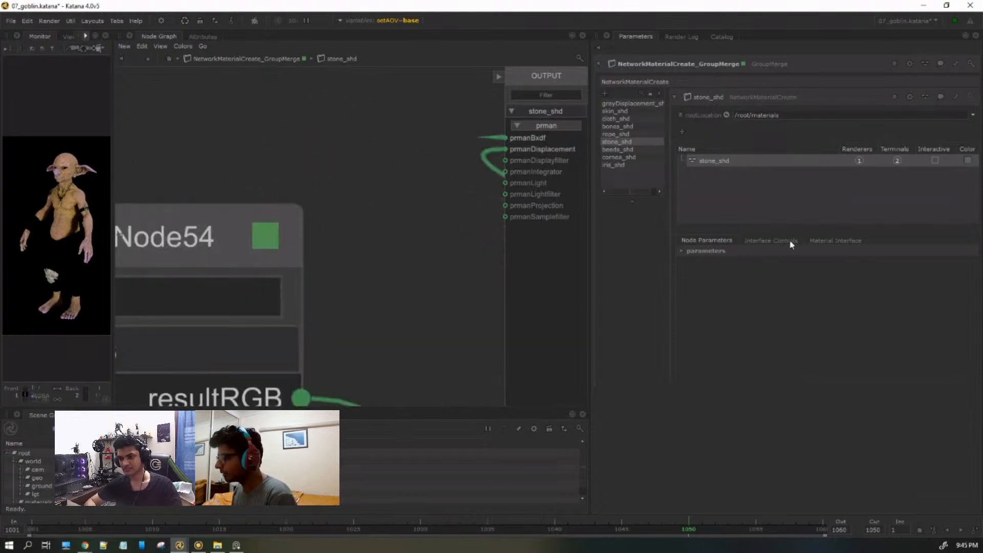
left_click_drag(931, 128, 970, 147)
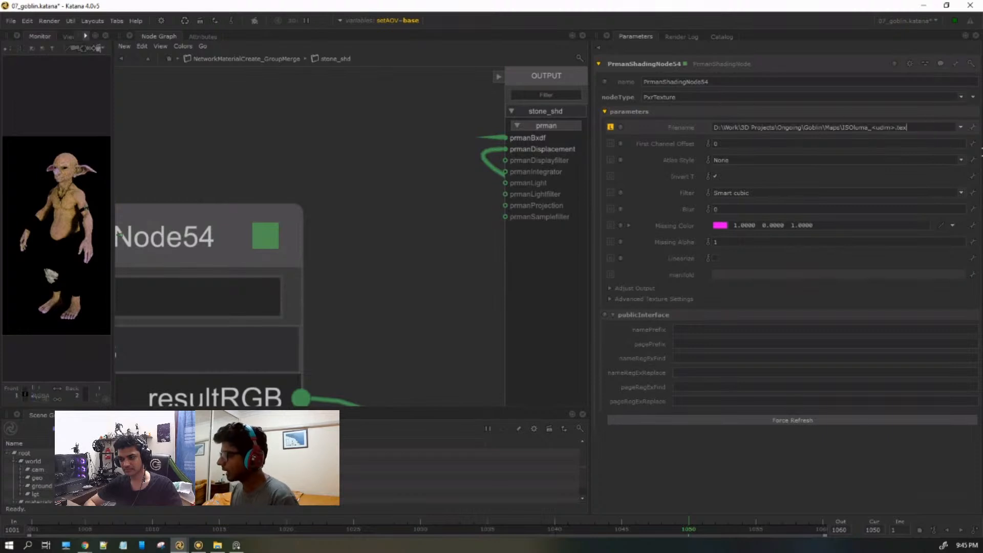
Follow the texture's connection through the stone_shd network to the Glow Gain input of the PxrSurface node.
scroll(369, 228, "down", 10)
scroll(402, 244, "up", 10)
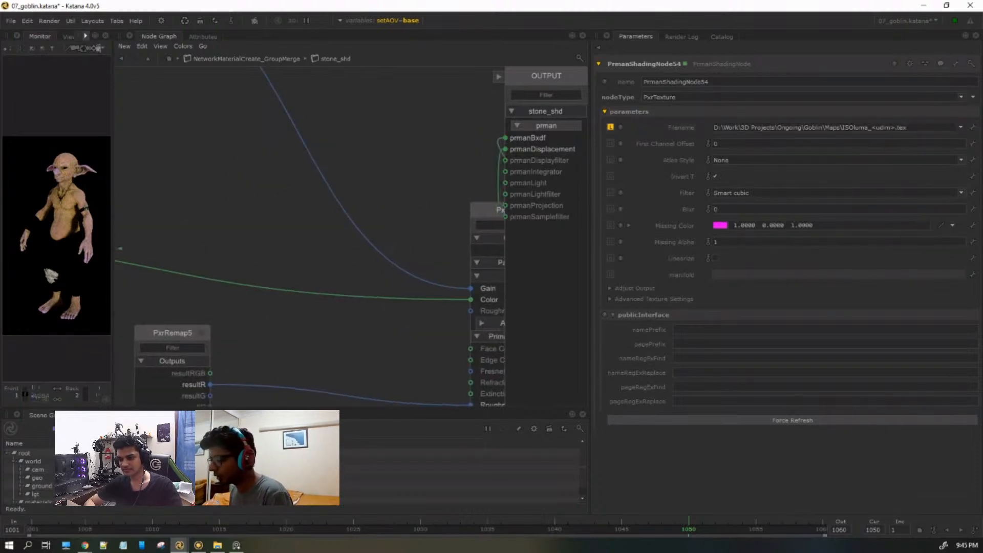
middle_click_drag(522, 311, 422, 300)
scroll(405, 281, "down", 10)
scroll(396, 321, "up", 10)
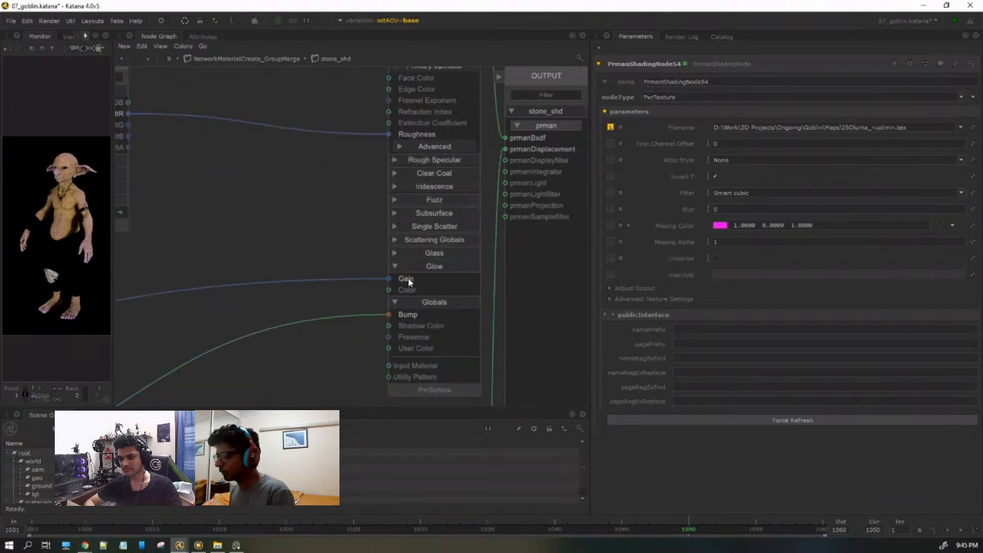
Switch the render monitor to the primary output and inspect the stone ornaments at the goblin's waist up close.
scroll(74, 251, "up", 3)
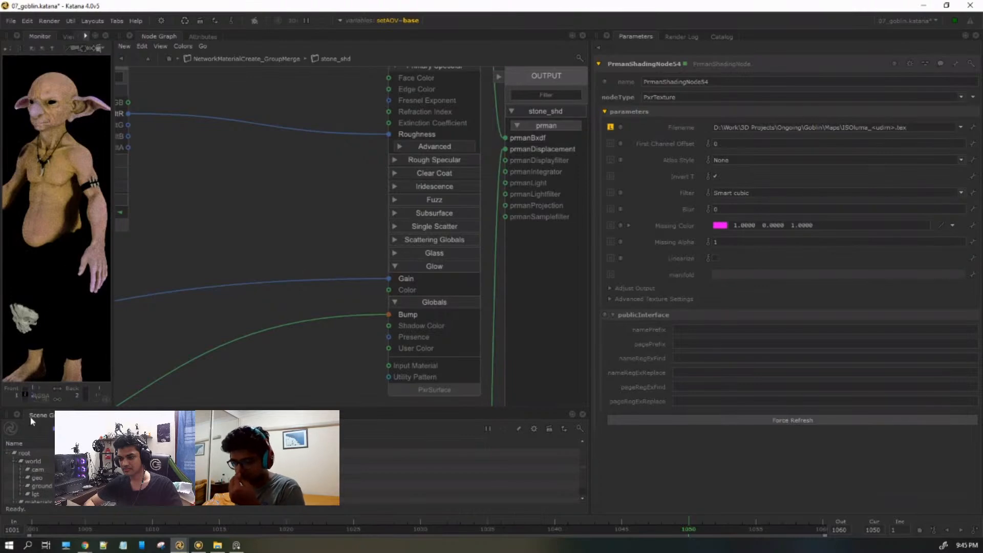
key("space")
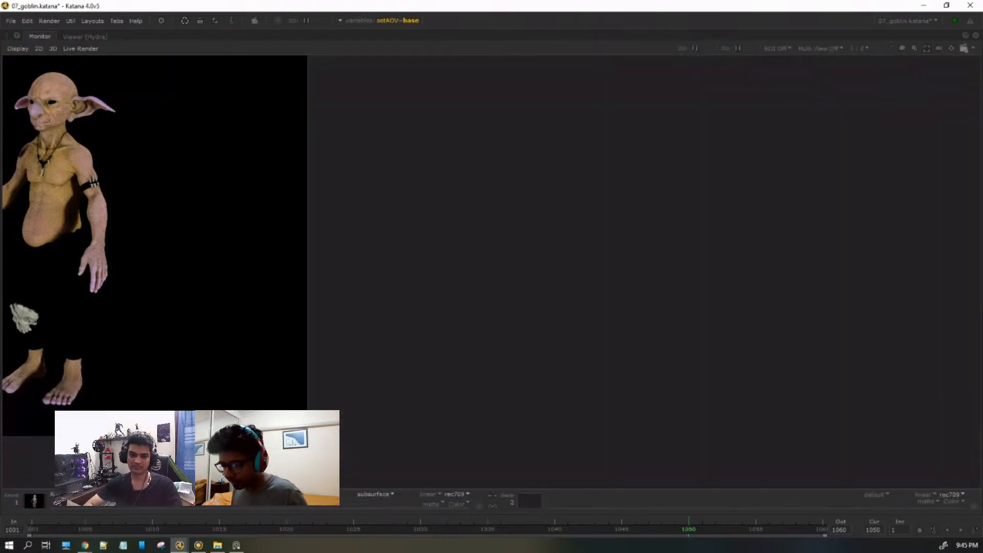
left_click(390, 494)
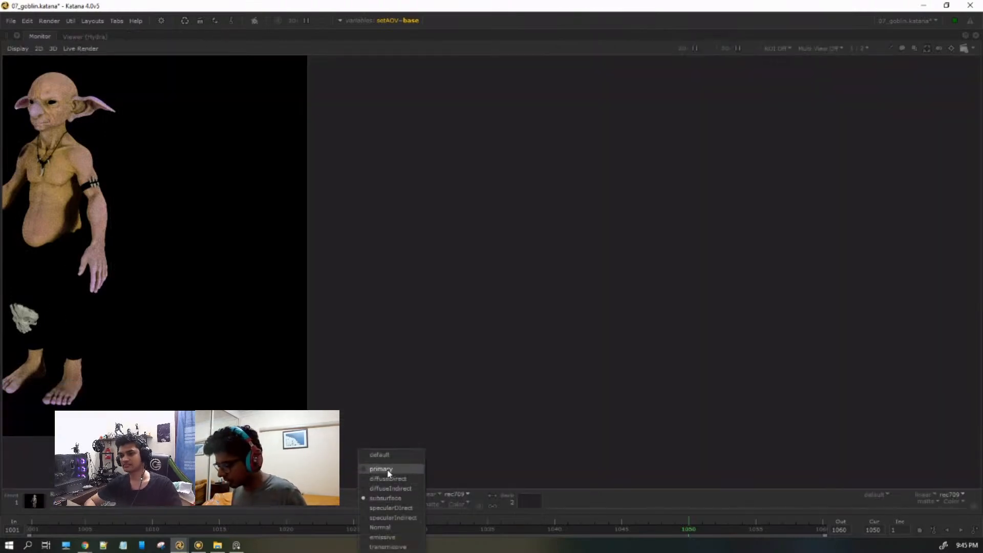
left_click(389, 470)
key("space")
middle_click_drag(86, 289, 53, 256)
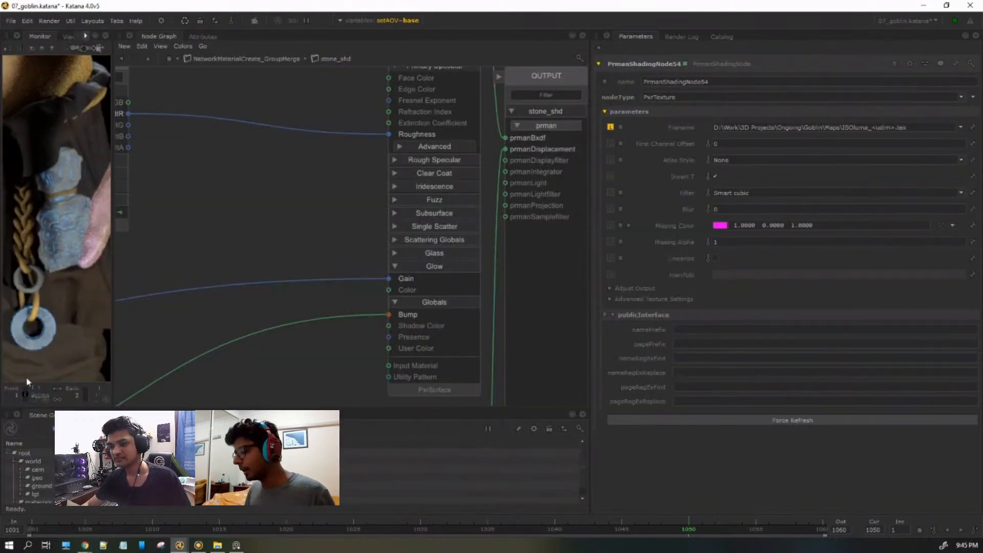
Maximize the render monitor and show the emissive output to inspect the glow on the stones.
key("space")
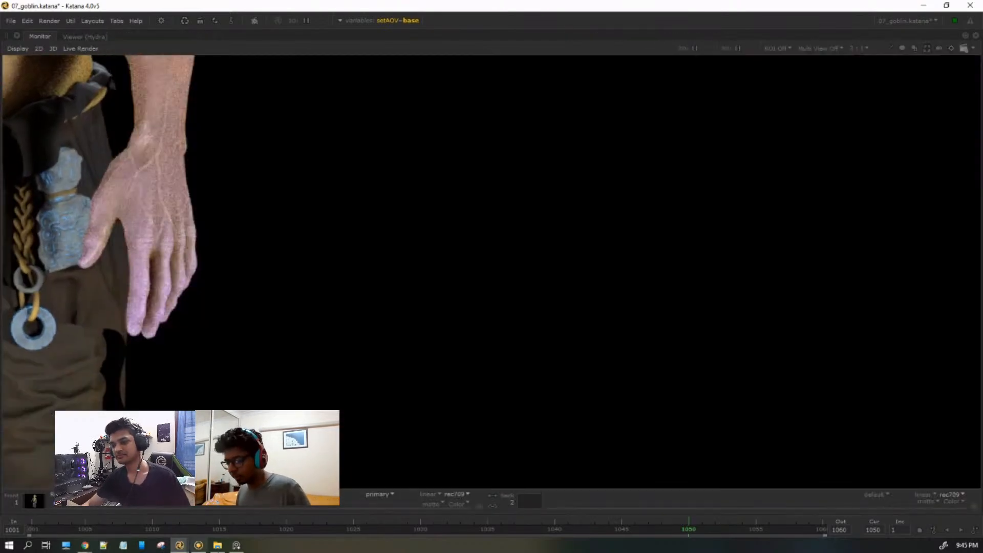
left_click(379, 496)
left_click(404, 540)
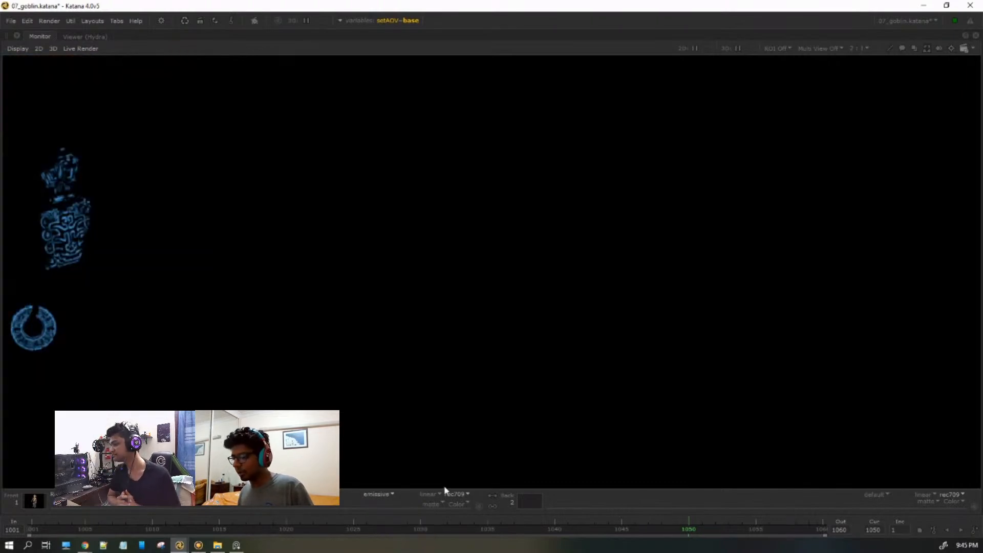
Show the primary output in the render monitor, and switch to diffuseDirect to inspect the stones without their glow.
left_click(378, 496)
left_click(395, 468)
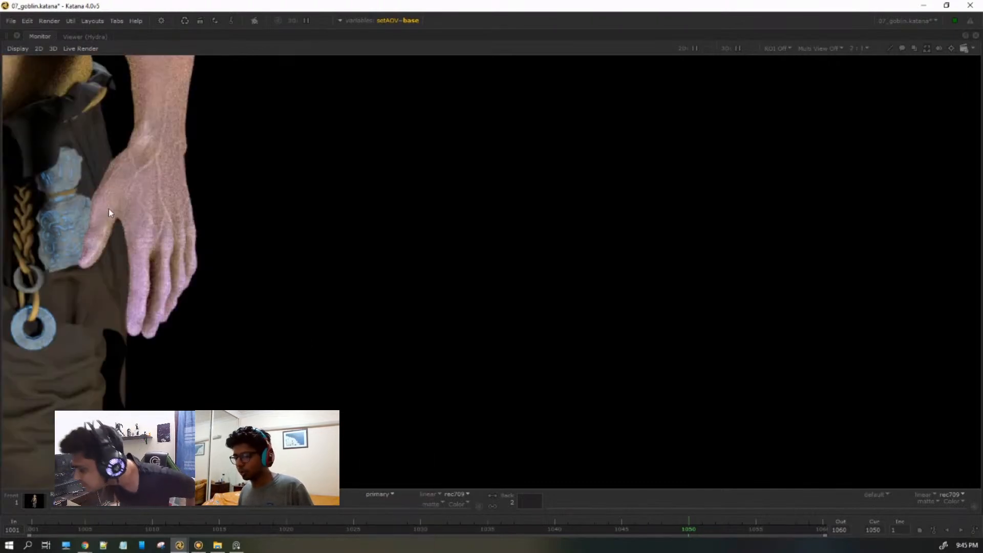
key("space")
key("space")
left_click(382, 494)
left_click(397, 486)
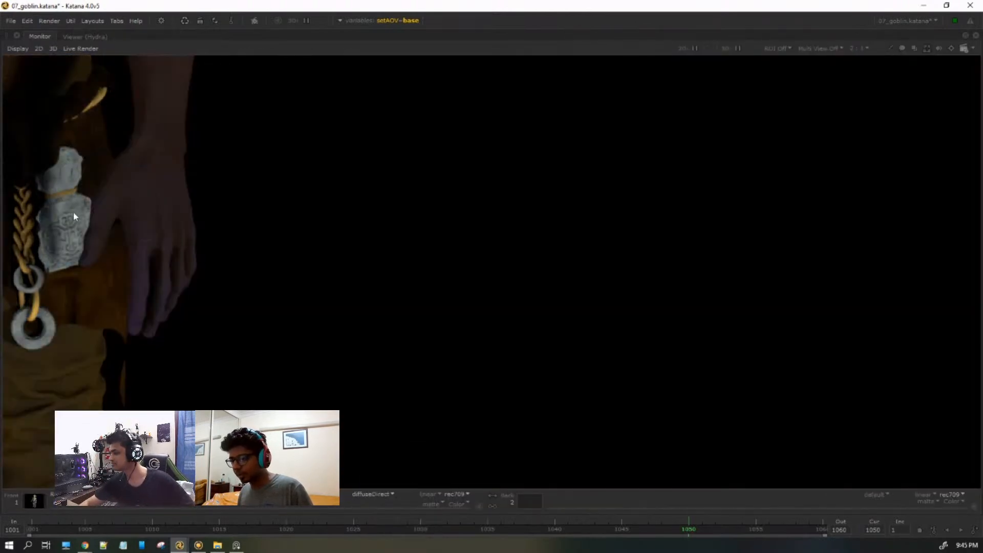
Compare the stones in the emissive and primary outputs, and restore the render monitor to its normal size.
left_click(379, 499)
left_click(387, 534)
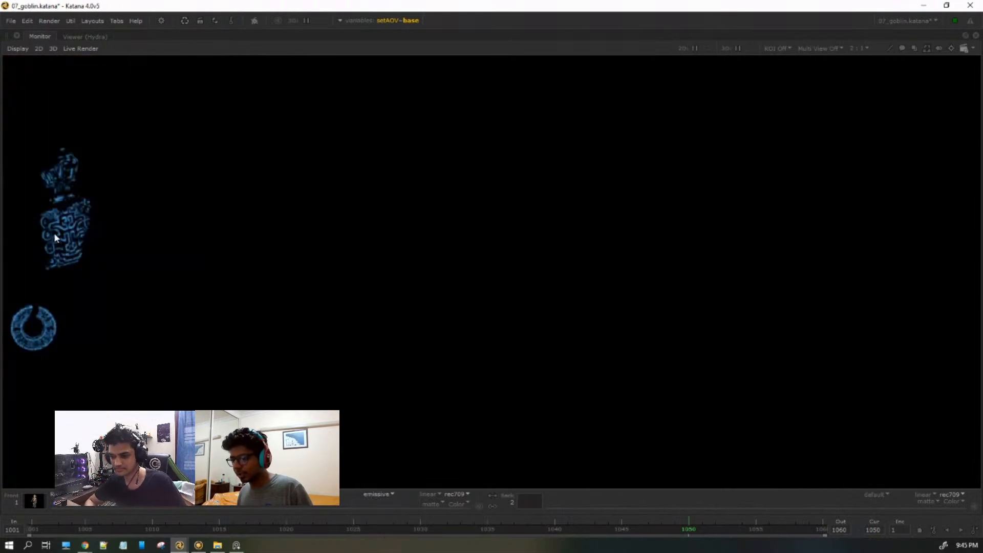
left_click(382, 494)
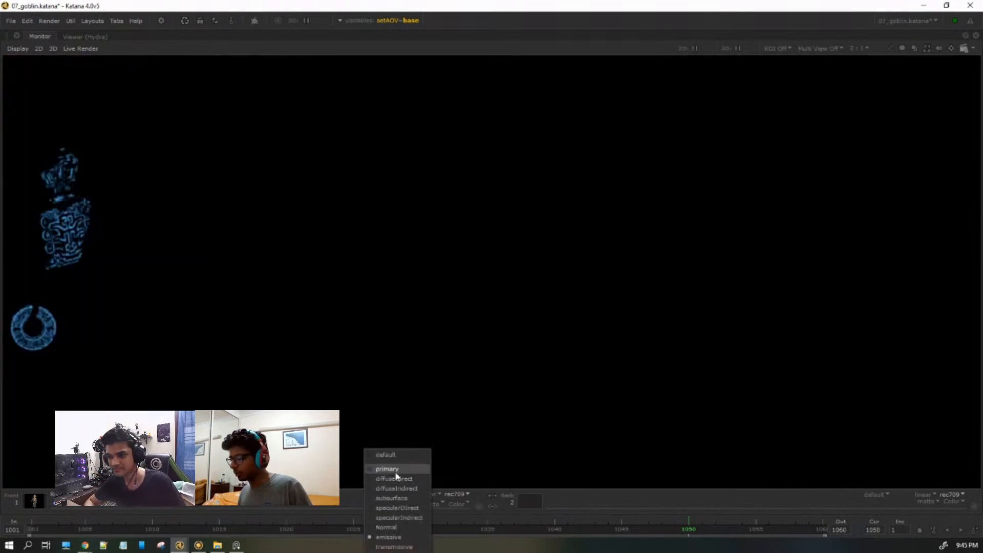
left_click(397, 469)
key("space")
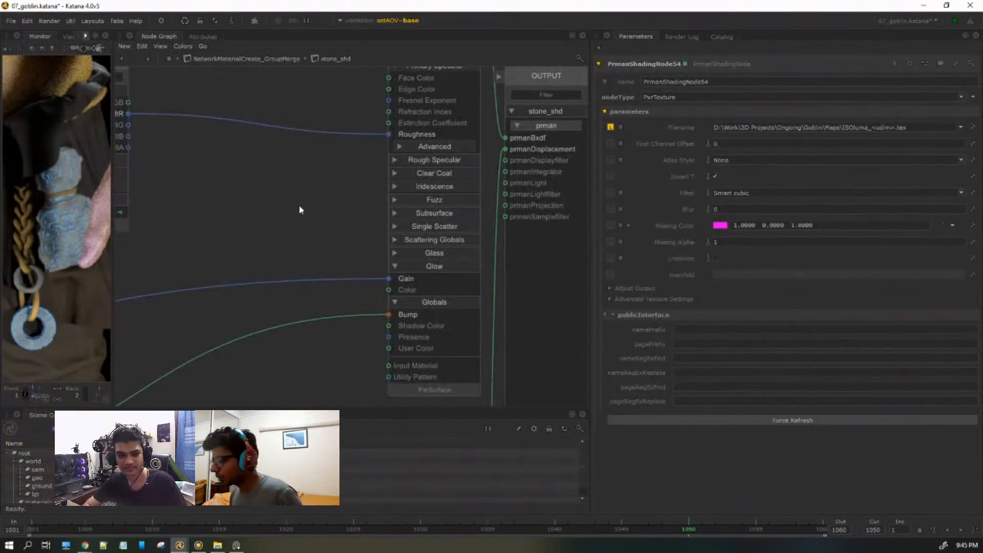
Open the parameters of PxrRemap7, fed by PrmanShadingNode54, and inspect its input range.
scroll(302, 207, "down", 8)
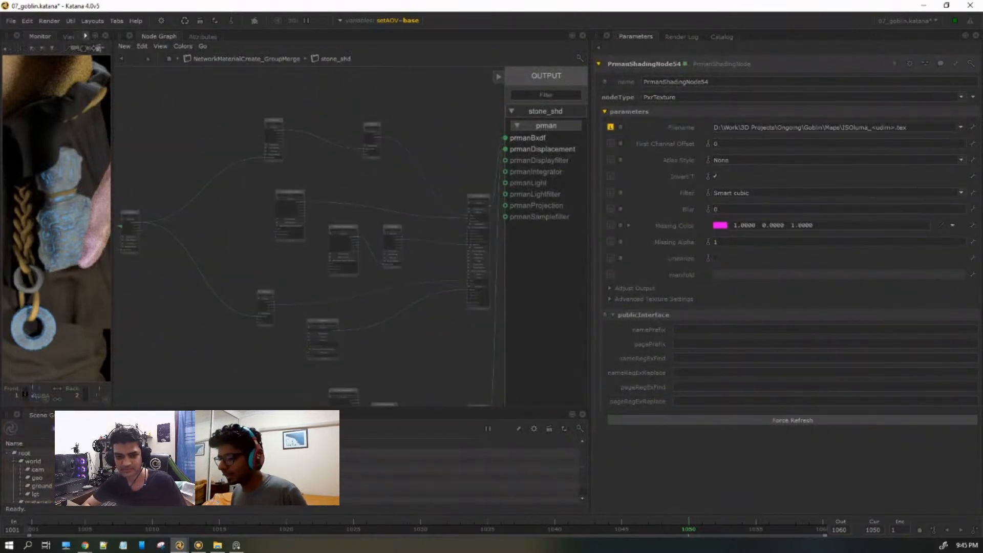
scroll(196, 248, "up", 8)
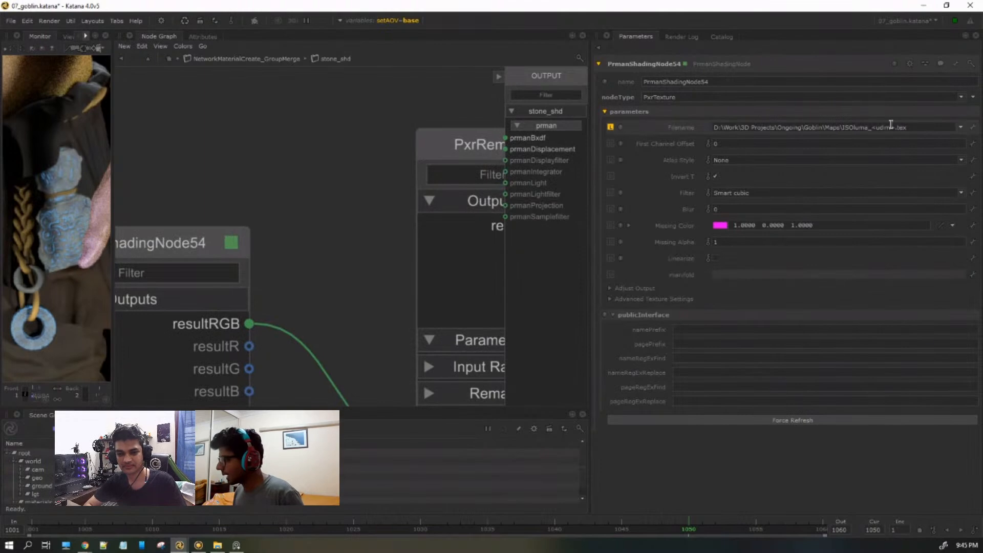
scroll(335, 198, "down", 3)
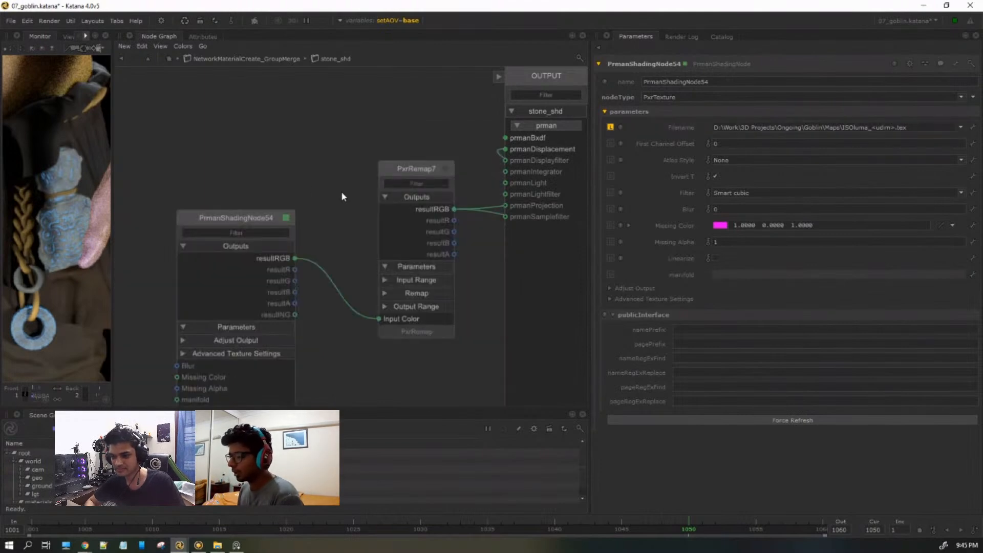
left_click(444, 169)
scroll(445, 161, "down", 3)
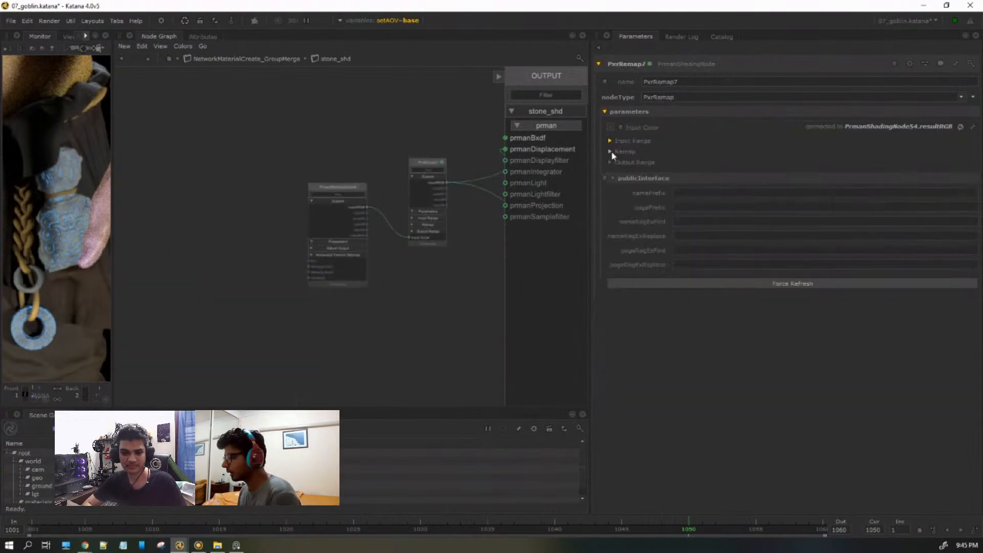
left_click(635, 141)
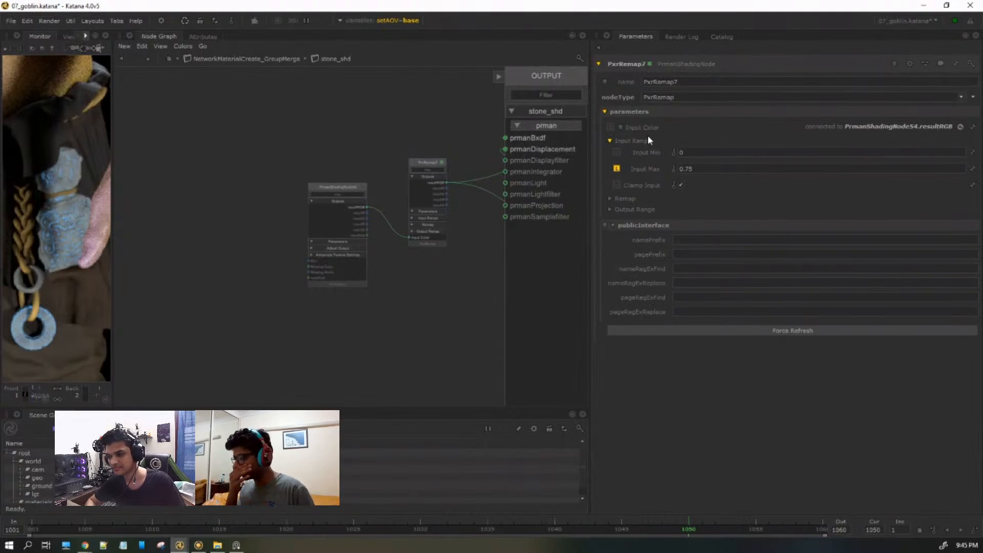
Follow the network to PxrRemap6 and inspect the input range in its parameters.
middle_click_drag(478, 192, 161, 279)
scroll(272, 252, "down", 3)
middle_click_drag(272, 251, 230, 270)
scroll(269, 207, "up", 5)
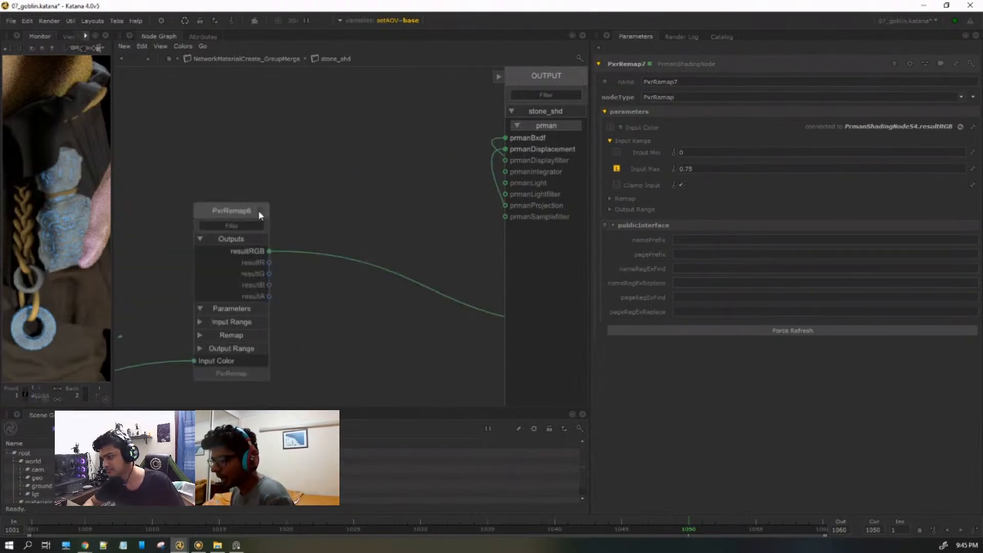
left_click(260, 210)
left_click(629, 141)
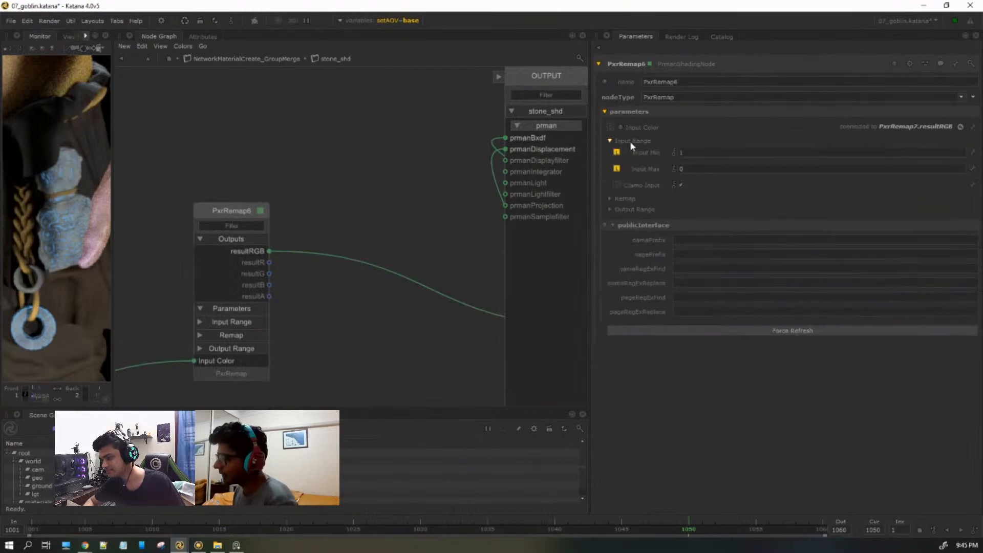
Inspect the parameters of PxrClamp1 on the diffuse gain branch and of PxrClamp on the glow branch.
scroll(323, 161, "down", 5)
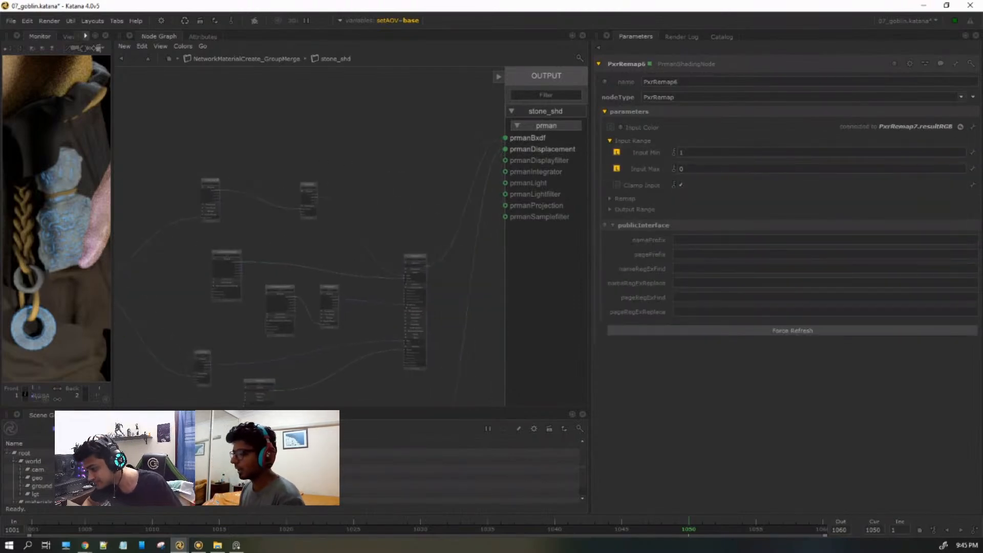
scroll(328, 213, "up", 5)
left_click(340, 219)
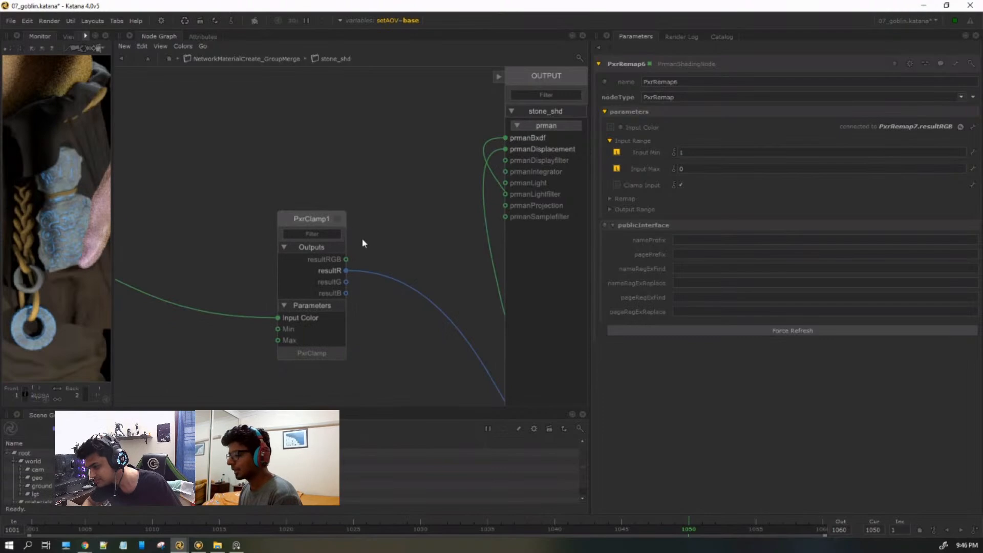
scroll(426, 286, "down", 3)
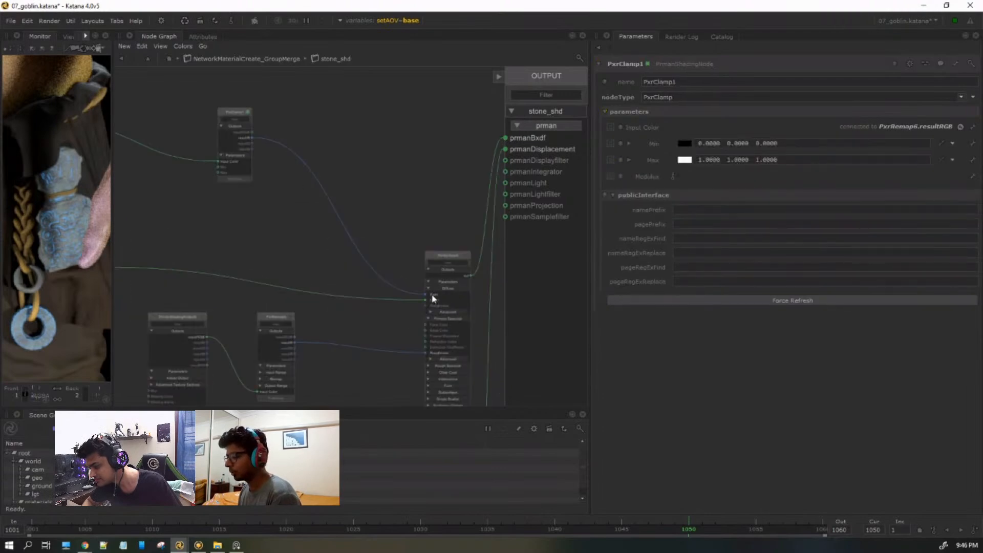
scroll(431, 297, "down", 5)
scroll(337, 323, "up", 8)
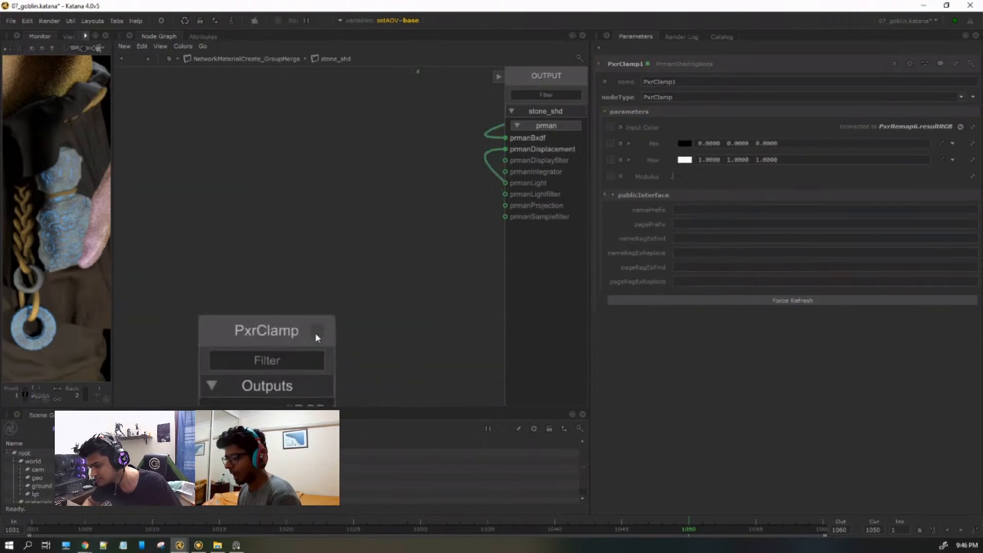
left_click(329, 329)
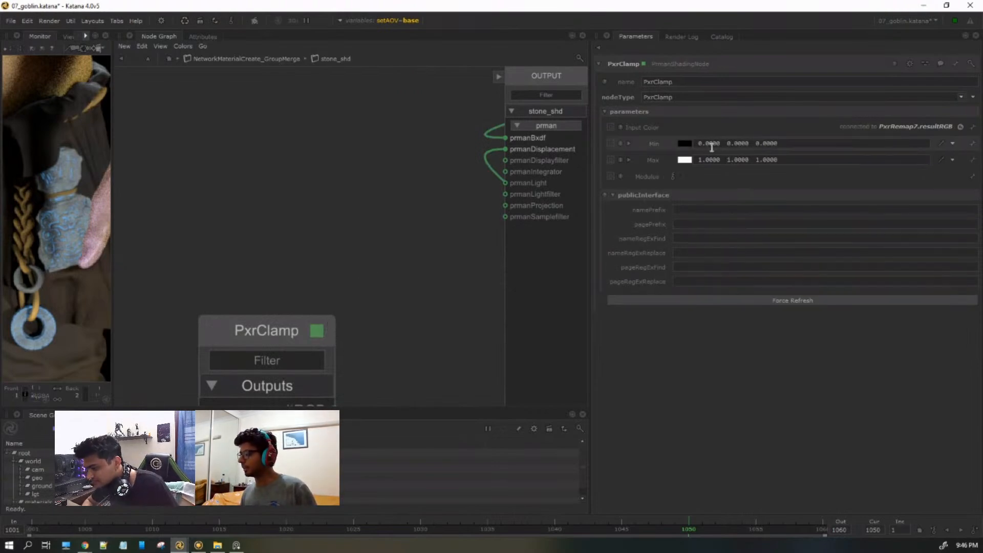
Follow the connection from PxrClamp to the Glow Gain input of the stone's PxrSurface node.
scroll(368, 279, "down", 5)
middle_click_drag(369, 281, 251, 292)
scroll(415, 256, "up", 8)
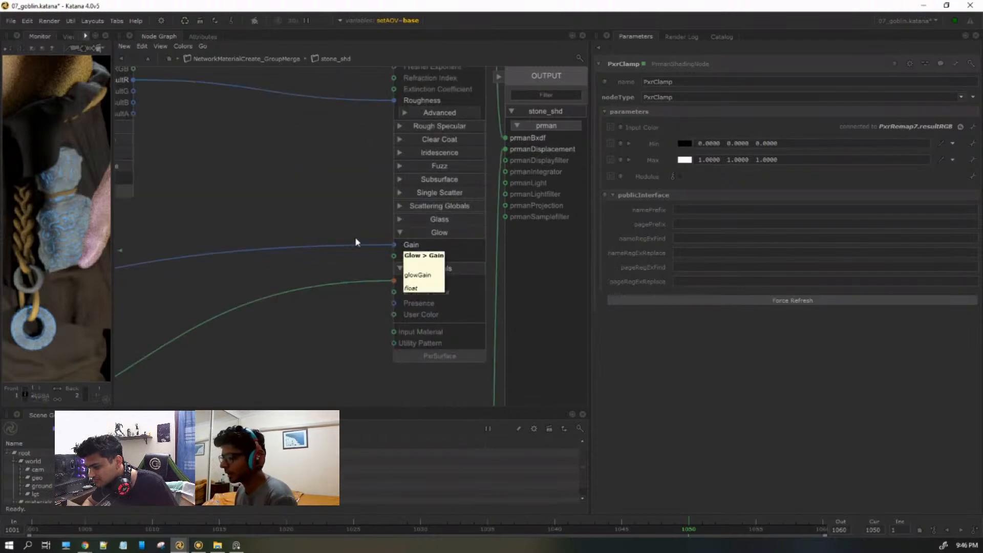
Trace the texture and clamp connections into the diffuse inputs of PxrSurface4 and open that node's parameters.
scroll(302, 215, "down", 6)
middle_click_drag(251, 192, 306, 249)
scroll(204, 197, "up", 3)
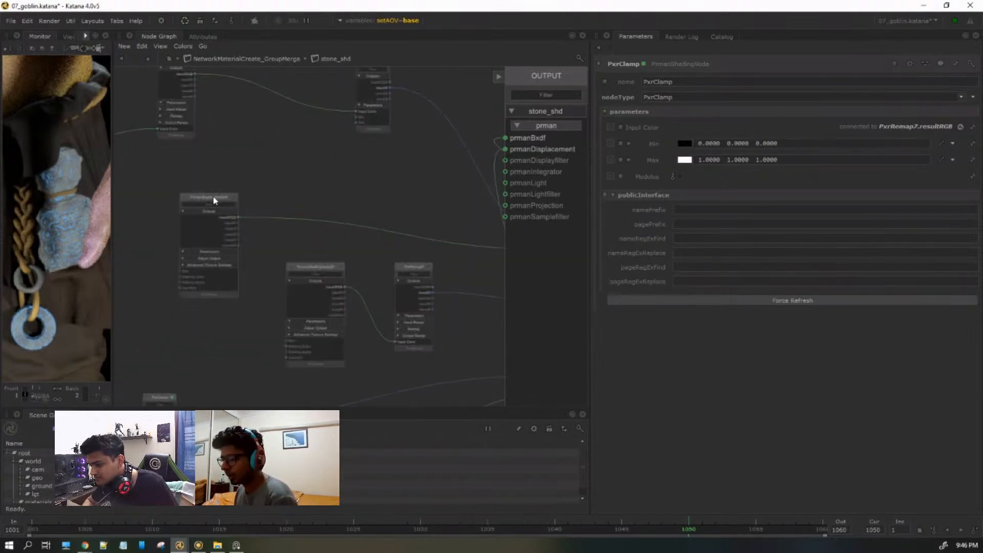
middle_click_drag(369, 271, 160, 238)
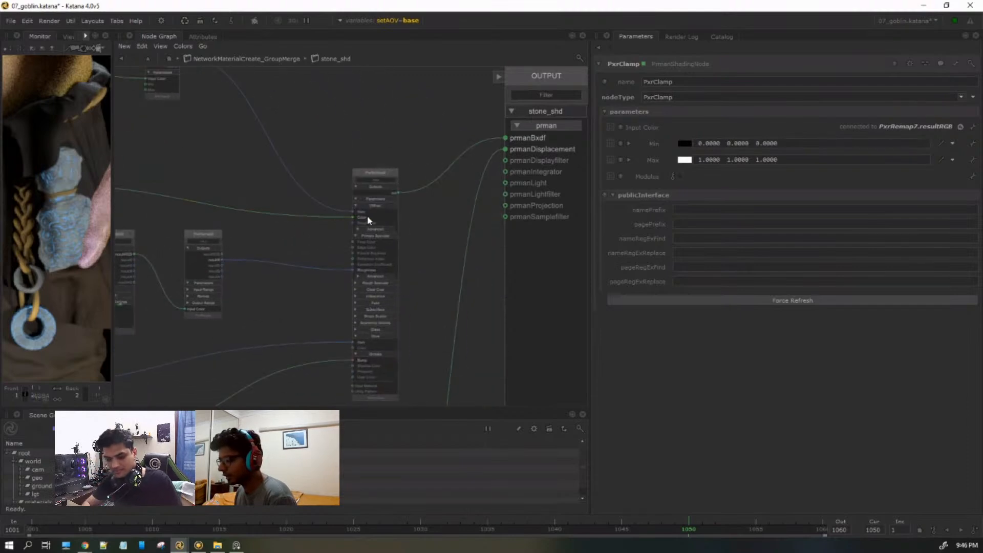
scroll(369, 220, "up", 4)
scroll(260, 239, "down", 4)
middle_click_drag(259, 240, 373, 275)
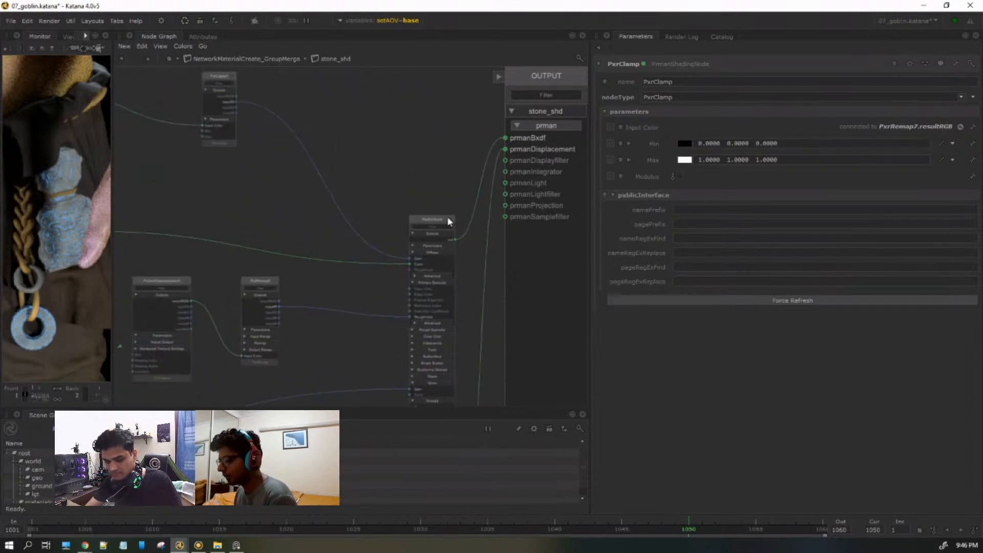
scroll(453, 221, "up", 4)
left_click(451, 219)
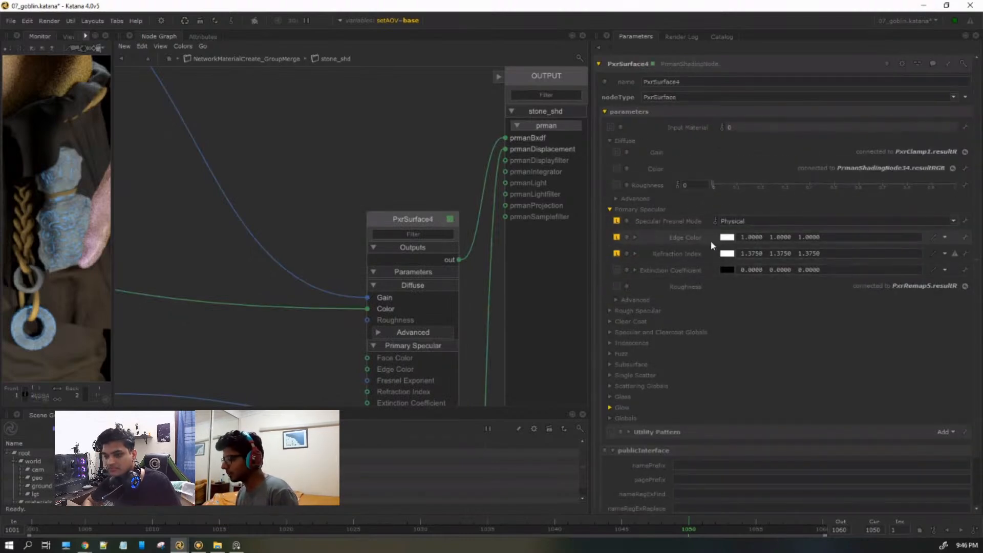
Leave the stone_shd network and enter iris_shd from the shader list of NetworkMaterialCreate_GroupMerge.
scroll(201, 236, "down", 5)
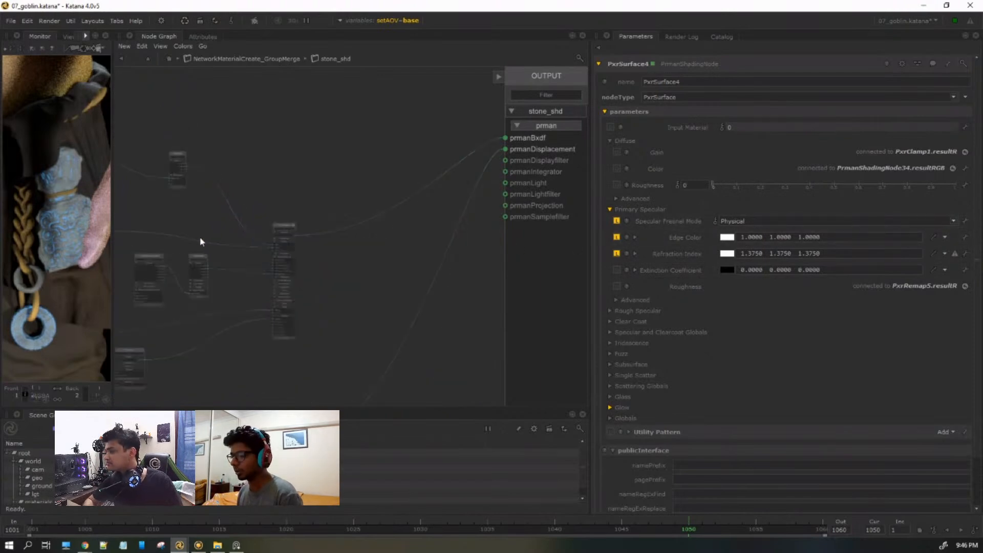
left_click(246, 59)
left_click(168, 58)
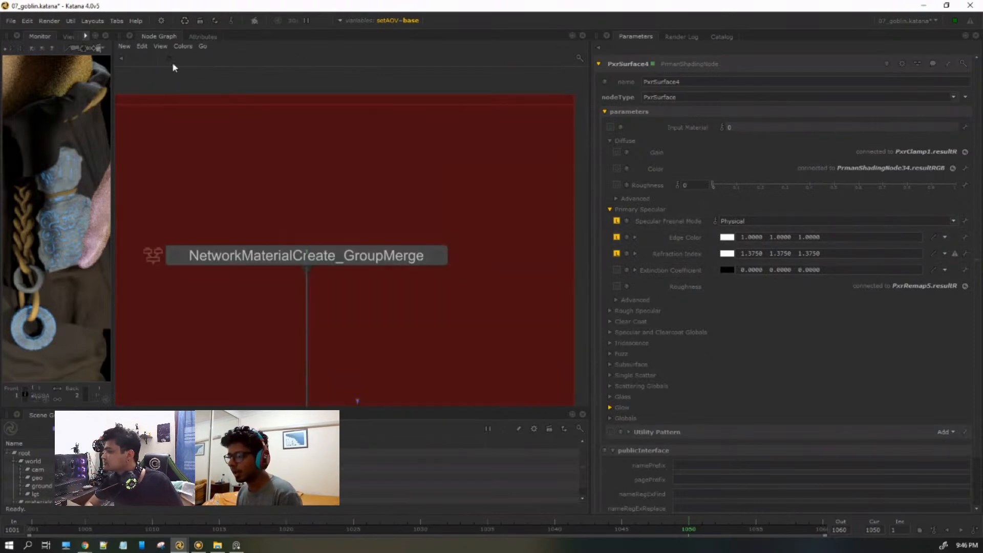
left_click(438, 260)
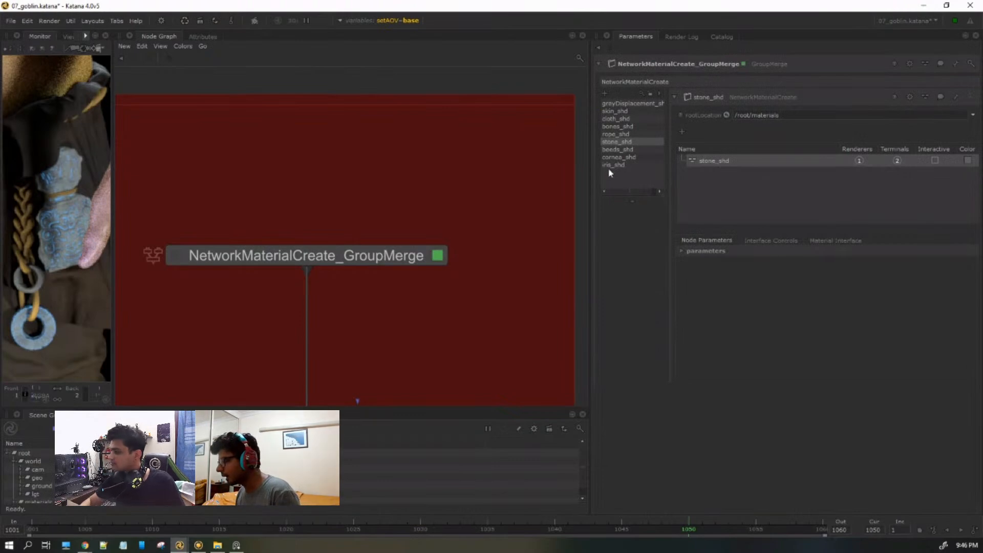
left_click(628, 157)
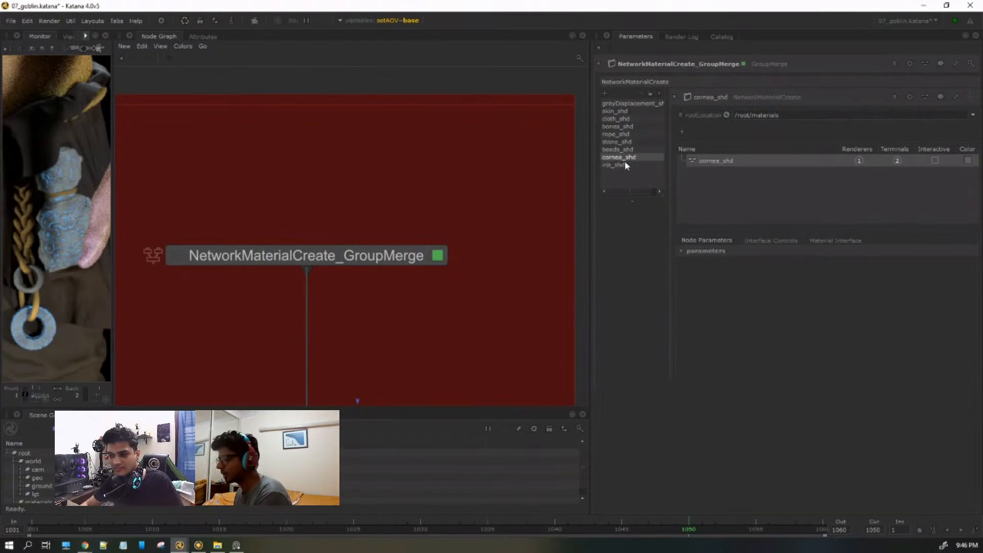
left_click(616, 165)
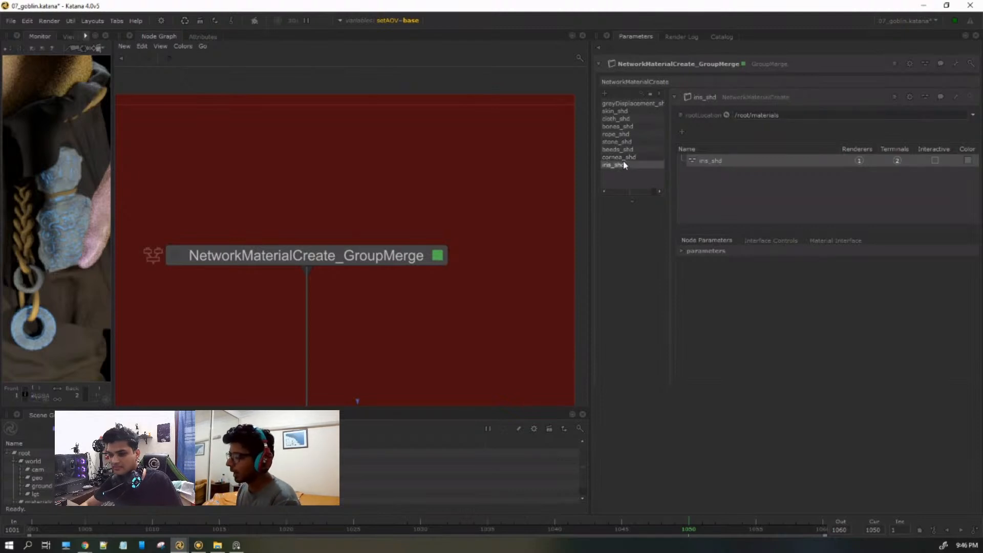
right_click(622, 165)
left_click(686, 300)
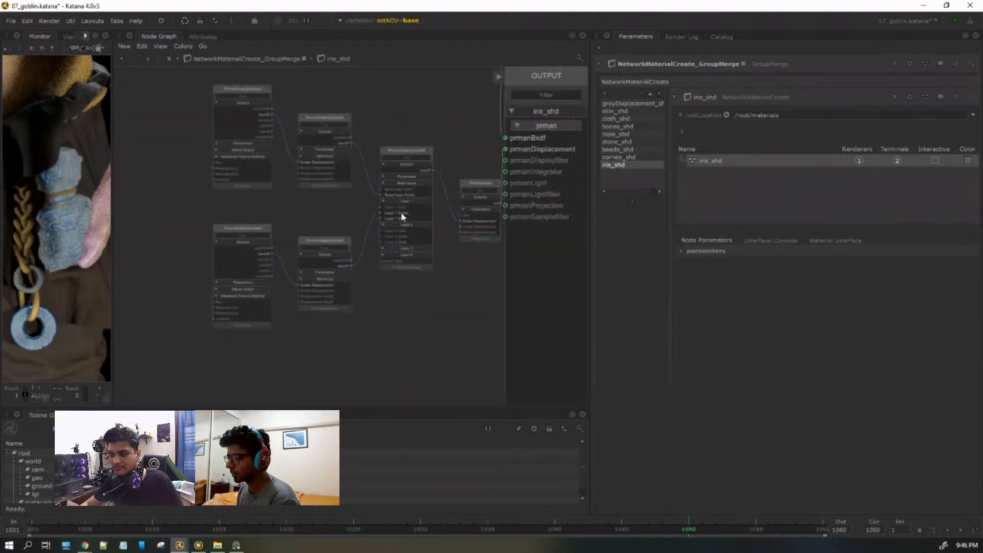
Locate the iris_mat surface node in the iris_shd network and inspect its diffuse and specular parameters.
scroll(429, 248, "down", 5)
middle_click_drag(429, 248, 302, 394)
scroll(304, 101, "up", 2)
scroll(285, 340, "up", 3)
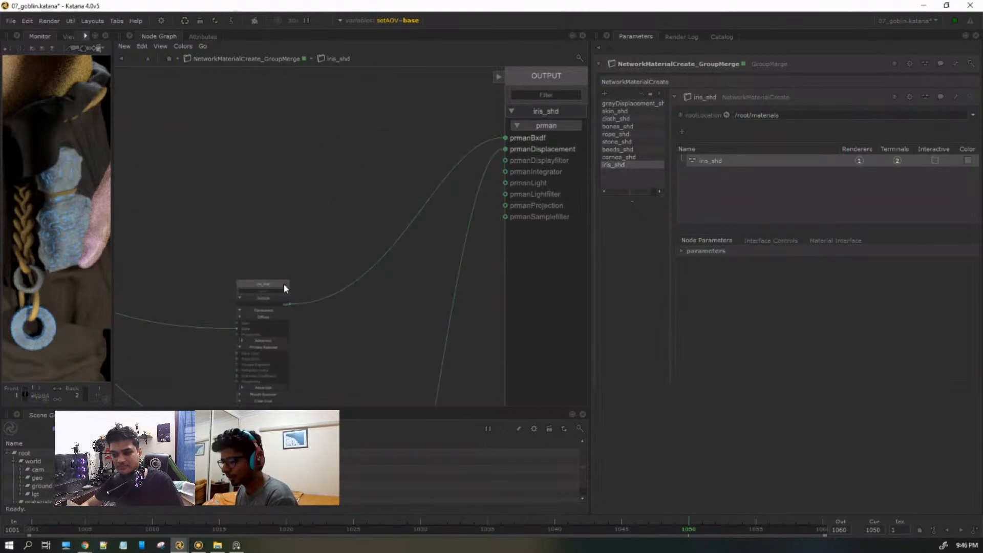
left_click(284, 284)
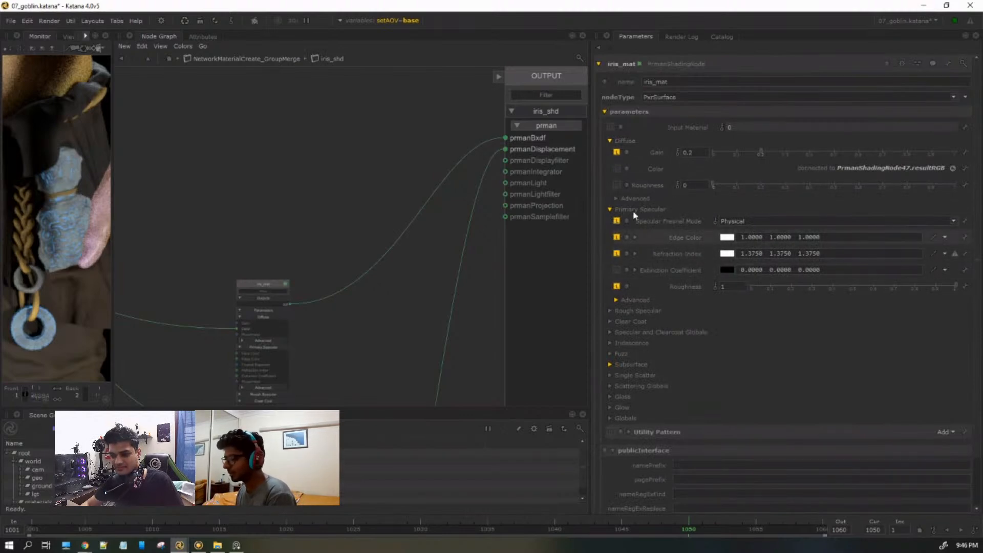
Return to the NetworkMaterialCreate_GroupMerge shader list and enter the cornea_shd network.
left_click(169, 59)
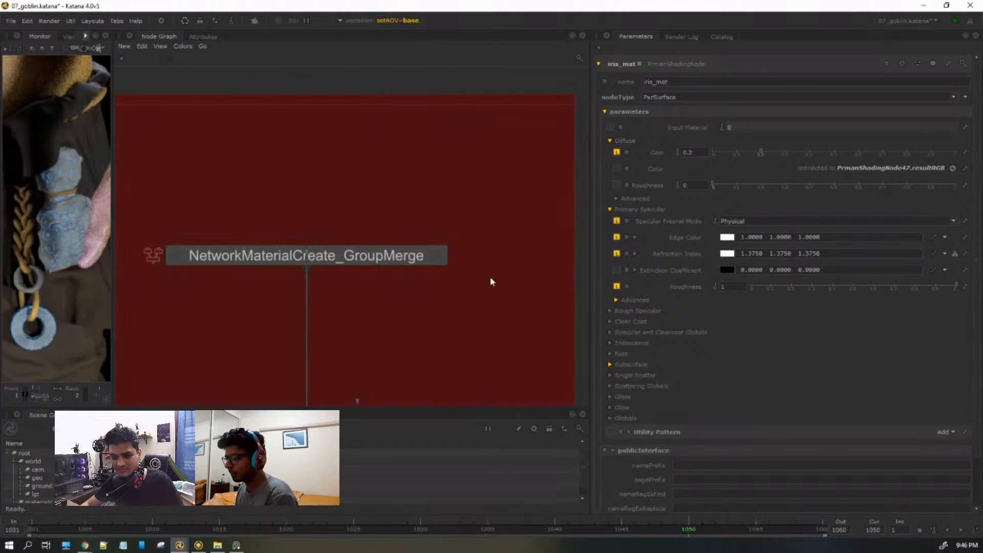
left_click(438, 258)
left_click(619, 157)
right_click(641, 159)
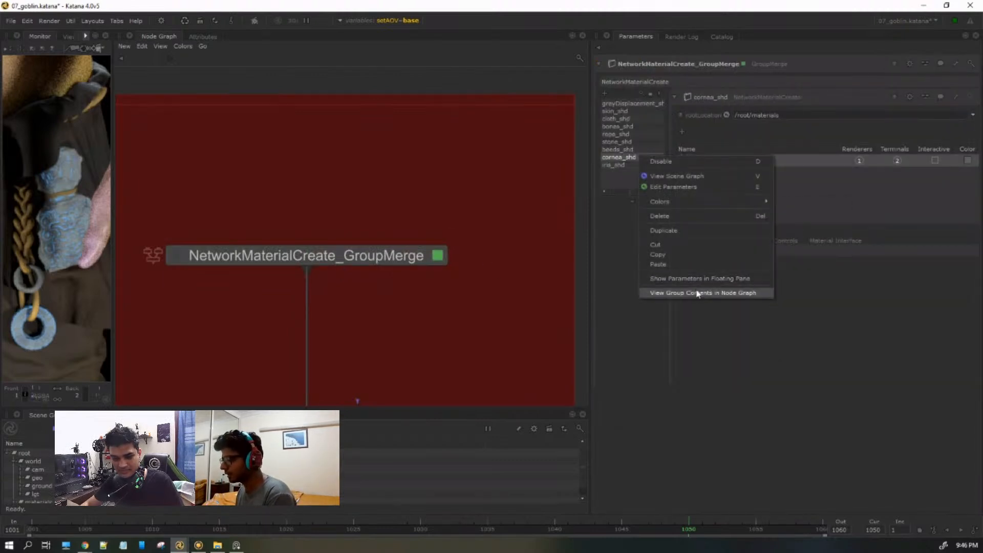
left_click(696, 321)
Inspect the parameters of PxrSurface5, including the advanced primary specular settings, and view the cornea's displacement nodes.
scroll(397, 190, "down", 4)
middle_click_drag(426, 229, 390, 221)
scroll(369, 206, "up", 2)
scroll(378, 164, "up", 2)
scroll(379, 166, "up", 4)
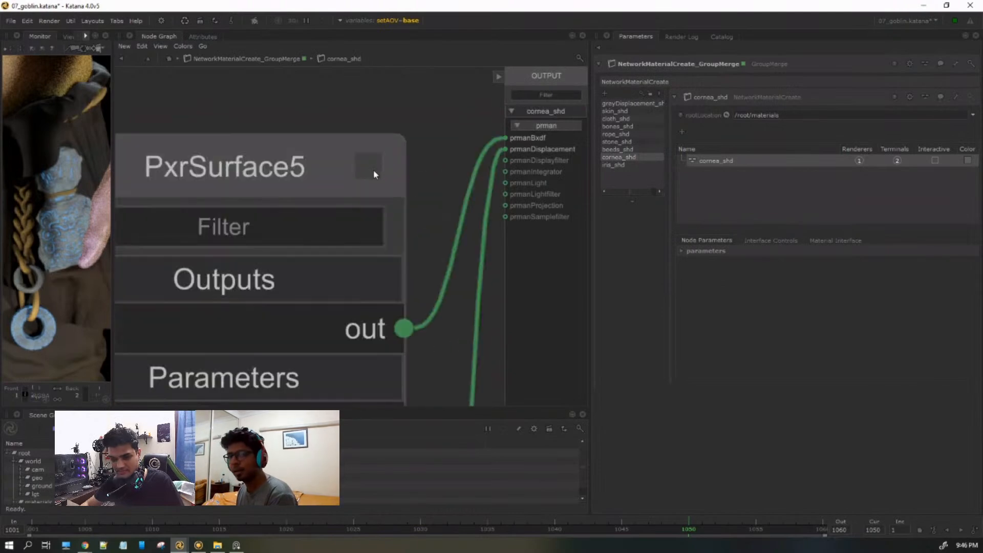
left_click(375, 176)
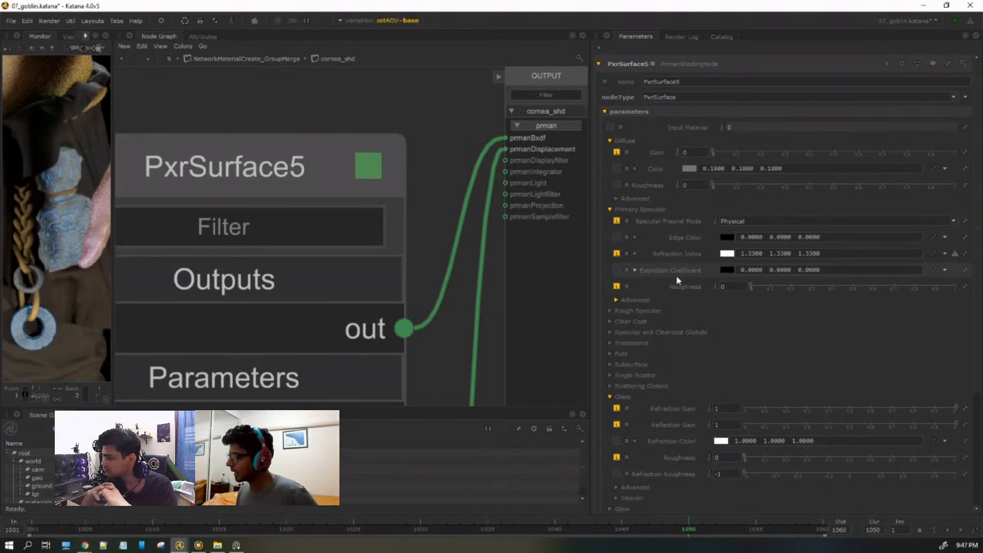
left_click(632, 300)
scroll(350, 195, "down", 10)
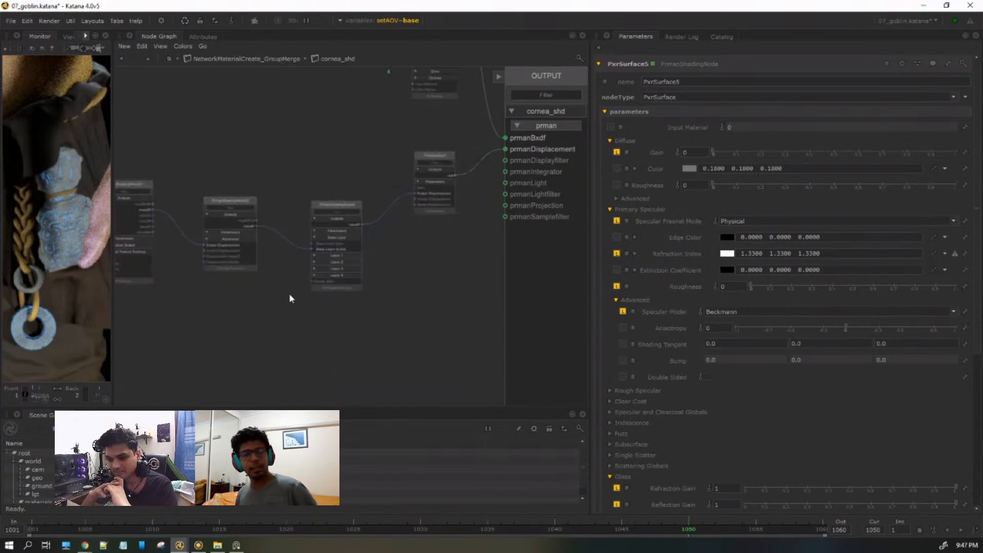
Examine the goblin's eye up close in the rendered image, comparing it with the surrounding face.
middle_click_drag(202, 233, 338, 383)
scroll(71, 116, "down", 6)
middle_click_drag(69, 98, 63, 183)
scroll(63, 184, "up", 5)
scroll(77, 181, "up", 4)
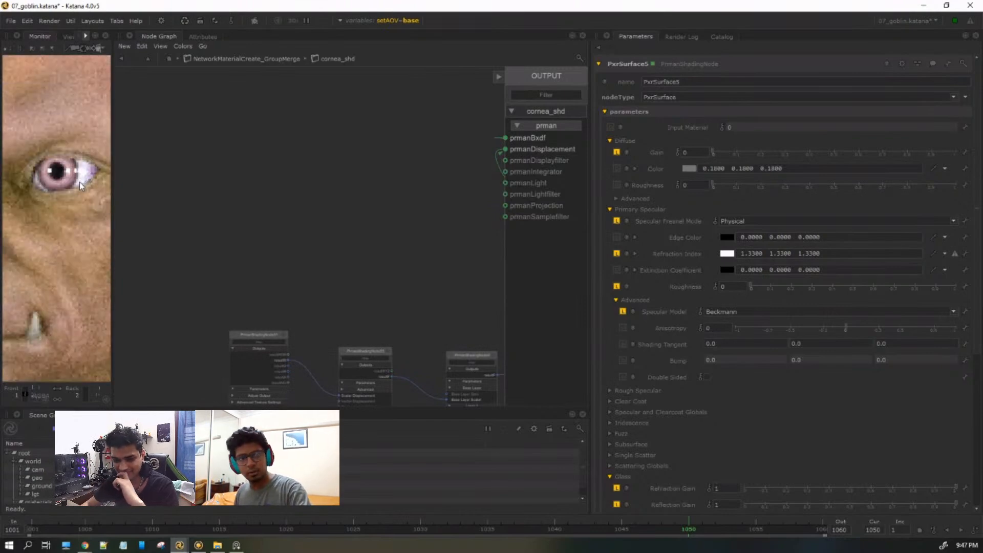
scroll(78, 190, "up", 3)
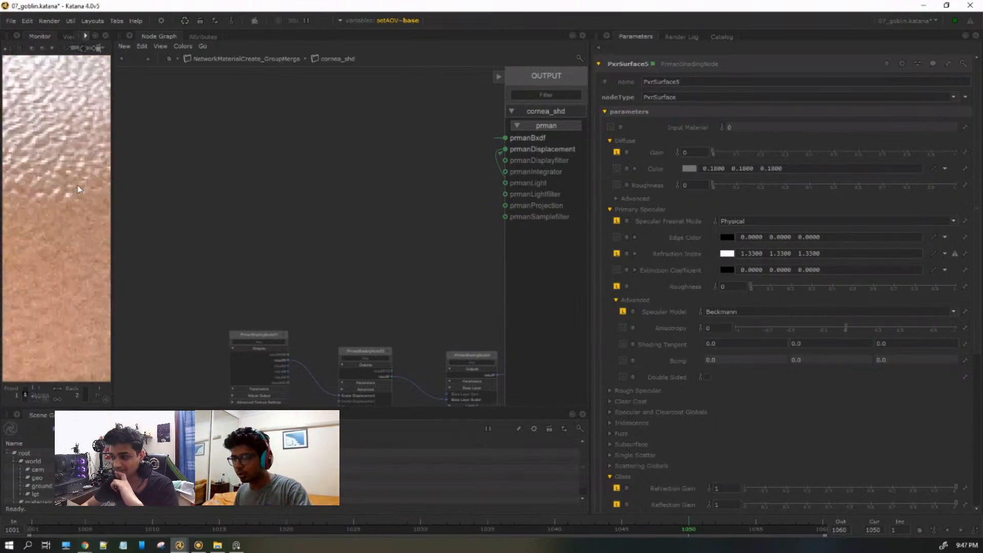
scroll(59, 221, "down", 8)
scroll(58, 221, "up", 7)
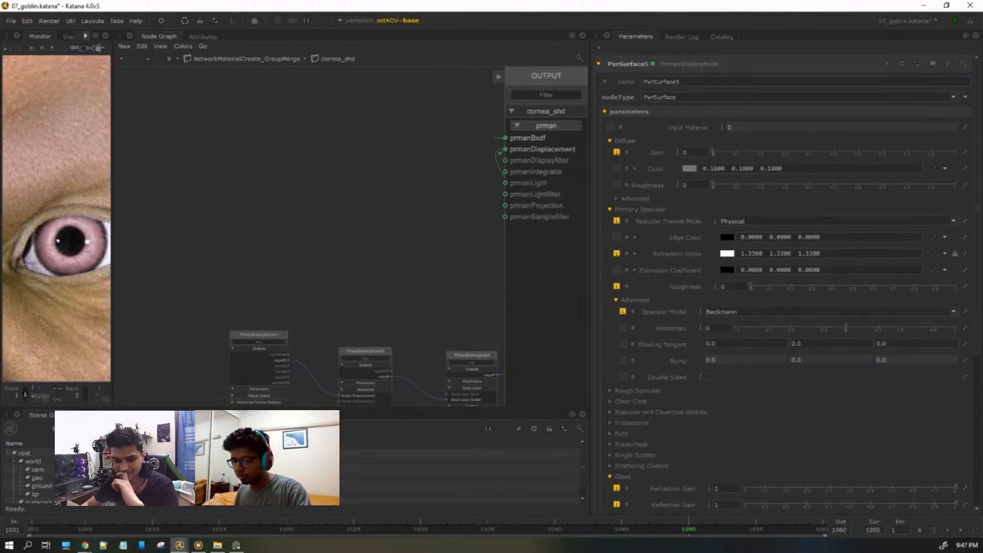
scroll(51, 262, "down", 6)
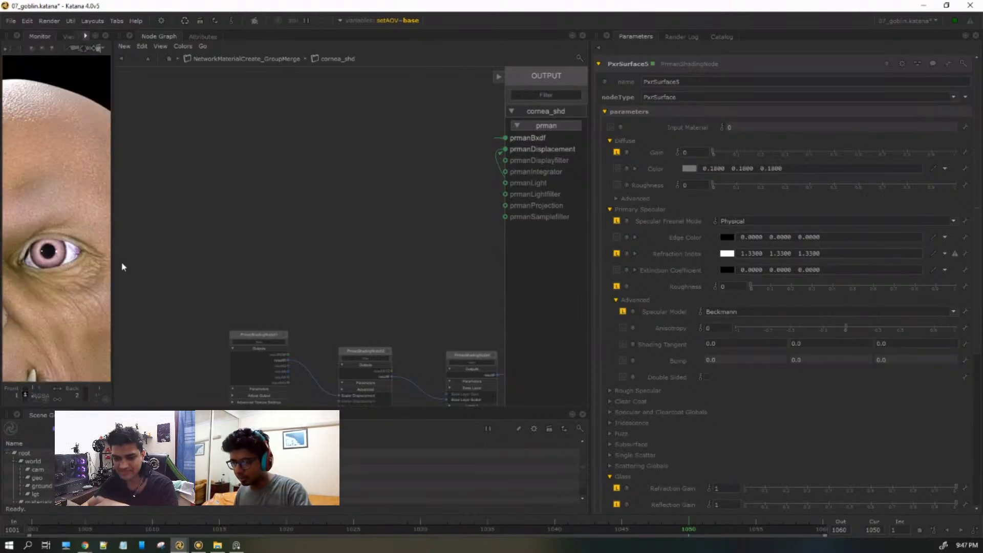
Widen the render monitor and examine the goblin's face and upper body.
left_click_drag(113, 407, 390, 432)
scroll(113, 236, "down", 4)
scroll(189, 267, "up", 4)
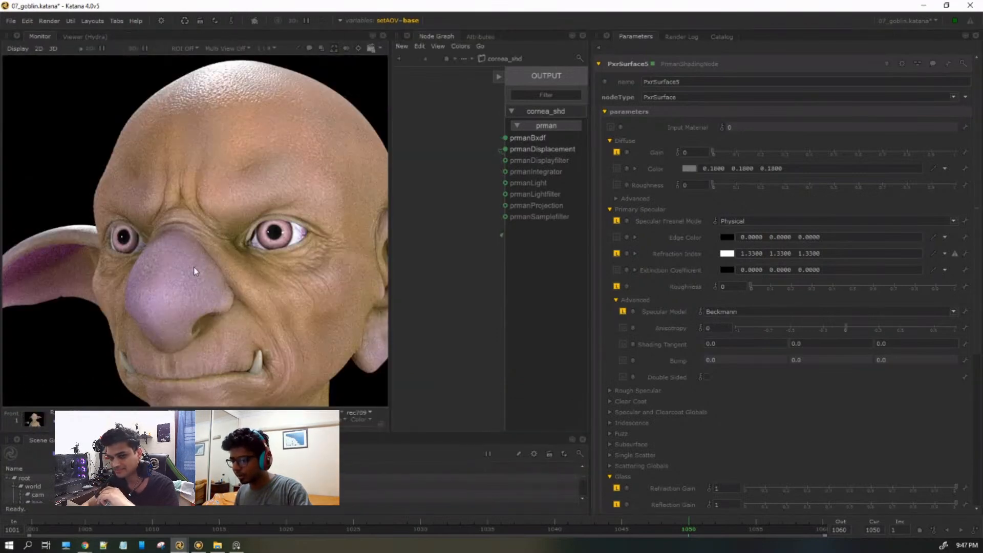
scroll(321, 241, "down", 4)
key("f")
key("Page_Down")
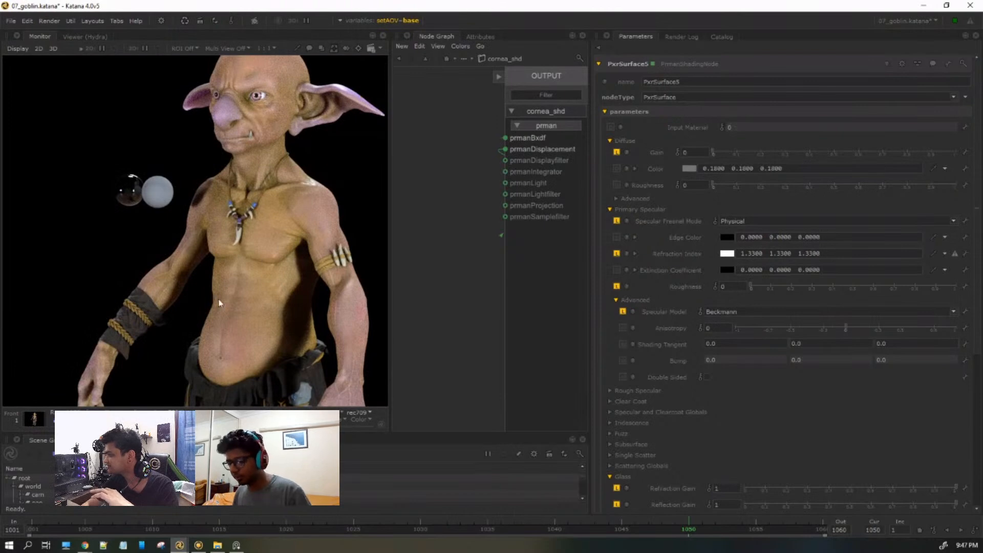
Enlarge the Scene Graph and expand geo through goblin_abc and goblin_GRP to the contents of costumeGRP.
left_click_drag(393, 433, 366, 262)
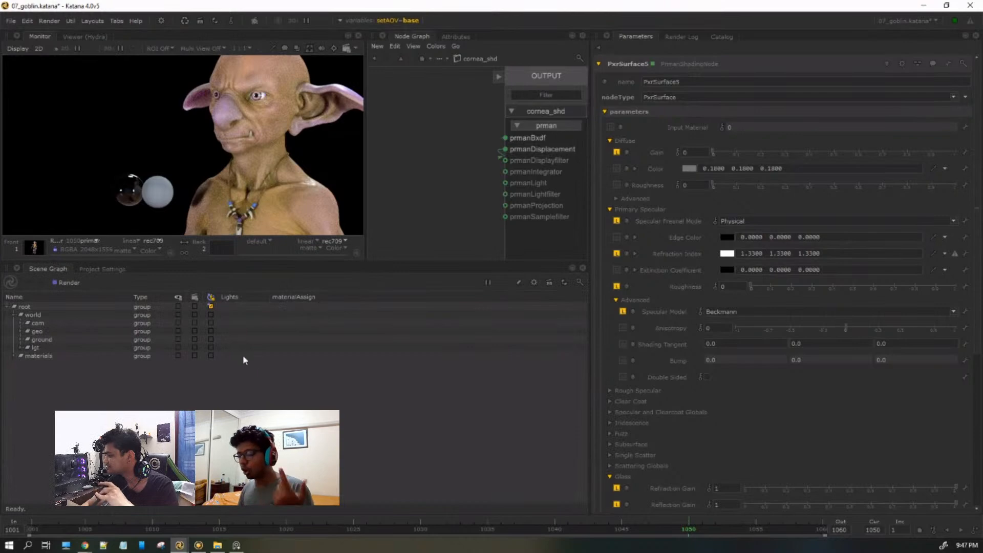
left_click(20, 331)
left_click(53, 342)
left_click(26, 339)
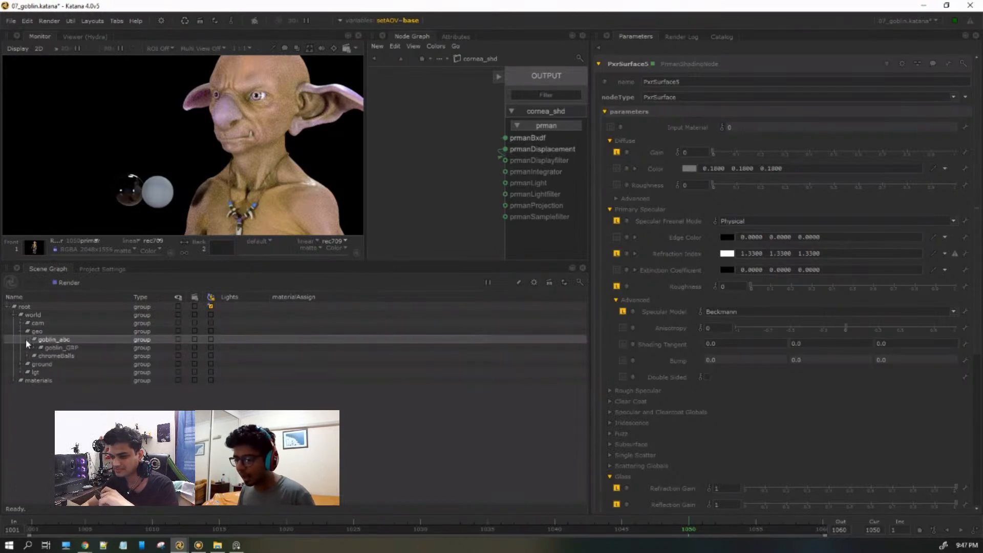
left_click(33, 347)
left_click(34, 347)
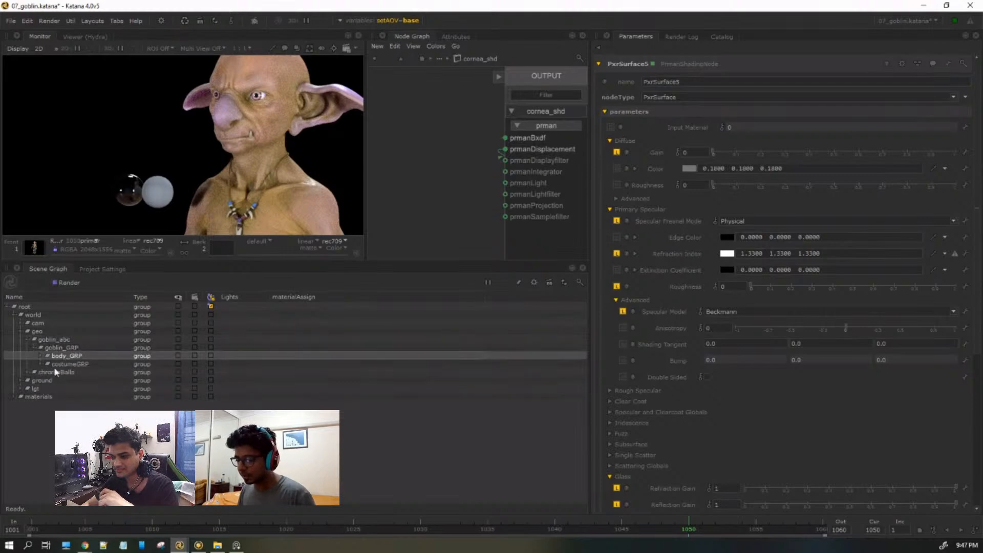
left_click(41, 364)
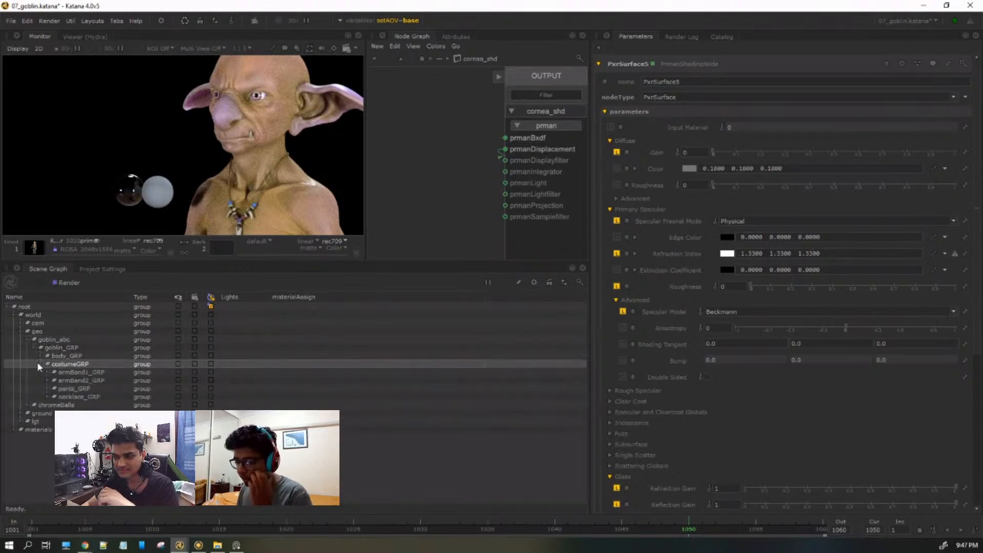
Expand body_GRP and eyes_GRP down to both eye groups and select the cornea_GEO of each eye.
left_click(41, 355)
left_click(45, 362)
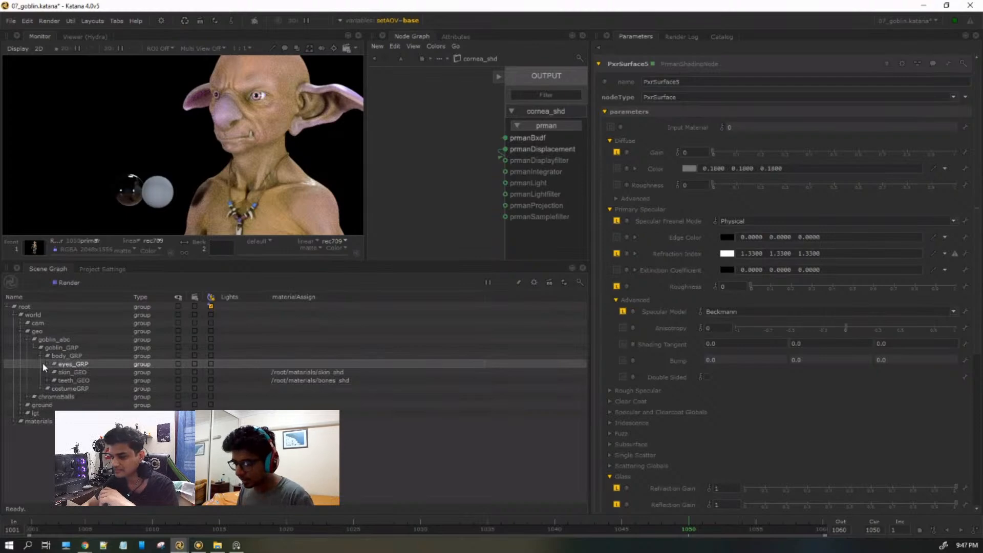
left_click(51, 364)
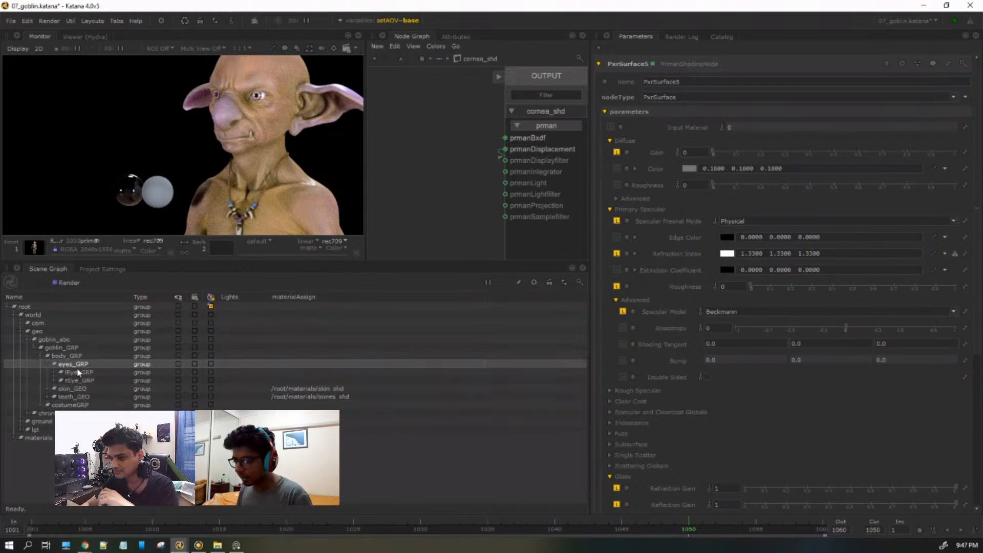
left_click(57, 373)
left_click(58, 389)
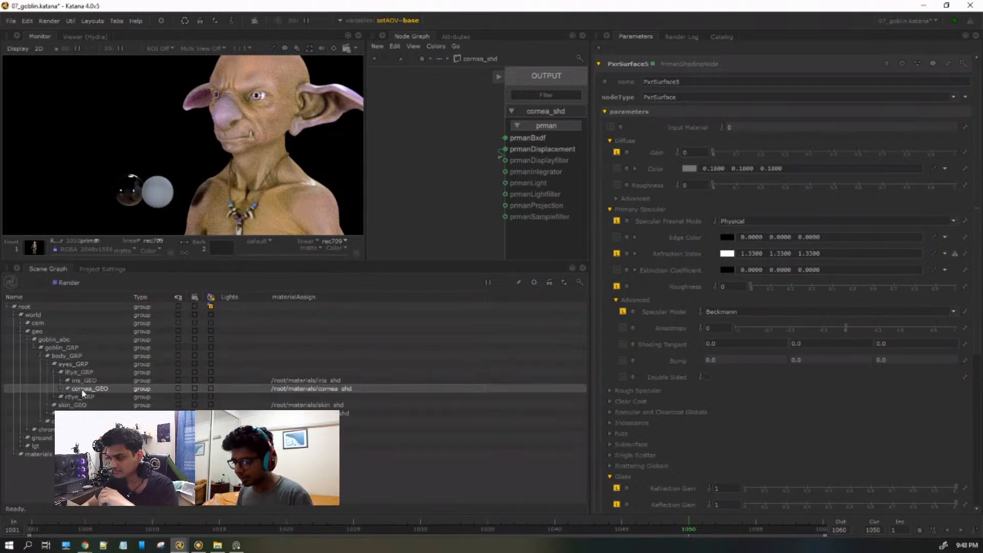
left_click(60, 397)
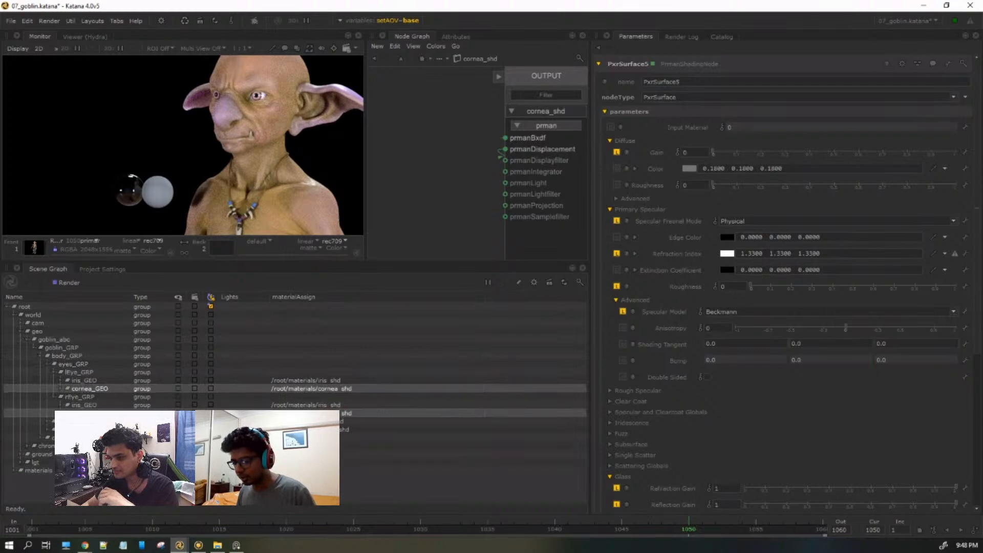
left_click(399, 20)
left_click(402, 61)
left_click(402, 60)
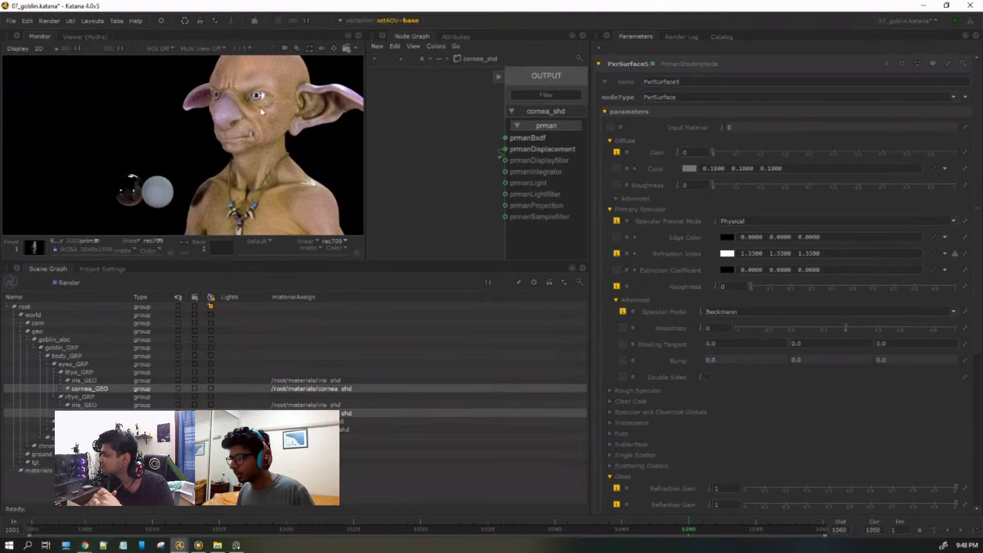
left_click(252, 21)
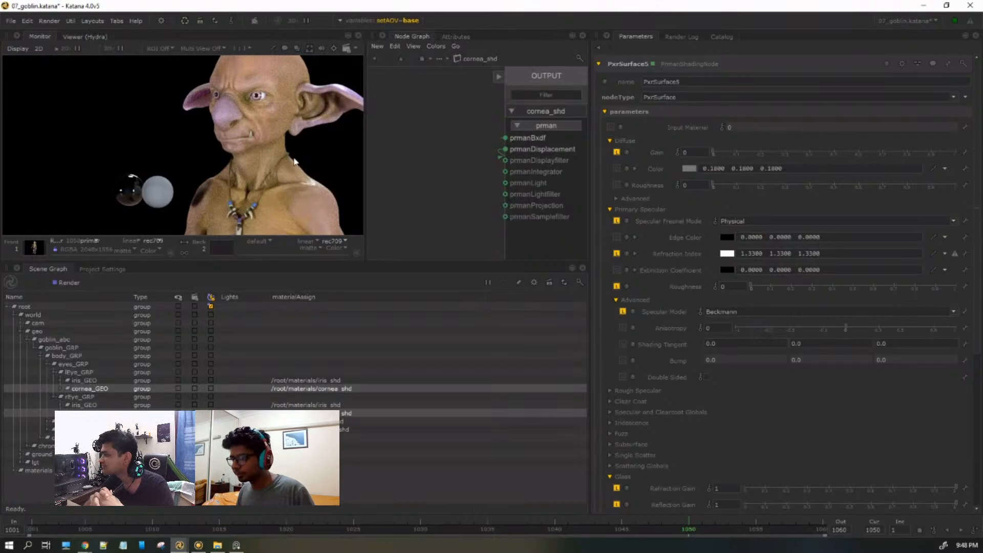
Open the Hydra viewer and look through the testCam camera.
left_click(85, 37)
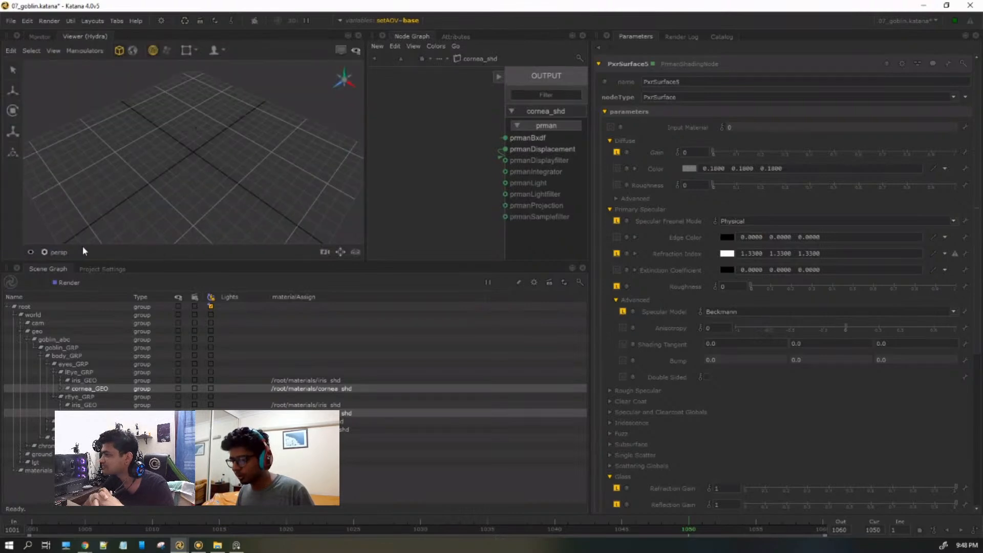
left_click(58, 253)
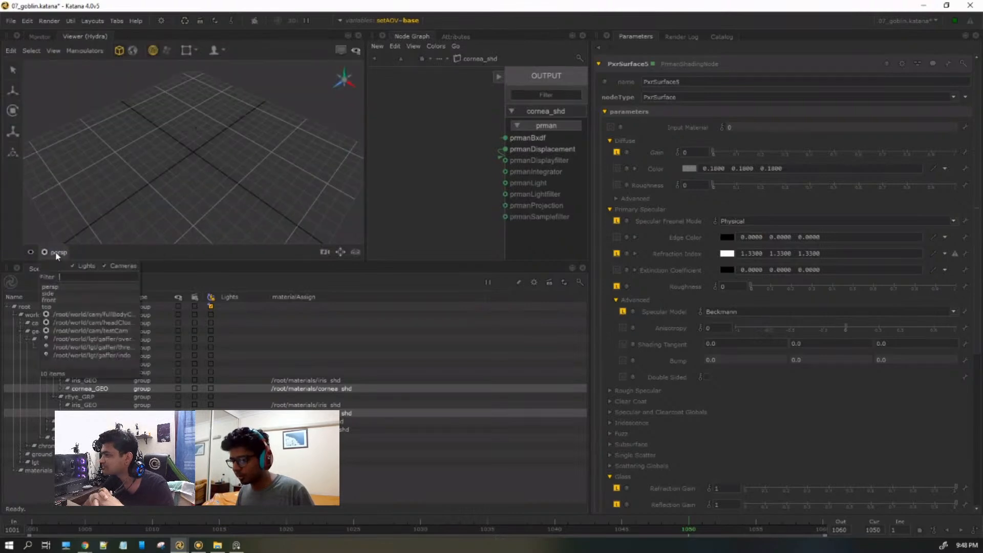
left_click(128, 331)
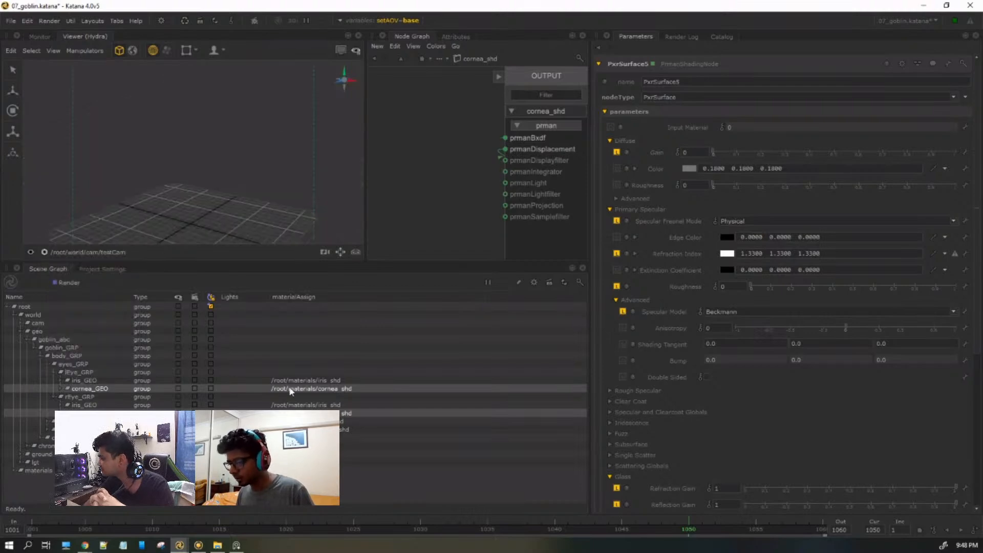
Expand both cornea_GEO locations to display their meshes and frame the two corneas in the viewer.
left_click(61, 389)
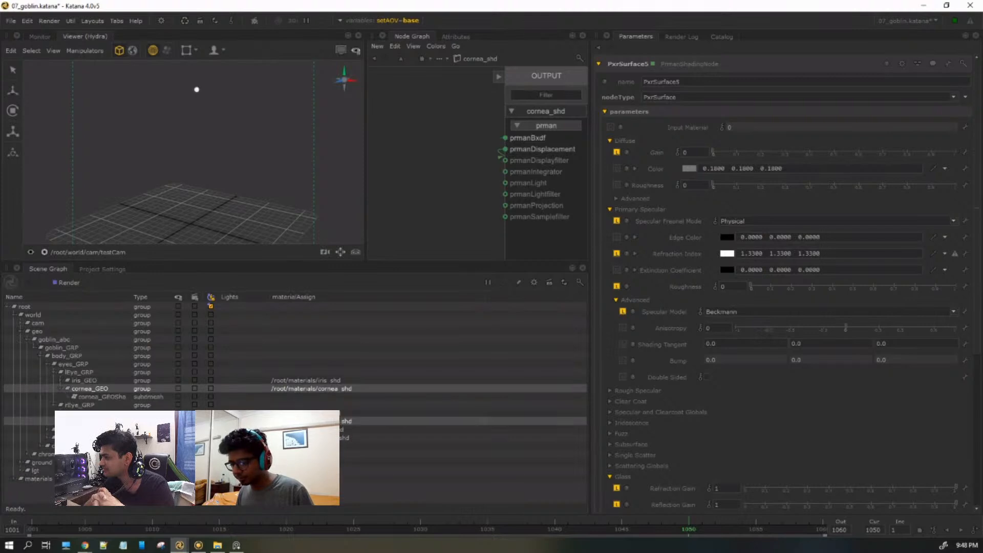
left_click(61, 421)
middle_click_drag(230, 108, 228, 184, "alt")
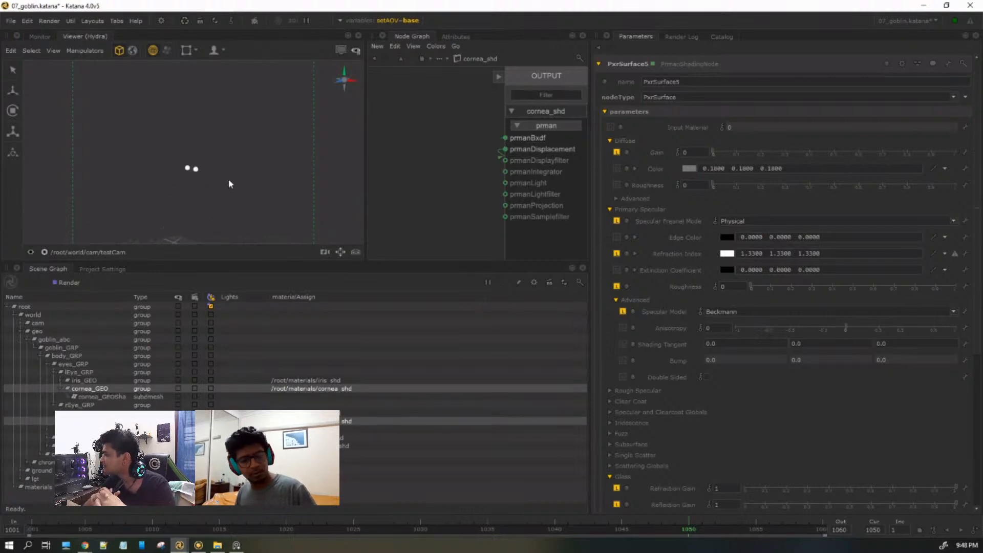
key("f")
left_click_drag(229, 181, 267, 175, "alt")
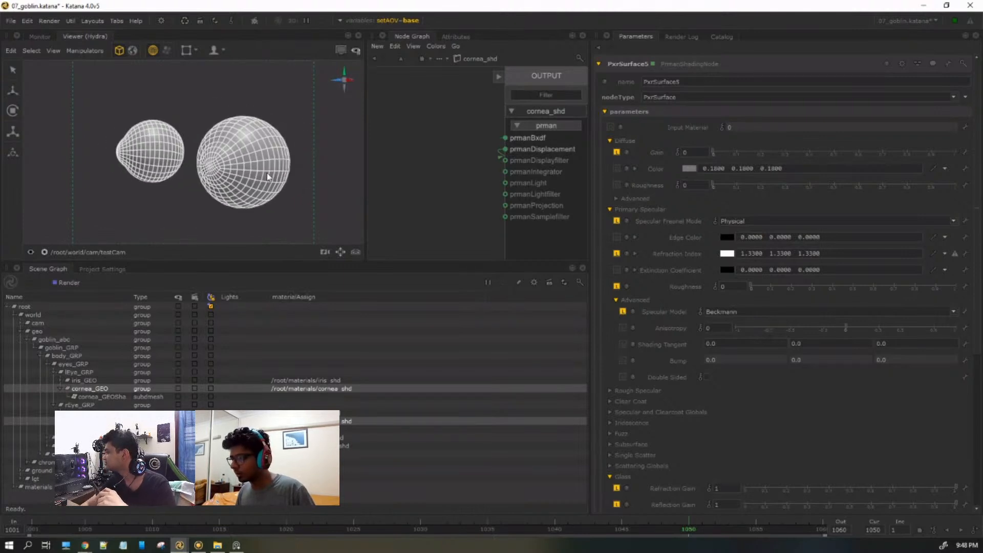
Return to the render monitor and restrict rendering to the selected objects only.
left_click(40, 36)
left_click(215, 23)
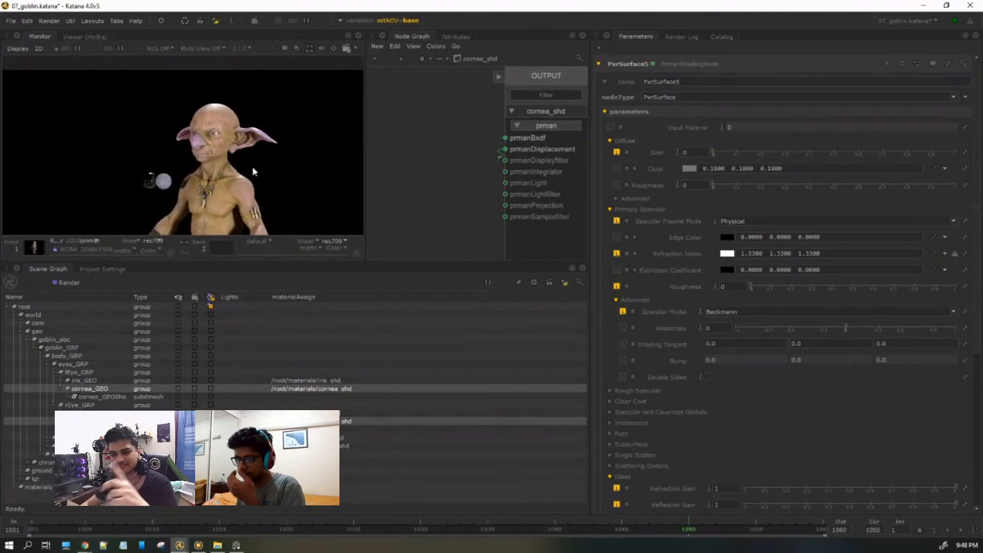
scroll(259, 170, "down", 2)
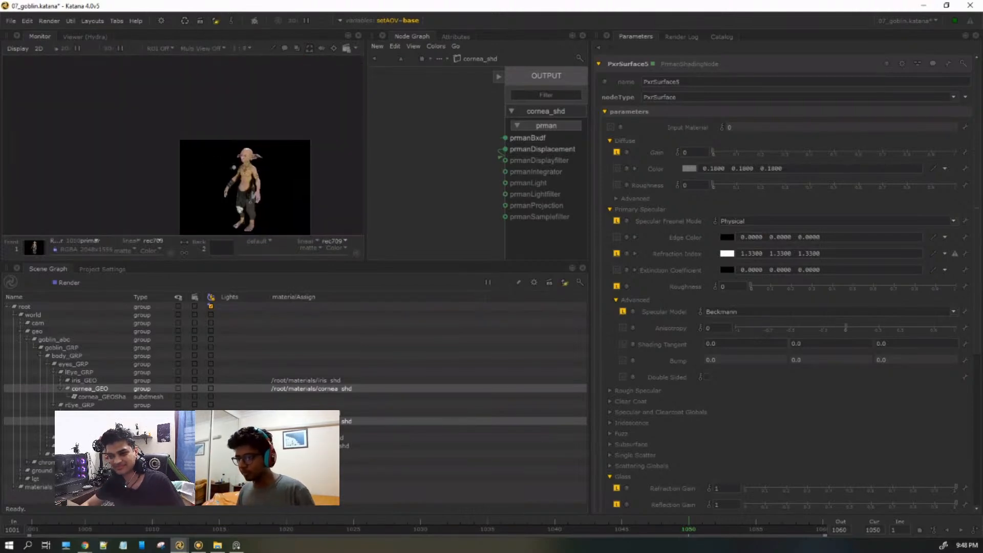
middle_click_drag(254, 197, 222, 176)
Leave the cornea_shd network, locate the Render node in the main node graph and start a render from it.
left_click(402, 61)
left_click(420, 62)
scroll(440, 133, "down", 6)
middle_click_drag(459, 169, 463, 17)
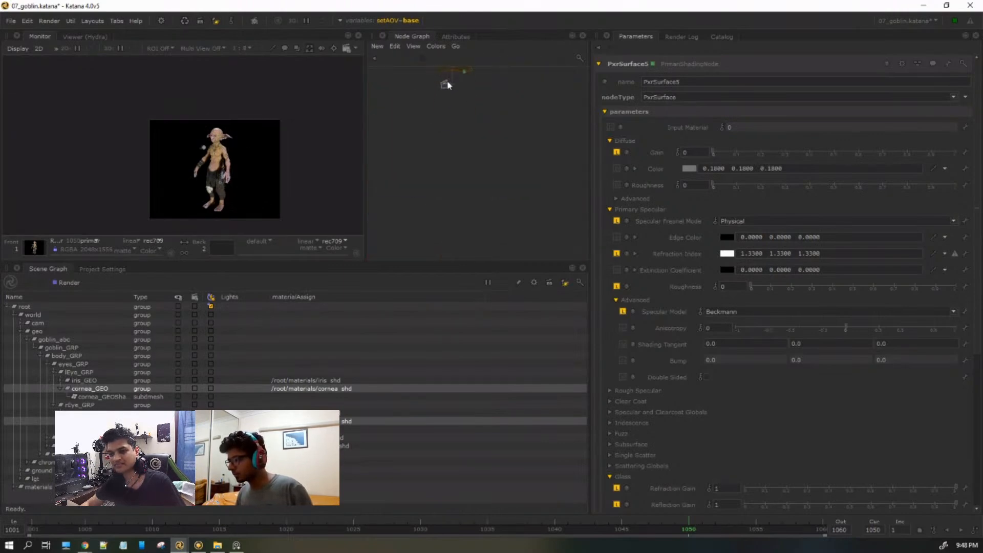
scroll(469, 91, "up", 6)
right_click(490, 100)
left_click(509, 111)
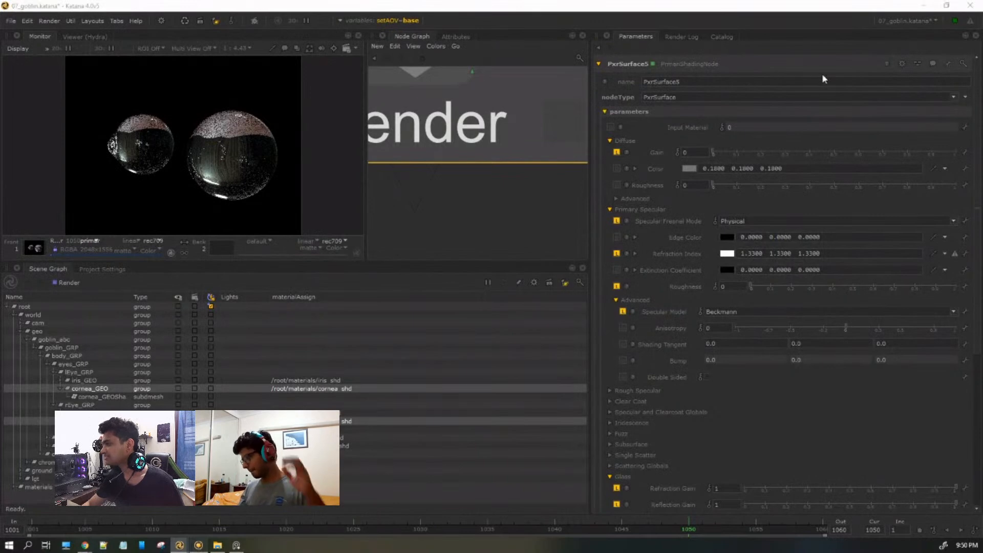
key("alt+Tab")
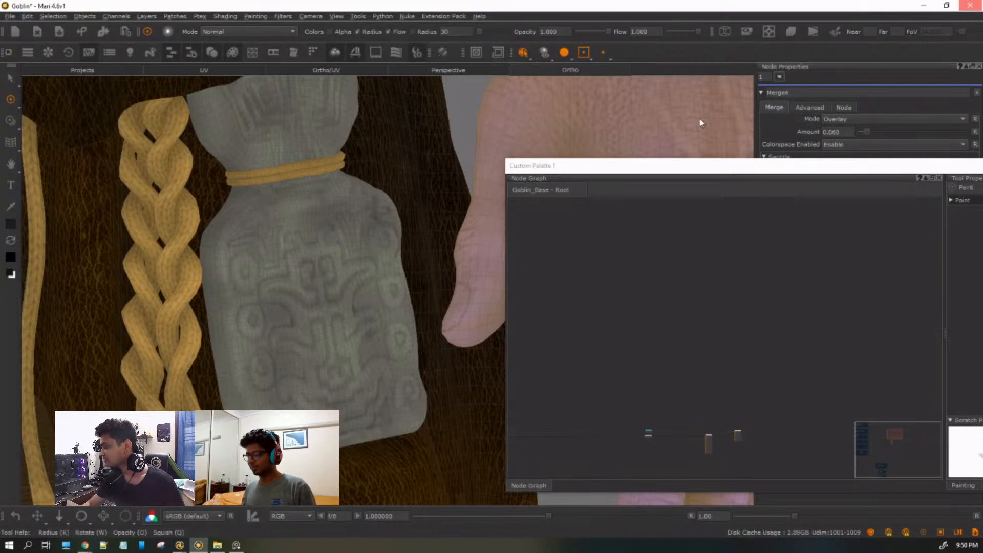
left_click(179, 545)
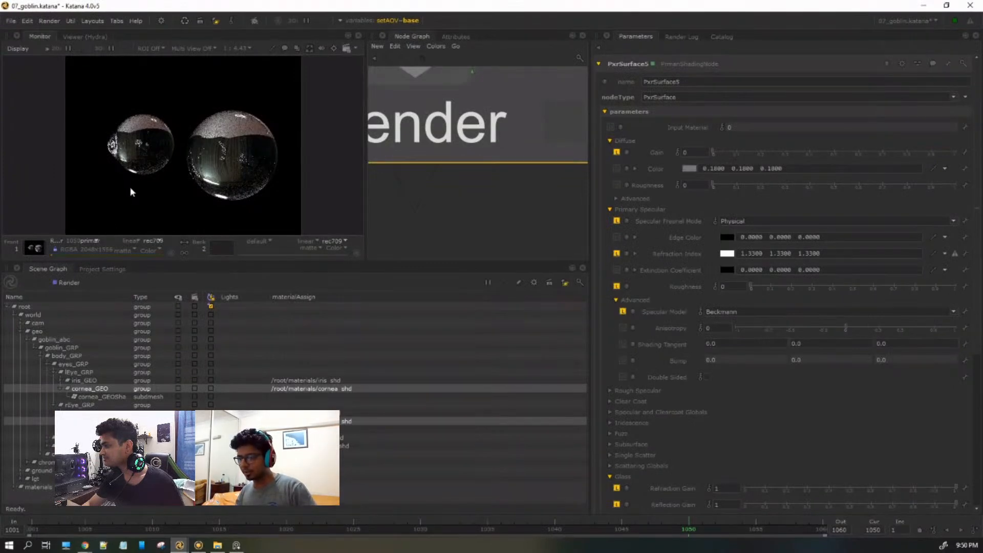
Display the Normal pass of the cornea render and examine the surface detail on both eyeballs.
left_click(90, 241)
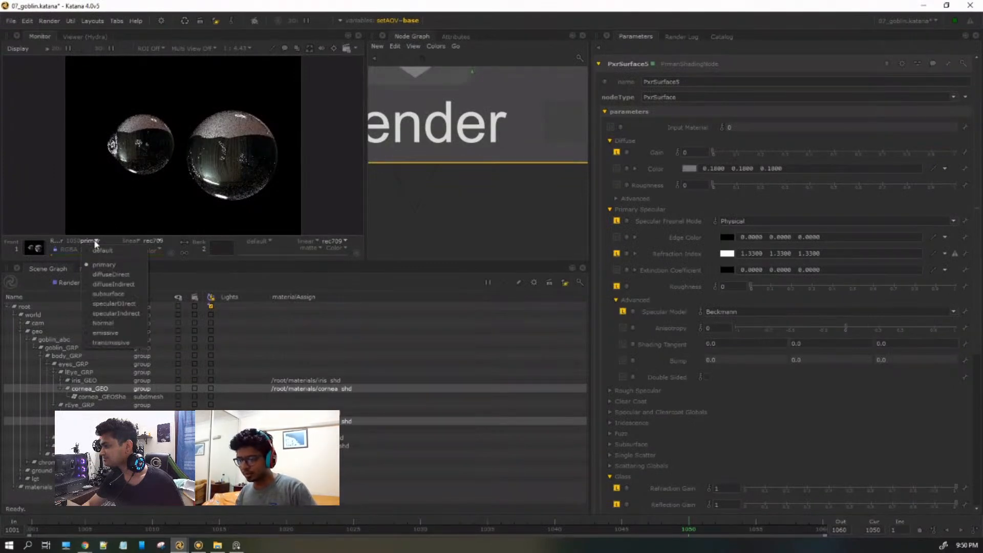
left_click(130, 324)
scroll(258, 162, "up", 5)
scroll(252, 165, "down", 4)
scroll(232, 144, "down", 2)
scroll(221, 132, "up", 2)
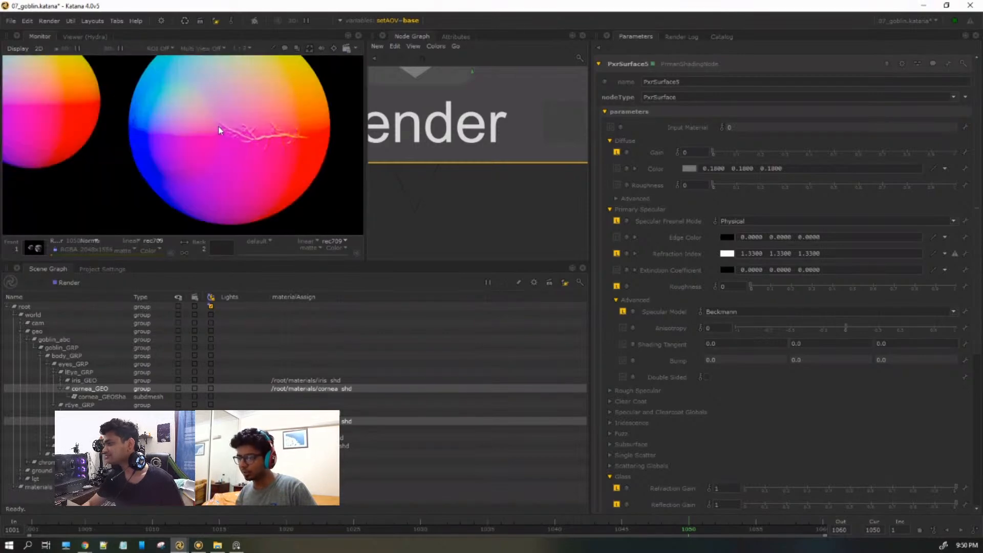
middle_click_drag(217, 131, 277, 165)
middle_click_drag(6, 143, 199, 191)
scroll(136, 161, "up", 2)
Switch the displayed pass back to primary and examine the reflections and bulge of both corneas.
left_click(88, 239)
left_click(116, 264)
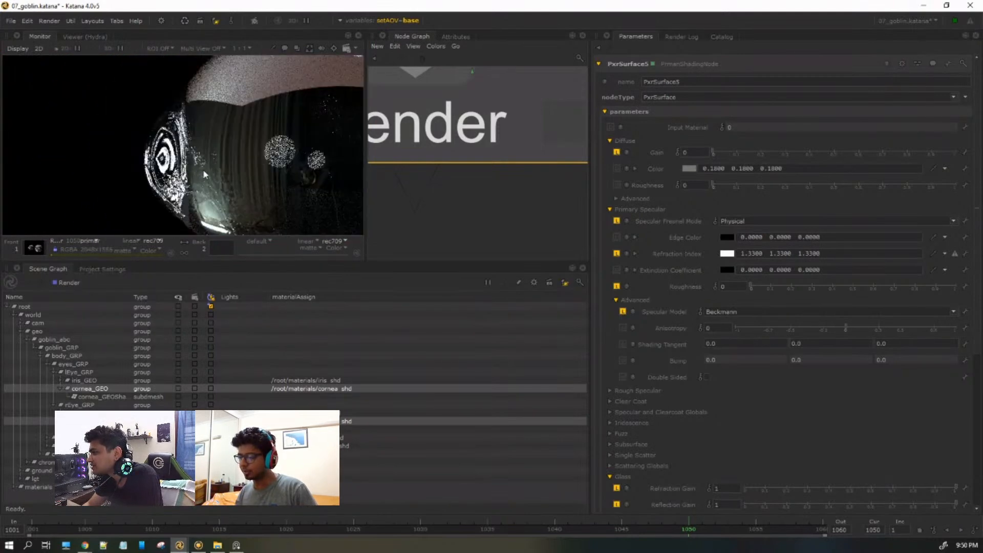
scroll(203, 174, "down", 1)
scroll(329, 151, "down", 1)
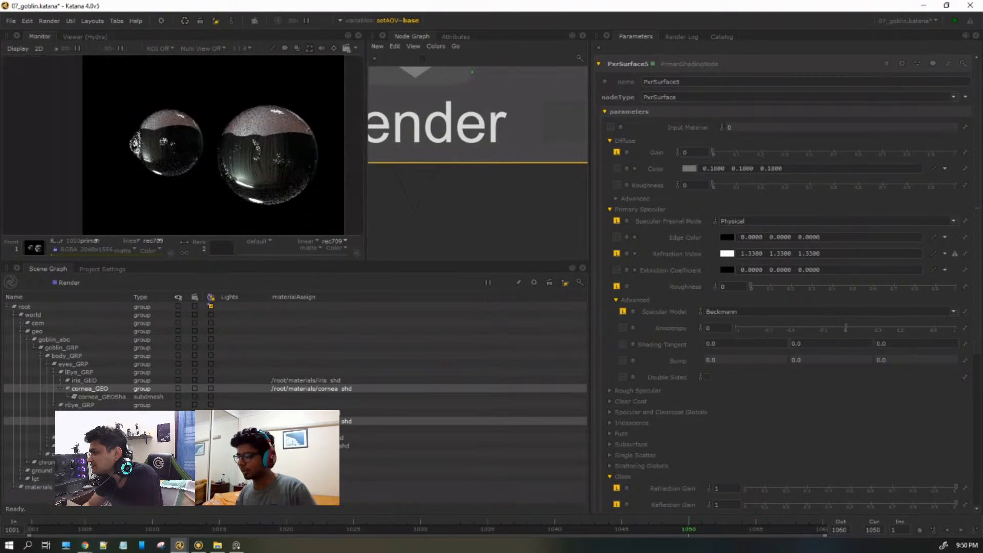
Select the iris_GEO of both eyes instead of the corneas and render the new selection.
left_click(81, 383)
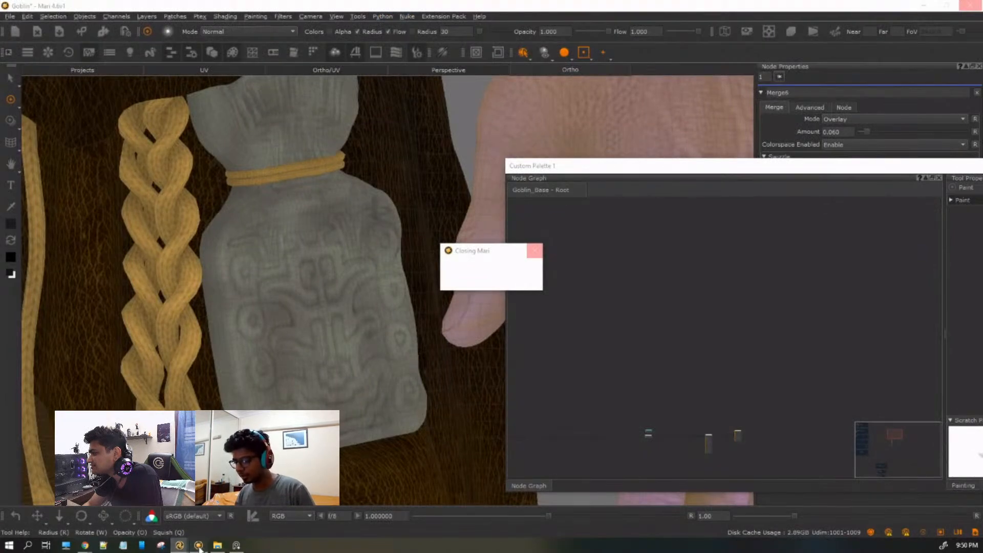
left_click(200, 546)
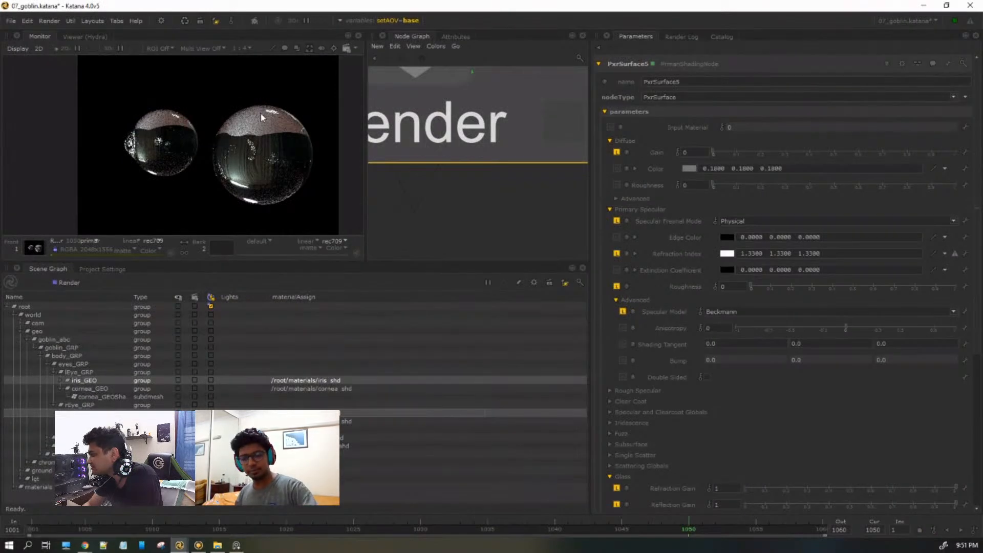
middle_click_drag(278, 126, 237, 127)
key("backslash")
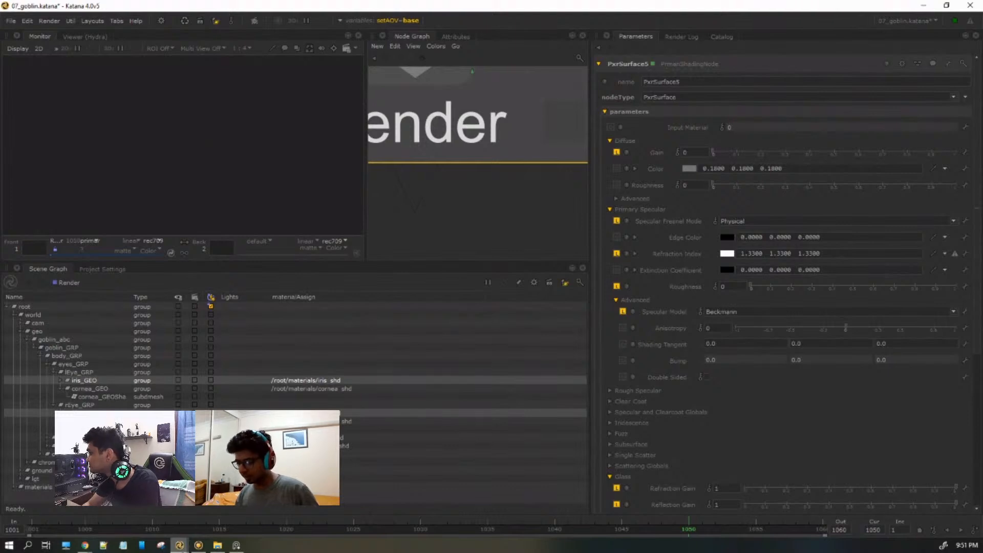
Switch to Mari and save the Goblin project while closing it, close the StreamRefs.pur window, and return to Katana.
left_click(198, 544)
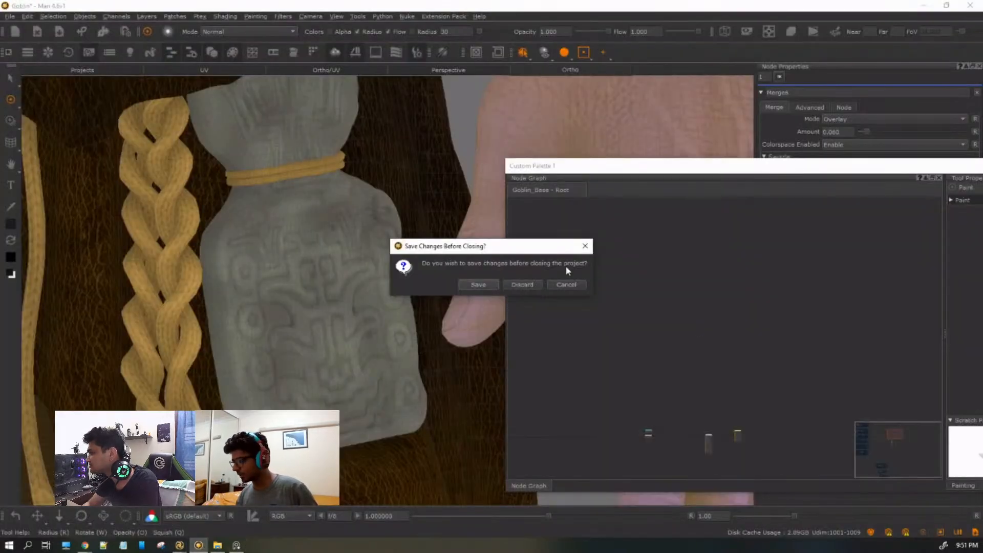
left_click(476, 284)
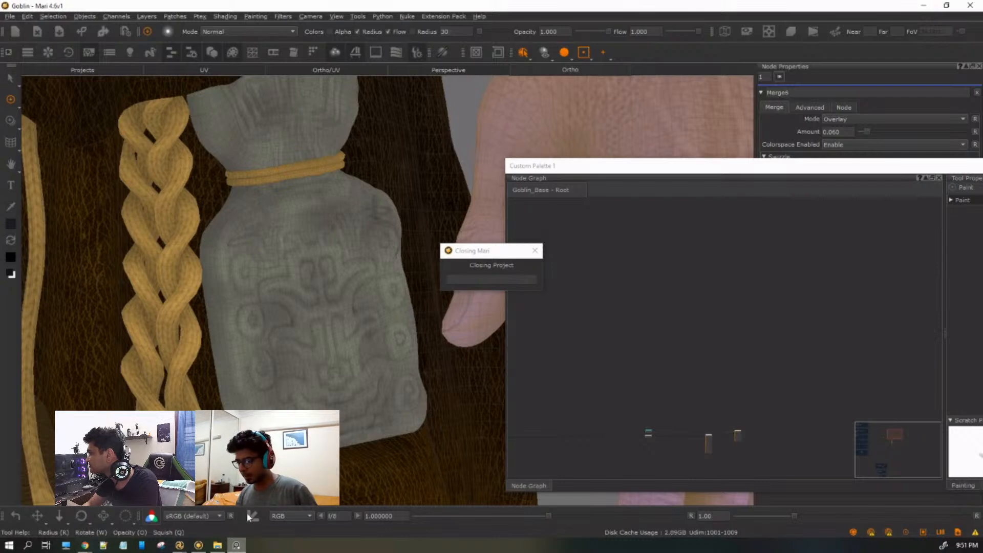
right_click(237, 546)
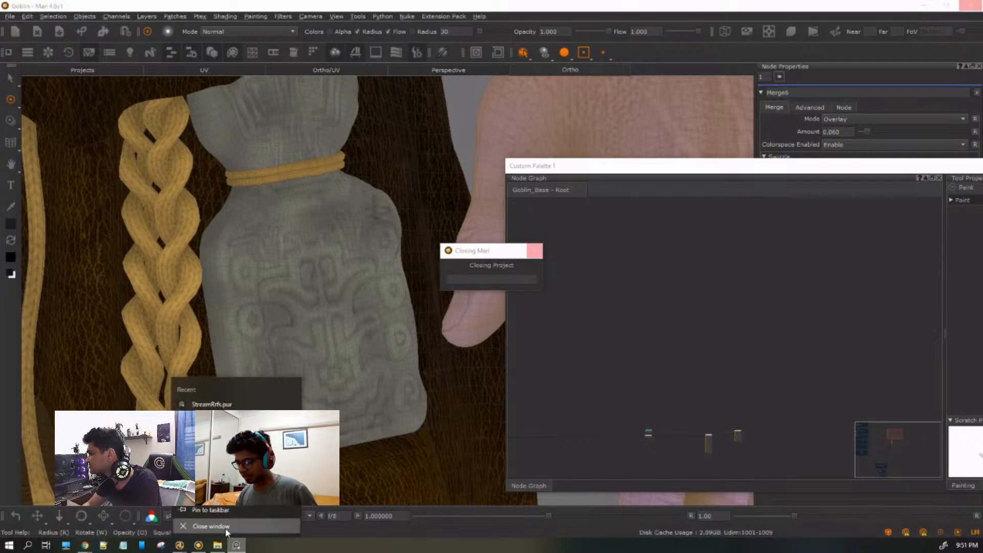
left_click(225, 526)
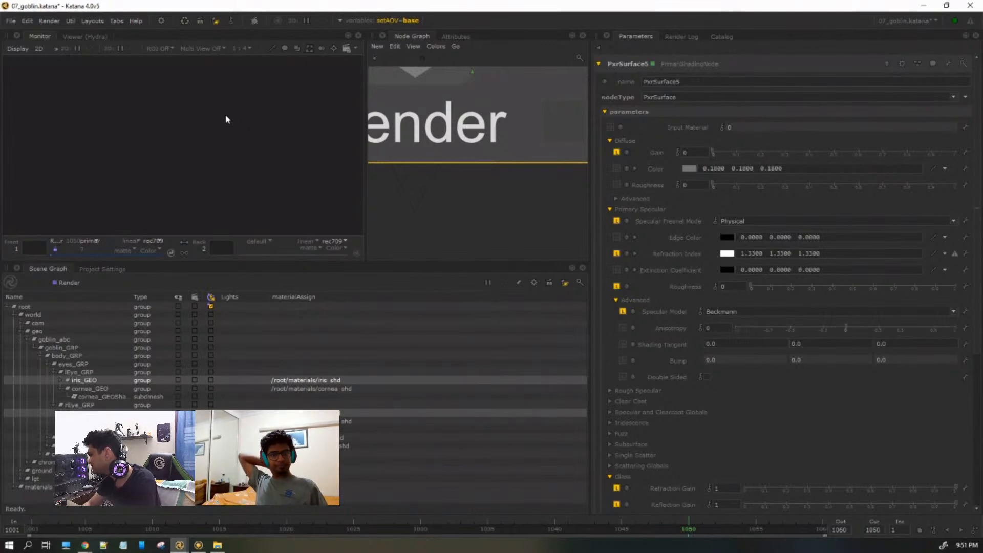
key("alt+Tab")
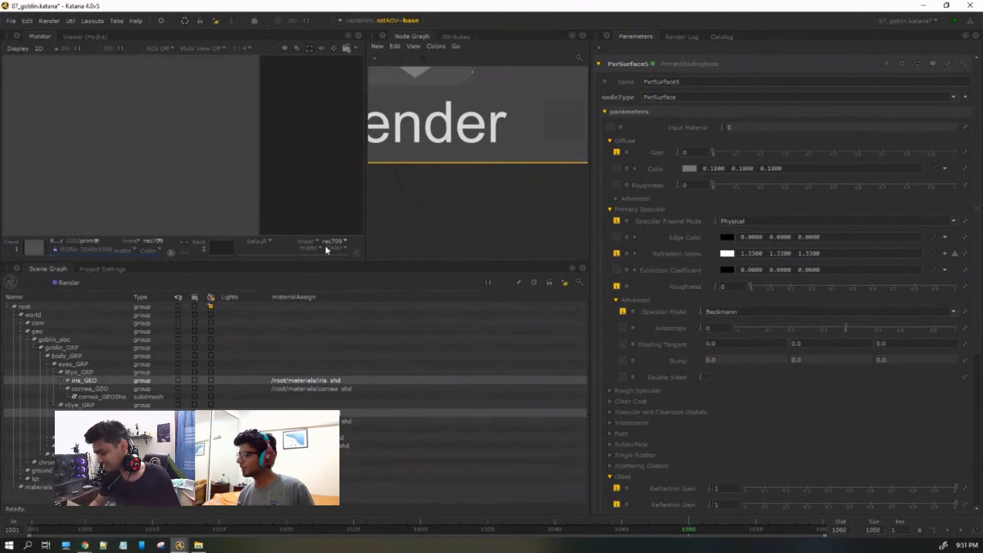
Examine the iris render's progress in the Monitor, viewing the whole frame and individual areas.
scroll(313, 102, "down", 3)
scroll(299, 98, "up", 2)
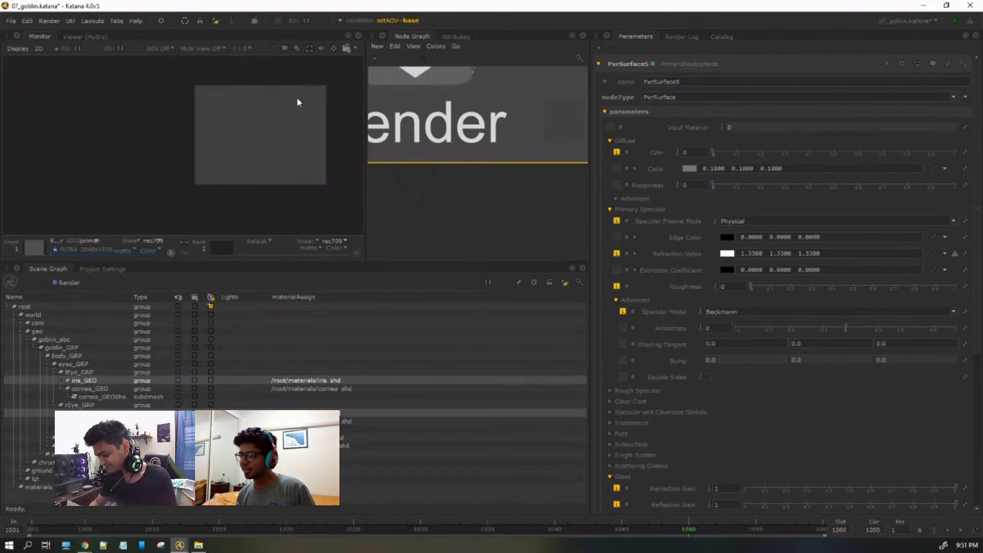
scroll(248, 110, "up", 2)
scroll(286, 133, "up", 1)
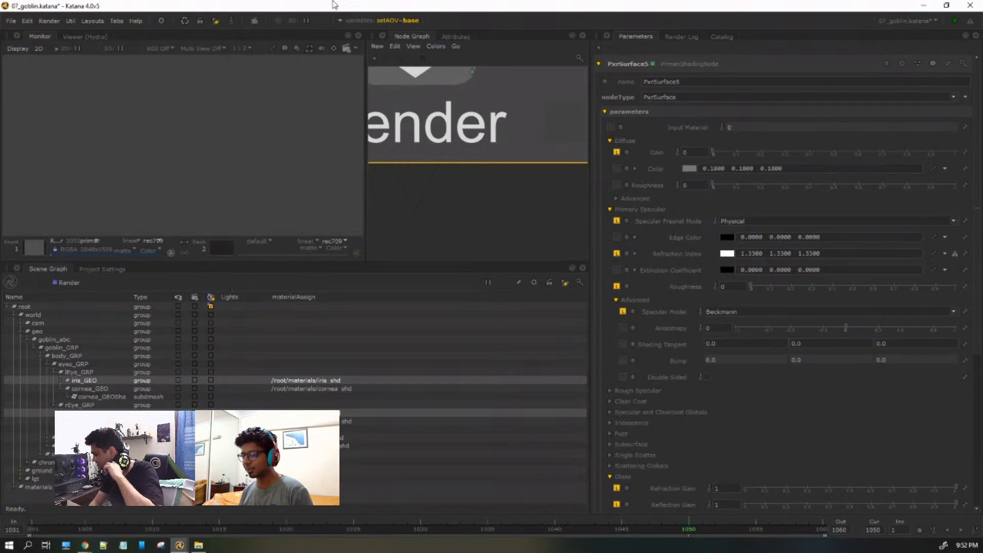
scroll(206, 105, "down", 4)
scroll(207, 104, "up", 2)
middle_click_drag(209, 102, 217, 144)
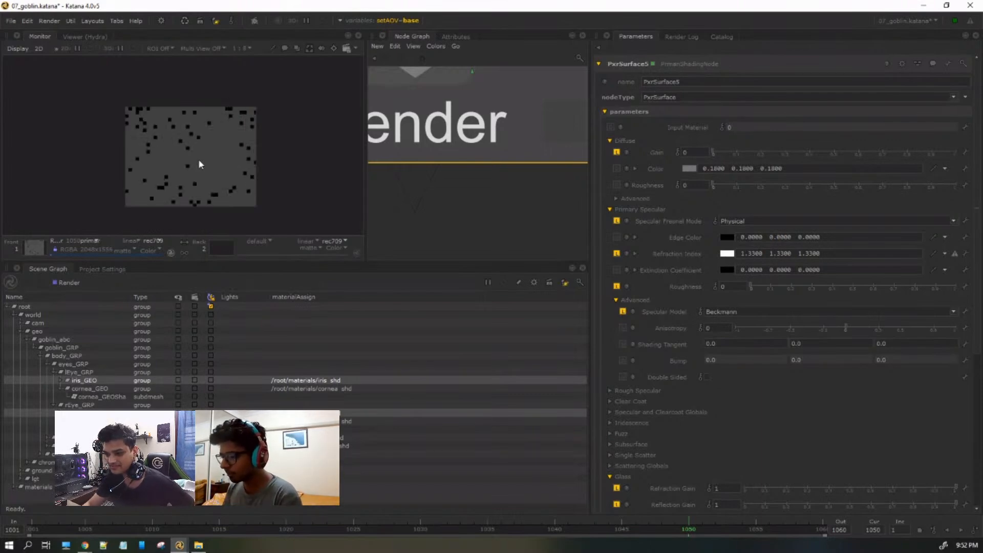
scroll(201, 146, "up", 1)
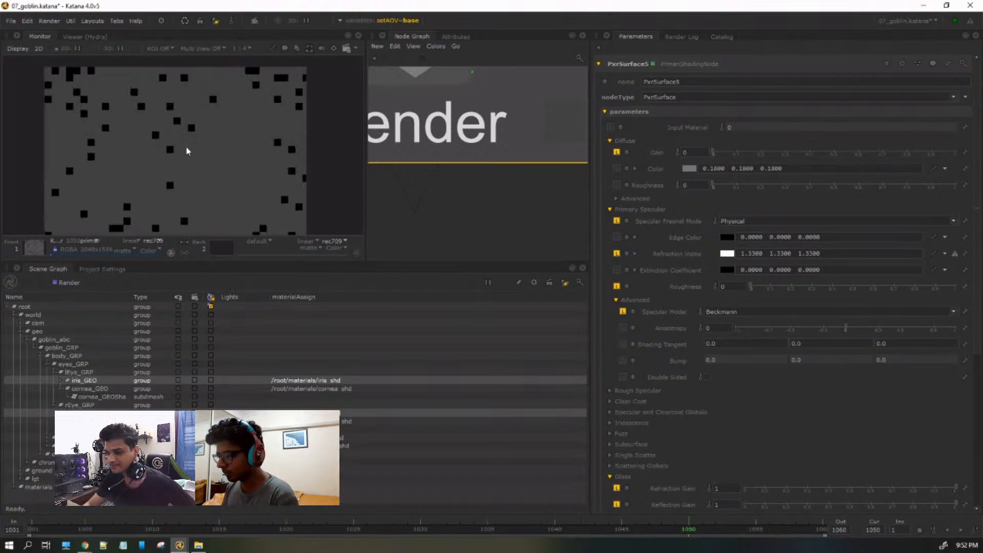
scroll(207, 176, "down", 1)
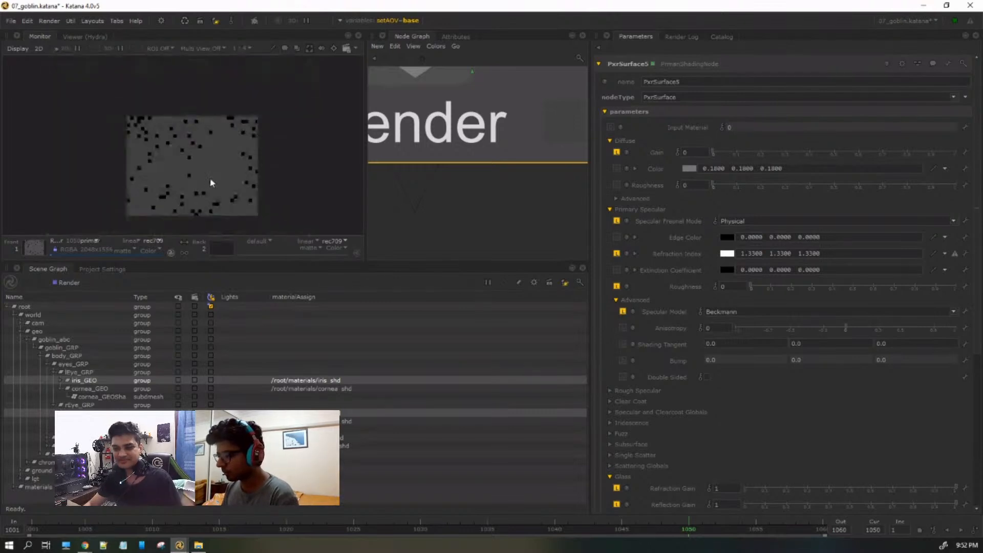
middle_click_drag(211, 183, 202, 181)
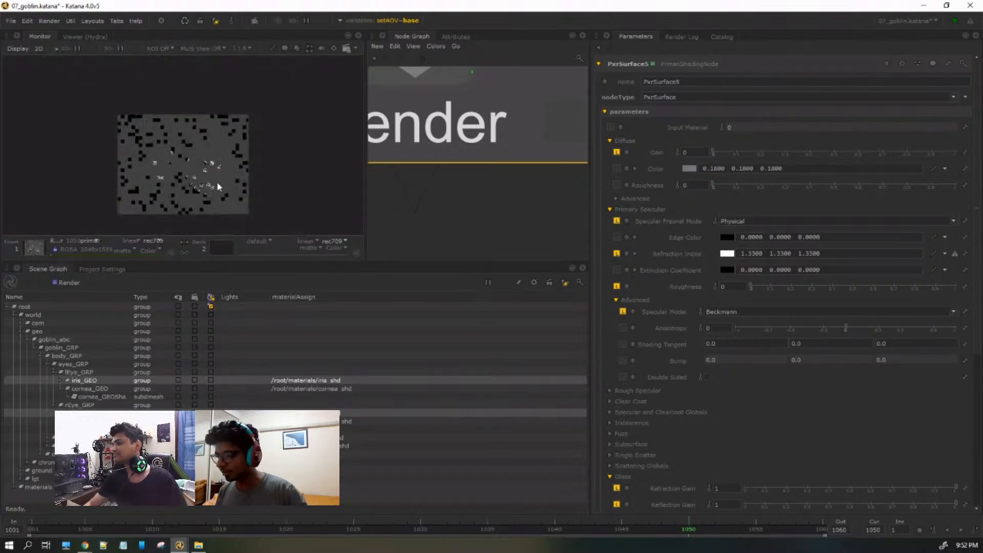
Check both eyeballs in the Hydra viewer and return to the iris render in the Monitor.
left_click(75, 38)
right_click_drag(262, 155, 169, 149, "alt")
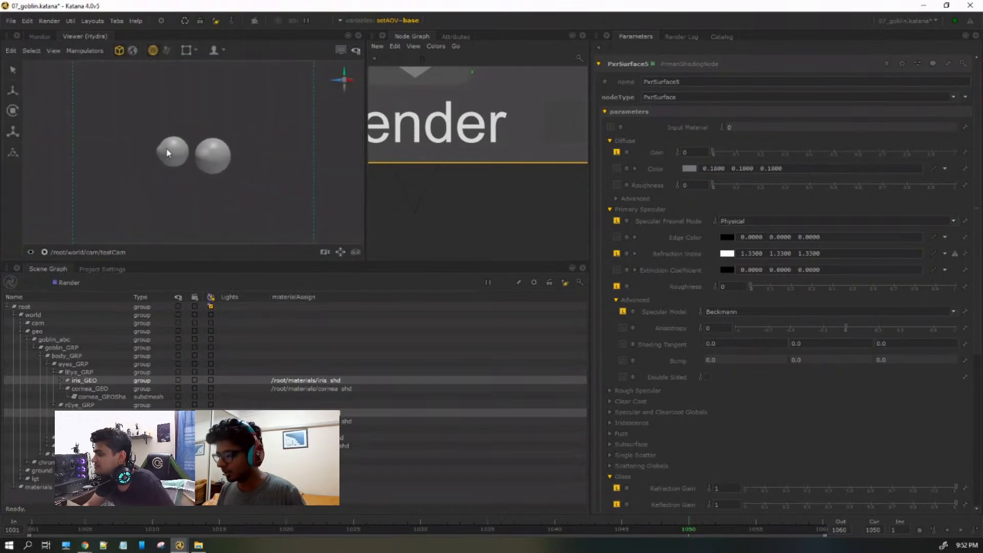
left_click(41, 37)
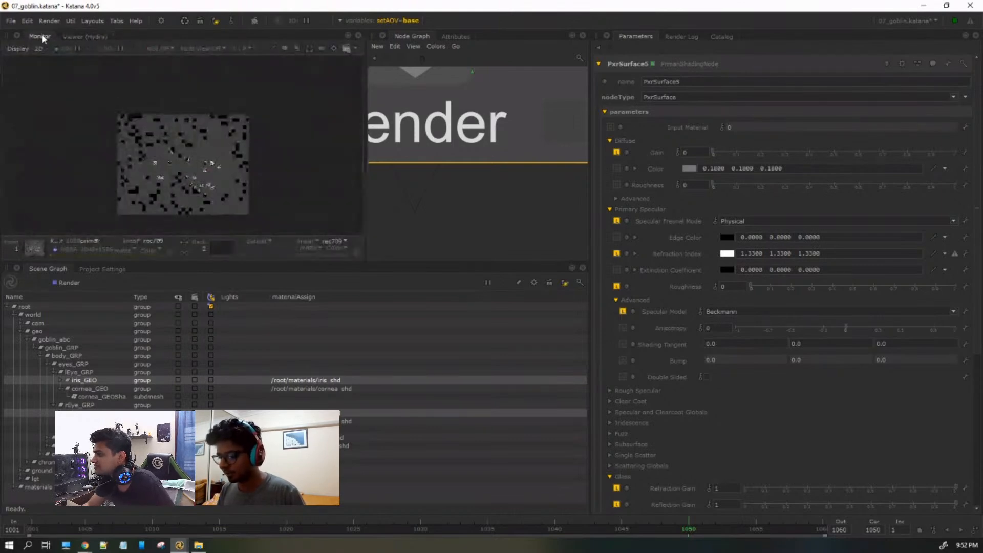
middle_click_drag(228, 172, 228, 149)
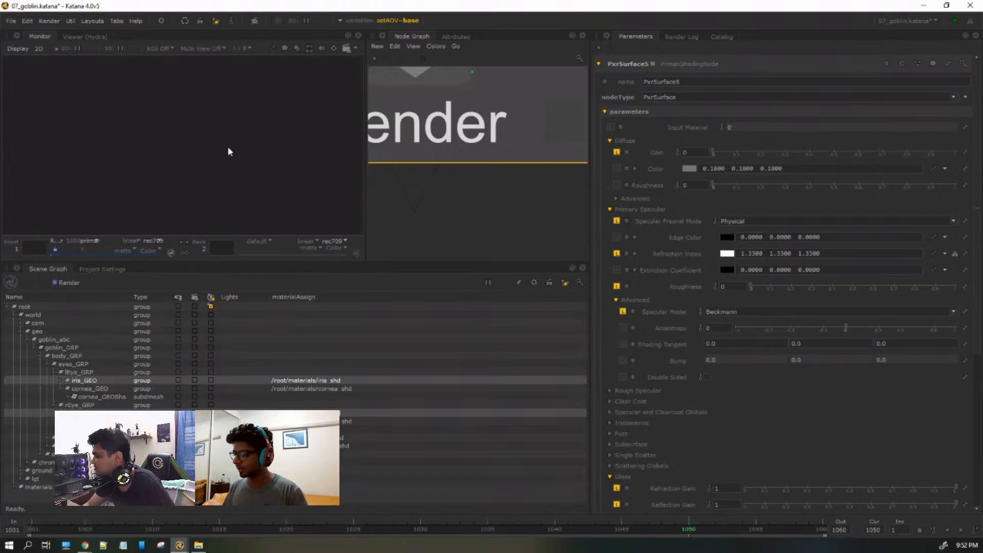
Maximize the Monitor and bring up the earlier beauty render framed on the goblin's head.
key("space")
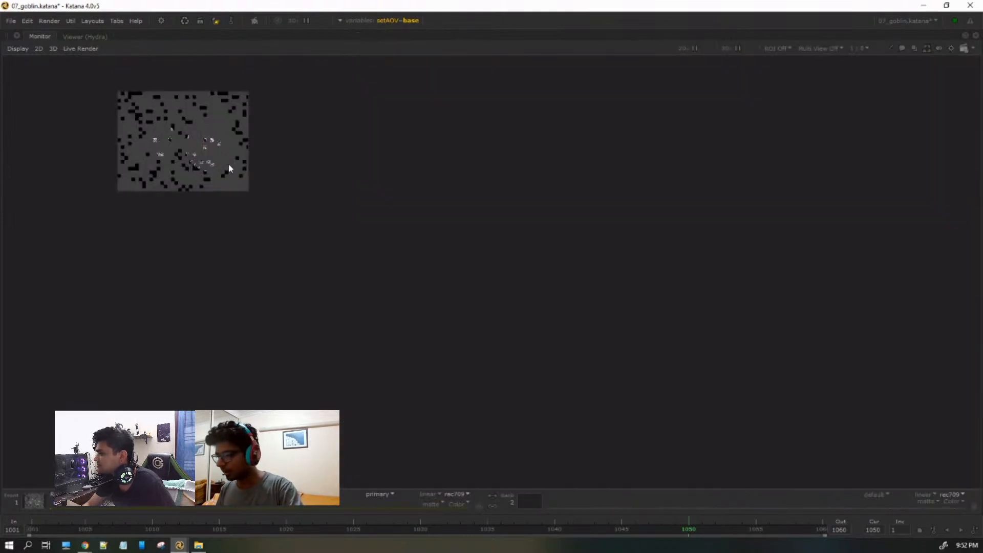
key("Page_Down")
middle_click_drag(193, 139, 405, 272)
scroll(360, 265, "up", 2)
scroll(385, 263, "up", 3)
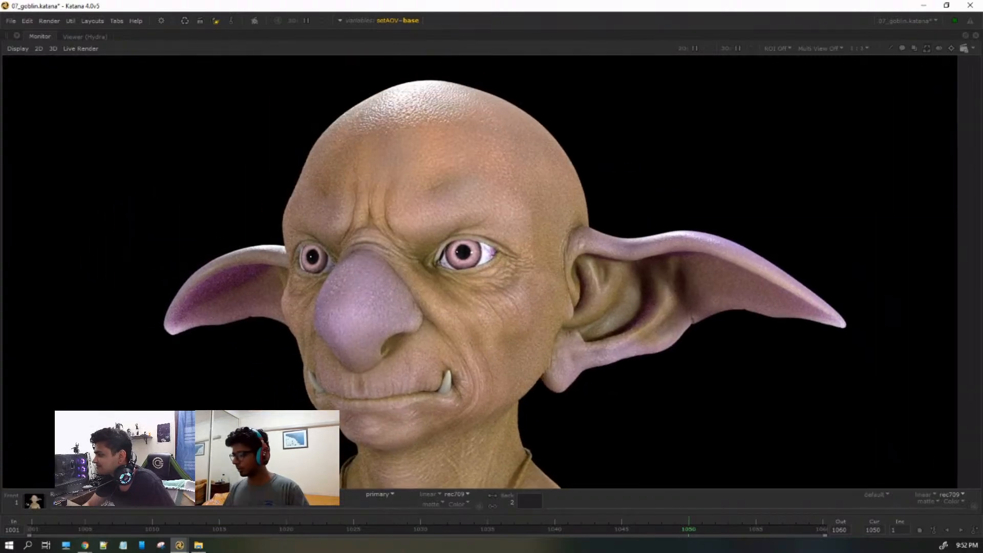
middle_click_drag(470, 334, 483, 342)
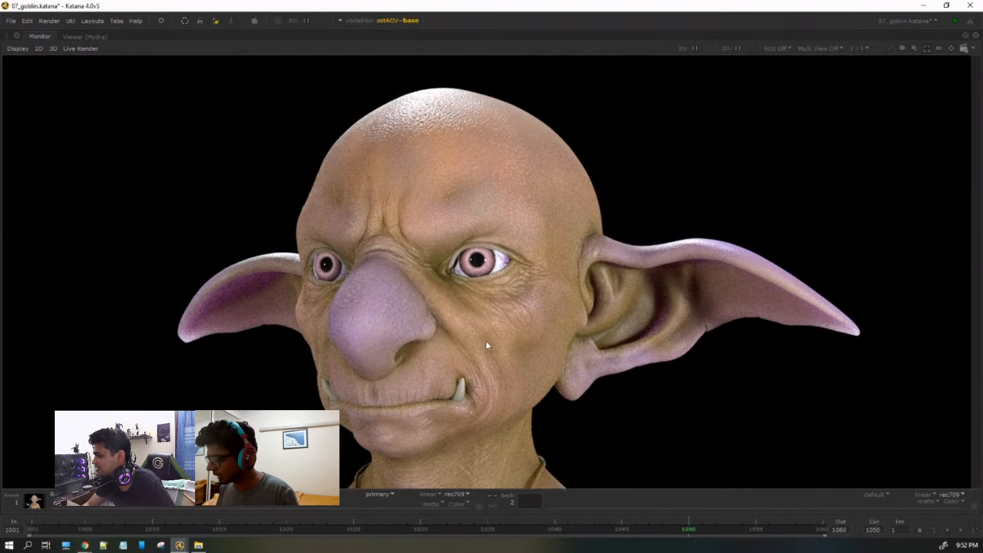
Examine the goblin's eyes and surrounding skin up close in the primary pass, then the whole face.
scroll(504, 268, "up", 3)
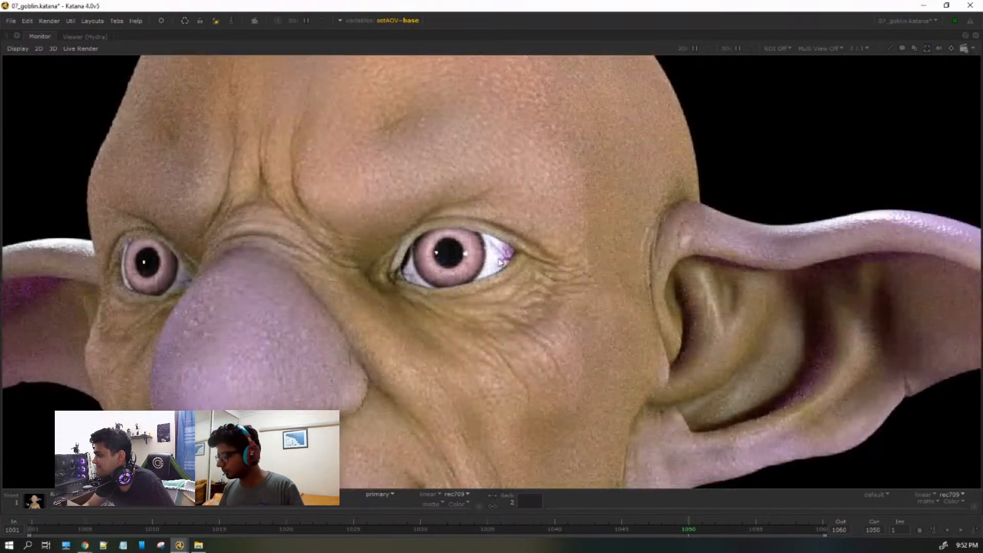
left_click(379, 494)
left_click(389, 518)
scroll(491, 287, "down", 3)
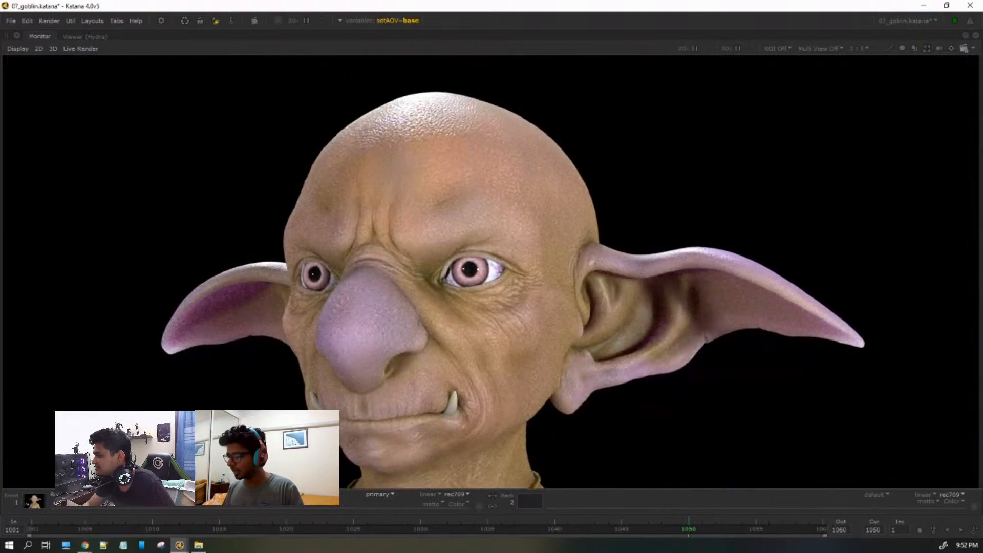
scroll(508, 269, "up", 2)
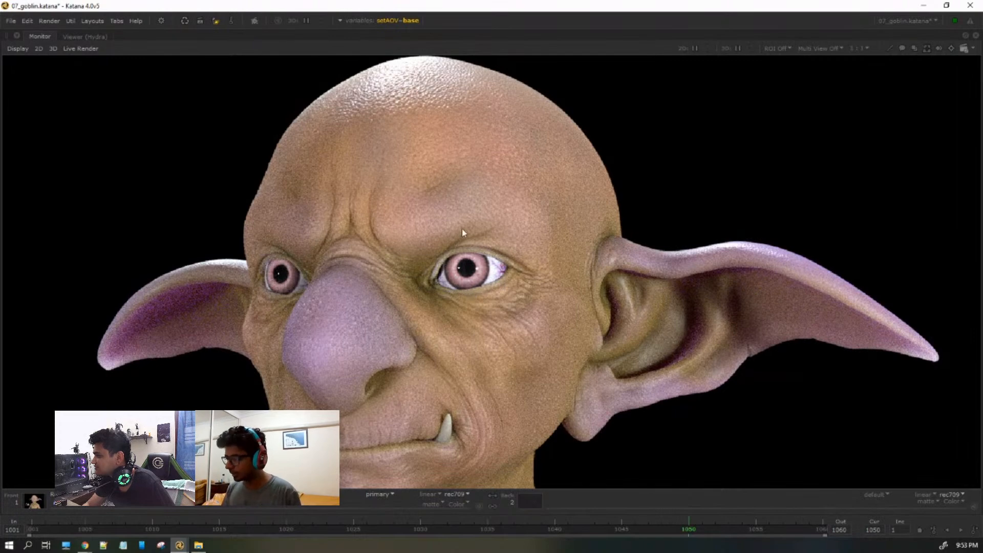
Examine the neck, shoulders, chest and tooth necklace in the render, then return to the face.
middle_click_drag(462, 228, 436, 215)
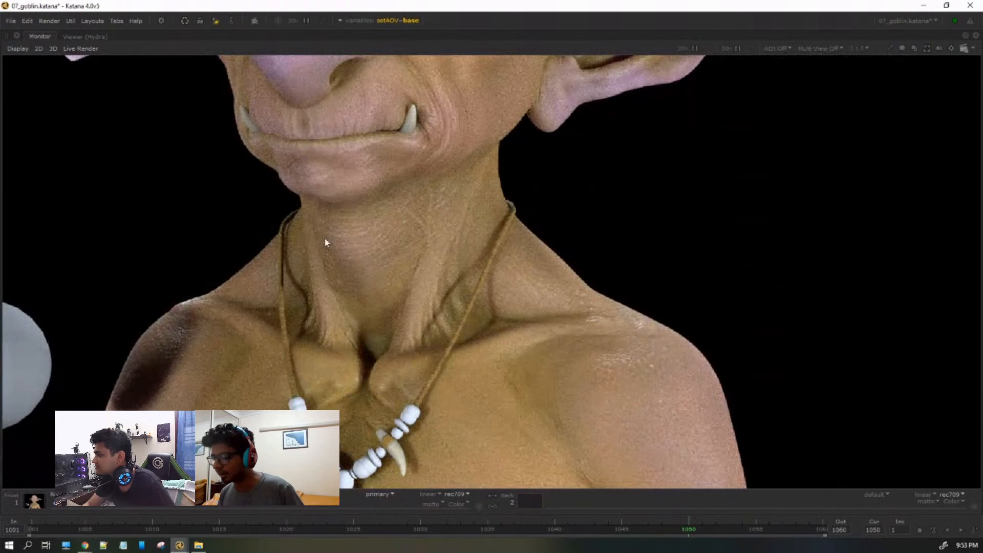
middle_click_drag(325, 242, 266, 191)
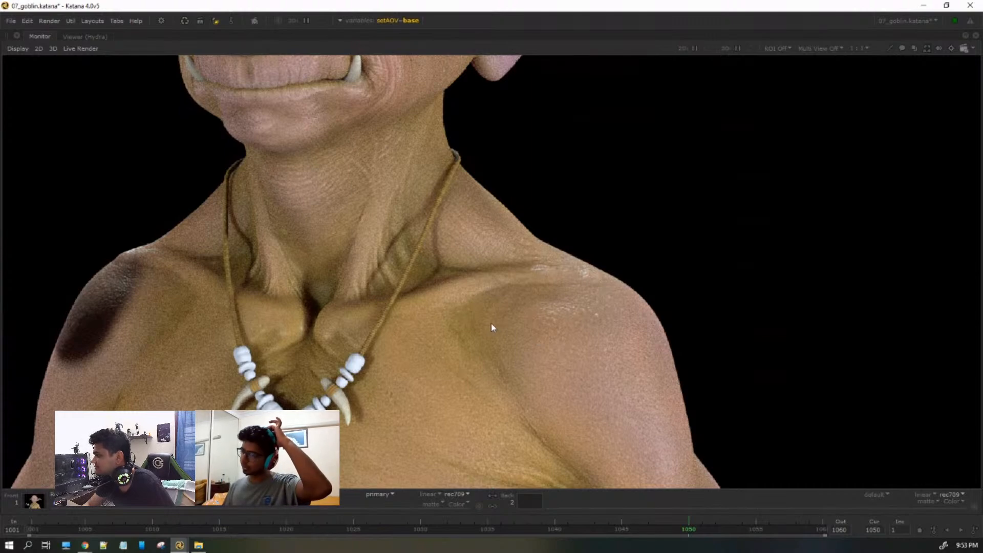
scroll(481, 311, "down", 2)
middle_click_drag(461, 363, 410, 268)
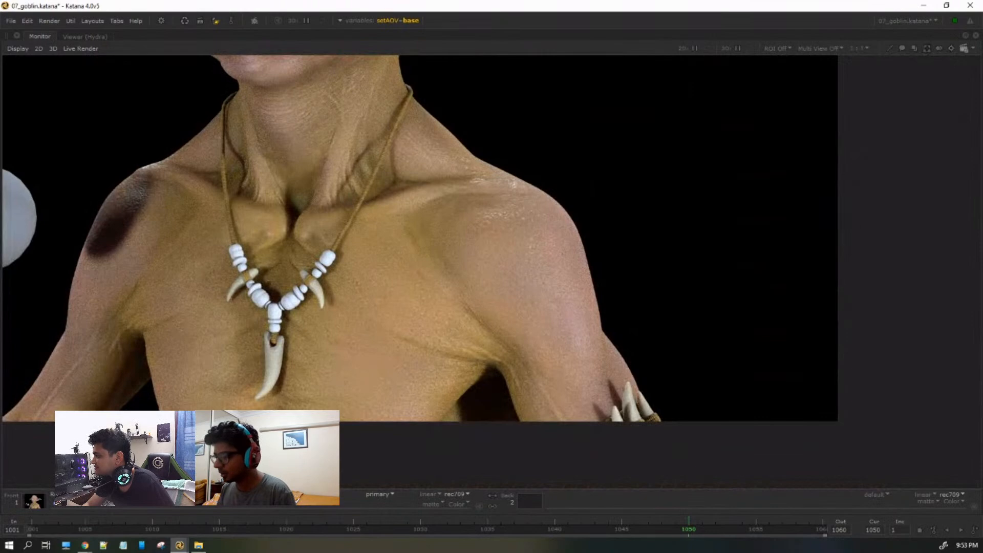
middle_click_drag(380, 210, 423, 353)
middle_click_drag(389, 203, 414, 428)
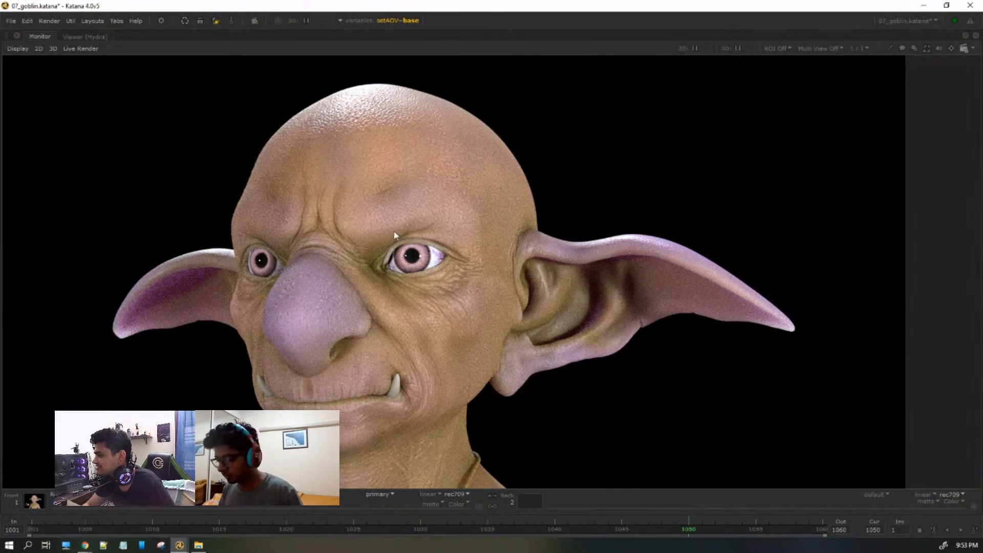
Restore the layout, maximize the Monitor again and go through the earlier renders to the isolated iris render.
key("space")
key("space")
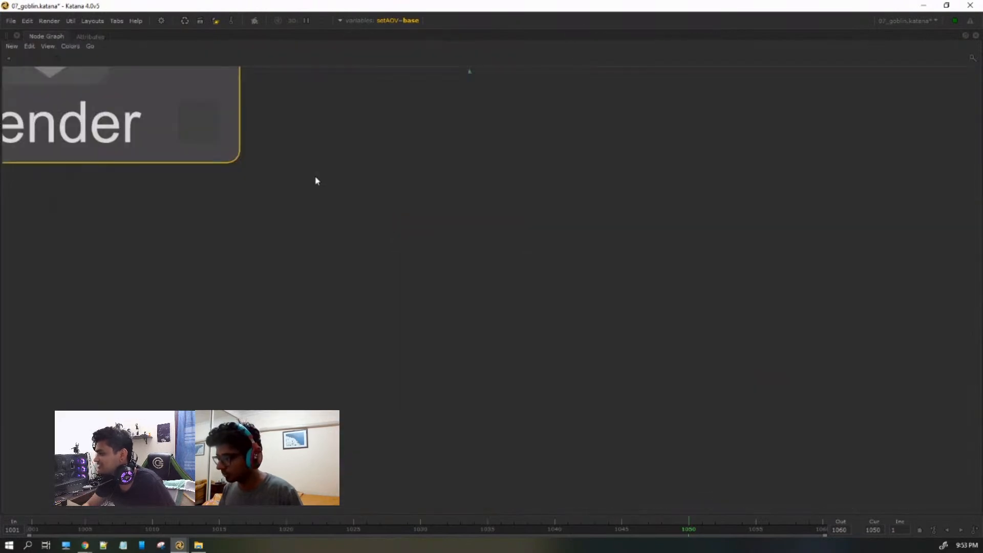
key("space")
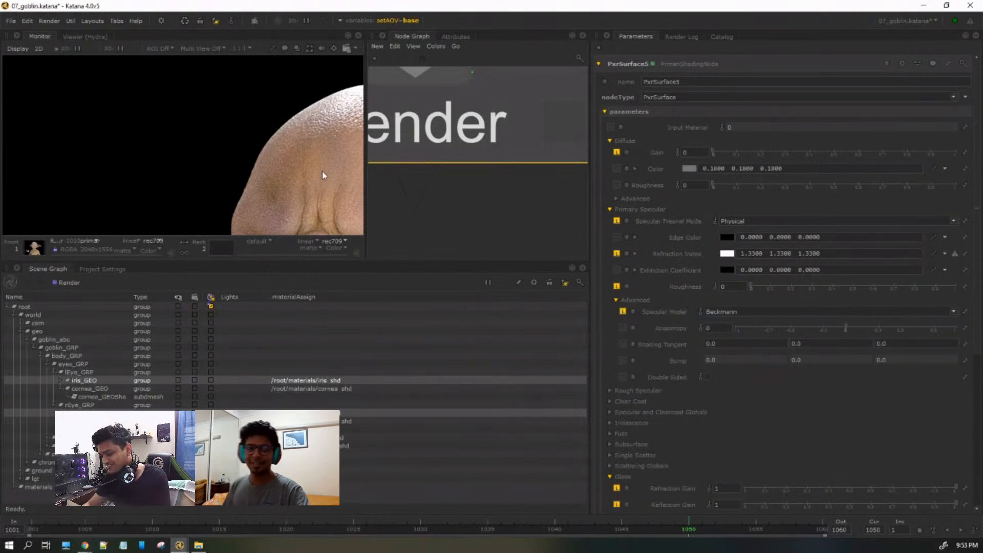
key("space")
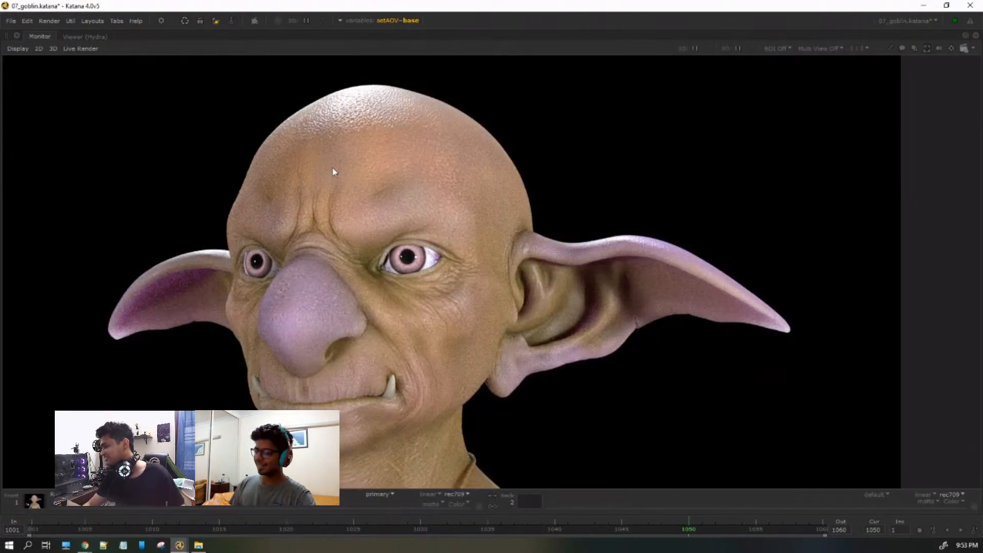
key("Page_Down")
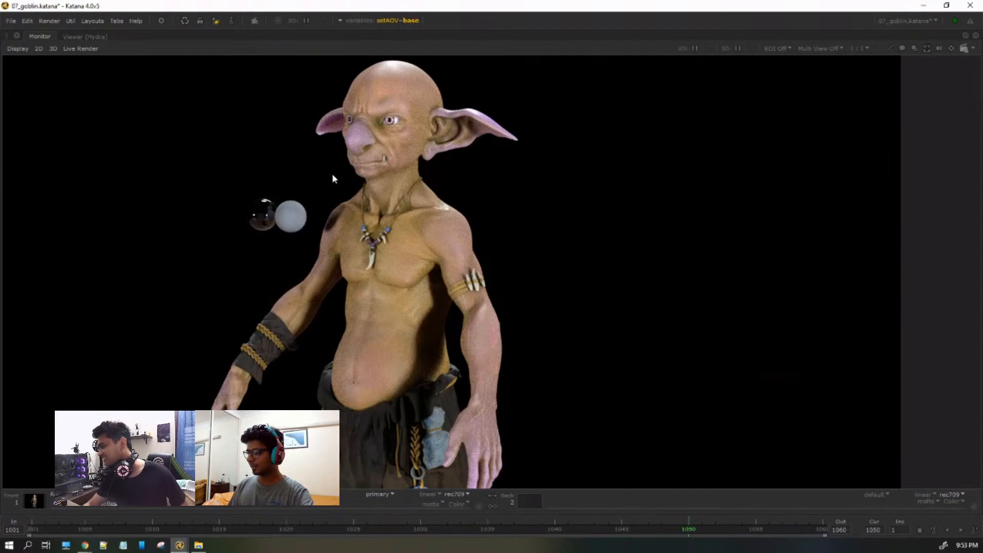
key("Page_Down")
middle_click_drag(484, 415, 508, 318)
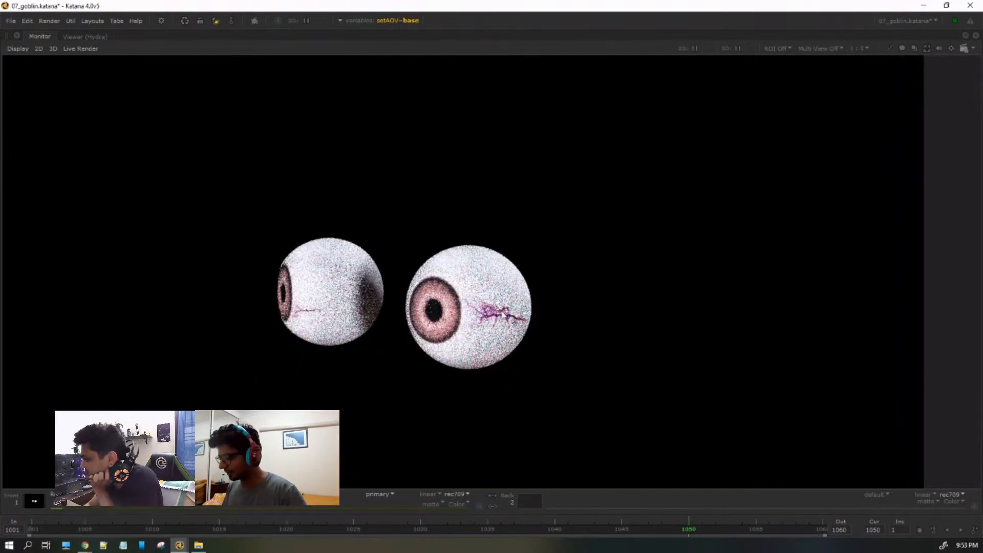
Display the diffuseDirect pass and the subsurface pass of the iris render to compare them.
left_click(380, 494)
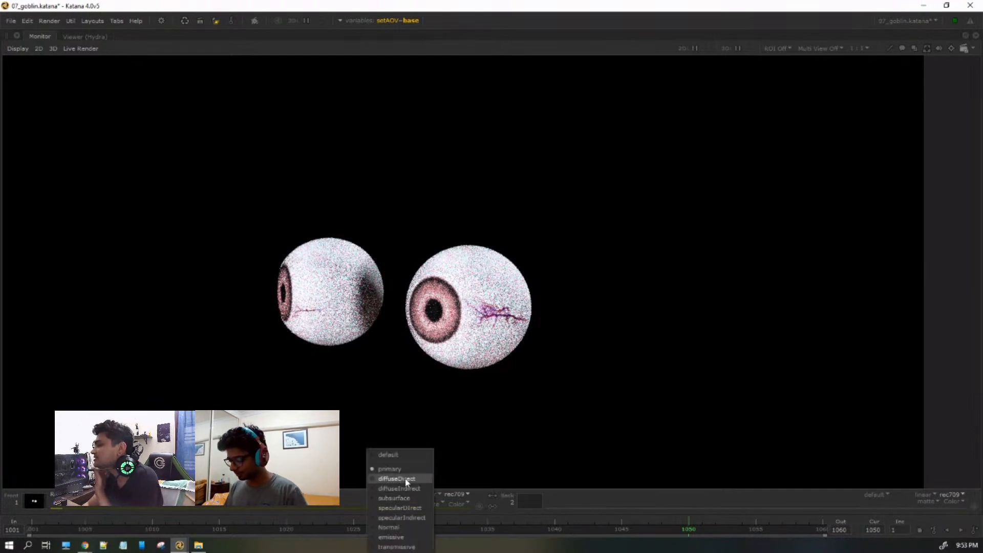
left_click(405, 479)
left_click(376, 493)
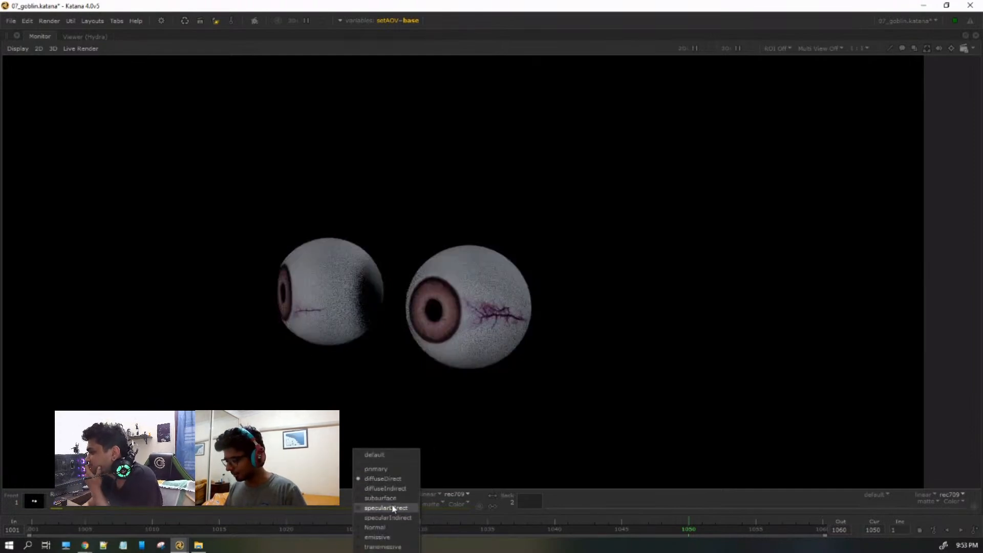
left_click(385, 504)
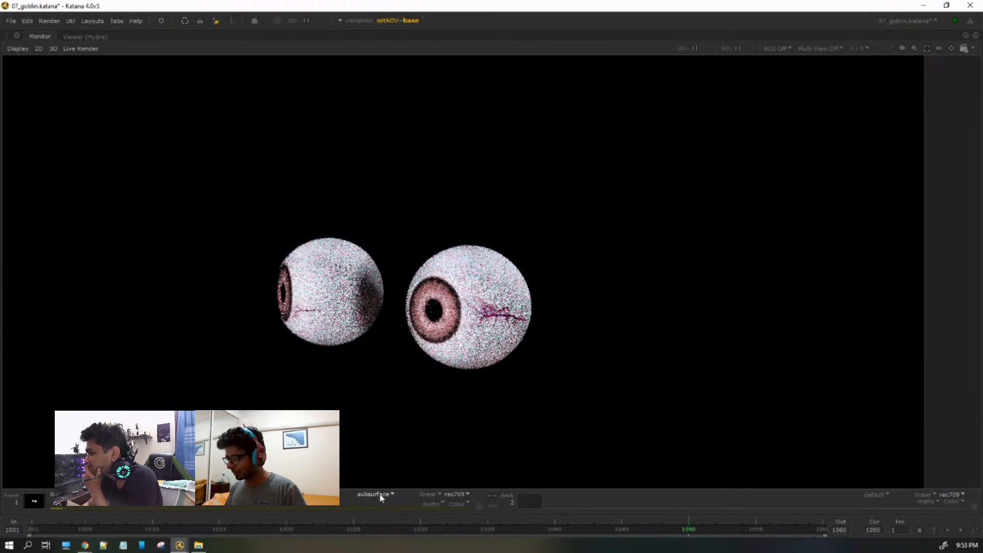
Display the Normal pass of the iris render and examine the iris relief up close on both eyeballs.
left_click(382, 495)
left_click(402, 527)
scroll(471, 296, "up", 4)
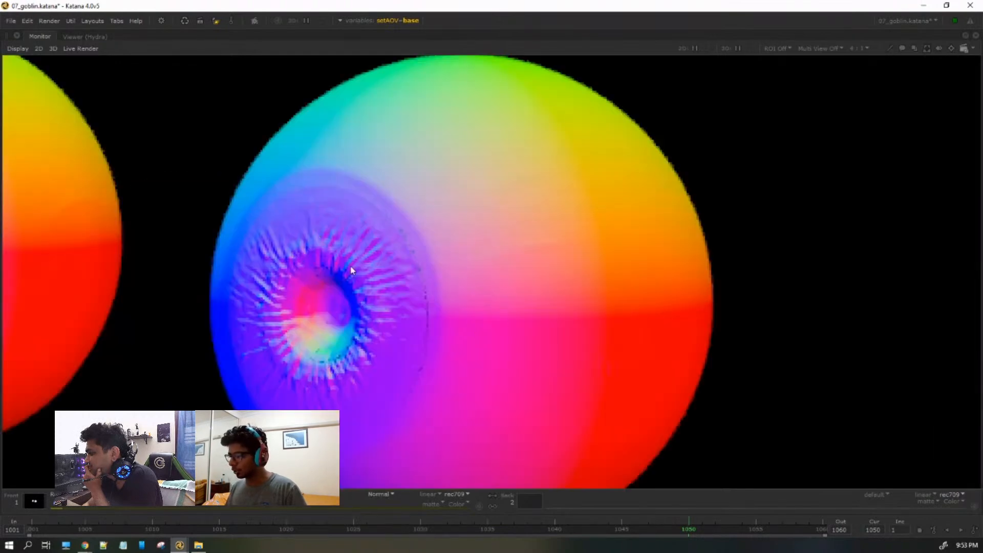
scroll(379, 332, "down", 1)
scroll(360, 301, "down", 3)
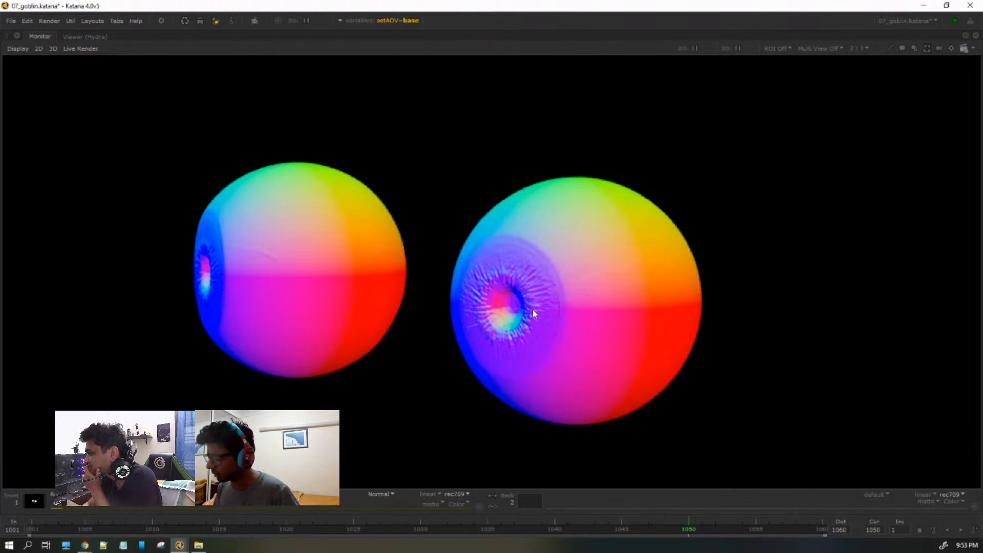
Return the iris render to the primary pass, then select eyes_GRP in the scene graph and maximize the Monitor.
left_click(383, 495)
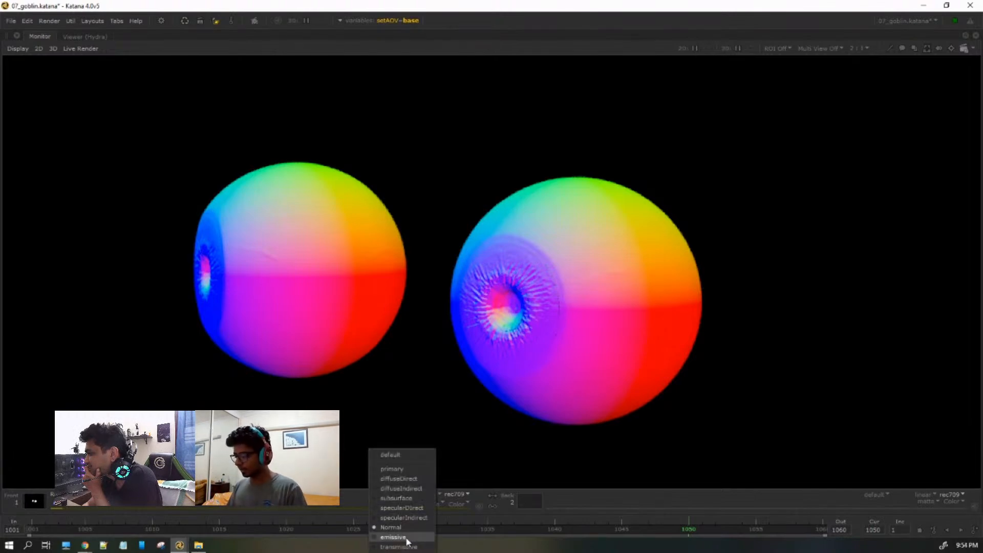
left_click(409, 469)
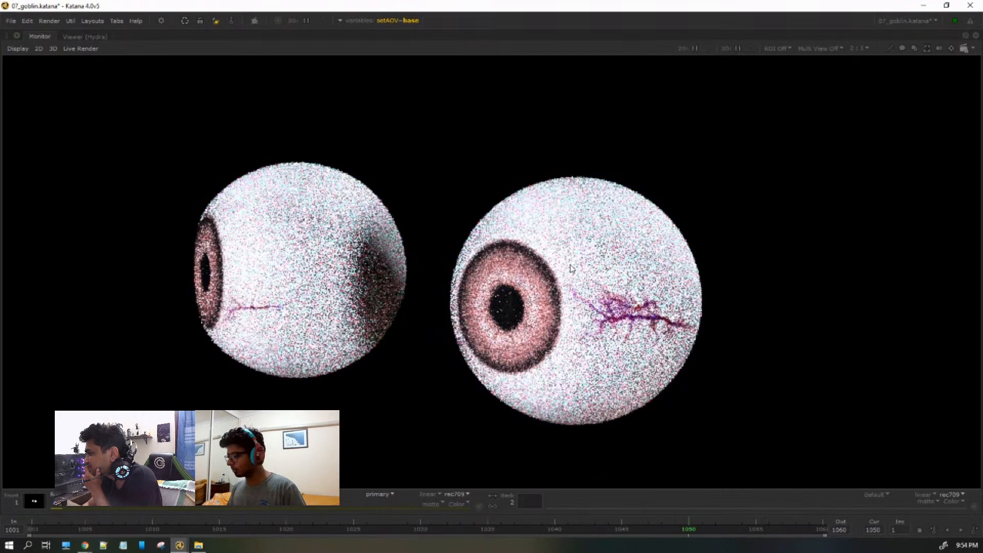
key("space")
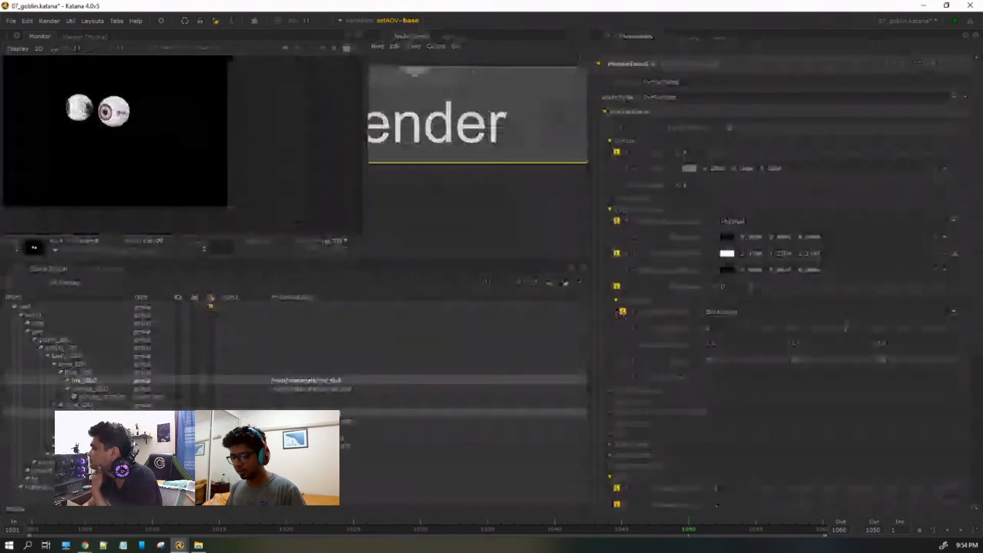
left_click(71, 364)
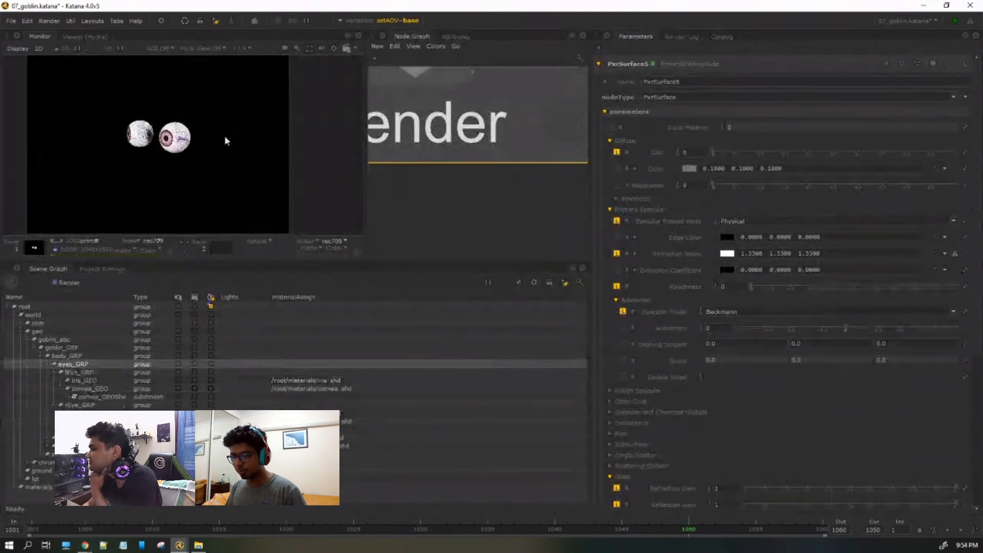
key("space")
Draw a region of interest around both eyeballs and start a new render of it.
middle_click_drag(190, 136, 307, 231)
scroll(284, 217, "up", 1)
scroll(213, 208, "up", 1)
key("r")
left_click_drag(277, 322, 565, 422)
middle_click_drag(342, 303, 337, 289)
key("grave")
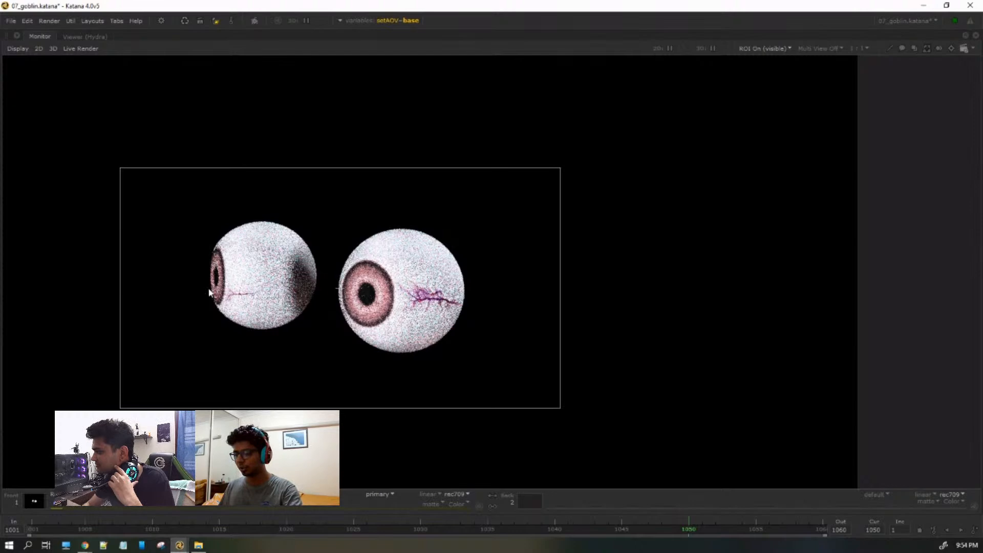
Switch to the new eye render and examine the bulging cornea over the iris on both eyeballs.
key("Page_Down")
key("Page_Down")
key("Page_Down")
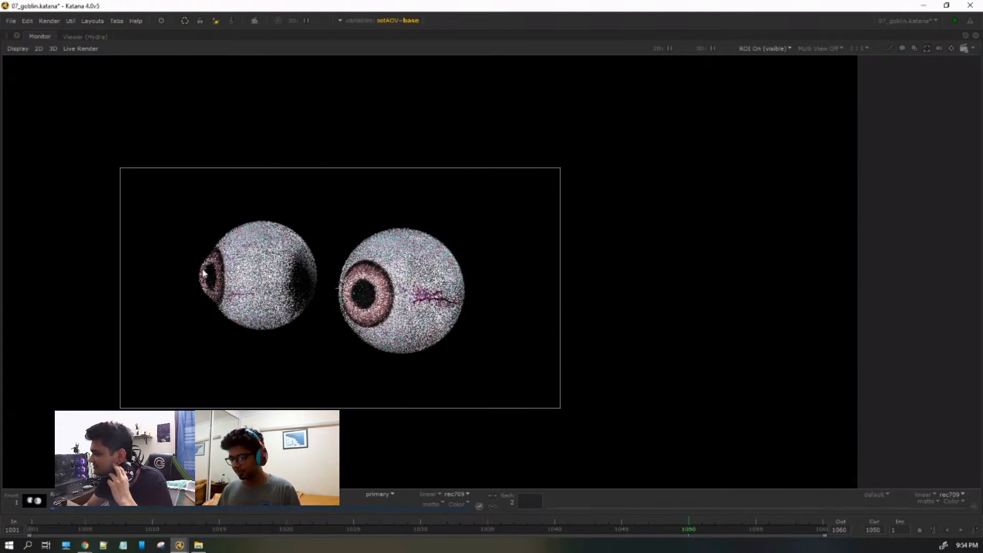
scroll(203, 273, "up", 1)
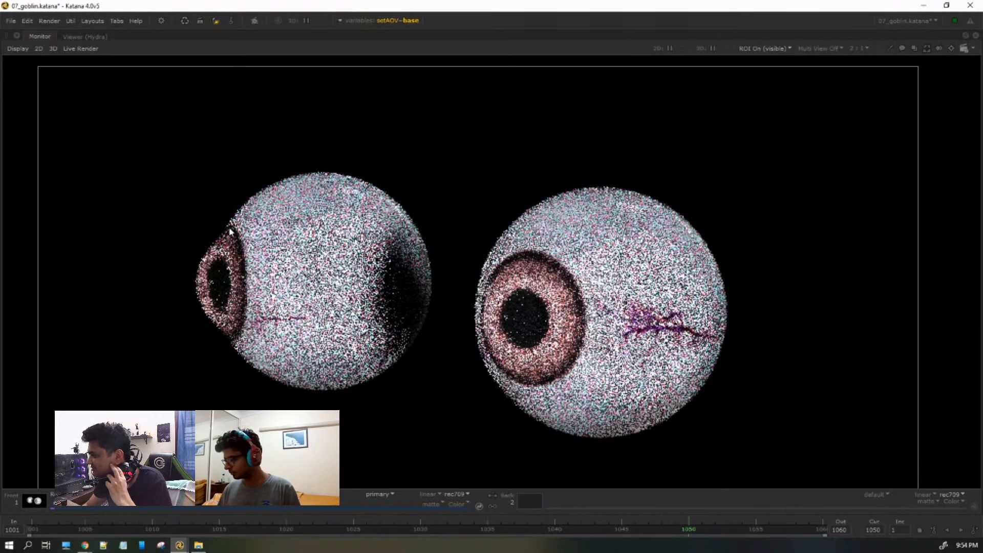
scroll(412, 340, "down", 1)
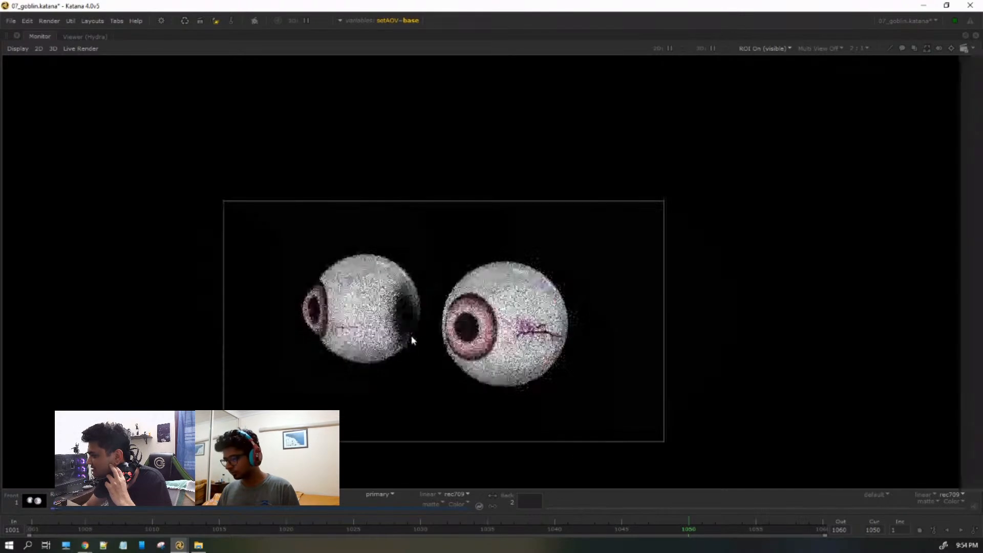
scroll(316, 292, "up", 1)
middle_click_drag(413, 361, 332, 297)
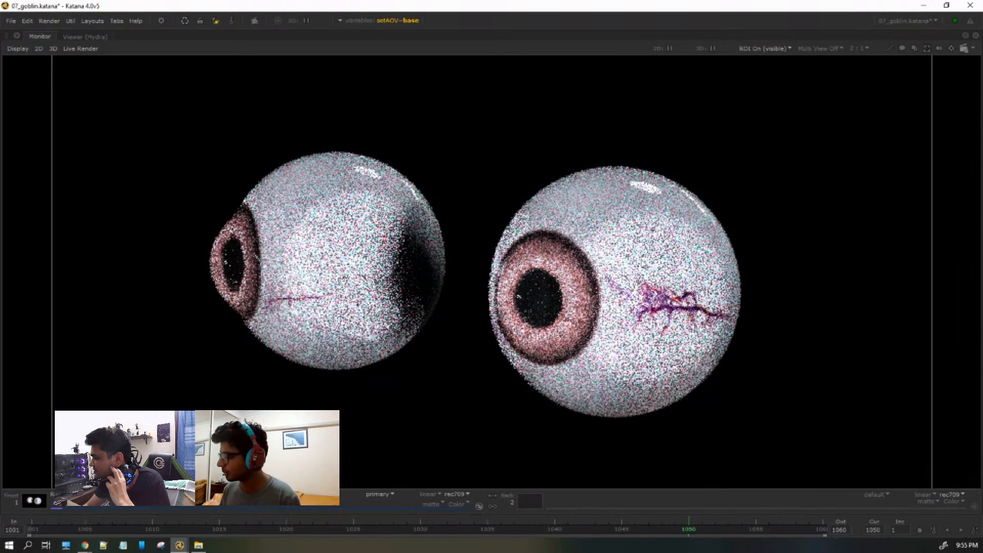
scroll(642, 261, "down", 1)
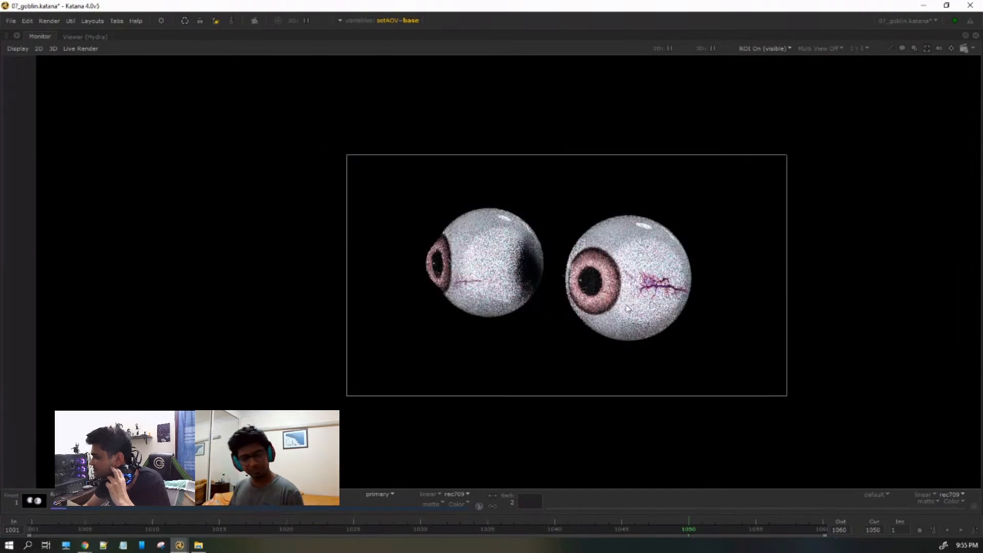
scroll(628, 309, "down", 1)
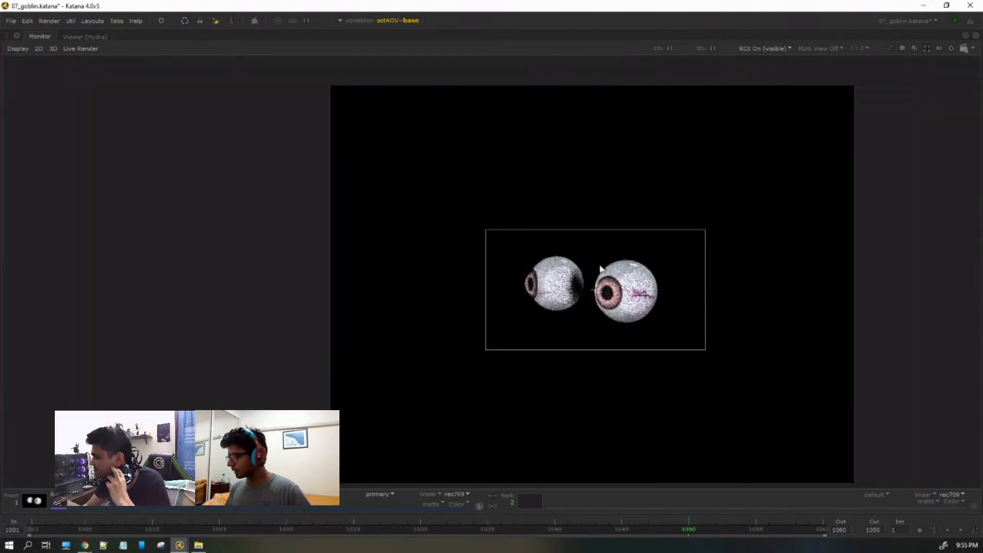
Restore the layout and step through the renders to the full goblin beauty render.
key("space")
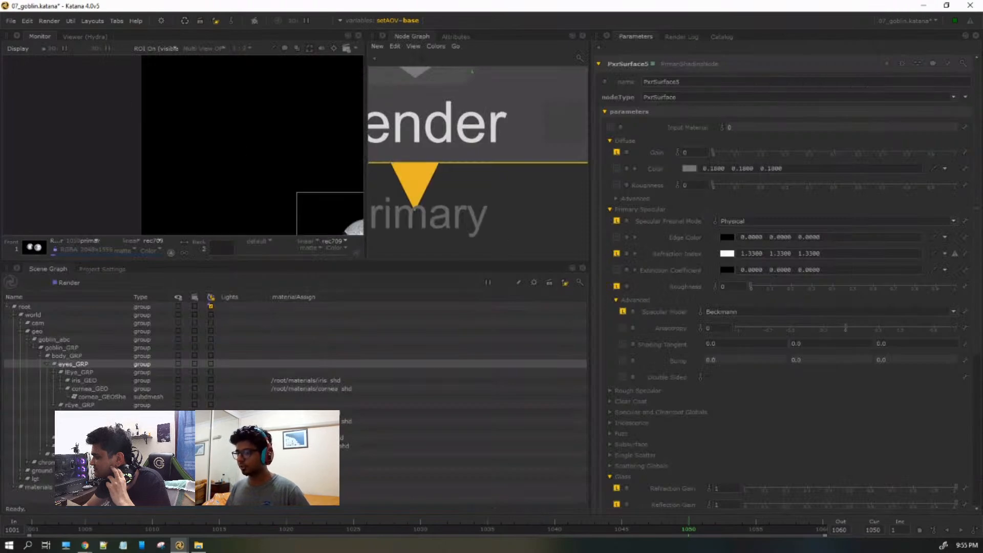
middle_click_drag(329, 214, 230, 136)
middle_click_drag(299, 160, 207, 138)
scroll(208, 138, "up", 1)
middle_click_drag(277, 164, 215, 140)
scroll(255, 147, "down", 1)
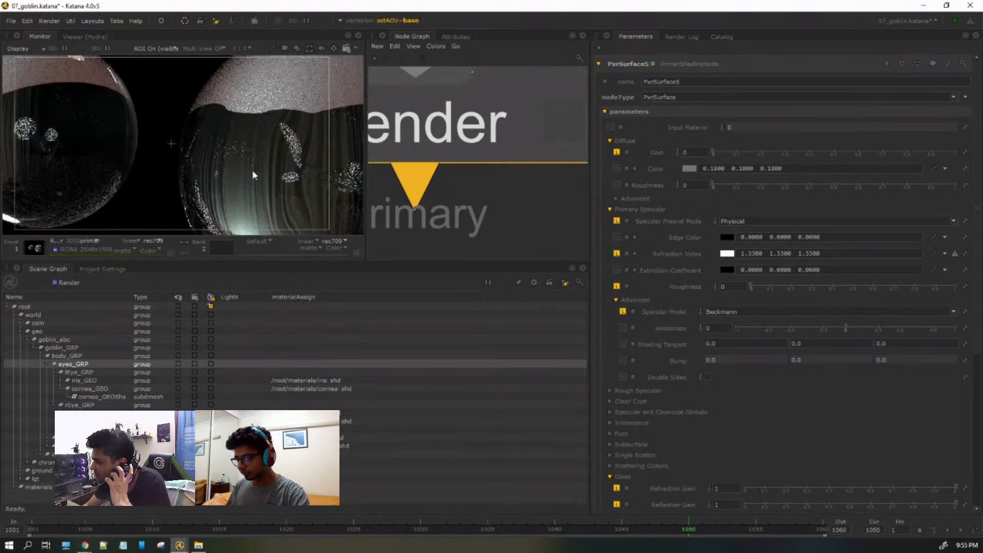
key("Page_Down")
scroll(249, 168, "down", 2)
middle_click_drag(237, 135, 234, 192)
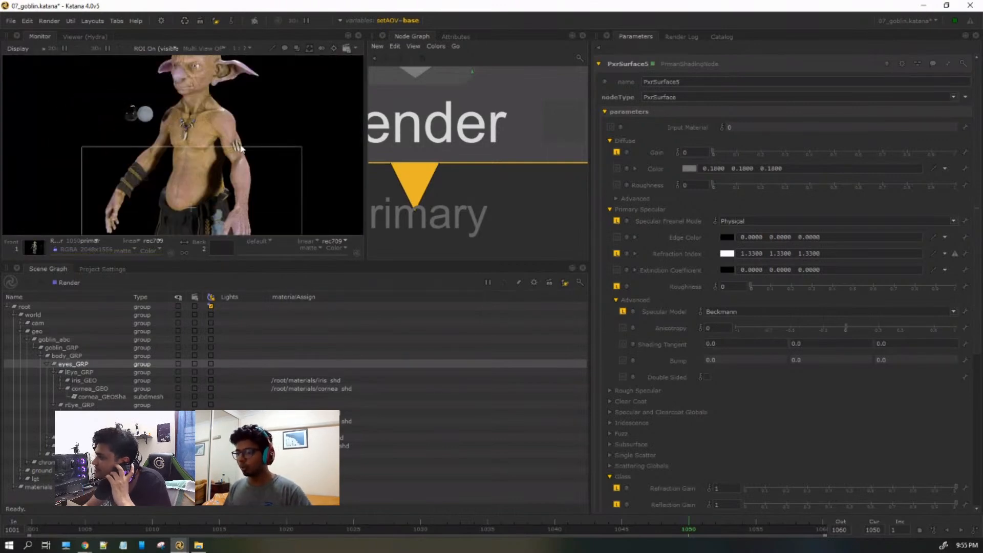
Maximize the Monitor with the whole goblin in view and turn off the region of interest.
key("space")
scroll(405, 259, "up", 5)
middle_click_drag(406, 264, 436, 188)
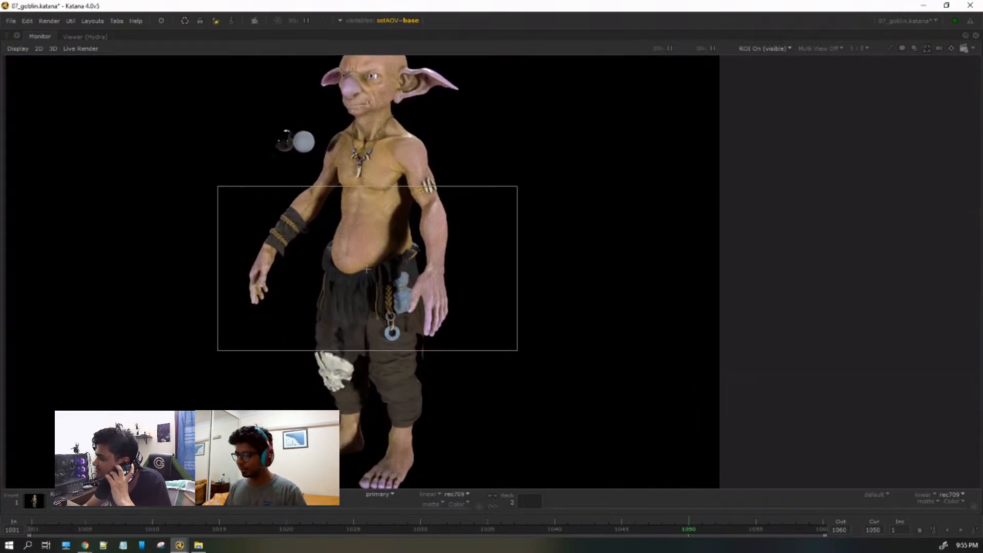
scroll(433, 277, "down", 2)
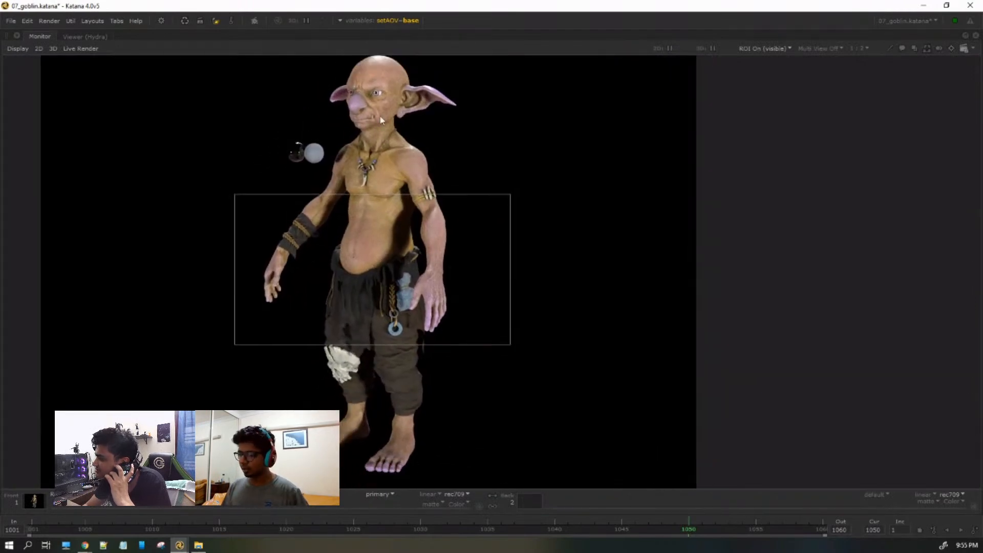
key("shift+r")
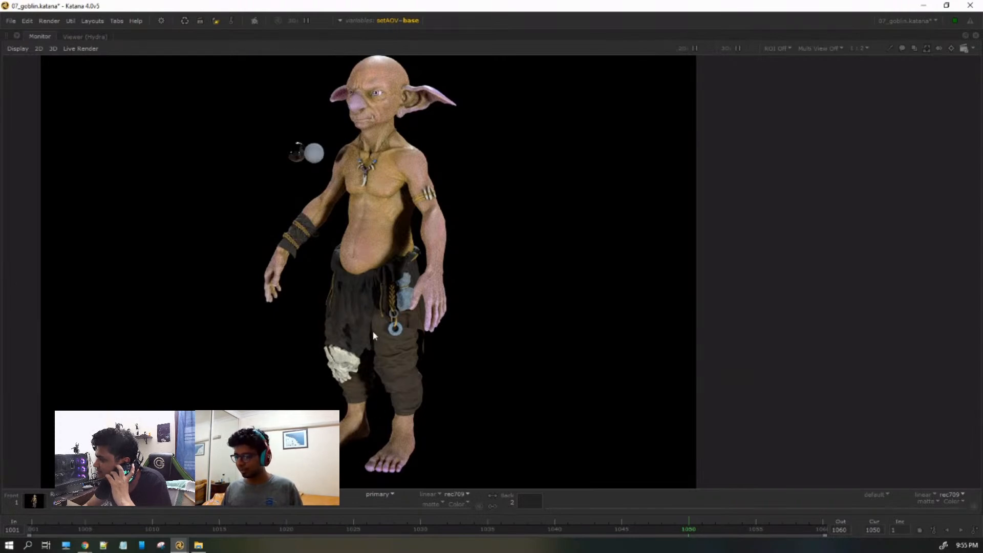
Examine the goblin's trousers, torso and arm accessories, ending close on the carved blue hip ornament and braided rope.
scroll(404, 364, "up", 2)
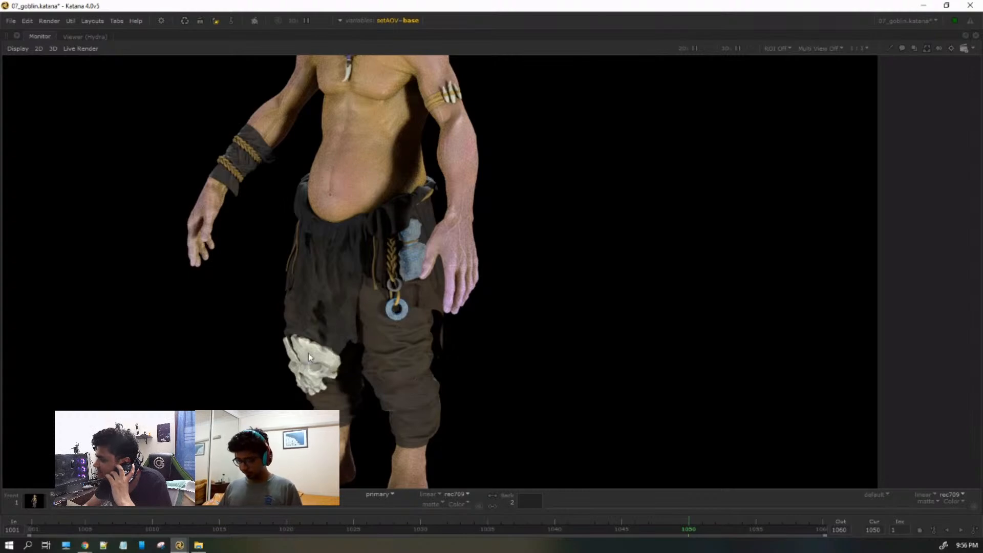
middle_click_drag(451, 97, 480, 240)
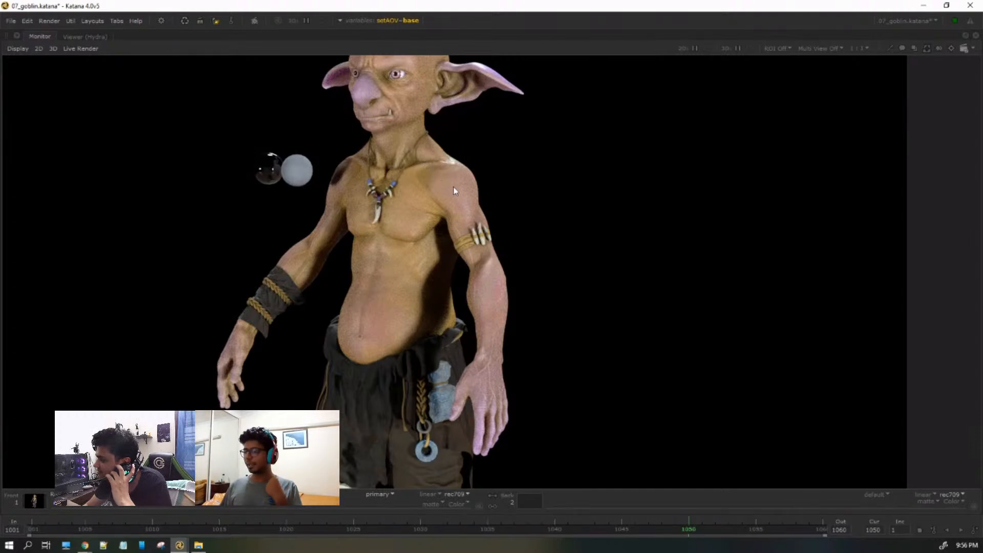
middle_click_drag(447, 351, 462, 278)
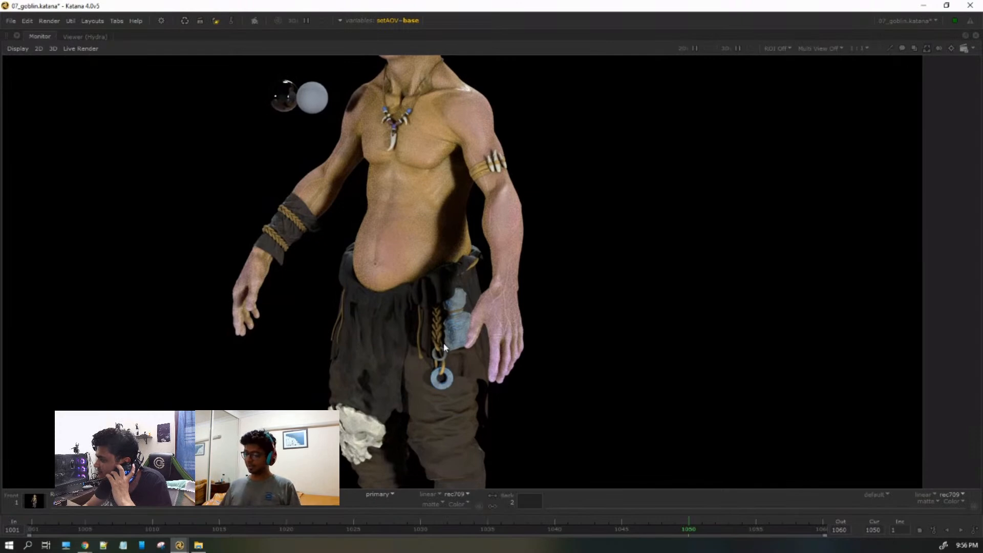
scroll(454, 302, "up", 3)
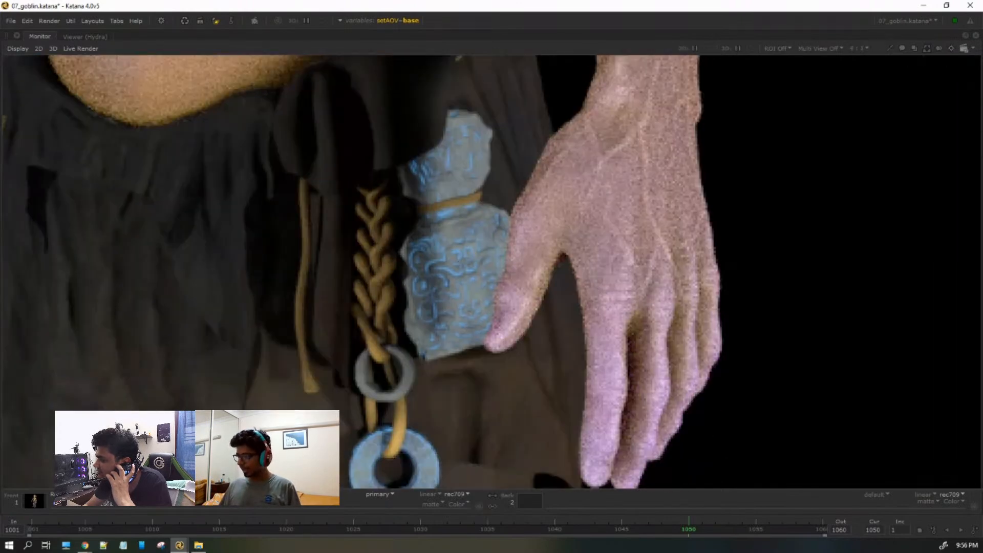
middle_click_drag(468, 258, 462, 254)
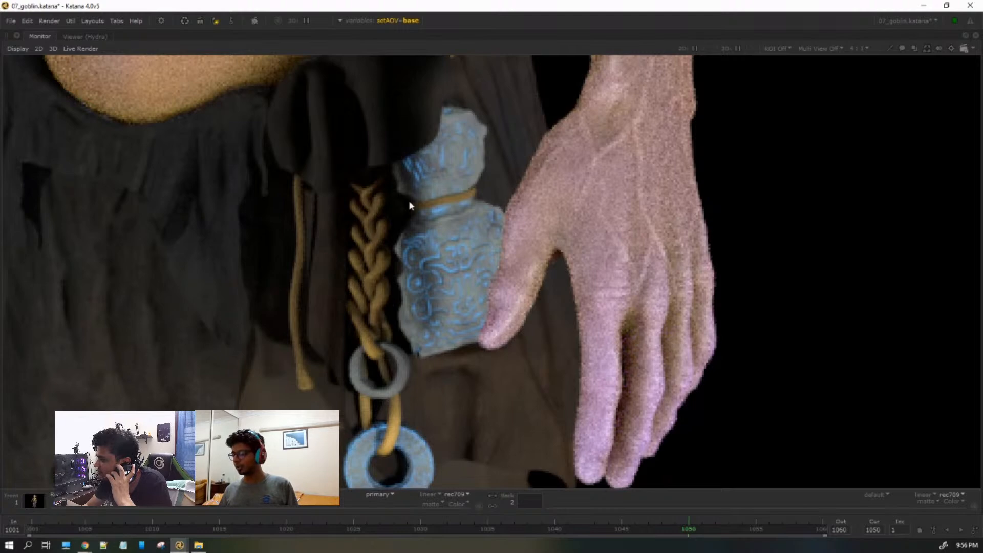
Display the emissive pass to inspect the glowing carvings on the hip ornament and ring, then return to the primary pass.
left_click(386, 493)
left_click(407, 533)
scroll(451, 295, "down", 1)
middle_click_drag(455, 312, 422, 298)
scroll(420, 221, "up", 1)
middle_click_drag(447, 335, 444, 246)
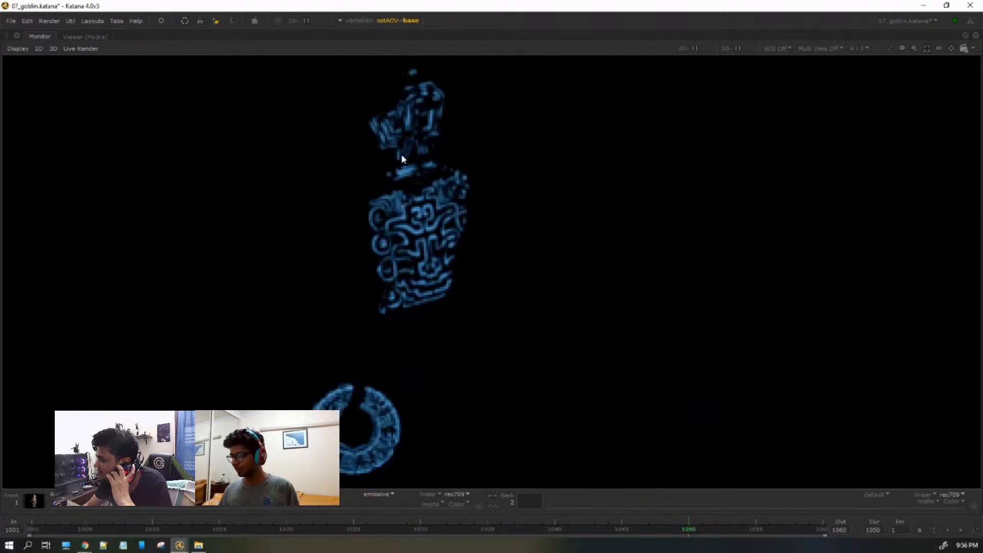
left_click(380, 494)
left_click(410, 468)
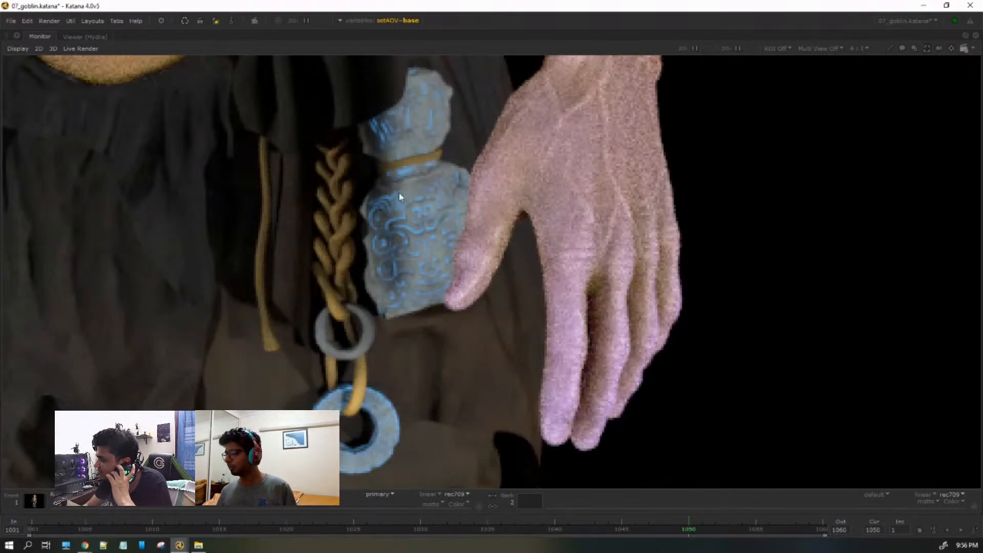
Examine the veins and skin on the goblin's forearm and hand beside the hip ornament.
scroll(430, 194, "down", 1)
middle_click_drag(480, 123, 428, 292)
scroll(465, 298, "up", 1)
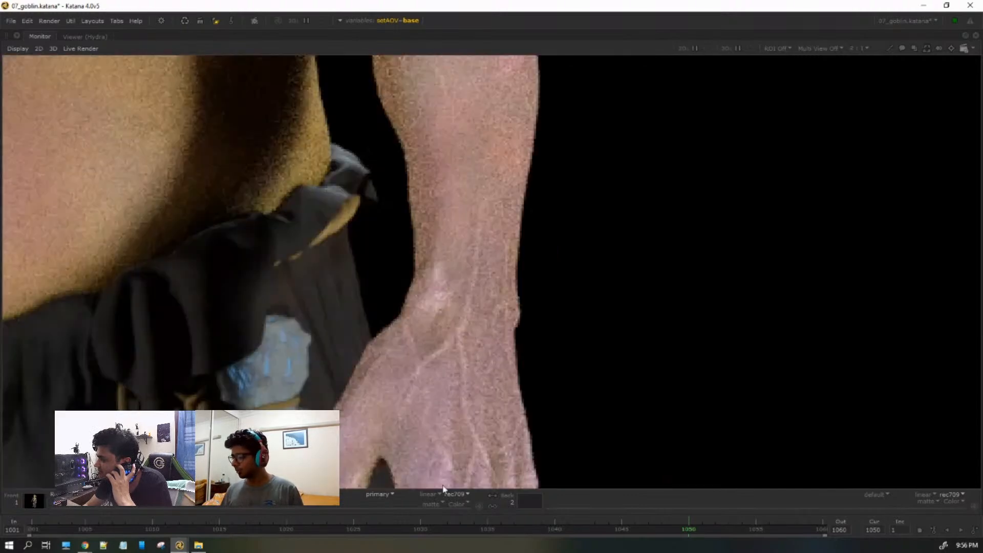
middle_click_drag(508, 418, 484, 305)
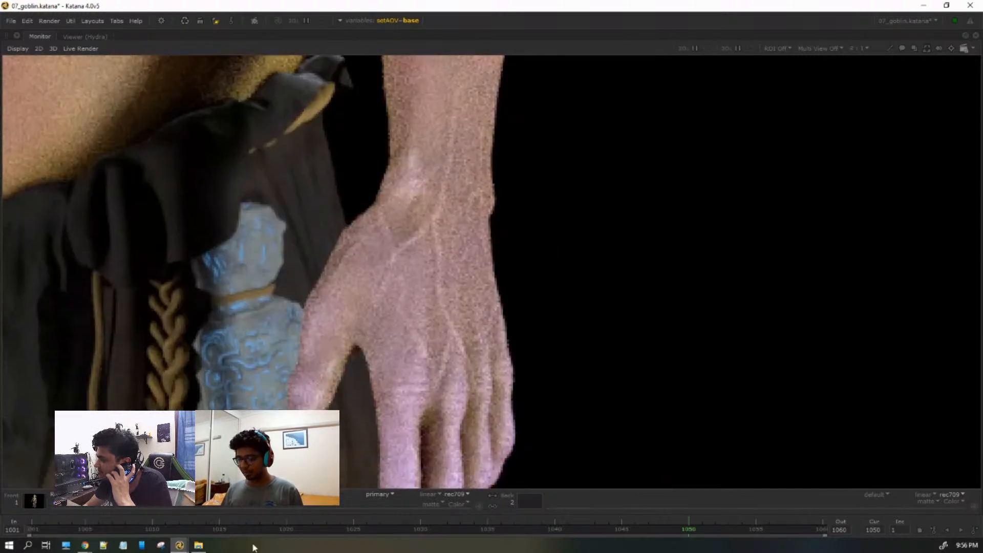
scroll(323, 251, "down", 1)
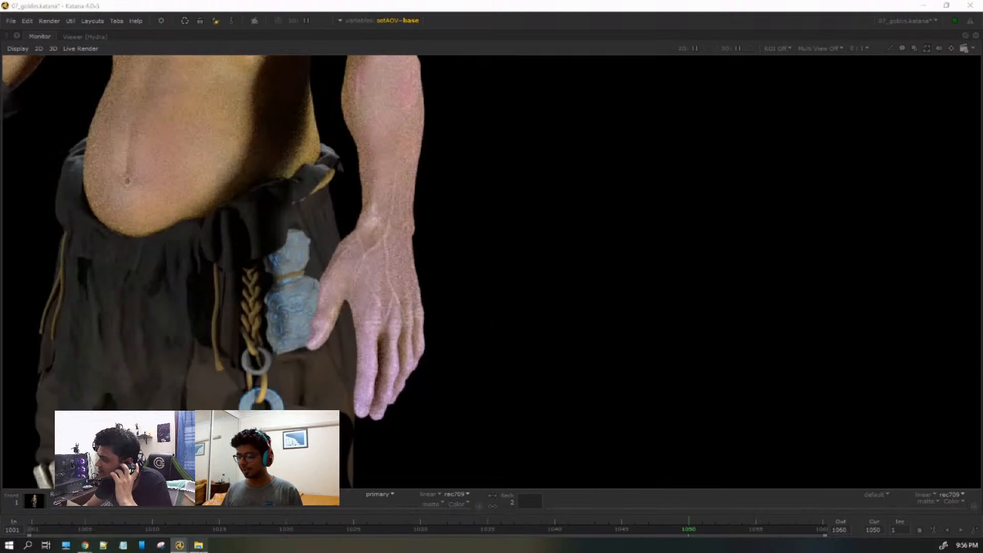
Switch to File Explorer, open StreamRrfs.pur from the Goblin project's Ref folder, and minimize the Explorer window.
left_click(199, 546)
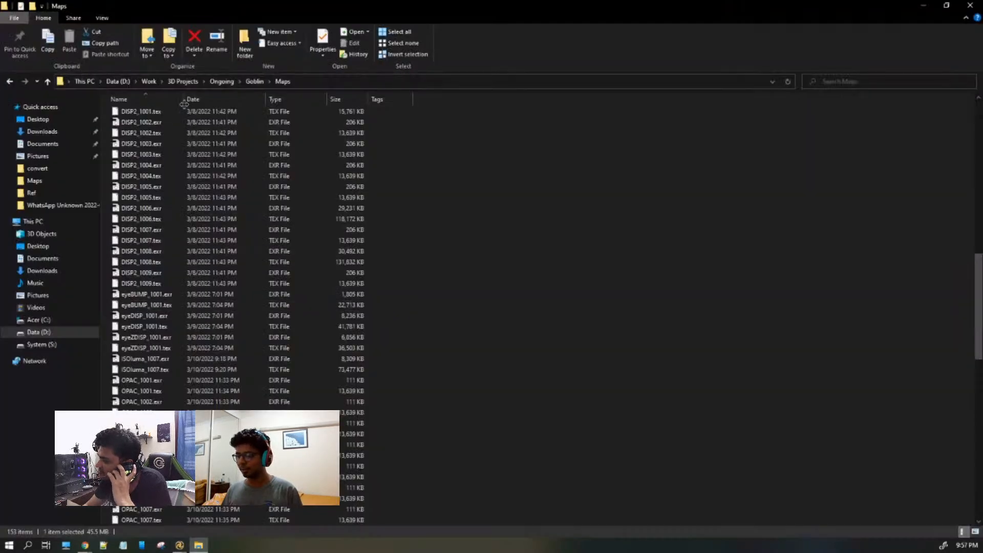
left_click(255, 82)
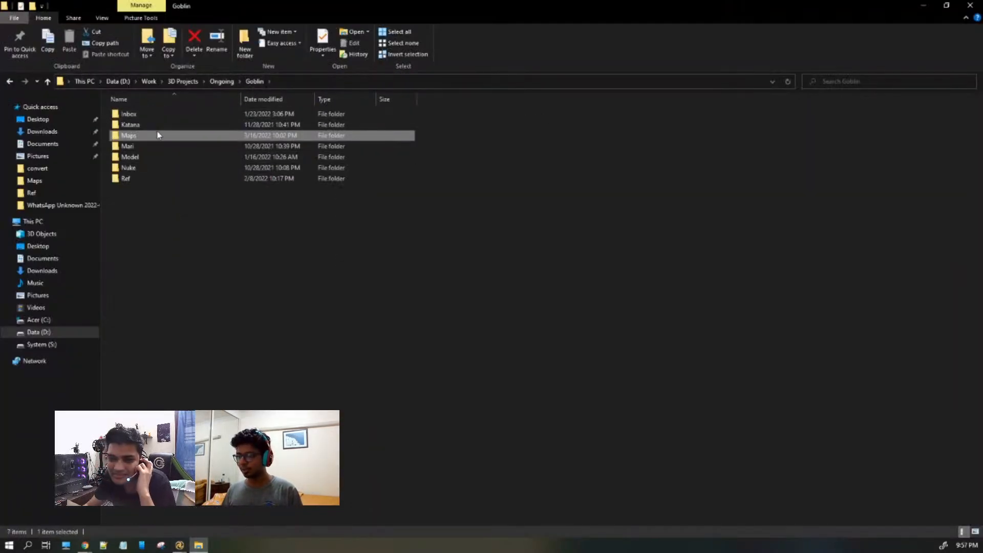
double_click(142, 174)
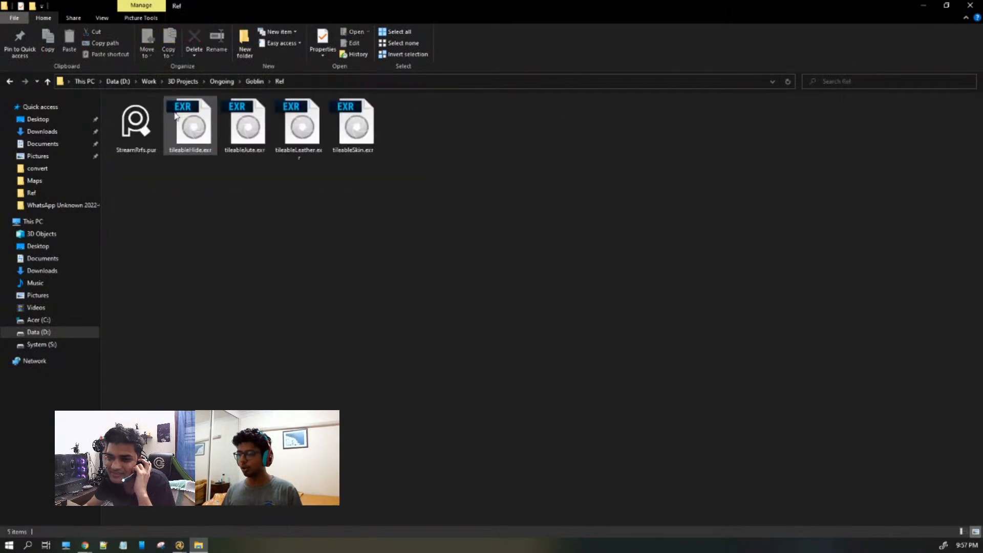
left_click(145, 131)
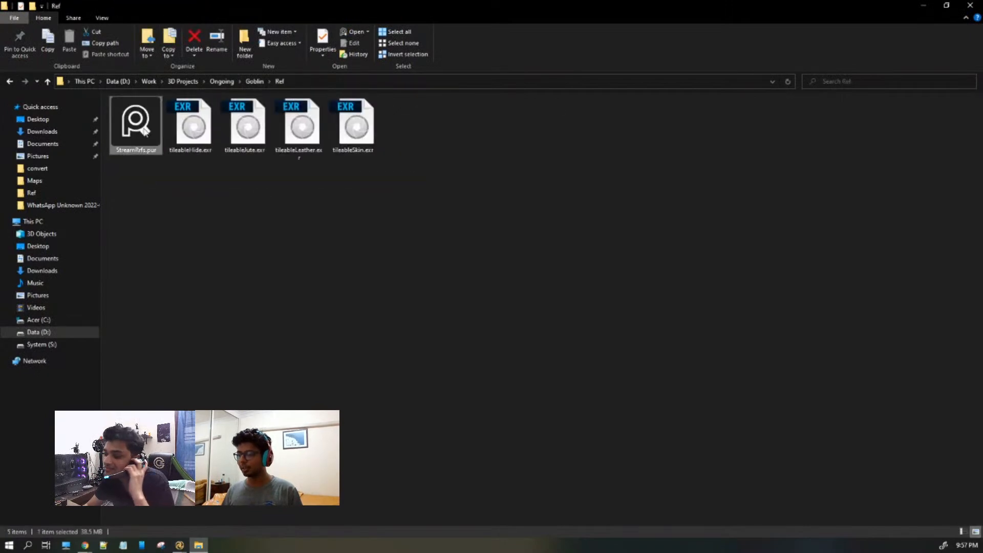
left_click(923, 5)
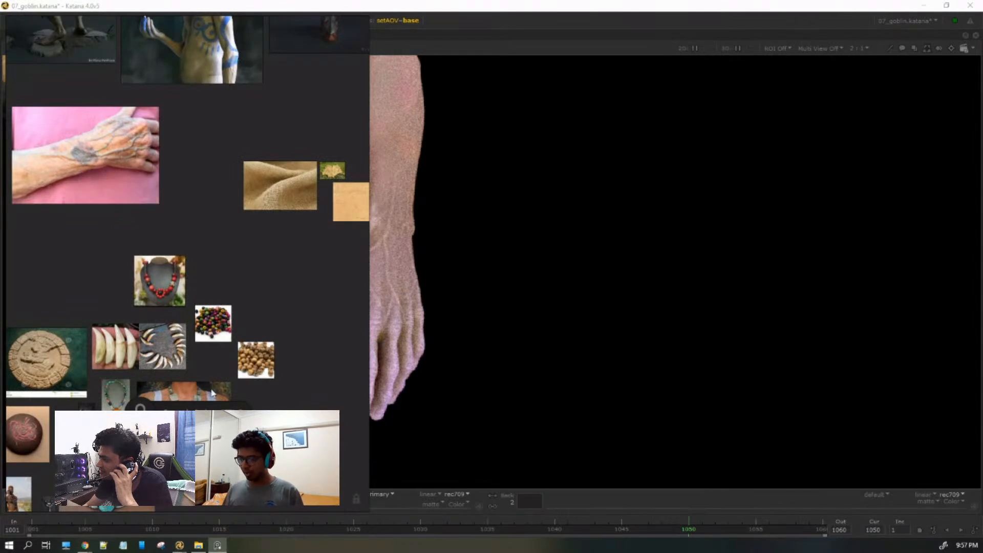
Find the photo of the veined old hand on the PureRef board and examine its veins and skin up close.
middle_click_drag(136, 252, 256, 141)
middle_click_drag(269, 85, 252, 239)
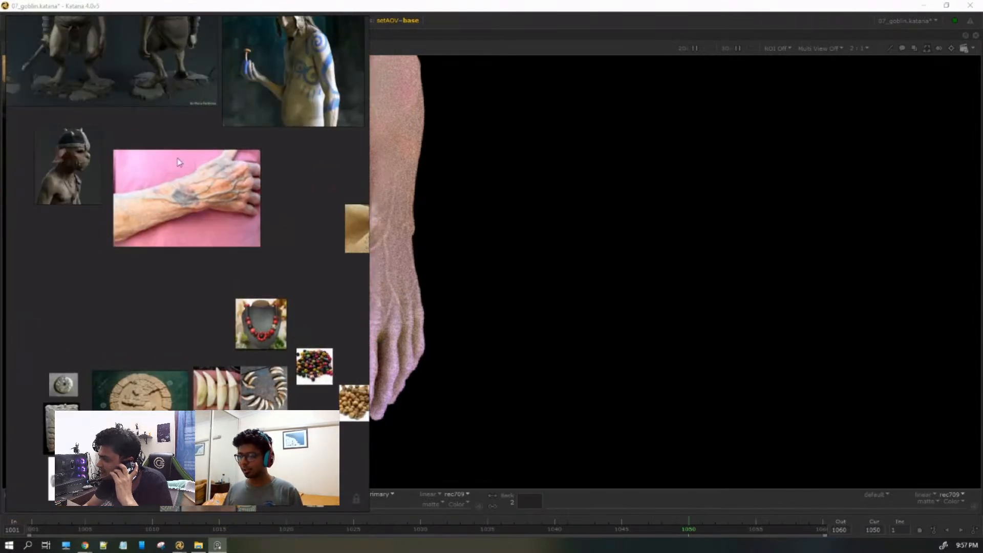
scroll(179, 162, "up", 4)
scroll(283, 261, "up", 3)
middle_click_drag(239, 306, 214, 285)
scroll(241, 321, "down", 2)
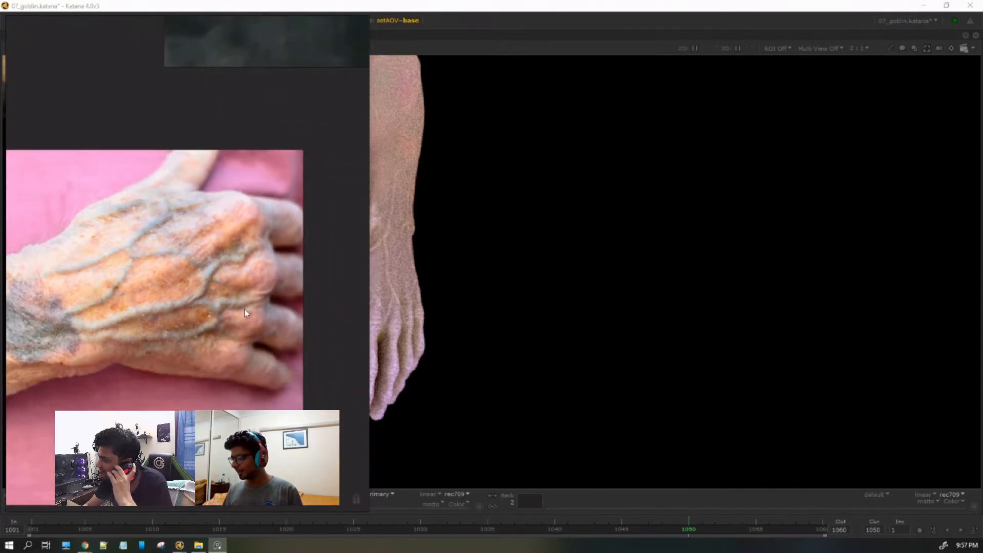
Return to the Katana render, examine the goblin's hand and upper body, then switch away to another window.
middle_click_drag(388, 237, 471, 248)
scroll(471, 248, "up", 1)
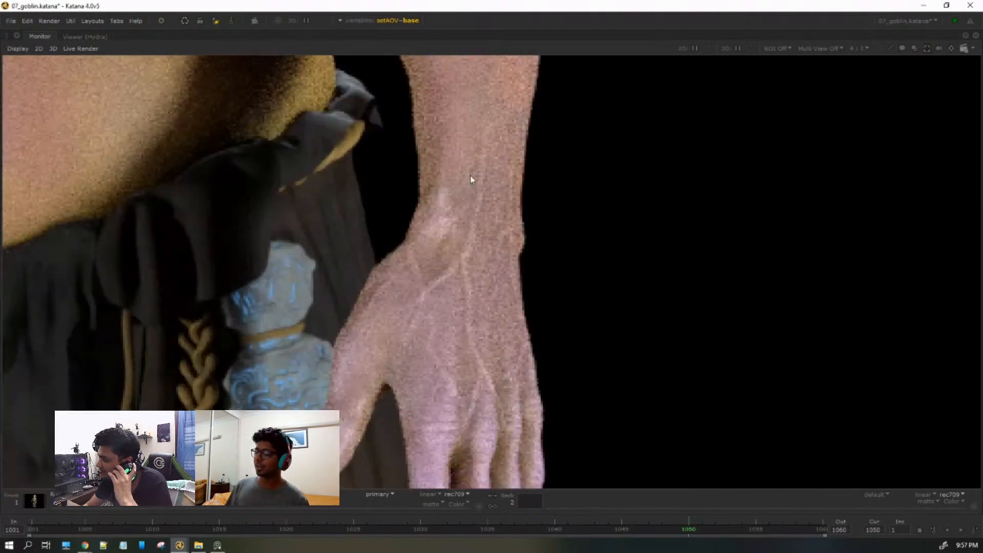
scroll(460, 271, "down", 2)
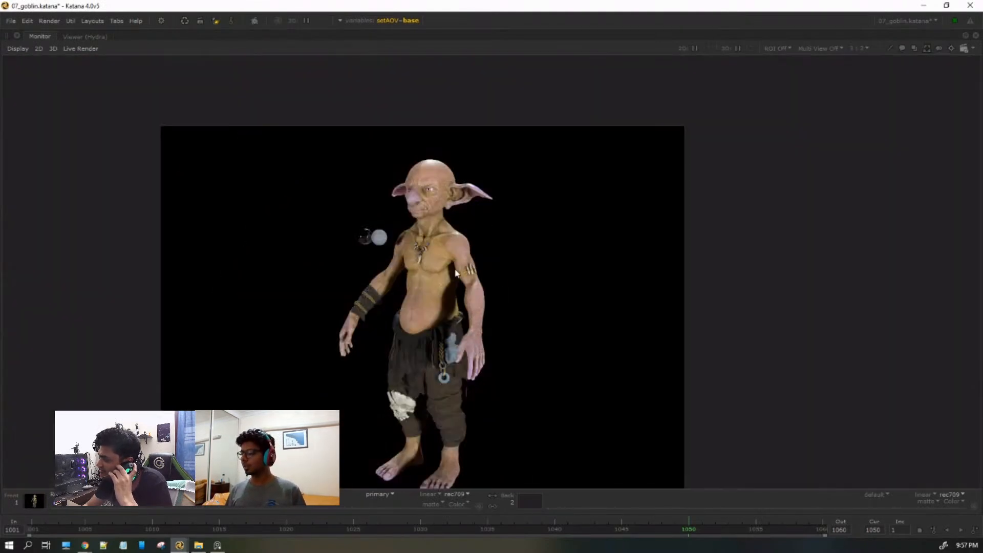
scroll(456, 273, "up", 1)
middle_click_drag(420, 211, 437, 230)
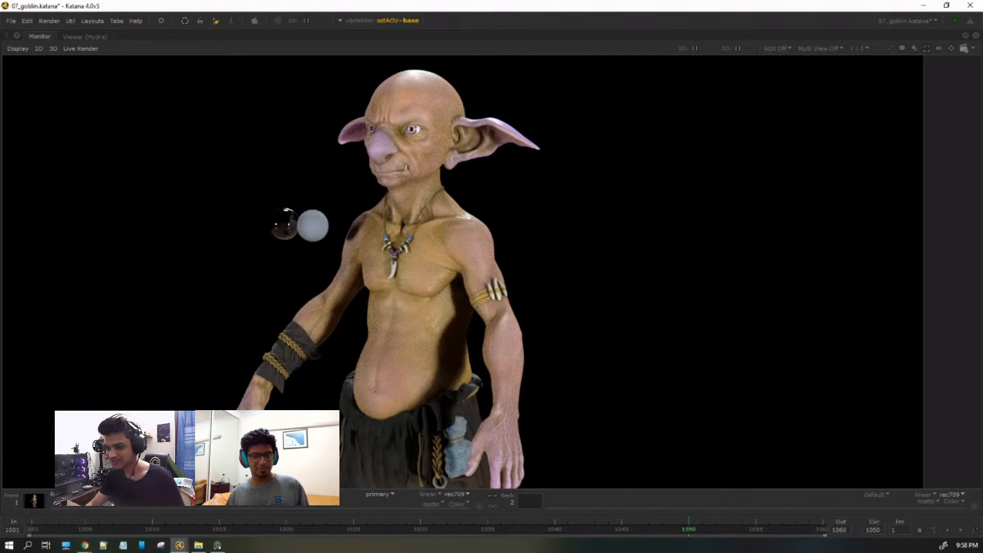
key("alt+Tab")
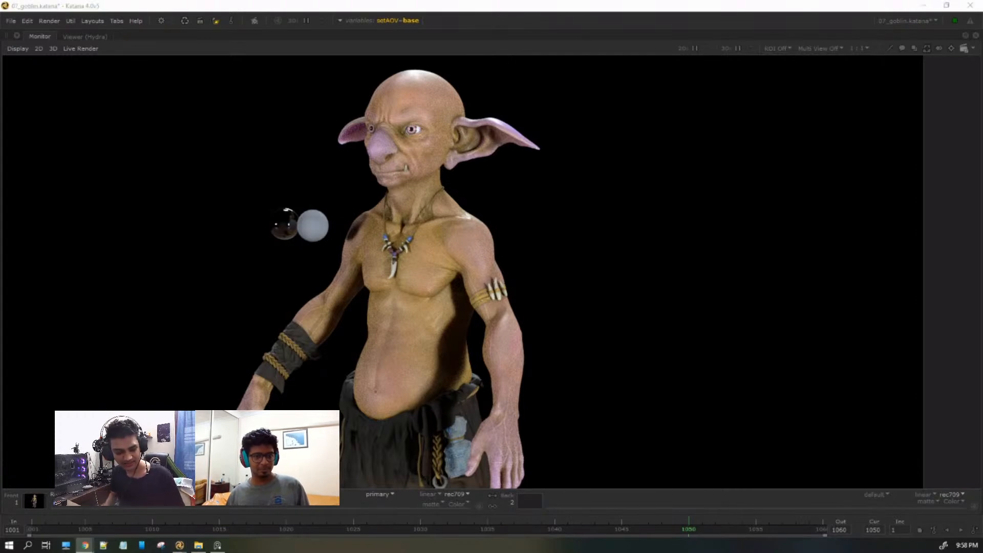